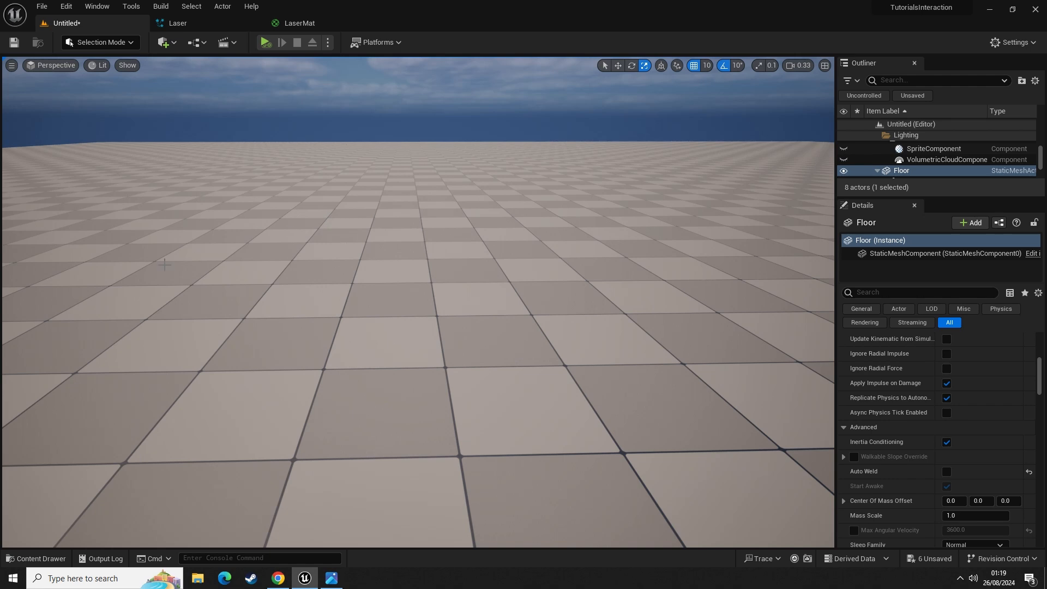
- Switch the level editor from Selection mode to Modeling mode
mouse_move(400, 335)
right_down()
mouse_move(453, 329)
mouse_move(469, 303)
mouse_move(410, 335)
right_up()
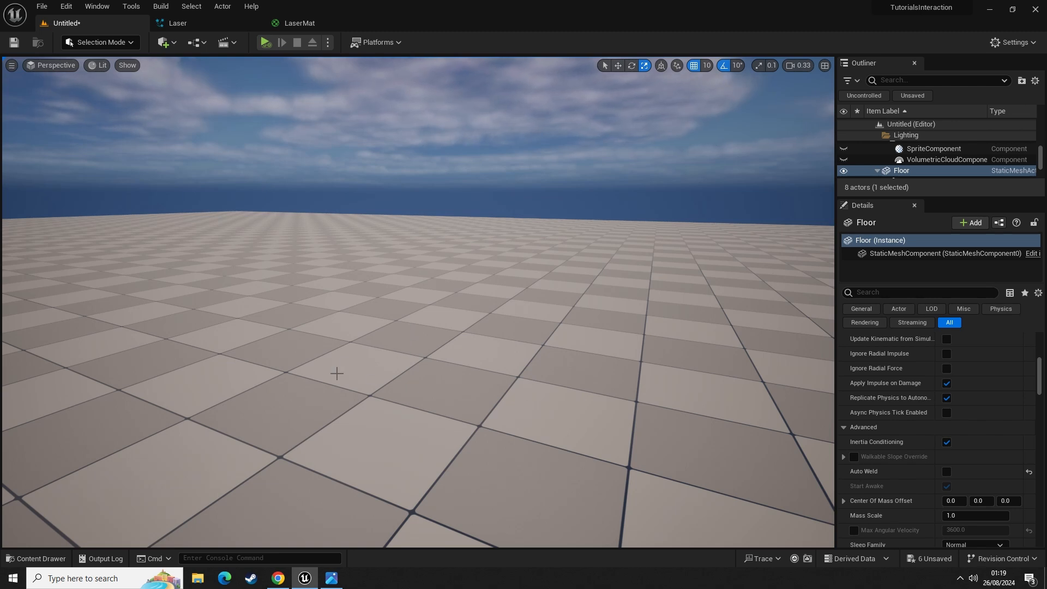
right_drag(337, 373, 390, 376)
click(163, 42)
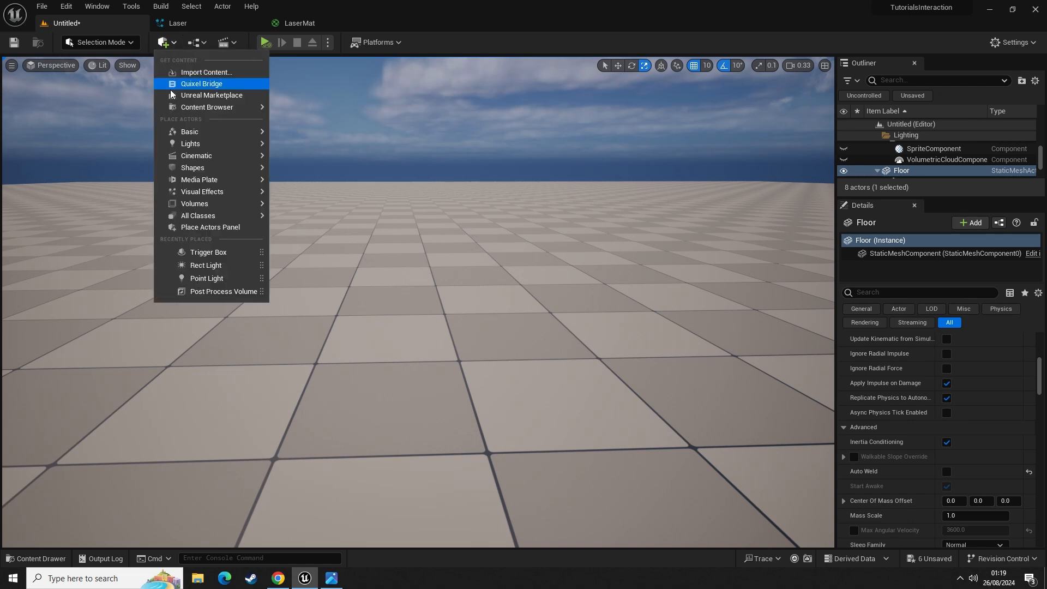
click(100, 42)
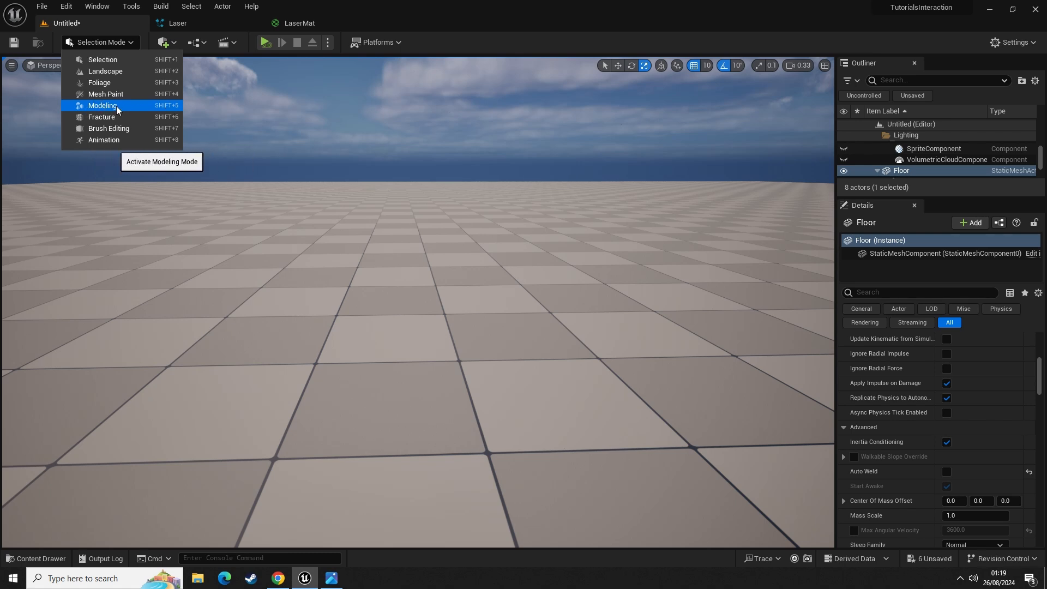
click(106, 108)
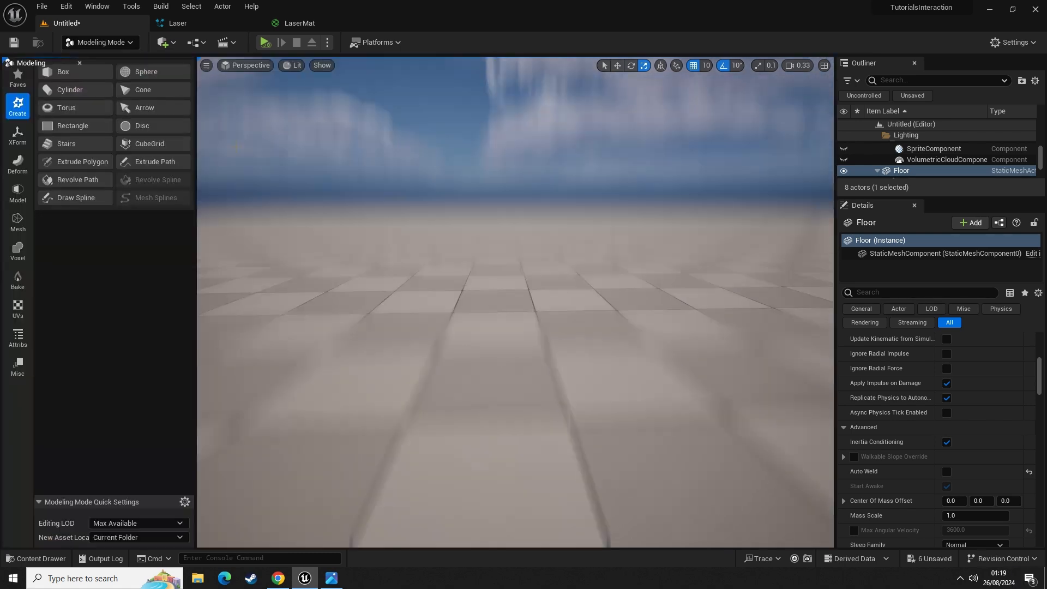
- Place a 100-unit box primitive on the floor with the position grid snap set to 50
click(66, 74)
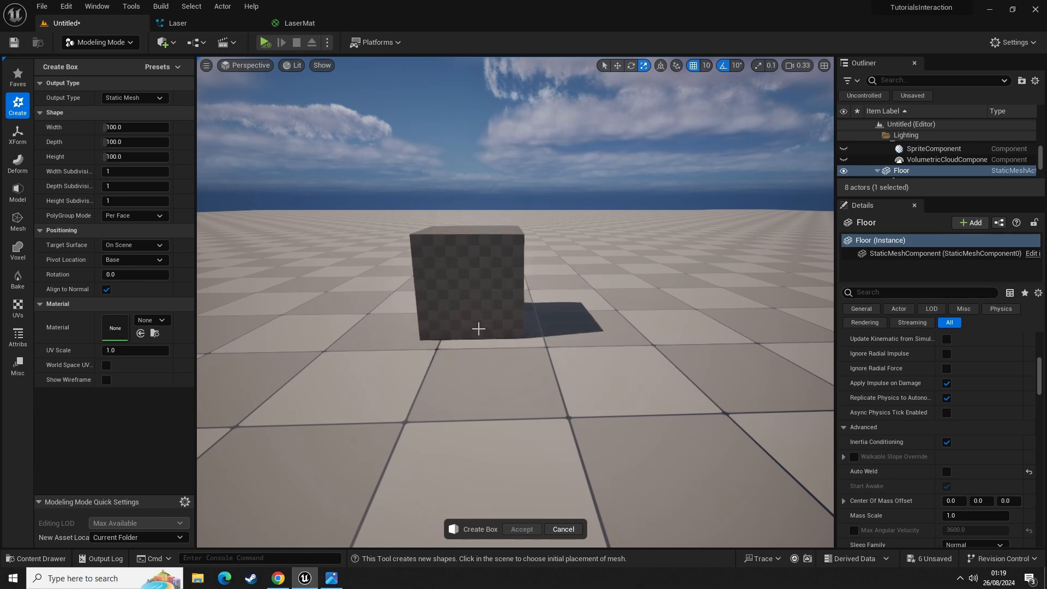
click(706, 65)
click(725, 135)
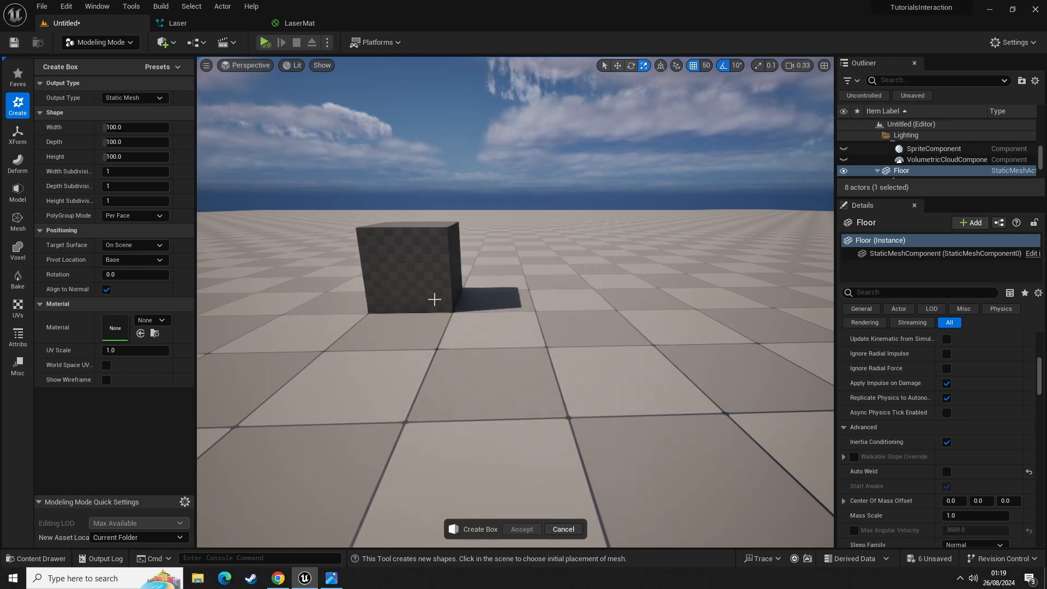
click(495, 331)
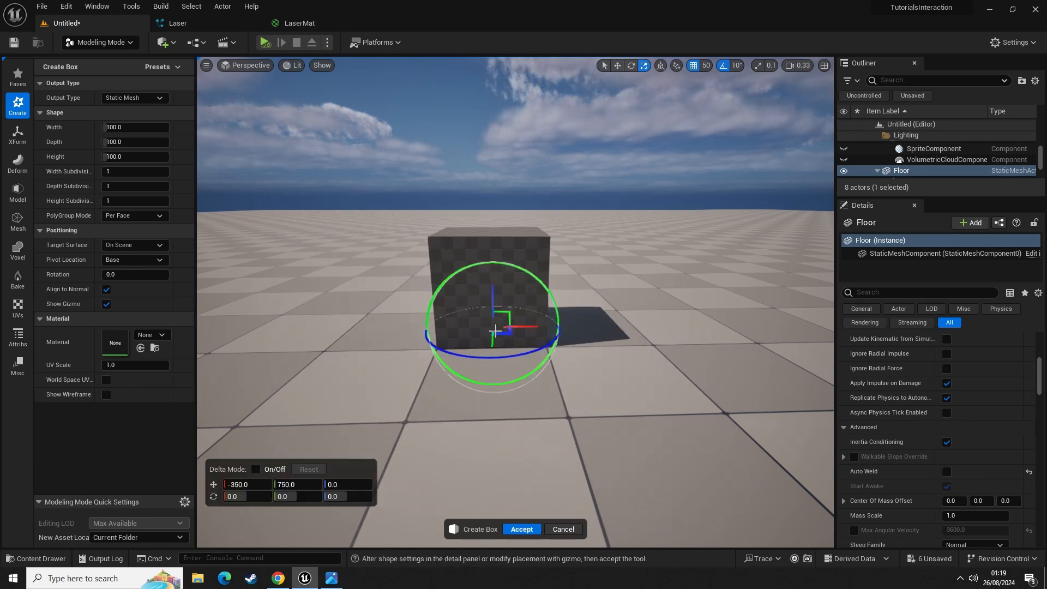
- Reduce the box's depth to about 20 and accept it as a thin wall piece
right_drag(495, 332, 354, 149)
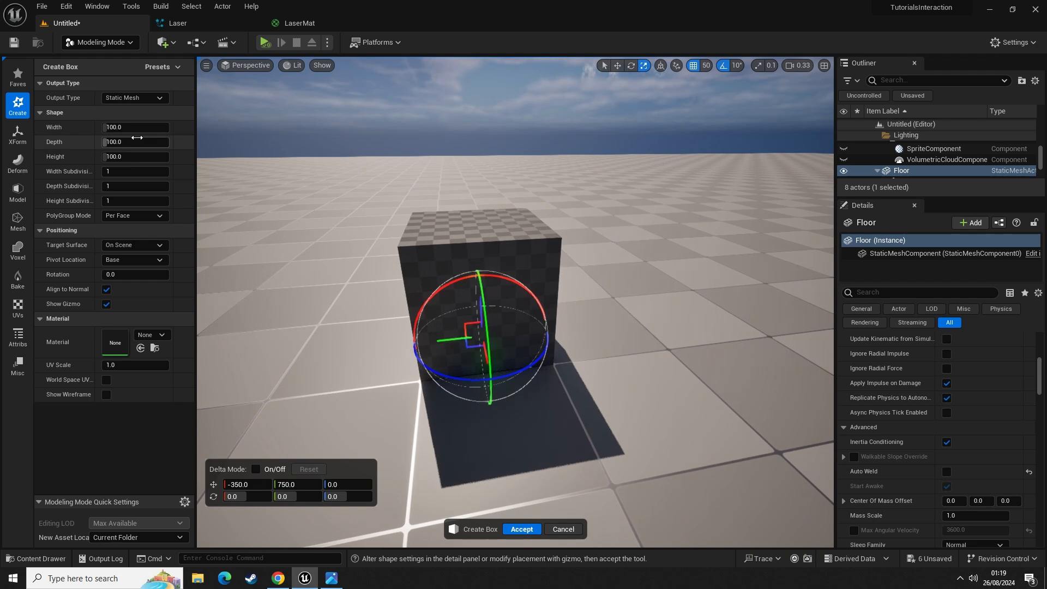
drag(133, 142, 112, 142)
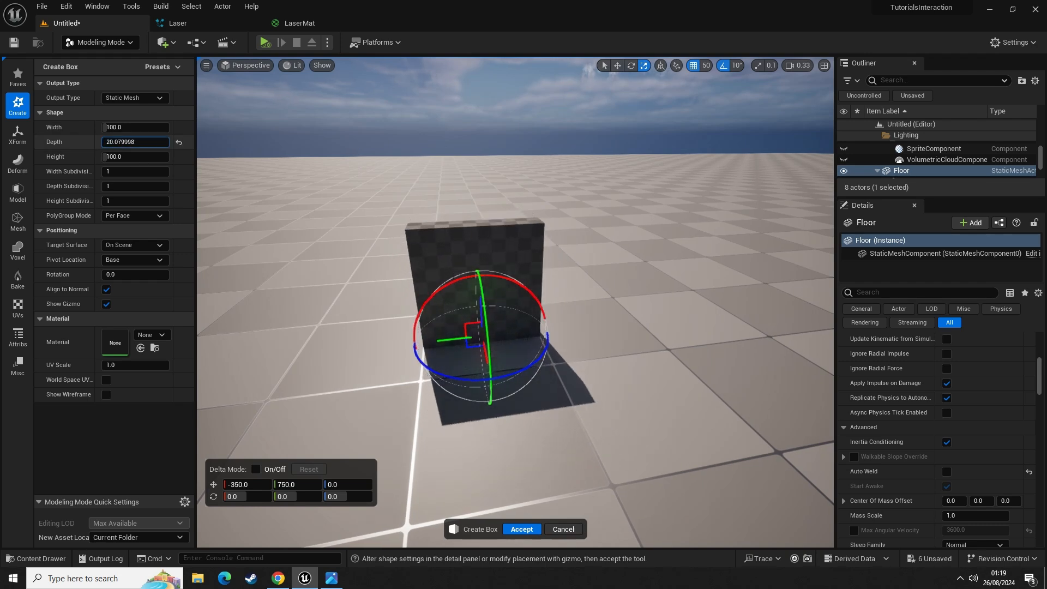
right_drag(338, 230, 426, 251)
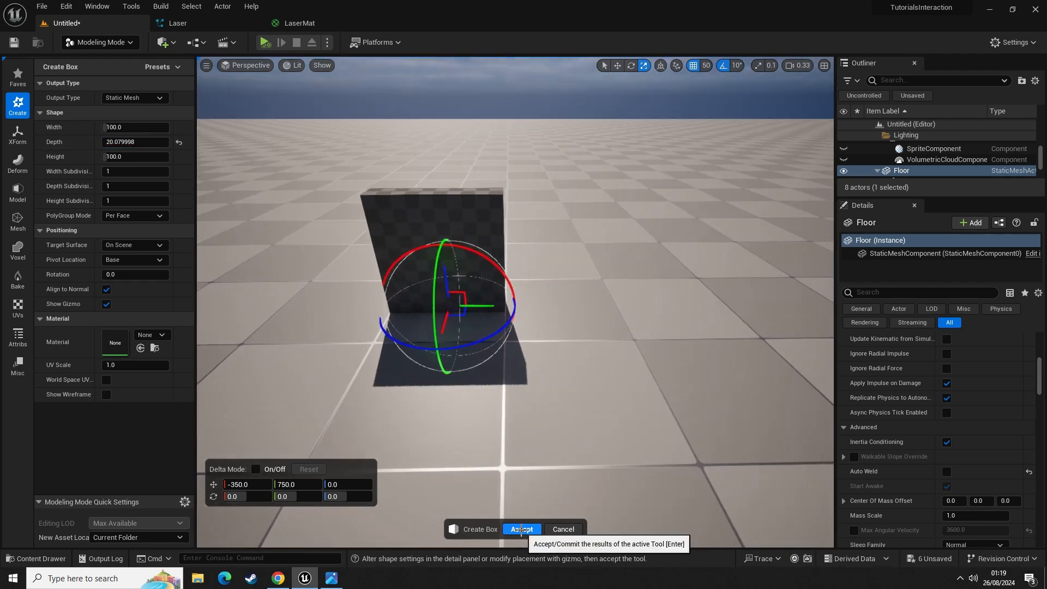
click(527, 529)
- Duplicate the thin box sideways, leaving a doorway-sized gap between the two pieces
right_drag(521, 474, 521, 440)
key(w)
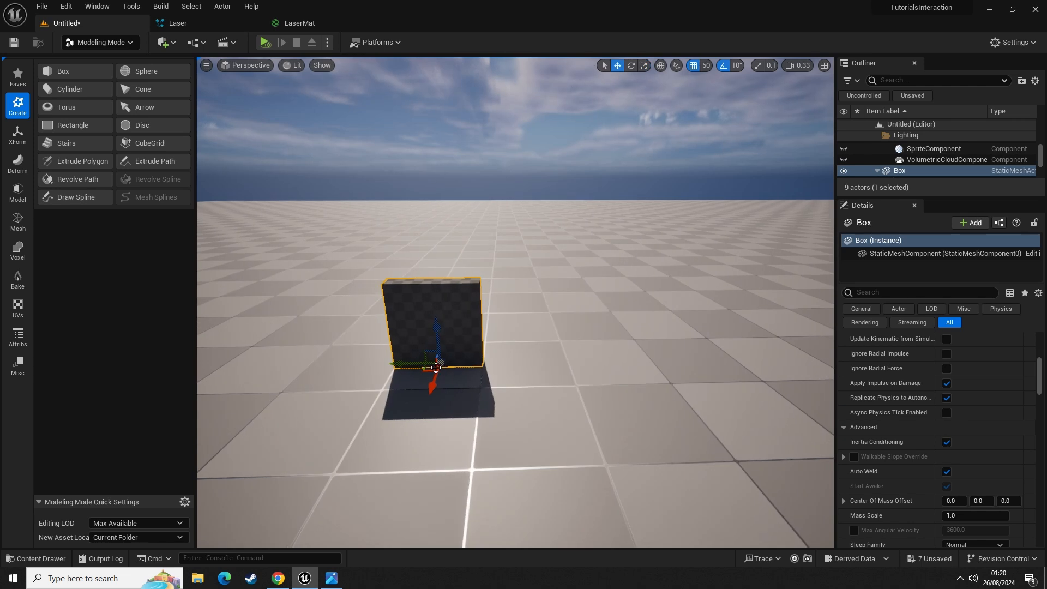
alt+drag(396, 362, 564, 358)
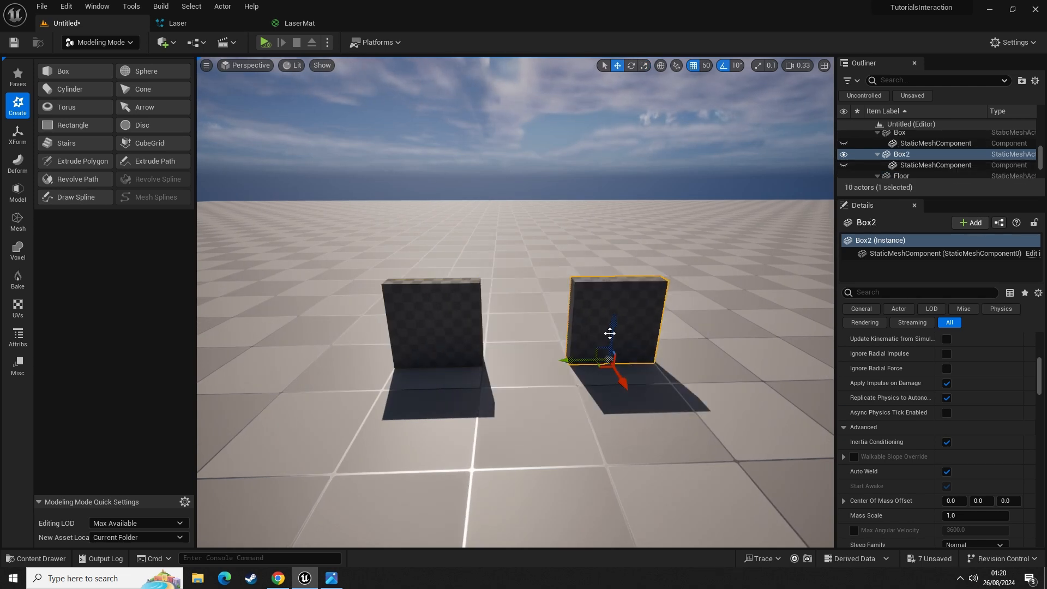
- Play from the floor in front of the two boxes to test the gap's width, and end the session
right_click(516, 414)
click(549, 419)
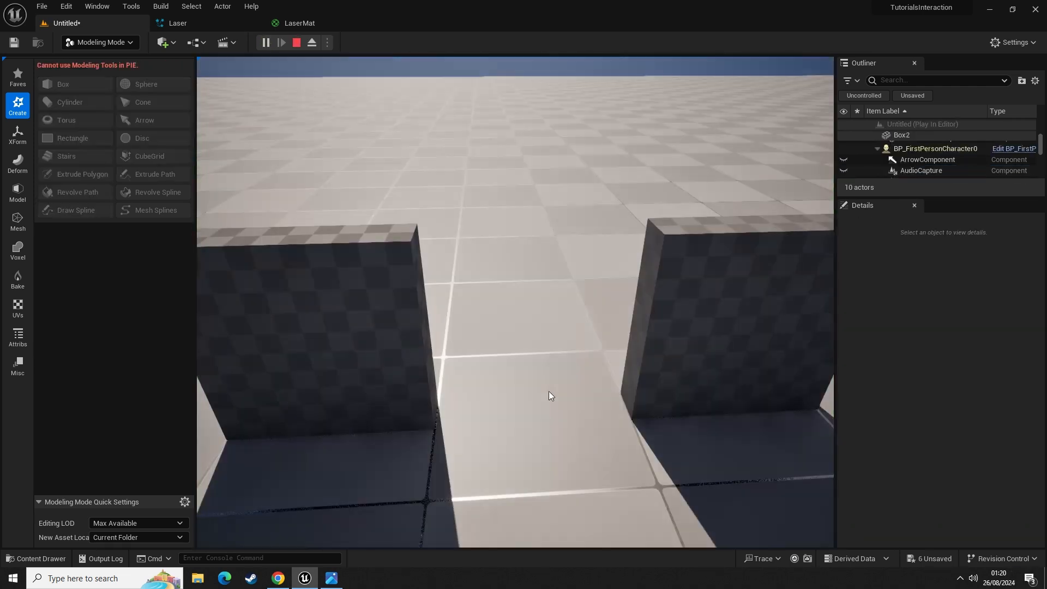
key(w)
key(s)
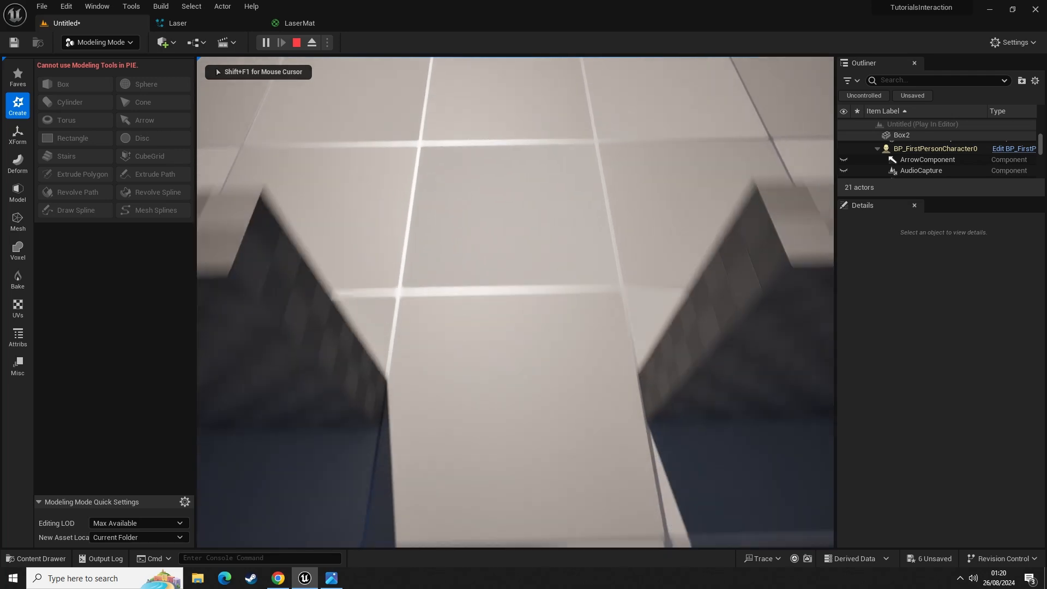
key(Escape)
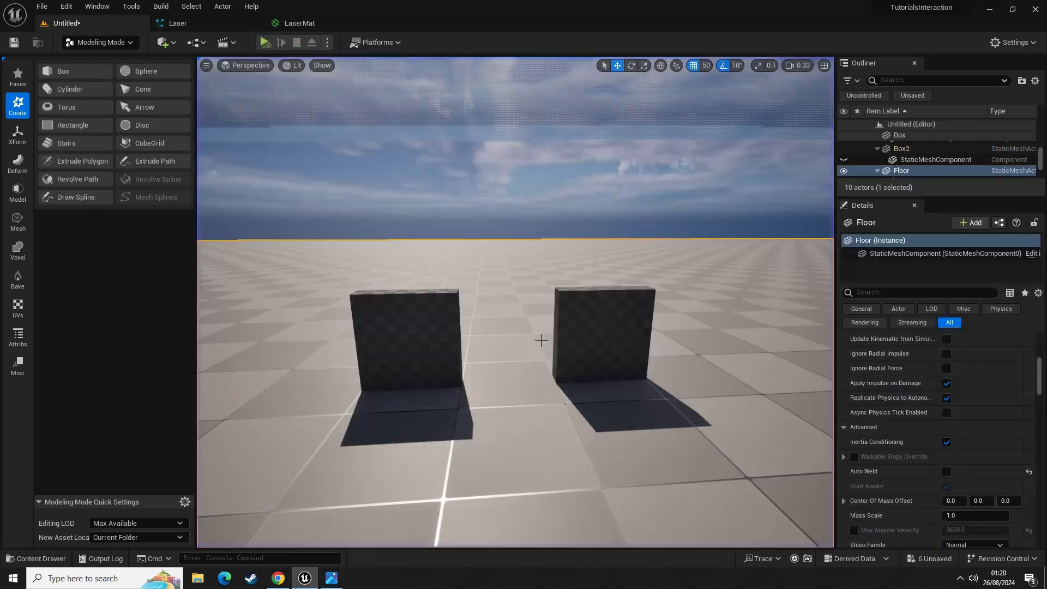
- Duplicate both boxes upward into two more levels and add a top middle box to form a doorway
click(401, 301)
ctrl+click(582, 301)
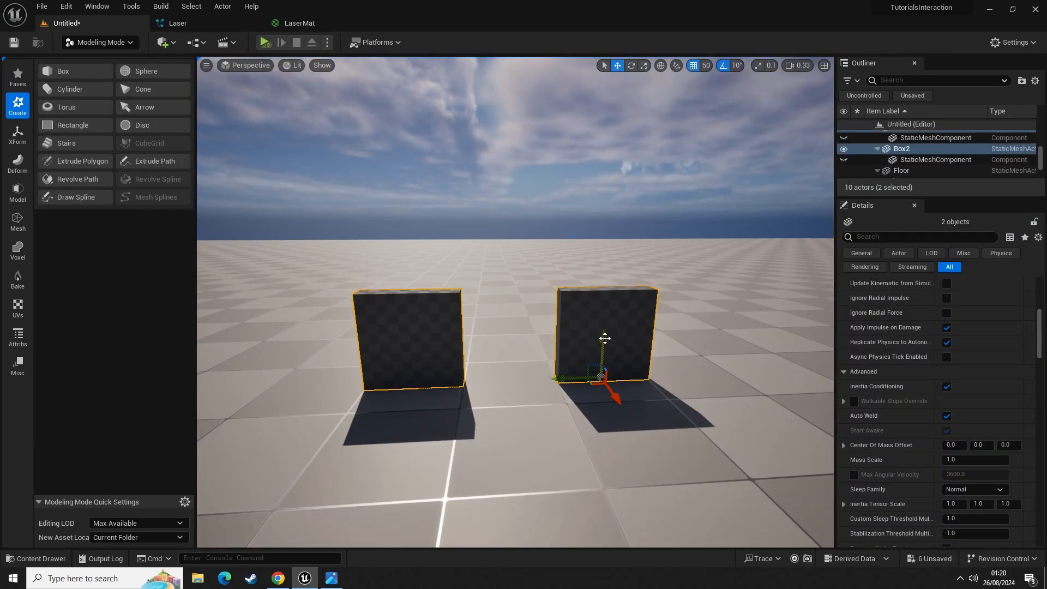
alt+drag(603, 339, 602, 245)
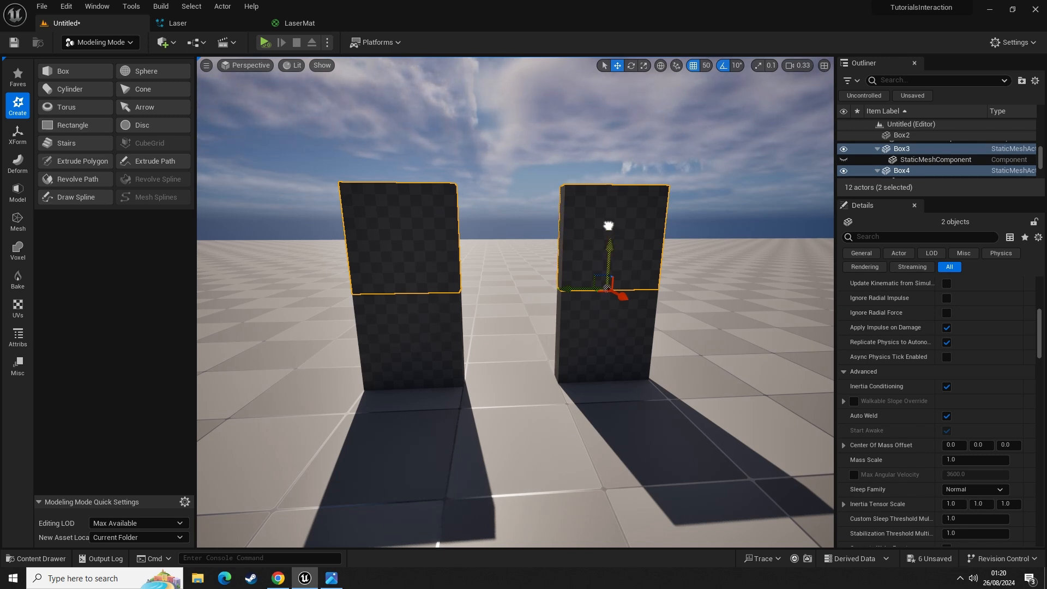
alt+drag(609, 225, 465, 196)
click(580, 147)
right_drag(463, 199, 465, 224)
- Play from the floor in front of the doorway, walk through it to check its size, and end the session
right_click(513, 143)
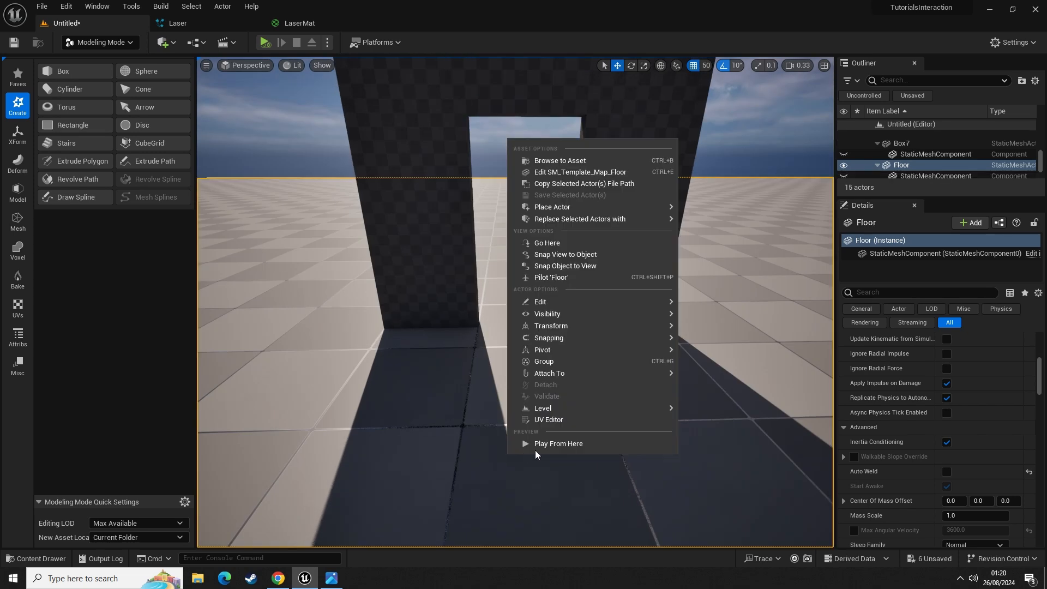
click(543, 440)
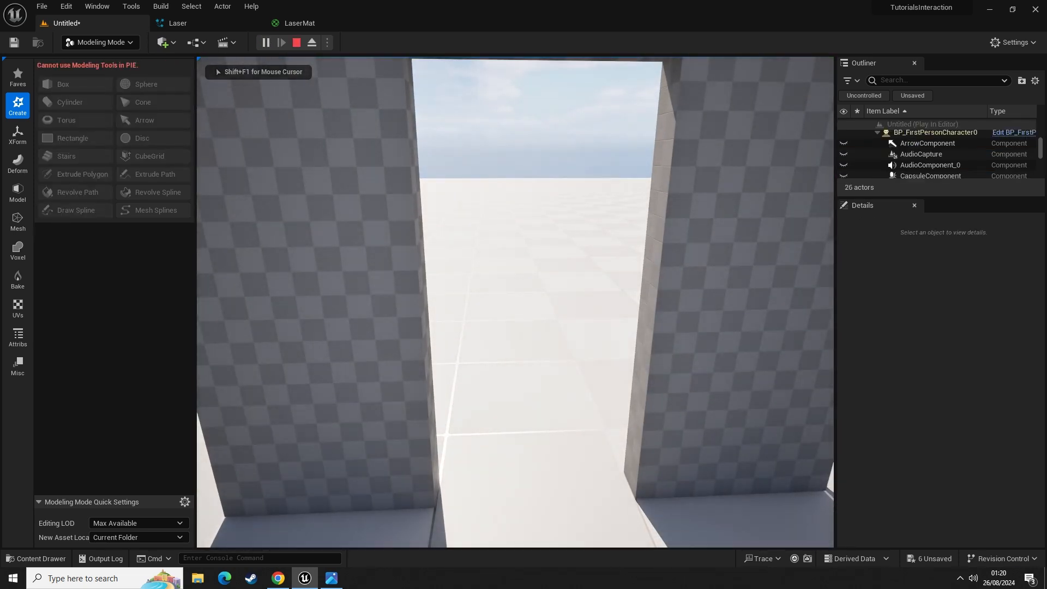
key(s)
key(space)
key(d)
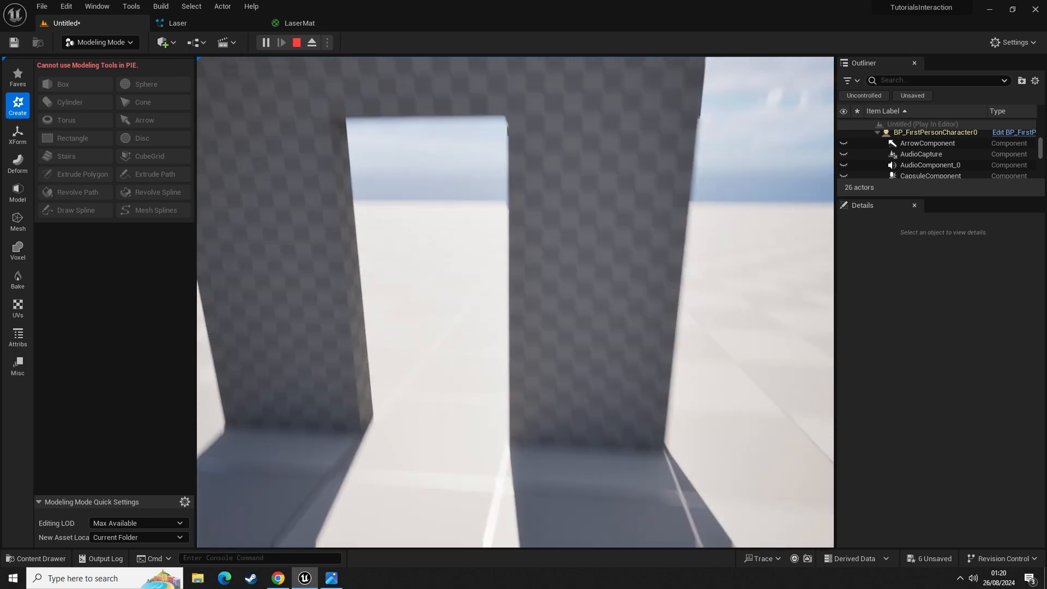
key(w)
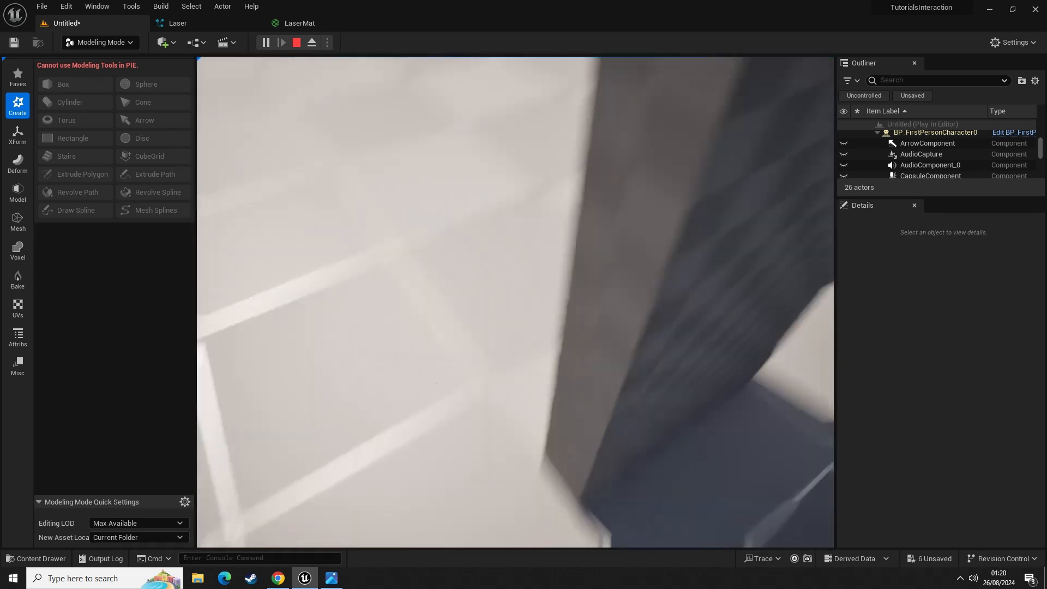
key(w)
key(s)
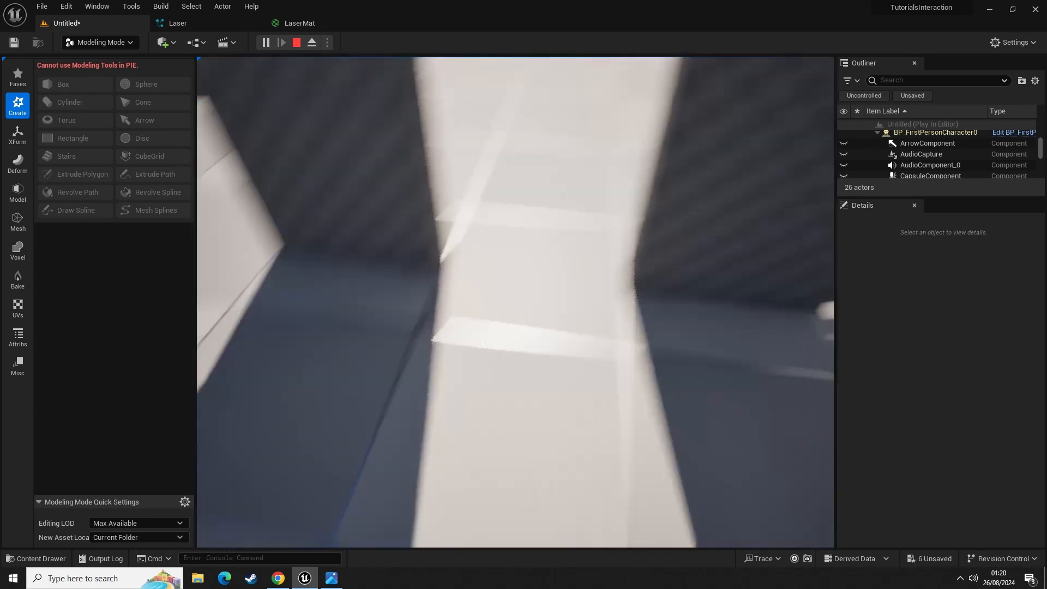
key(s)
key(Escape)
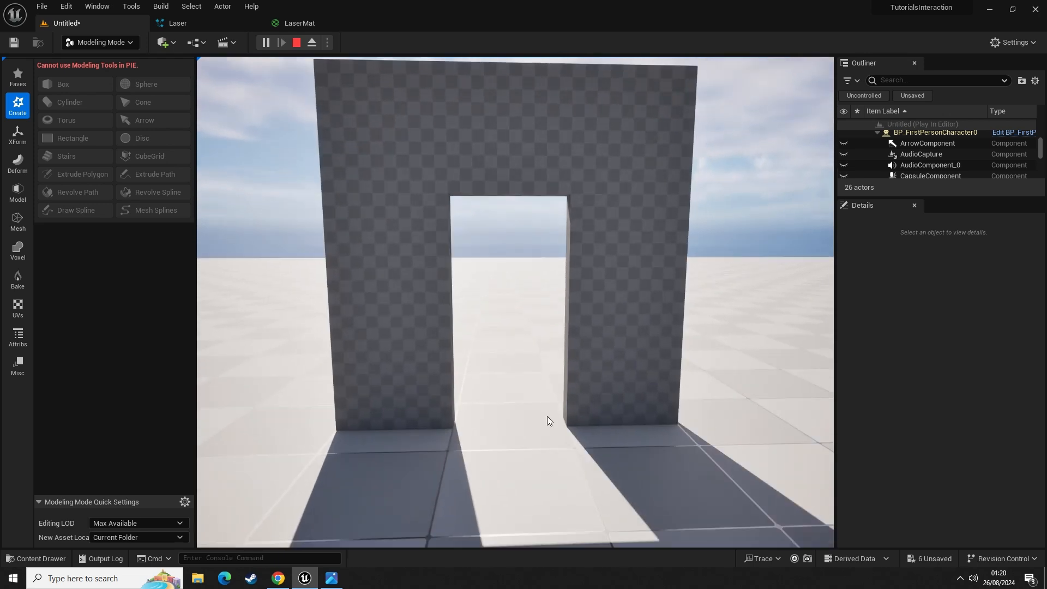
key(Escape)
- Set the position grid snap to 10 and move the doorway's left column of three boxes slightly outward
click(423, 287)
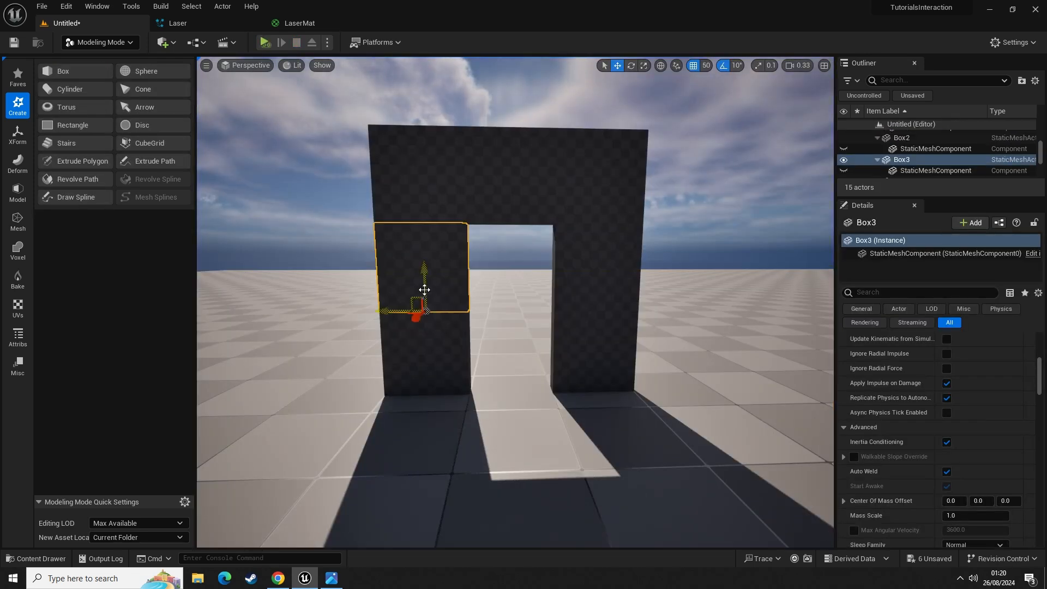
ctrl+click(411, 342)
ctrl+click(440, 207)
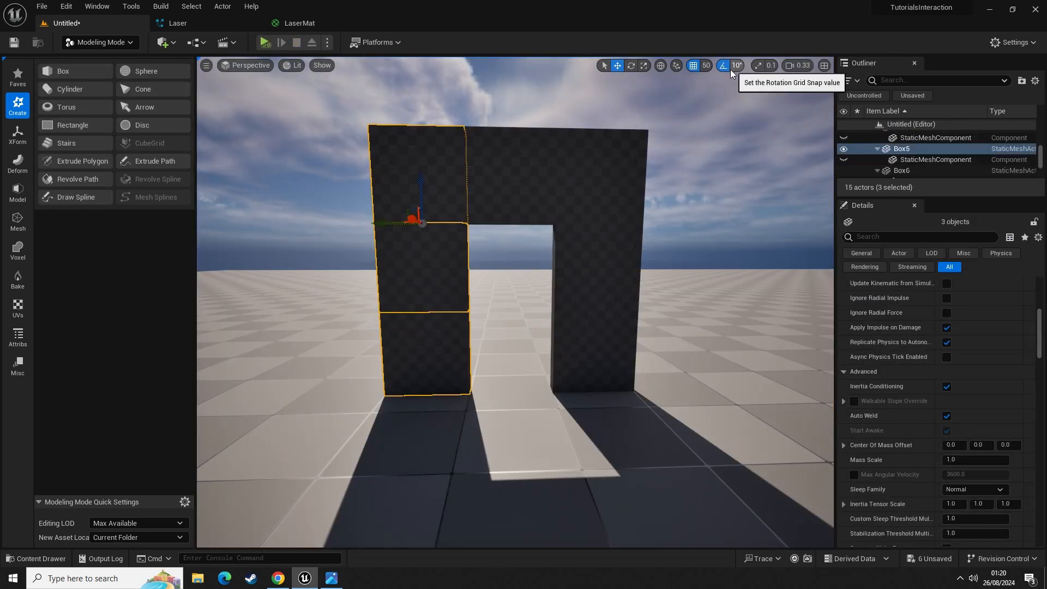
click(706, 65)
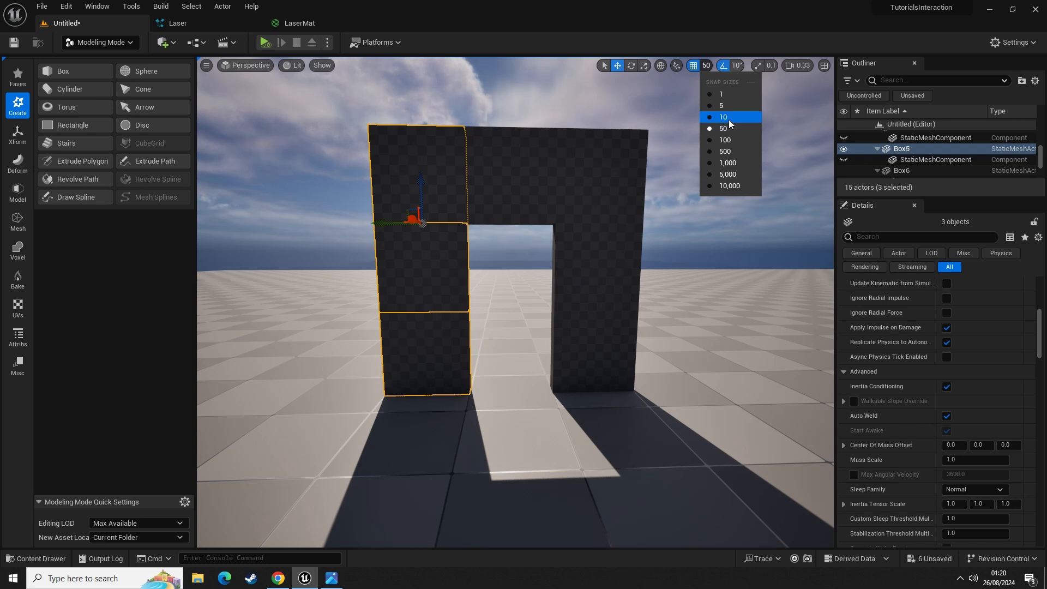
click(719, 117)
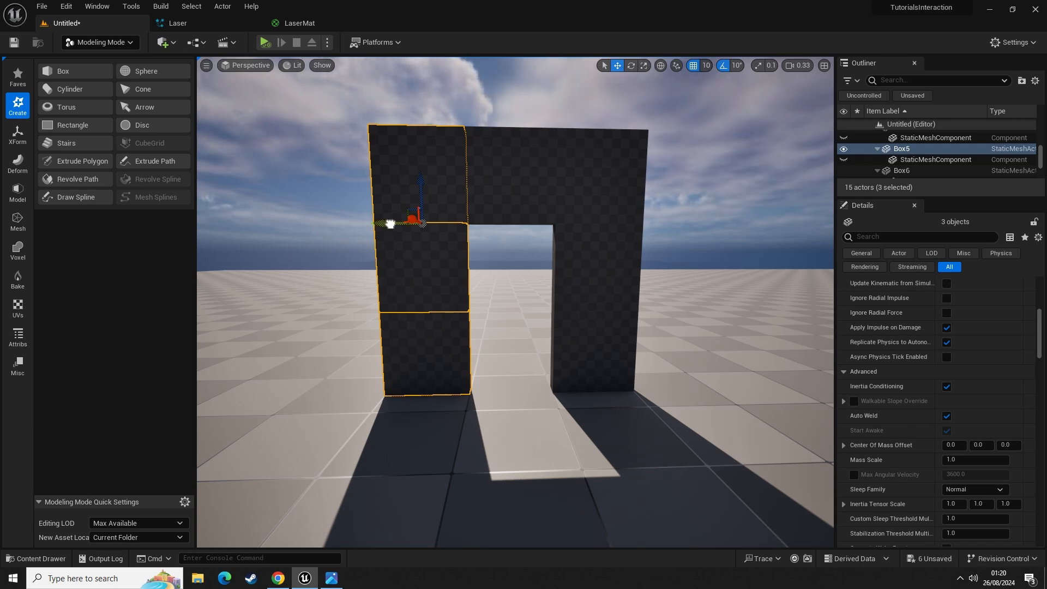
drag(385, 223, 376, 223)
- Move the doorway's right column of three boxes slightly outward to widen the opening
click(600, 315)
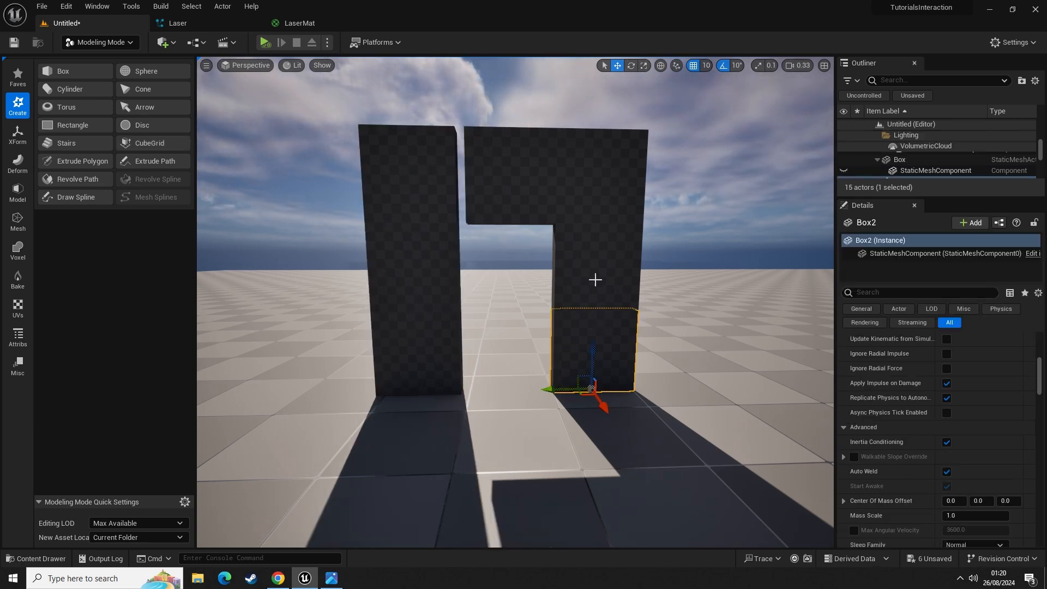
ctrl+click(596, 279)
ctrl+click(588, 216)
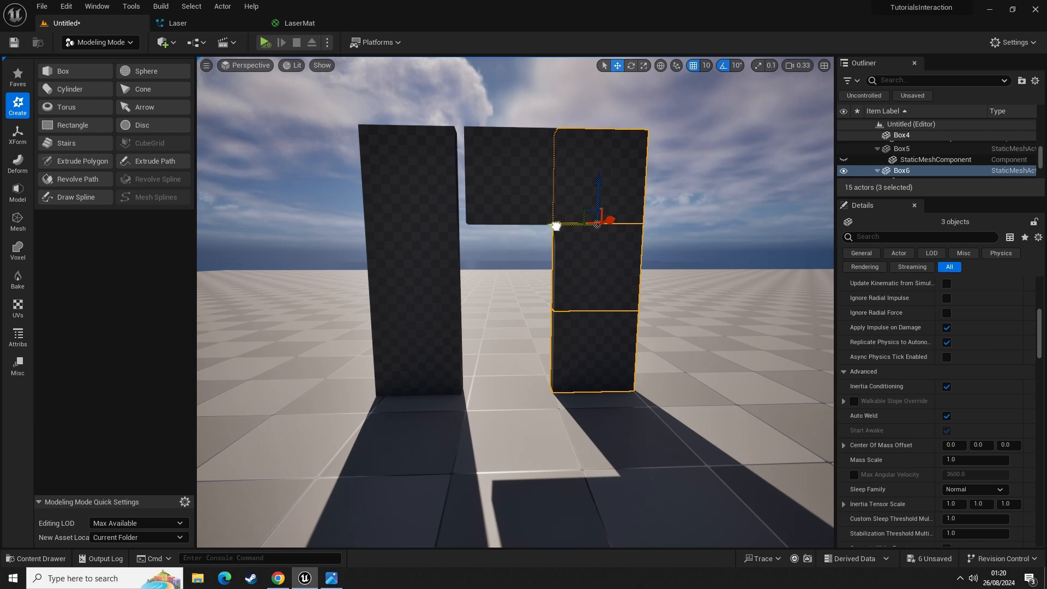
drag(556, 225, 564, 226)
- Raise the middle box above the doorway and delete it, along with the top box of the right column
click(502, 207)
drag(514, 183, 511, 82)
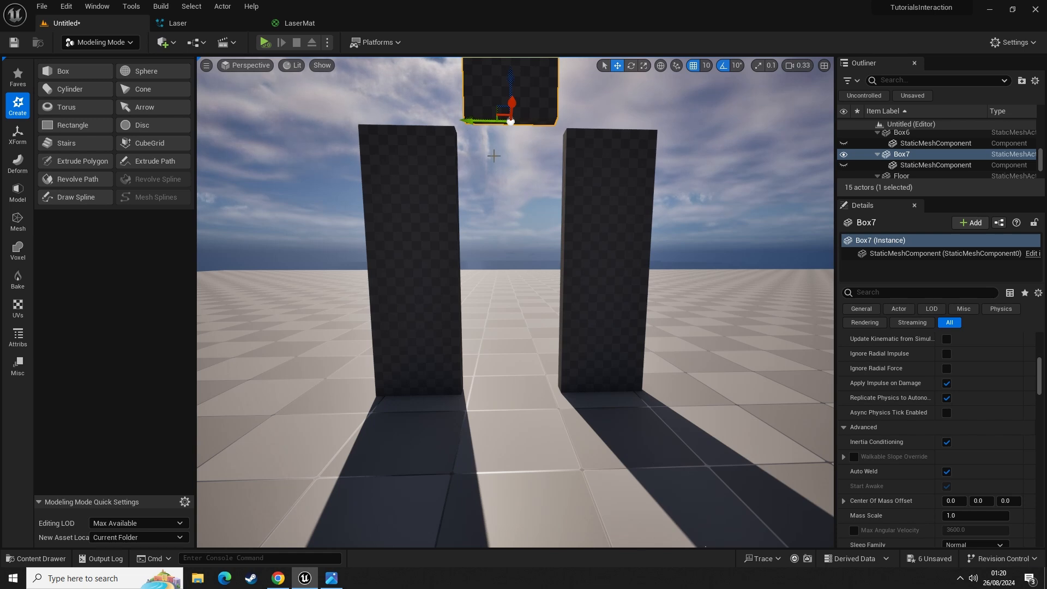
key(Delete)
click(424, 172)
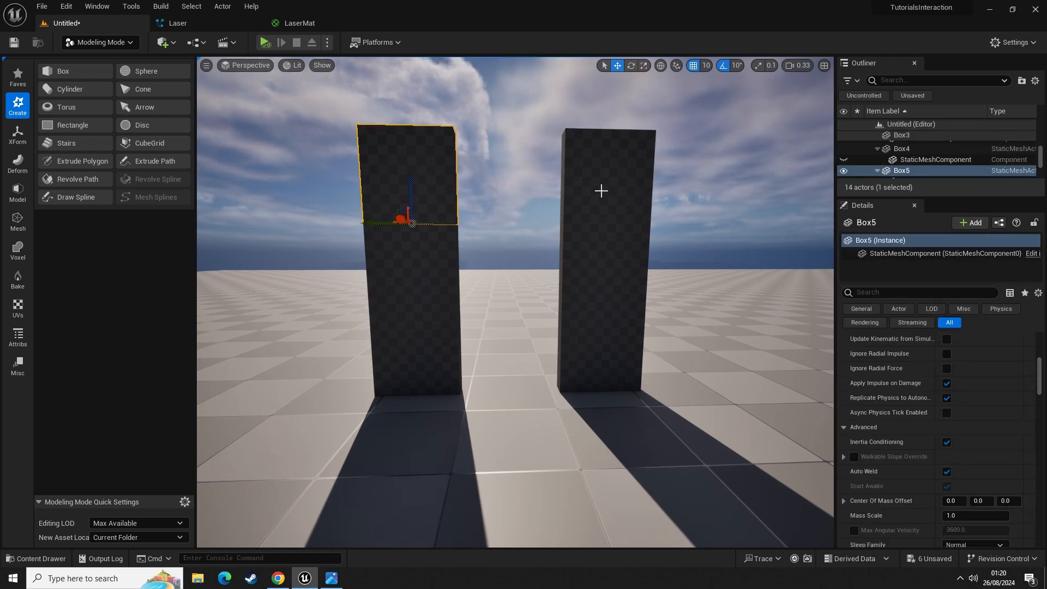
click(628, 178)
key(Delete)
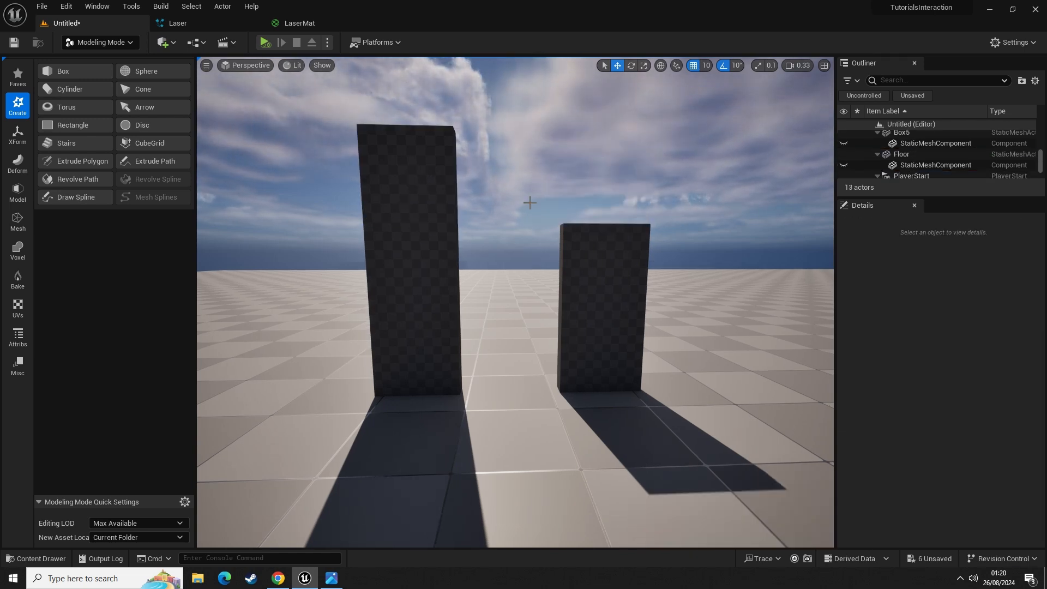
- Delete the five remaining wall boxes from both columns
click(415, 199)
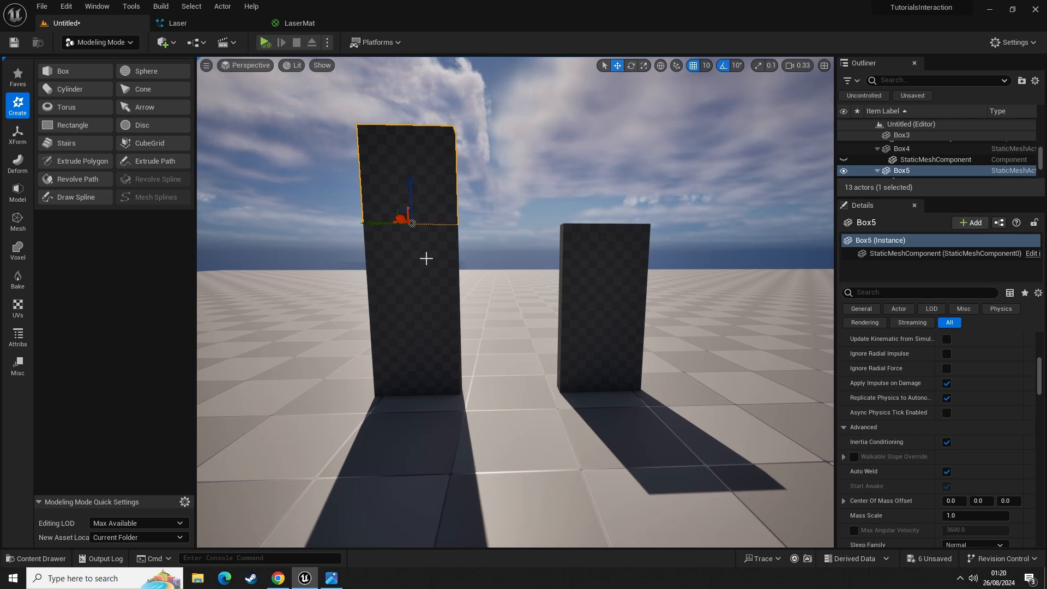
ctrl+click(427, 320)
ctrl+click(420, 352)
ctrl+click(603, 264)
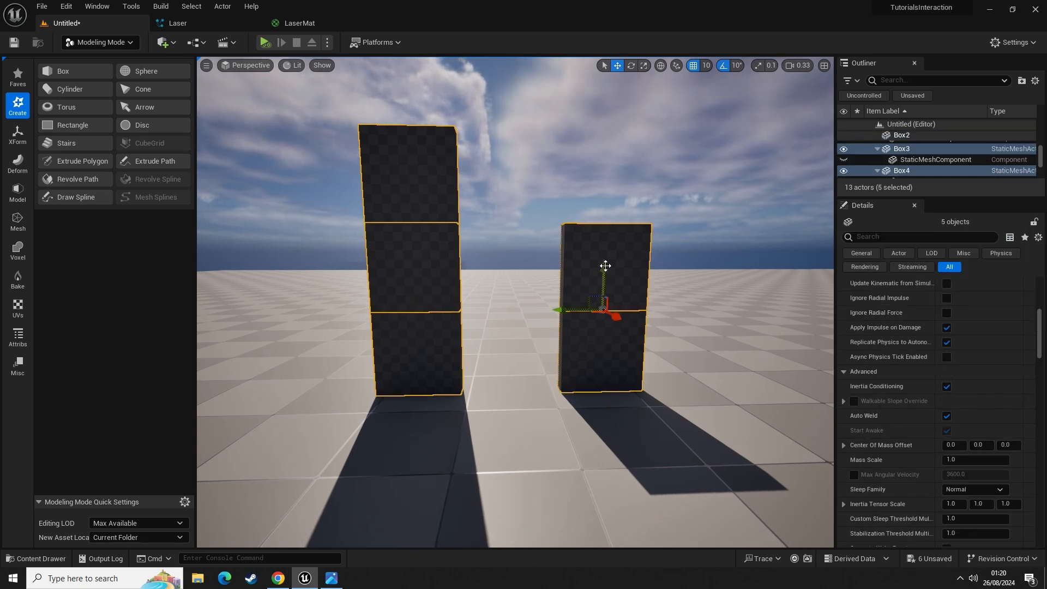
ctrl+click(565, 327)
key(Delete)
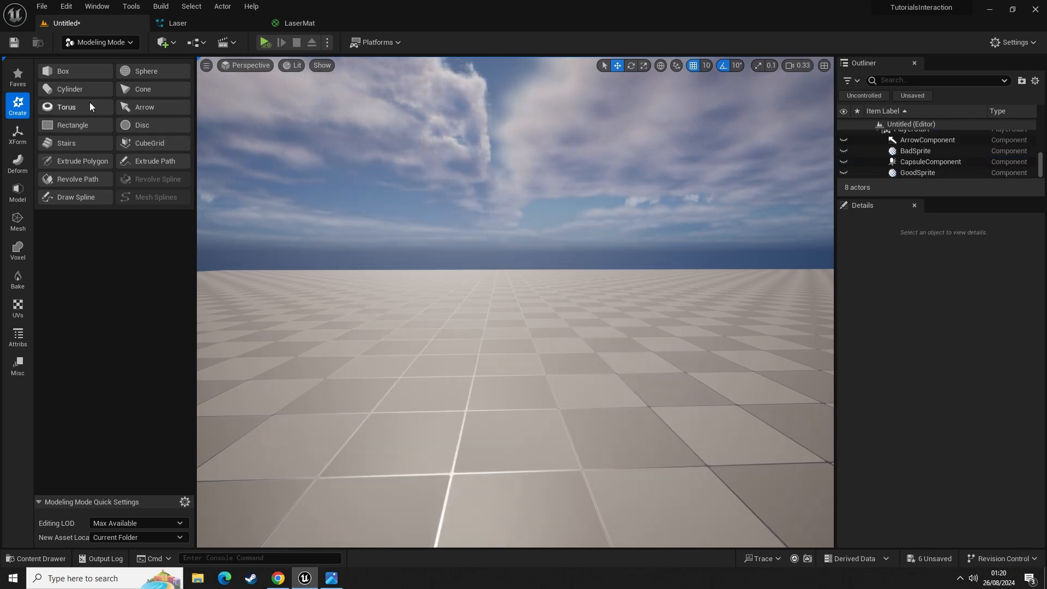
- Create a box about 324 high on the floor and duplicate it sideways, leaving a door-width gap between the two pillars
click(147, 143)
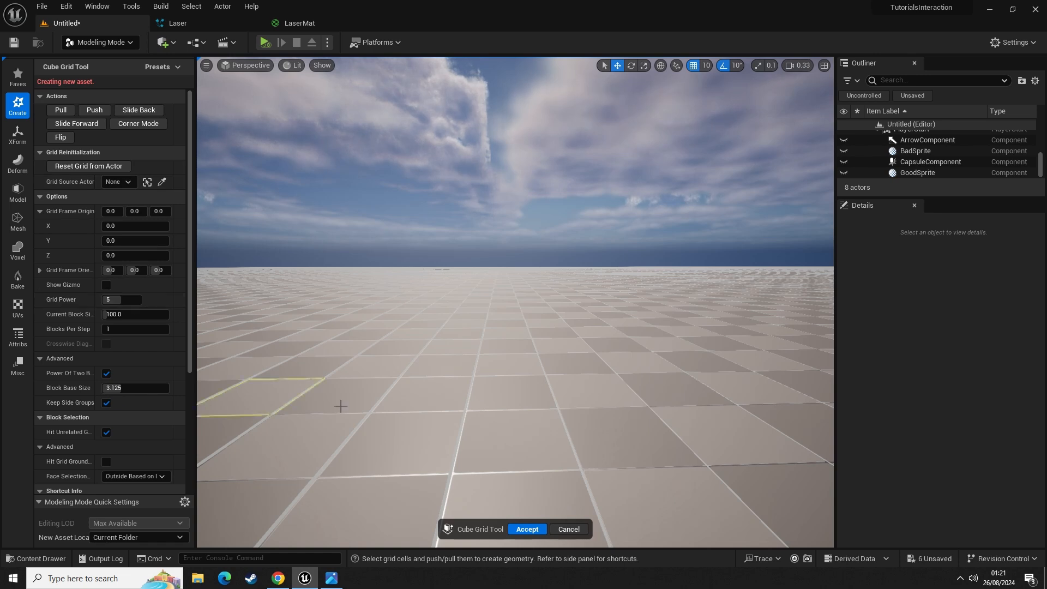
click(17, 105)
click(66, 74)
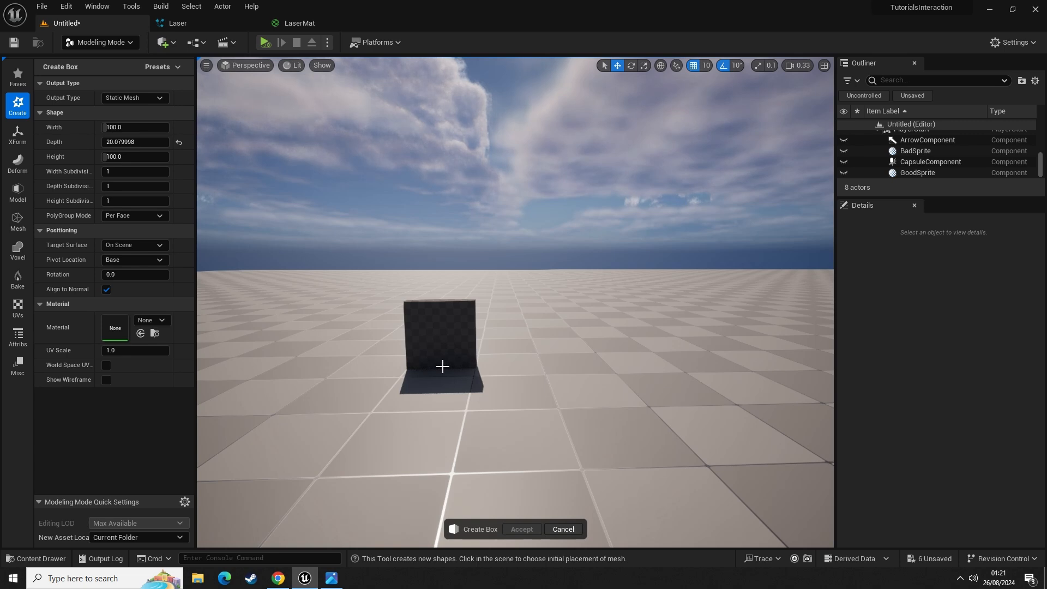
click(442, 366)
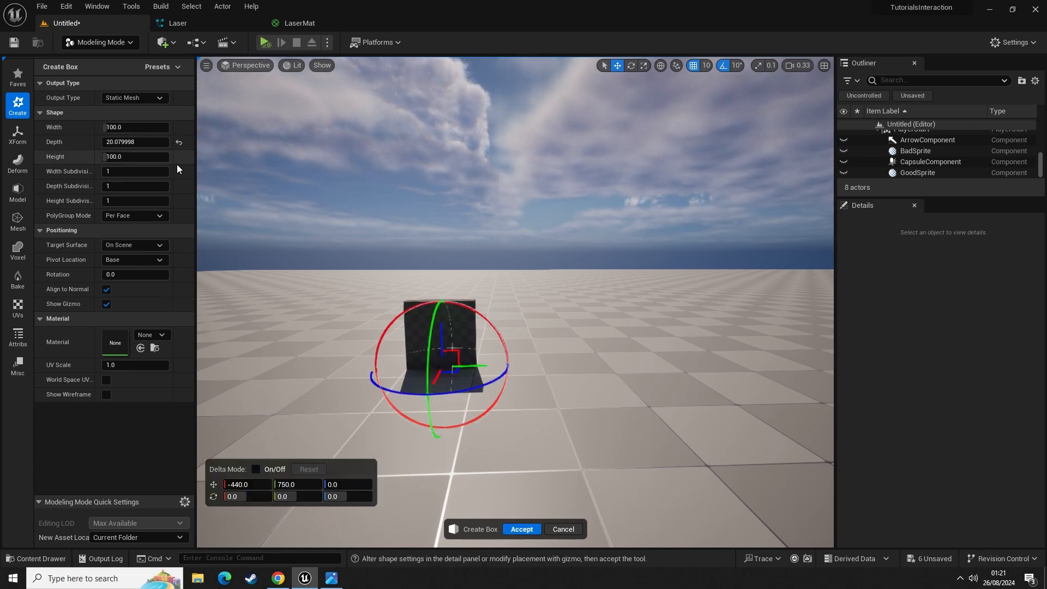
drag(131, 157, 188, 157)
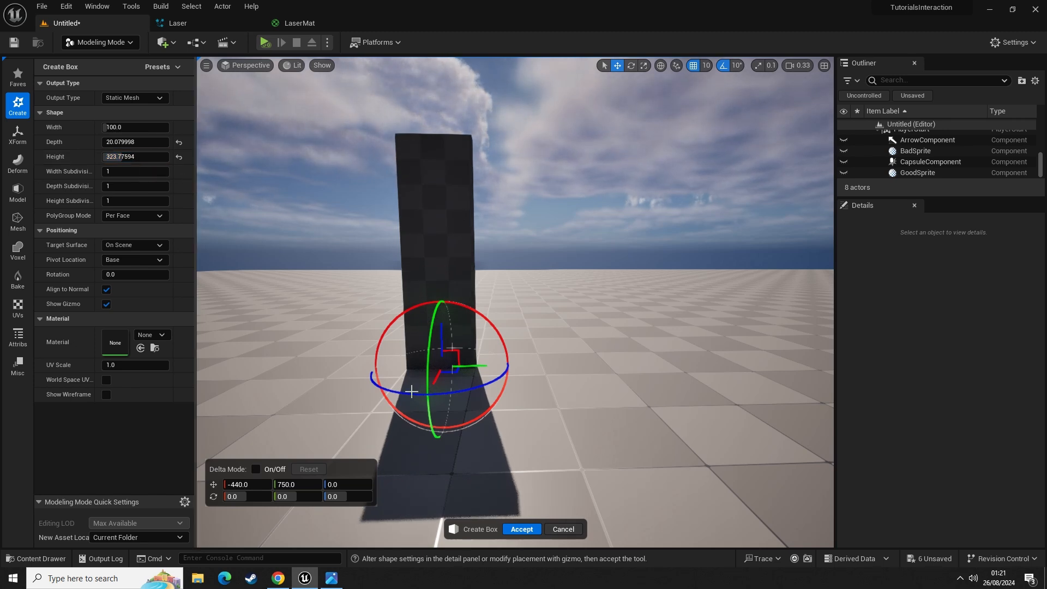
click(522, 529)
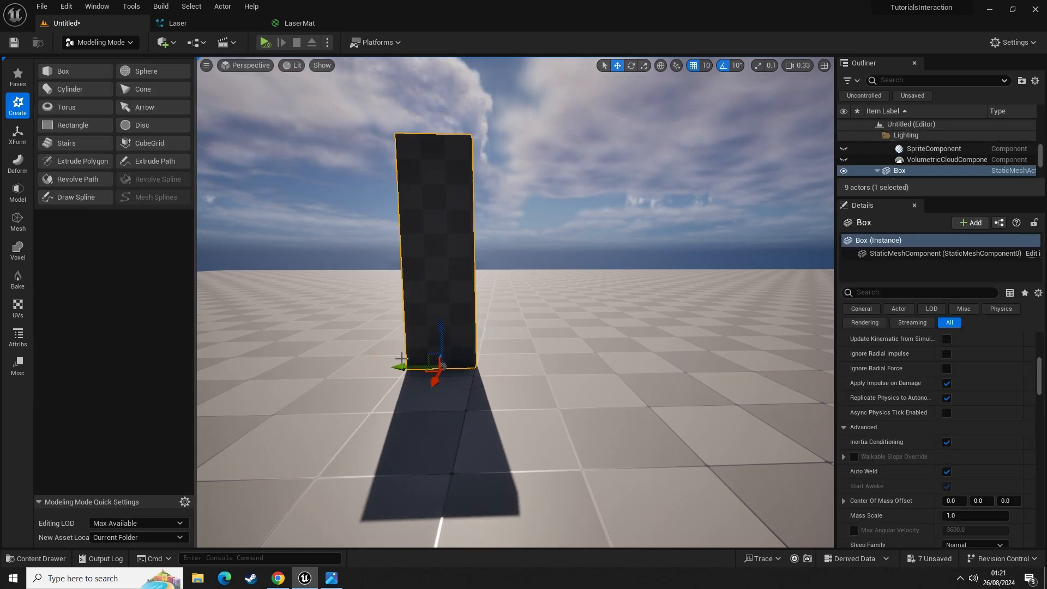
mouse_move(399, 359)
alt+mouse_down()
mouse_move(551, 384)
mouse_move(399, 359)
alt+mouse_up()
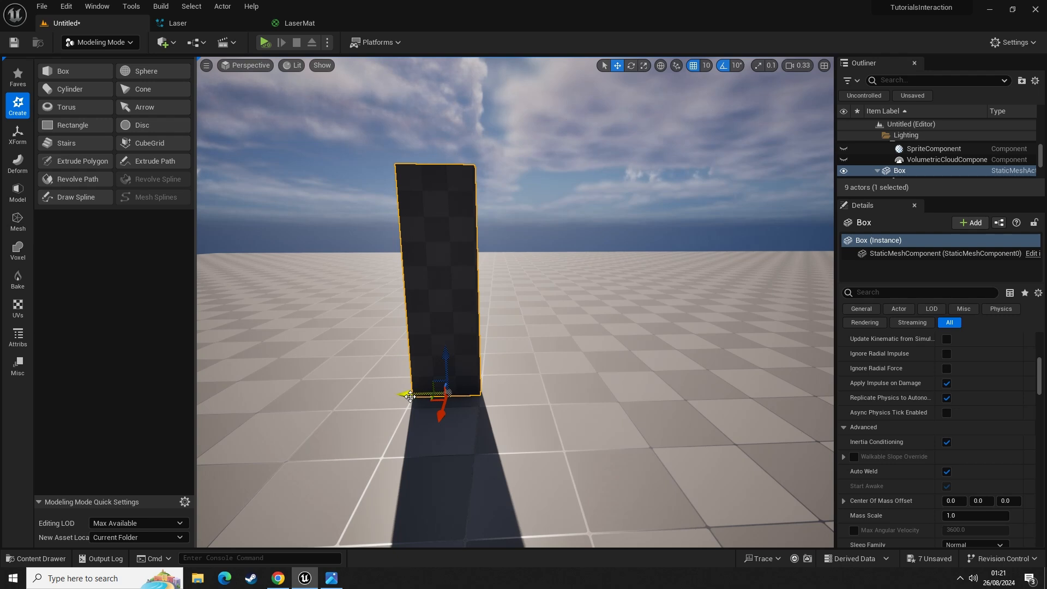
alt+drag(410, 397, 544, 391)
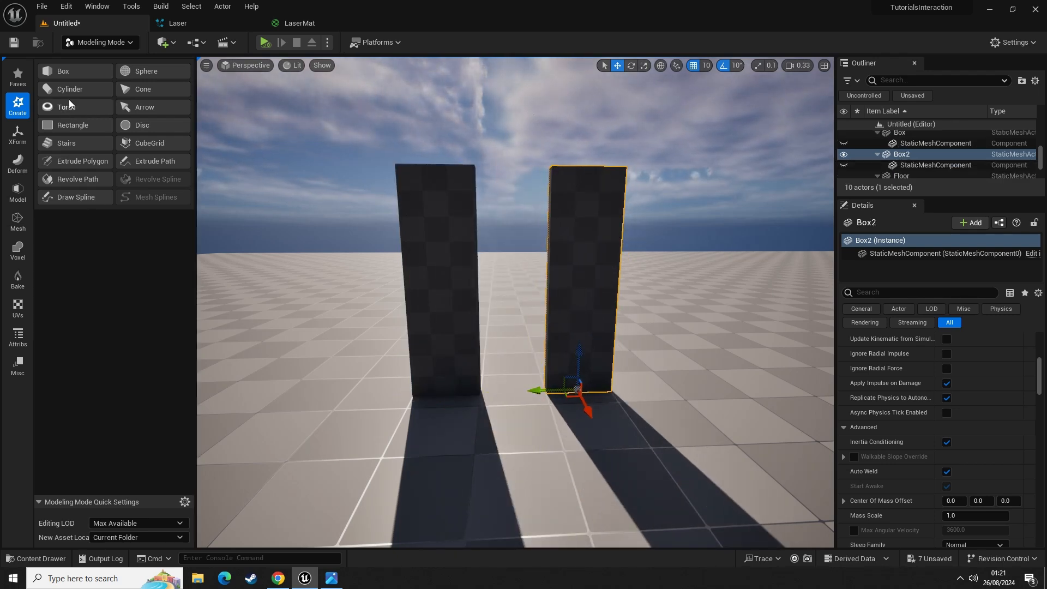
- Place a third box between the two pillars, shorten it to about 44 high and raise it to Z 280 to bridge their tops
click(63, 71)
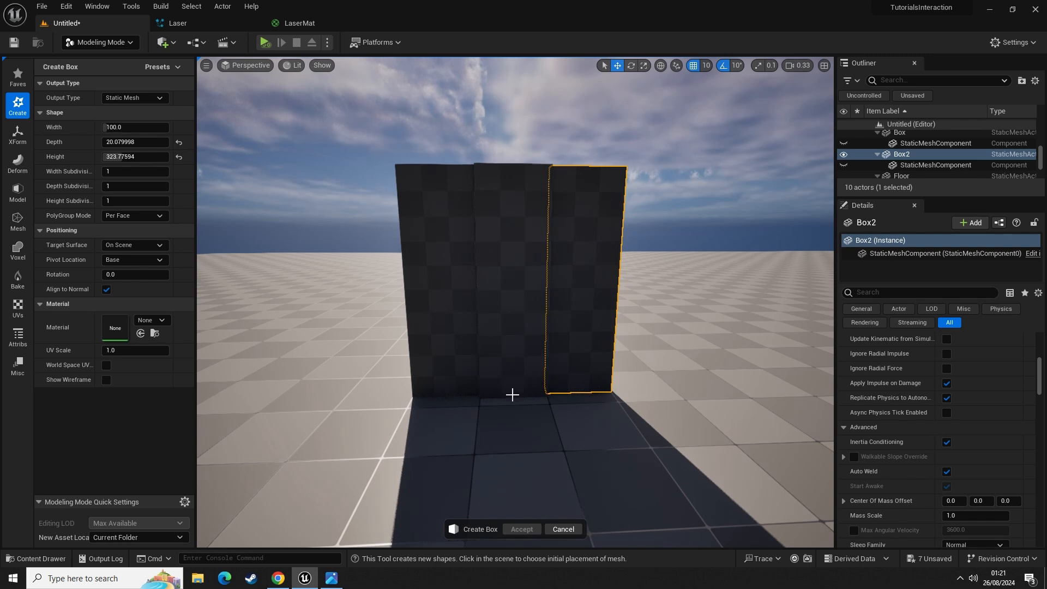
click(513, 393)
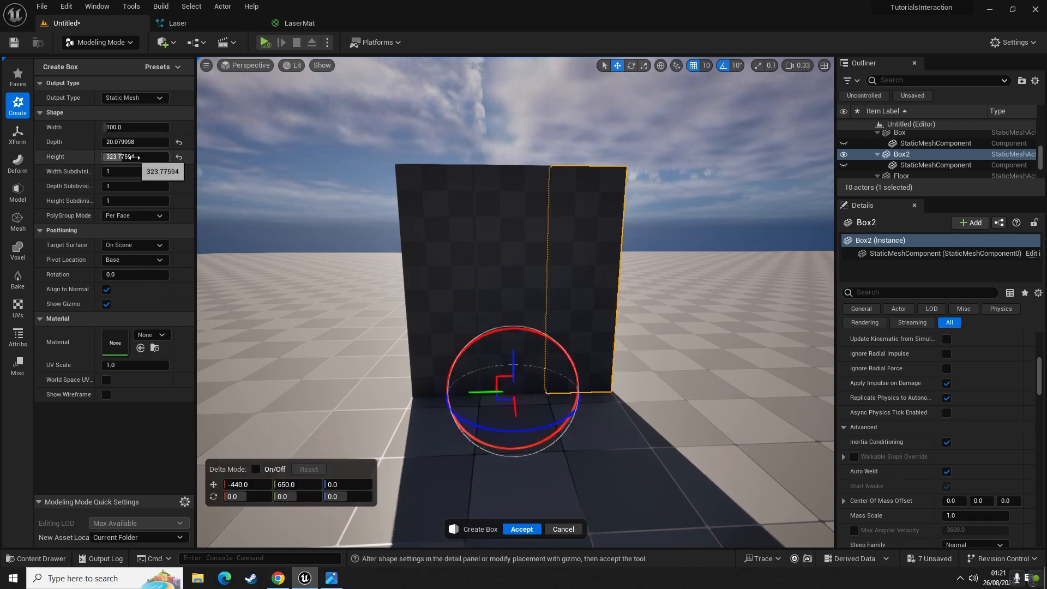
drag(134, 157, 82, 157)
drag(515, 361, 514, 254)
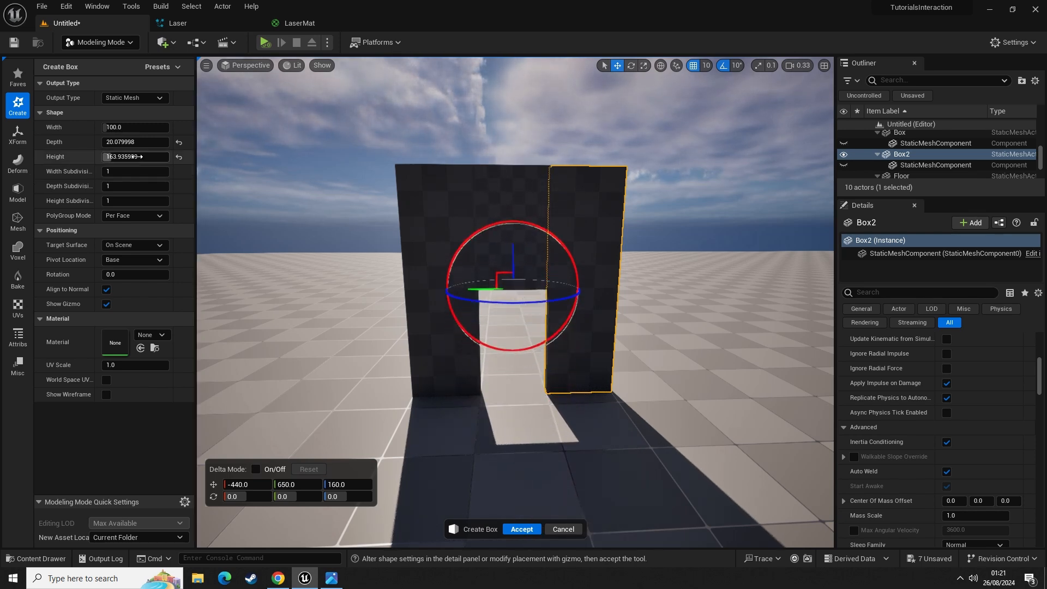
drag(107, 157, 85, 157)
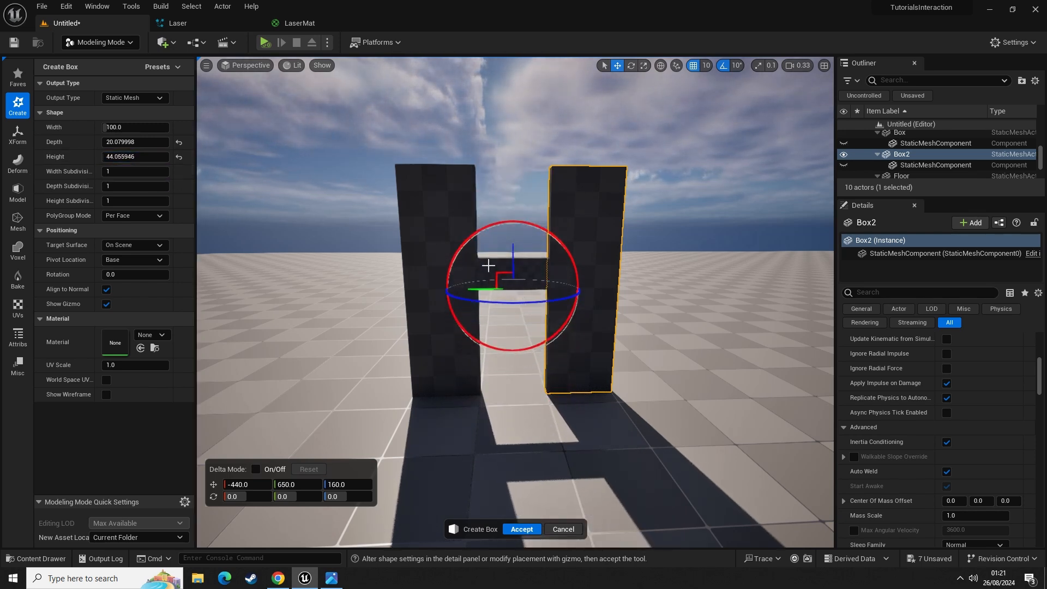
drag(516, 245, 527, 158)
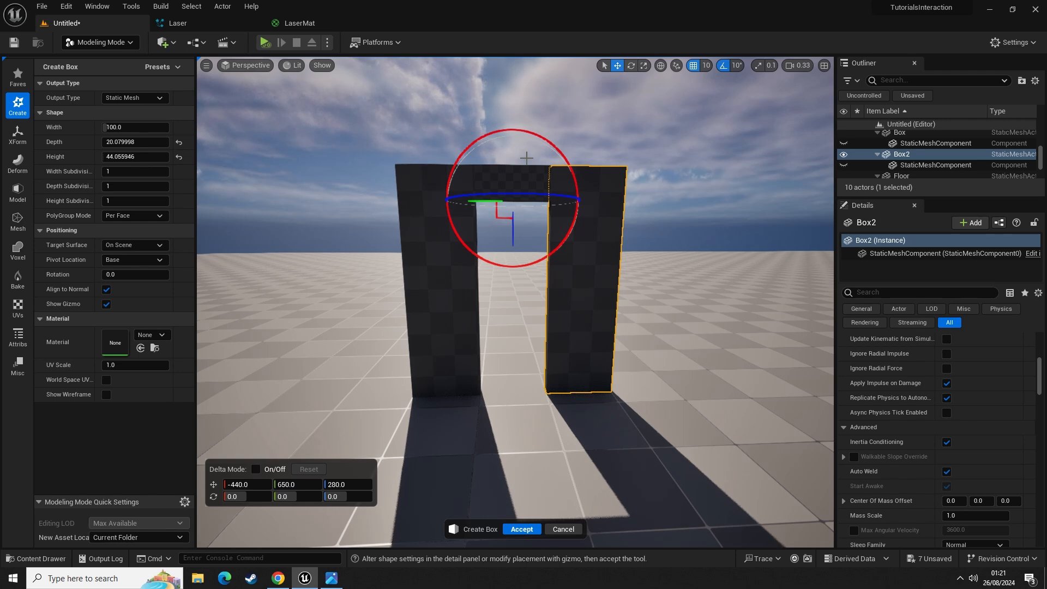
- Lower the box above the doorway to Z 230, set its height to 100 and accept it
click(432, 265)
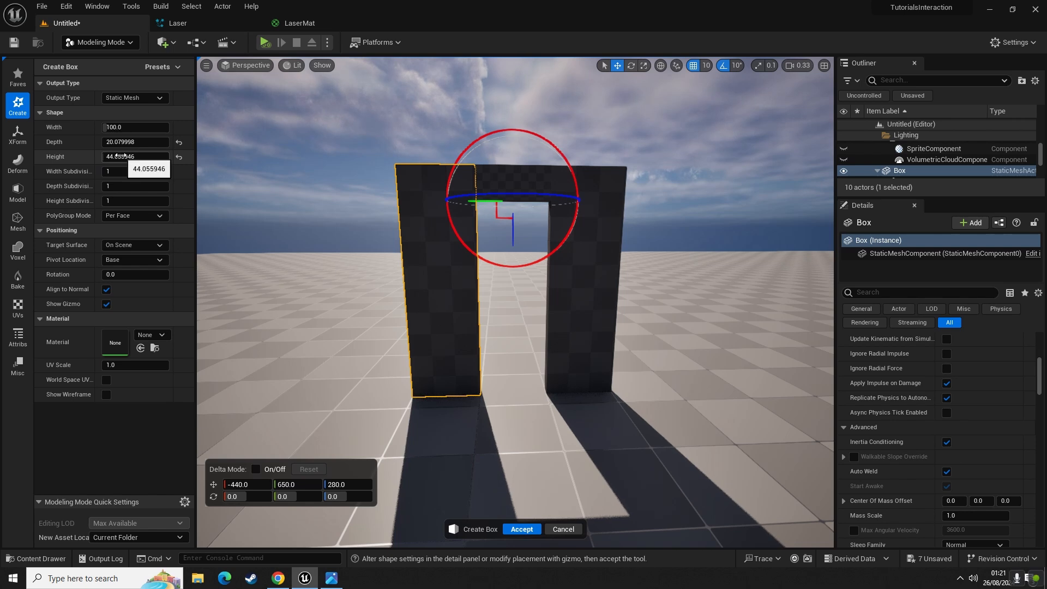
mouse_move(107, 157)
mouse_down()
mouse_move(118, 157)
mouse_move(96, 157)
mouse_up()
drag(516, 235, 520, 269)
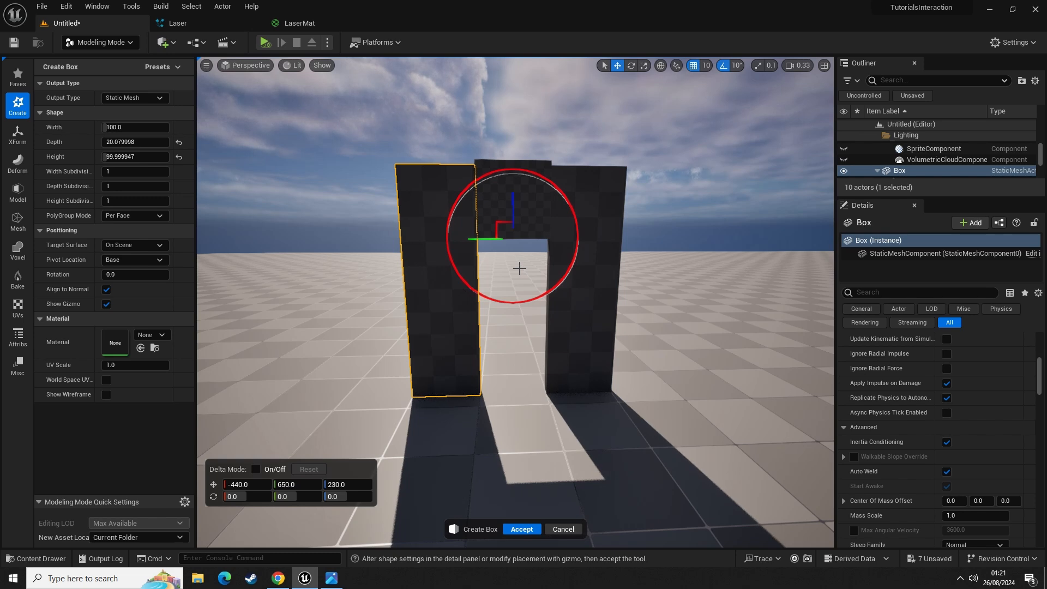
click(141, 157)
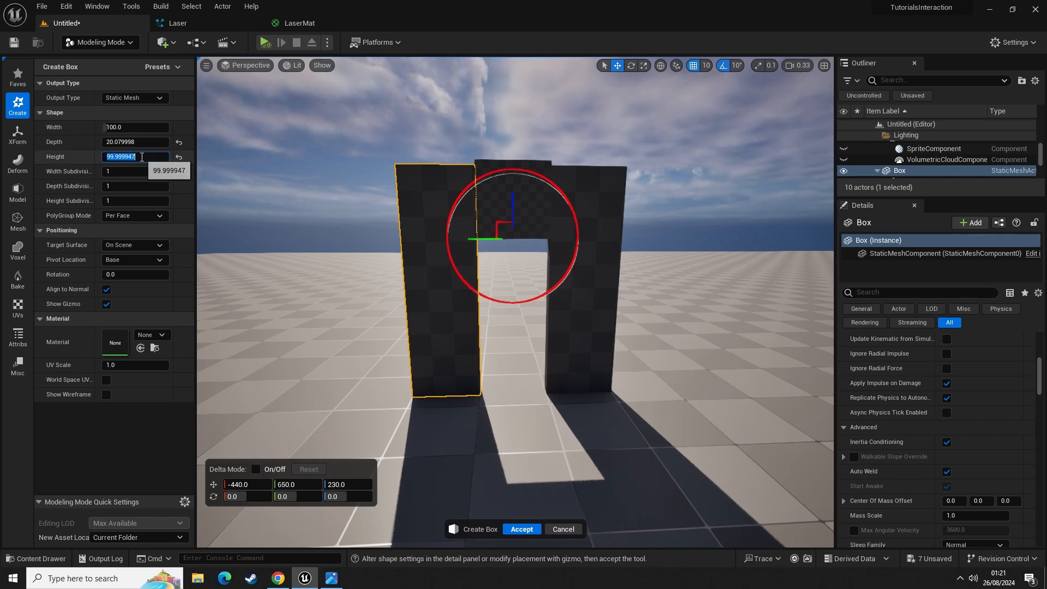
click(141, 157)
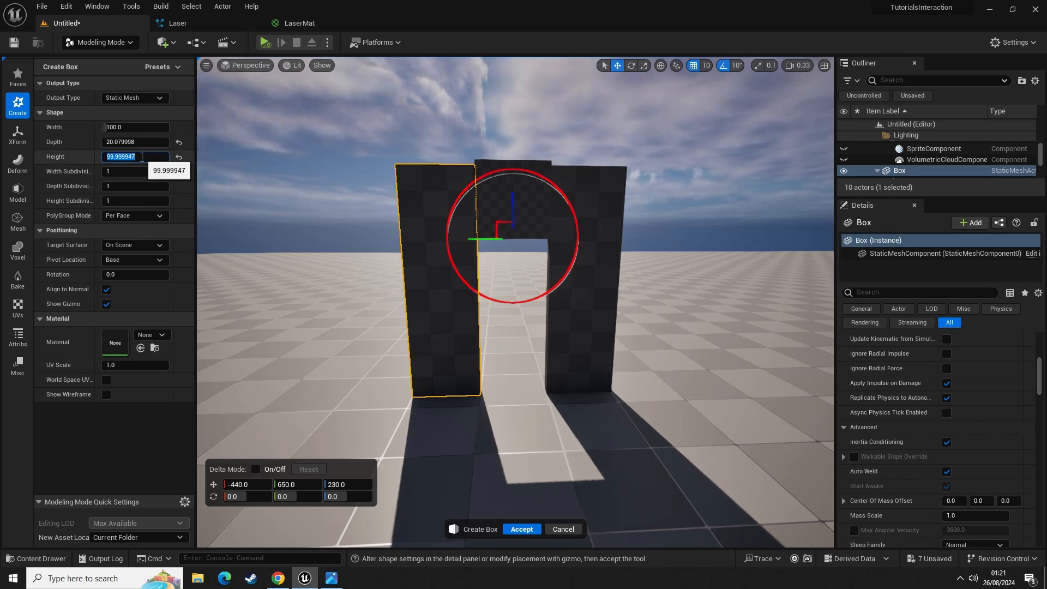
text(100)
key(Return)
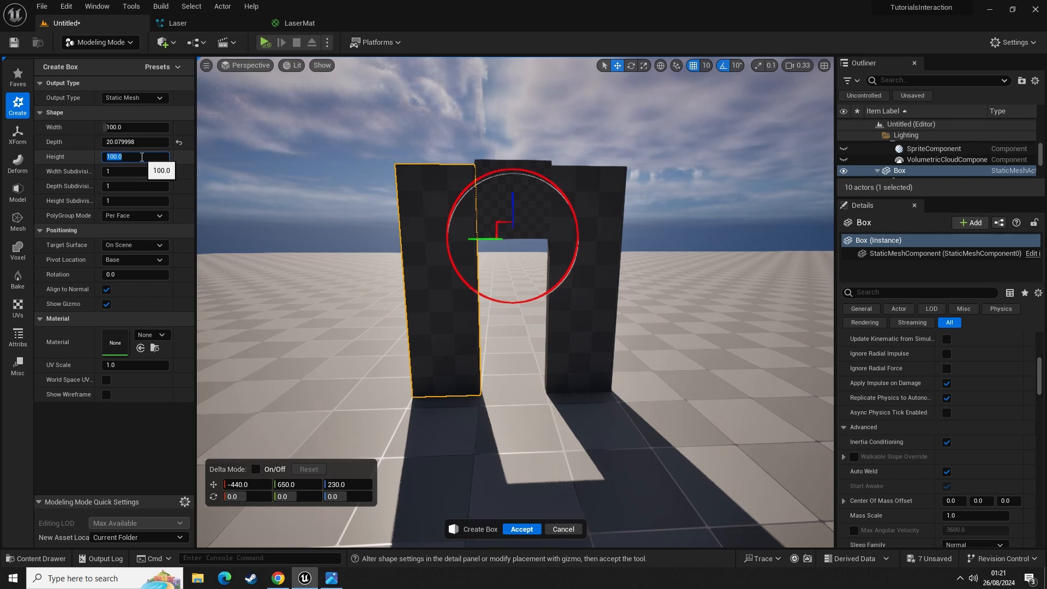
click(541, 228)
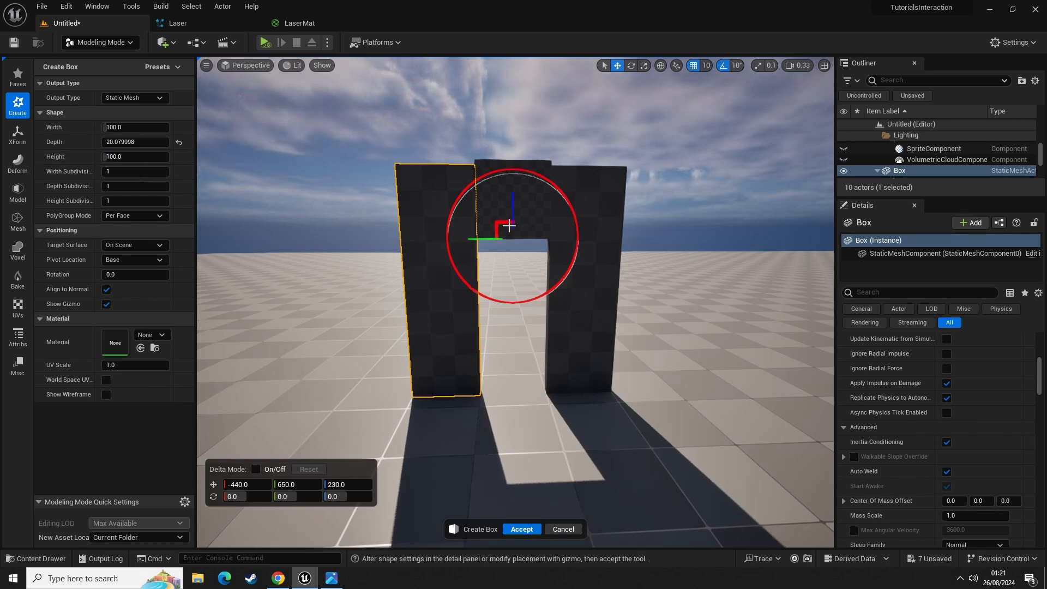
click(523, 530)
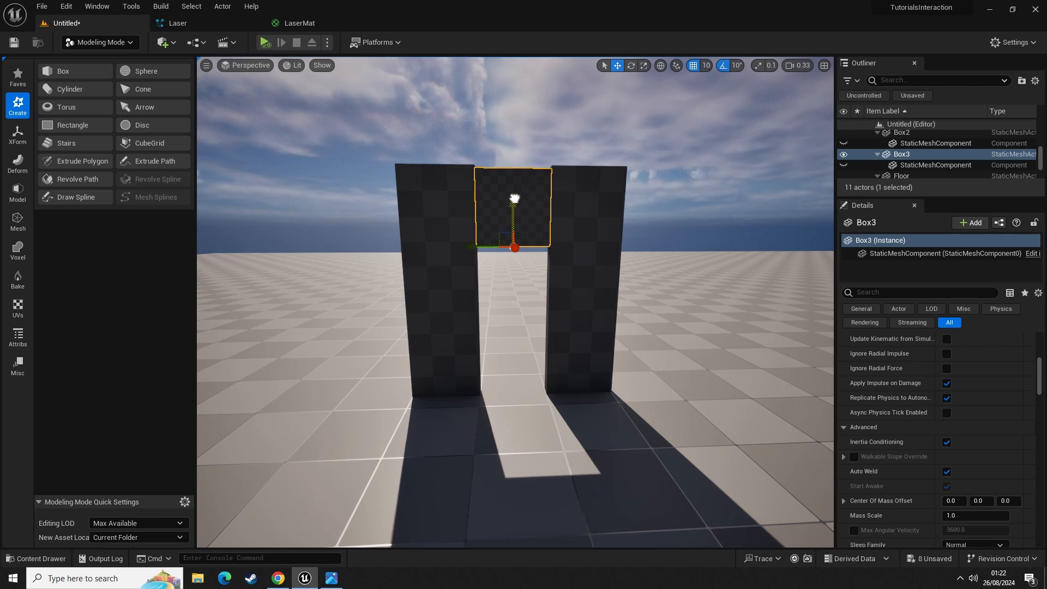
- Play-test from the floor in front of the doorway, walking through the opening to check its scale against the character, and end the session
right_drag(528, 307, 546, 371)
right_click(528, 307)
click(574, 460)
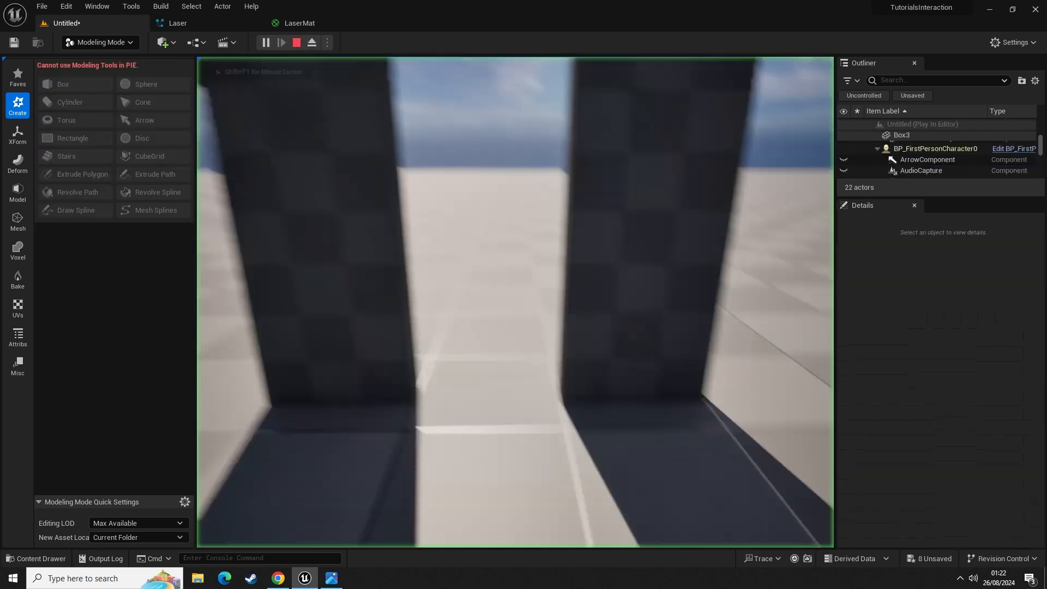
key(w)
key(w)
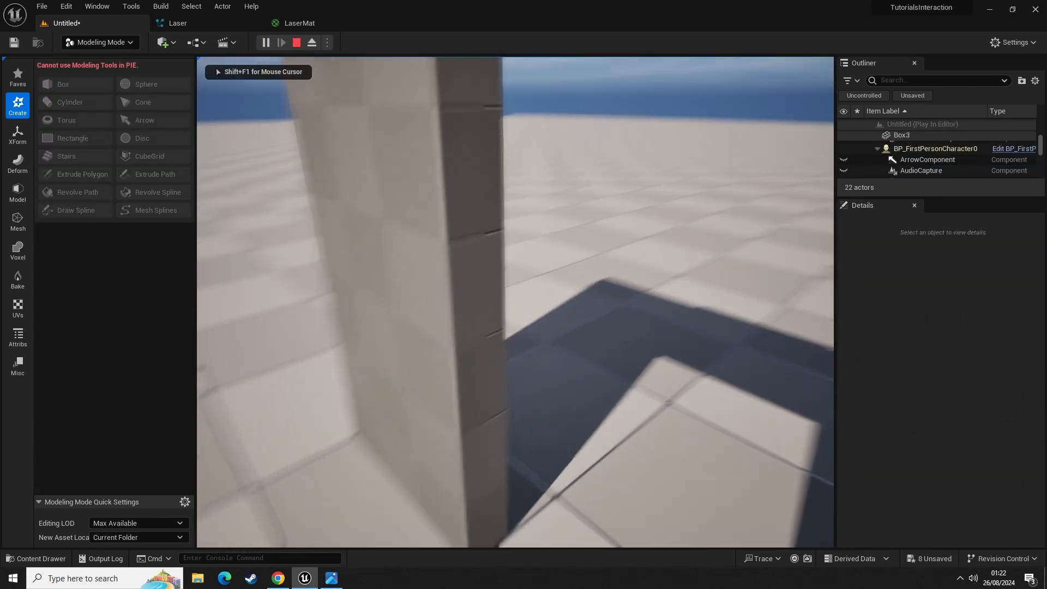
key(s)
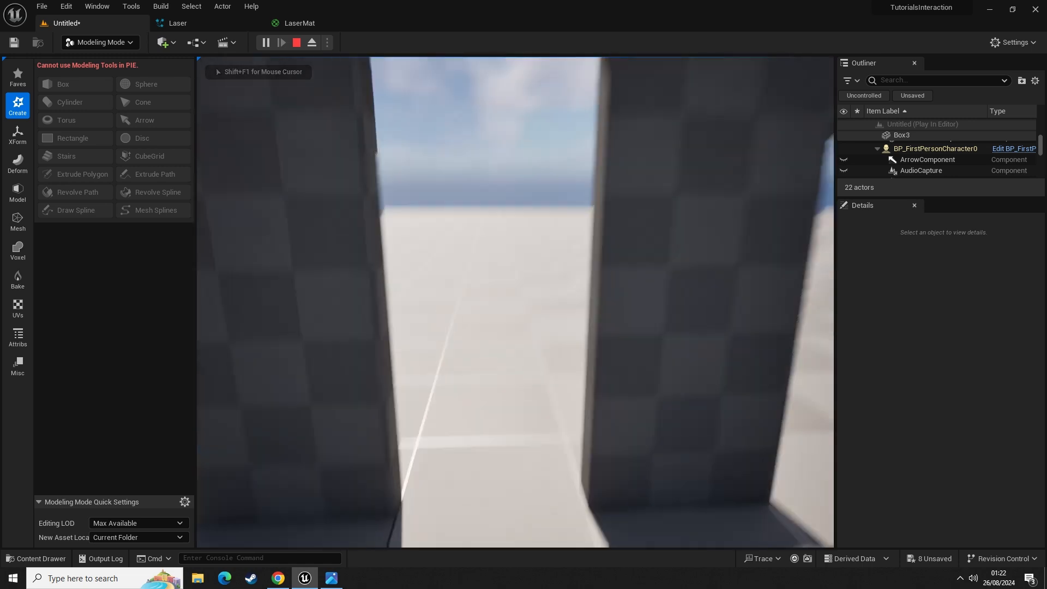
key(s)
key(a)
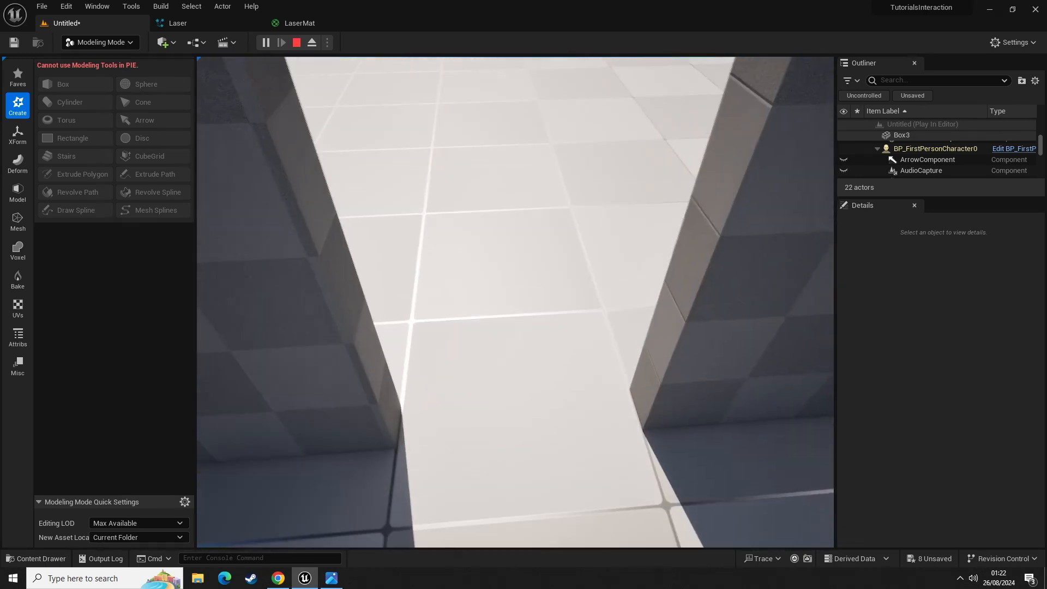
key(s)
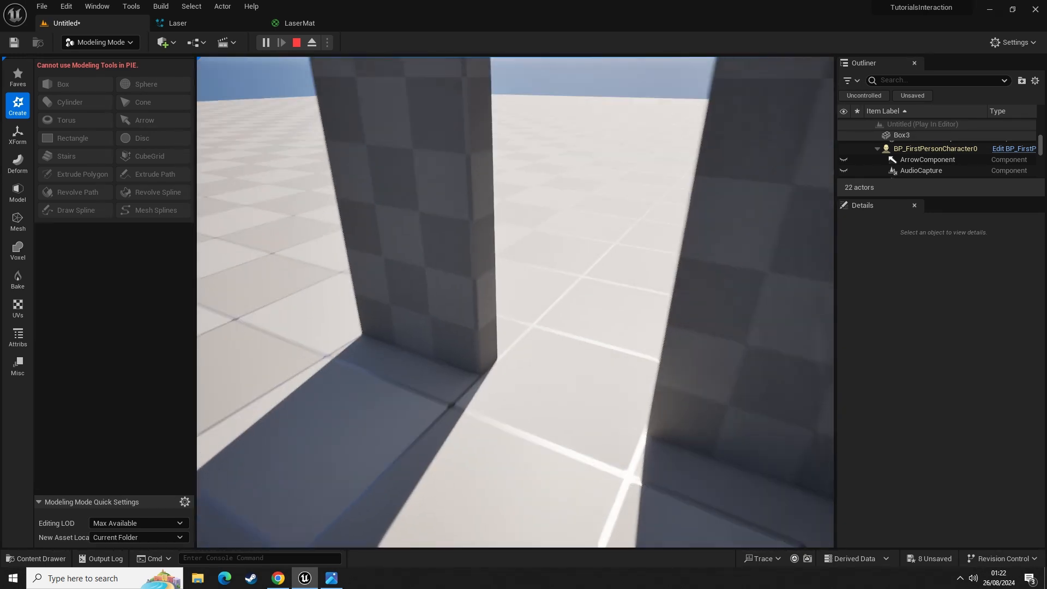
key(Escape)
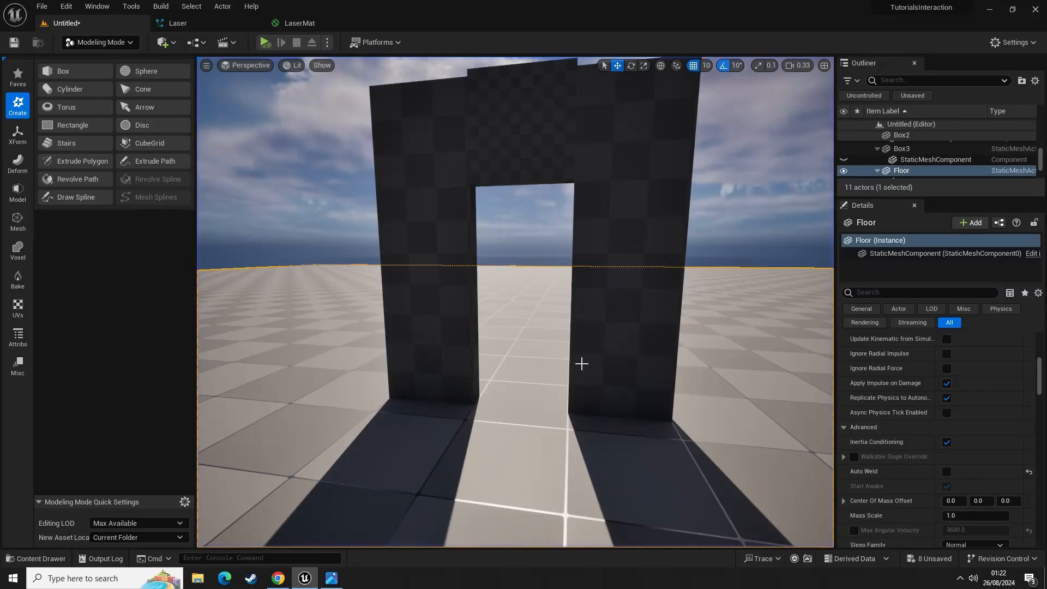
- Create a new Blueprint Class with Actor as its parent in the Tutorial content folder
key(s)
mouse_move(510, 350)
right_down()
mouse_move(530, 381)
mouse_move(509, 351)
right_up()
key(ctrl+space)
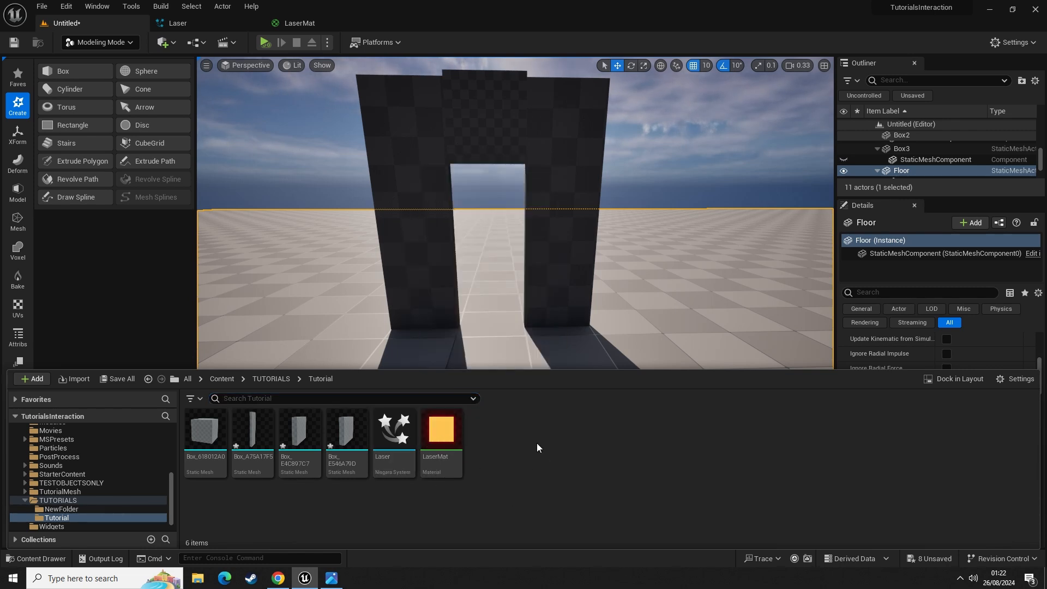
right_click(486, 447)
click(508, 476)
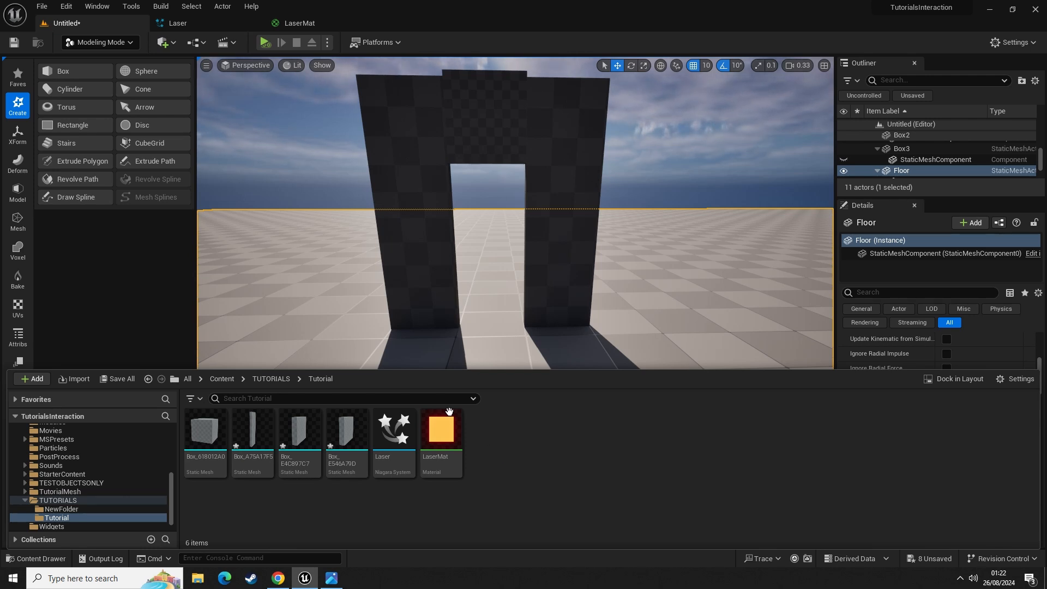
right_click(512, 444)
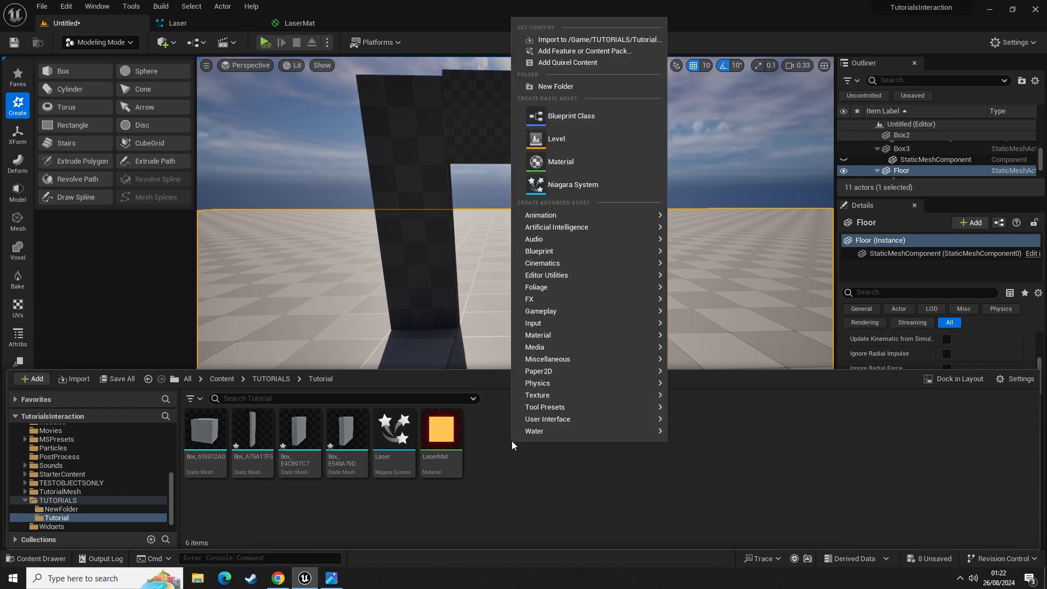
click(568, 116)
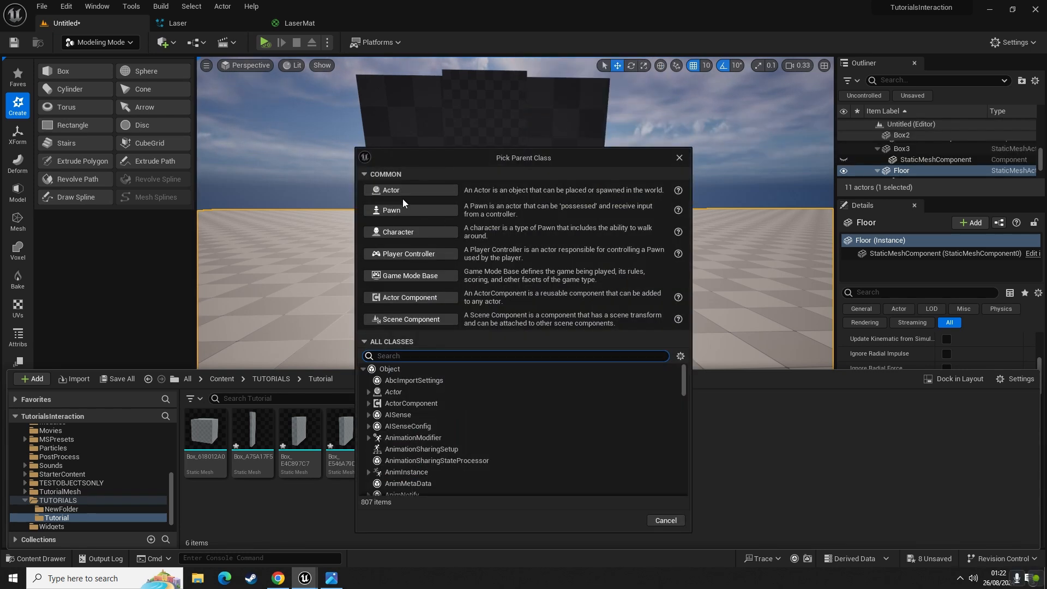
click(396, 188)
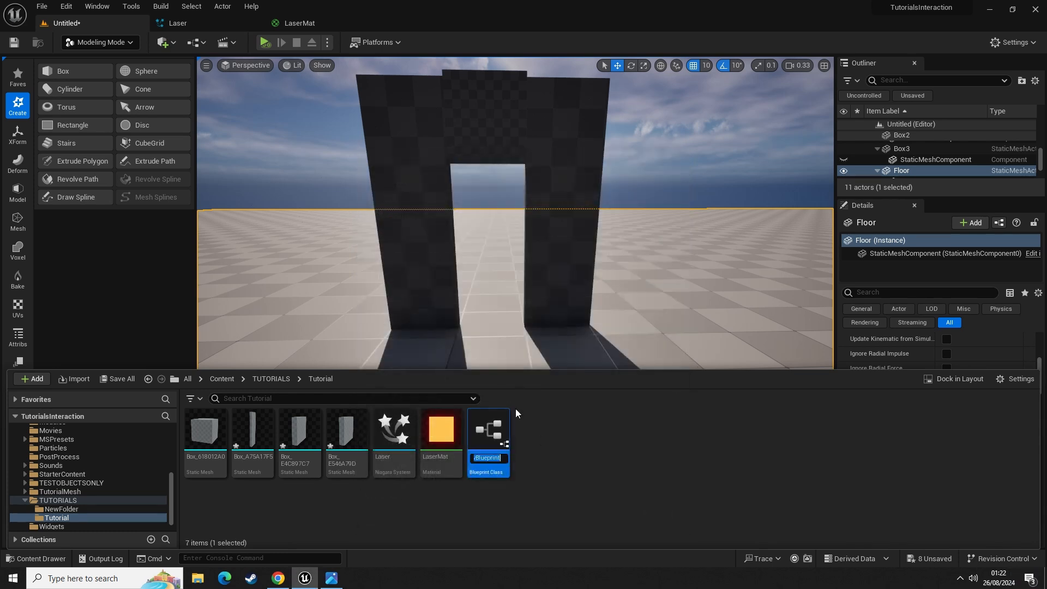
- Name the new blueprint LaserTripWire and open it for editing
text(LaserTr)
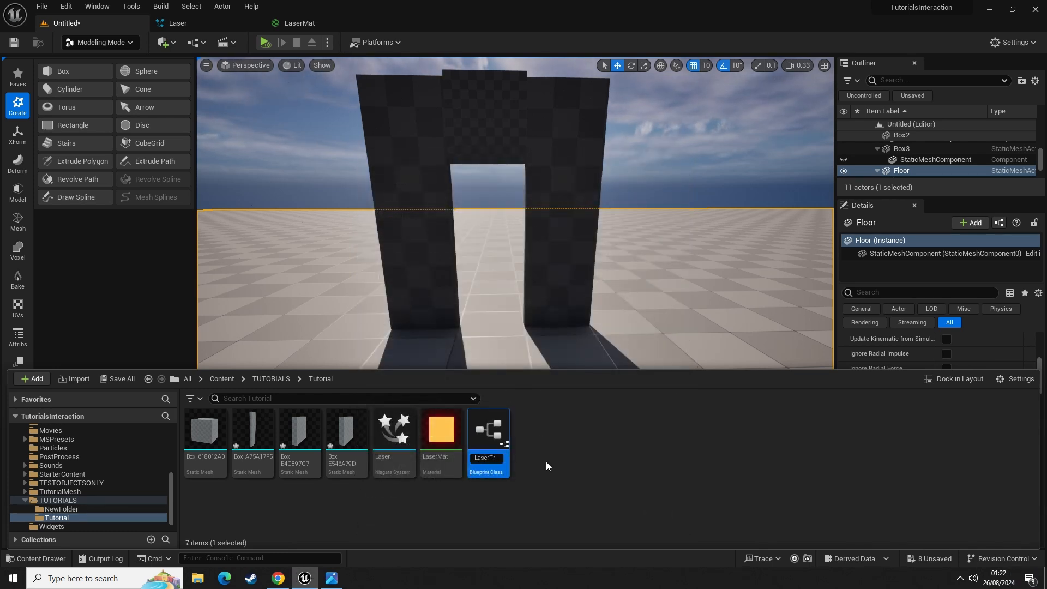
text(ipWi)
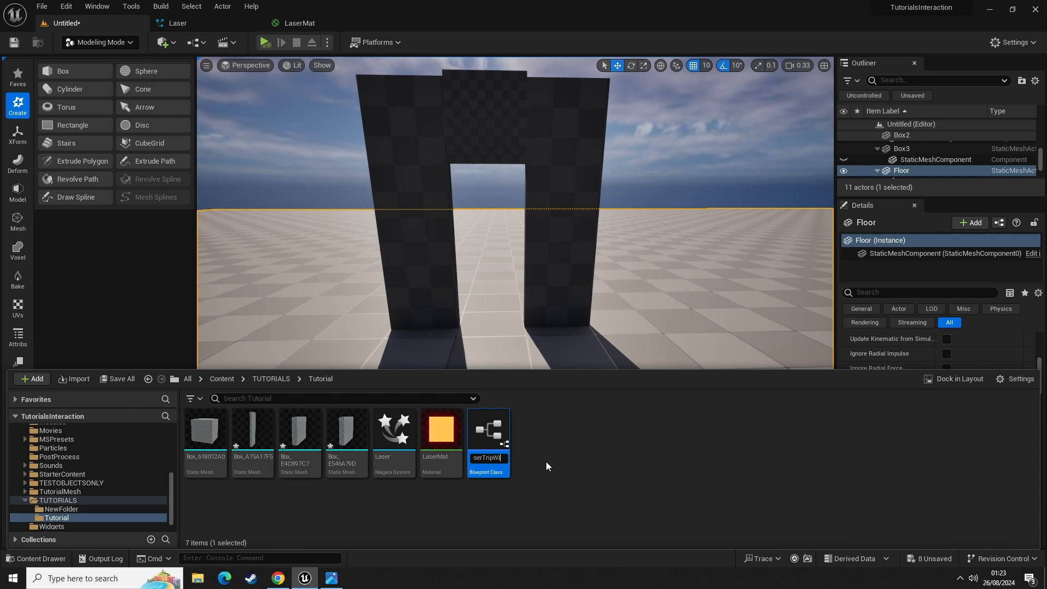
text(re)
key(Return)
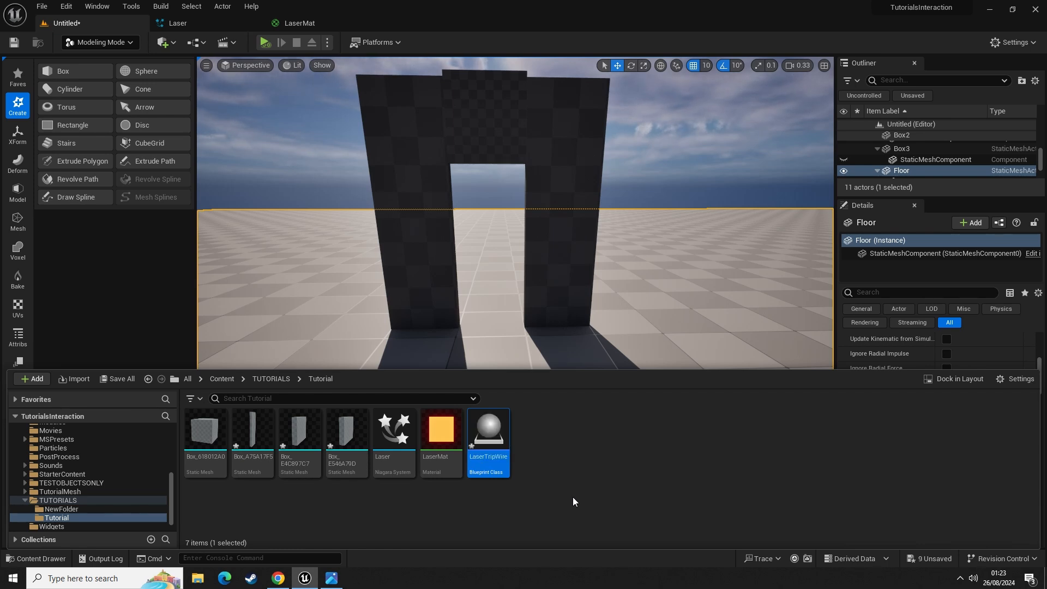
click(496, 500)
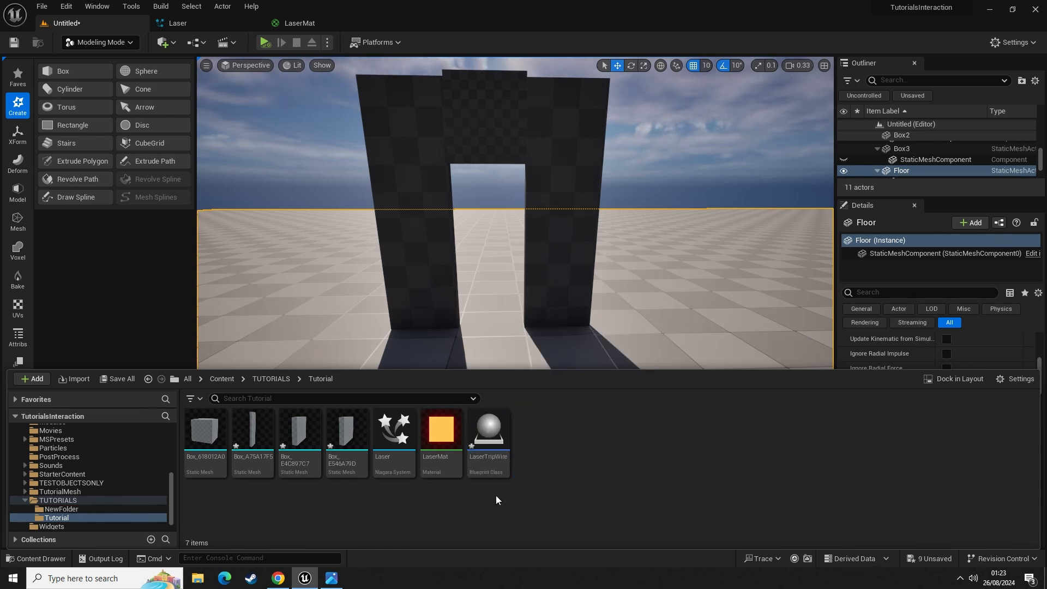
double_click(488, 437)
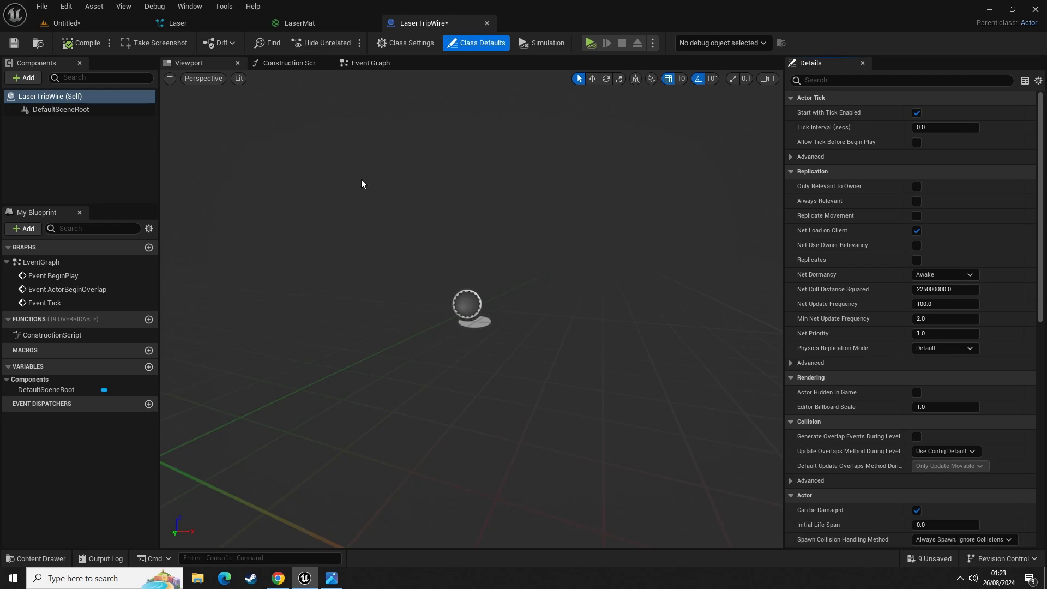
- Open the Event Graph and delete the default ActorBeginOverlap and Tick events, keeping only Event BeginPlay
click(371, 64)
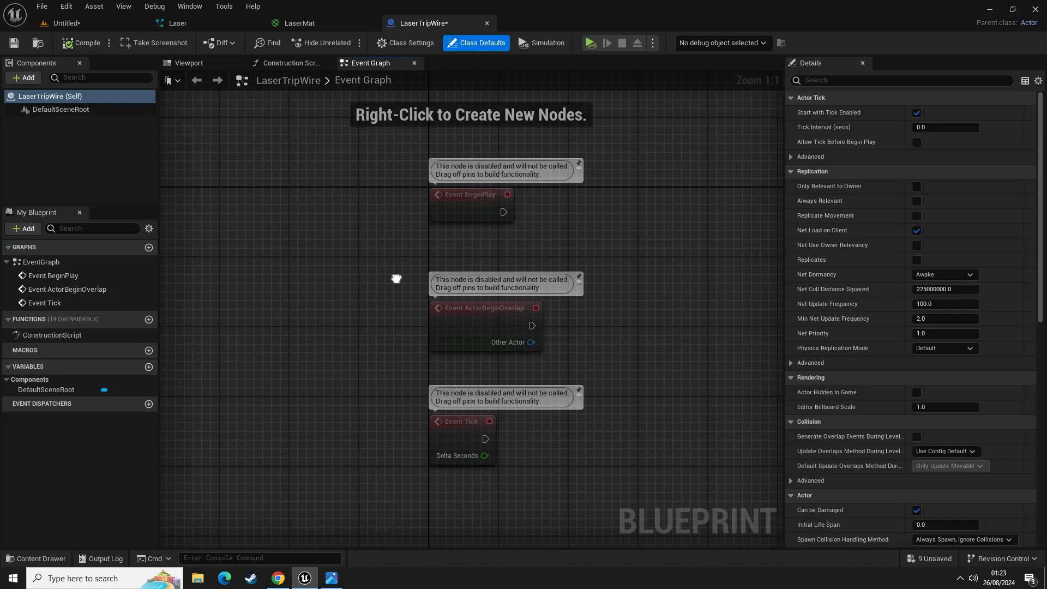
right_drag(397, 278, 349, 274)
drag(262, 234, 539, 461)
key(Delete)
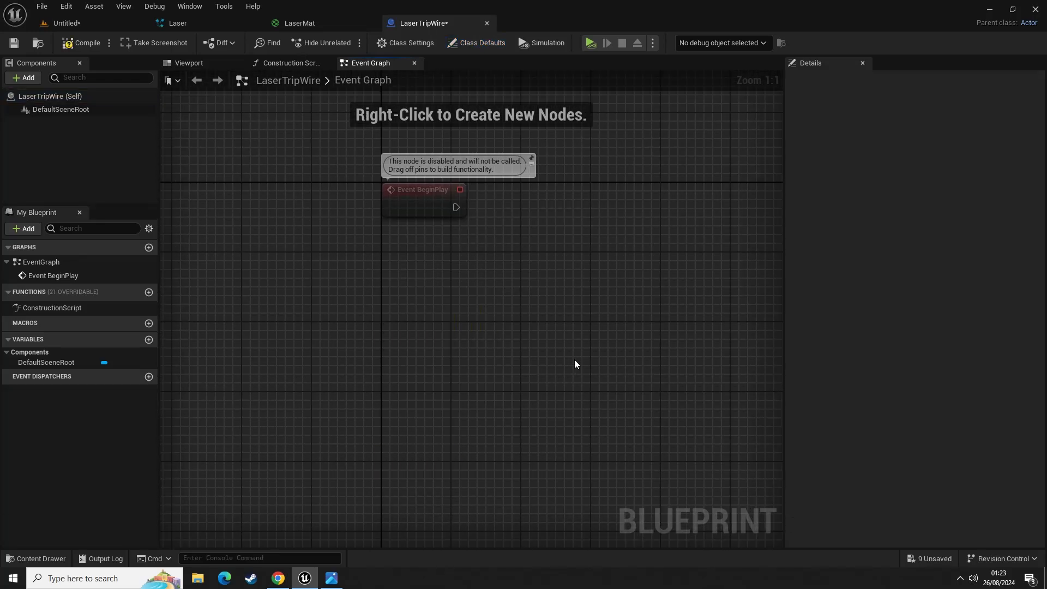
right_drag(571, 361, 493, 349)
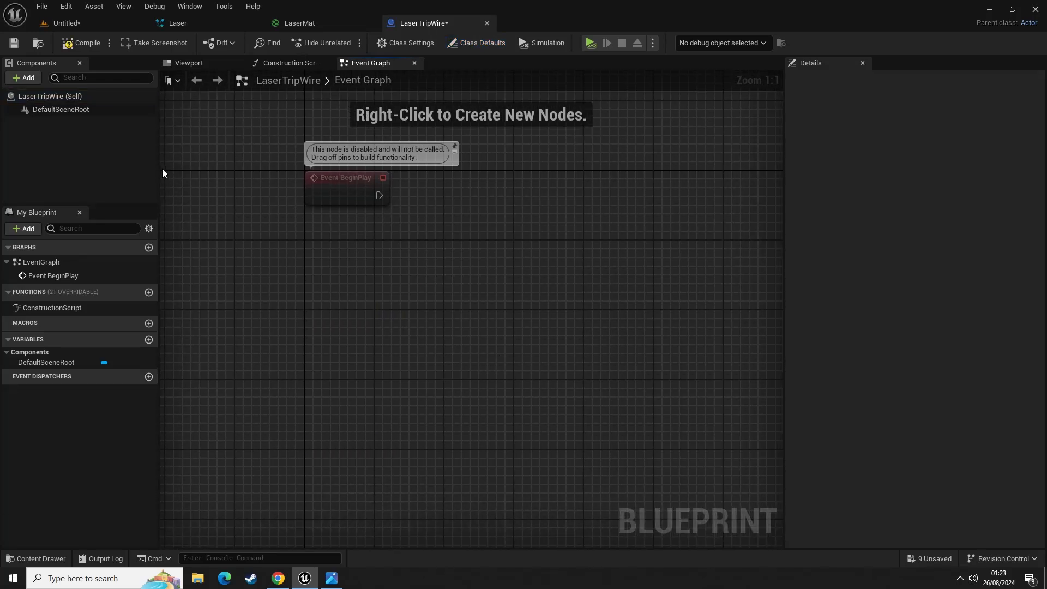
drag(159, 174, 138, 172)
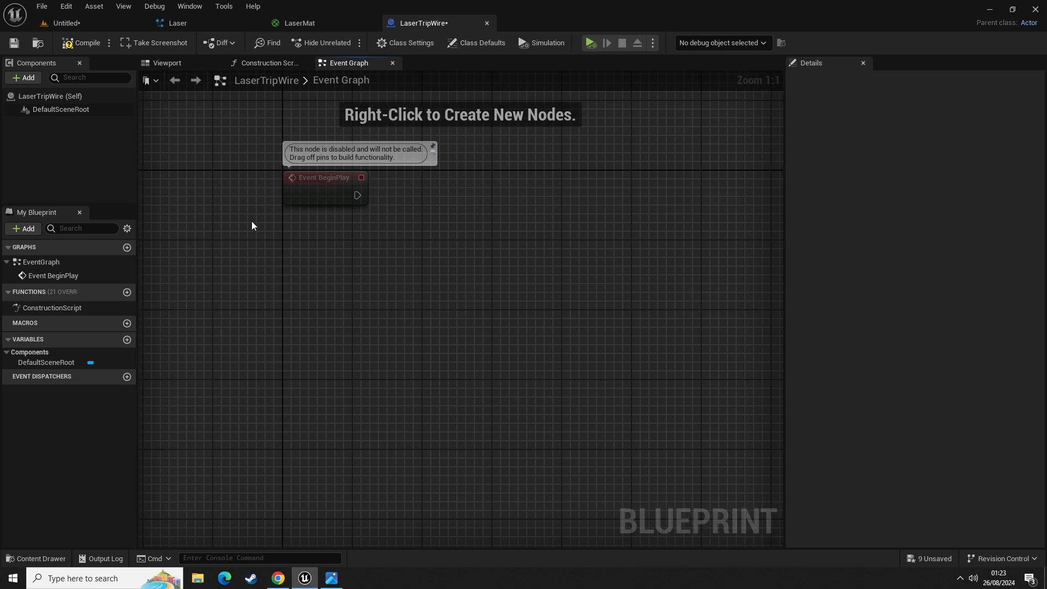
- Add a custom event below Event BeginPlay and name it Laser Trip Wire Loop Event
right_click(293, 318)
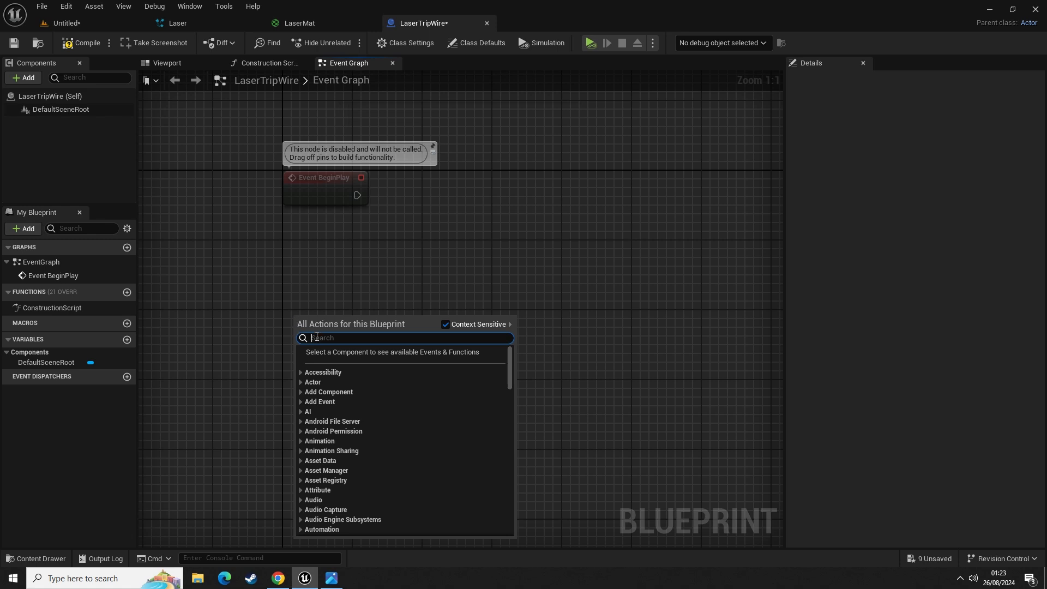
text(custom event)
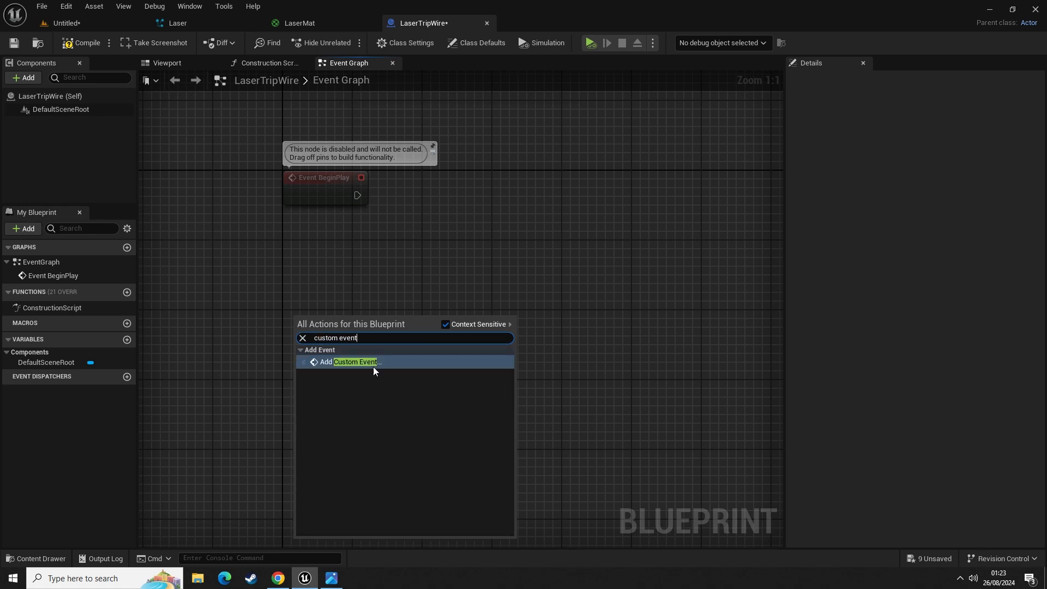
click(366, 365)
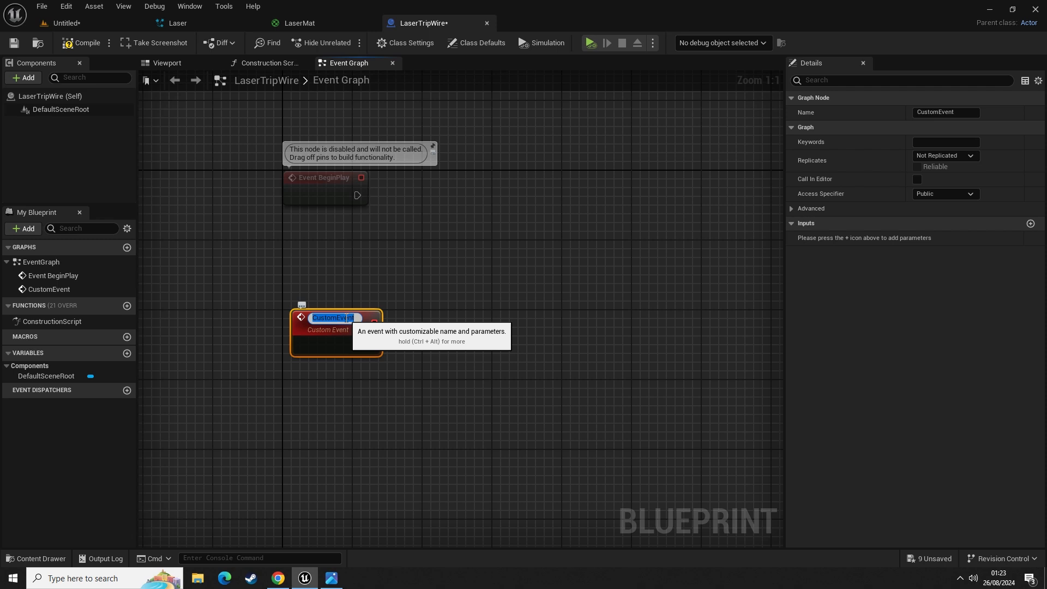
text(Las)
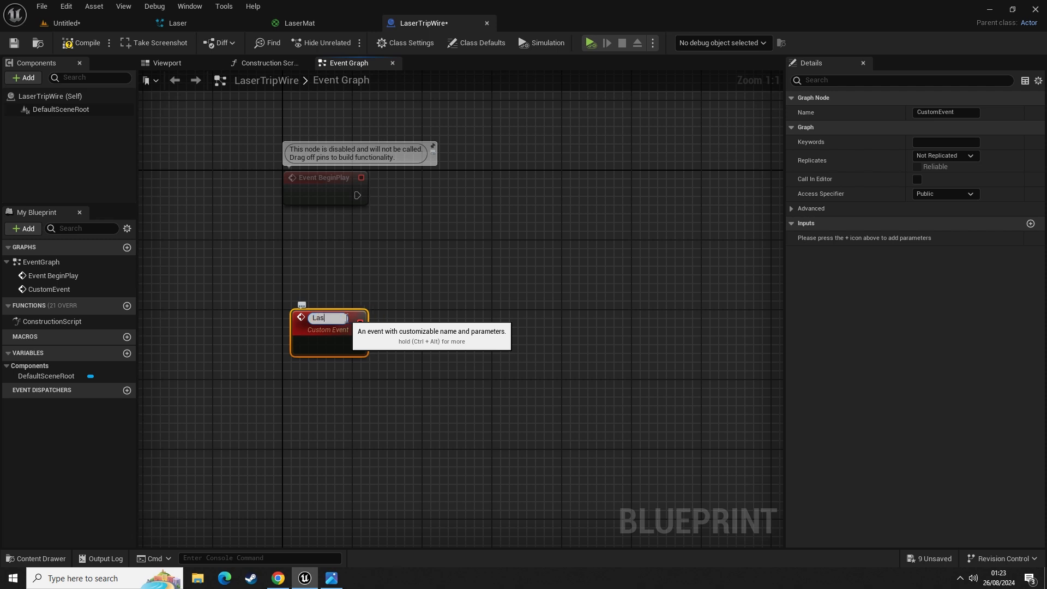
text(er Trip Wir)
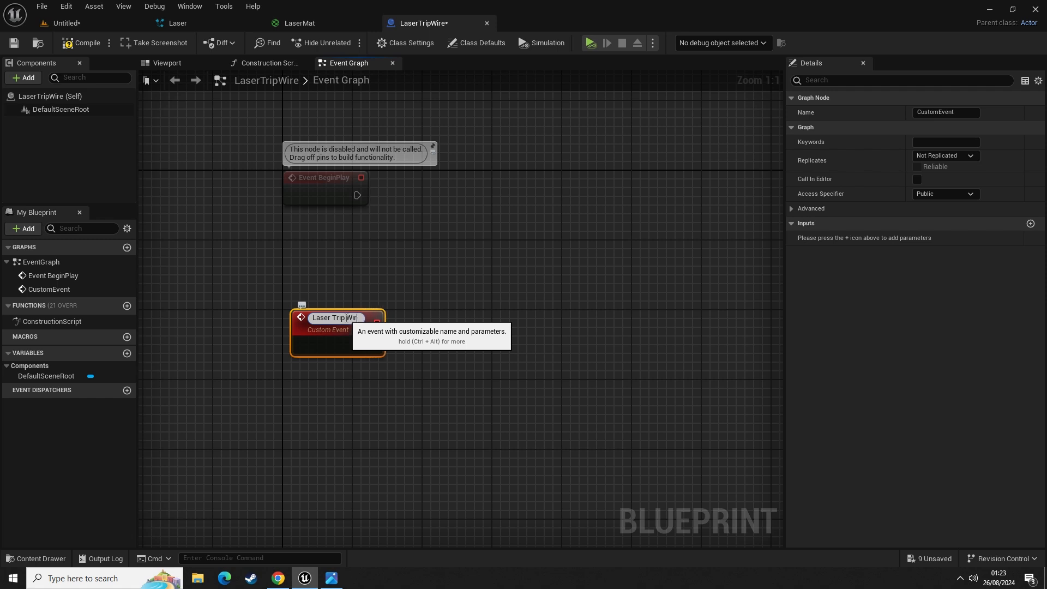
text(e Loop Event)
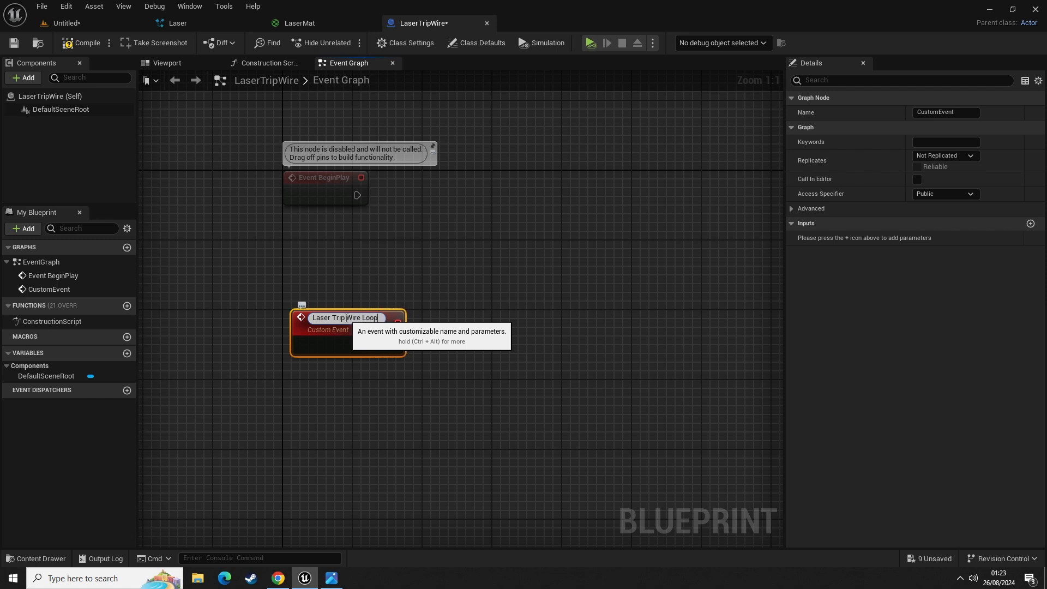
key(Return)
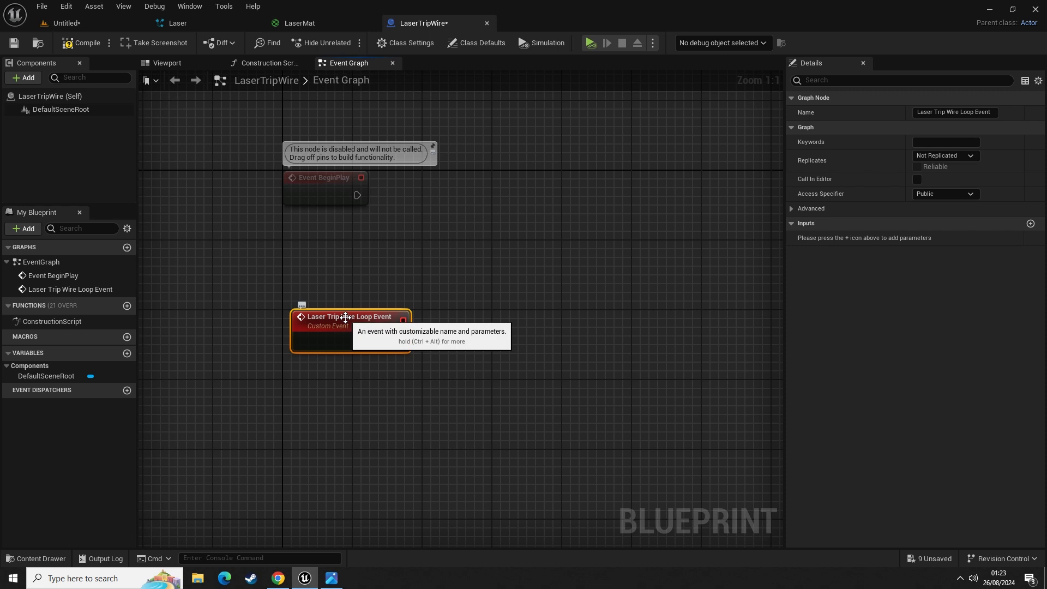
- Move the Laser Trip Wire Loop Event node further left in the graph, below Event BeginPlay
drag(246, 264, 453, 423)
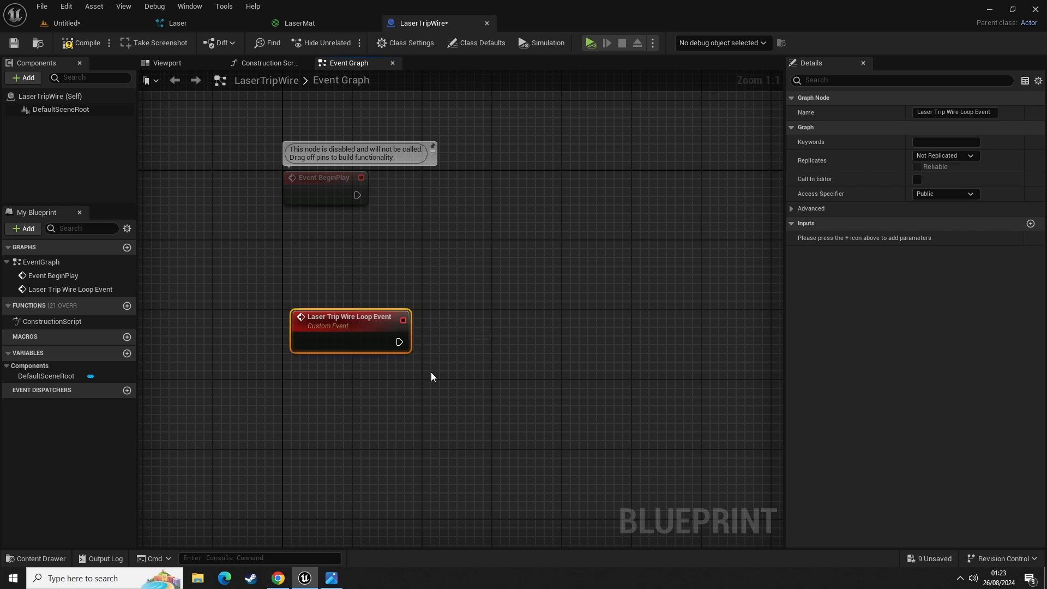
click(401, 414)
right_drag(400, 385, 452, 361)
drag(407, 302, 338, 312)
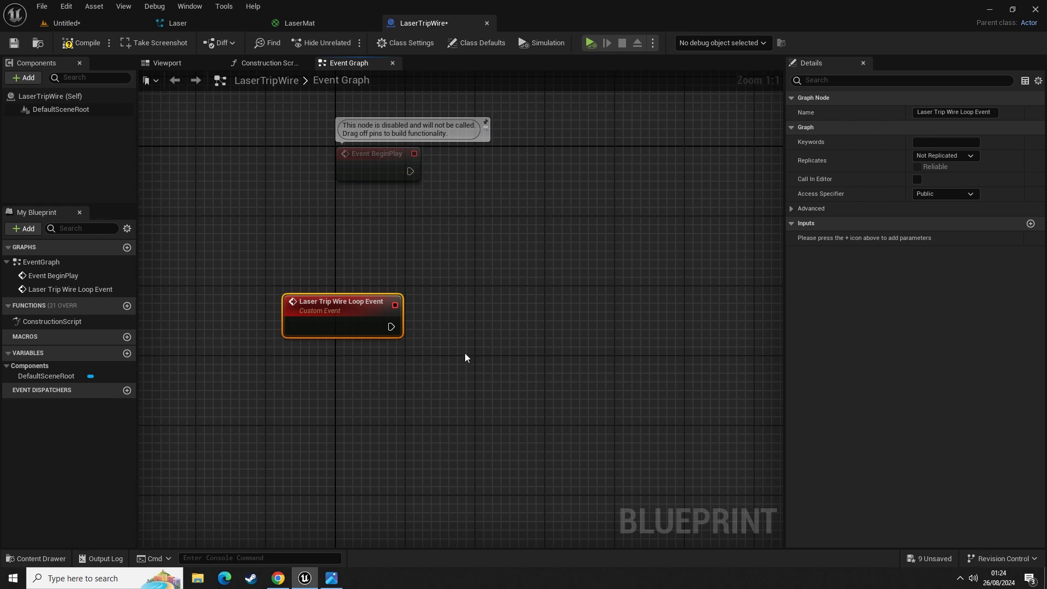
right_drag(503, 315, 494, 336)
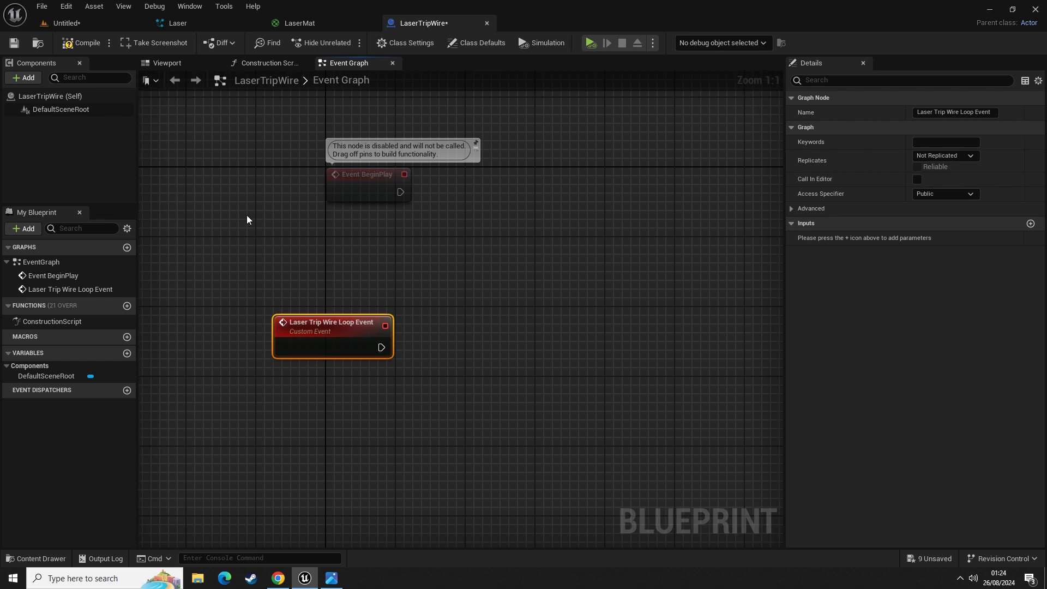
- Reposition the Event BeginPlay node so it sits roughly aligned above the Laser Trip Wire Loop Event node
drag(381, 194, 346, 151)
click(346, 218)
right_drag(347, 227, 344, 273)
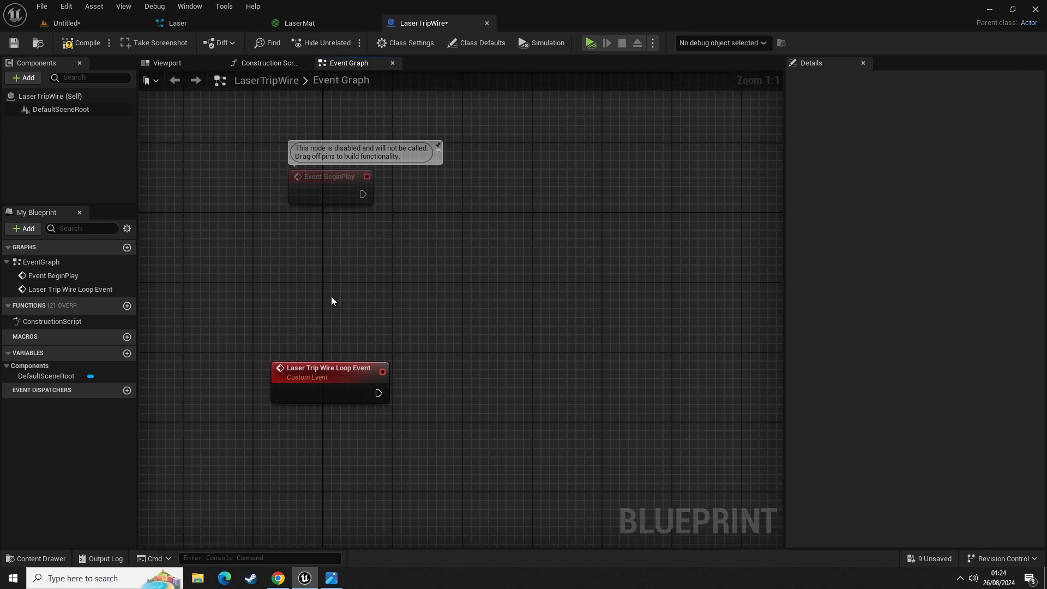
drag(265, 126, 419, 255)
click(392, 239)
drag(301, 197, 309, 215)
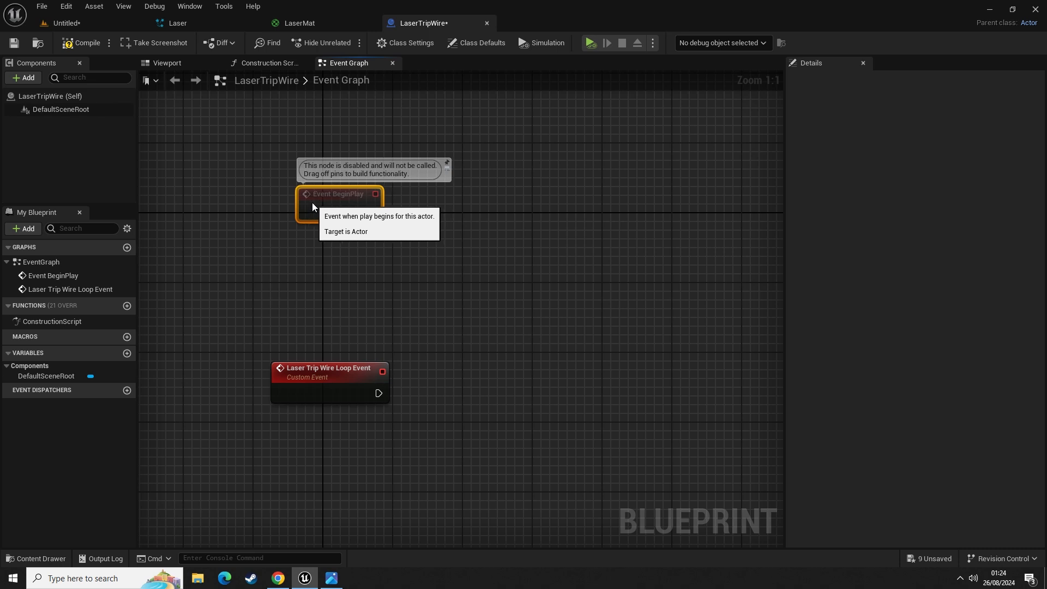
right_drag(446, 257, 383, 283)
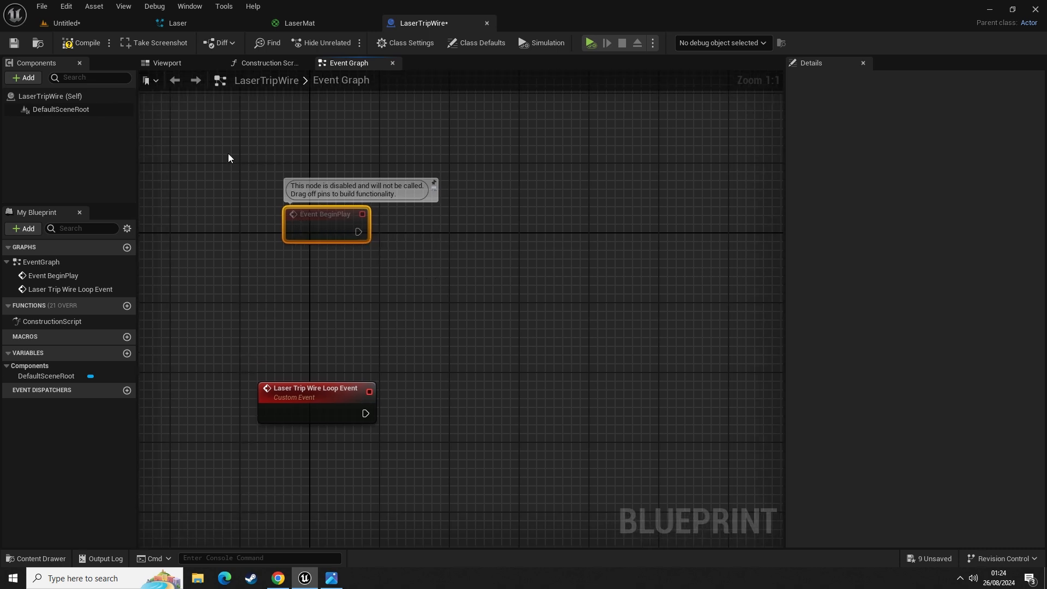
drag(245, 140, 446, 297)
right_drag(412, 358, 392, 223)
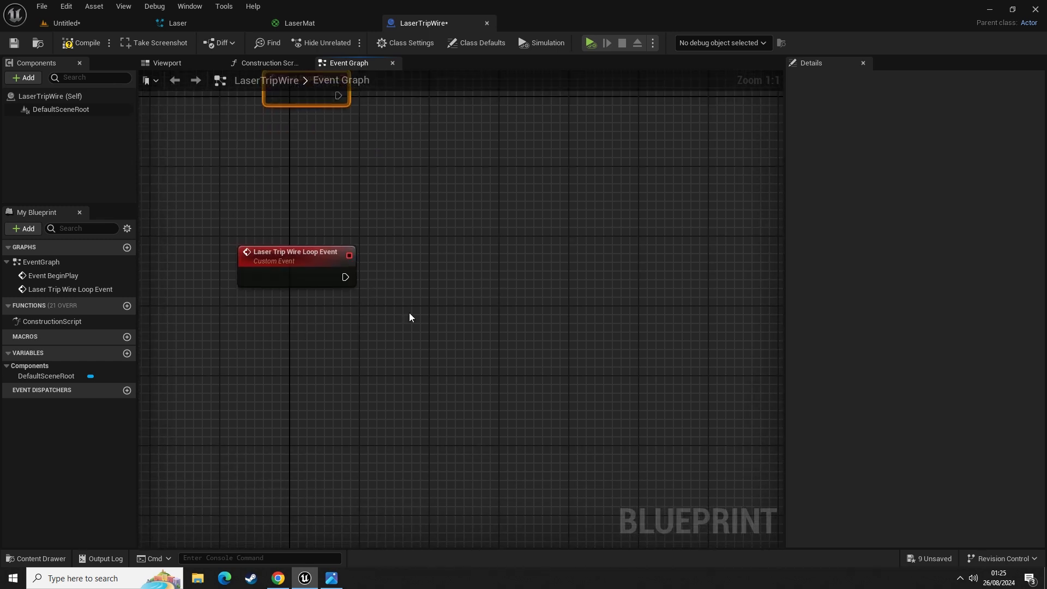
- Add a Set Timer by Event node after Laser Trip Wire Loop Event and connect the custom event's delegate to its Event input
drag(346, 279, 384, 284)
text(set ti)
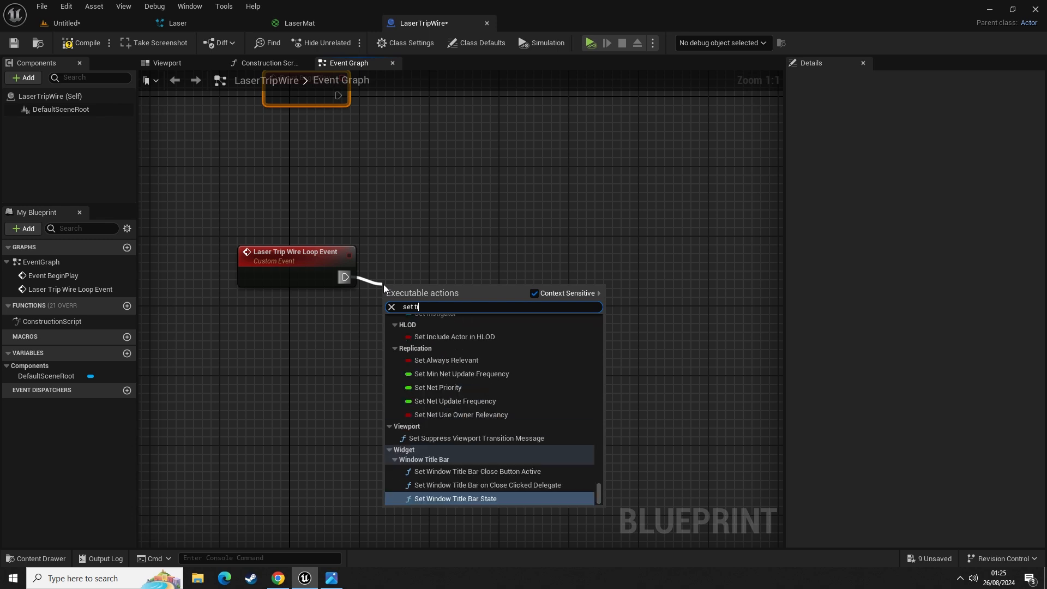
text(mer by event)
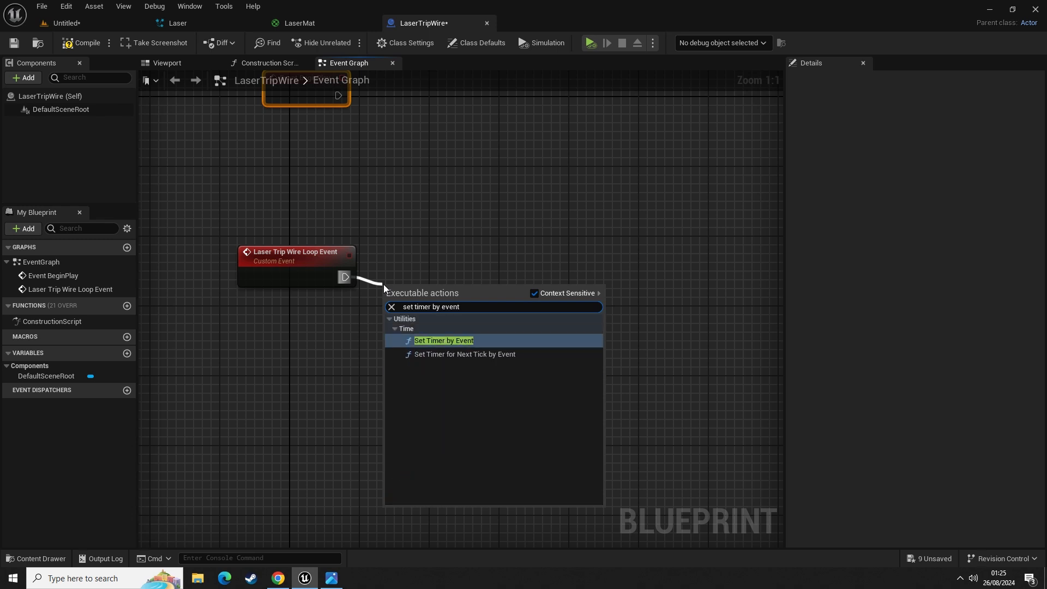
click(444, 340)
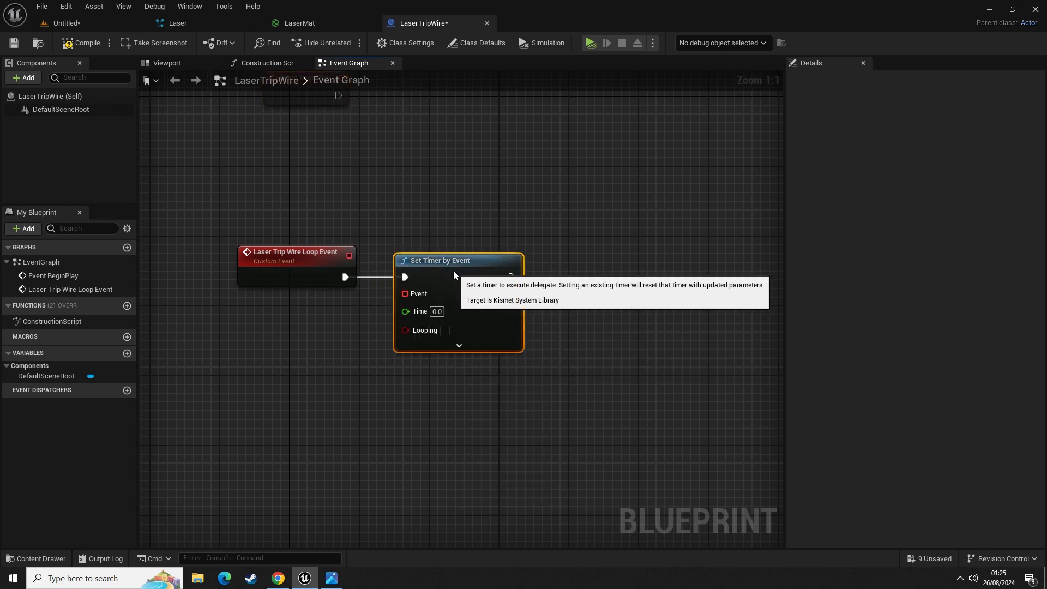
drag(349, 255, 405, 294)
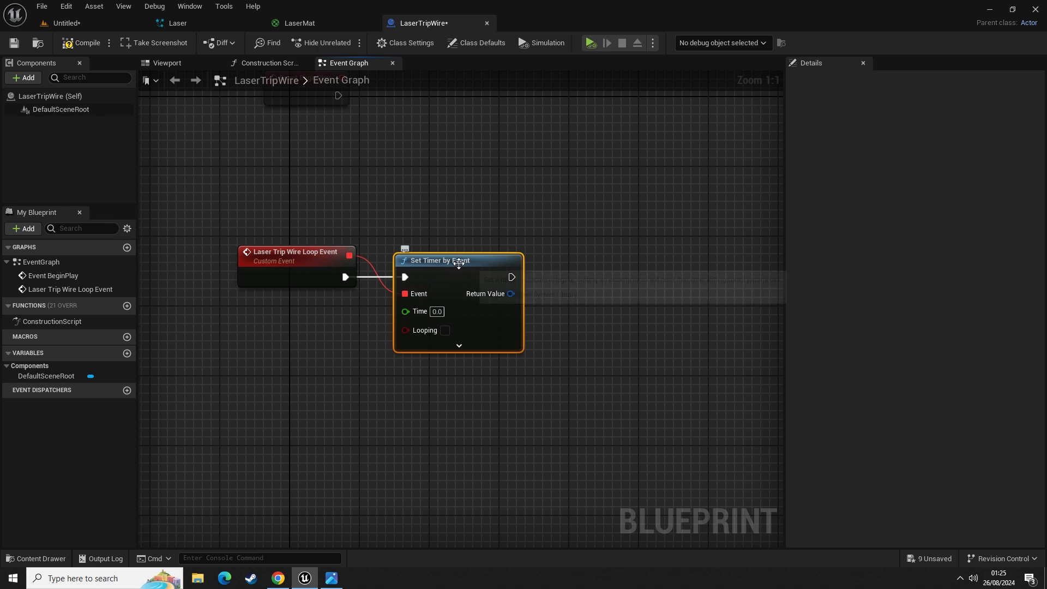
click(375, 210)
right_drag(390, 202, 409, 283)
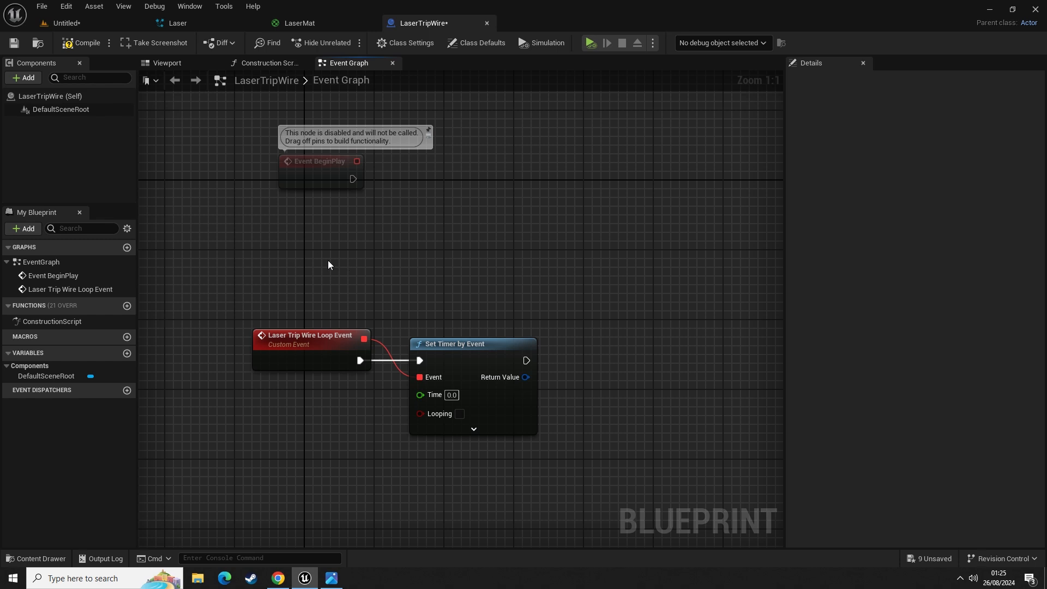
drag(249, 275, 593, 446)
click(593, 432)
right_drag(589, 337, 397, 240)
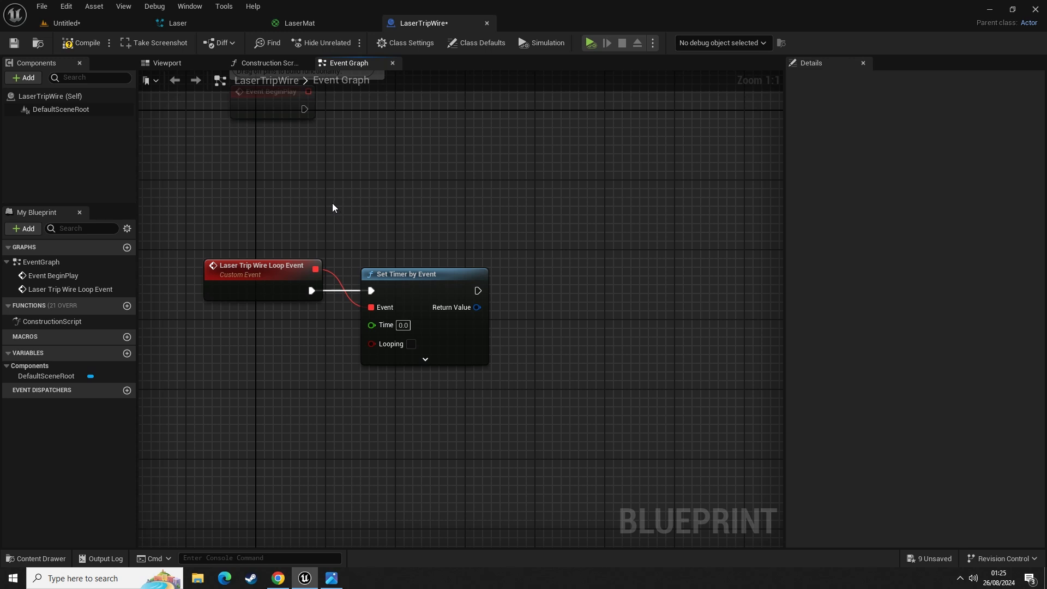
drag(354, 230, 532, 399)
click(339, 266)
right_drag(307, 175, 304, 213)
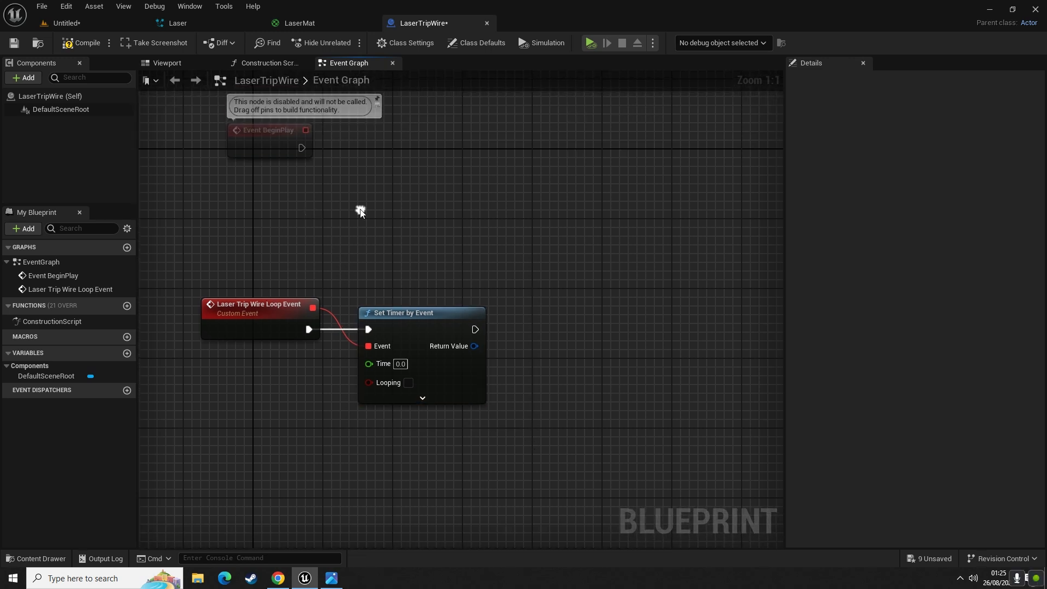
- Add an Event Tick node to the graph and place it between Event BeginPlay and the custom event
right_click(360, 211)
text(eve)
click(409, 318)
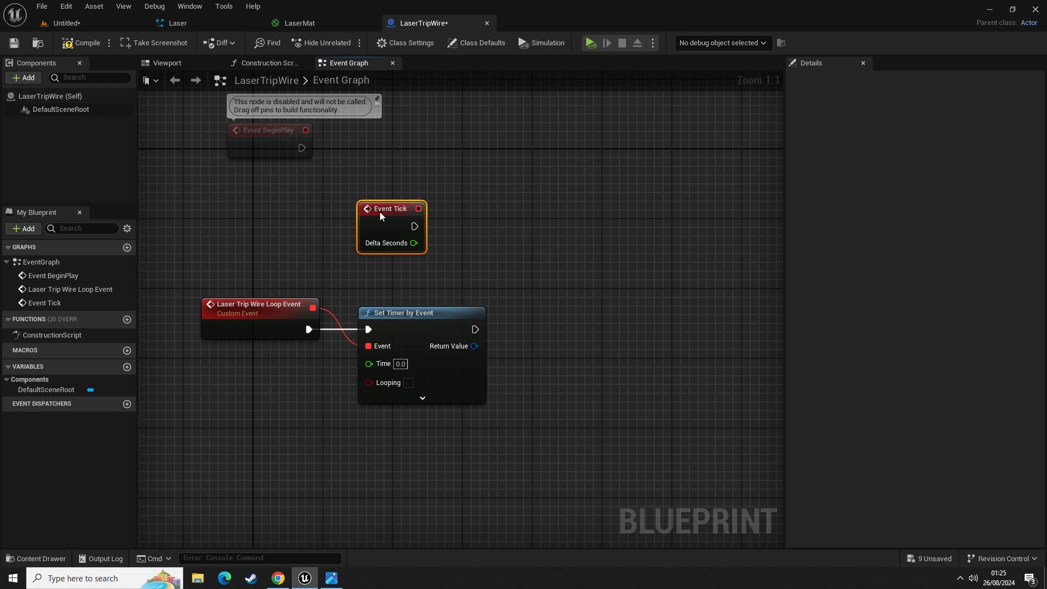
drag(381, 212, 283, 221)
mouse_move(240, 194)
mouse_down()
mouse_move(383, 279)
mouse_move(364, 261)
mouse_up()
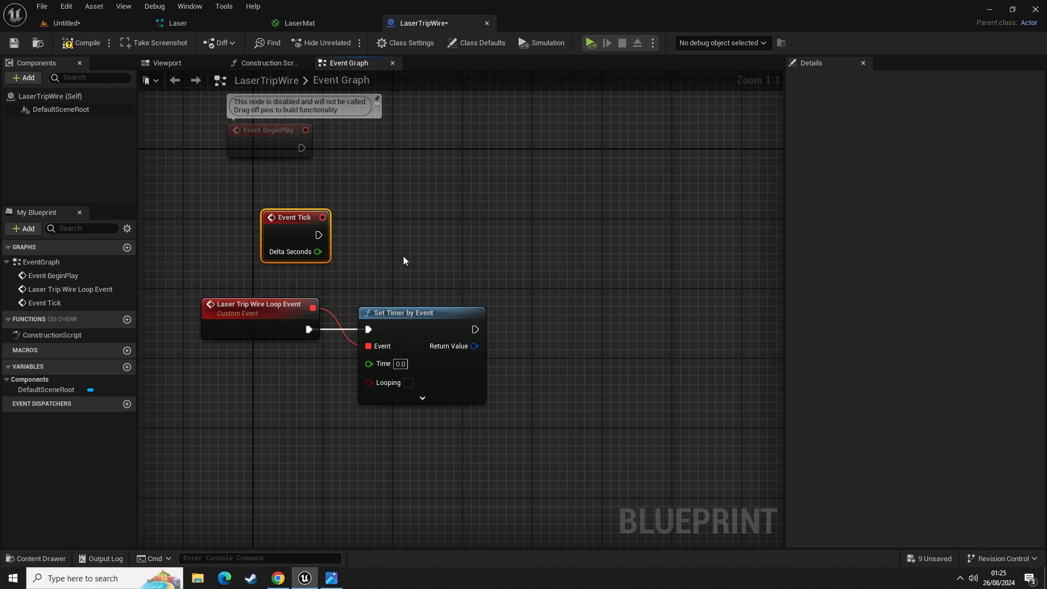
drag(231, 187, 358, 268)
drag(359, 269, 364, 281)
drag(218, 184, 385, 278)
click(385, 278)
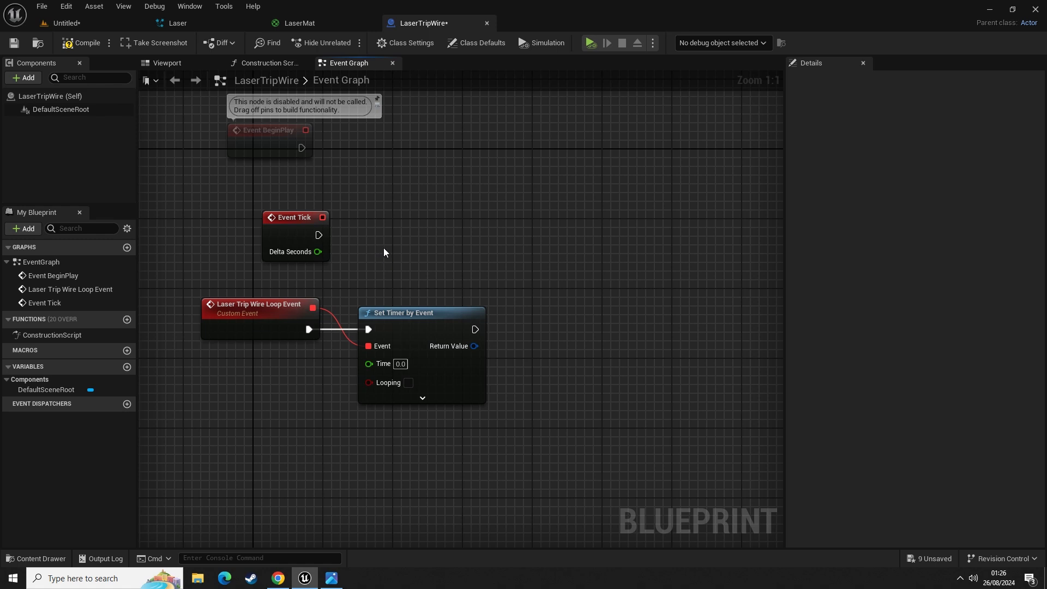
drag(235, 170, 446, 404)
click(339, 389)
- Delete the Event Tick node from the graph
click(295, 218)
key(Delete)
right_drag(409, 278, 267, 258)
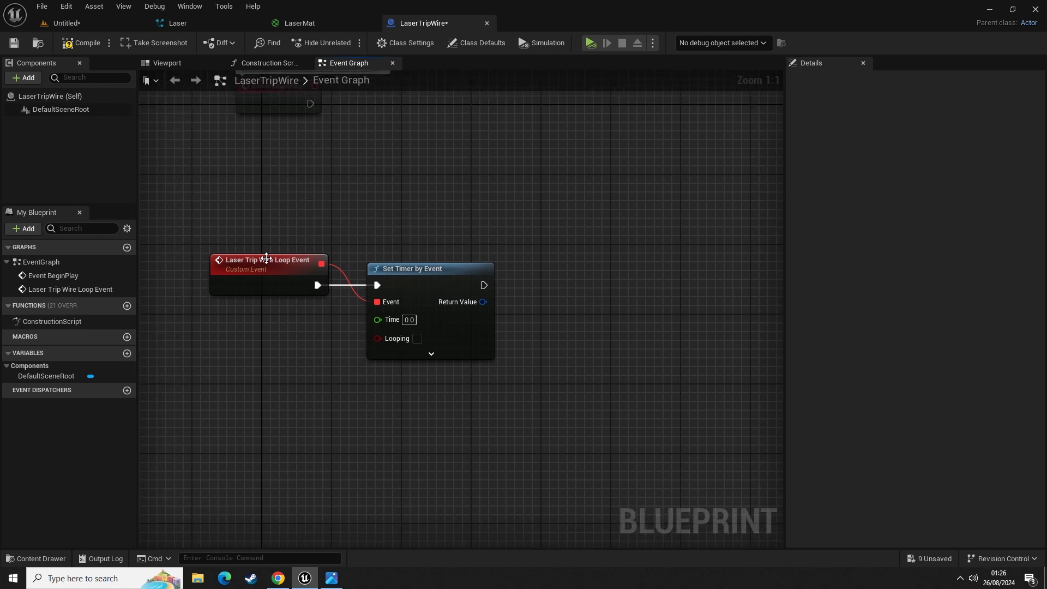
right_drag(523, 313, 457, 295)
drag(283, 199, 448, 372)
click(362, 185)
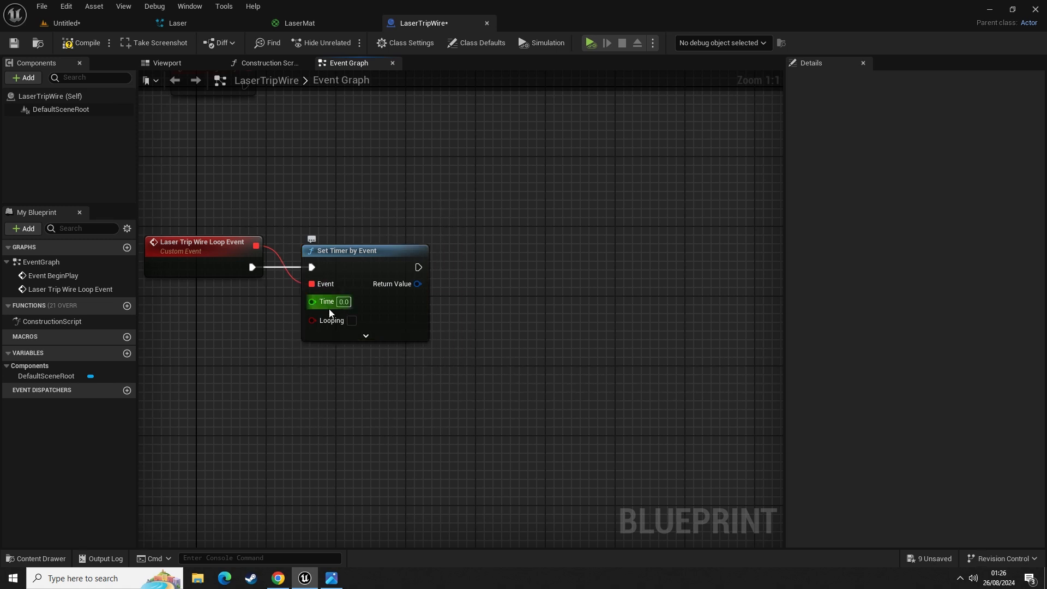
right_drag(266, 208, 331, 192)
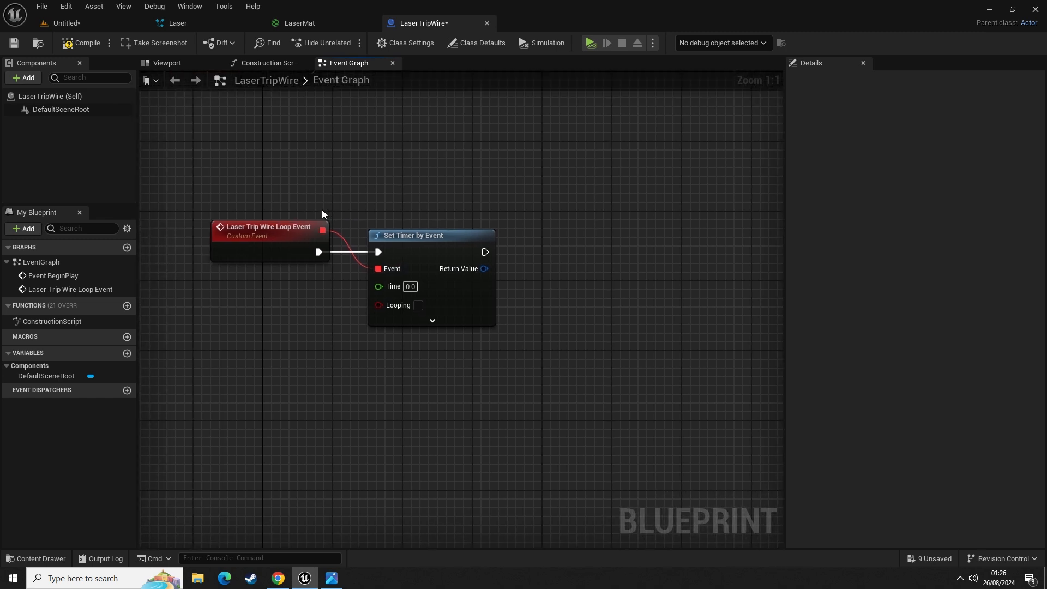
- Move Laser Trip Wire Loop Event further left and link it to Set Timer by Event through execution pins only, removing the delegate link
alt+click(317, 252)
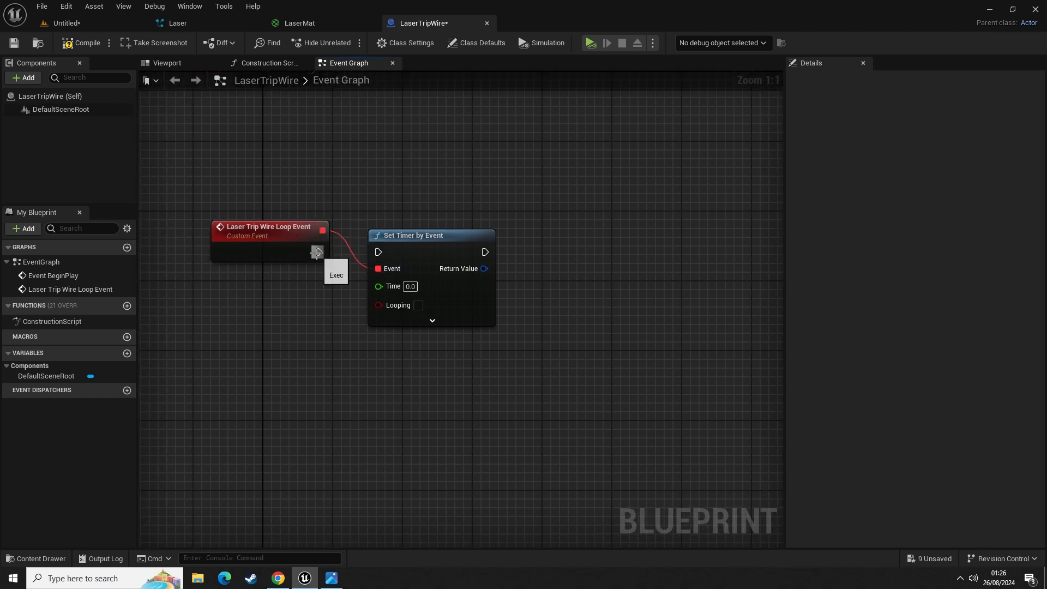
drag(317, 252, 350, 307)
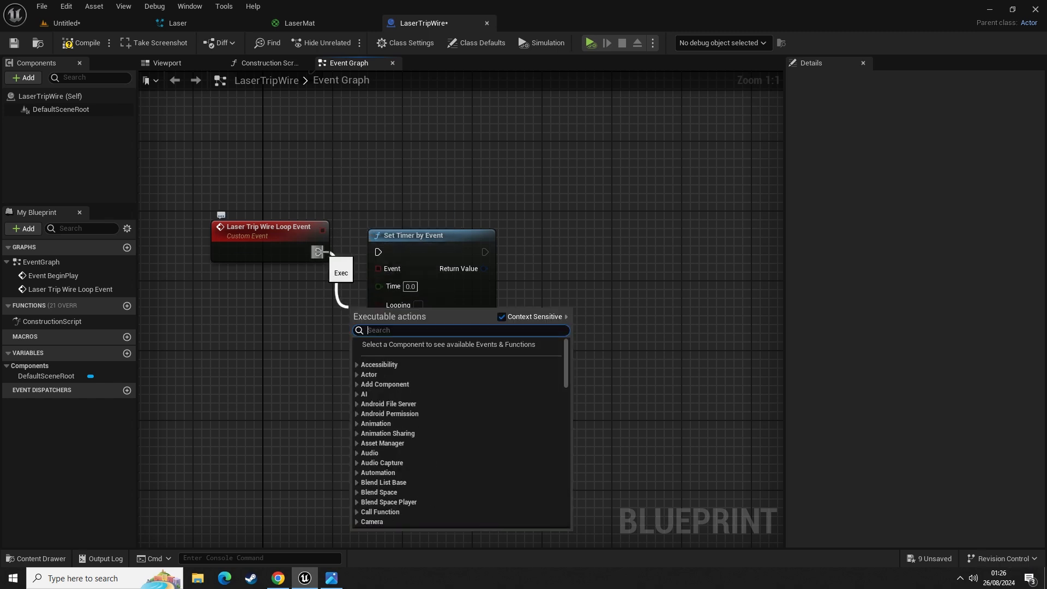
click(294, 325)
drag(275, 244, 379, 253)
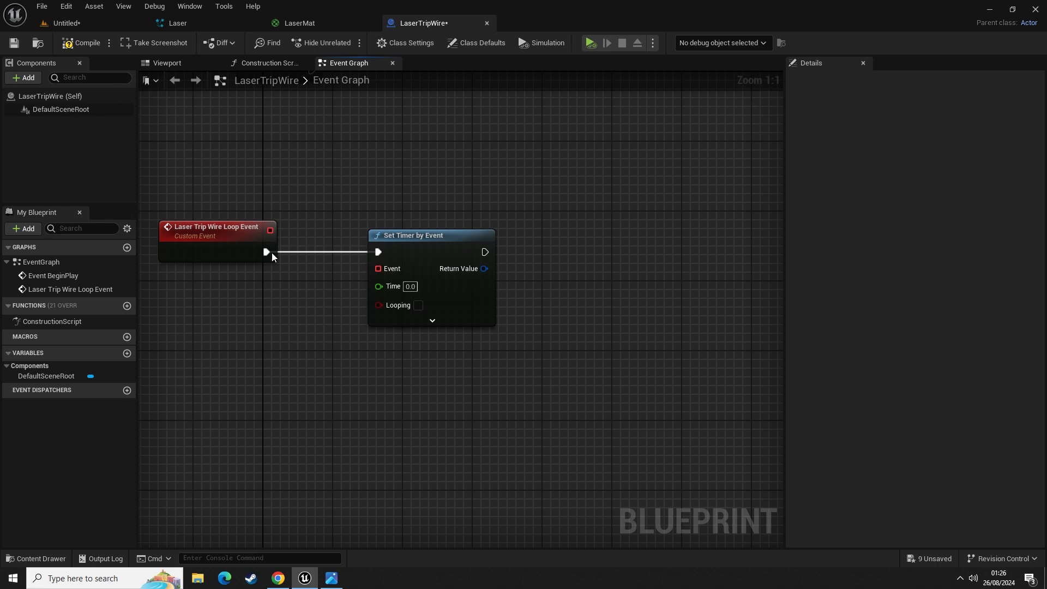
click(256, 233)
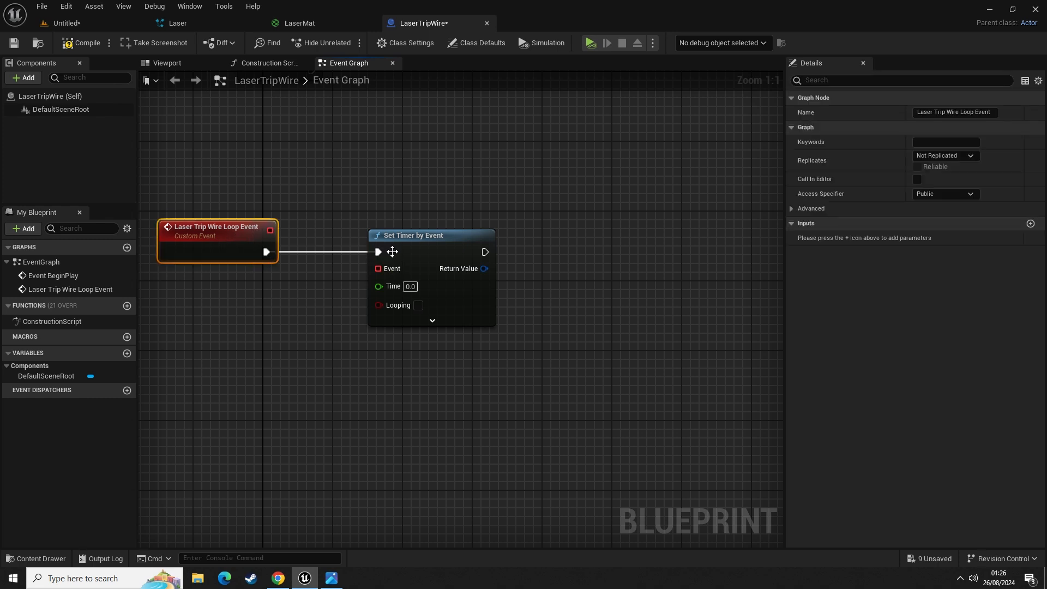
- Connect Laser Trip Wire Loop Event's delegate to the Event input of the Set Timer by Event node
drag(198, 183, 229, 239)
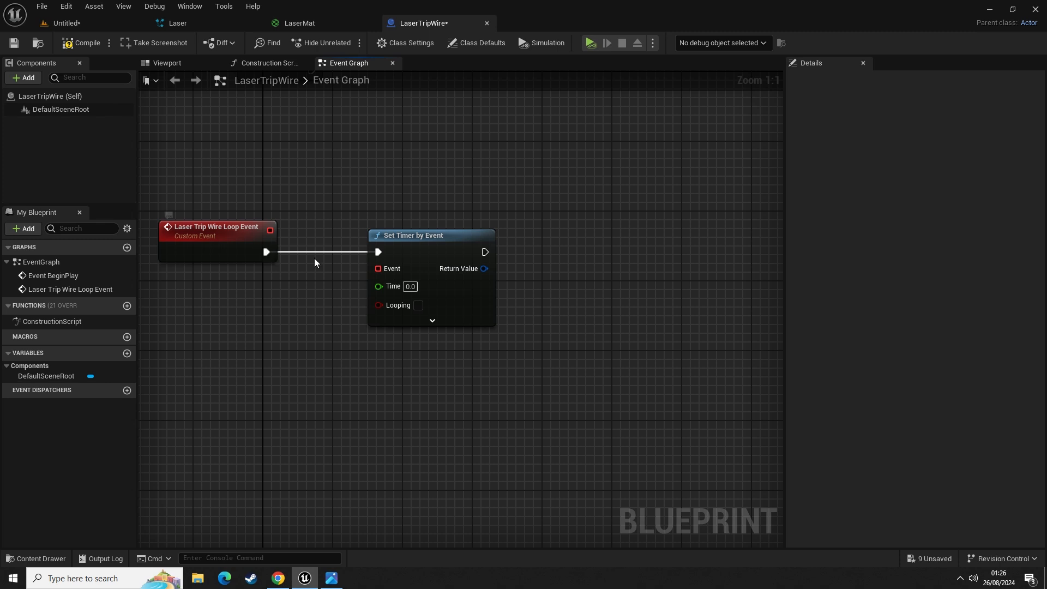
right_drag(408, 173, 430, 244)
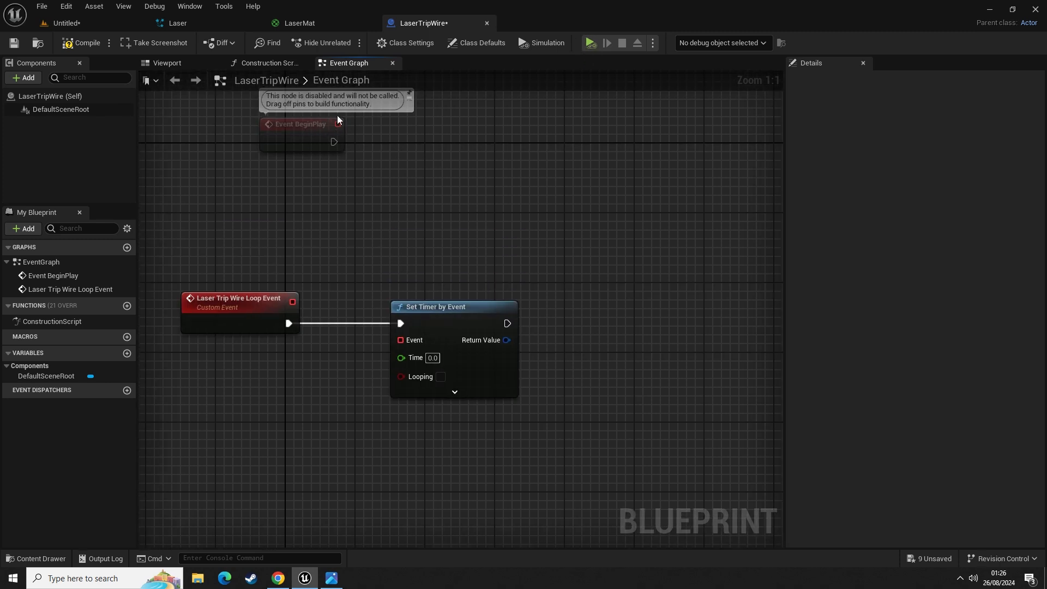
right_drag(326, 165, 380, 94)
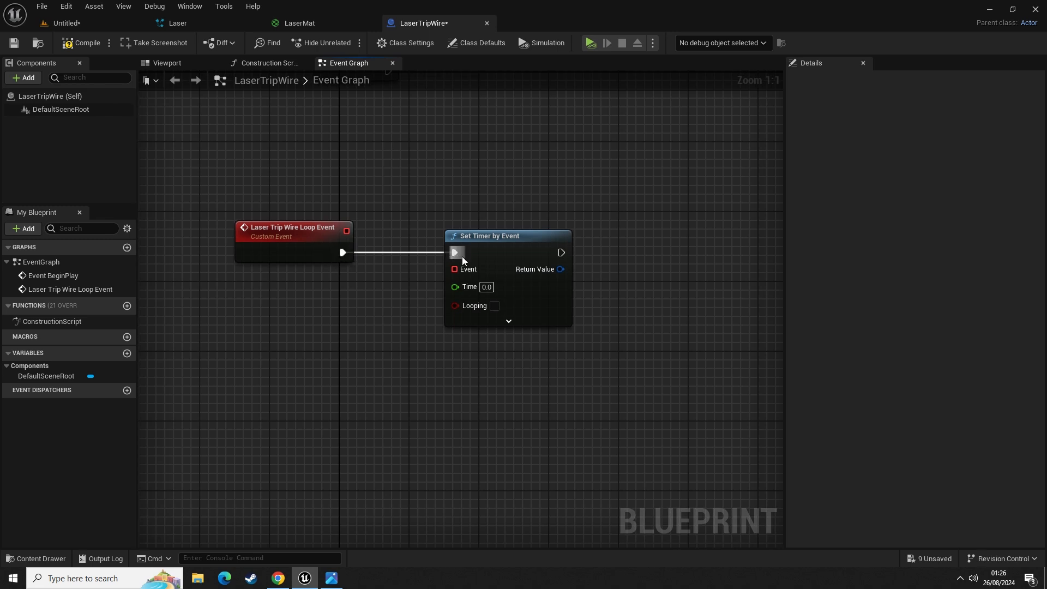
right_drag(636, 269, 558, 274)
drag(270, 237, 377, 274)
drag(395, 192, 364, 377)
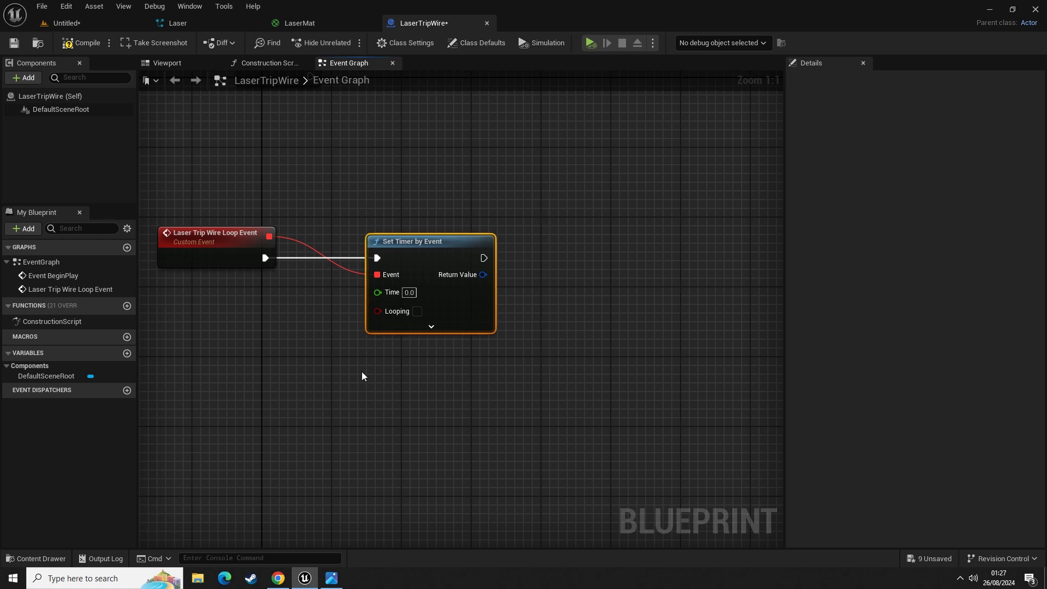
drag(168, 176, 293, 317)
right_drag(293, 313, 337, 318)
click(360, 300)
drag(271, 187, 375, 326)
click(373, 323)
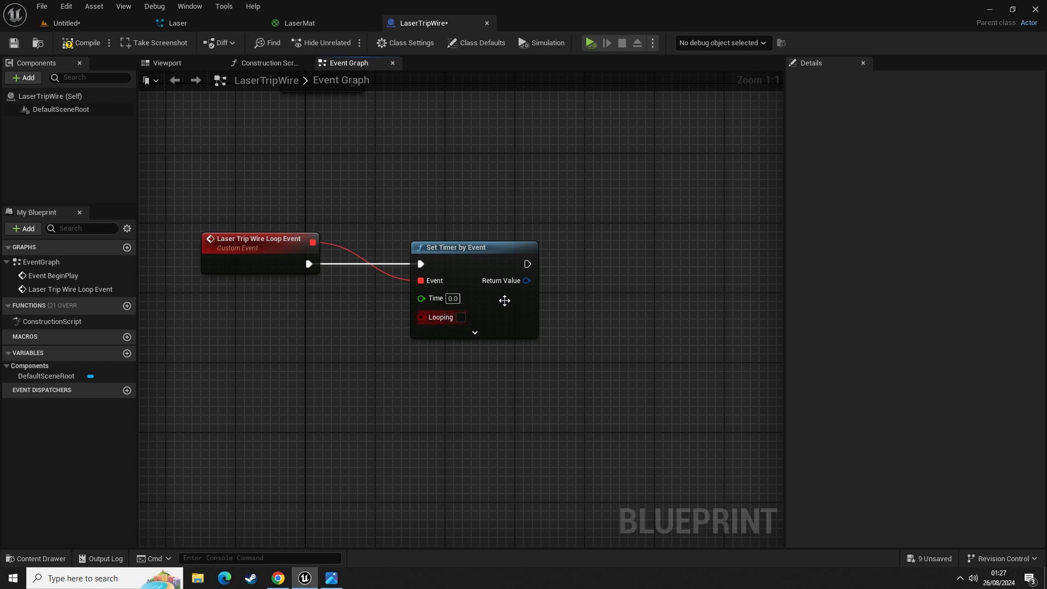
- Set the Set Timer by Event node's Time to 0.1 and enable Looping
right_drag(390, 334, 295, 365)
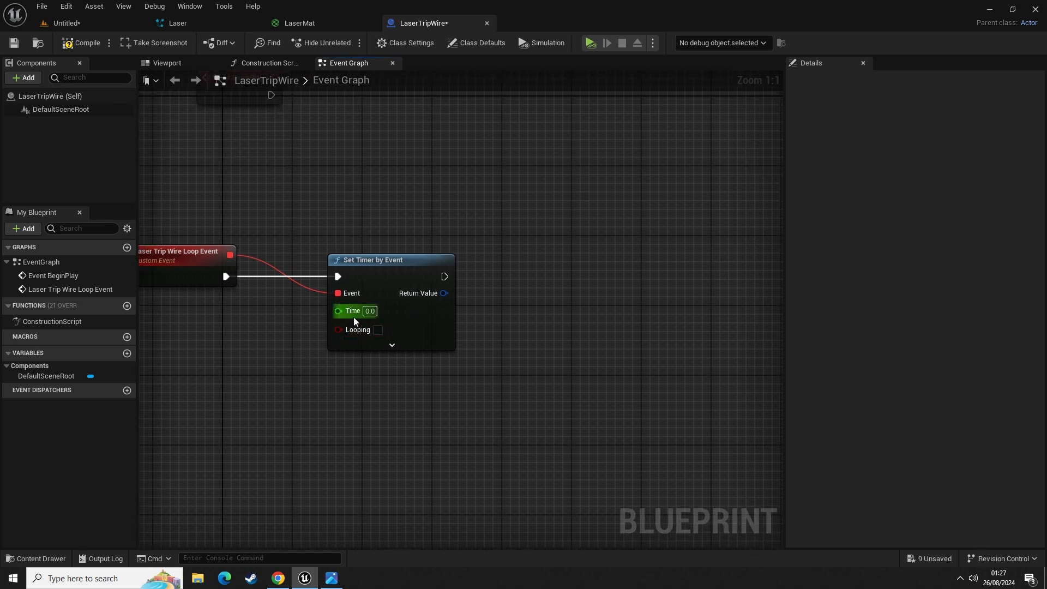
click(370, 311)
text(0.1)
click(358, 382)
click(378, 330)
- Add a Line Trace For Objects node to the execution output of Set Timer by Event and align it with the timer node
right_drag(581, 347, 462, 354)
drag(323, 285, 503, 282)
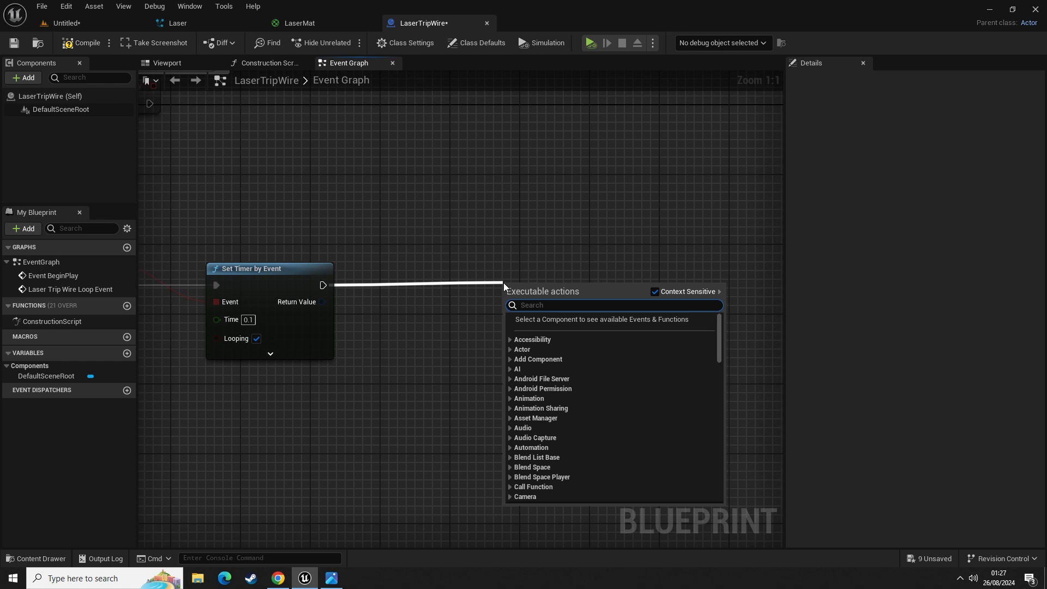
text(line trace for o)
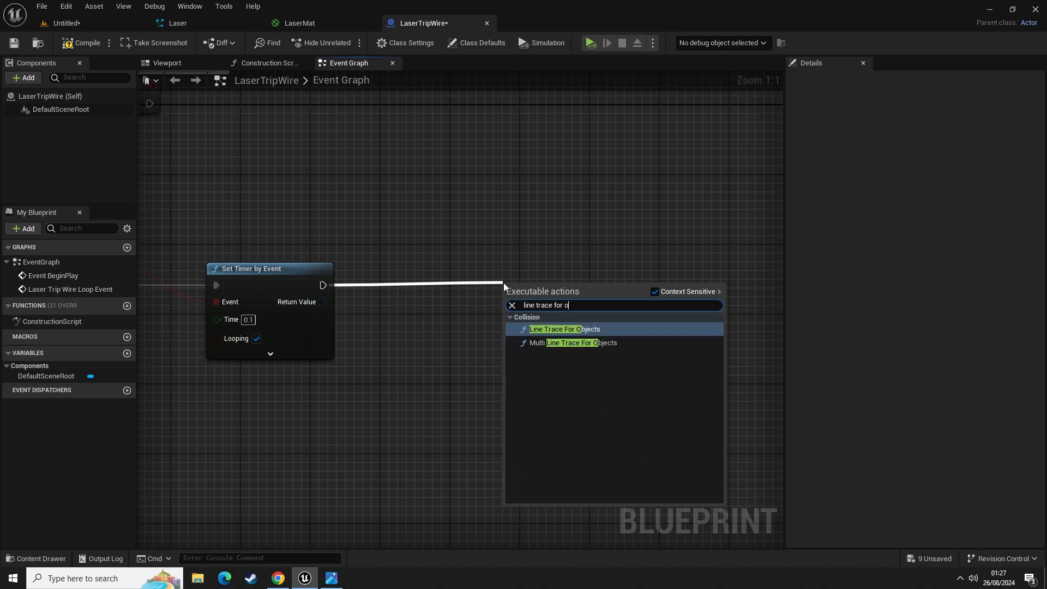
text(bjects)
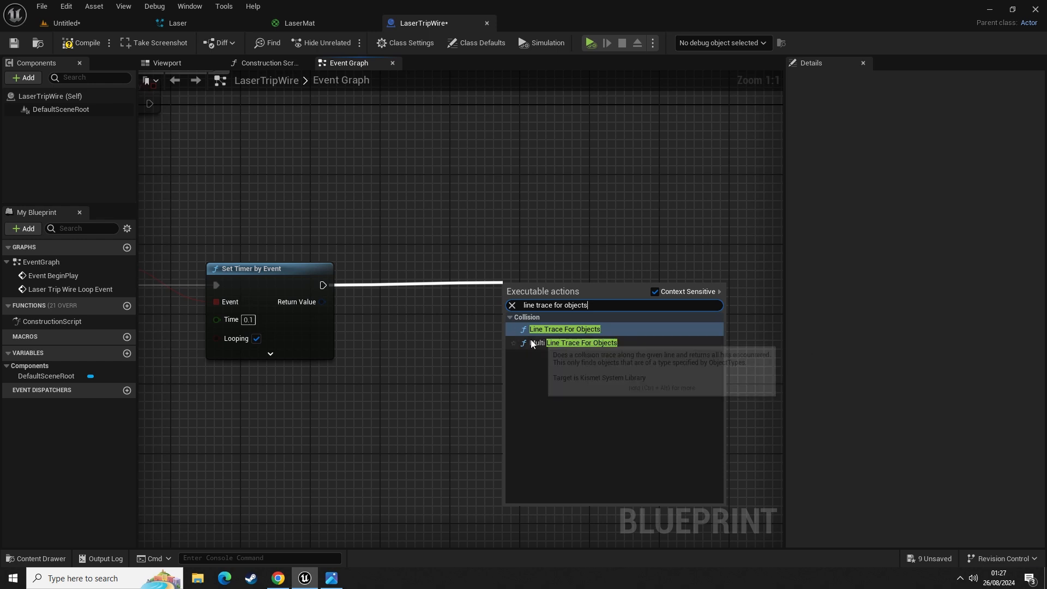
click(559, 329)
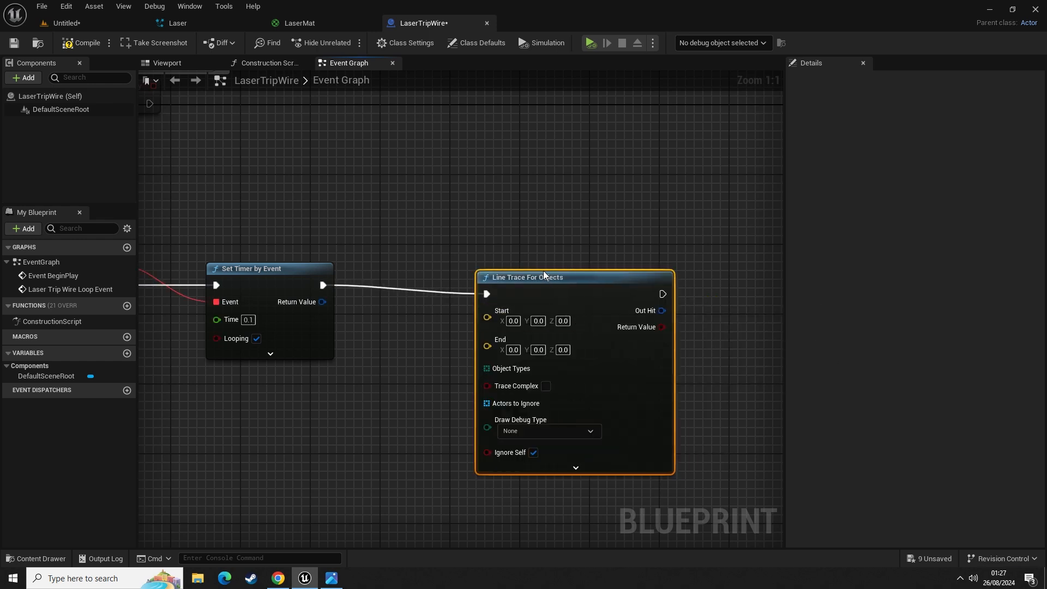
drag(543, 273, 581, 266)
click(426, 358)
- Add an Arrow component to the blueprint and place a reference to it in the graph below the custom event
mouse_move(379, 372)
right_down()
mouse_move(479, 336)
mouse_move(465, 306)
right_up()
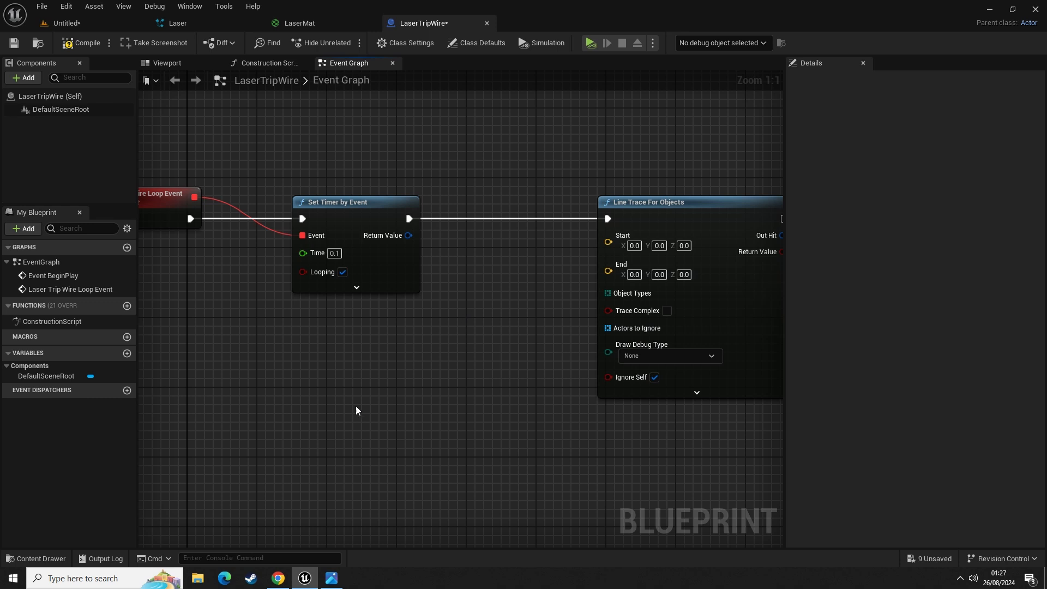
right_drag(356, 410, 431, 378)
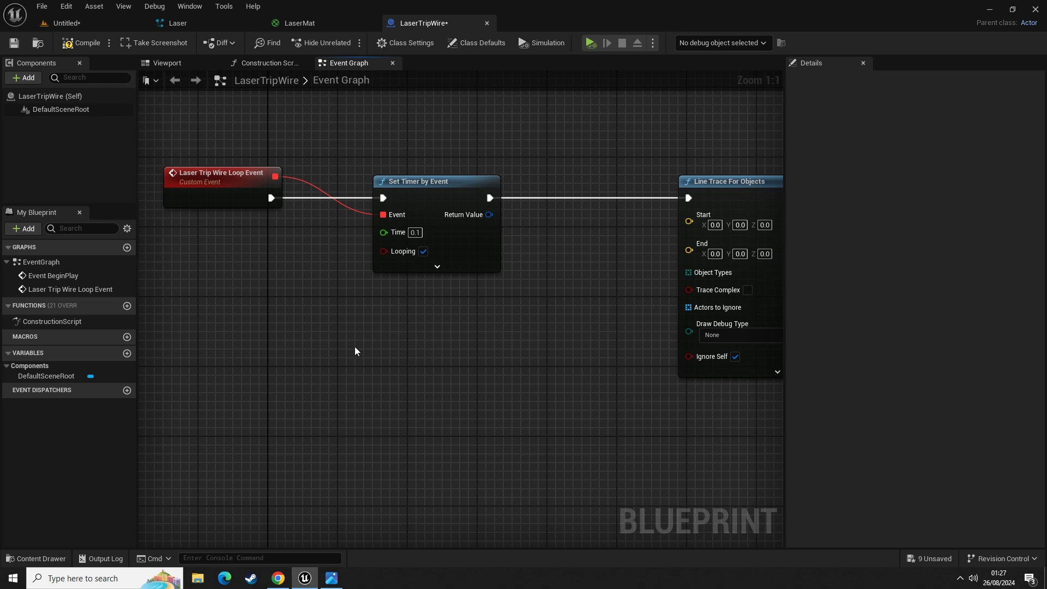
right_drag(326, 378, 354, 385)
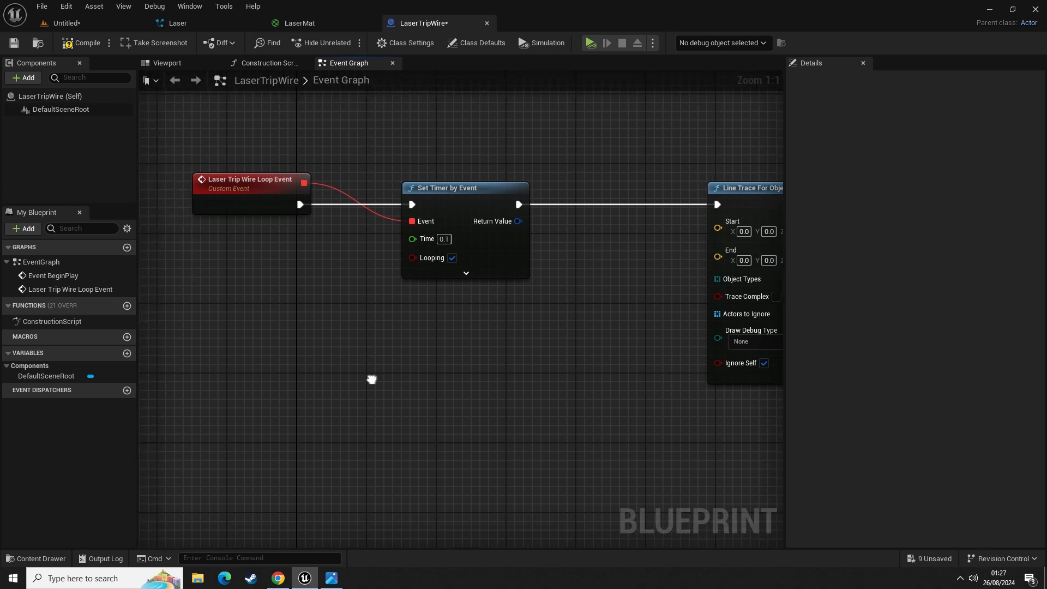
click(18, 81)
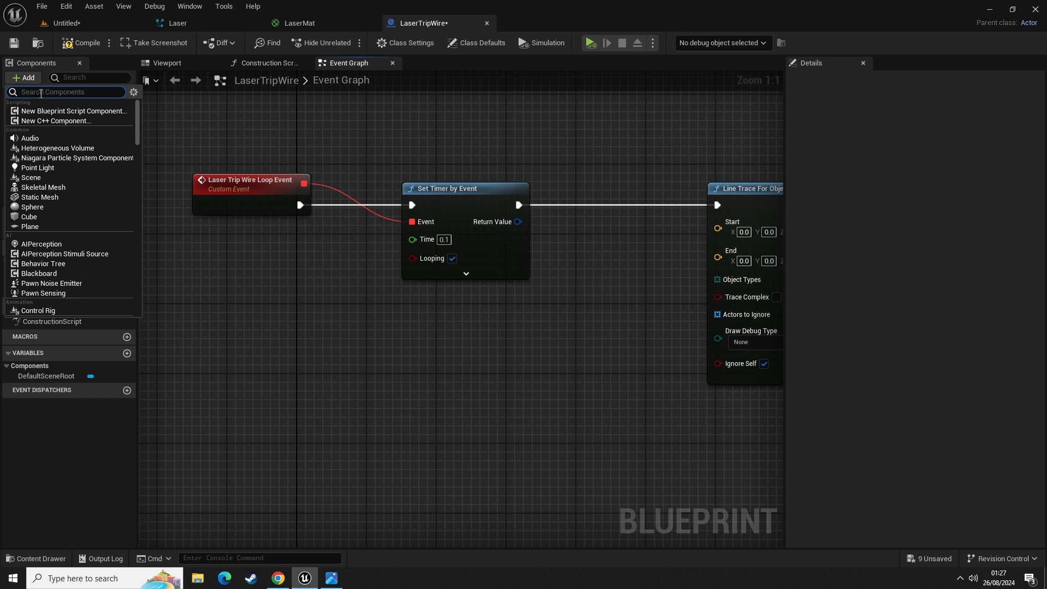
text(arrow)
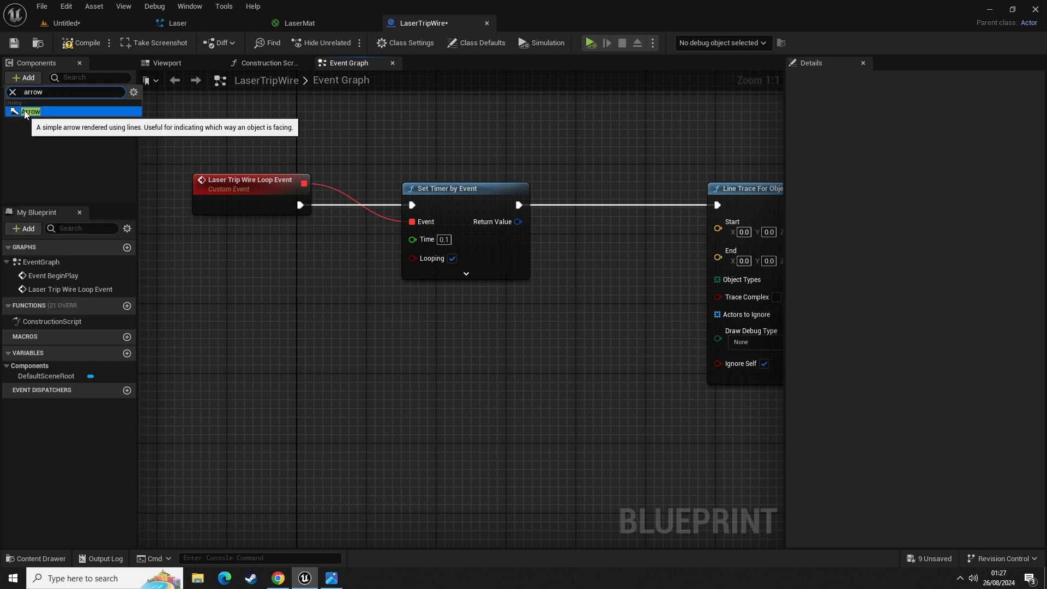
click(24, 110)
drag(43, 122, 387, 387)
text(get)
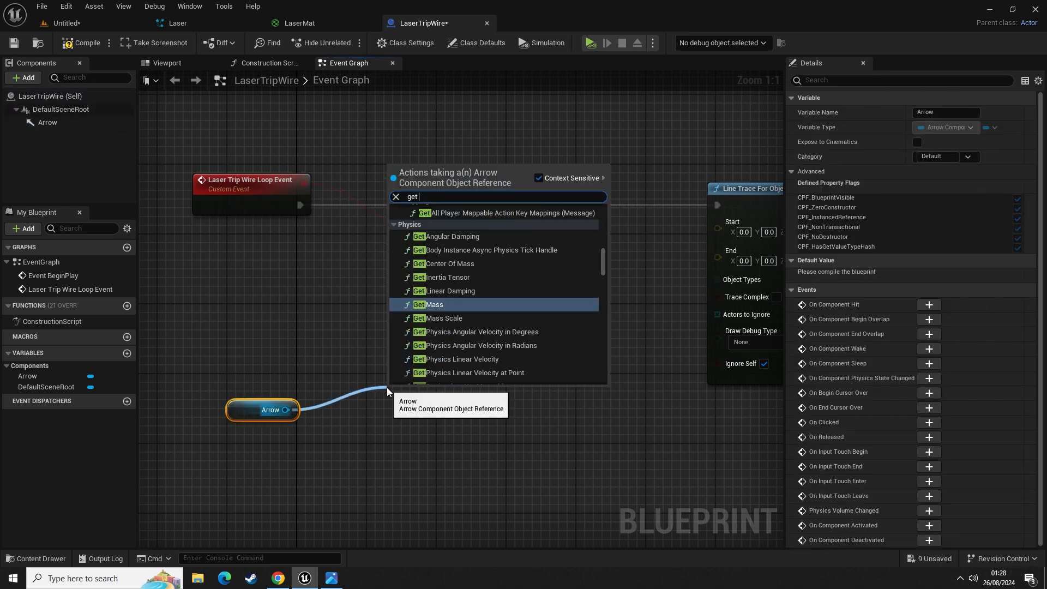
text( world location)
key(Return)
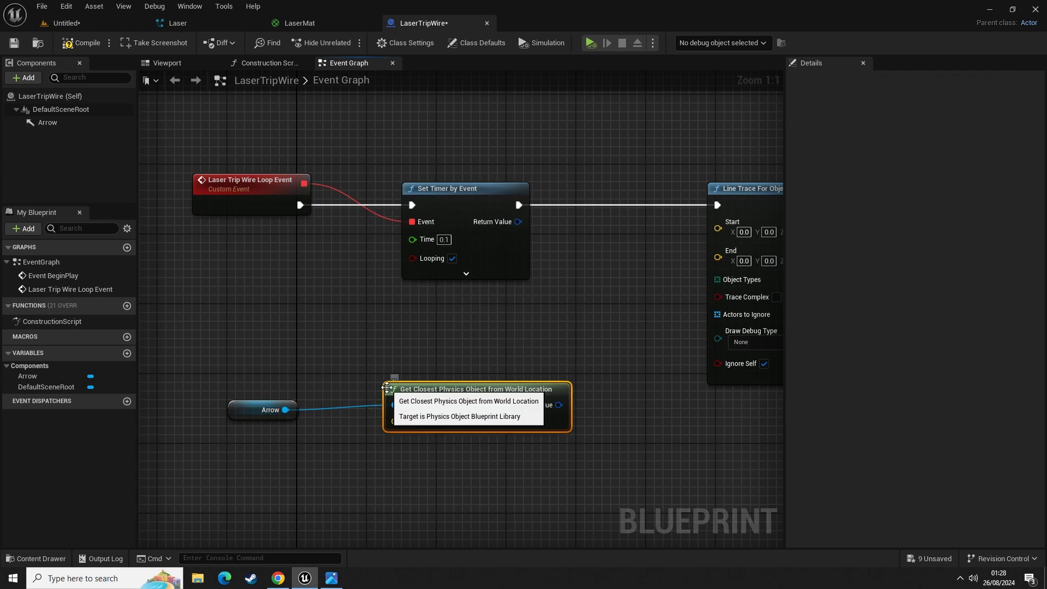
key(Delete)
- Add a Get World Location node fed by the Arrow reference and place it below Set Timer by Event
drag(286, 410, 371, 376)
text(get world location)
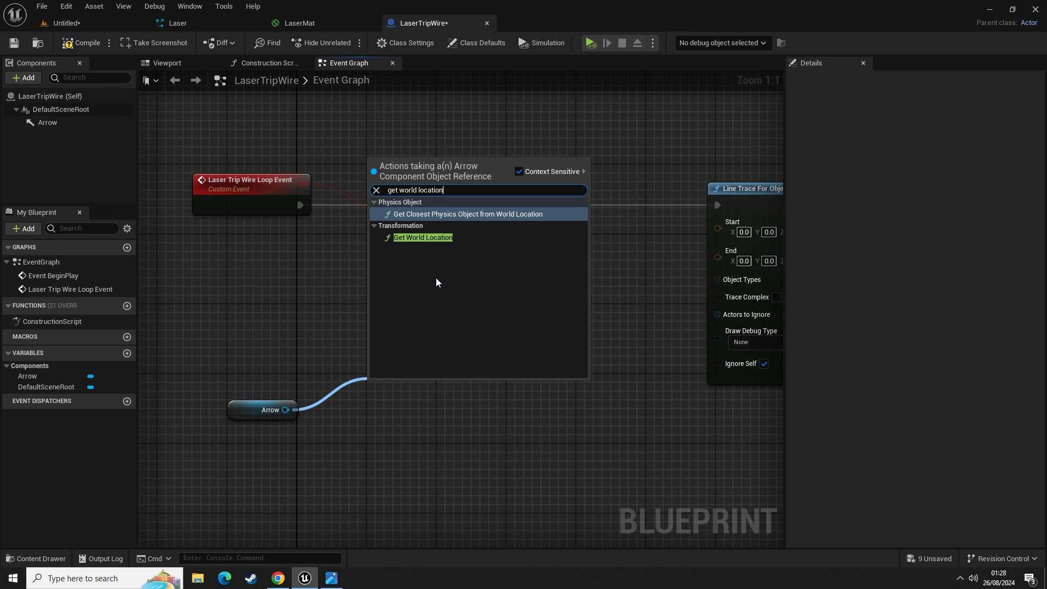
click(431, 238)
drag(418, 387, 452, 346)
click(327, 336)
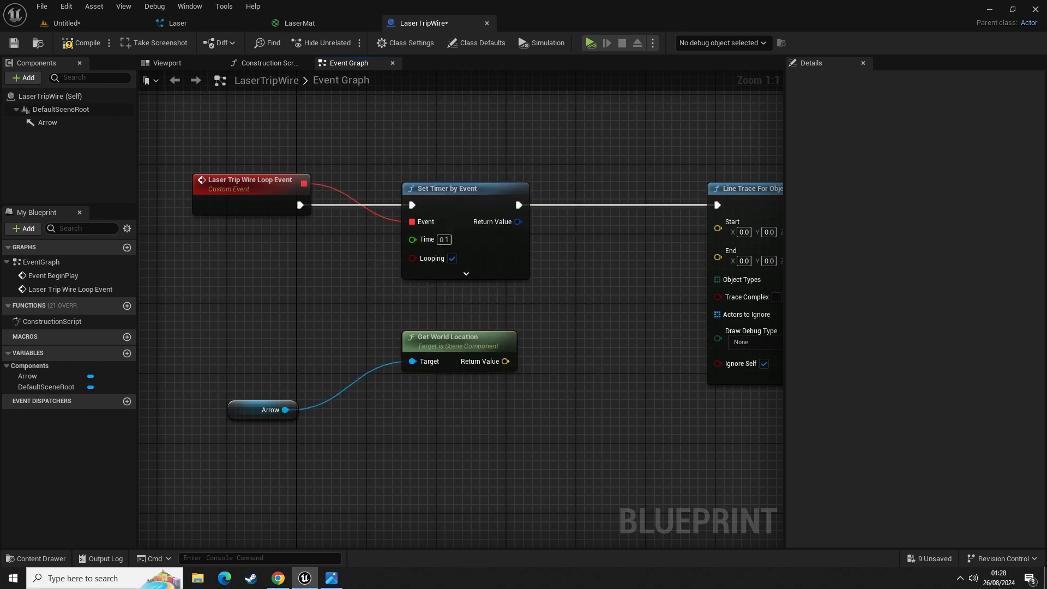
right_drag(305, 339, 302, 264)
drag(200, 260, 339, 418)
click(386, 262)
drag(389, 217, 547, 345)
click(512, 345)
right_drag(511, 343, 484, 363)
drag(337, 254, 253, 333)
drag(160, 280, 307, 424)
click(375, 396)
- Add a Get Forward Vector node fed by the Arrow reference below Get World Location
drag(254, 361, 332, 391)
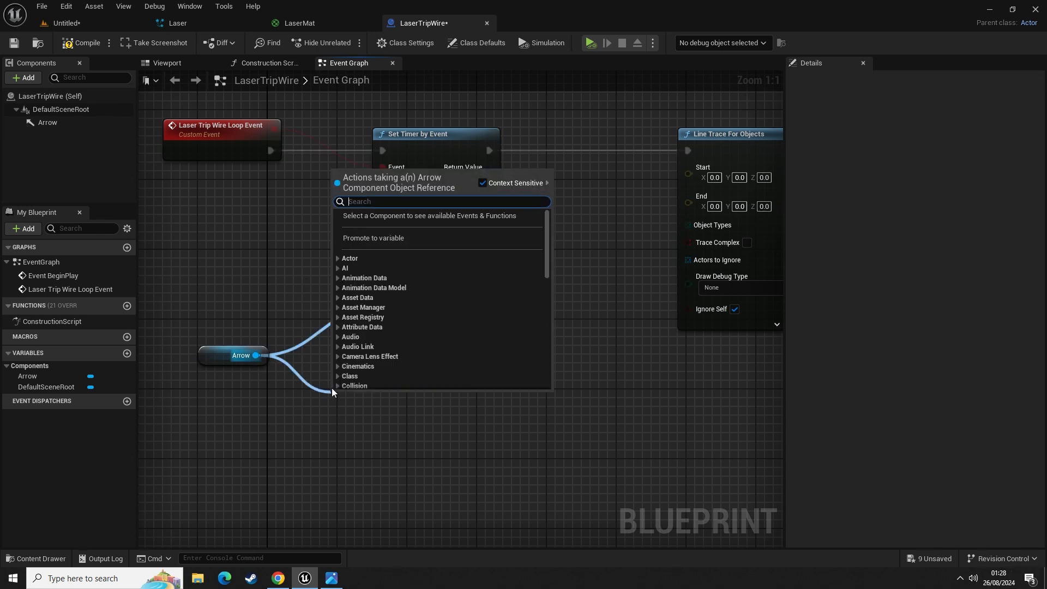
text(get forward vector)
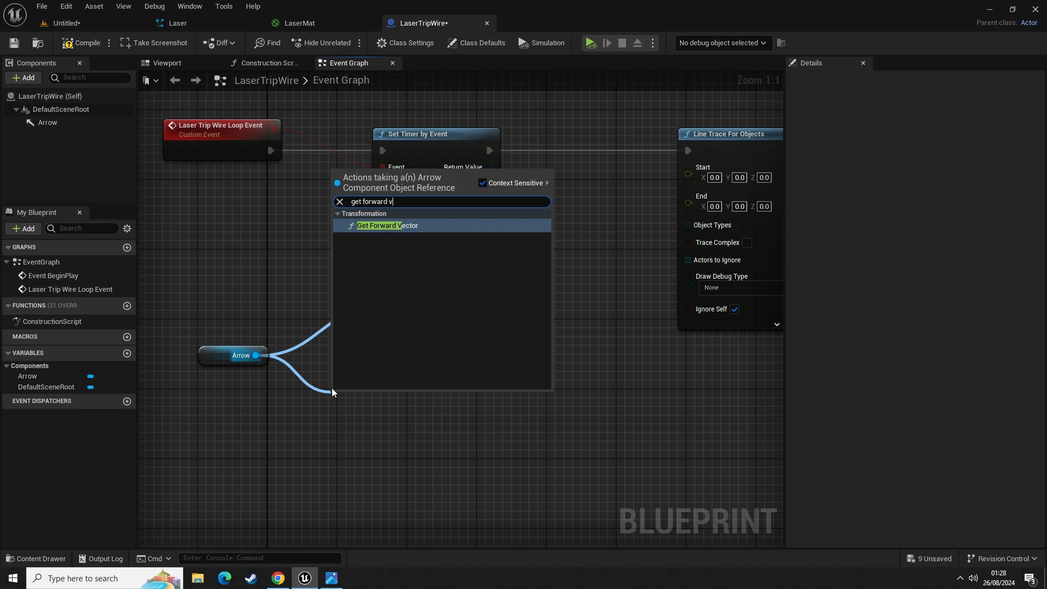
key(Return)
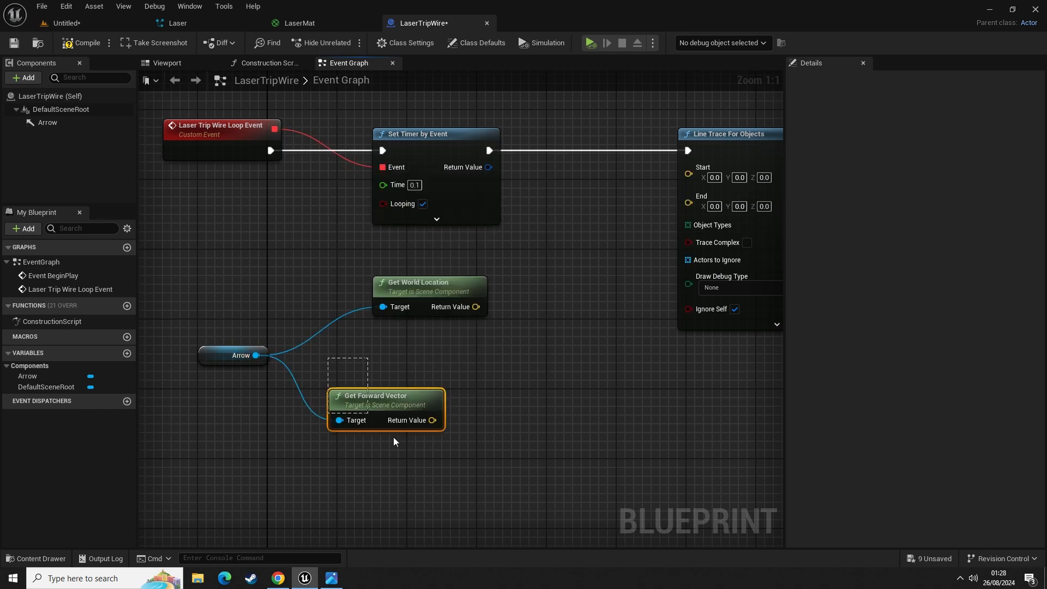
drag(175, 299, 290, 395)
drag(175, 342, 285, 397)
drag(293, 369, 466, 456)
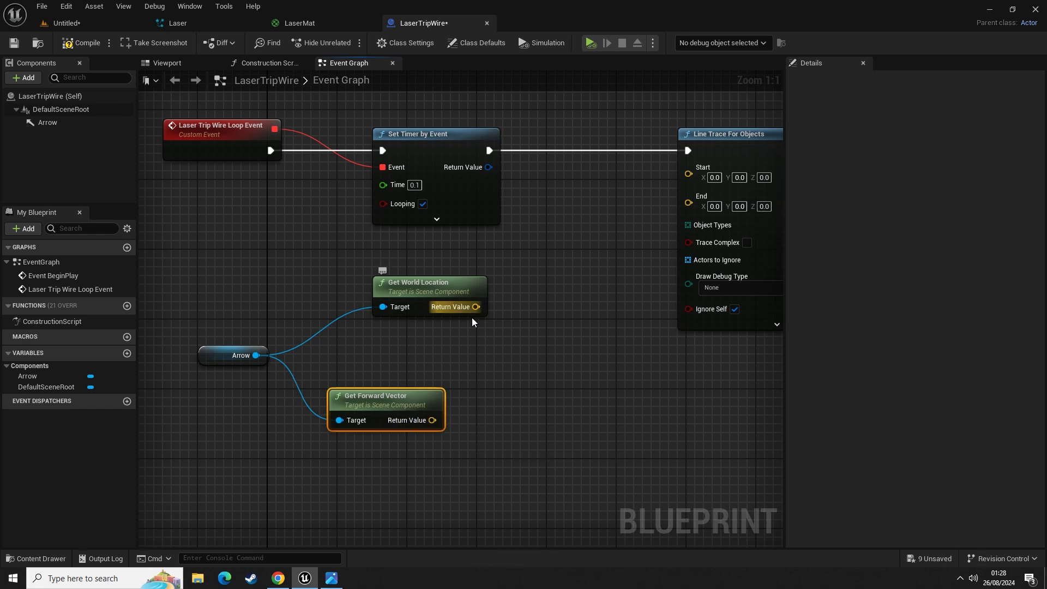
right_drag(483, 422, 433, 368)
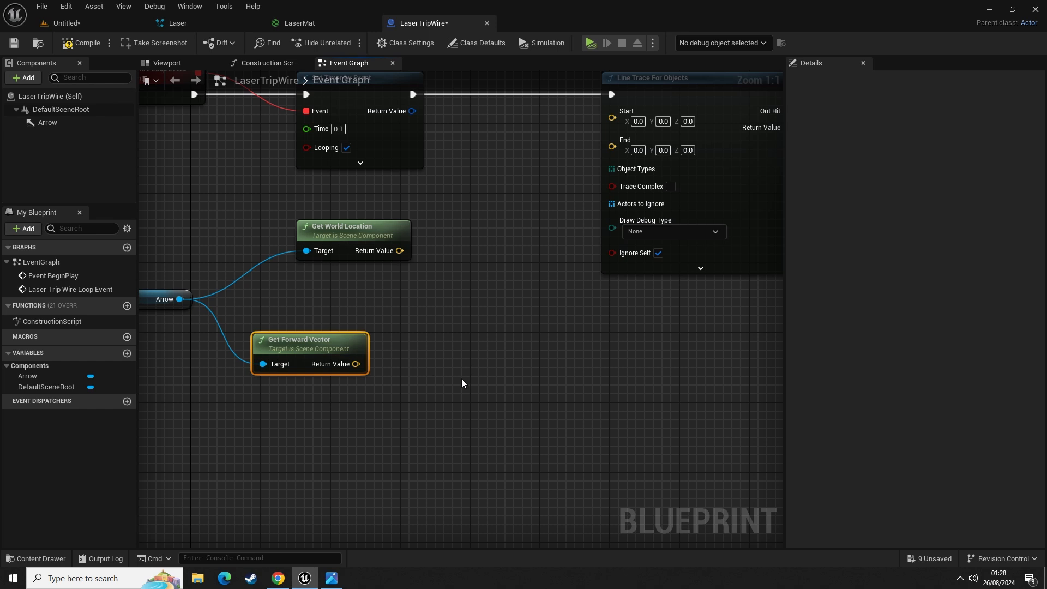
right_click(436, 372)
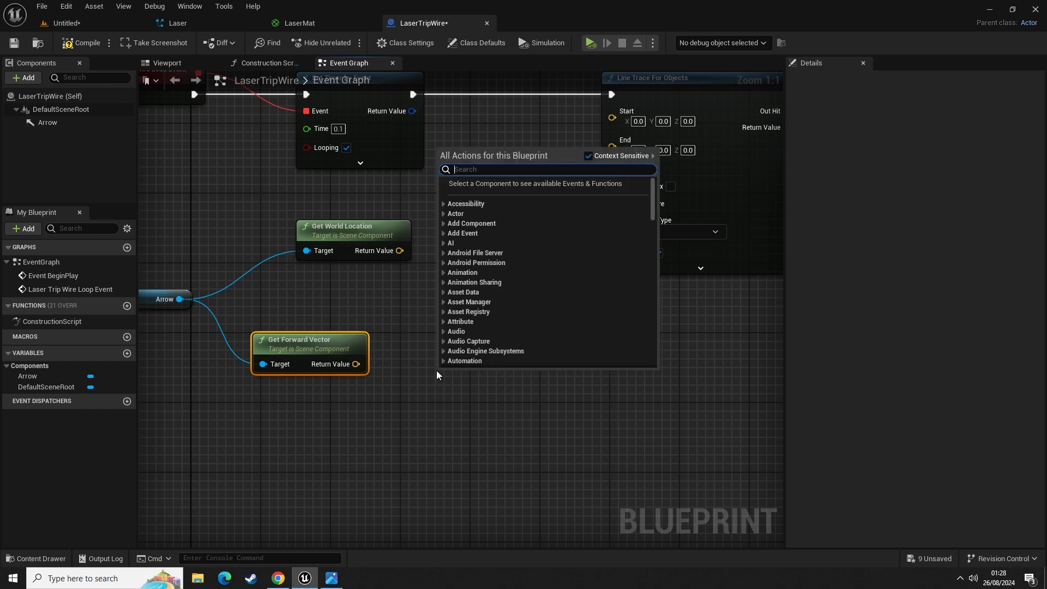
text(+)
key(Return)
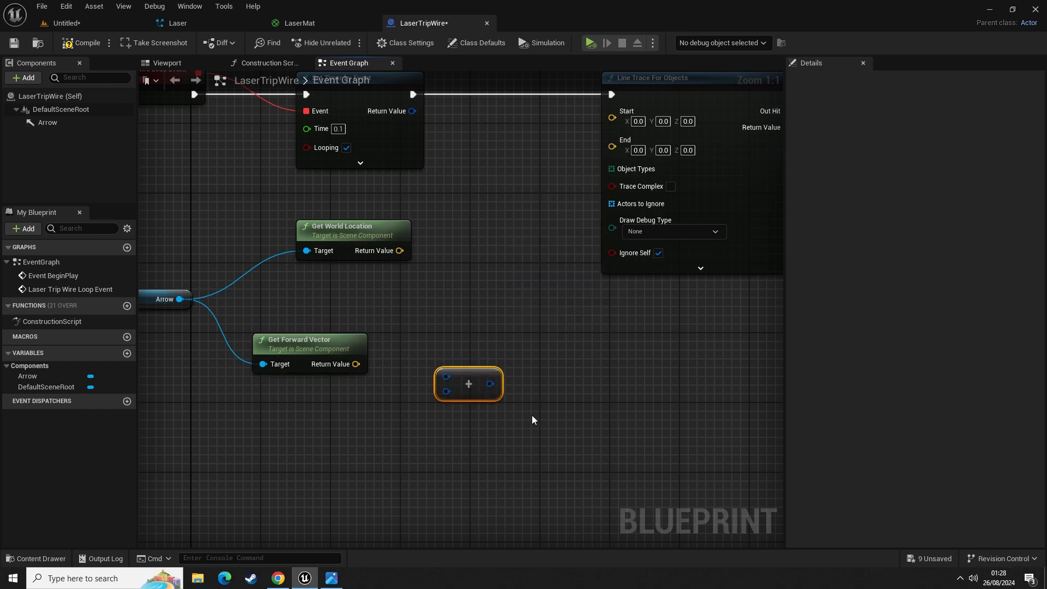
key(Delete)
- Add an addition (+) node from Get Forward Vector's Return Value, move it further away and break its link to the vector
drag(356, 364, 475, 345)
text(+)
key(Return)
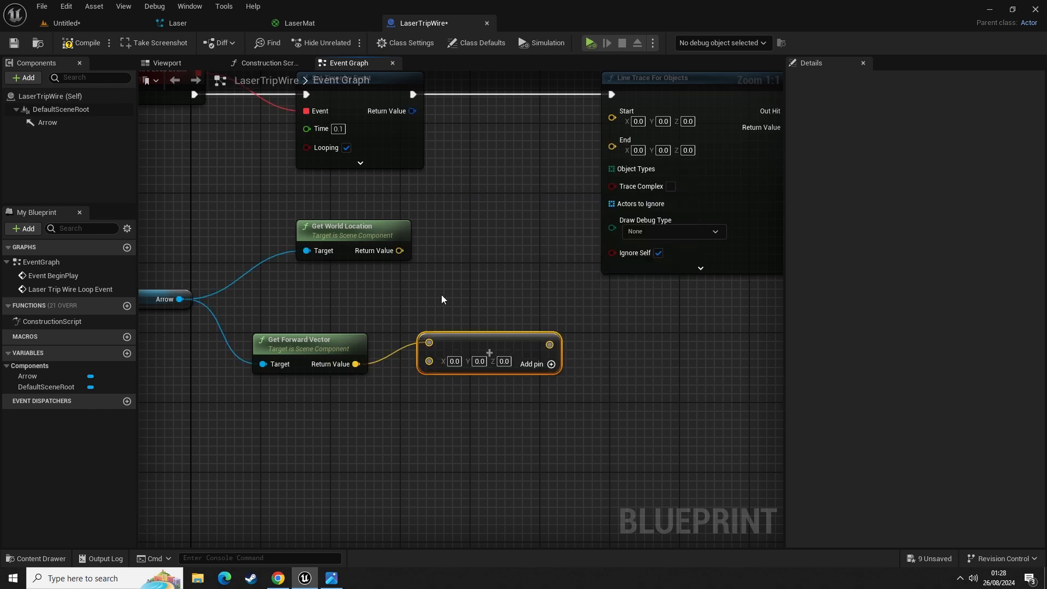
click(441, 294)
ctrl+drag(356, 364, 429, 364)
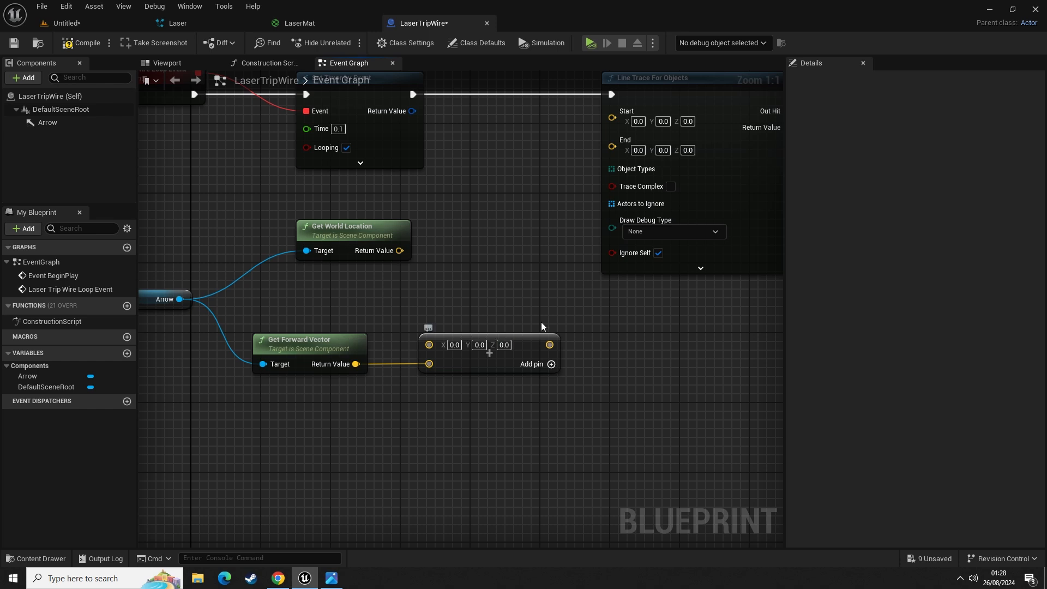
drag(467, 365, 544, 356)
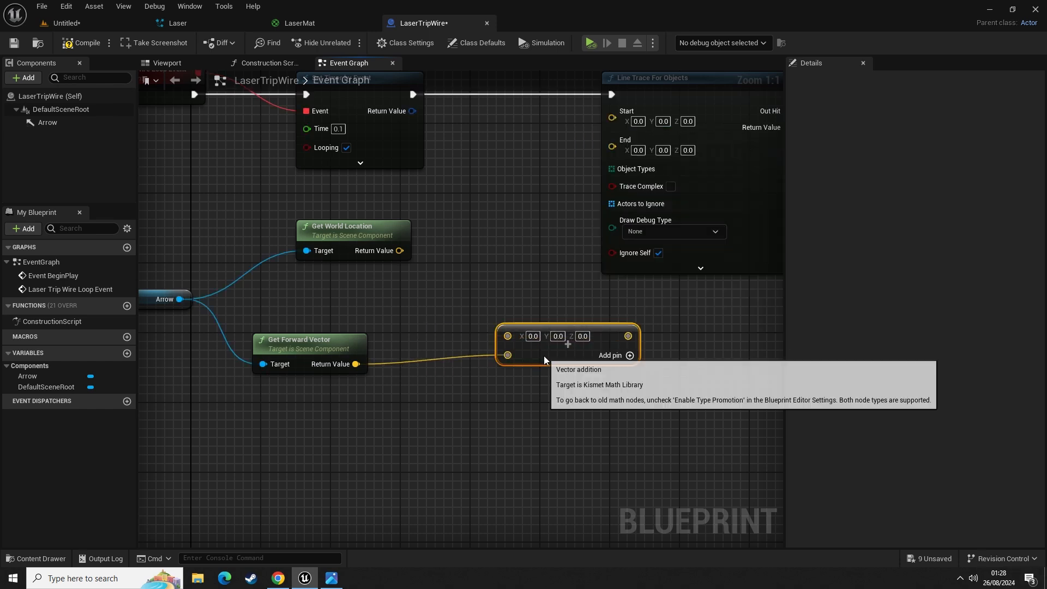
alt+click(509, 357)
- Add a multiply (×) node fed by Get Forward Vector's Return Value
drag(356, 364, 398, 375)
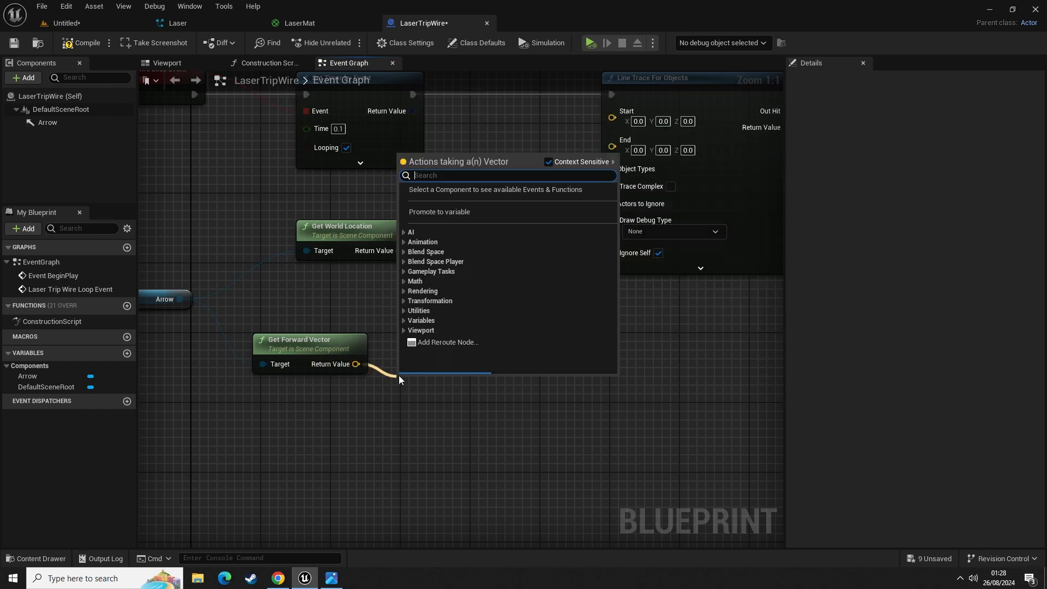
text(*)
key(Return)
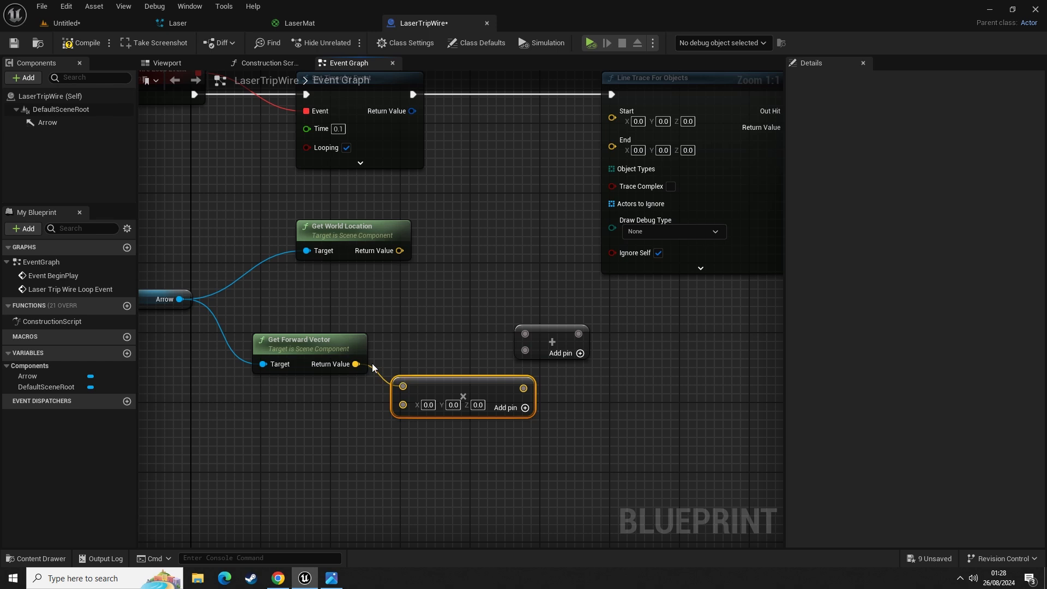
- Wire Get World Location to the trace's Start, and its sum with the multiplied forward vector to End, moving Get World Location above Get Forward Vector
mouse_move(523, 388)
mouse_down()
mouse_move(525, 351)
mouse_move(581, 350)
mouse_move(472, 273)
mouse_move(393, 254)
mouse_move(556, 141)
mouse_move(617, 118)
mouse_up()
click(551, 337)
mouse_move(596, 334)
mouse_down()
mouse_move(612, 134)
mouse_move(555, 305)
mouse_move(502, 264)
mouse_up()
drag(357, 224, 314, 199)
click(430, 269)
- Examine how the arrow's world location, forward vector and math nodes feed the line trace's Start and End
right_drag(342, 288, 420, 325)
drag(189, 297, 278, 375)
drag(293, 217, 469, 276)
right_drag(469, 276, 298, 303)
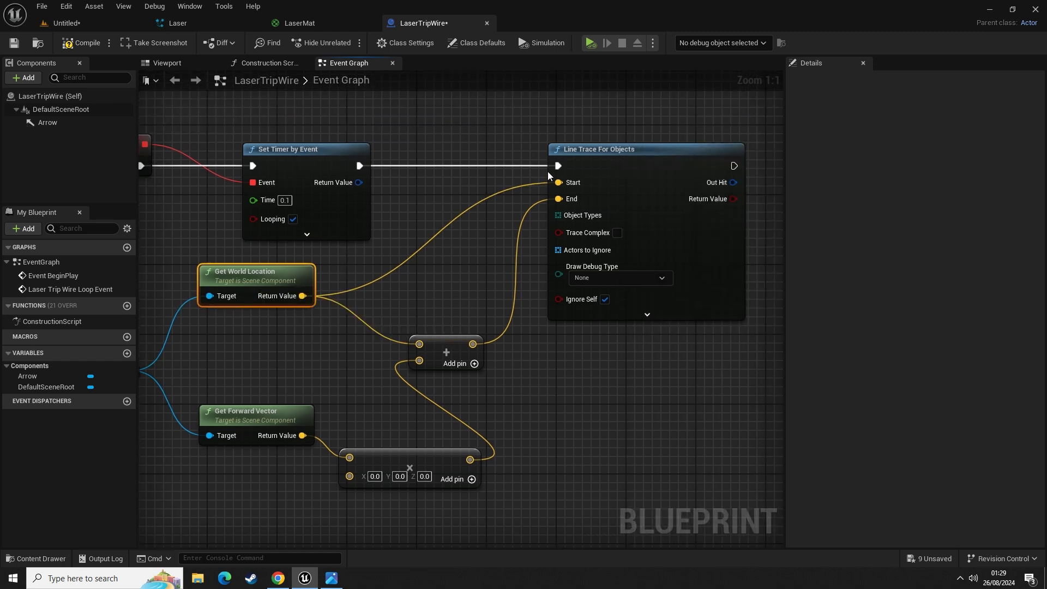
right_drag(400, 337, 532, 214)
drag(177, 219, 290, 258)
drag(313, 250, 452, 327)
right_drag(410, 369, 324, 389)
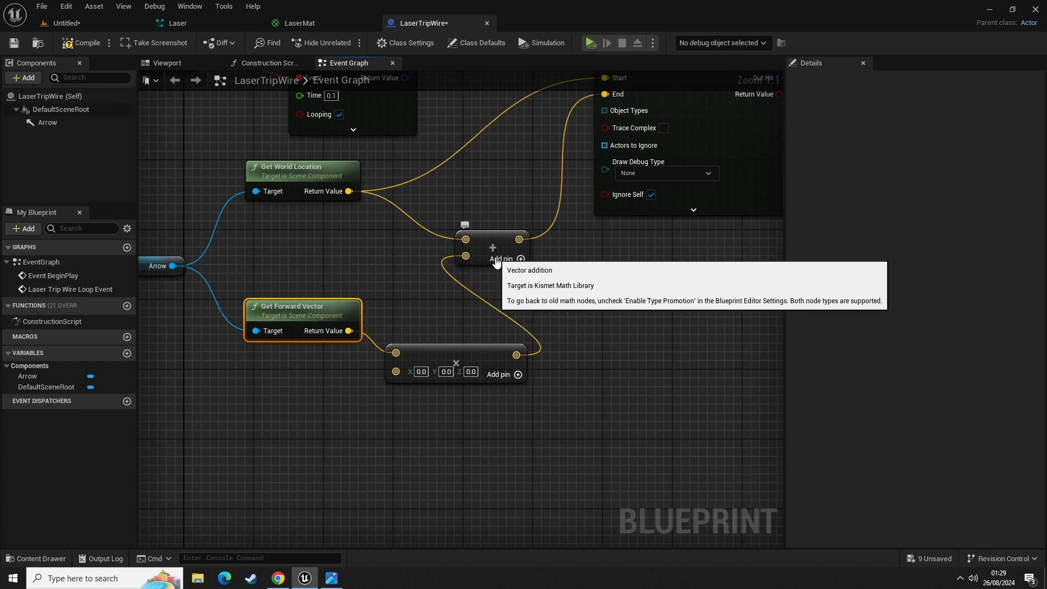
right_drag(475, 248, 433, 290)
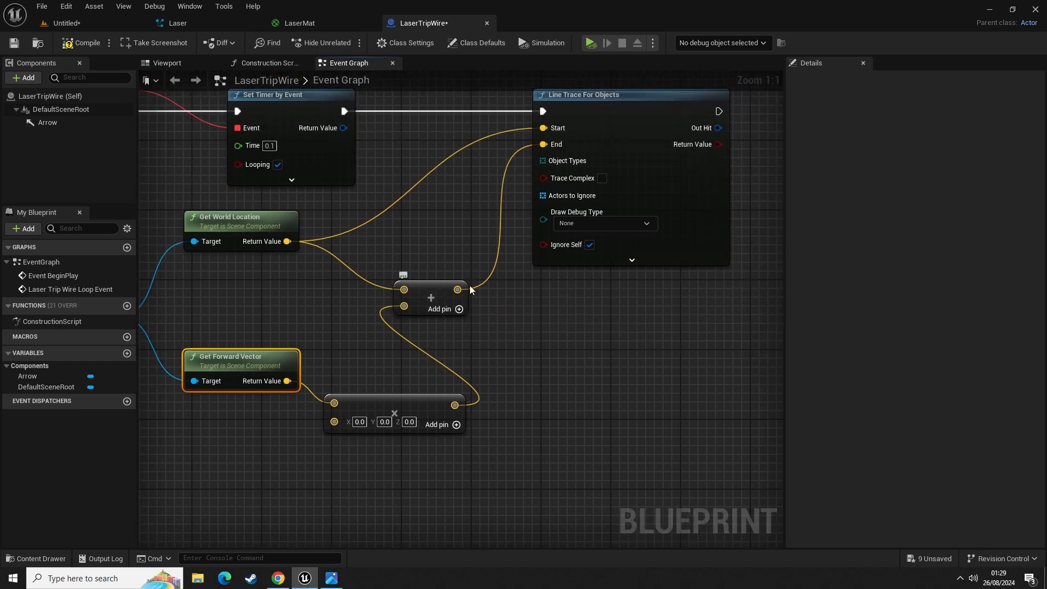
mouse_move(457, 289)
mouse_down()
mouse_move(524, 161)
mouse_move(544, 145)
mouse_move(537, 160)
mouse_up()
click(457, 219)
drag(195, 202, 326, 291)
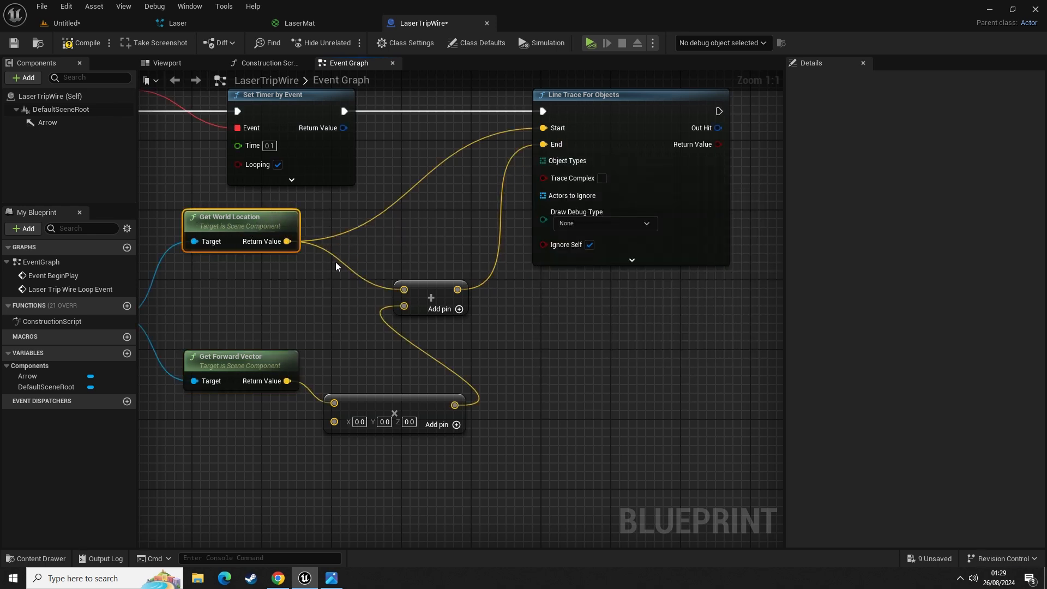
- Convert the multiply node's second input from a vector to a single-precision float
click(401, 281)
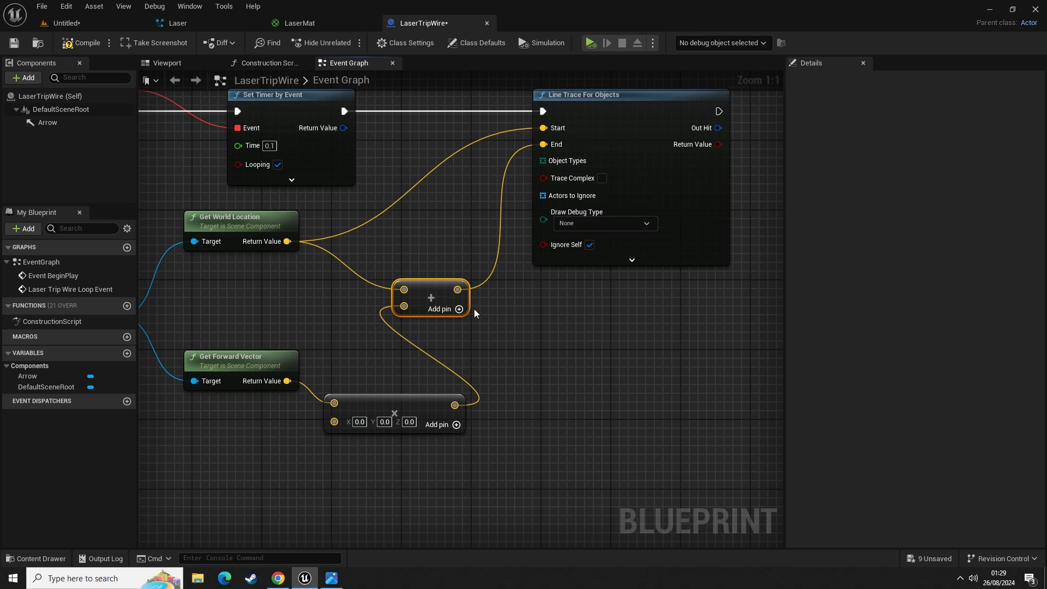
click(371, 379)
right_drag(365, 383, 503, 306)
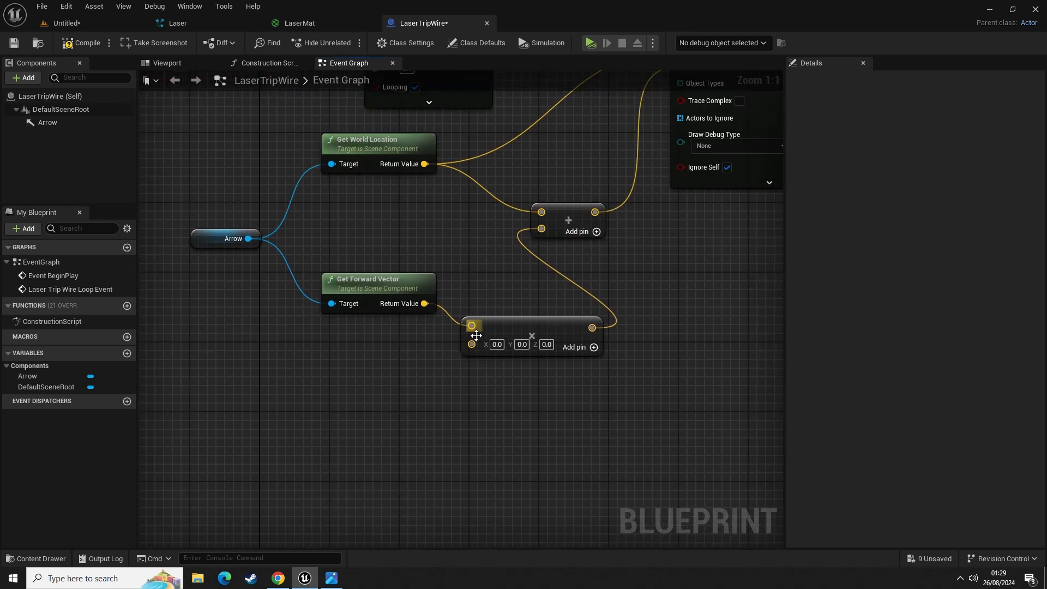
right_click(472, 345)
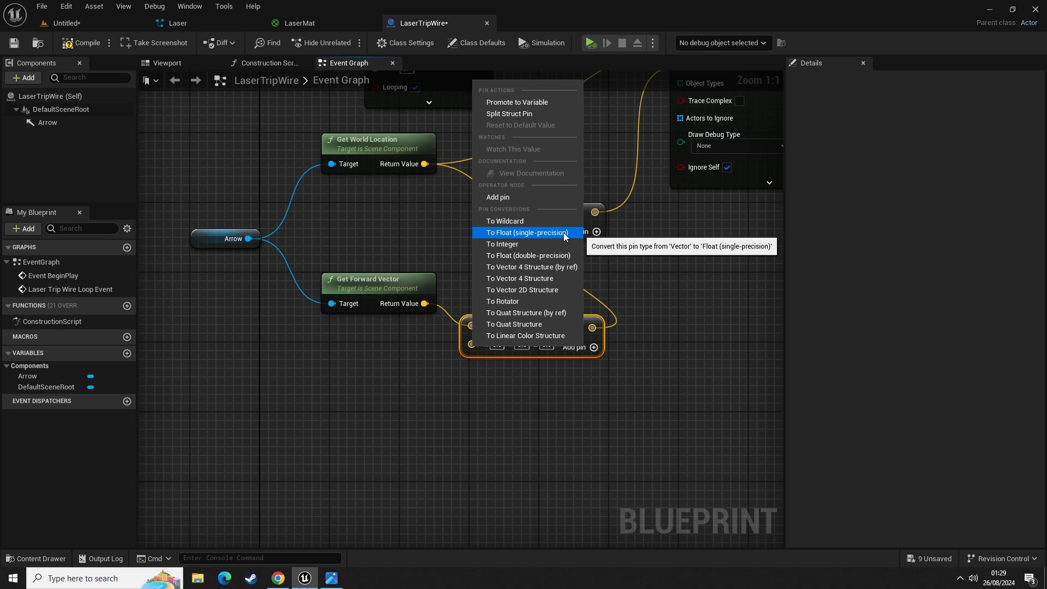
click(504, 233)
click(488, 343)
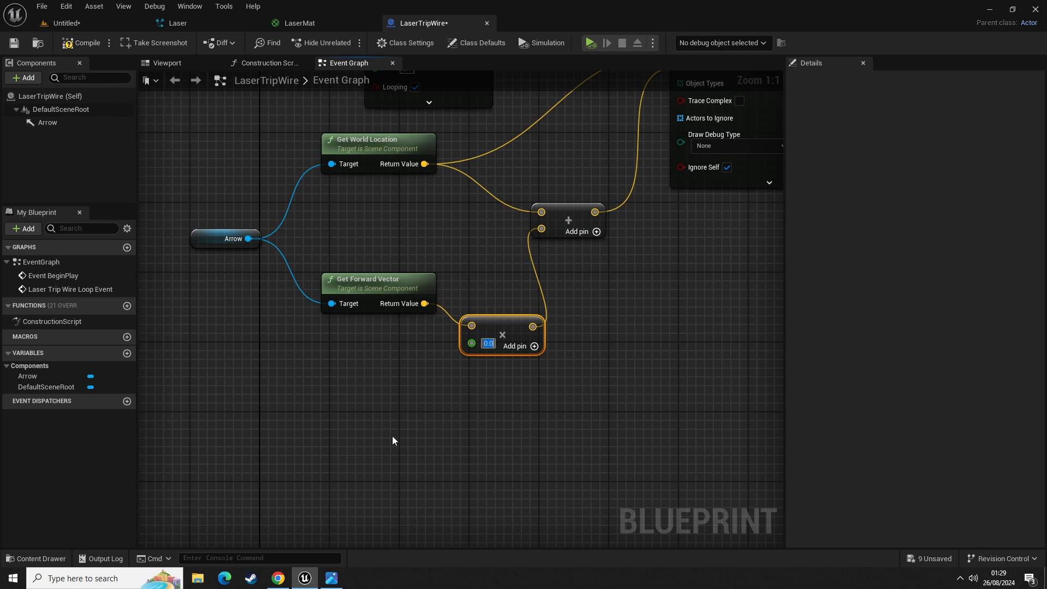
- Check the arrow's direction in the blueprint viewport, and set the forward vector's multiplier to 300
drag(197, 201, 276, 332)
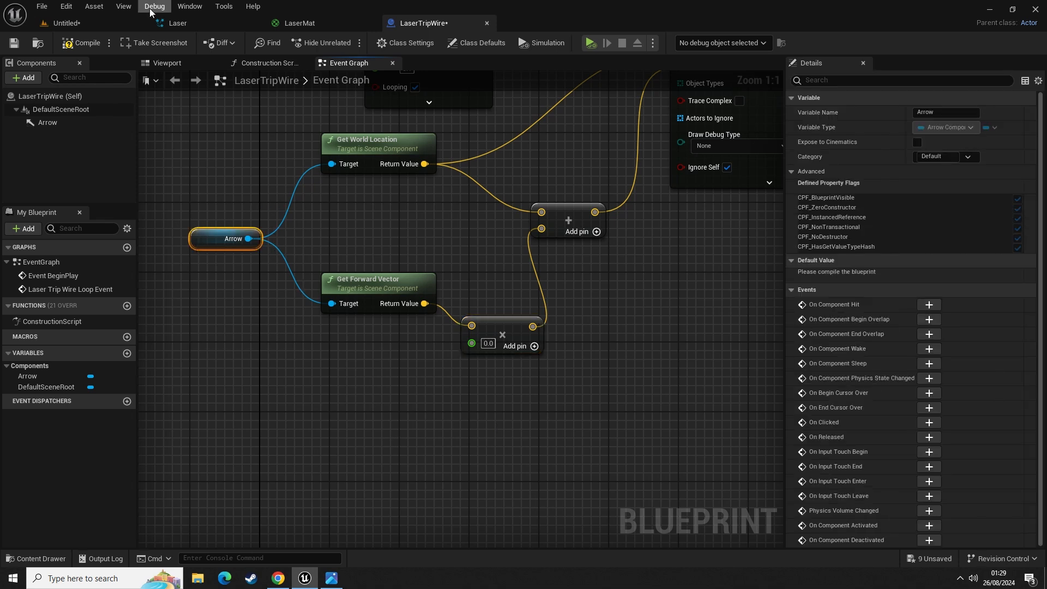
click(167, 63)
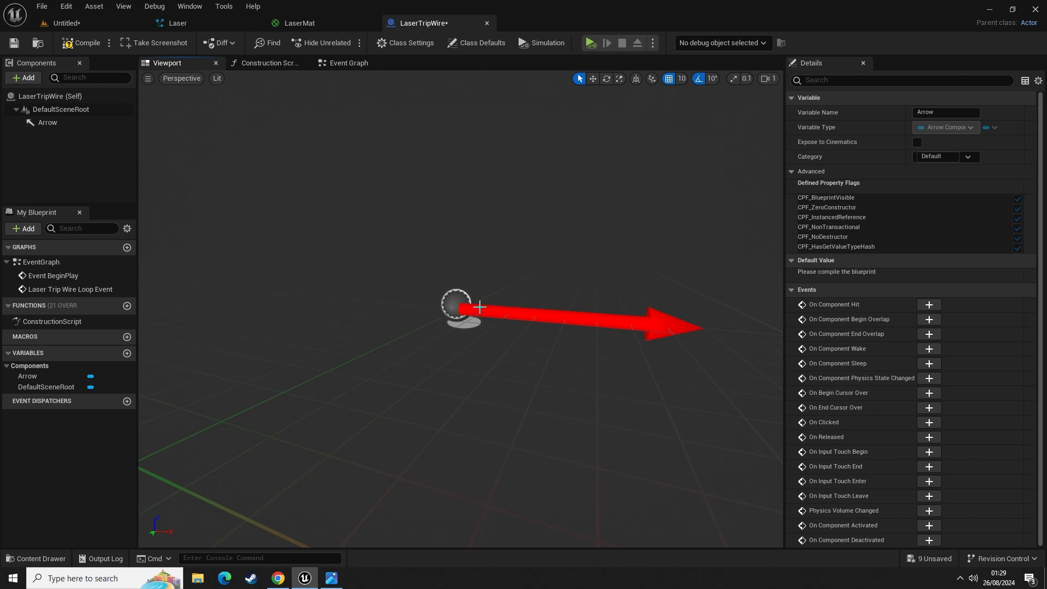
click(344, 63)
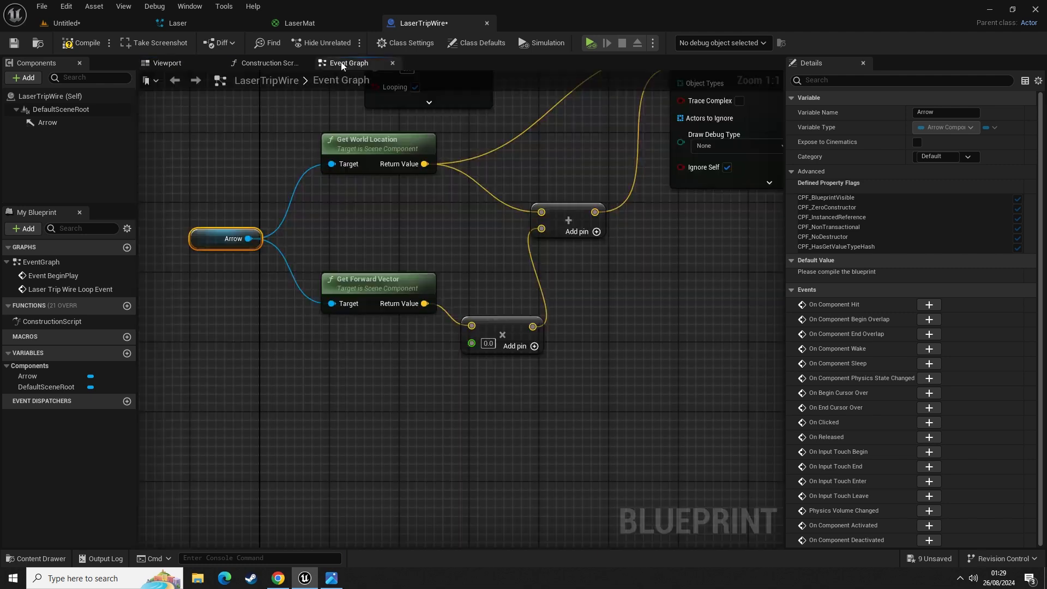
click(488, 347)
text(300)
key(Return)
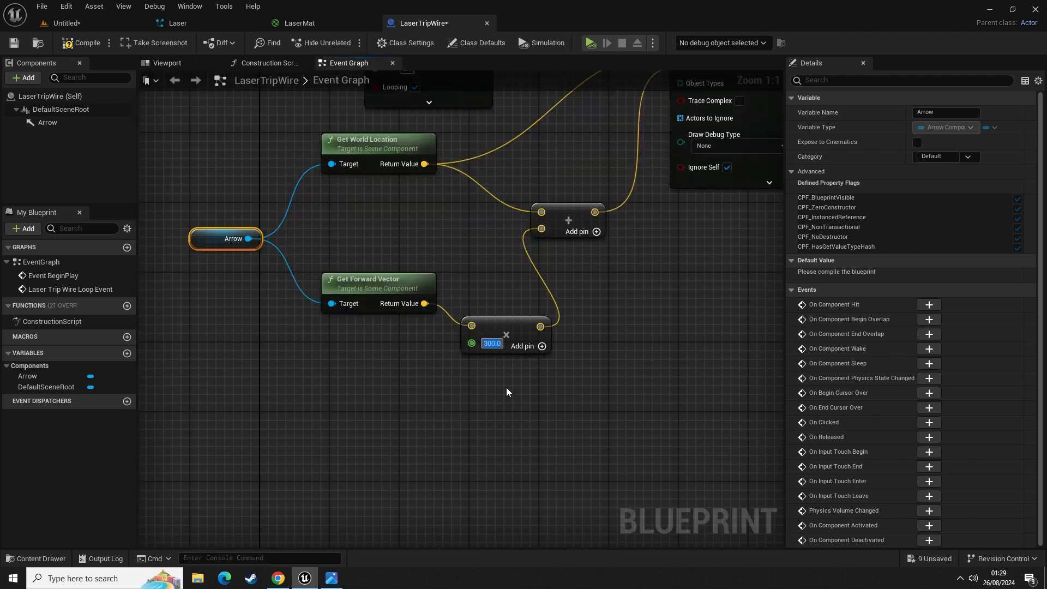
- Set the Line Trace For Objects node's Draw Debug Type to Persistent and compile the blueprint
mouse_move(680, 372)
right_down()
mouse_move(597, 361)
mouse_move(604, 316)
mouse_move(358, 298)
right_up()
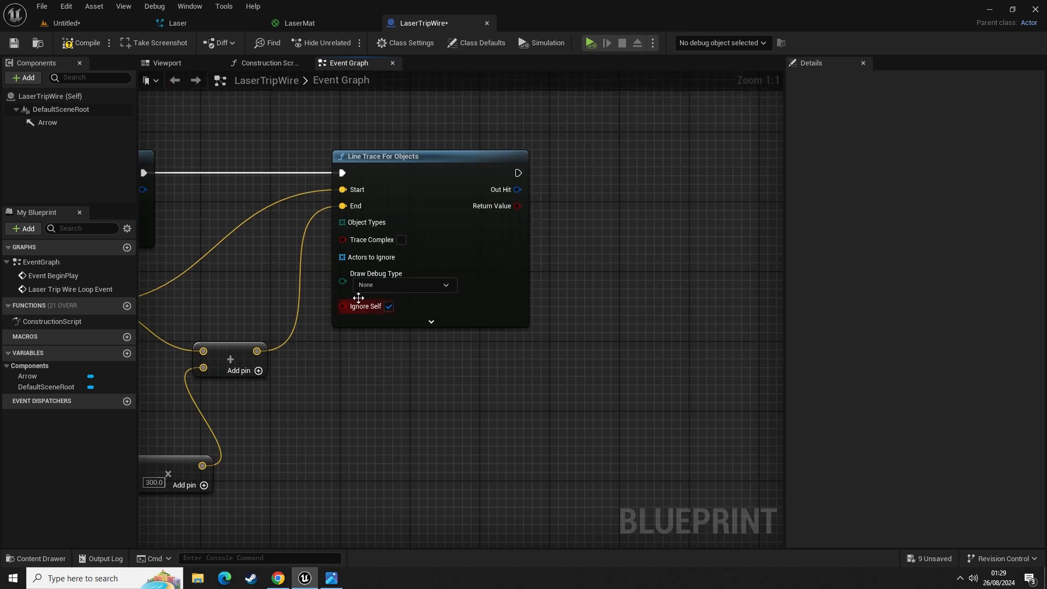
click(393, 285)
click(362, 317)
right_drag(526, 399, 785, 457)
mouse_move(500, 323)
right_down()
mouse_move(444, 250)
mouse_move(490, 271)
right_up()
click(81, 43)
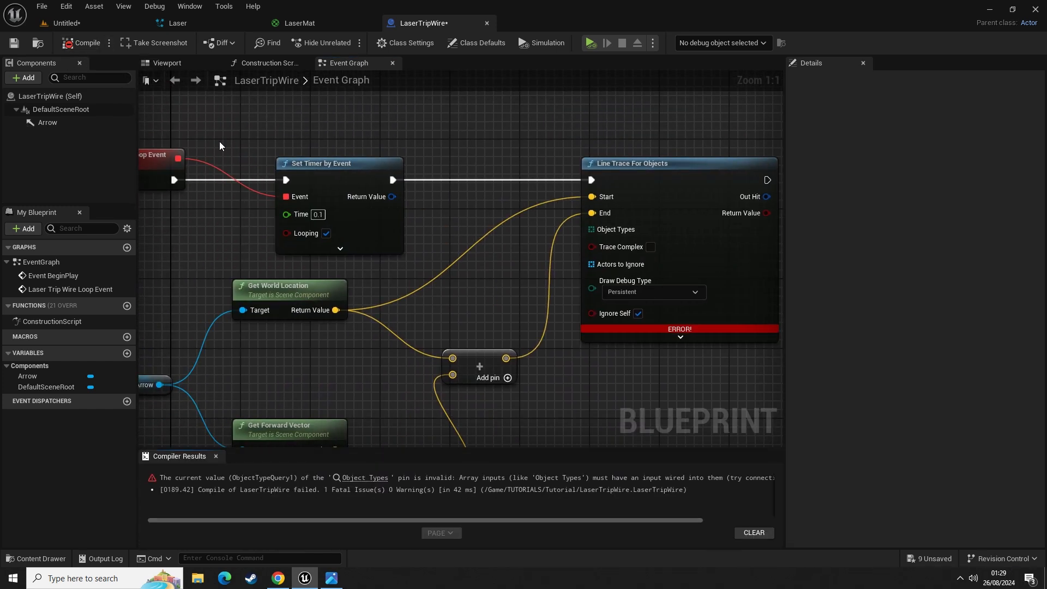
- Feed the line trace's Object Types from a Make Array node placed above it, with element 0 set to Pawn
right_drag(566, 269, 260, 148)
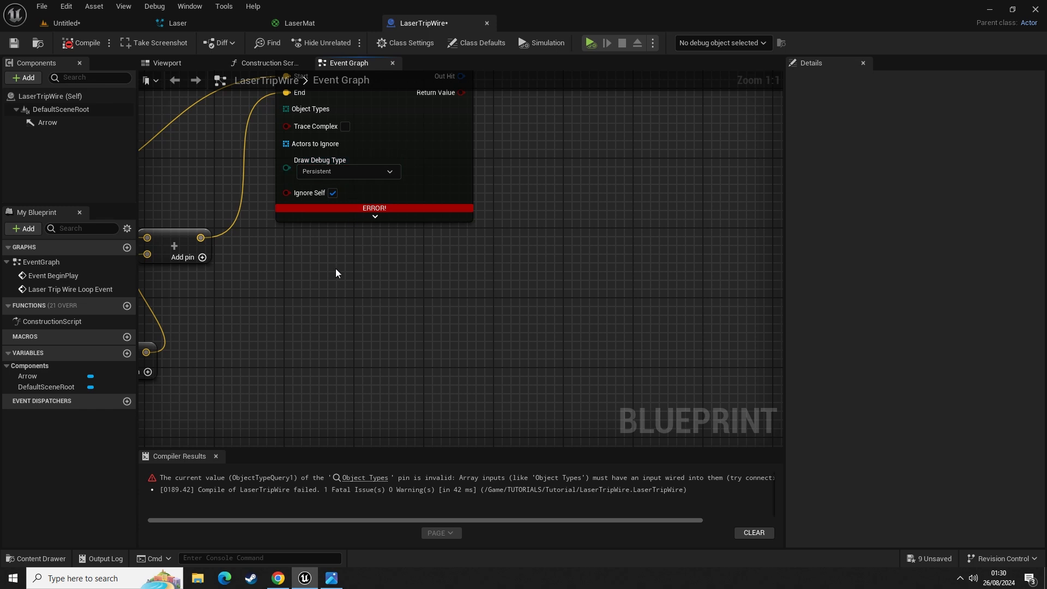
right_drag(336, 268, 359, 405)
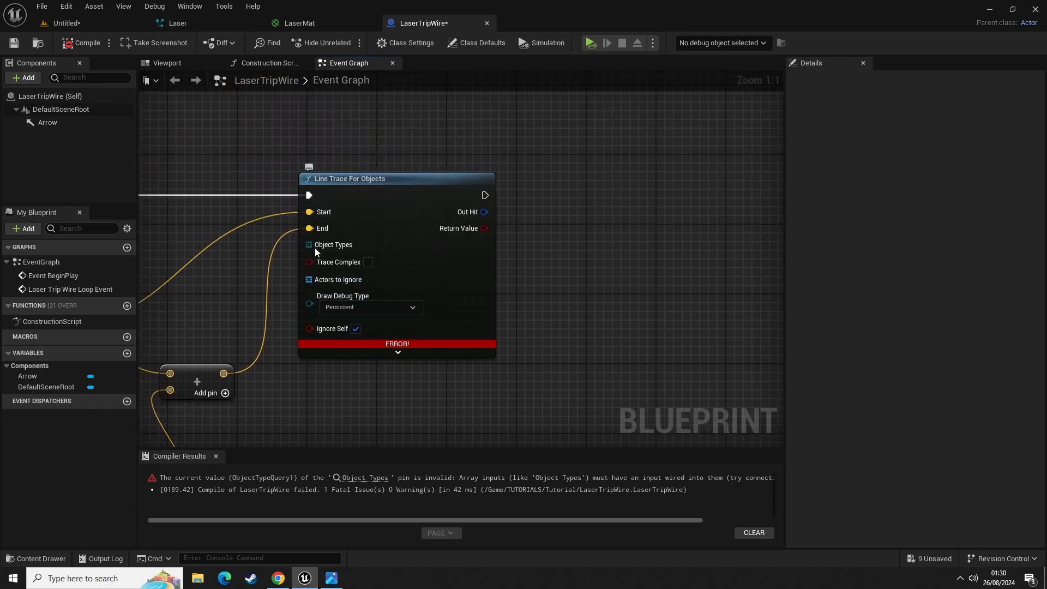
drag(313, 247, 334, 149)
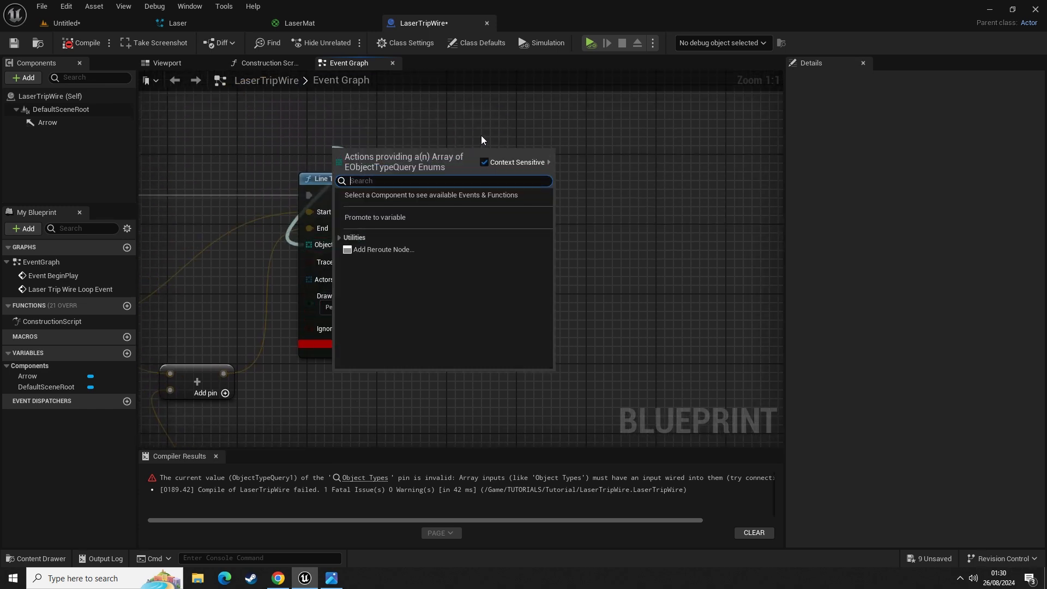
text(arra)
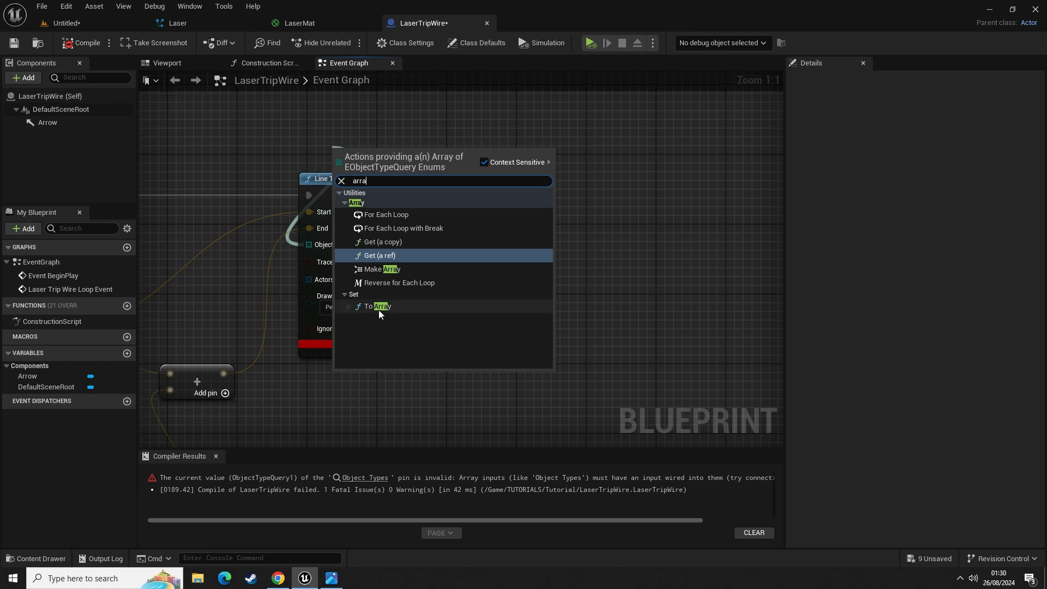
click(382, 269)
mouse_move(395, 169)
mouse_down()
mouse_move(384, 135)
mouse_move(369, 128)
mouse_up()
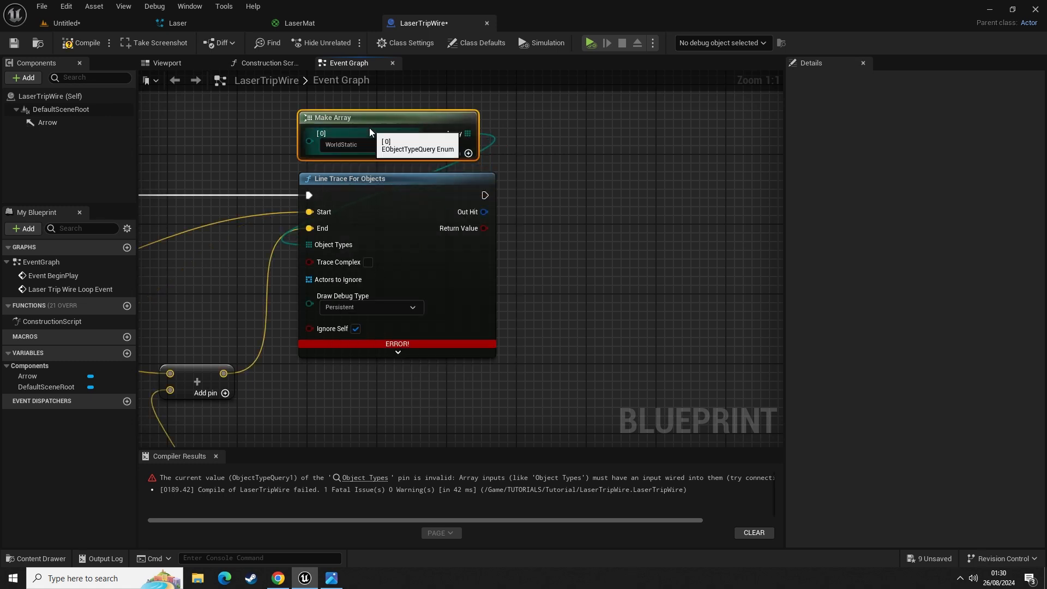
click(349, 144)
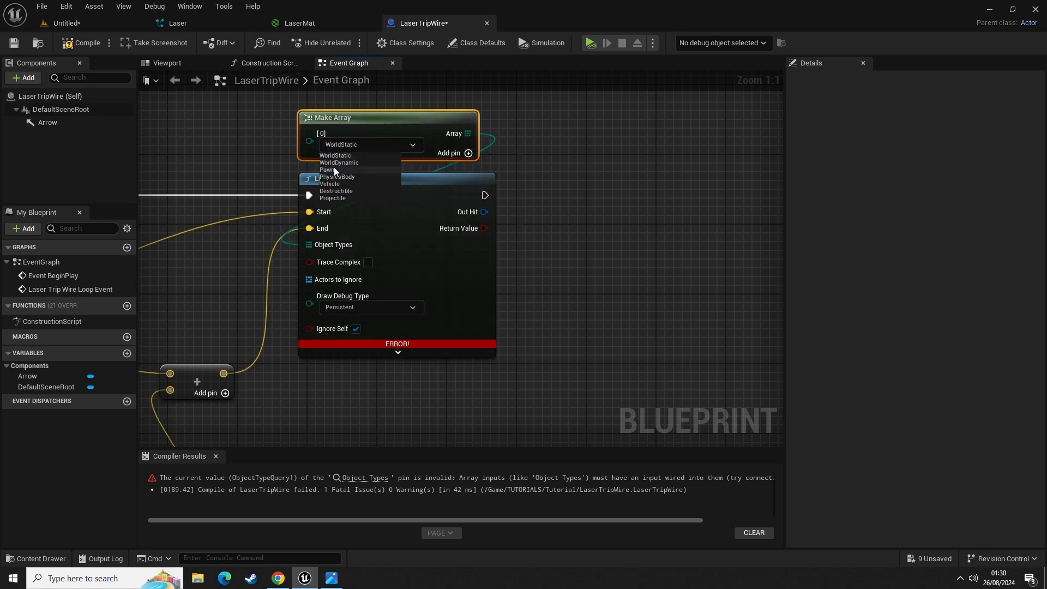
click(330, 170)
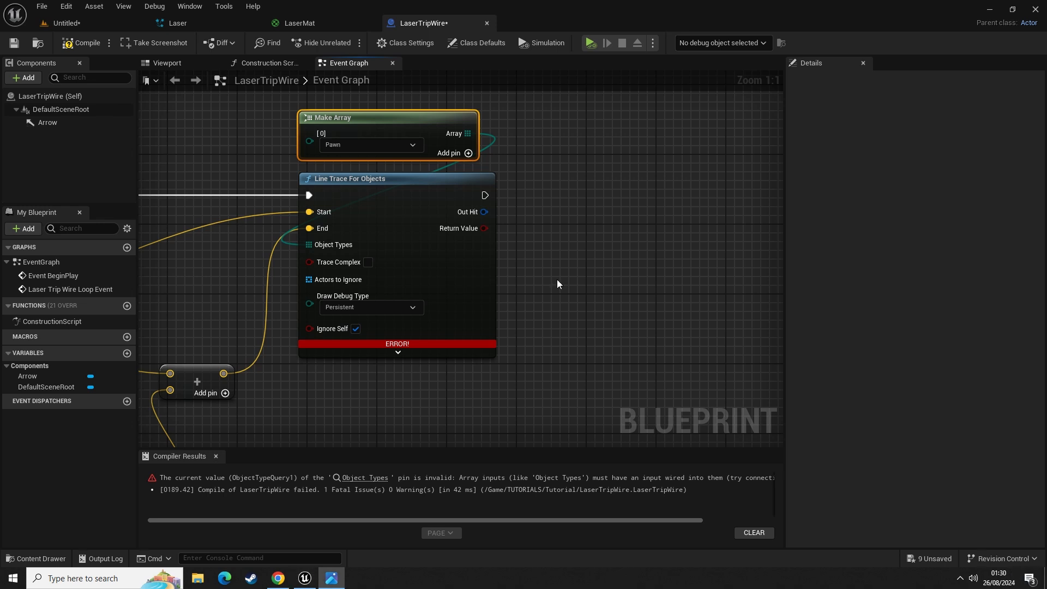
- Add a Branch node beside the Line Trace For Objects node's outputs
right_drag(542, 241, 499, 303)
key(b)
click(501, 252)
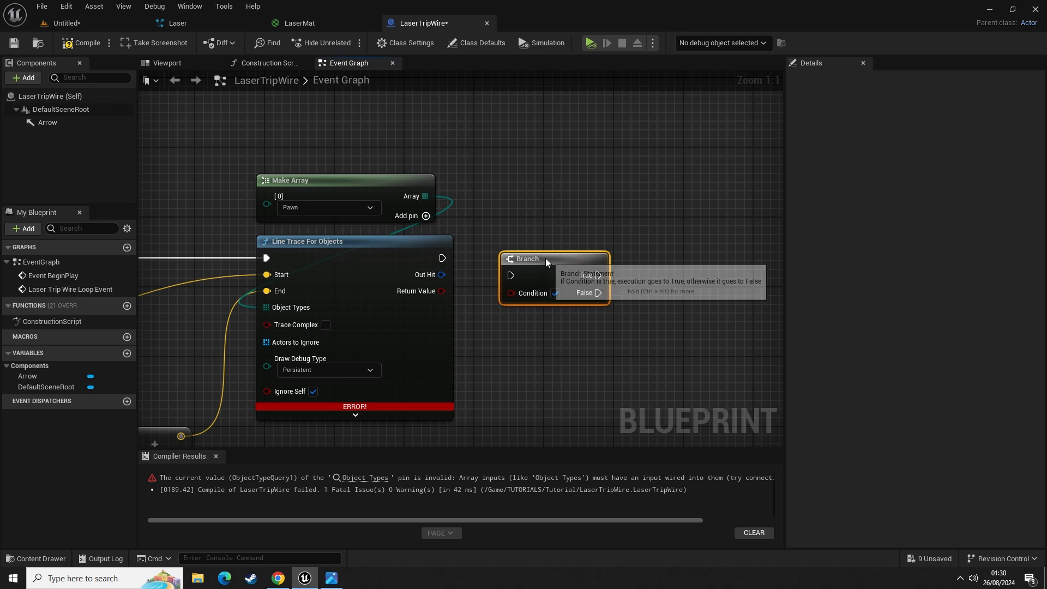
drag(546, 257, 562, 231)
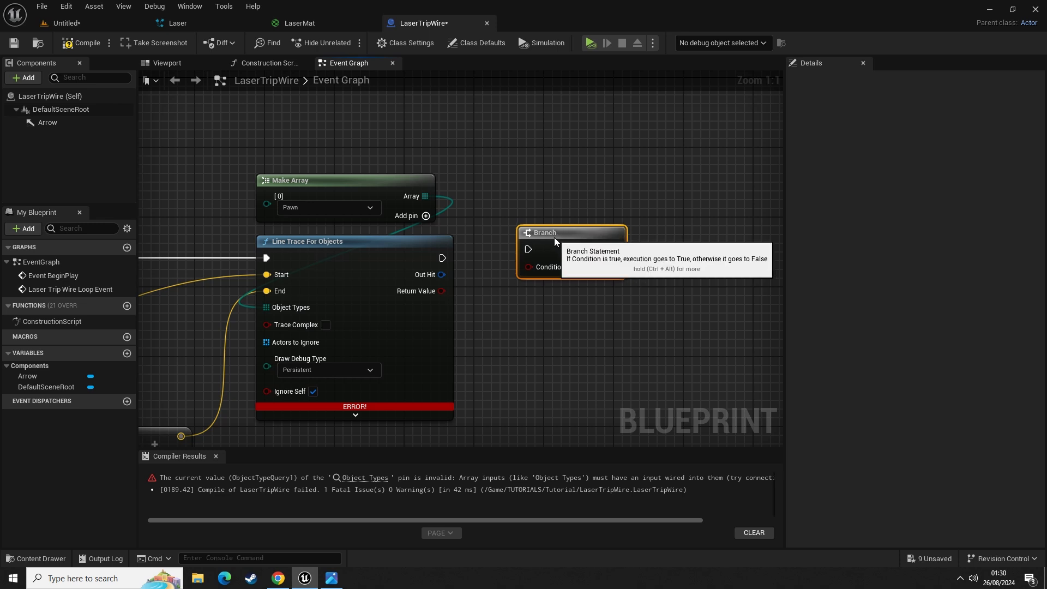
key(b)
click(525, 319)
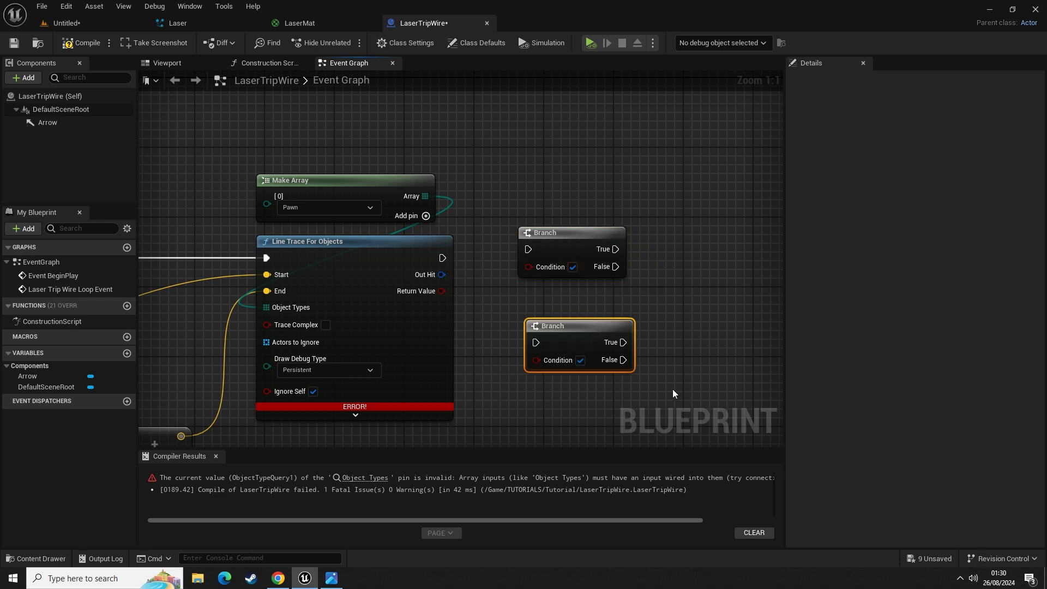
key(Delete)
- Wire the line trace's Return Value to the Branch's Condition and its execution output to the Branch
drag(441, 290, 528, 266)
drag(442, 258, 558, 245)
click(484, 304)
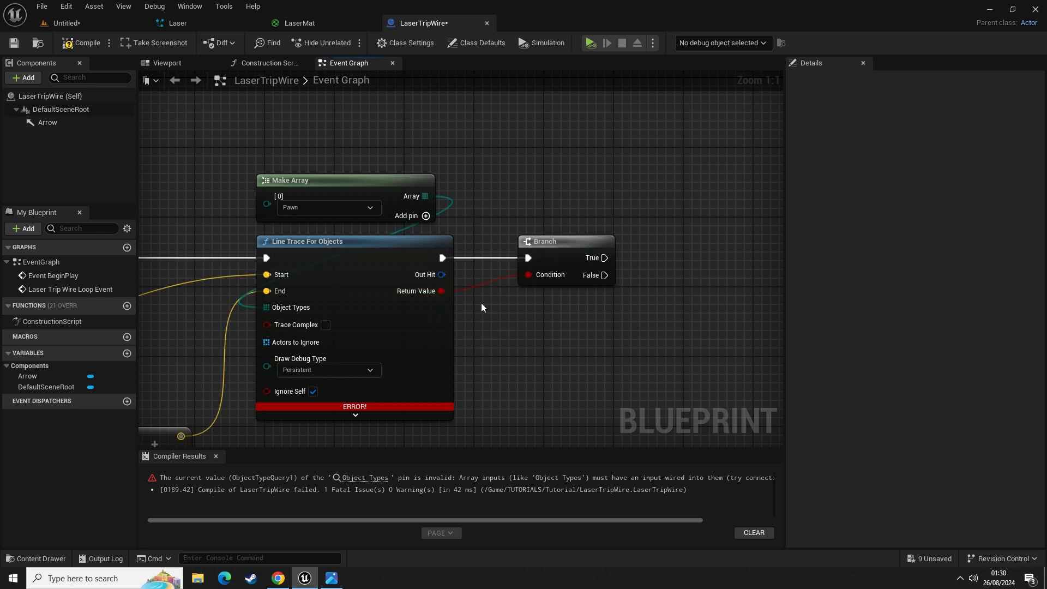
- Add a Break Hit Result node from the line trace's Out Hit, place it below the Branch and expand its pins
mouse_move(442, 274)
mouse_down()
mouse_move(508, 326)
mouse_move(512, 355)
mouse_up()
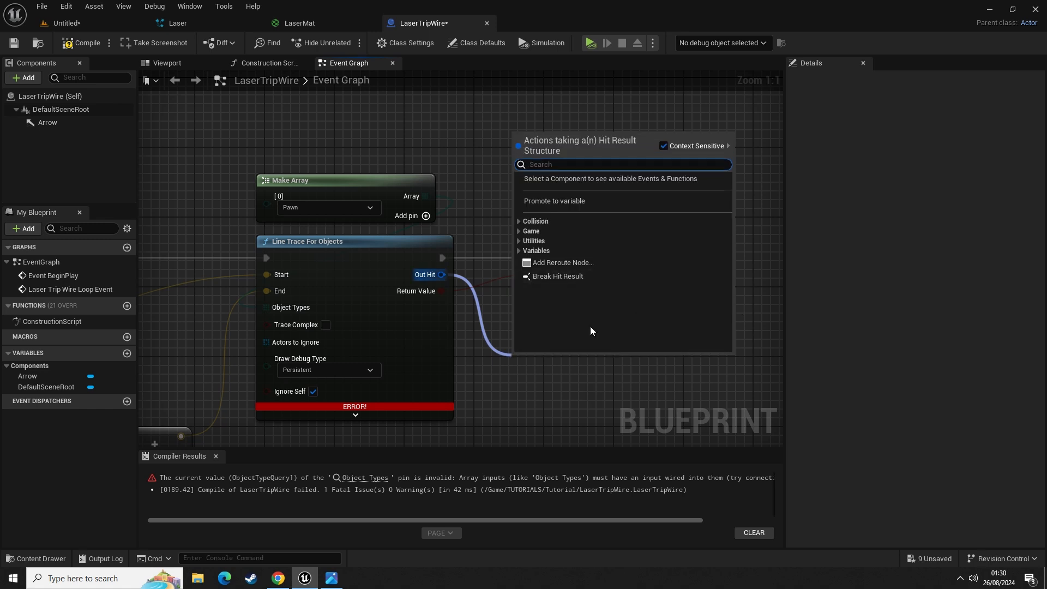
click(488, 318)
drag(441, 275, 516, 352)
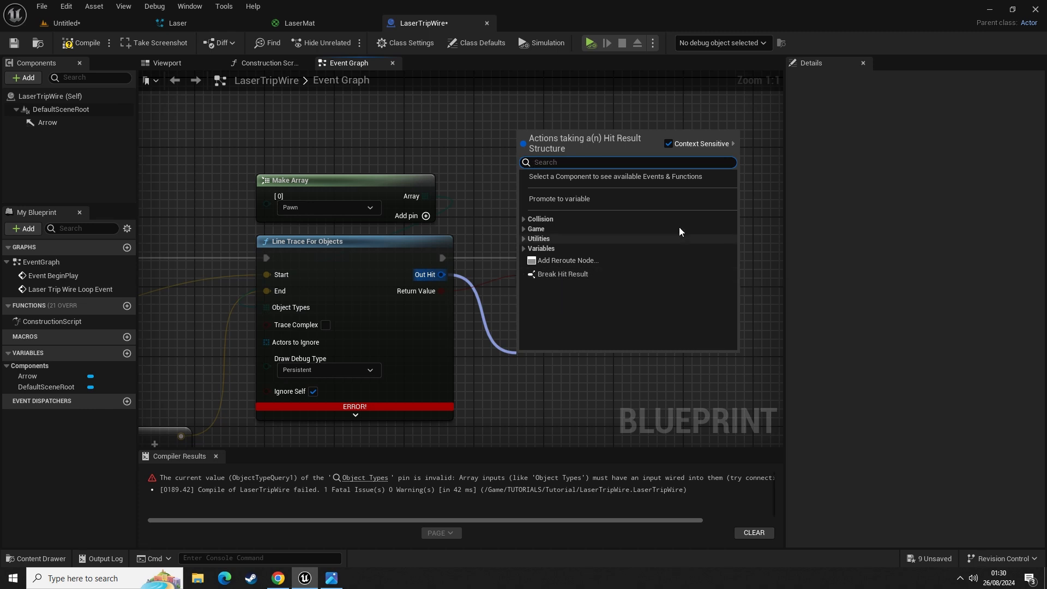
click(668, 144)
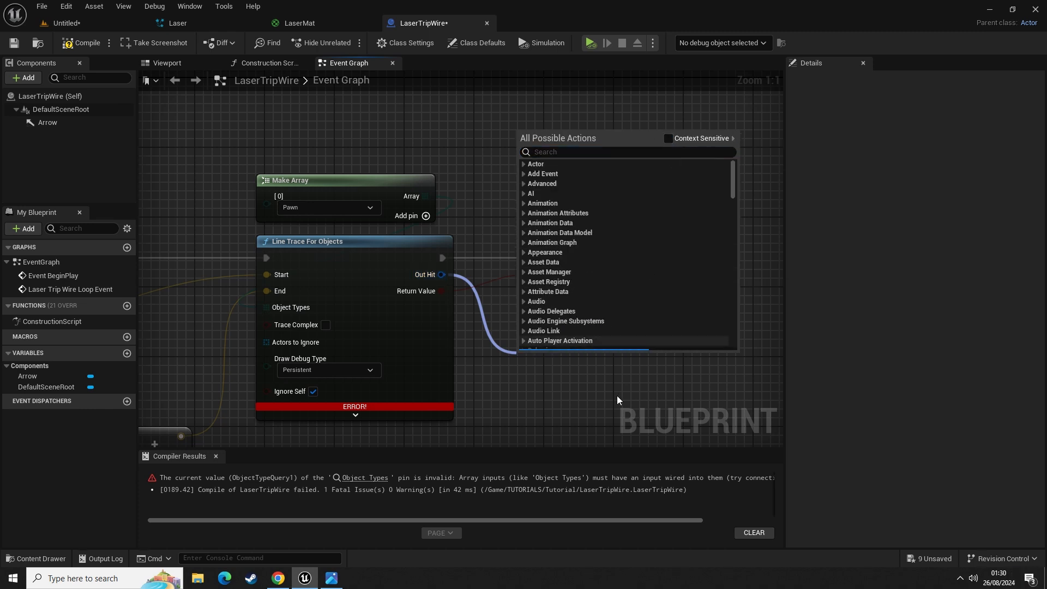
click(670, 138)
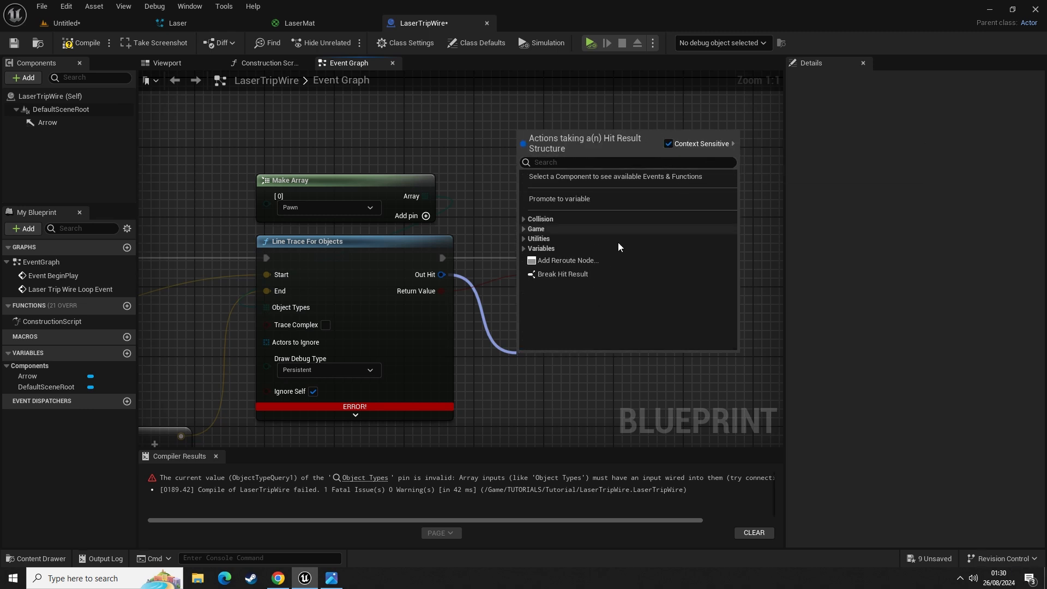
click(561, 274)
right_drag(559, 360, 539, 267)
drag(539, 267, 539, 214)
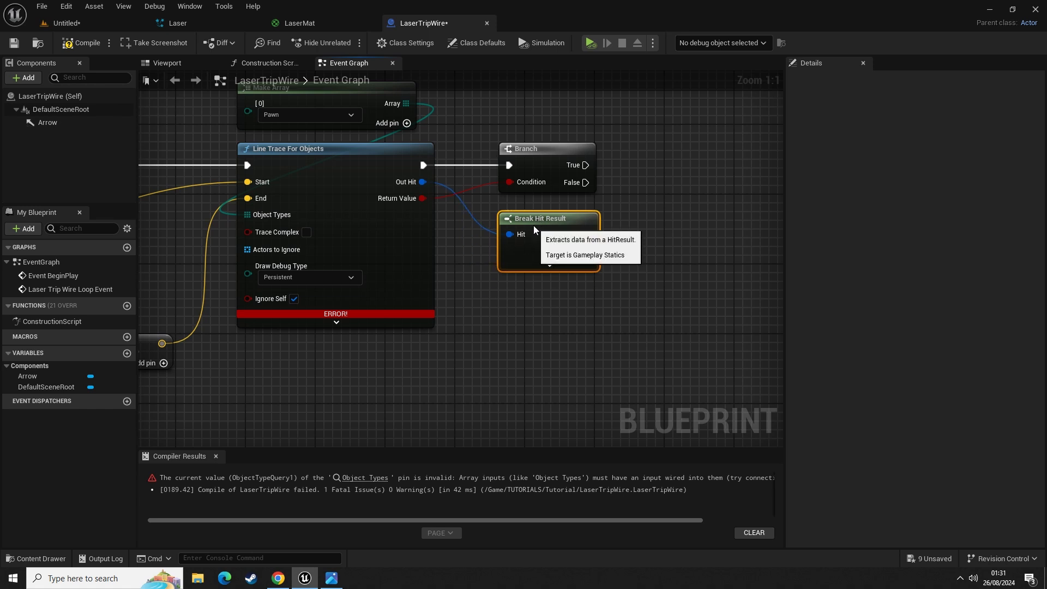
click(542, 256)
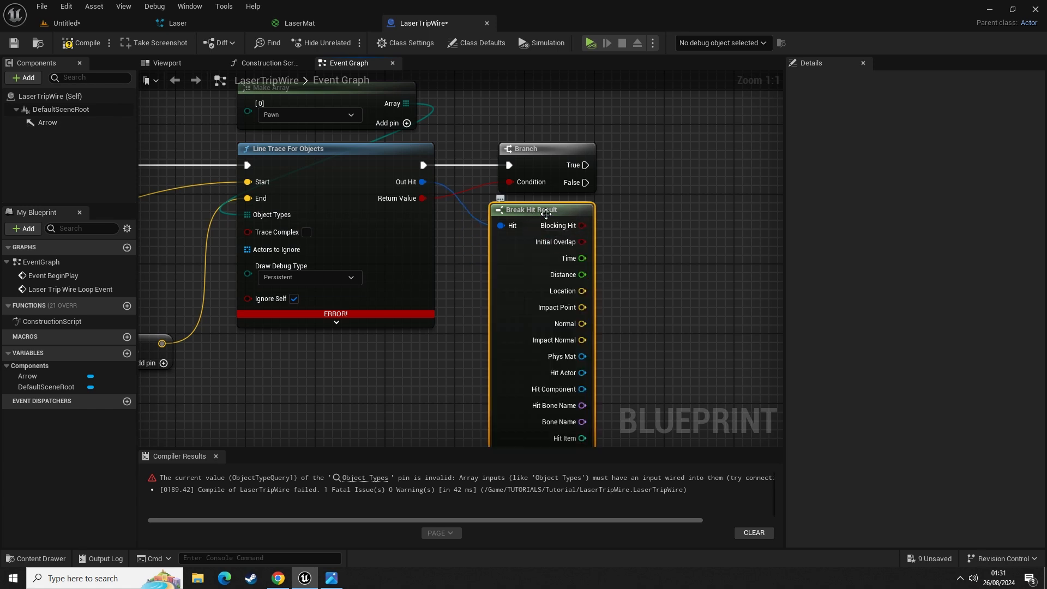
- Add an Actor Has Tag node fed by Break Hit Result's Hit Actor, with the tag Player
right_drag(637, 273, 570, 246)
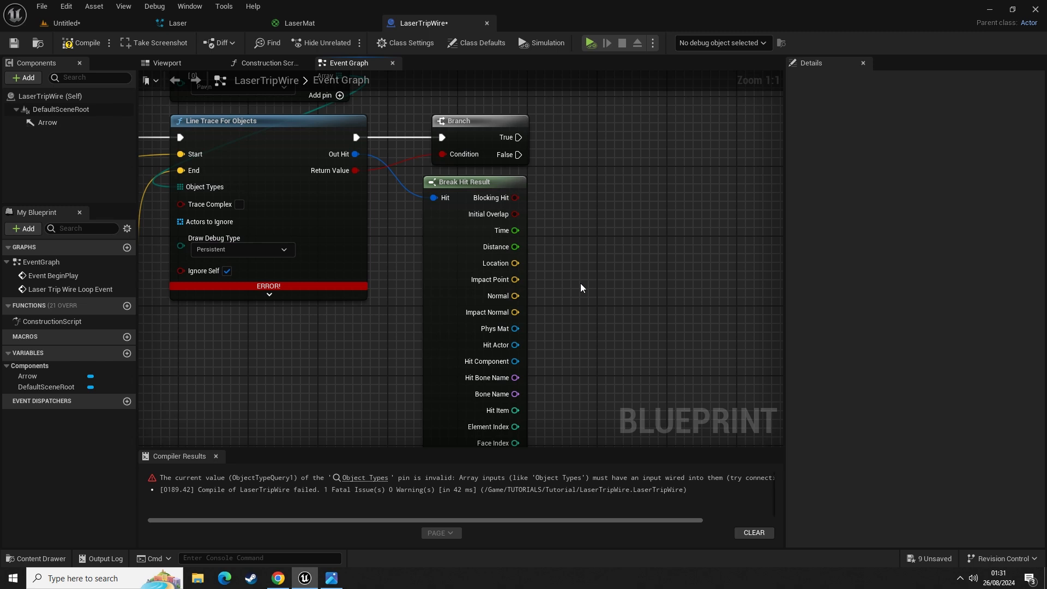
right_drag(577, 336, 505, 339)
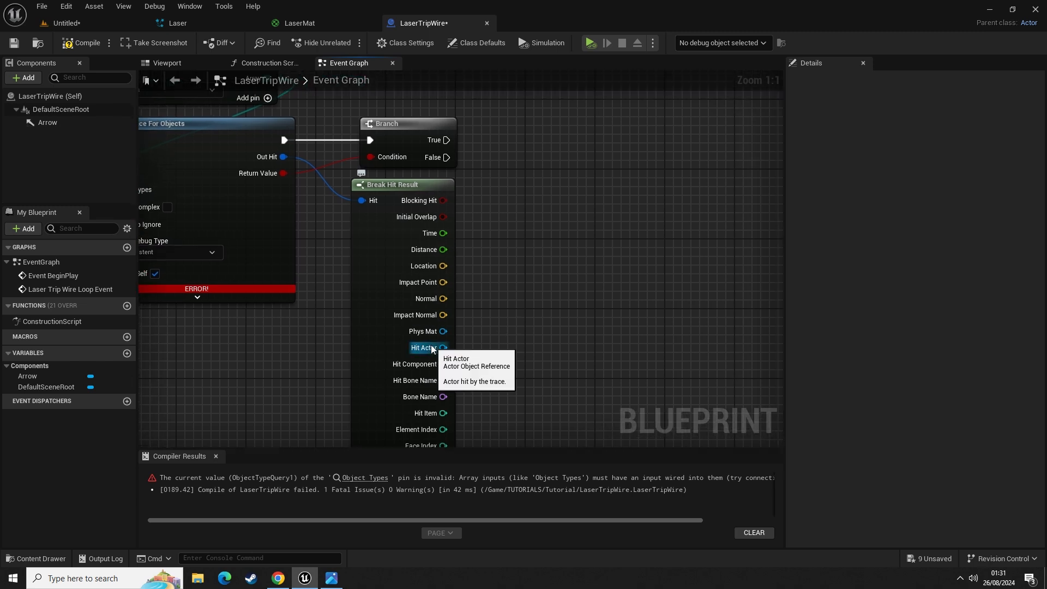
drag(432, 349, 550, 348)
text(actor)
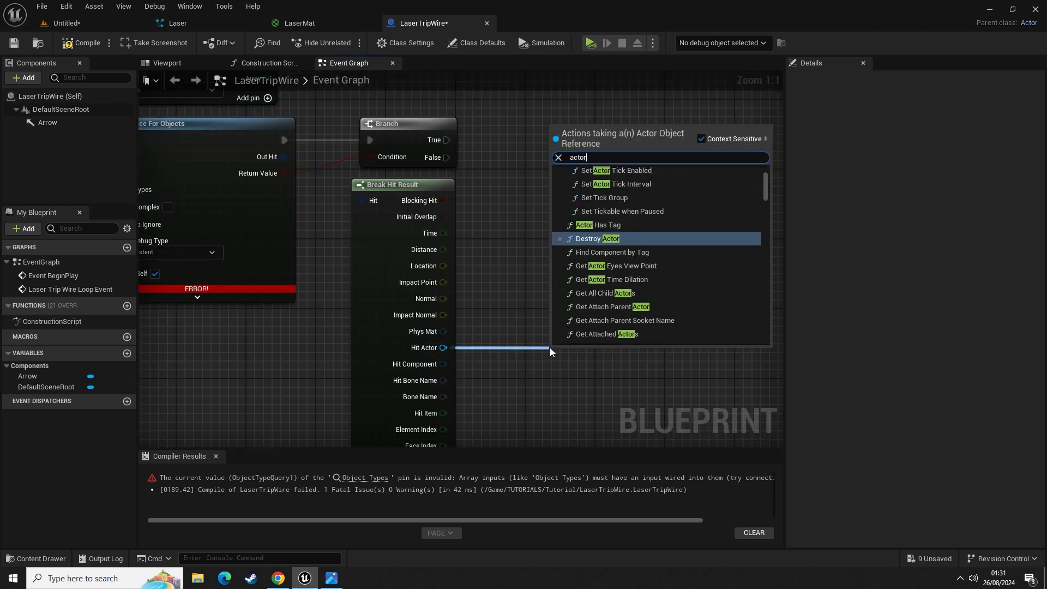
text( has tag)
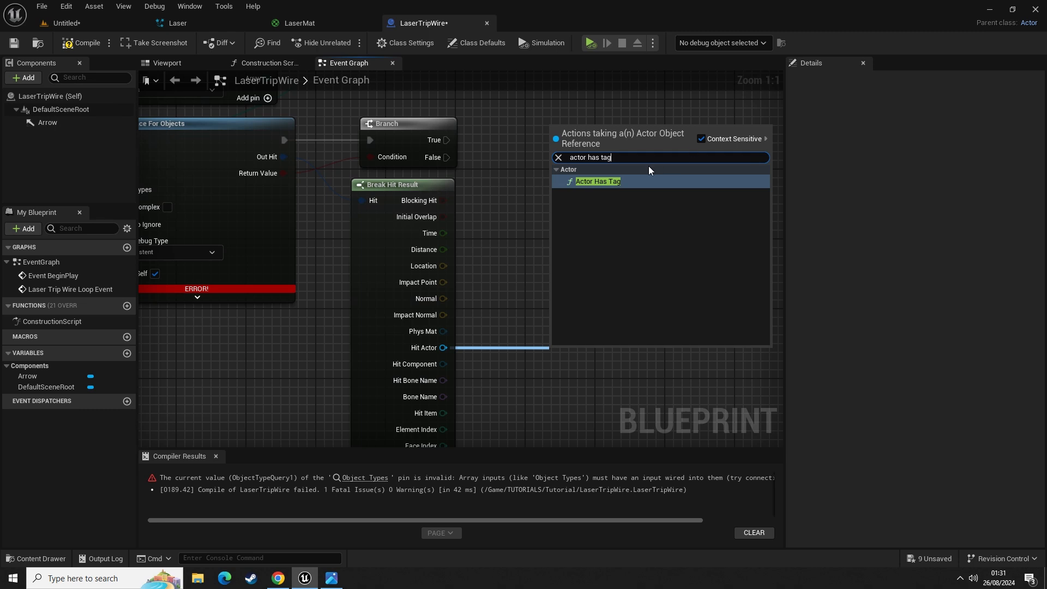
click(612, 181)
right_drag(585, 300, 545, 289)
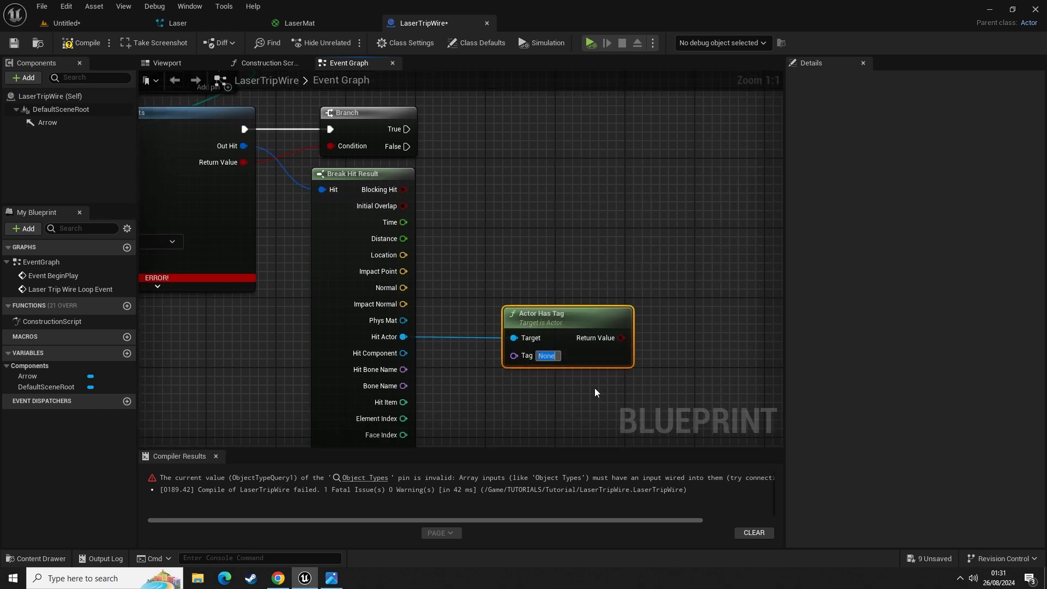
text(Player)
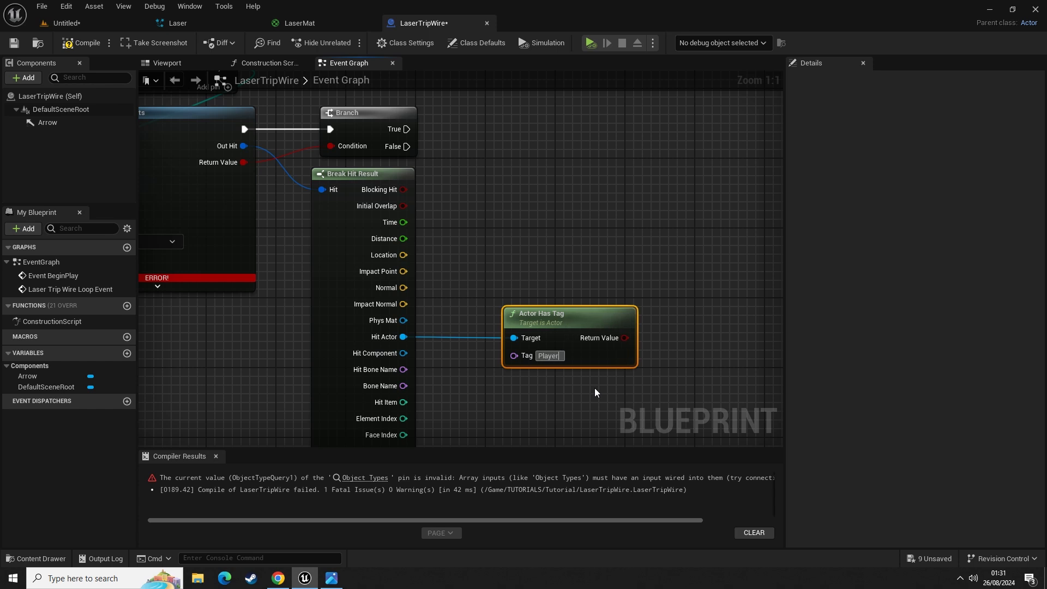
key(Return)
- Add an Is Valid node with execution pins from Hit Actor and connect the first Branch's True output to it
right_drag(596, 288, 481, 392)
right_drag(515, 301, 386, 199)
right_drag(334, 285, 431, 289)
drag(338, 331, 507, 195)
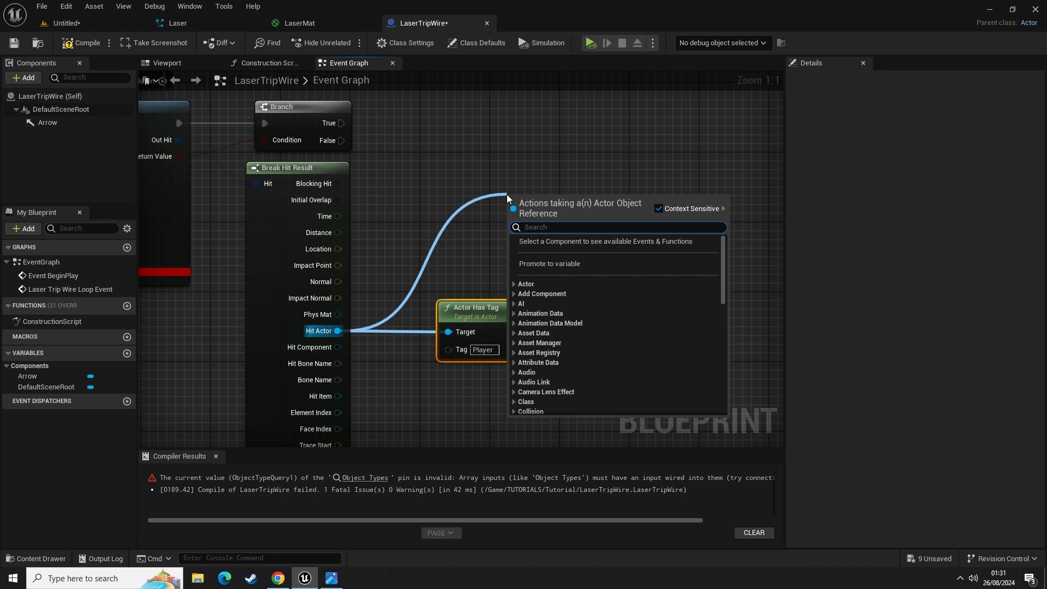
text(is valid)
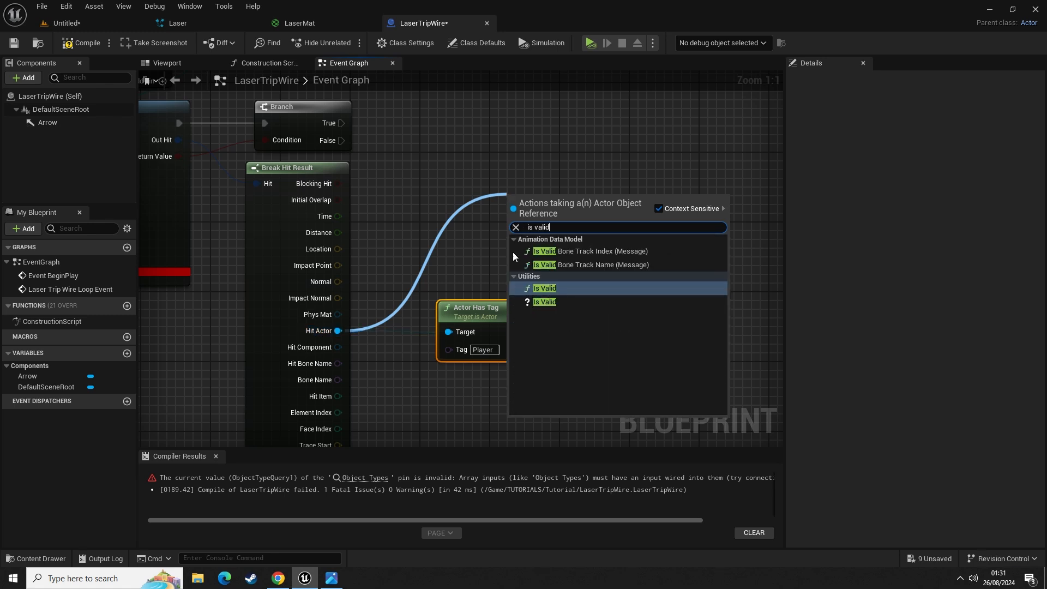
click(538, 303)
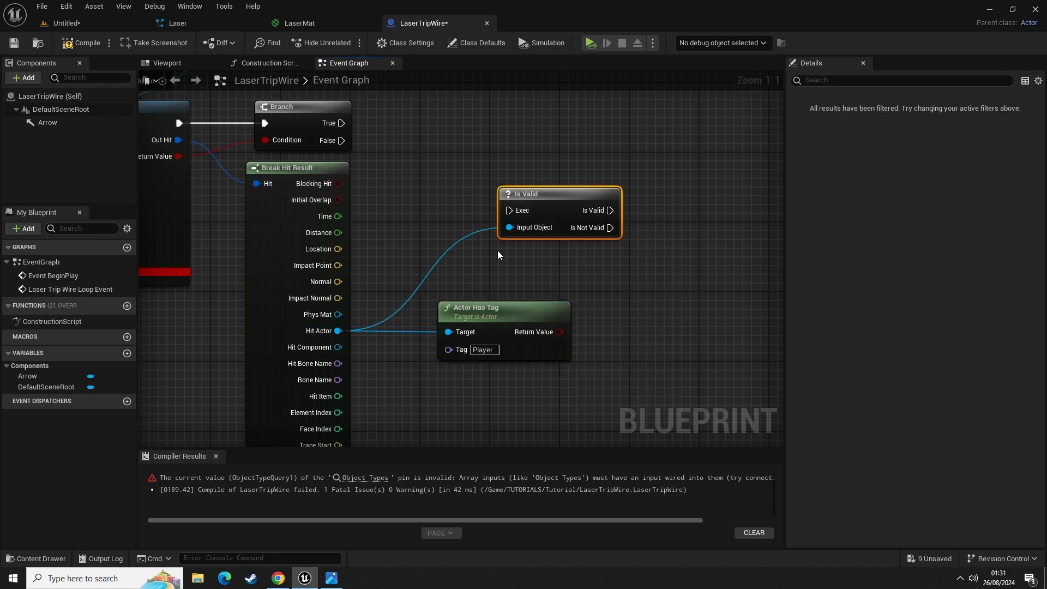
right_drag(498, 251, 495, 344)
drag(539, 293, 540, 238)
drag(339, 217, 539, 205)
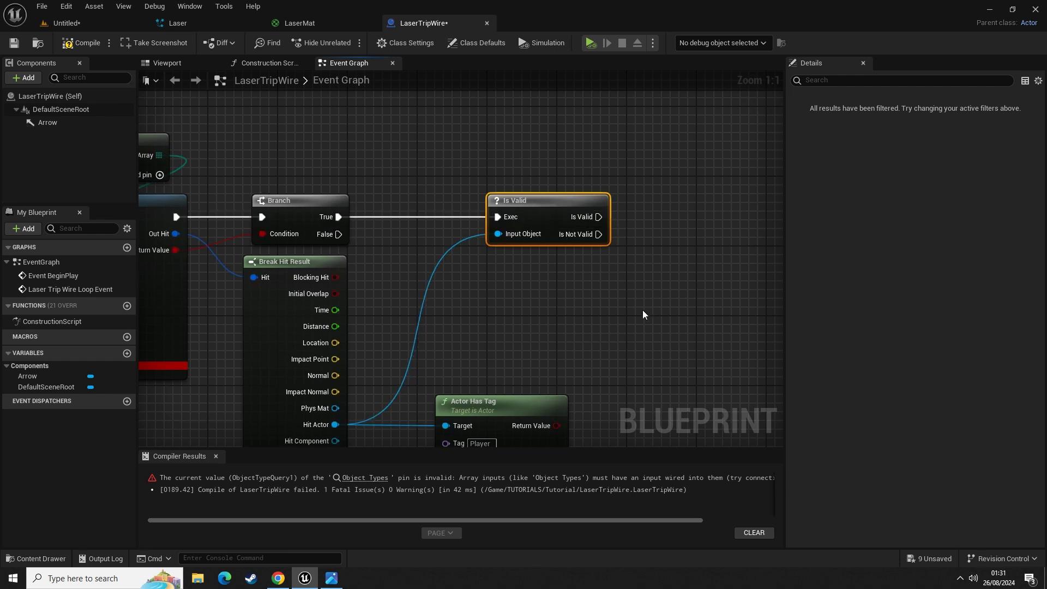
- Add a second Branch after Is Valid, run it from the Is Valid output, and feed its Condition from Actor Has Tag's Return Value
right_drag(643, 311, 425, 283)
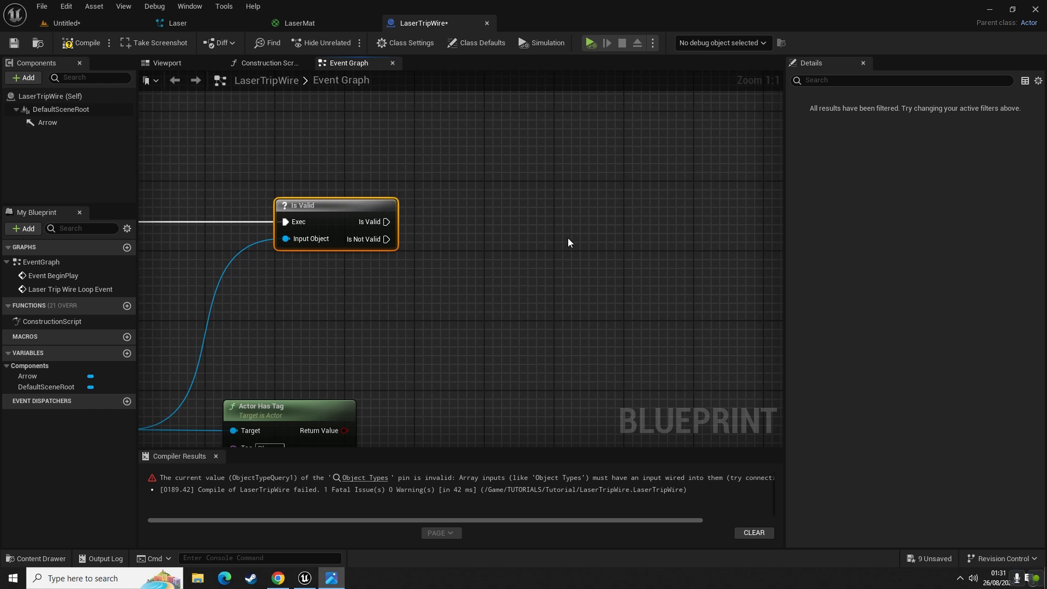
click(453, 222)
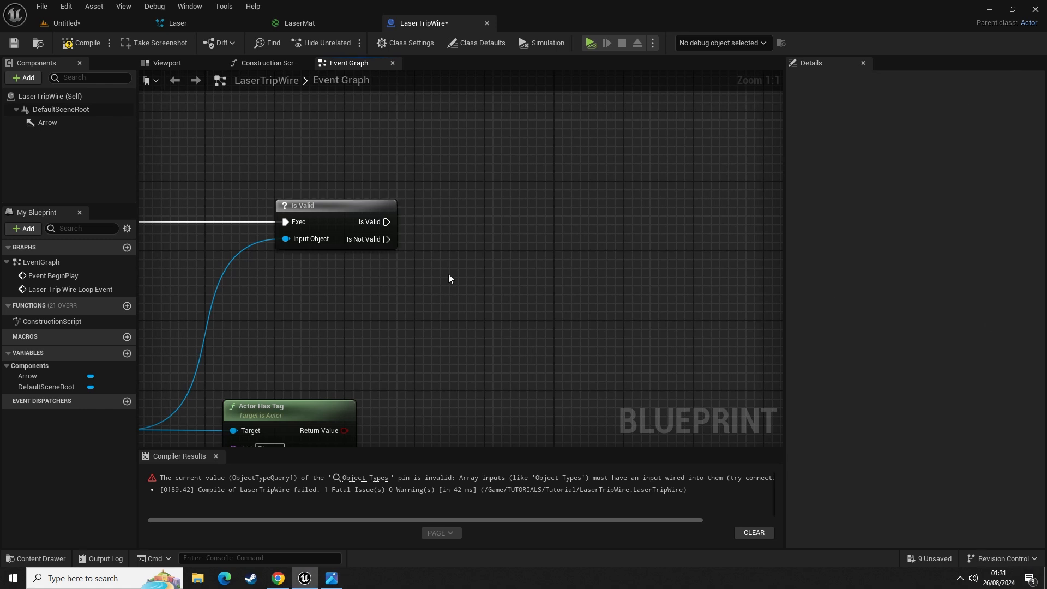
right_drag(445, 232, 503, 268)
click(518, 228)
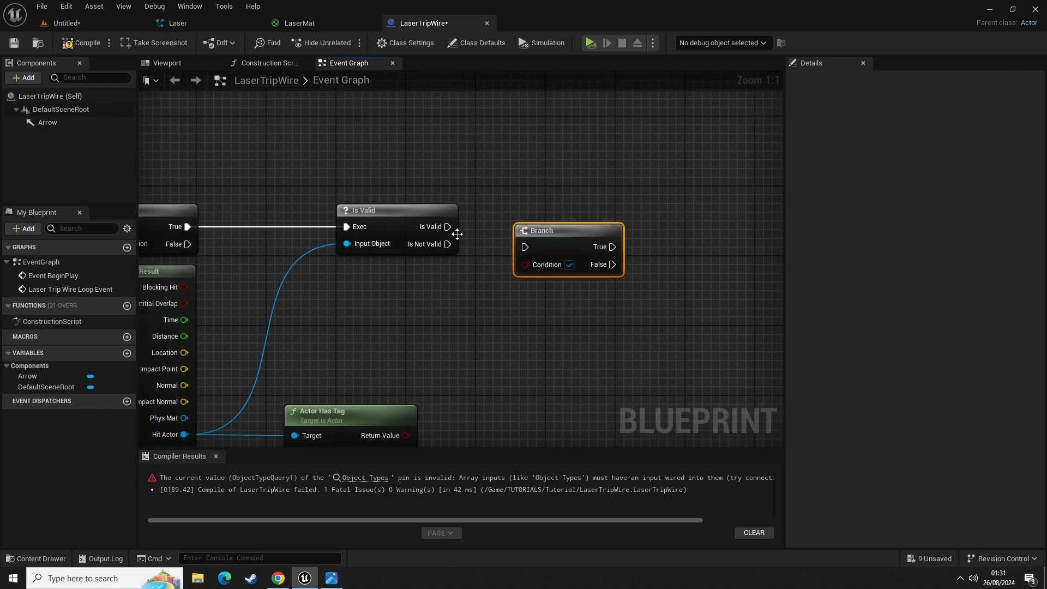
drag(448, 226, 571, 223)
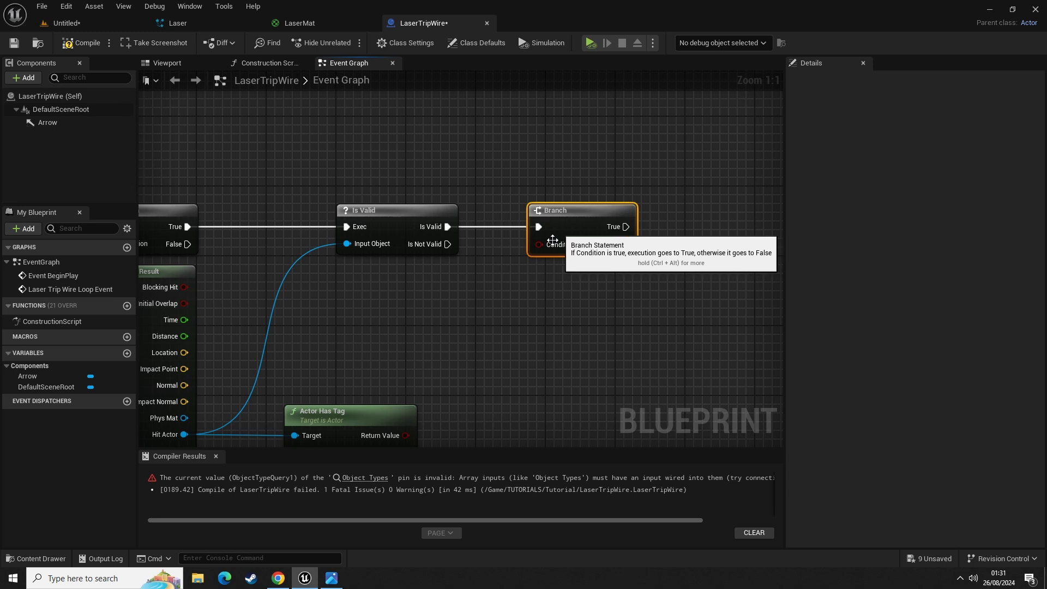
click(526, 281)
drag(407, 434, 540, 225)
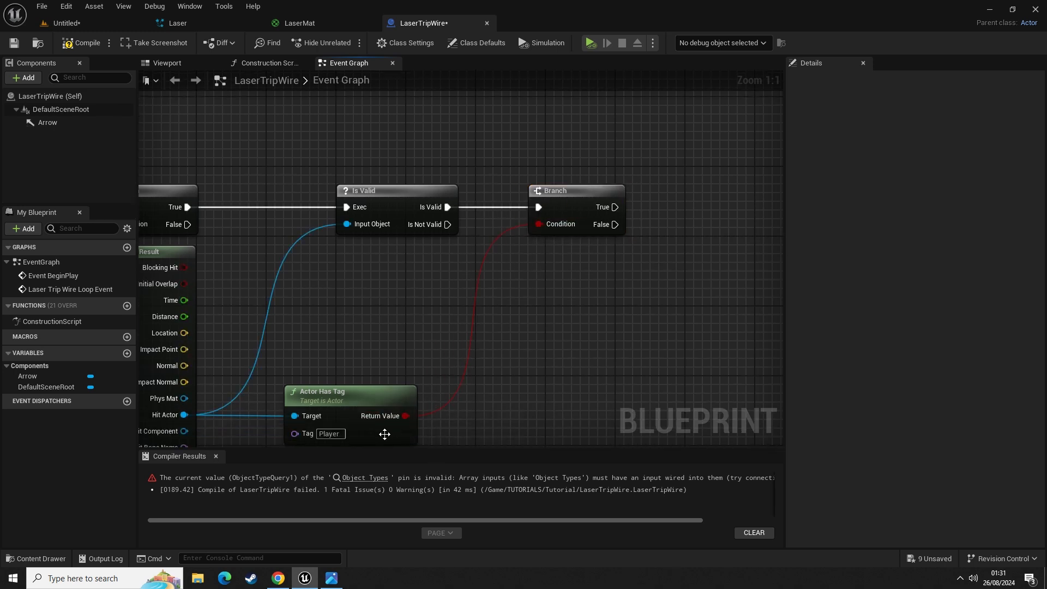
- Turn off Ignore Self on the Line Trace For Objects node and compile the blueprint
scroll(629, 292, down, 5)
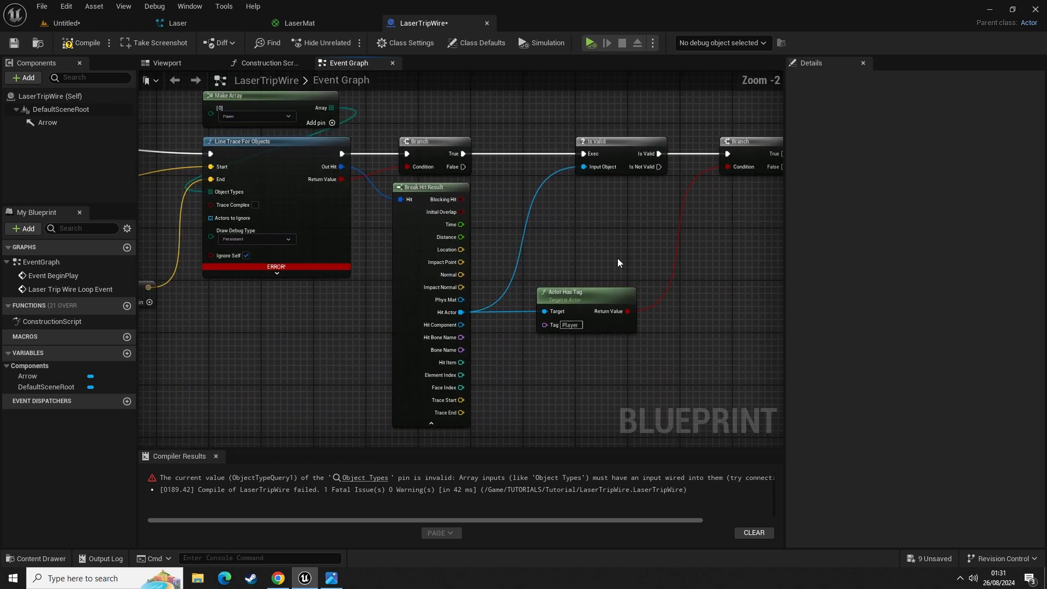
mouse_move(512, 328)
right_down()
mouse_move(650, 329)
mouse_move(600, 309)
right_up()
scroll(568, 304, up, 2)
right_drag(452, 346, 581, 355)
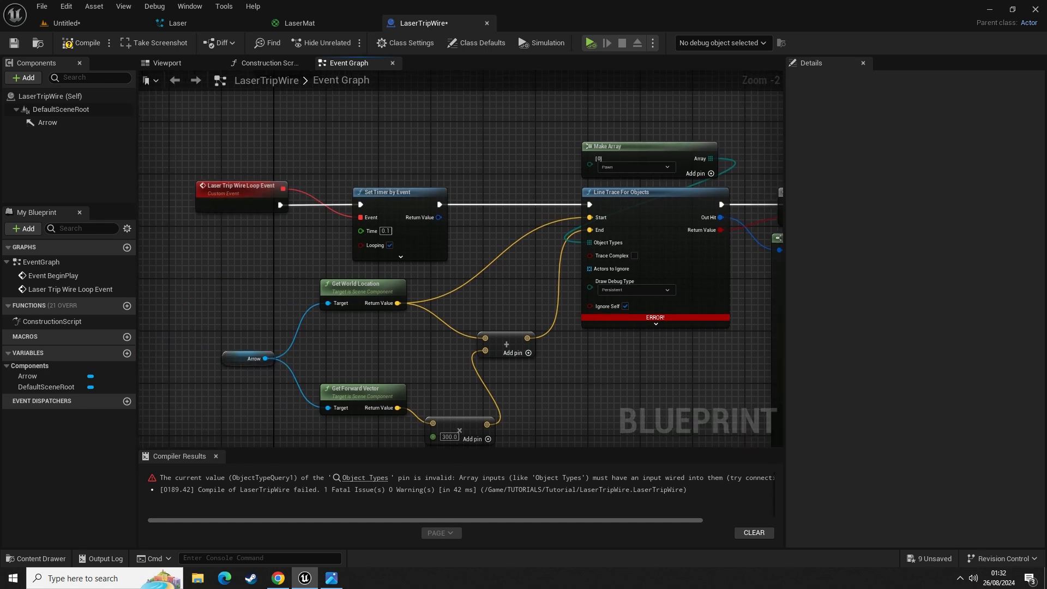
key(alt+Tab)
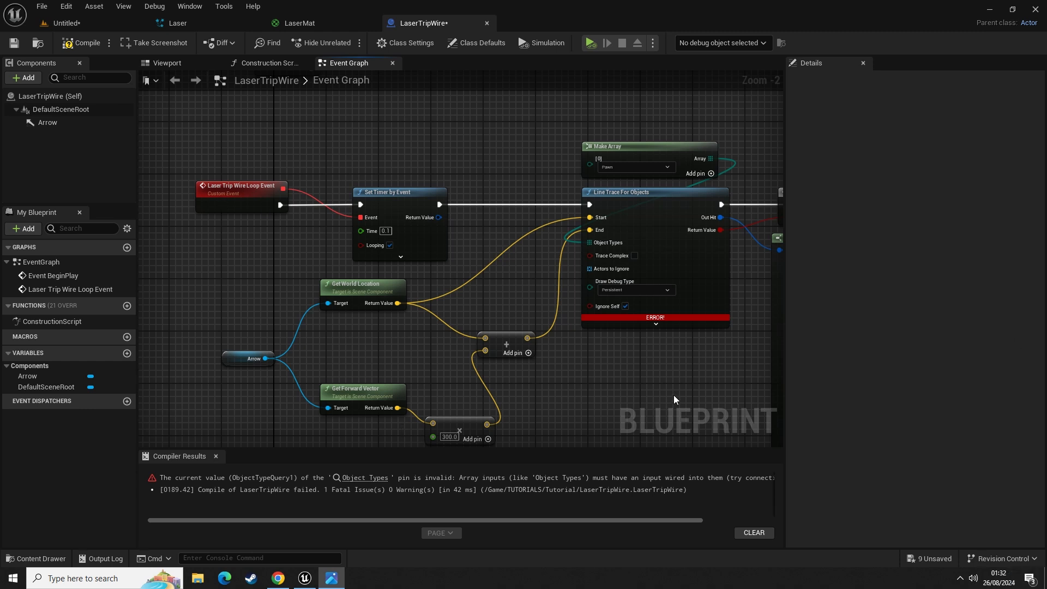
right_drag(673, 394, 573, 370)
click(526, 282)
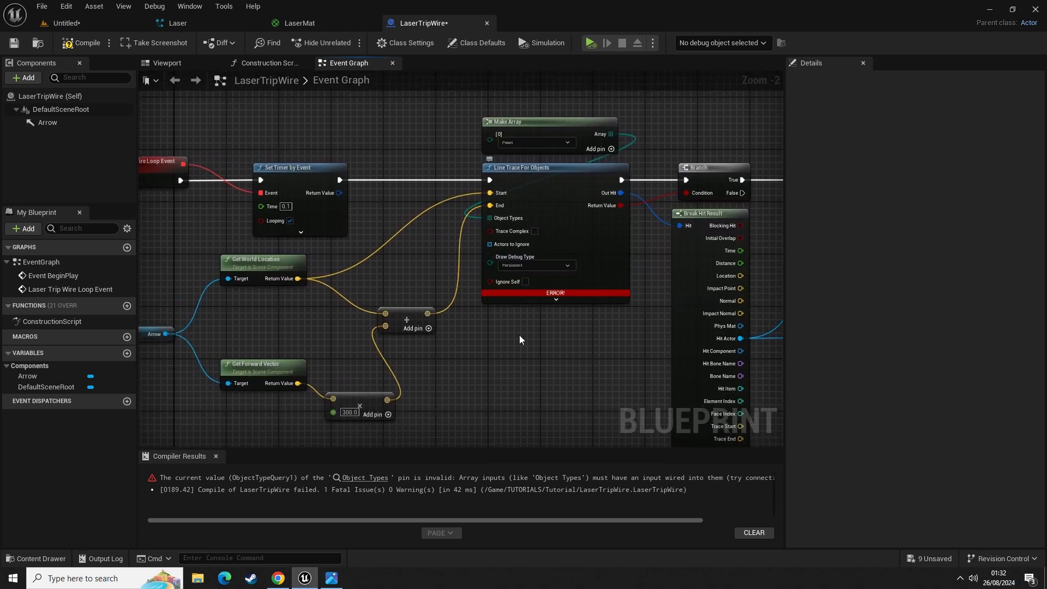
click(82, 43)
- Review the line trace setup, its Make Array input and the loop event feeding the timer
right_drag(406, 275, 467, 286)
drag(559, 100, 651, 342)
click(603, 329)
drag(525, 99, 692, 154)
click(478, 292)
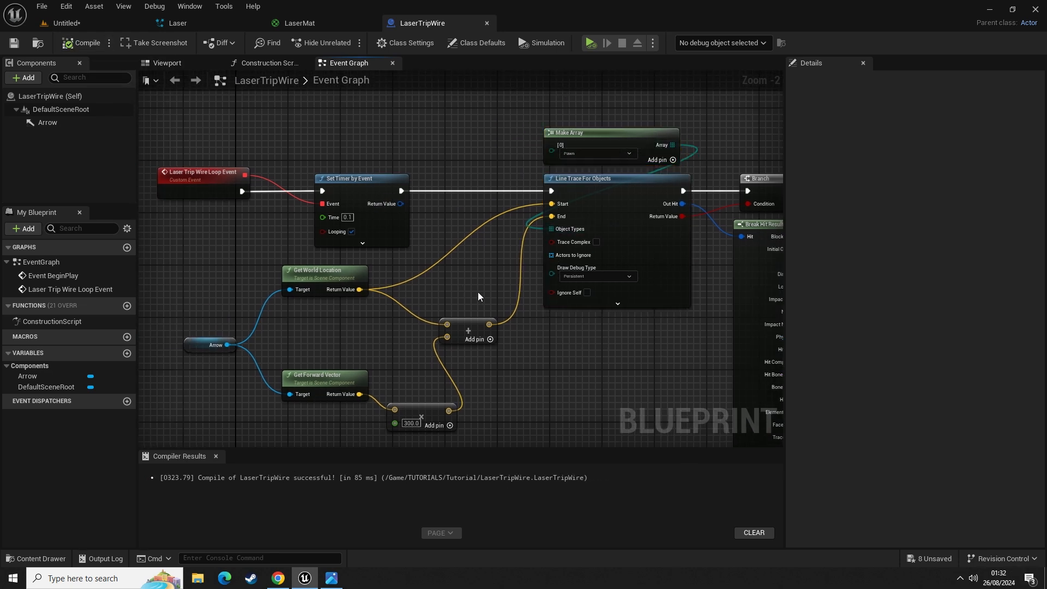
right_drag(381, 293, 546, 278)
drag(289, 124, 414, 228)
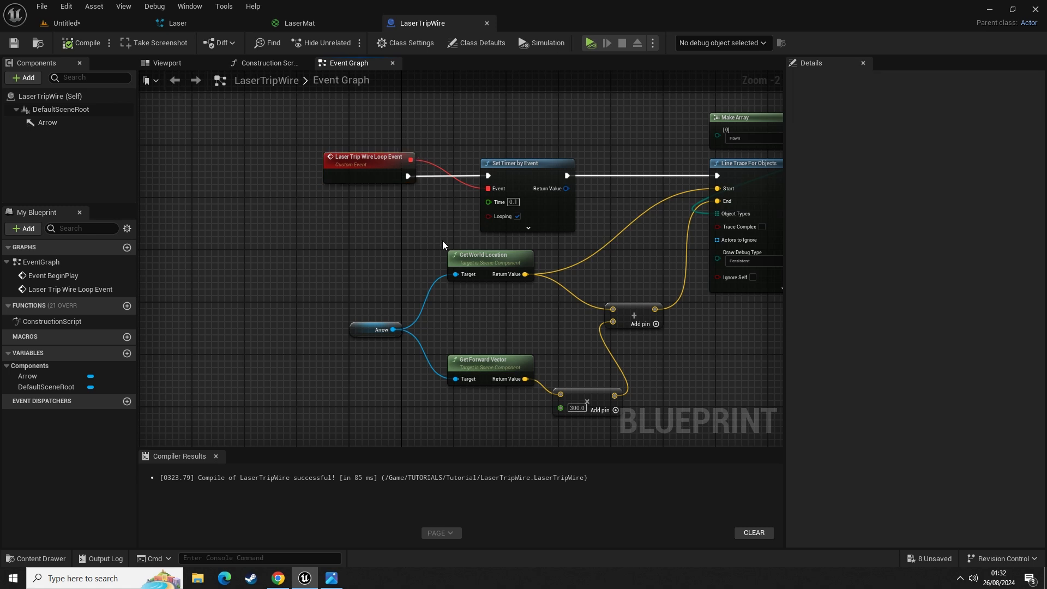
right_drag(443, 240, 294, 214)
click(419, 203)
- Collapse the Break Hit Result node's unused pins and move Actor Has Tag up beneath Is Valid
right_drag(646, 301, 399, 353)
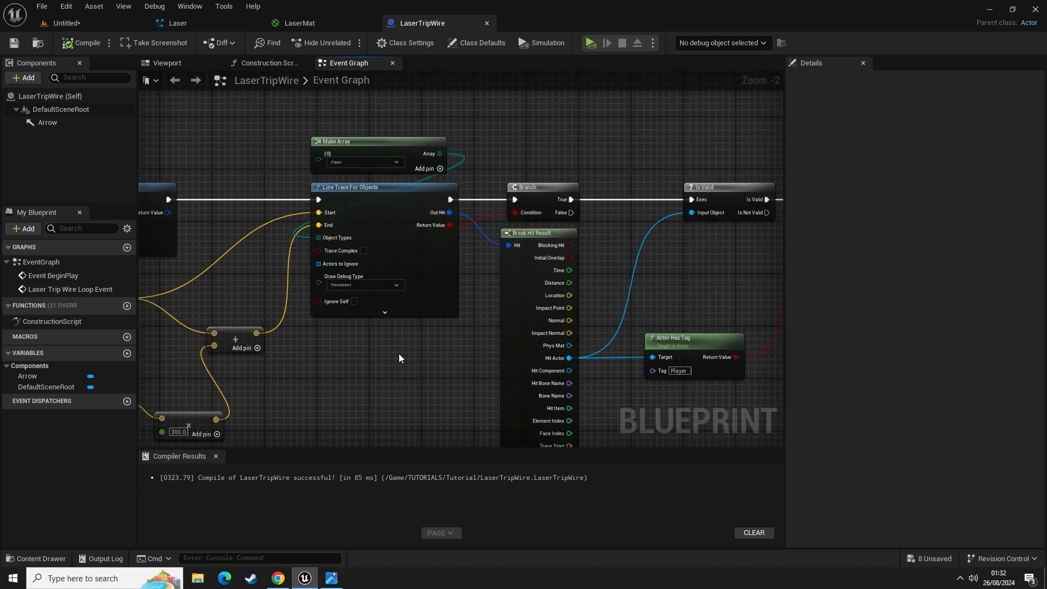
mouse_move(644, 368)
right_down()
mouse_move(489, 255)
mouse_move(389, 356)
right_up()
click(388, 359)
drag(430, 361, 470, 276)
click(368, 272)
- Nudge the Make Array node upward and straighten the connections between the loop event, timer and line trace
right_drag(294, 200, 675, 222)
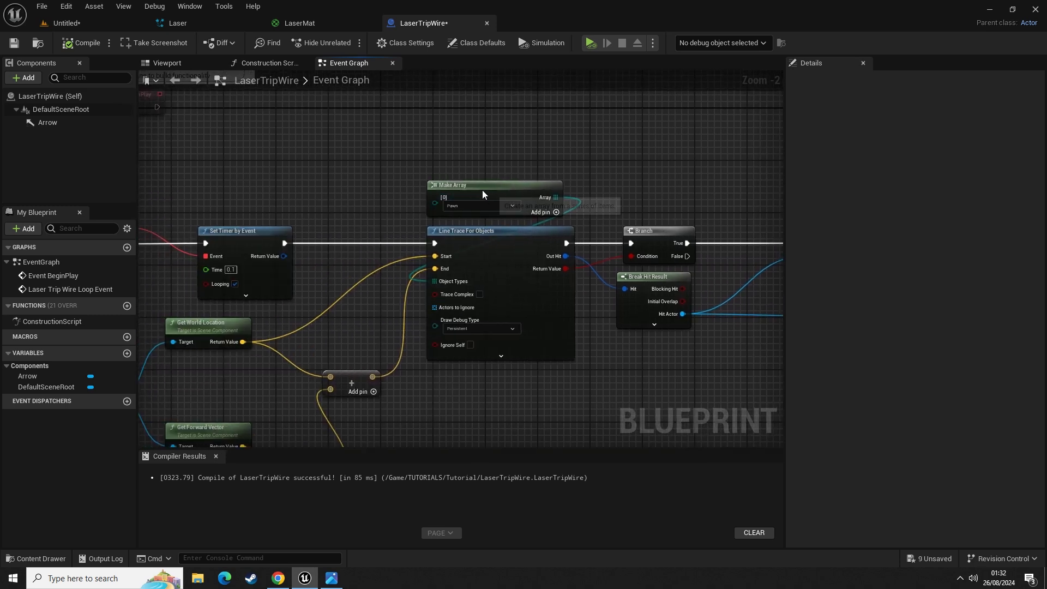
drag(482, 190, 481, 183)
click(470, 200)
right_drag(317, 244, 629, 202)
drag(344, 160, 632, 236)
key(q)
click(641, 244)
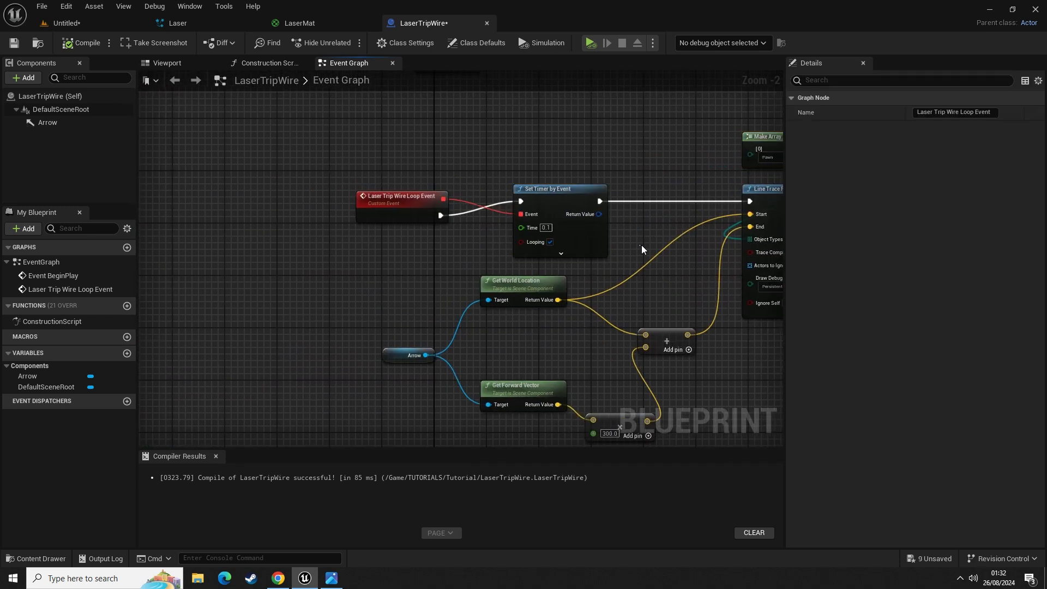
- Straighten the connections between the Arrow, Get World Location and vector add nodes
right_drag(598, 312, 533, 208)
drag(314, 191, 615, 249)
key(q)
drag(468, 178, 468, 190)
click(625, 241)
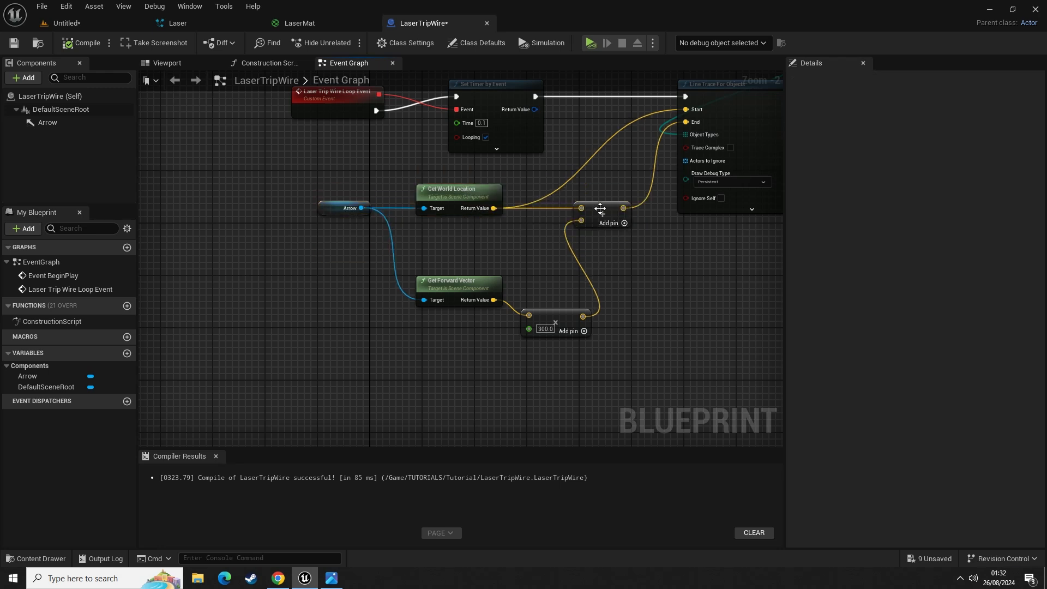
- Add a reroute point on the wire into Start, then straighten Get Forward Vector with the multiply node and move both closer
double_click(579, 175)
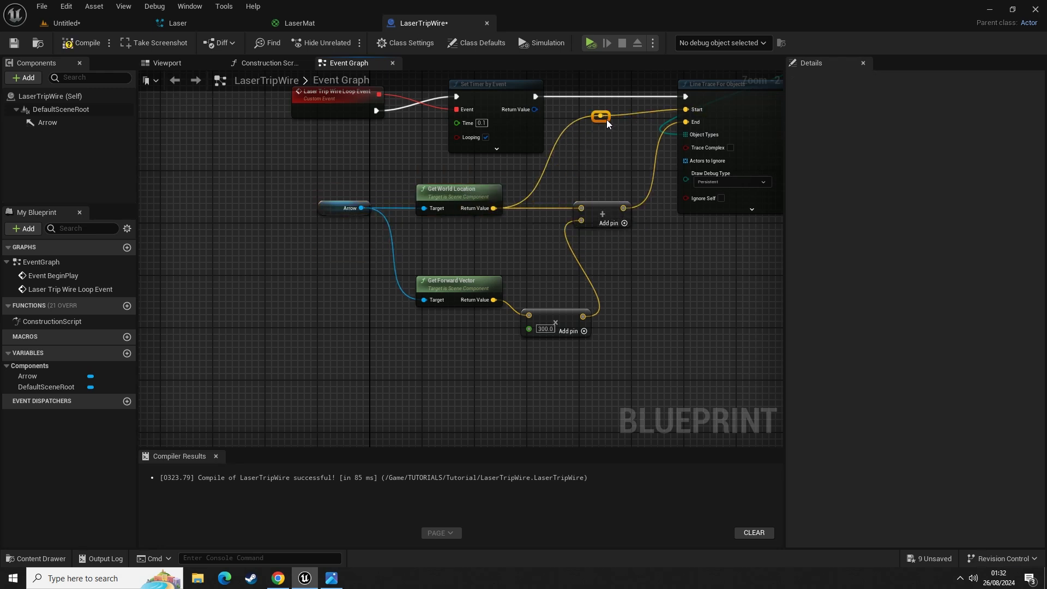
click(598, 164)
right_drag(600, 179, 534, 171)
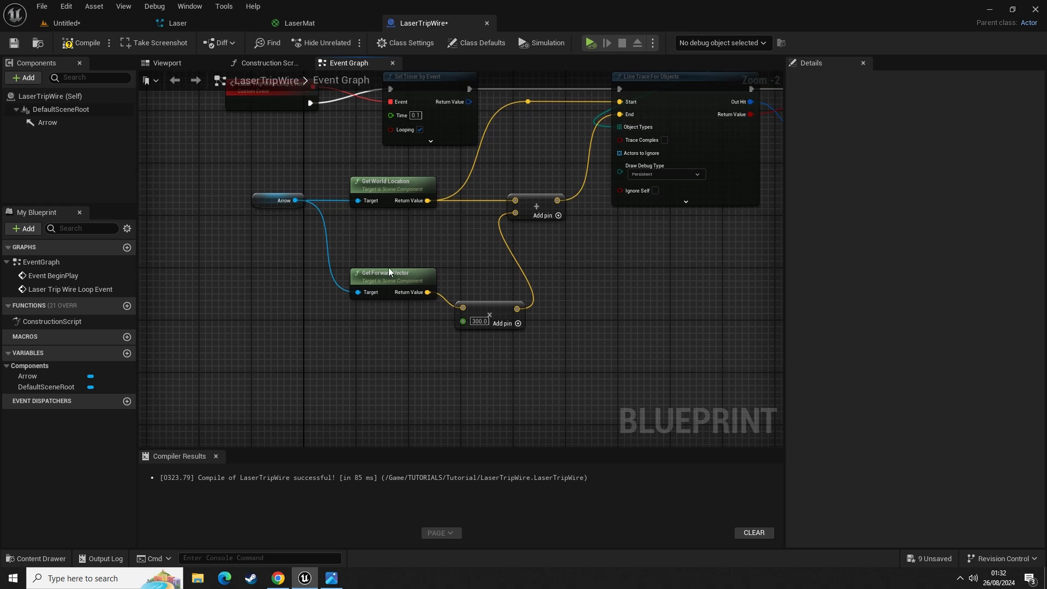
key(q)
drag(376, 259, 448, 255)
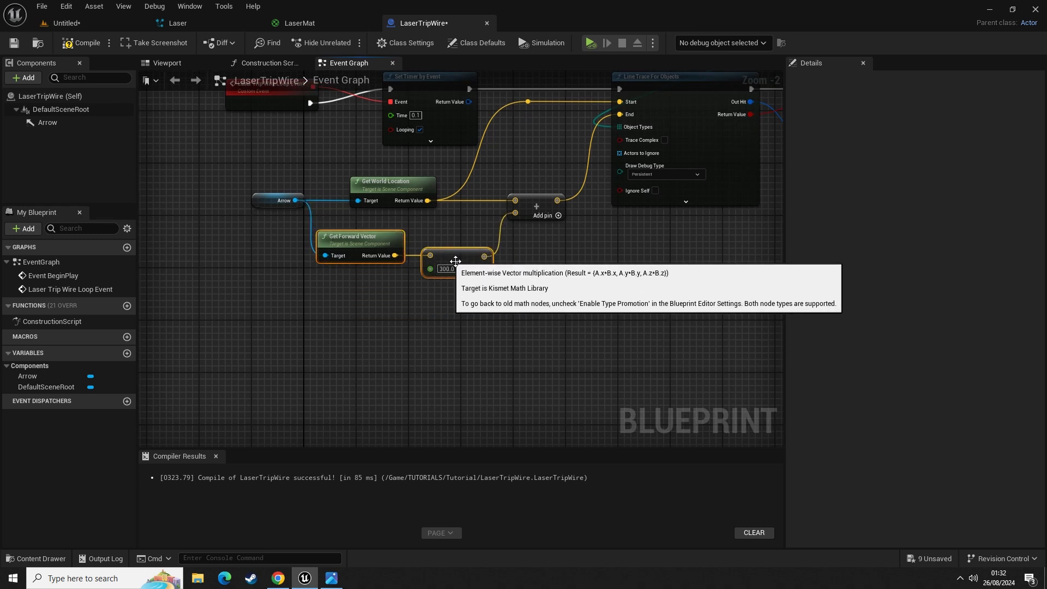
click(606, 257)
- Add a Play Sound at Location node from the second Branch's True output and line it up with the Branch
mouse_move(612, 257)
right_down()
mouse_move(579, 378)
mouse_move(317, 347)
right_up()
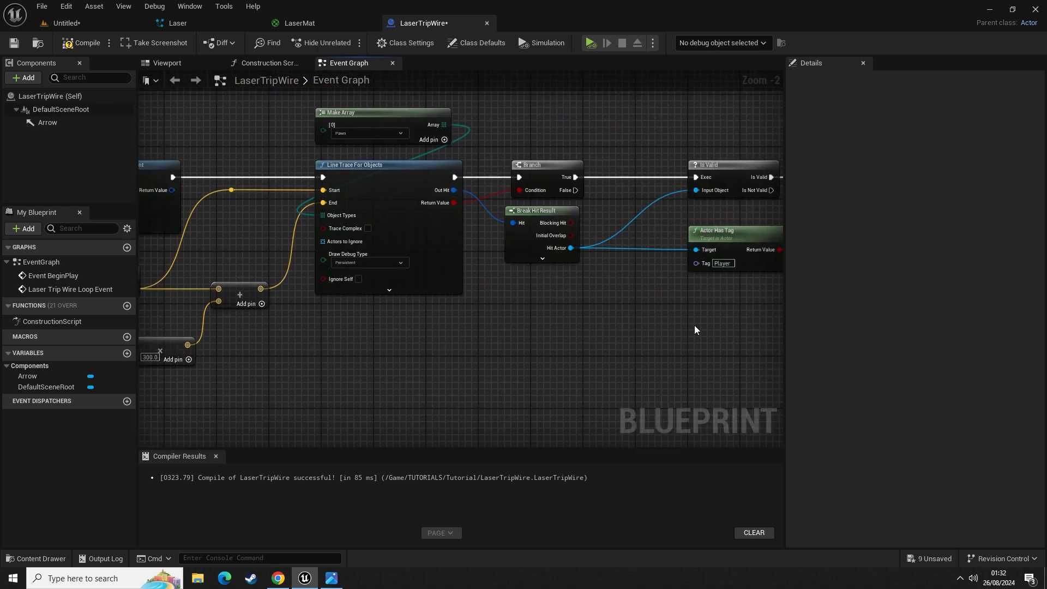
right_drag(696, 326, 326, 345)
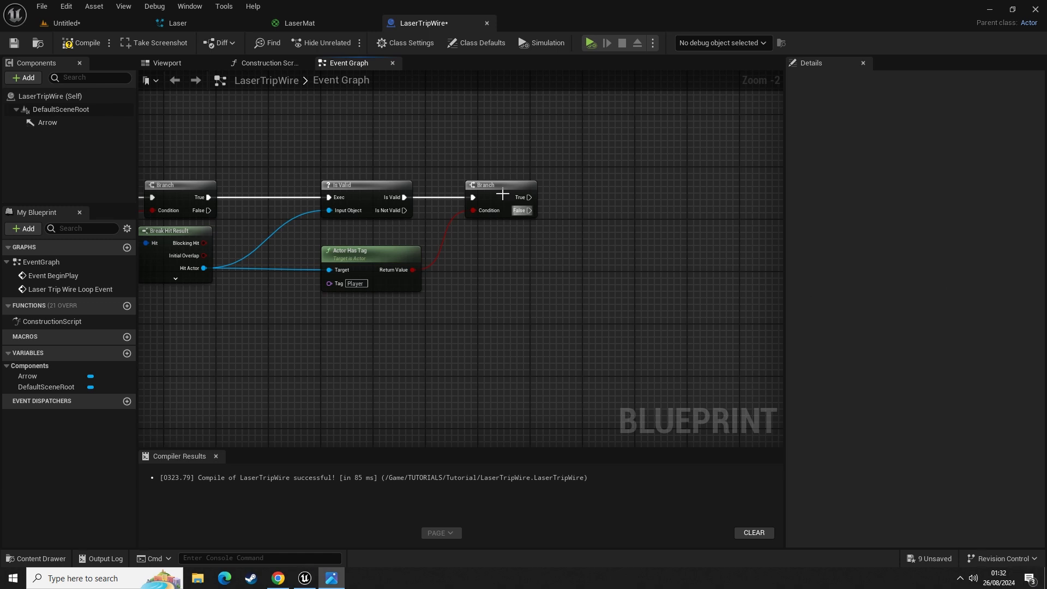
right_drag(641, 238, 574, 276)
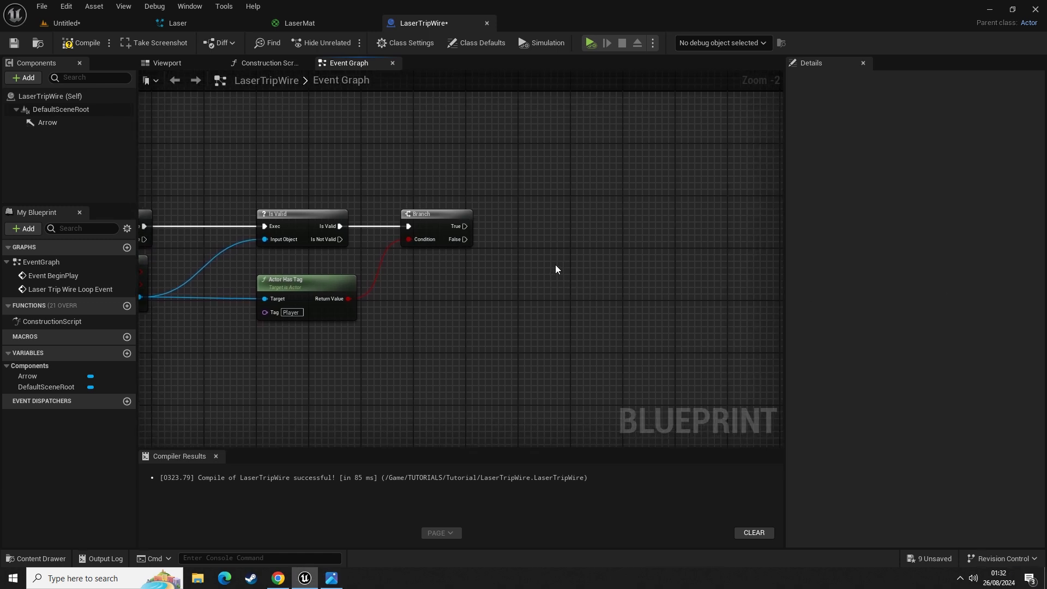
drag(464, 226, 530, 226)
text(play)
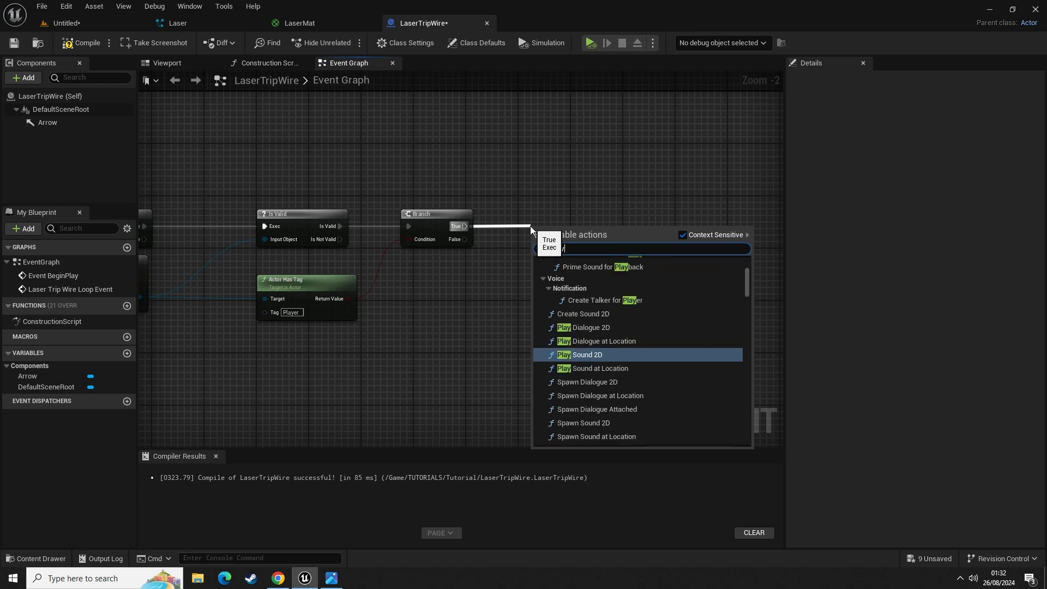
click(620, 368)
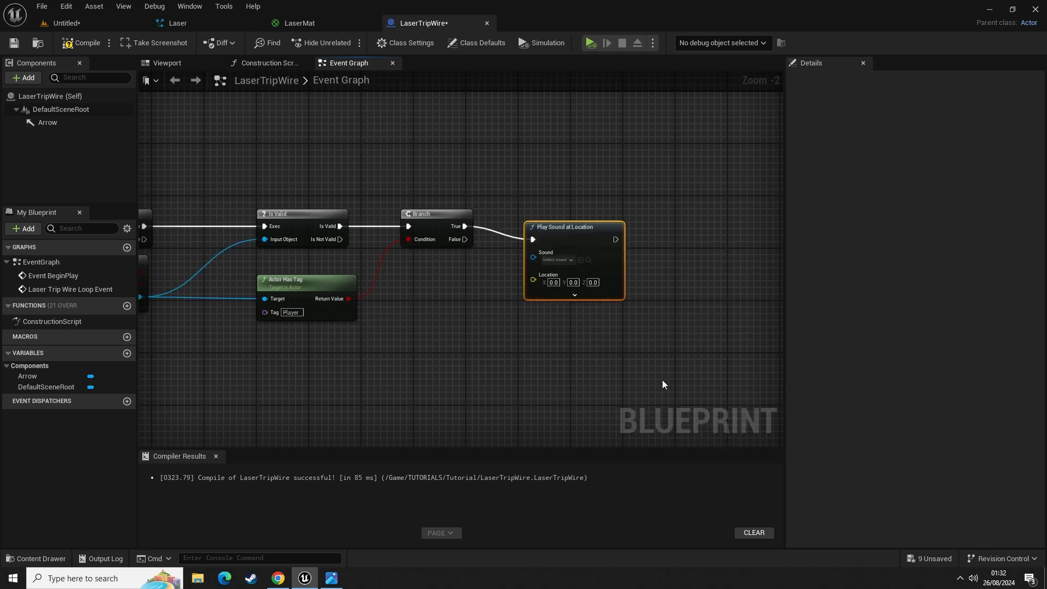
drag(547, 244, 570, 217)
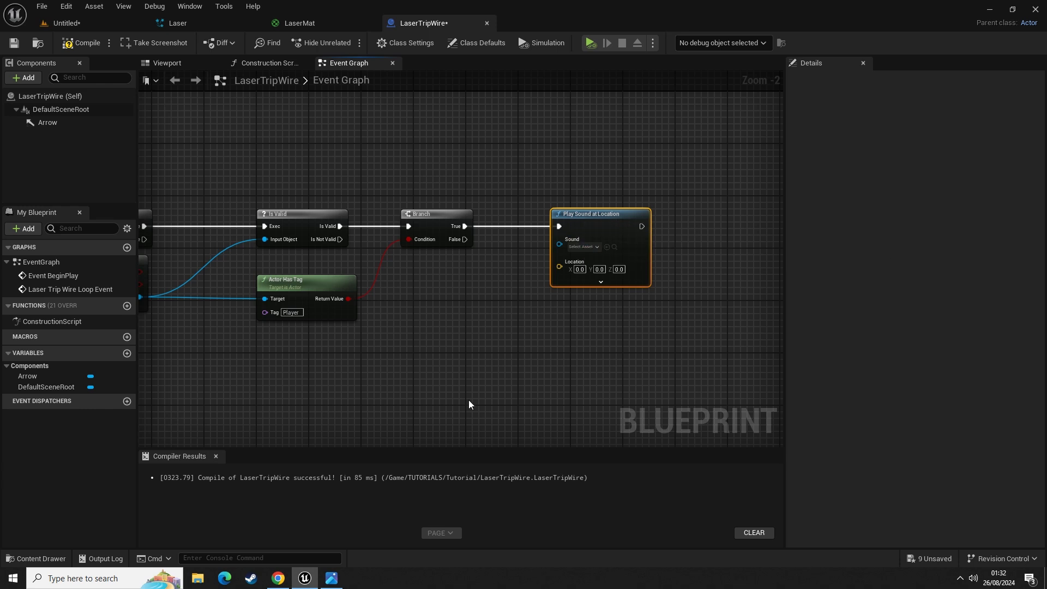
- Wire the world location from the reroute point near Start into the Play Sound at Location node's Location
right_drag(368, 334, 715, 343)
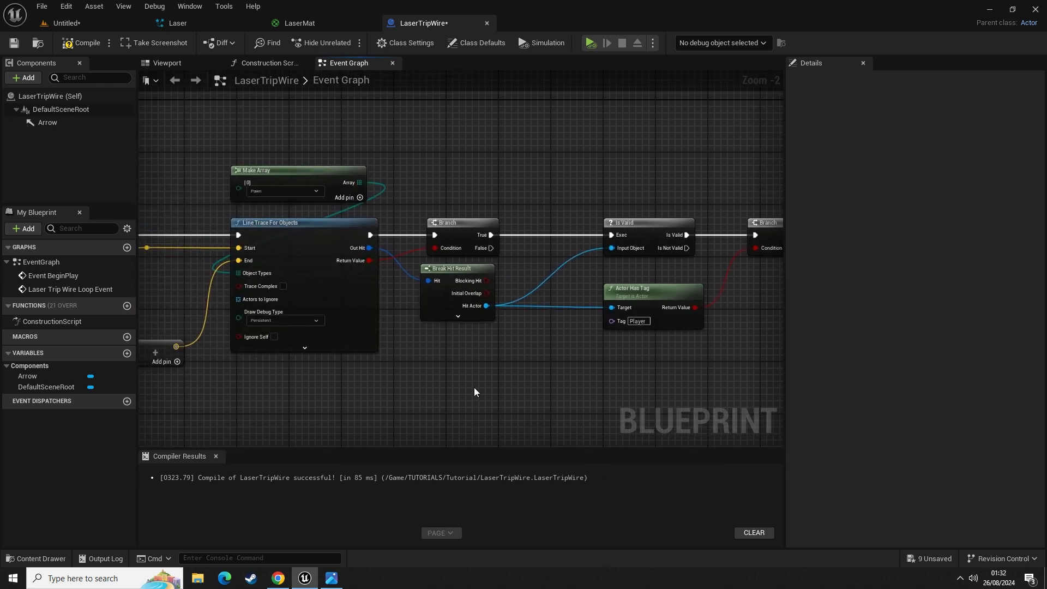
right_drag(475, 392, 781, 341)
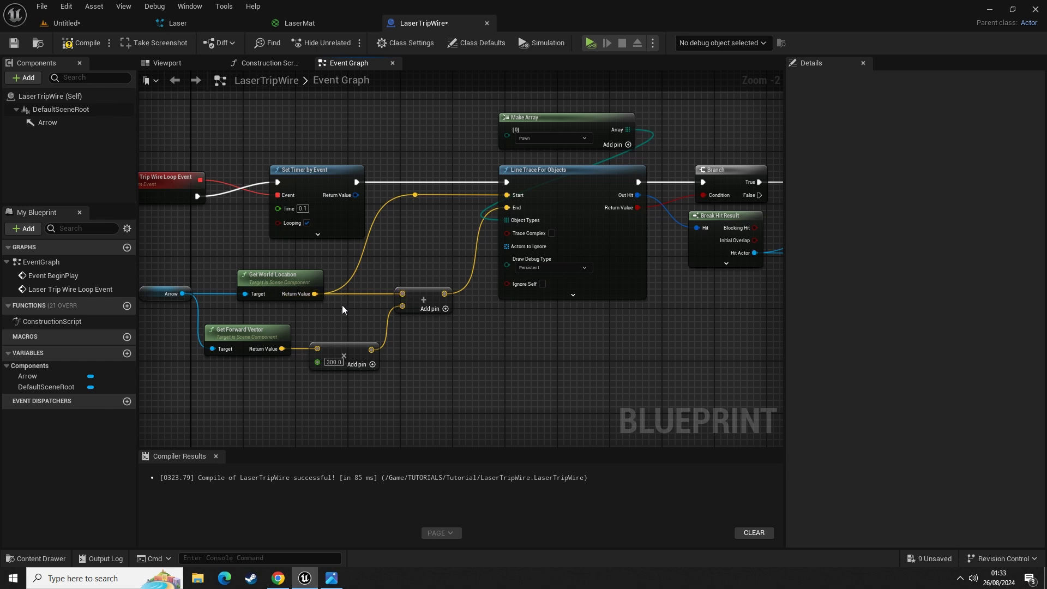
mouse_move(416, 195)
mouse_down()
mouse_move(789, 186)
mouse_move(692, 209)
mouse_move(561, 211)
mouse_move(574, 224)
mouse_move(542, 137)
mouse_move(521, 130)
mouse_up()
double_click(538, 217)
right_drag(246, 202, 682, 221)
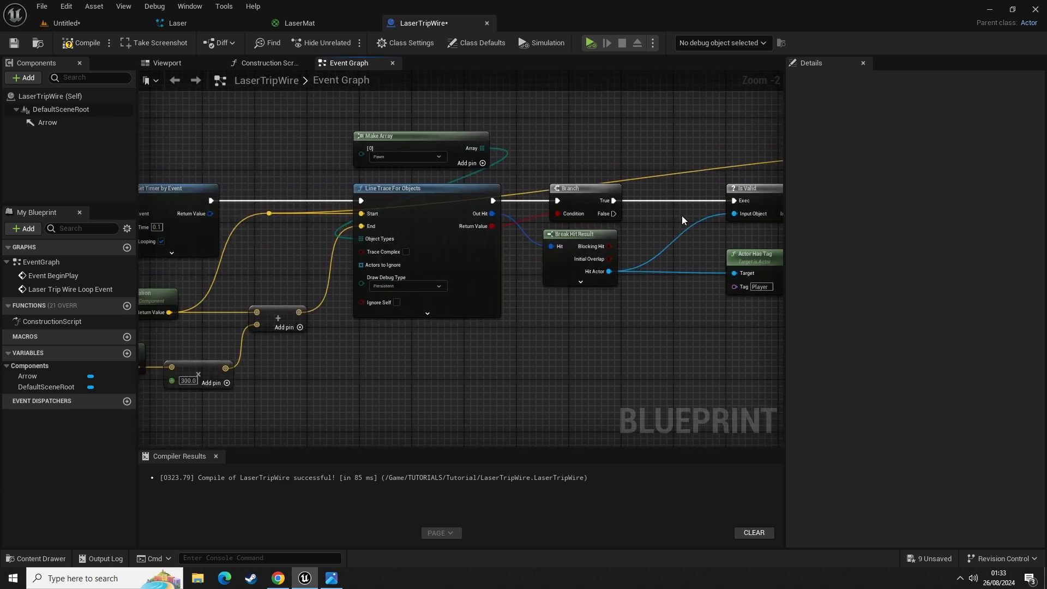
- Route the Location wire above the other nodes with reroute points at both ends and straighten it
double_click(650, 176)
drag(649, 177, 299, 125)
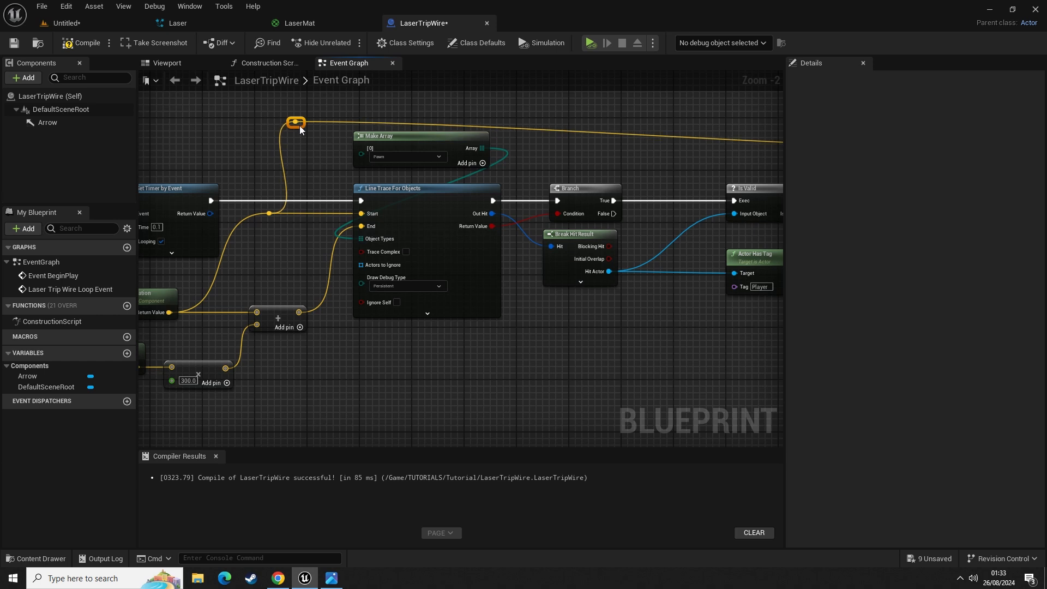
right_drag(680, 139, 231, 174)
drag(454, 152, 525, 190)
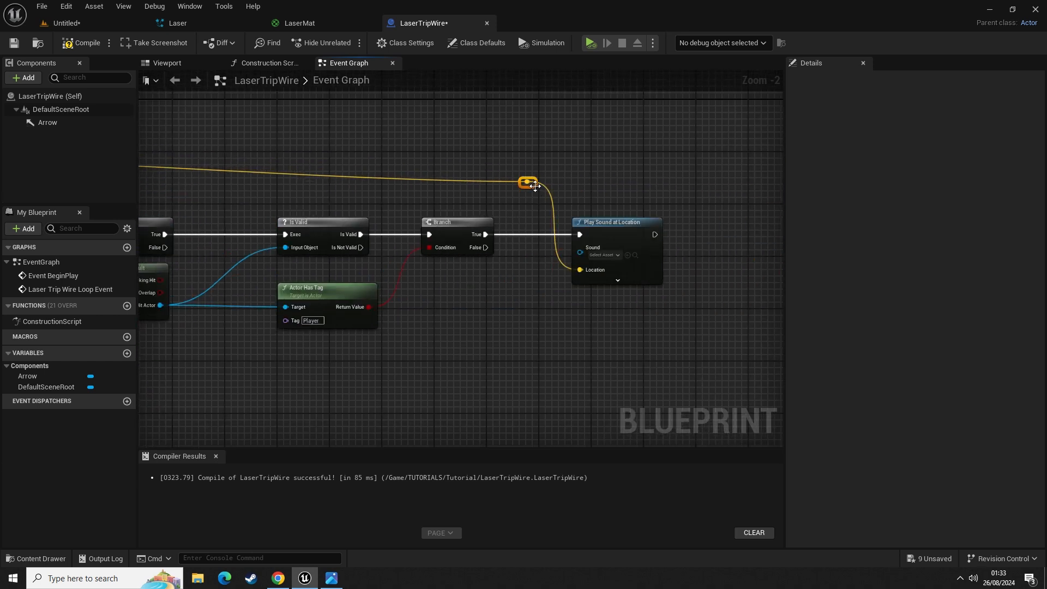
scroll(644, 244, down, 3)
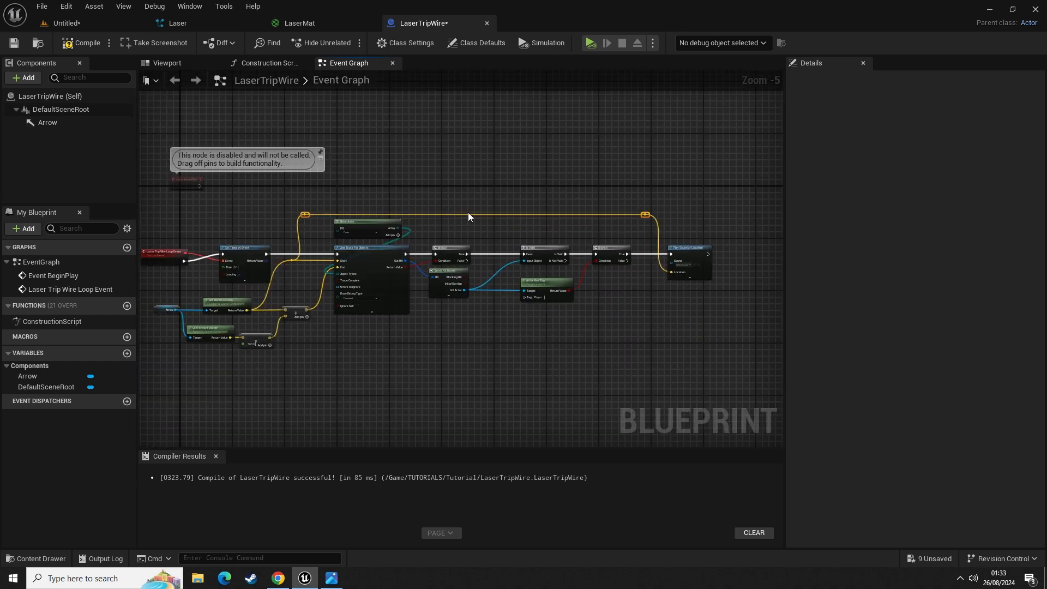
scroll(579, 328, up, 2)
right_drag(646, 340, 442, 291)
scroll(529, 266, up, 3)
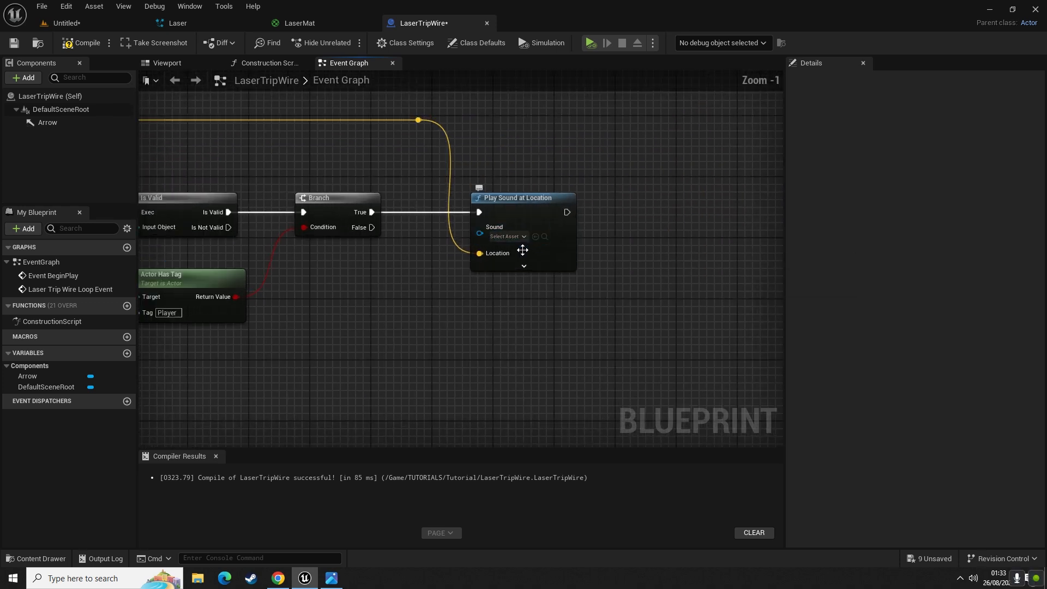
- Search the sound assets for beep and assign the Beeps Appliance Electric Stove sound wave to Play Sound at Location
click(513, 234)
text(be)
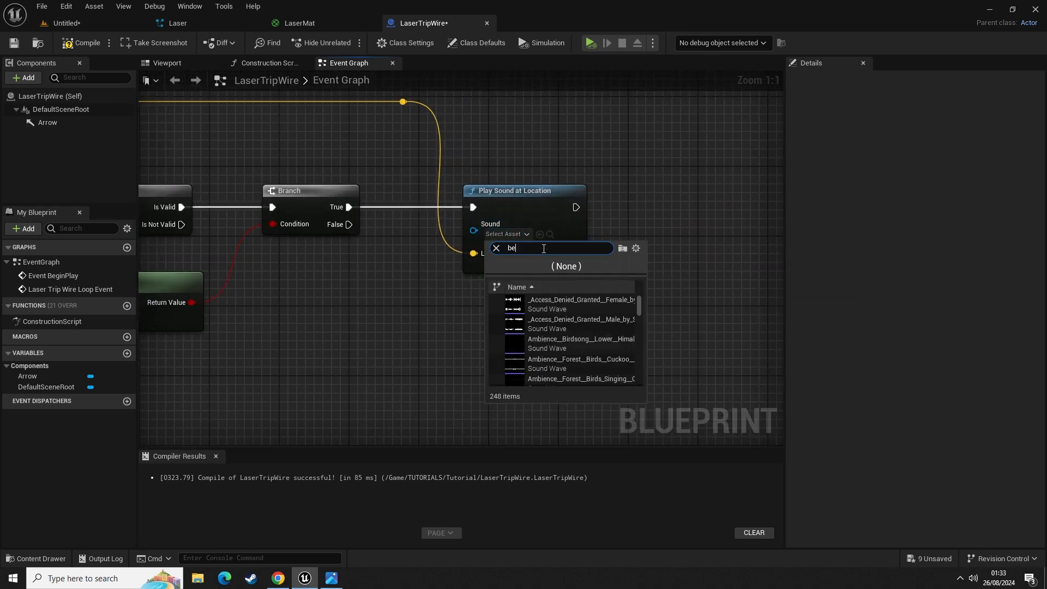
text(ep)
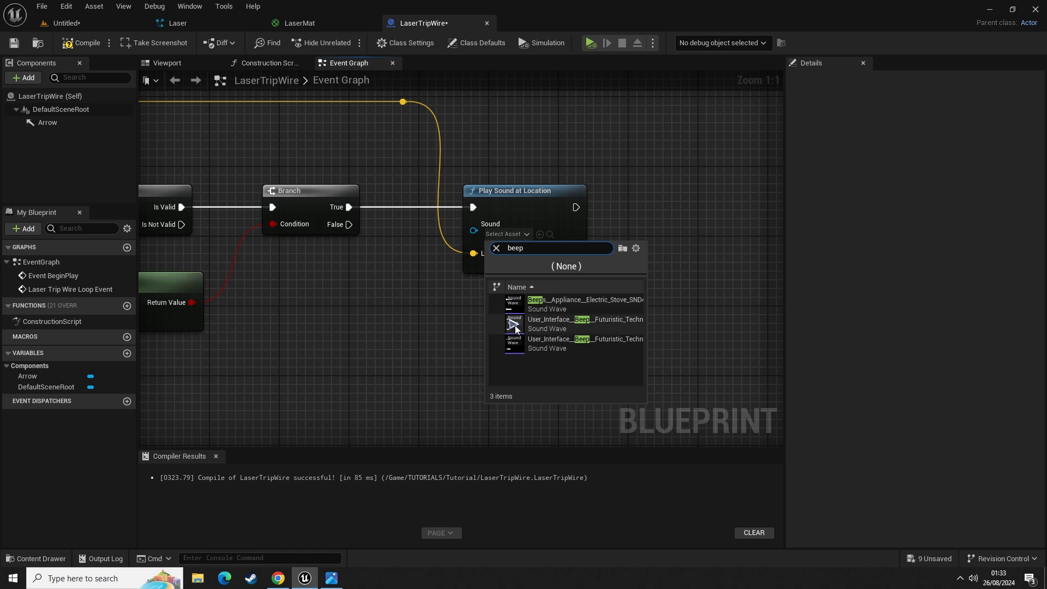
click(562, 306)
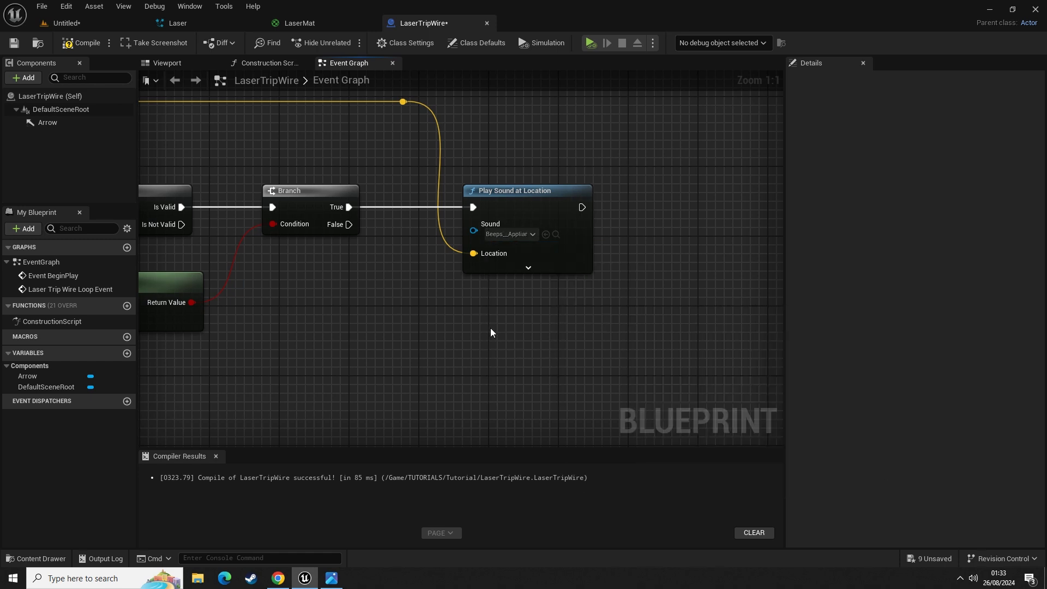
- Review the tripwire logic from the Play Sound at Location node back to the Set Timer by Event node
scroll(497, 324, down, 3)
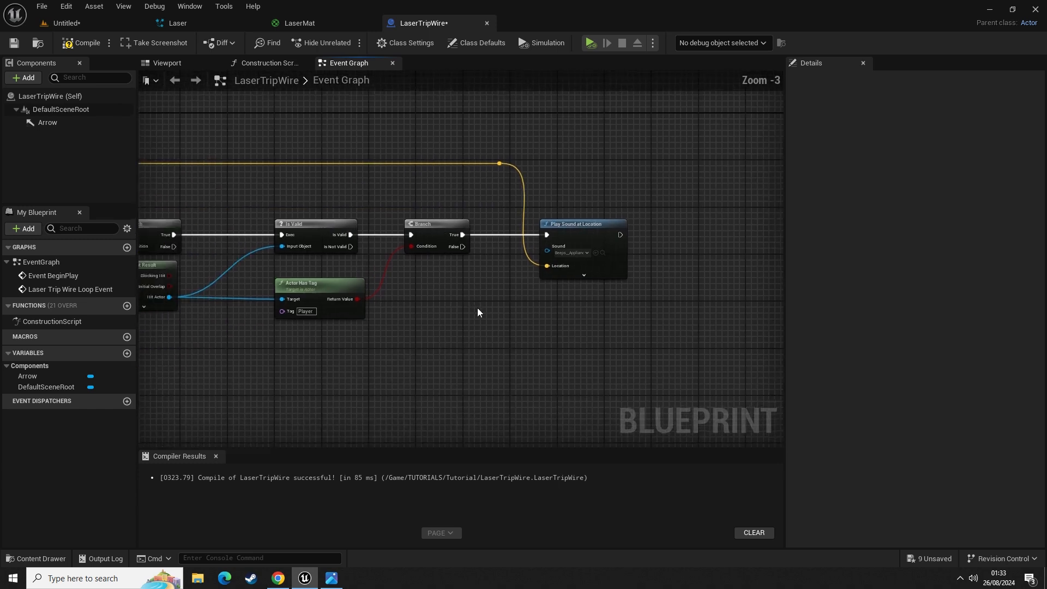
drag(518, 144, 678, 331)
click(696, 338)
right_drag(696, 338, 598, 350)
right_drag(377, 373, 554, 368)
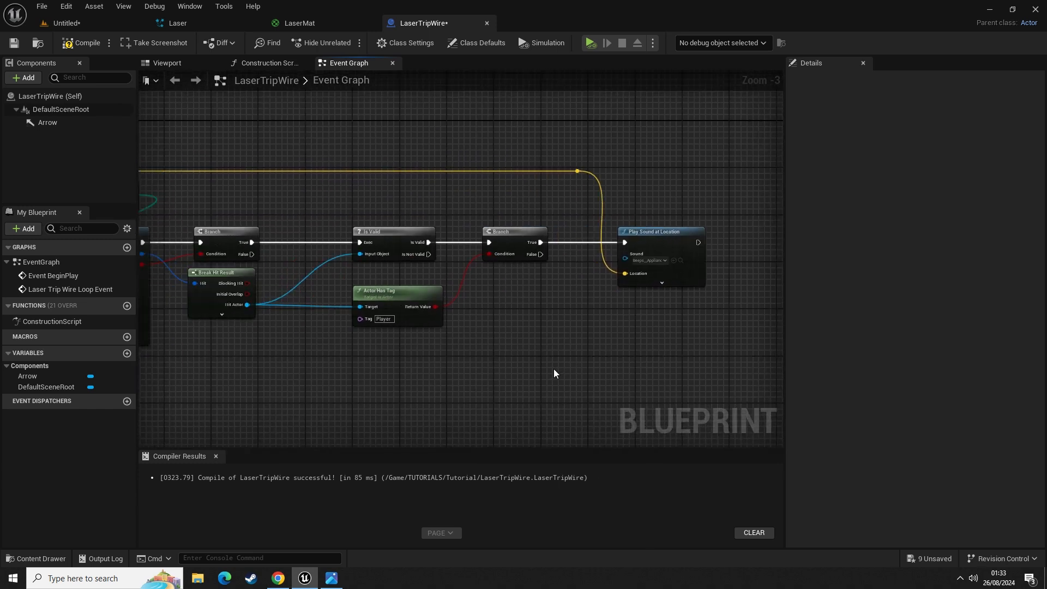
scroll(555, 368, down, 2)
right_drag(457, 391, 558, 319)
scroll(247, 168, up, 4)
right_drag(246, 170, 381, 169)
drag(374, 316, 388, 304)
click(384, 300)
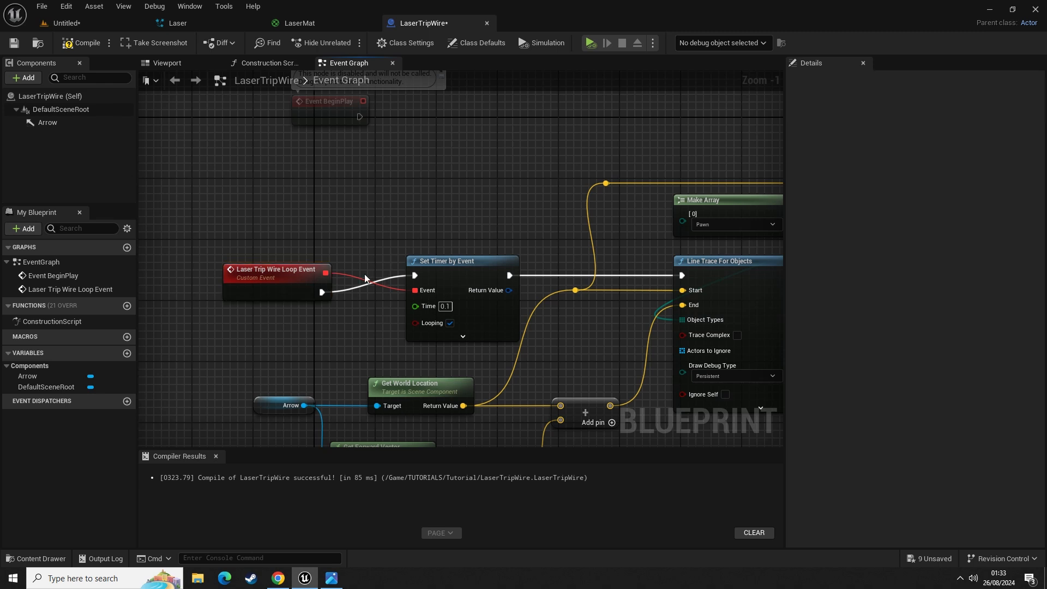
- Add a call to Laser Trip Wire Loop Event and connect it to Event BeginPlay's execution output
right_drag(286, 92, 243, 209)
right_drag(327, 278, 446, 232)
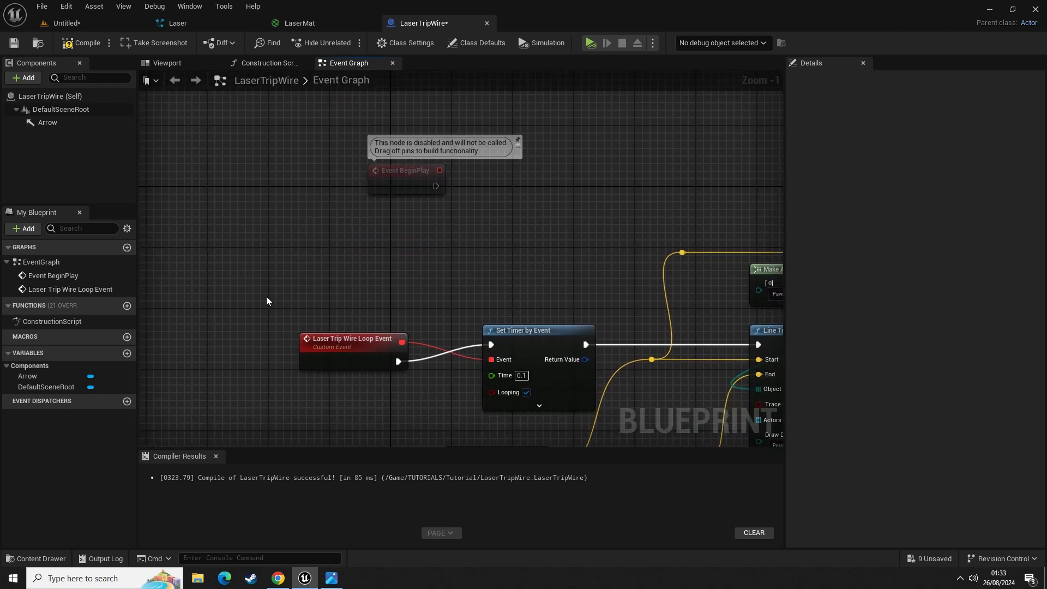
drag(266, 296, 440, 366)
right_drag(423, 253, 370, 329)
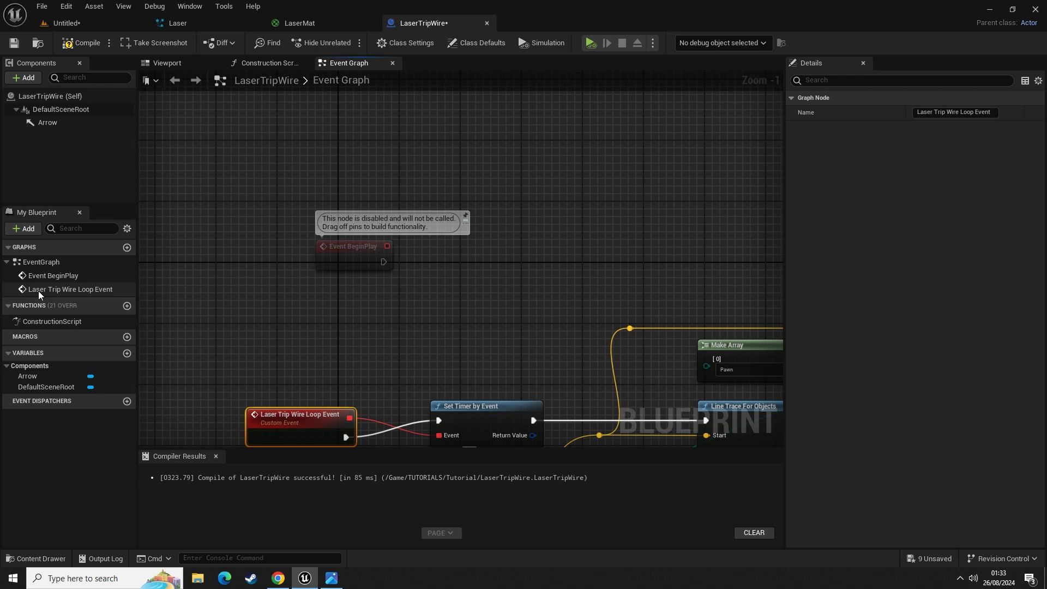
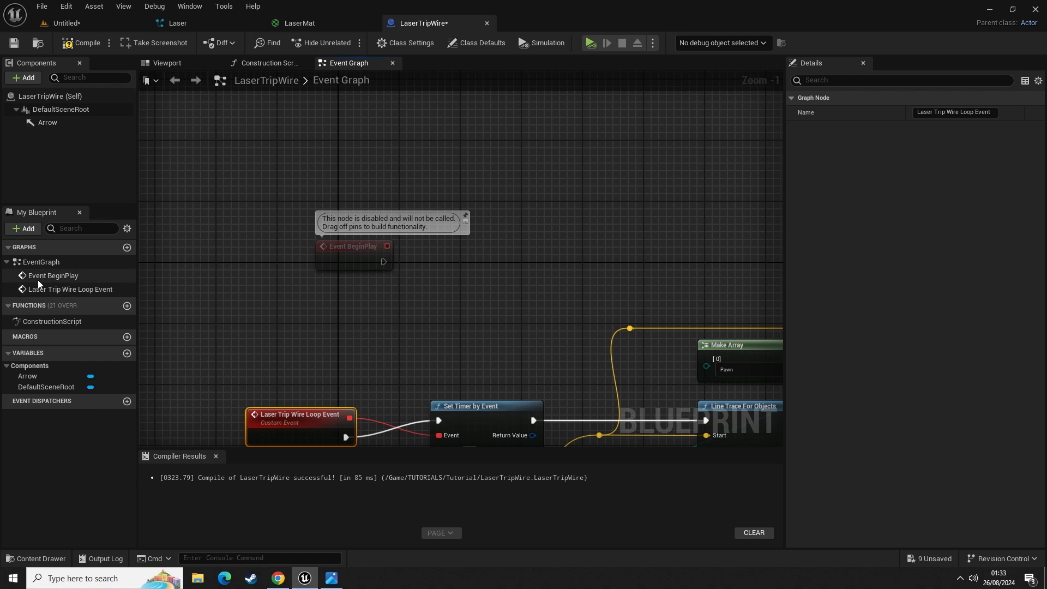
drag(41, 288, 452, 258)
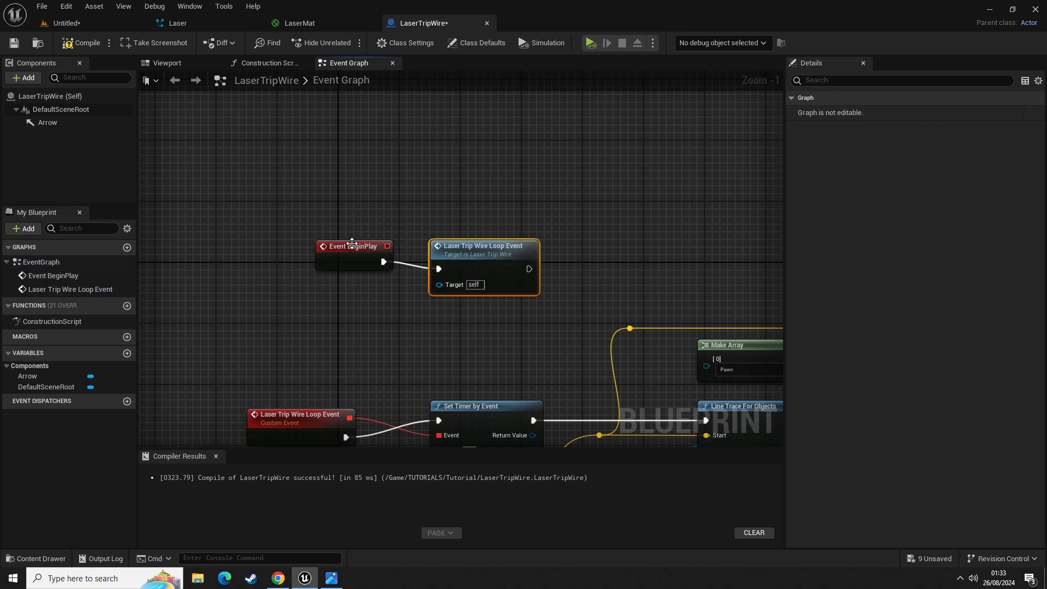
- Switch to the level and place a LaserTripWire actor on the floor at the doorway's pillar
click(78, 24)
right_drag(518, 424, 481, 421)
key(ctrl+space)
drag(472, 441, 496, 317)
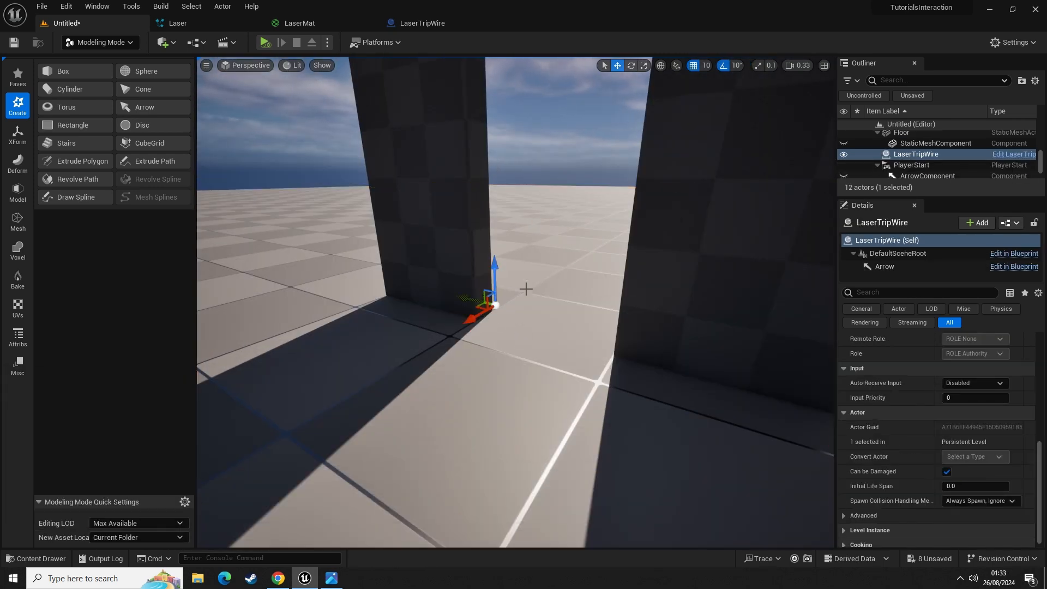
- Rotate the LaserTripWire actor so its arrow points across the doorway, move it against the pillar and raise it slightly
key(e)
drag(500, 328, 490, 402)
right_drag(489, 402, 532, 390)
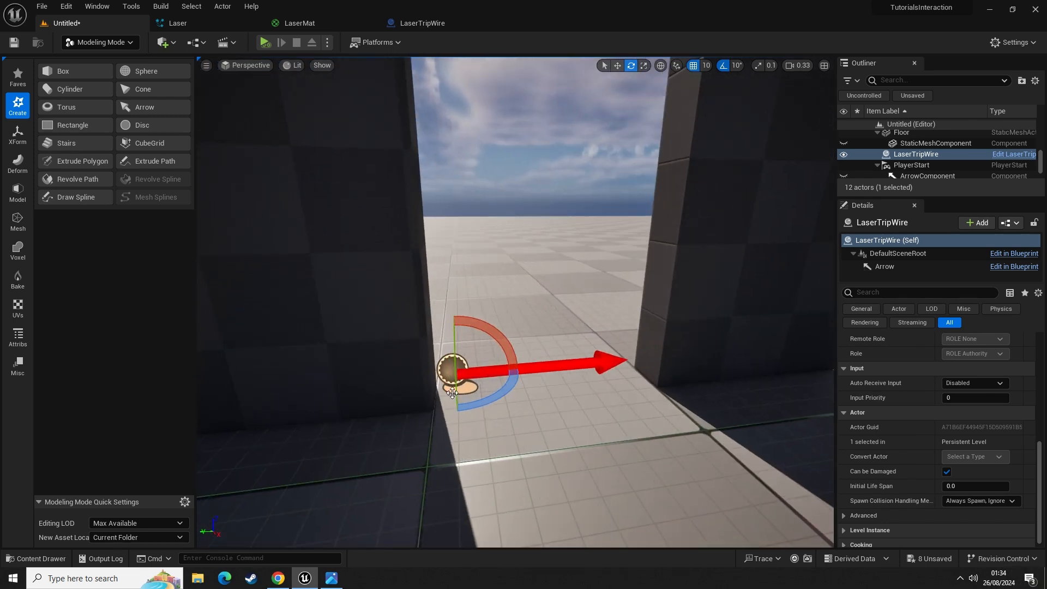
key(w)
drag(435, 380, 417, 381)
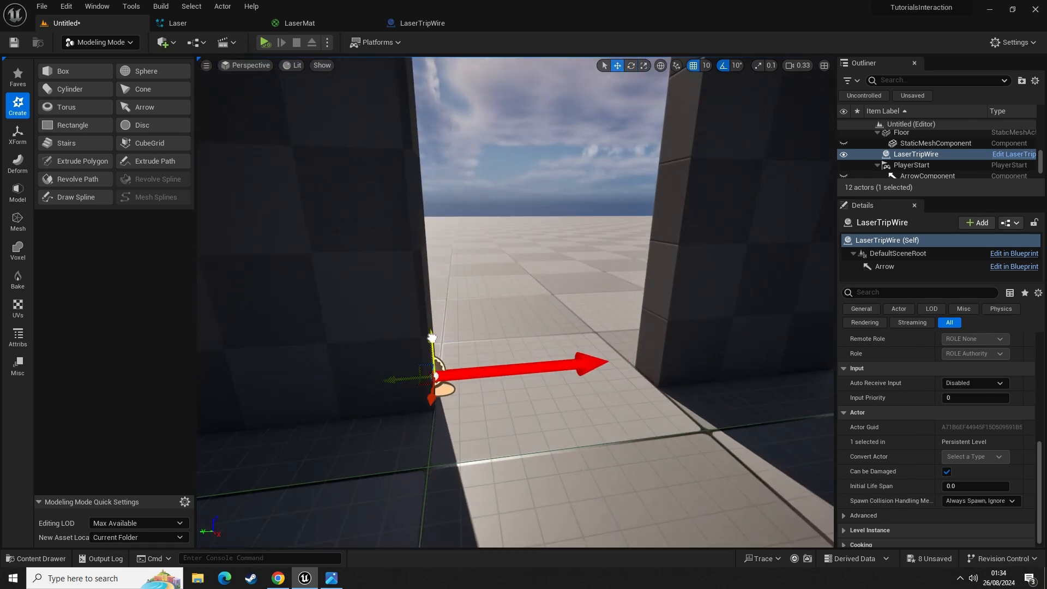
drag(432, 338, 430, 320)
- Play from the floor in front of the doorway, walk back and forth through the laser trace, and stop the session
key(s)
right_drag(429, 321, 458, 482)
right_click(485, 481)
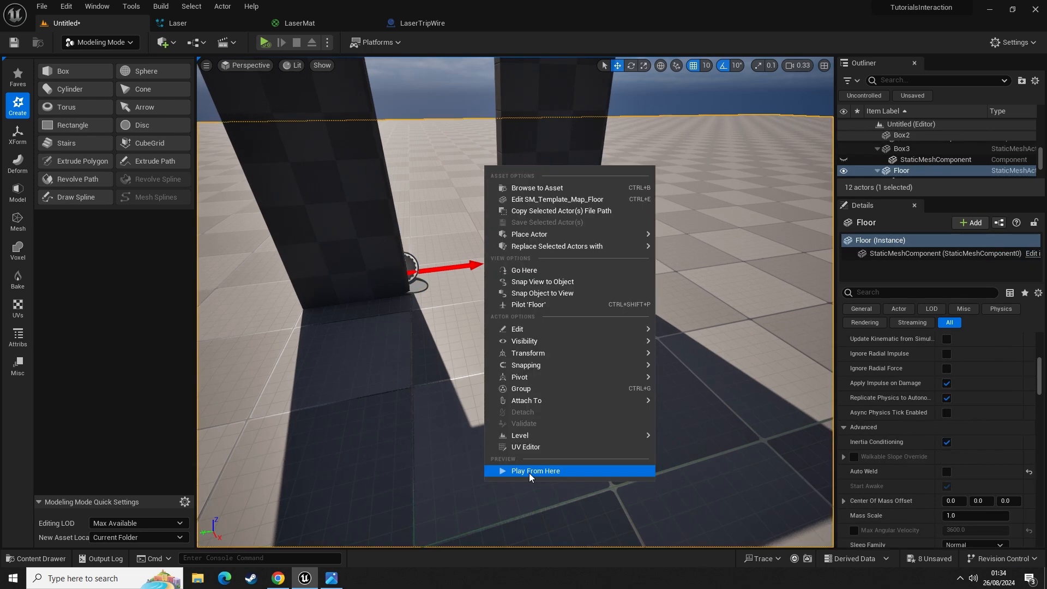
click(530, 471)
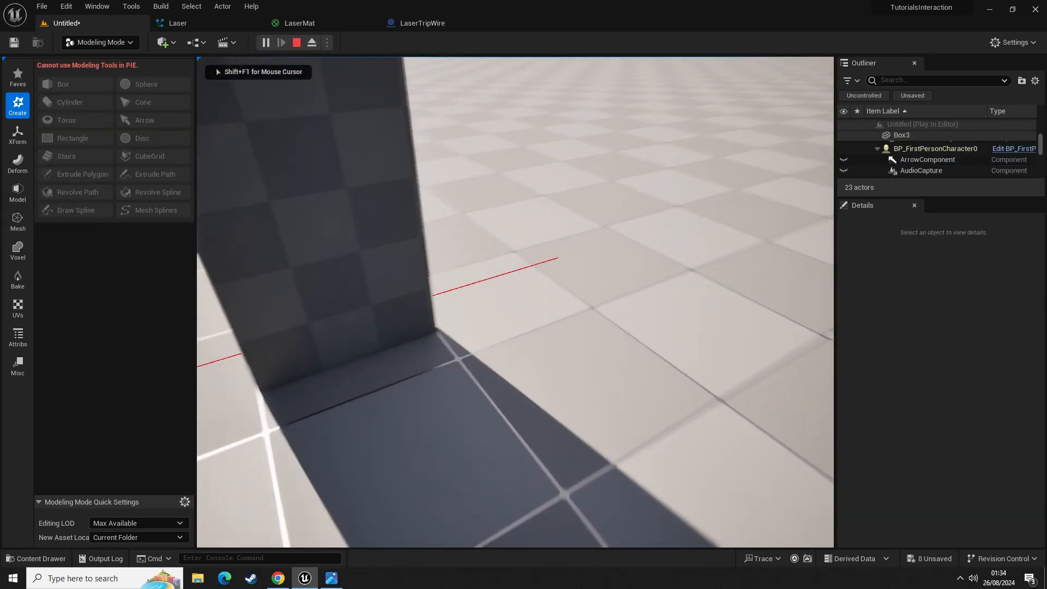
key(w)
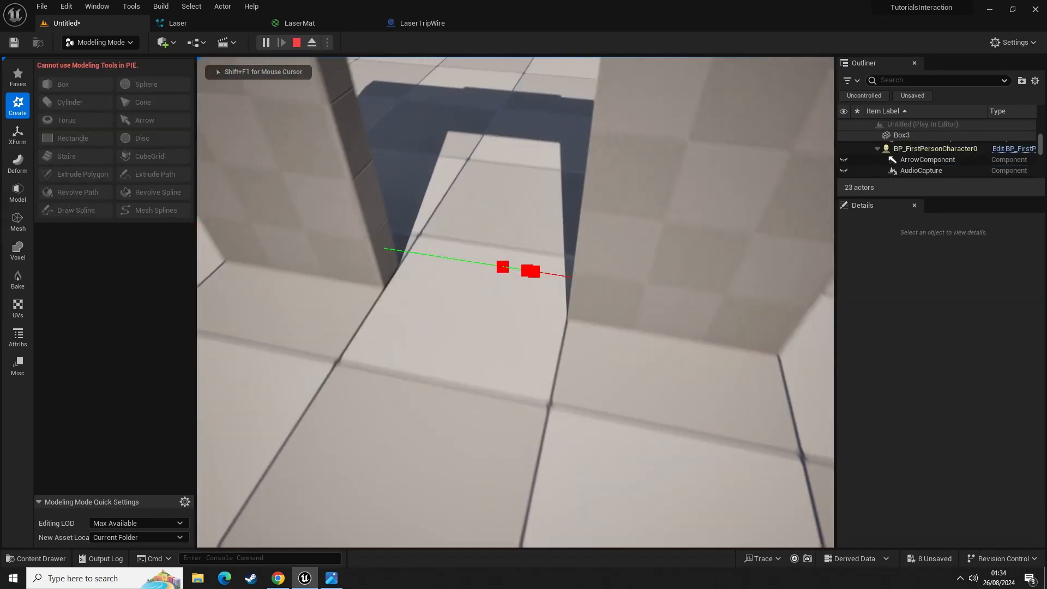
key(s)
key(w)
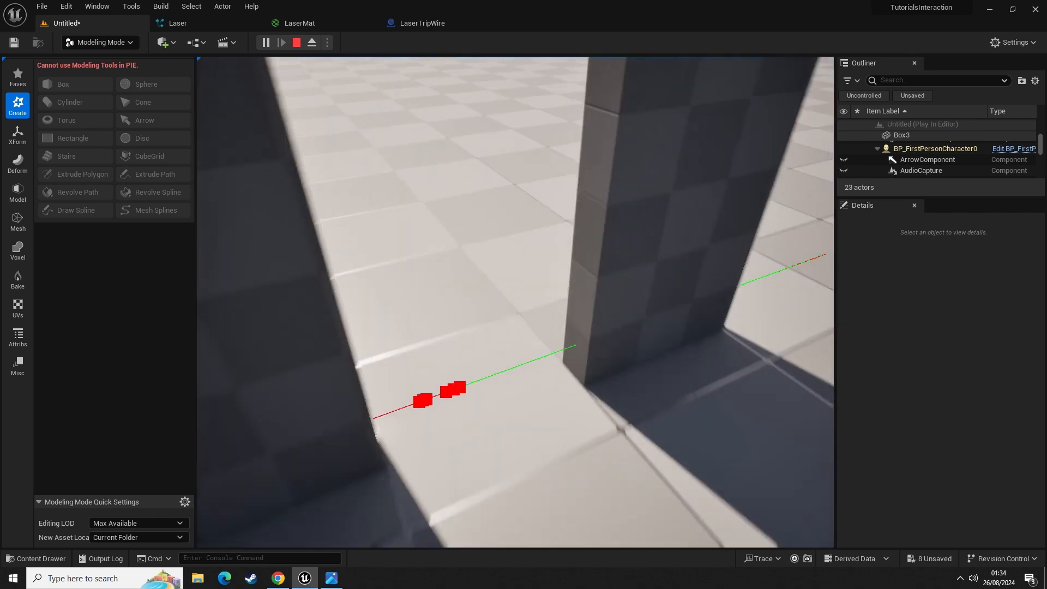
key(s)
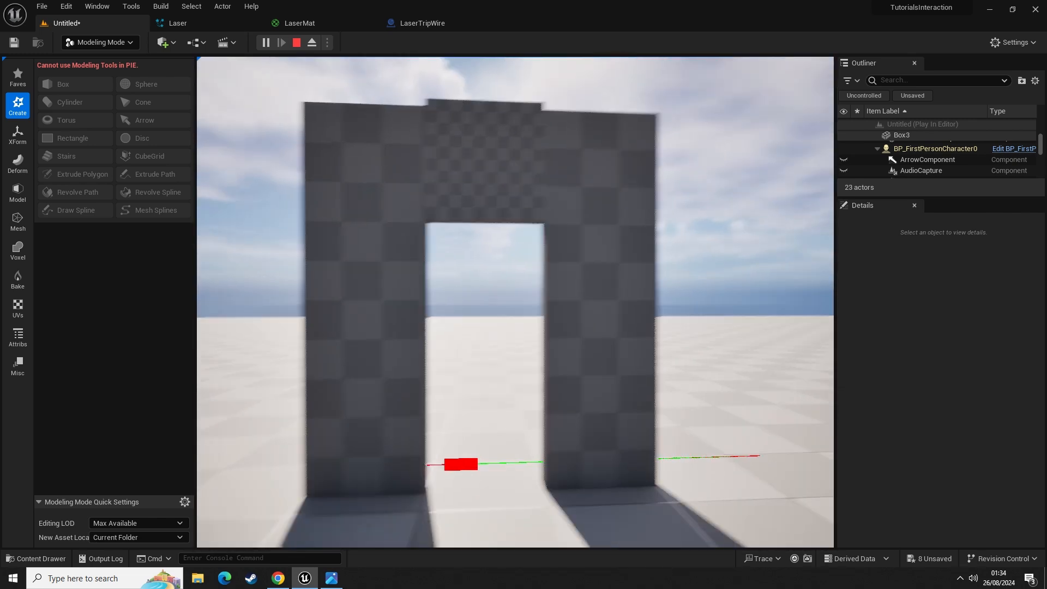
key(w)
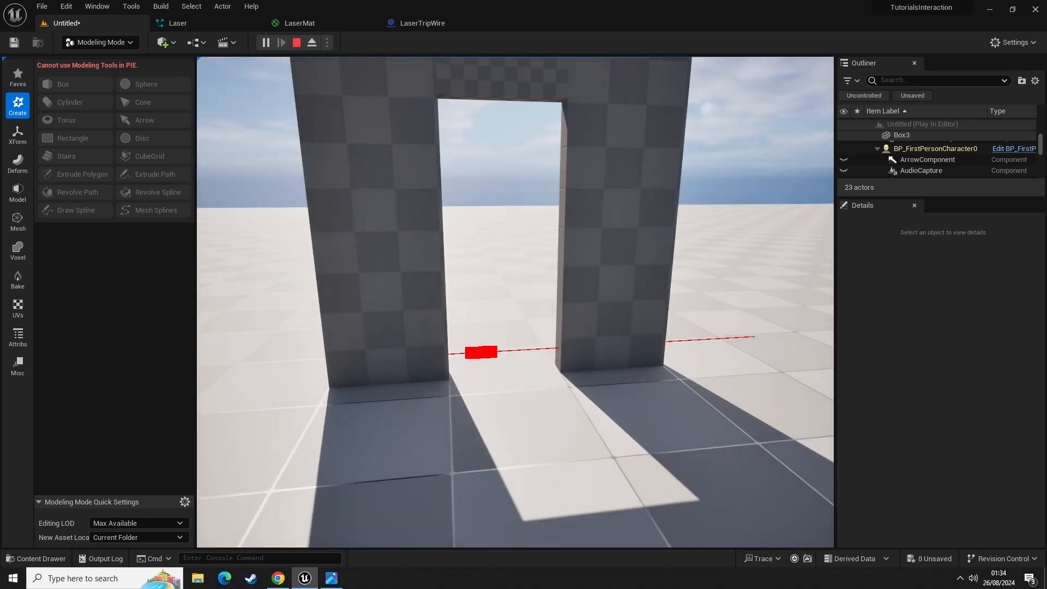
key(Escape)
click(589, 443)
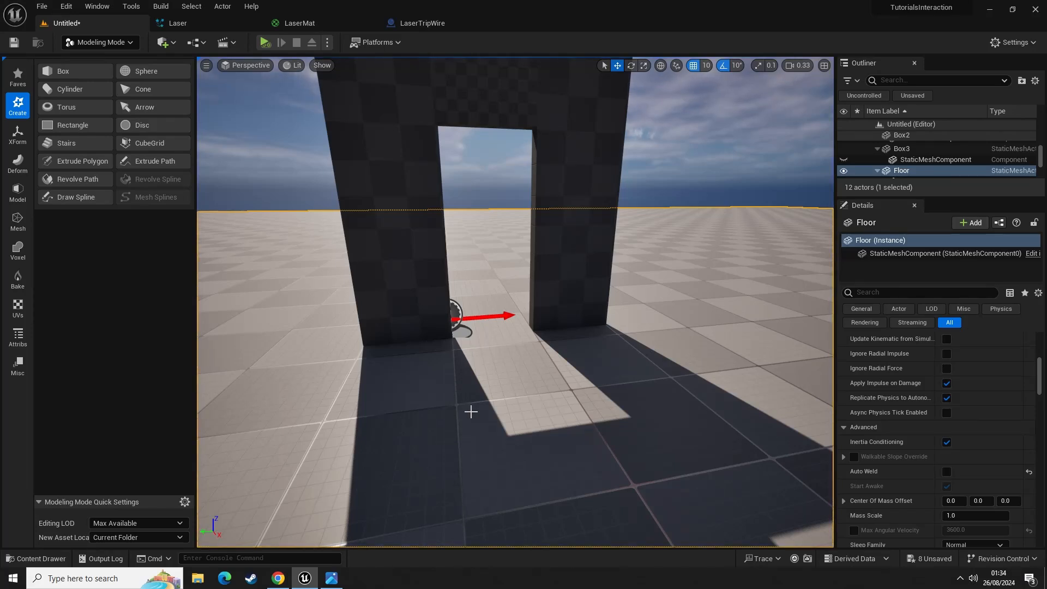
- Open the BP_FirstPersonCharacter blueprint from the Content/FirstPerson/Blueprints folder
key(ctrl+space)
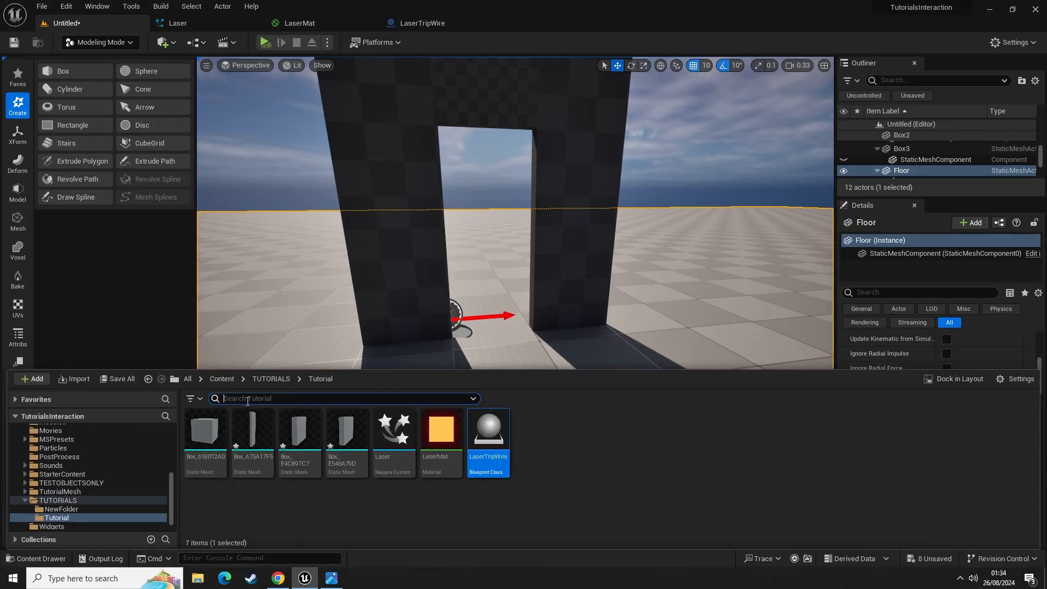
click(221, 382)
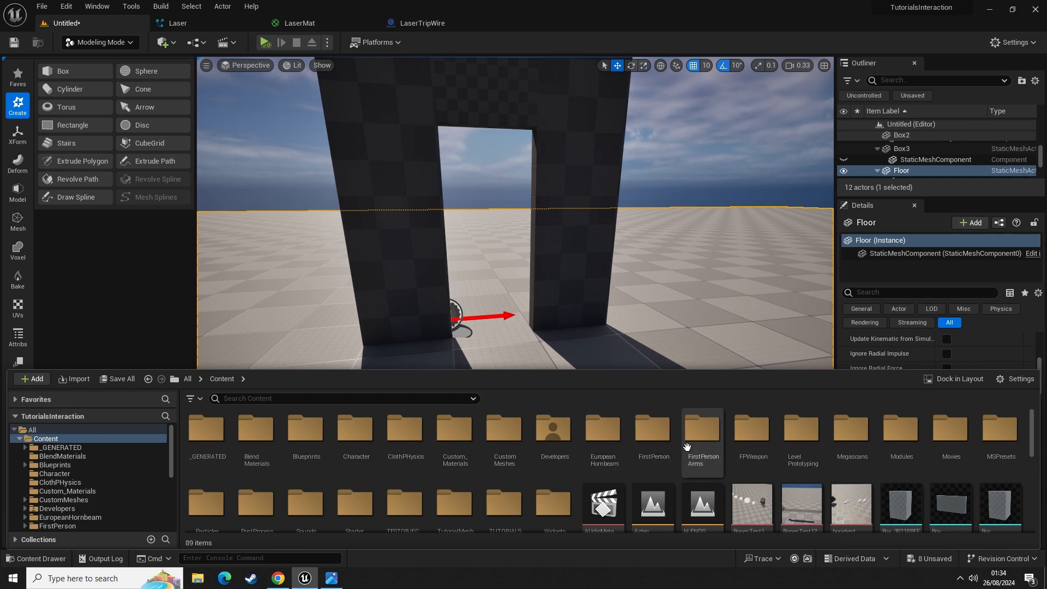
double_click(660, 435)
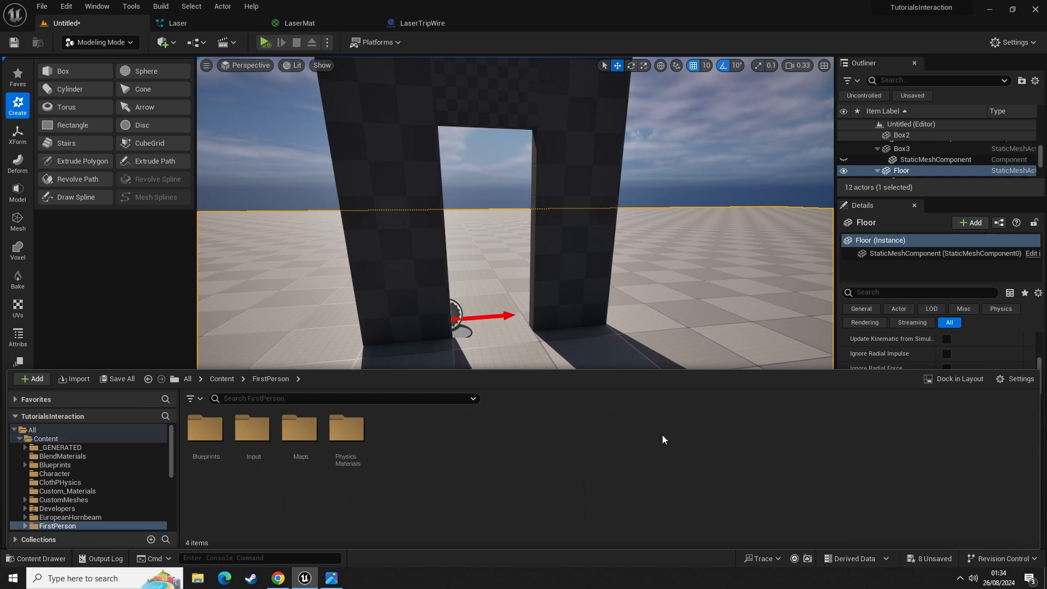
double_click(205, 430)
double_click(252, 434)
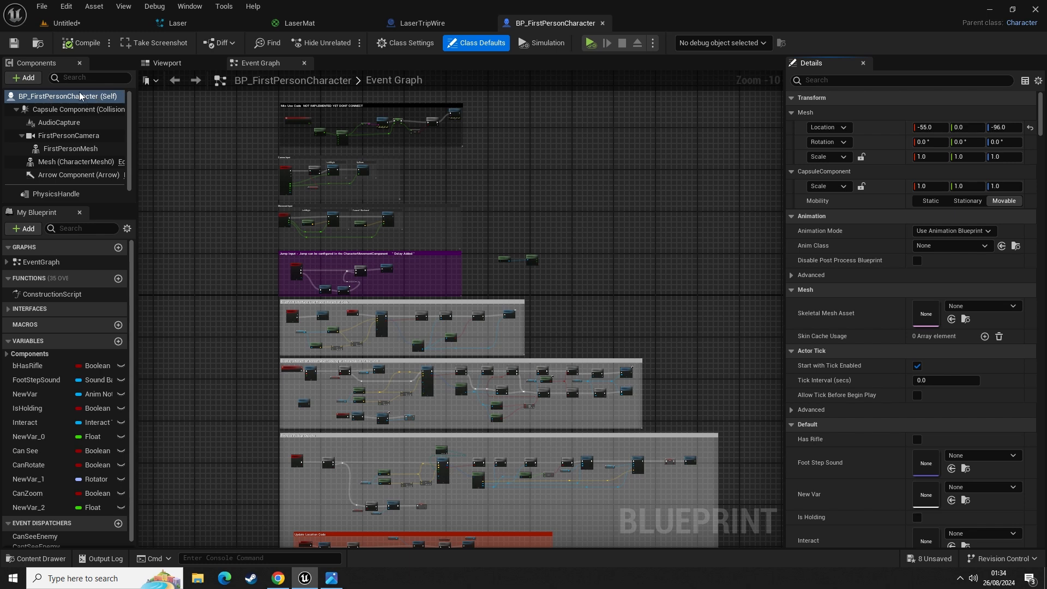
- Filter the character blueprint's root details by "tag" to check its actor Tags array
click(58, 97)
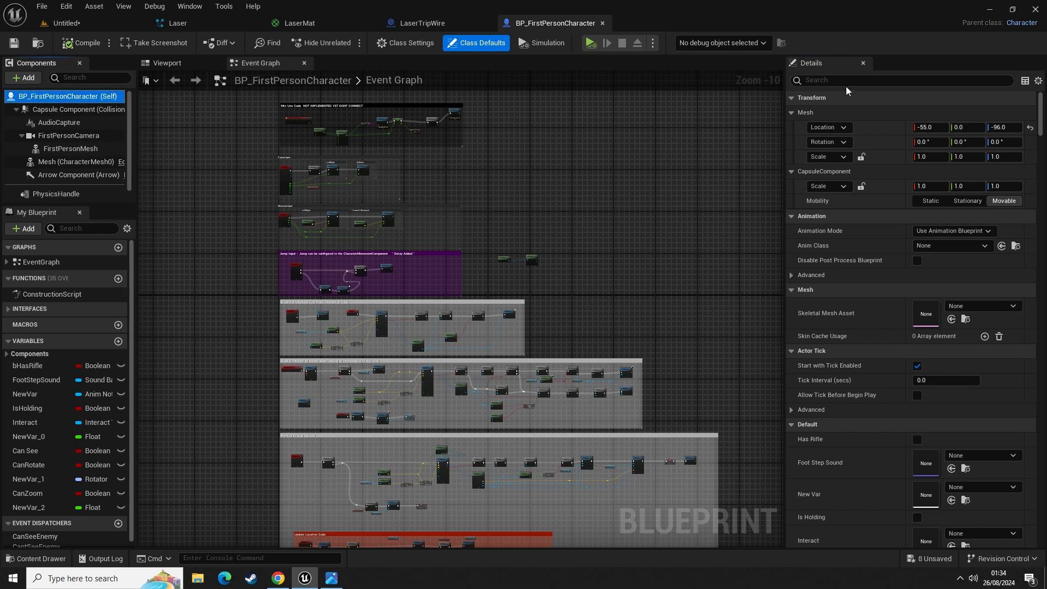
click(828, 81)
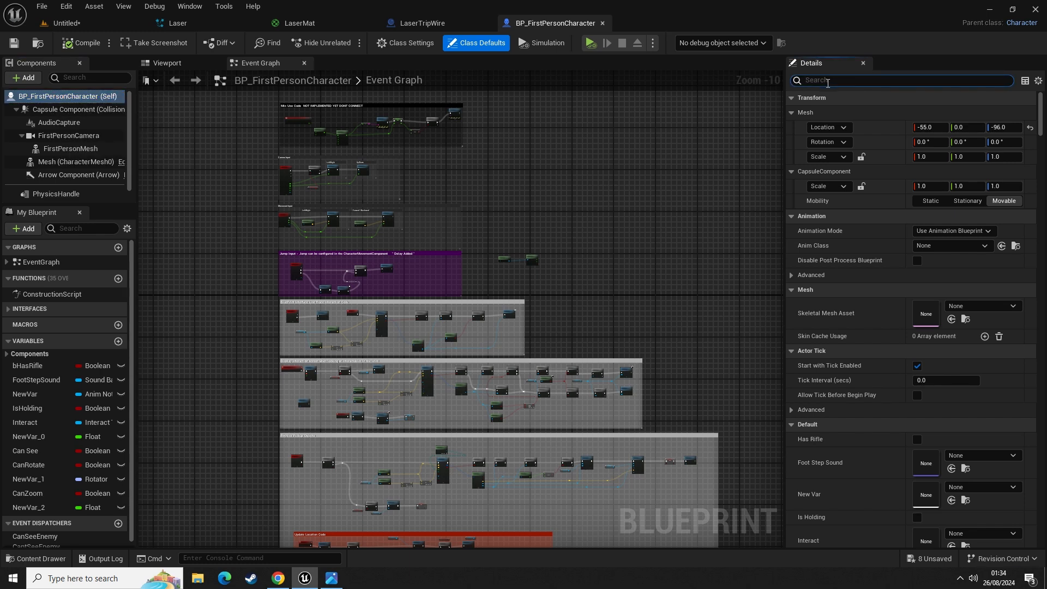
text(tag)
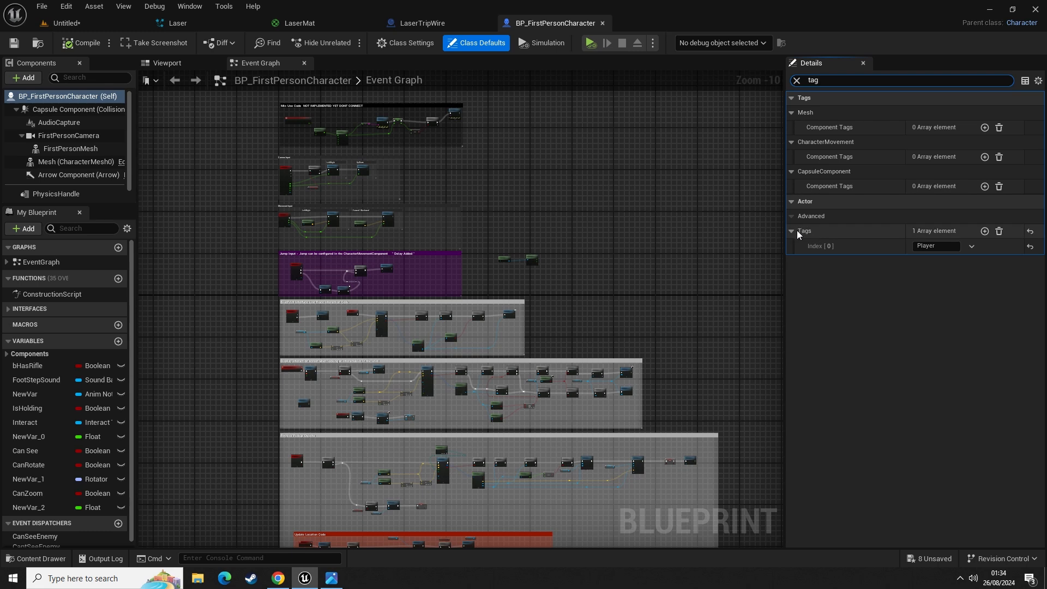
- Compare the Actor Has Tag node's tag in LaserTripWire with the actor Tags entry in BP_FirstPersonCharacter
click(406, 25)
right_drag(638, 310, 250, 246)
scroll(376, 305, up, 1)
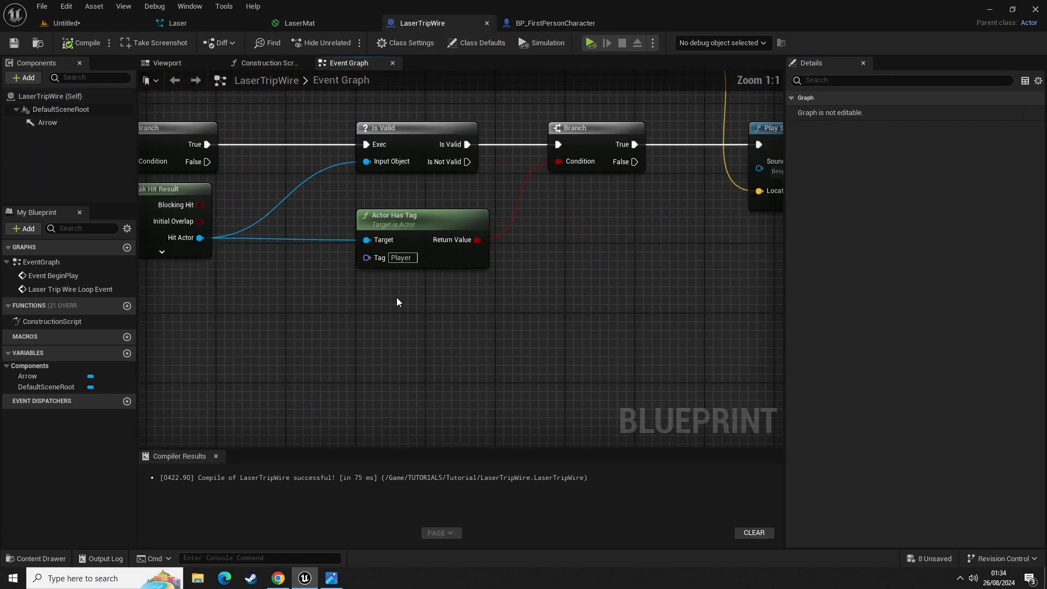
right_drag(397, 297, 353, 309)
drag(284, 204, 480, 308)
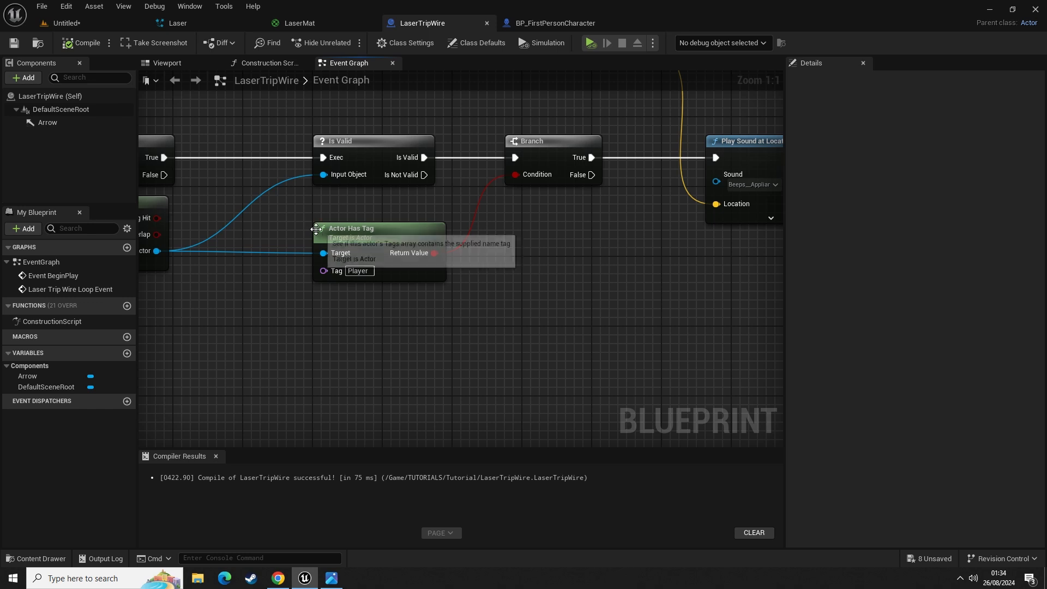
click(564, 23)
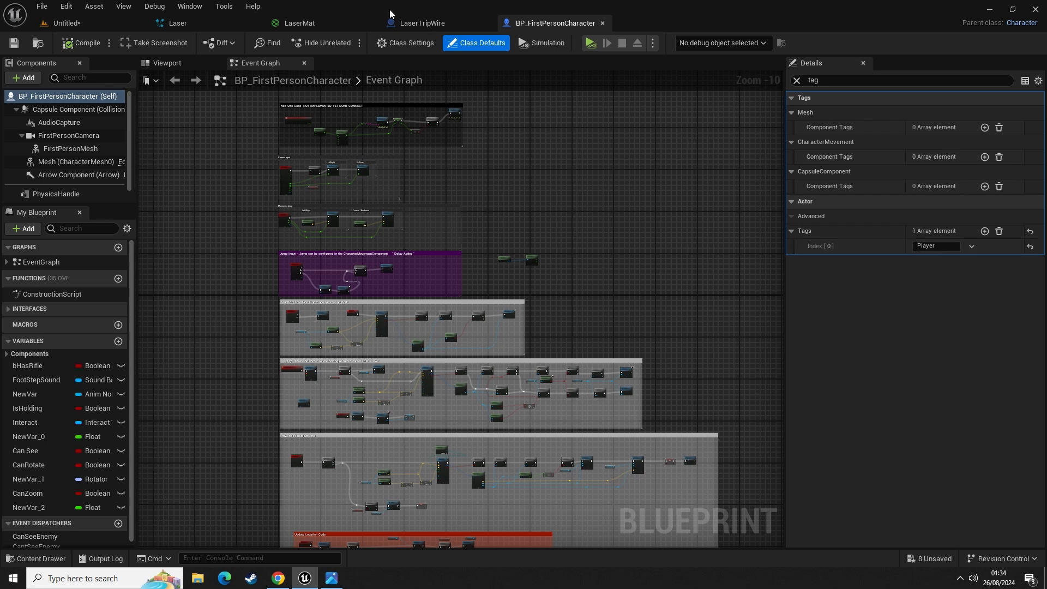
click(419, 24)
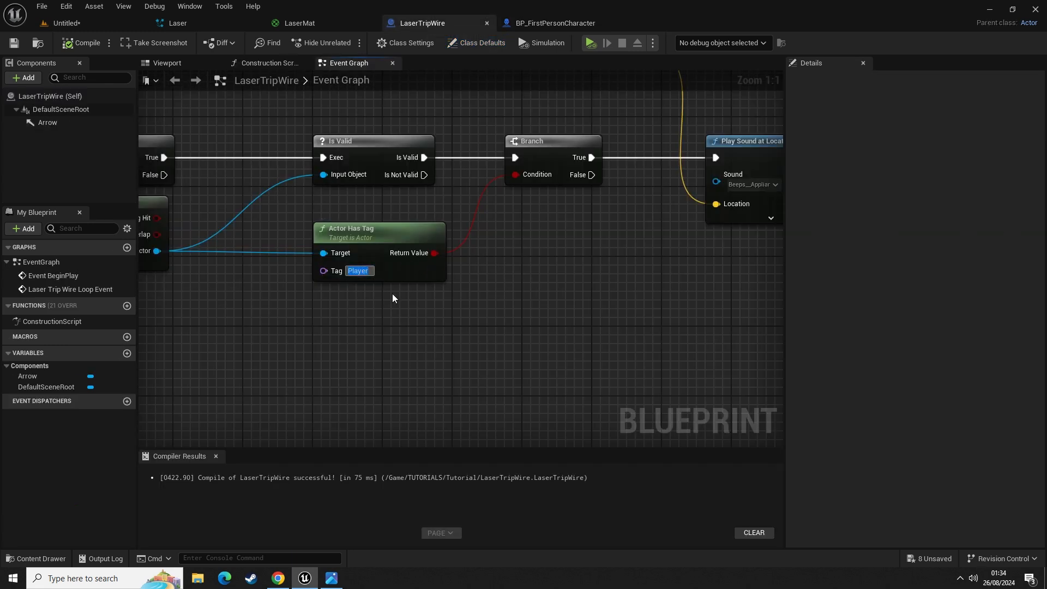
click(555, 23)
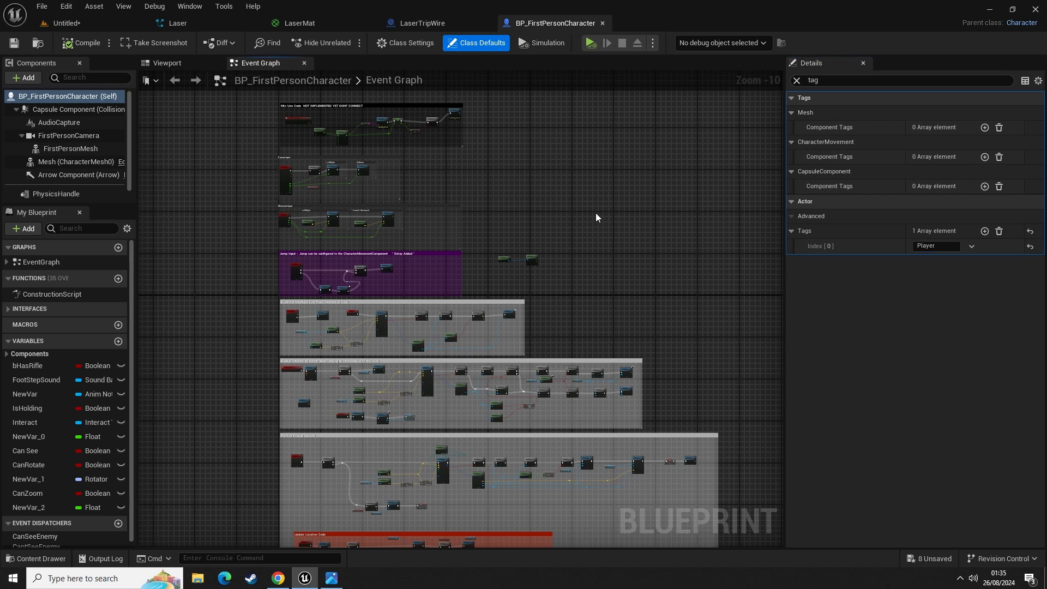
click(430, 23)
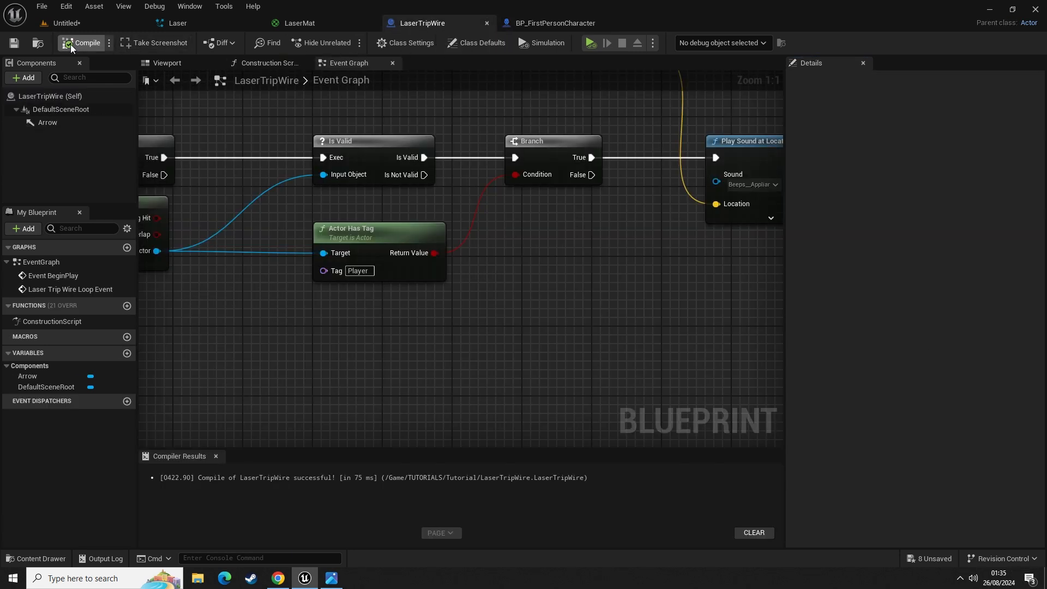
- Return to the level, play it while walking back and forth through the doorway's laser trace, and stop the session
click(107, 23)
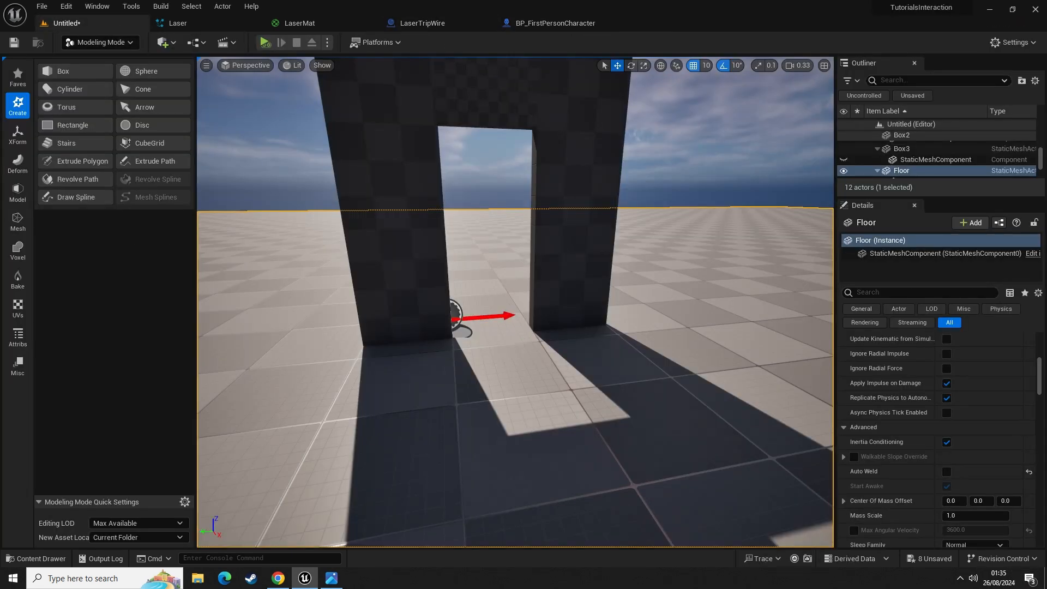
key(alt+p)
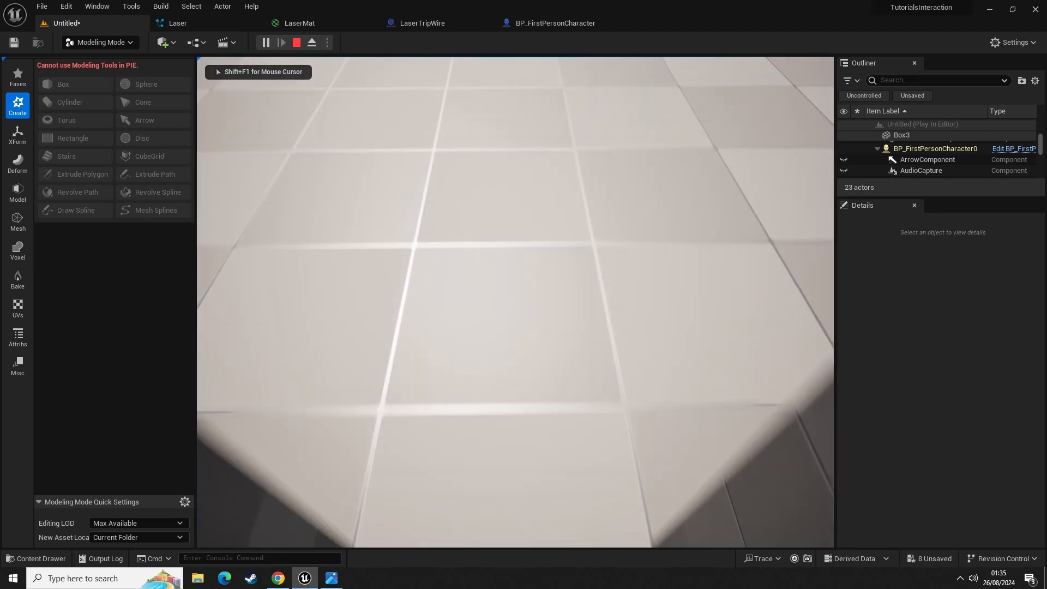
key(w)
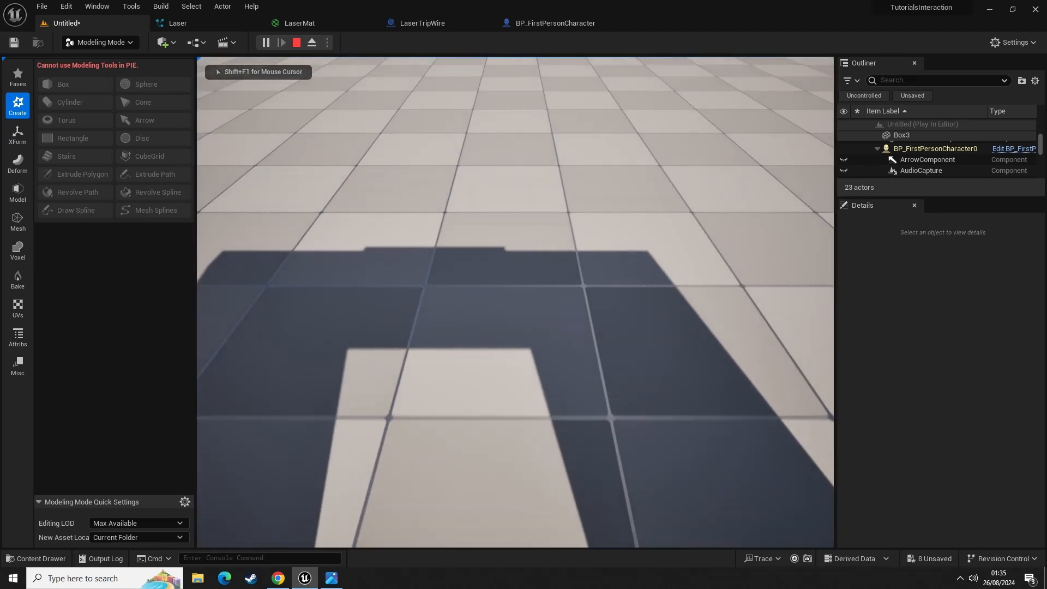
key(s)
key(w)
key(s)
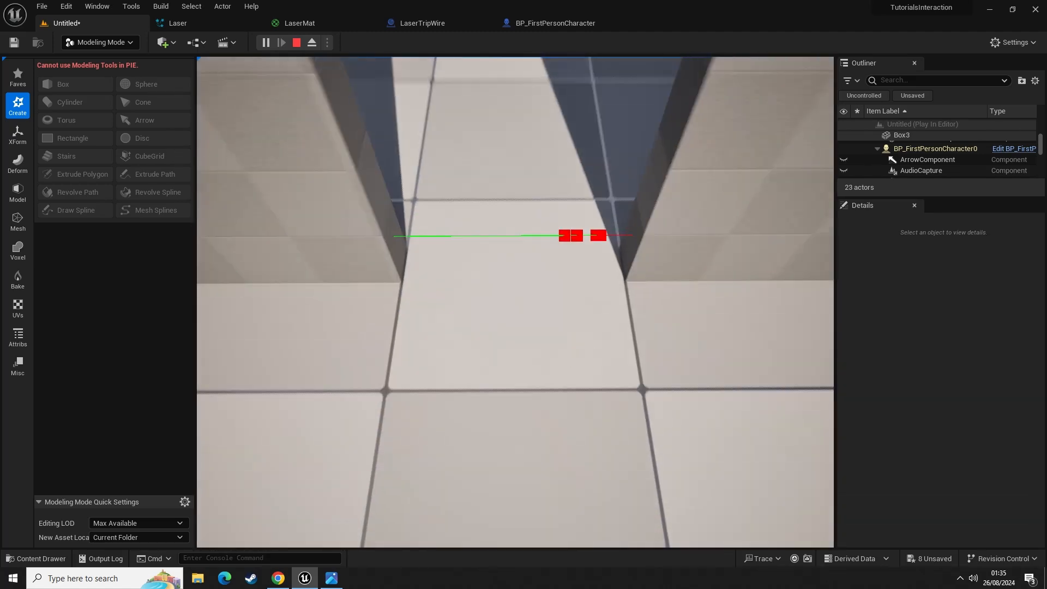
key(w)
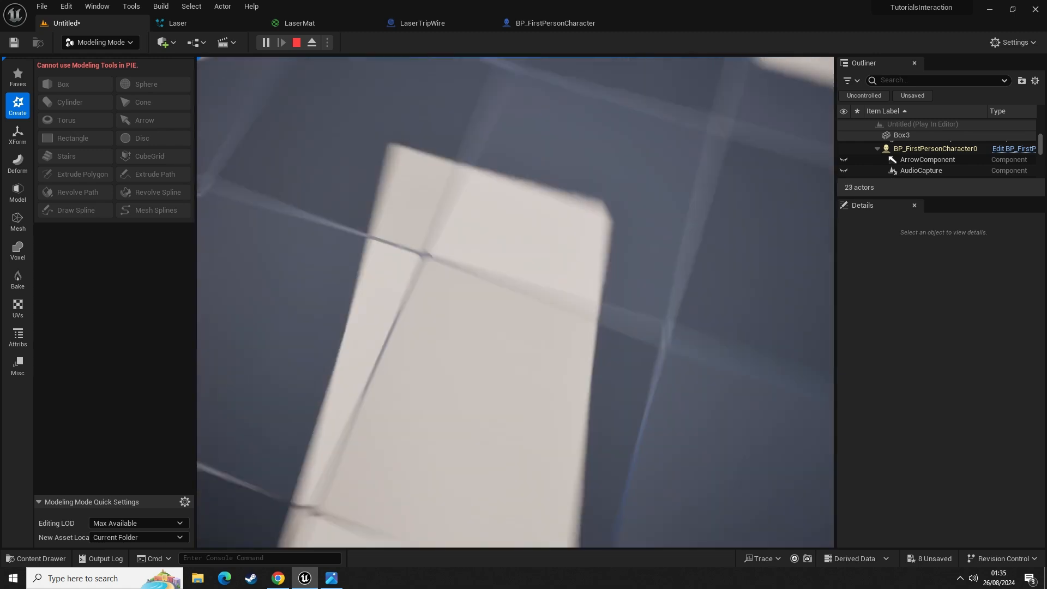
key(w)
key(s)
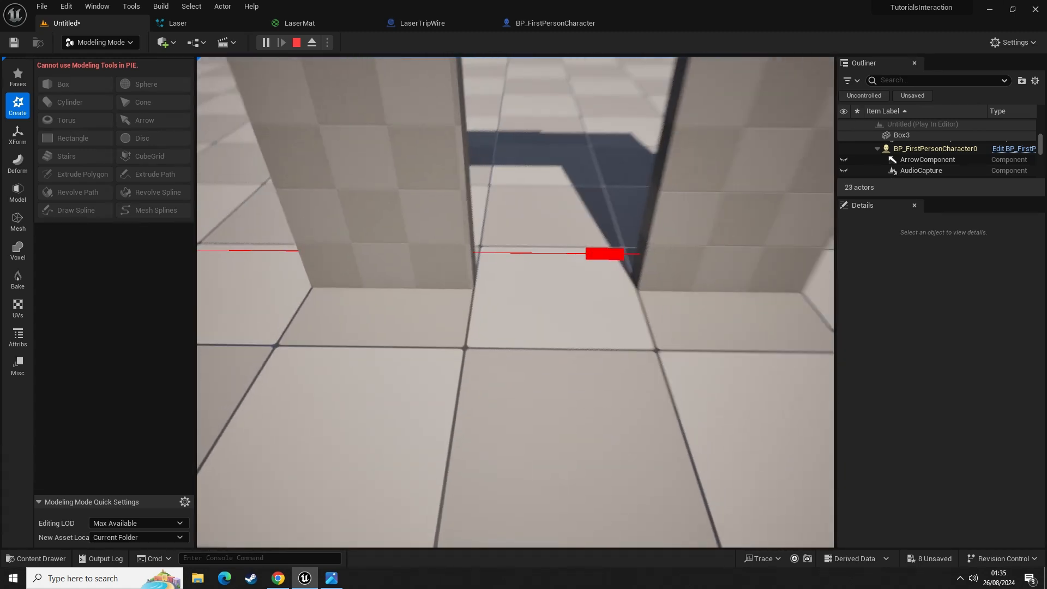
key(s)
key(Escape)
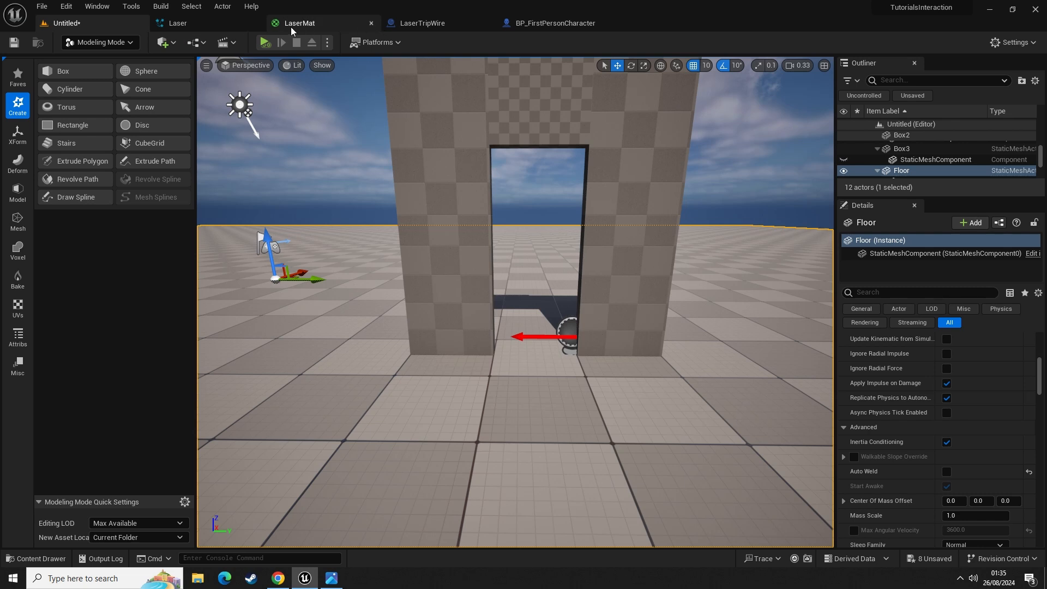
- Set the Forward Vector multiplier in the LaserTripWire event graph to 100 and compile the blueprint
click(408, 22)
click(167, 62)
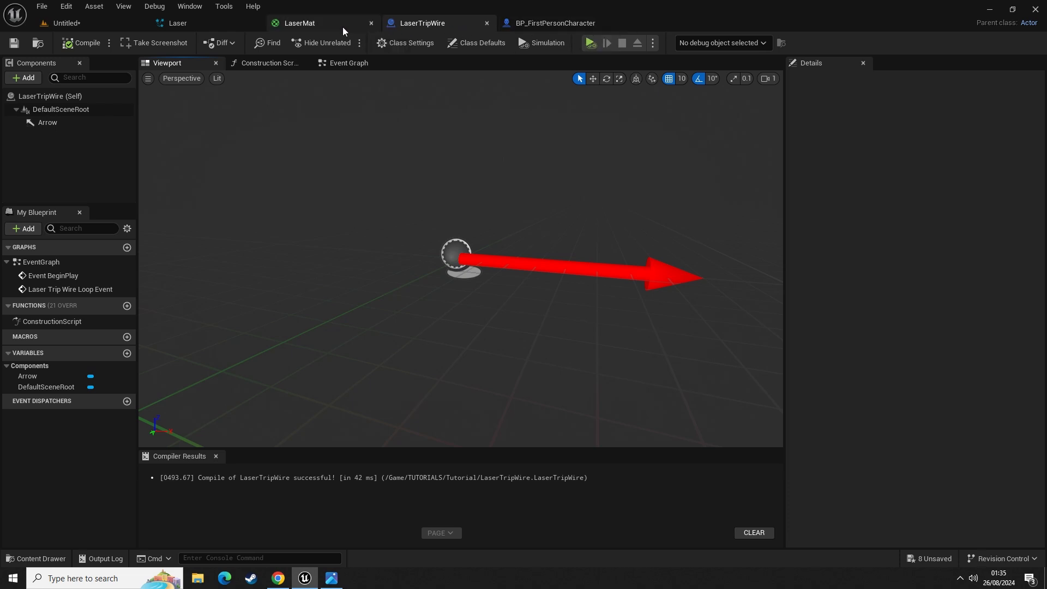
click(326, 63)
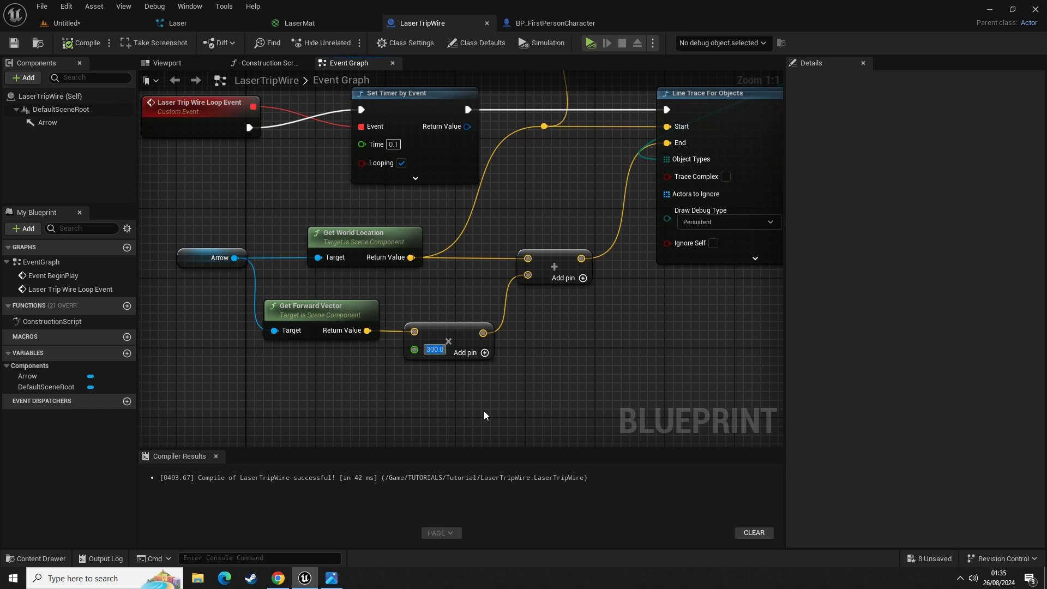
text(100)
key(Return)
click(63, 47)
- Play from the floor in front of the doorway to inspect the laser trace's length, and stop the session
click(91, 20)
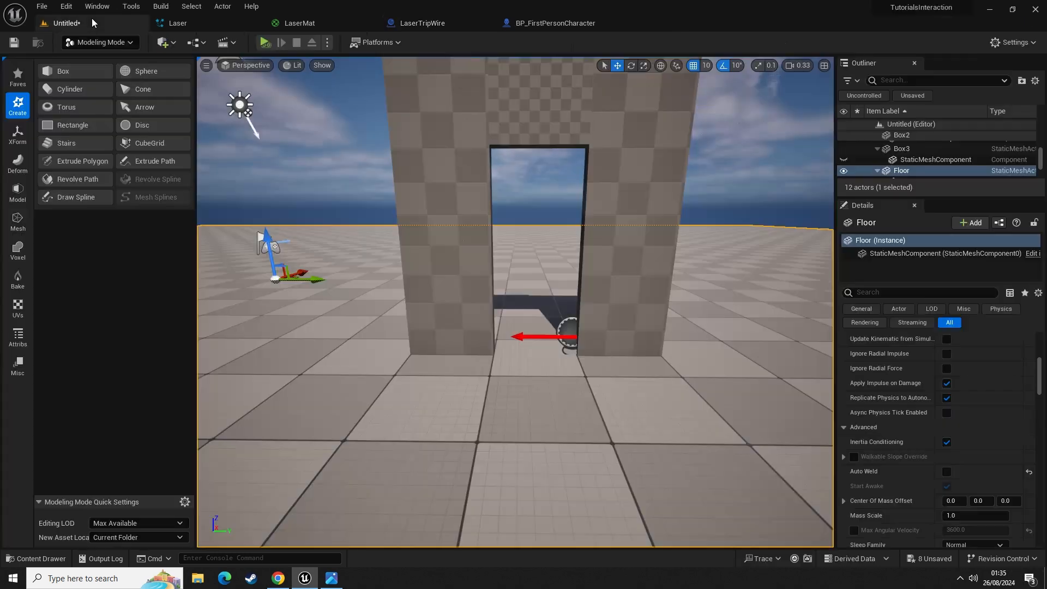
right_click(490, 496)
click(535, 484)
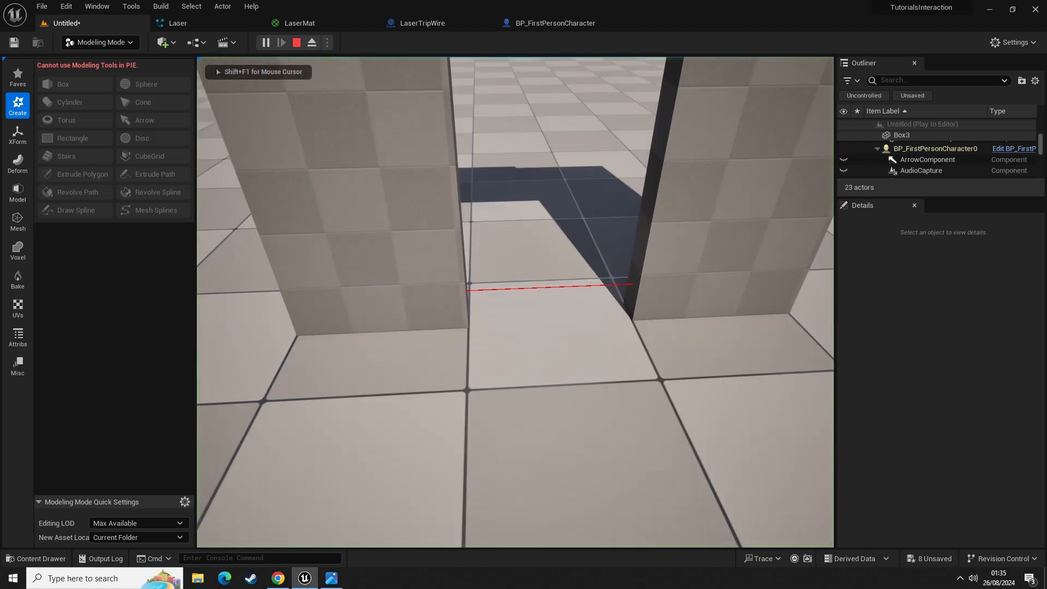
key(a)
key(a)
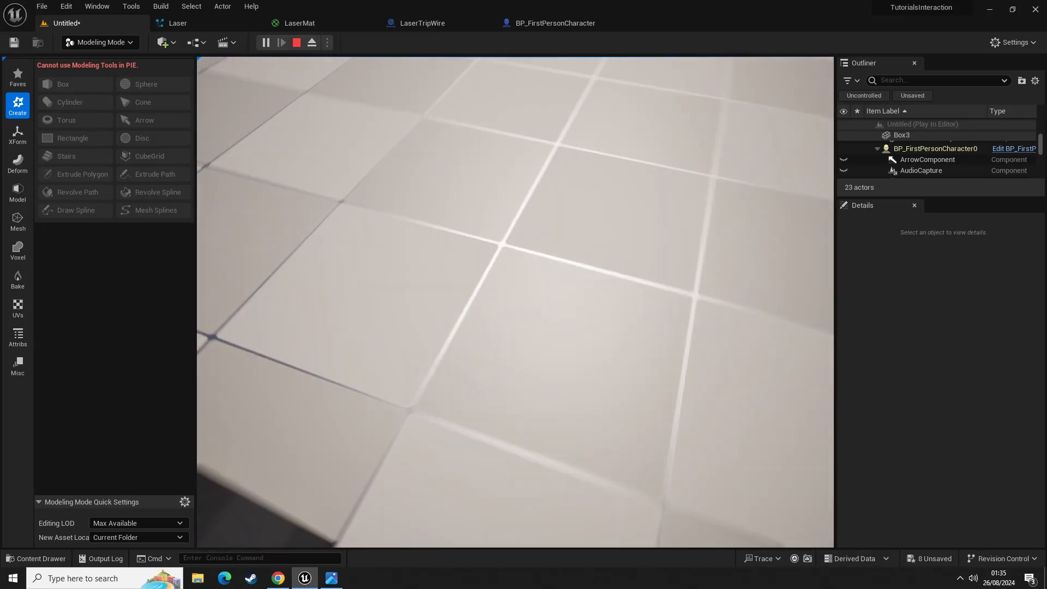
key(Escape)
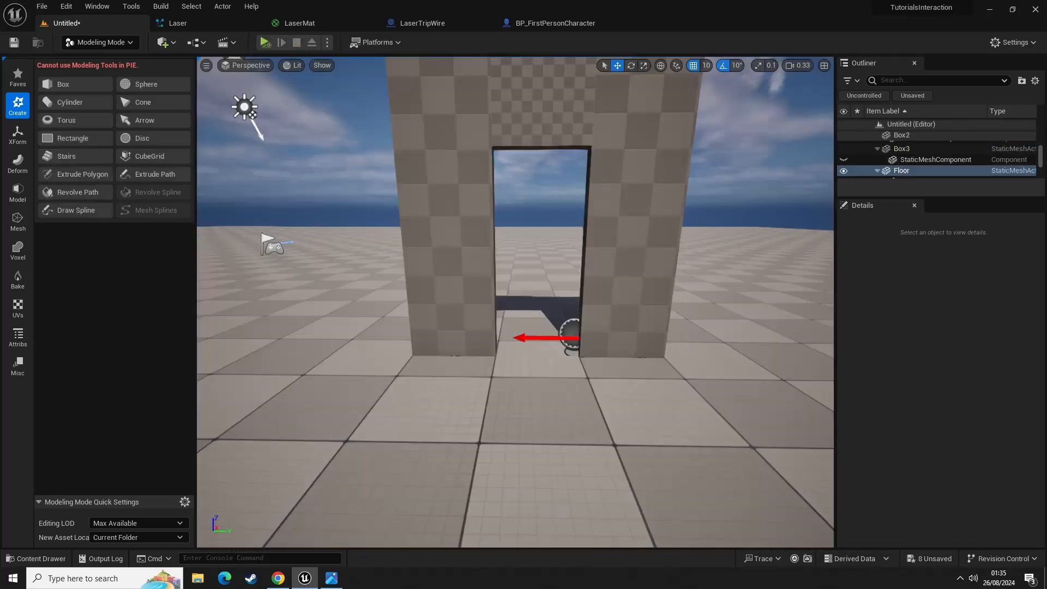
- Delete the box spanning the top of the doorway and play the level, jumping over the laser trace
key(Delete)
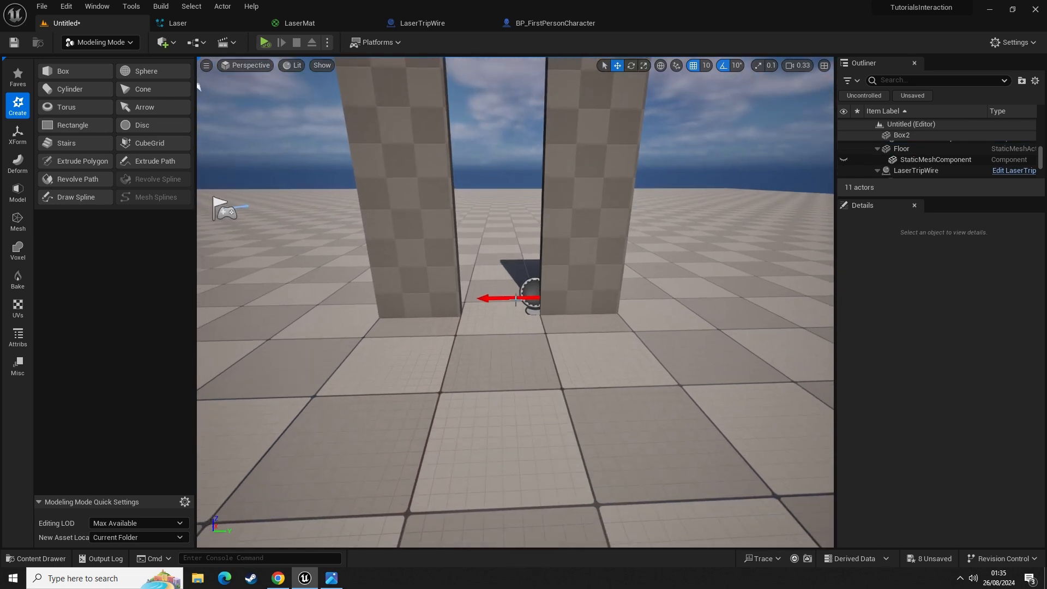
key(alt+p)
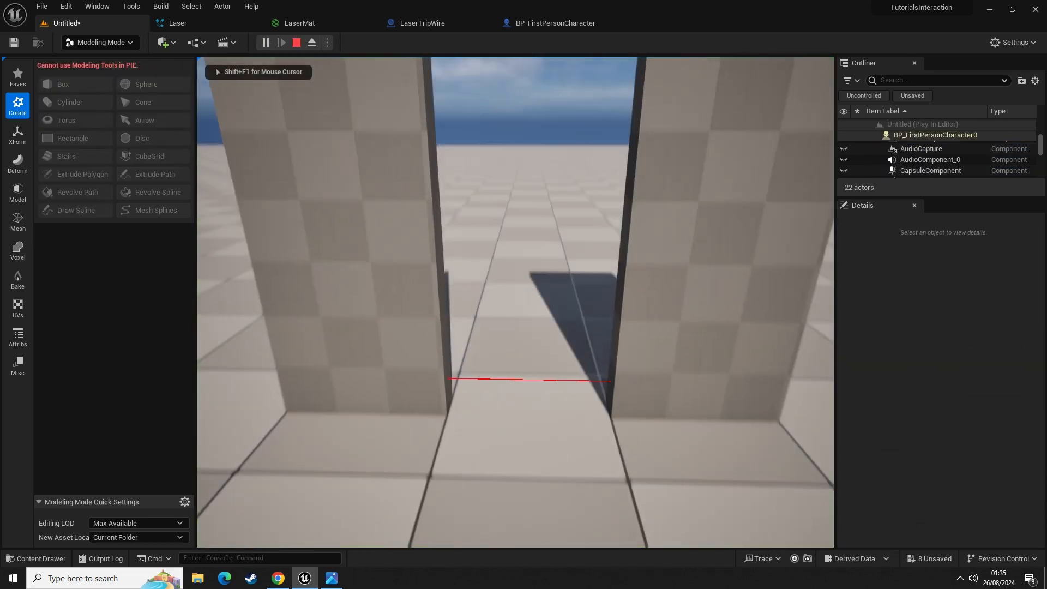
key(w)
key(space)
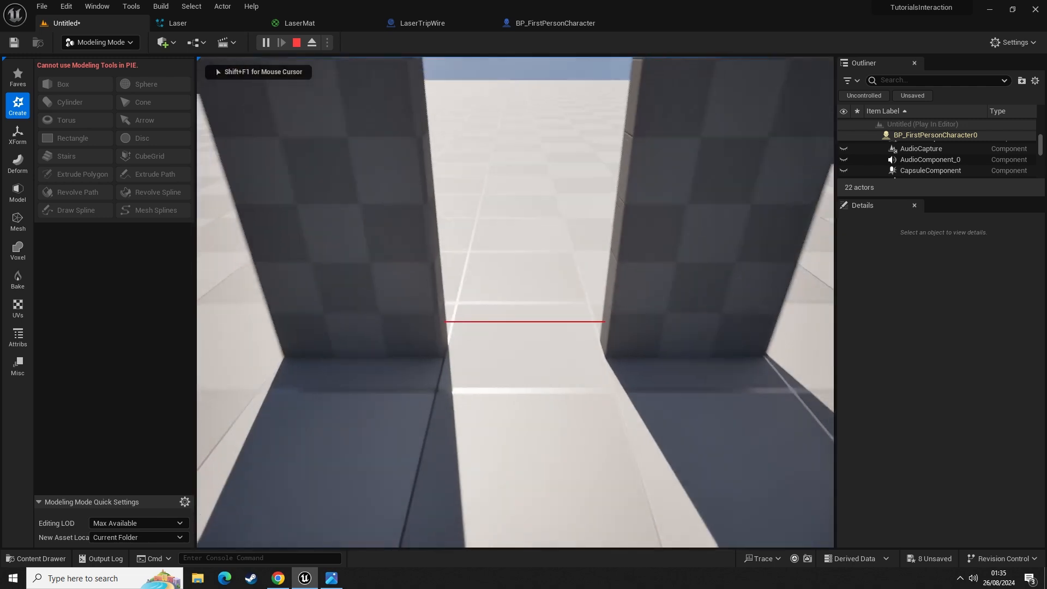
key(w)
key(space)
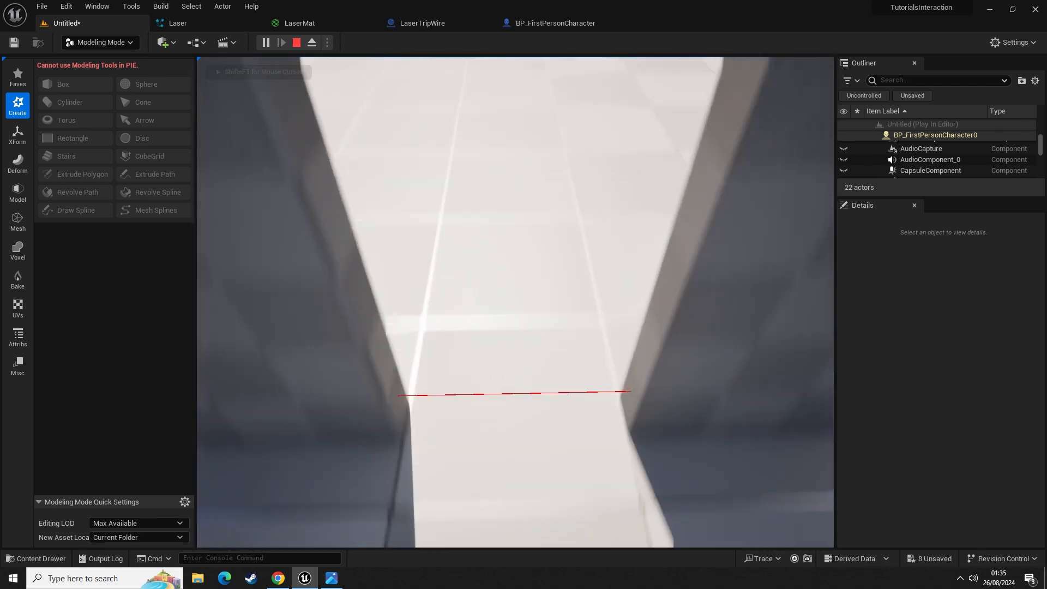
- Cross the laser trace between the two pillars from both sides and stop the play session
key(w)
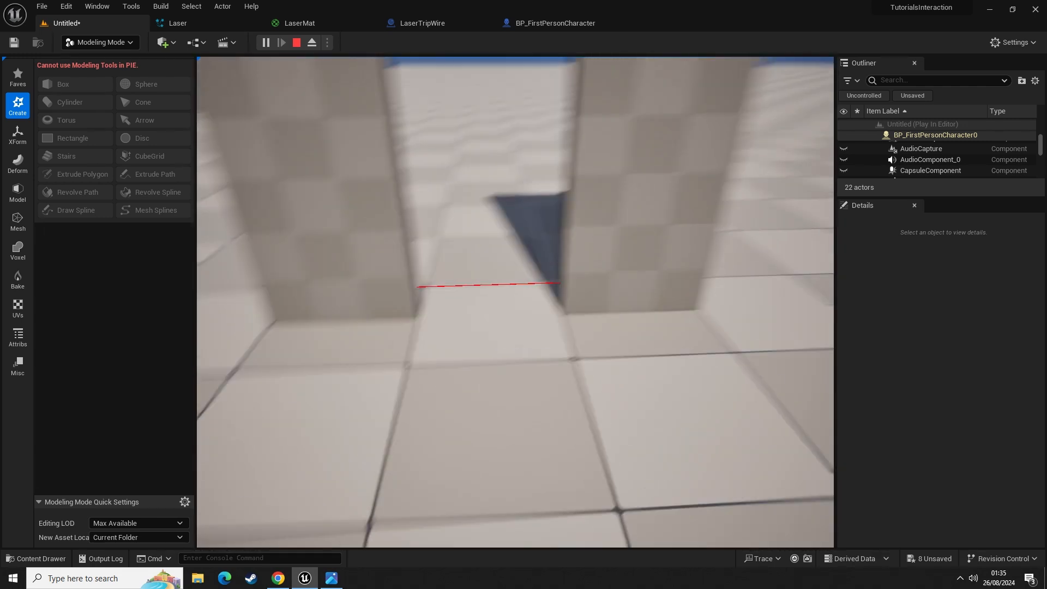
key(w)
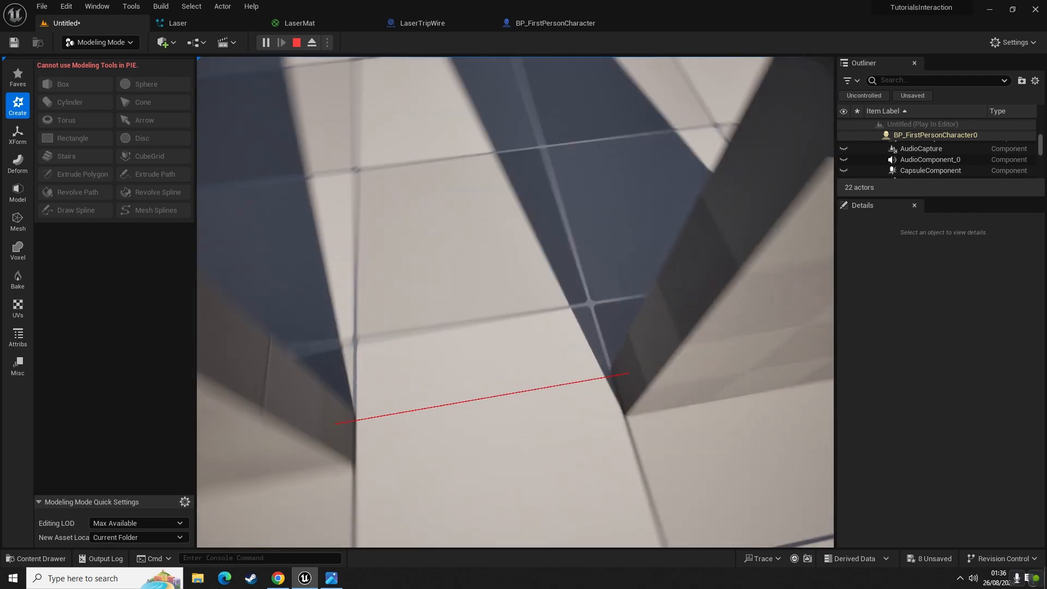
key(w)
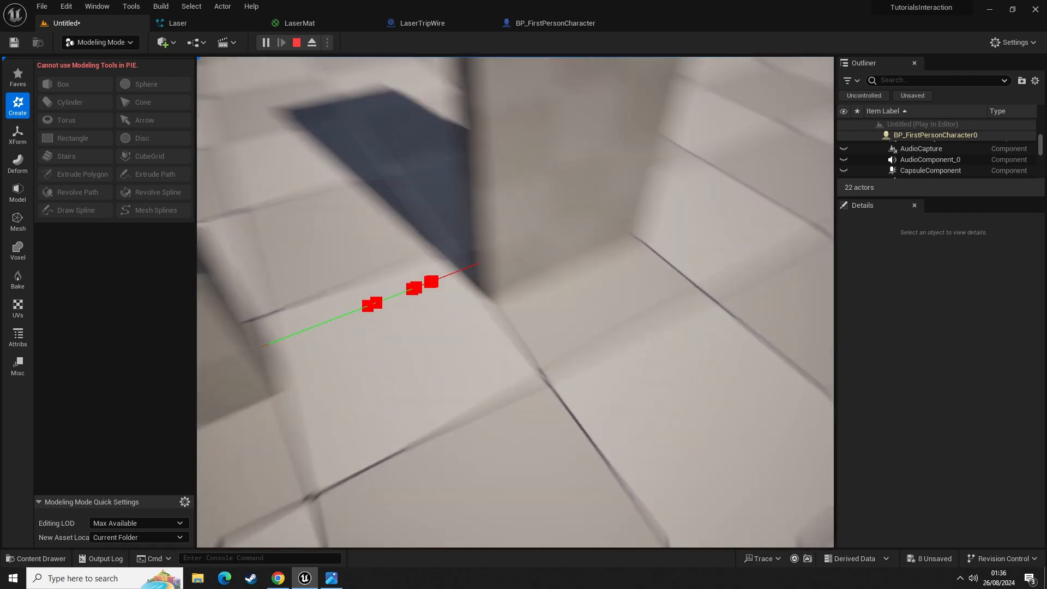
key(w)
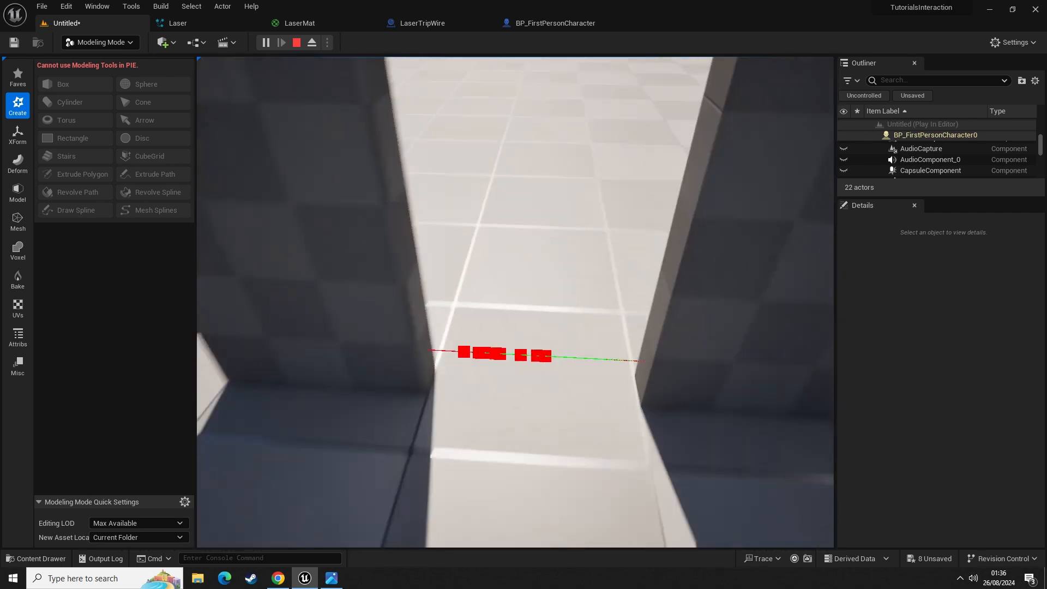
key(s)
key(Escape)
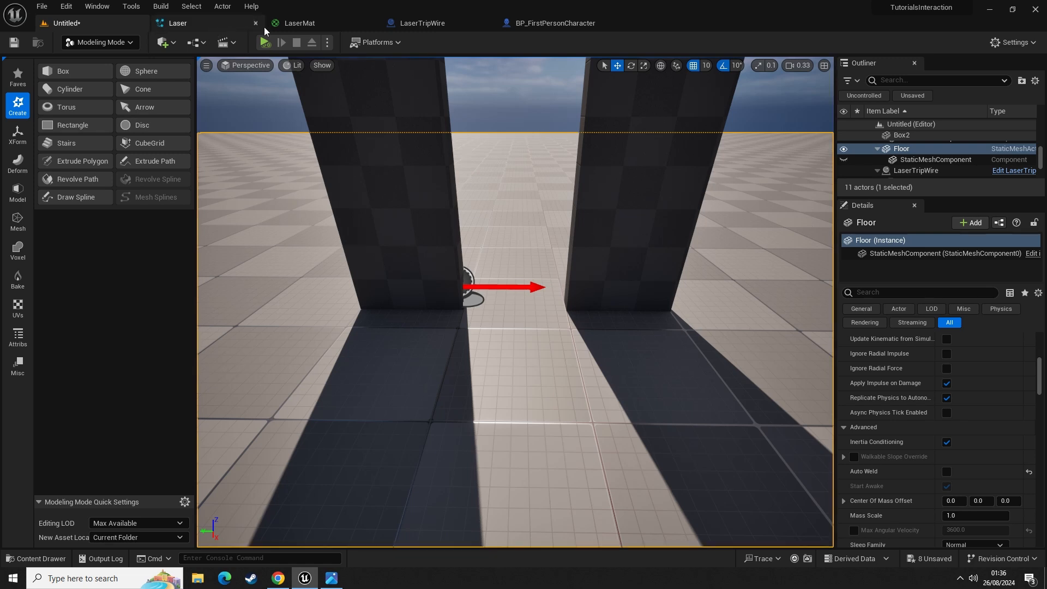
- Add a Cylinder component to the LaserTripWire blueprint and scale it uniformly to about 0.06
click(409, 24)
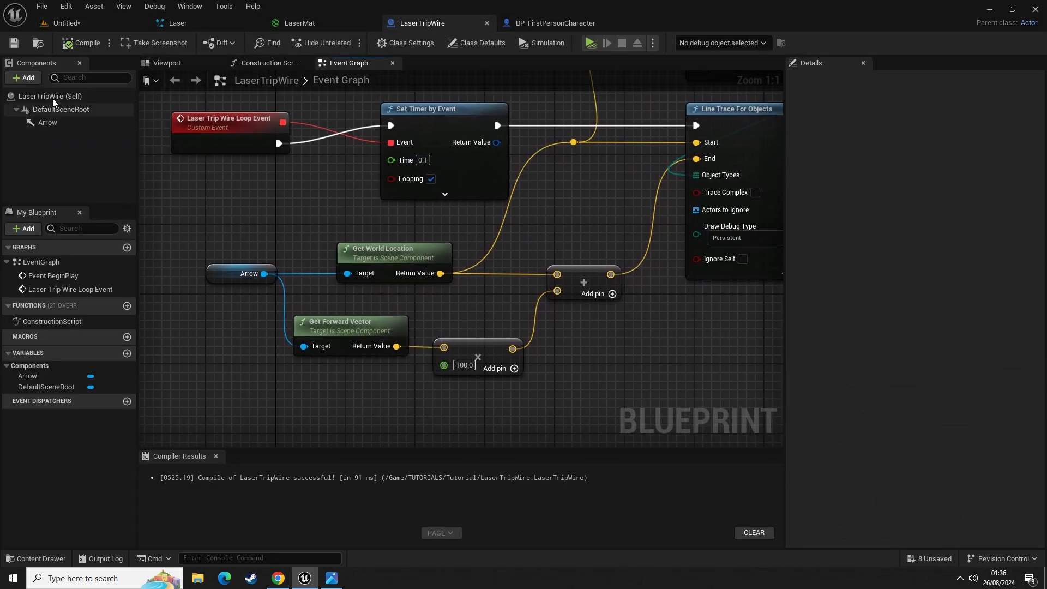
click(165, 64)
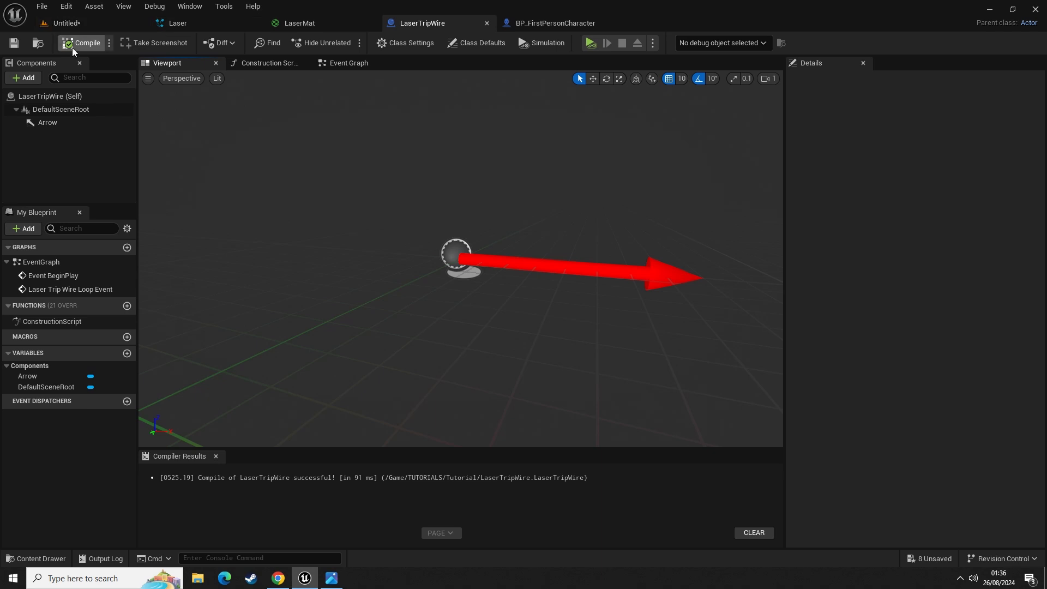
click(27, 78)
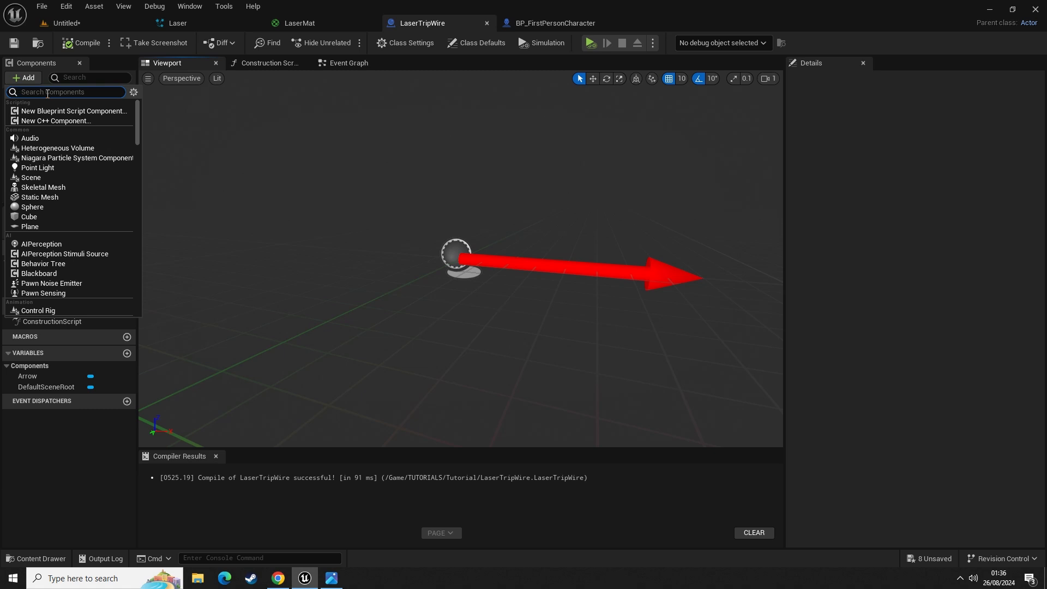
text(cylinder)
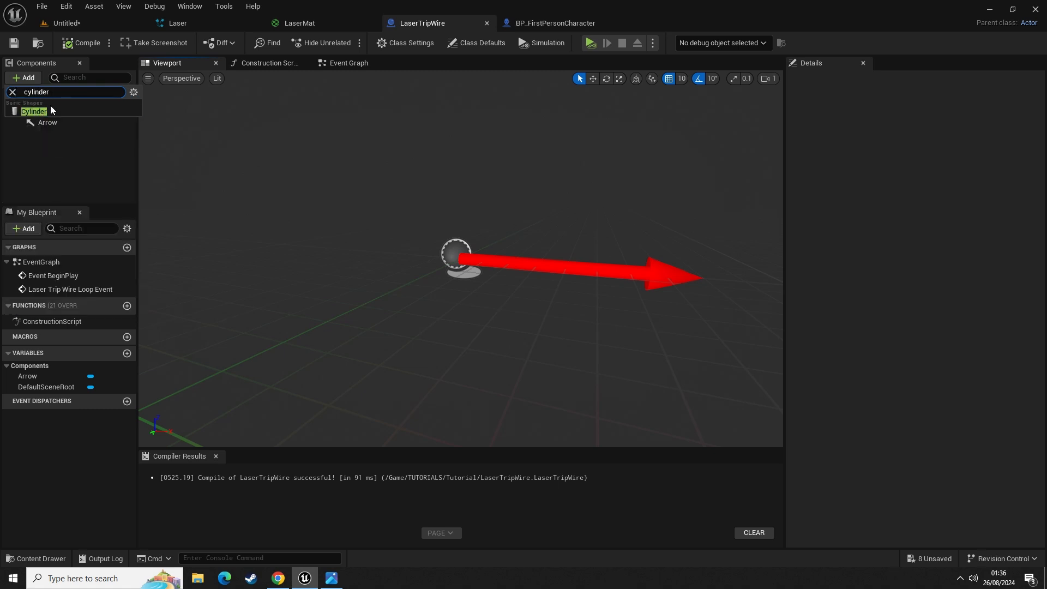
click(52, 110)
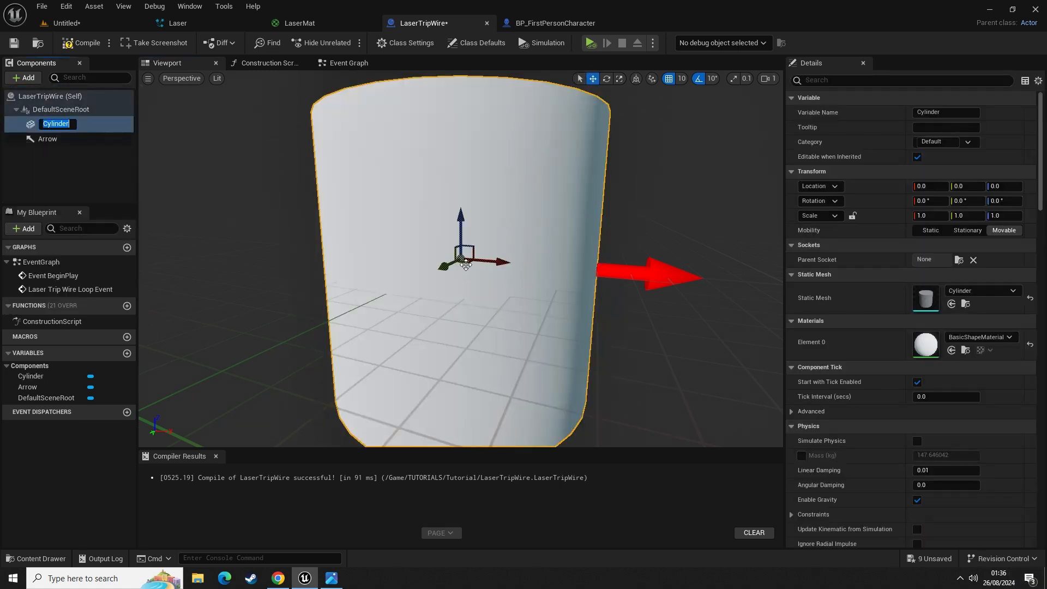
key(Return)
key(r)
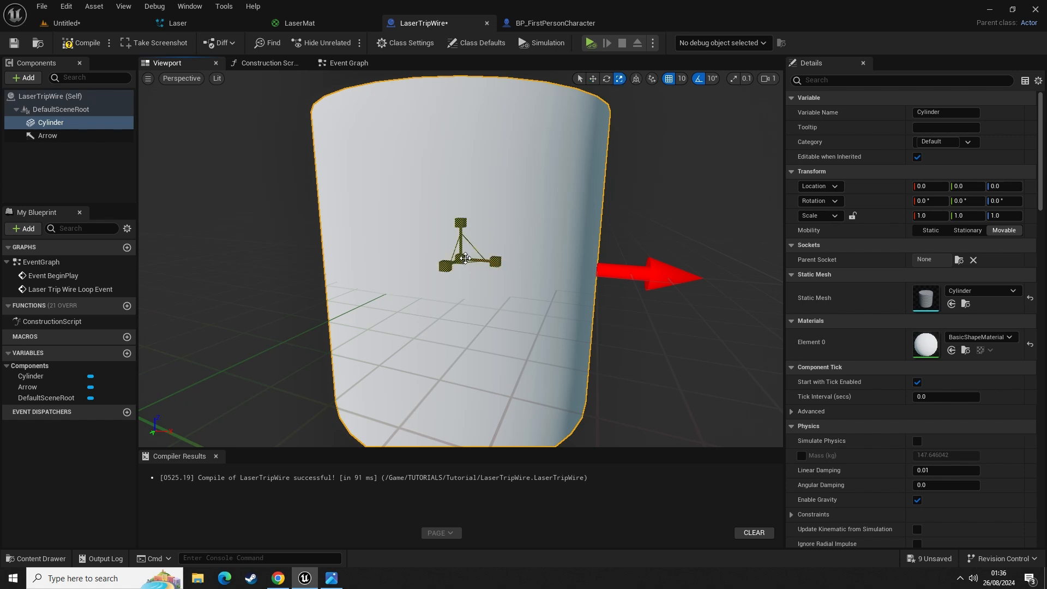
drag(462, 259, 419, 284)
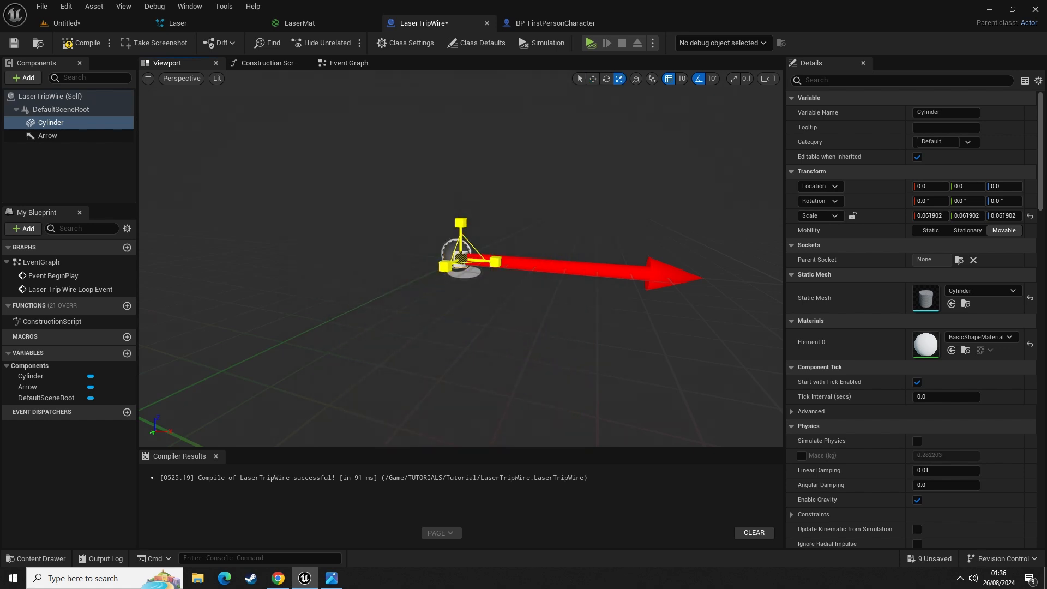
- Rotate the cylinder -90° about Y to align with the arrow and scale it uniformly to about 0.05
right_drag(461, 259, 481, 363)
scroll(480, 305, down, 1)
scroll(469, 349, down, 1)
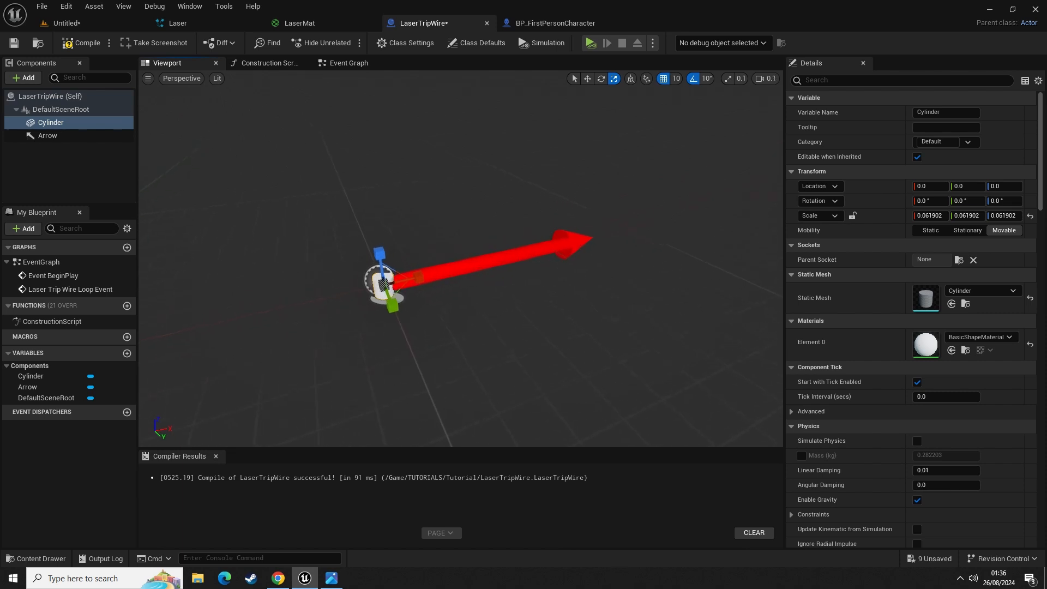
mouse_move(489, 282)
right_down()
mouse_move(524, 283)
mouse_move(489, 282)
right_up()
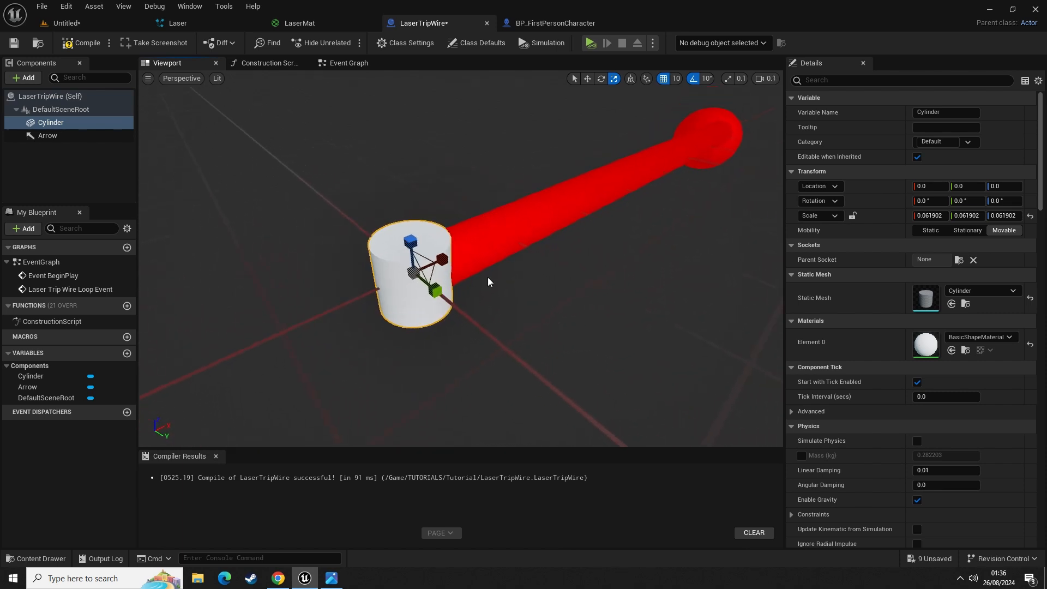
key(e)
drag(430, 238, 411, 327)
right_drag(433, 274, 398, 274)
key(r)
drag(433, 274, 417, 283)
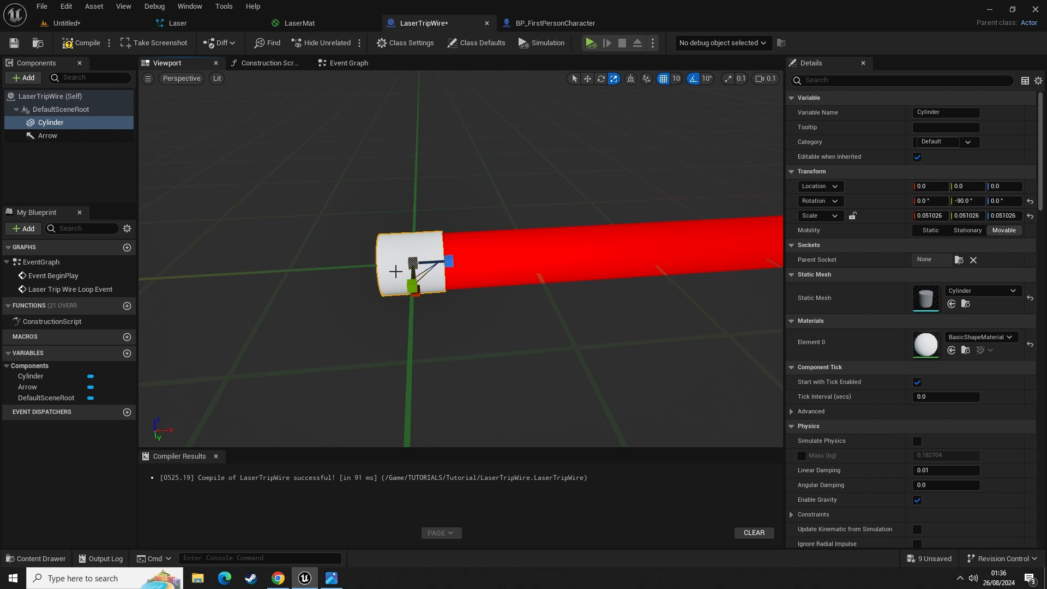
- Examine the tripwire's cylinder against the pillar in the level from close up
click(87, 25)
key(w)
right_drag(515, 302, 528, 296)
scroll(516, 302, down, 6)
key(a)
right_drag(312, 256, 355, 260)
key(w)
key(d)
key(s)
right_drag(449, 286, 459, 263)
key(d)
key(w)
key(s)
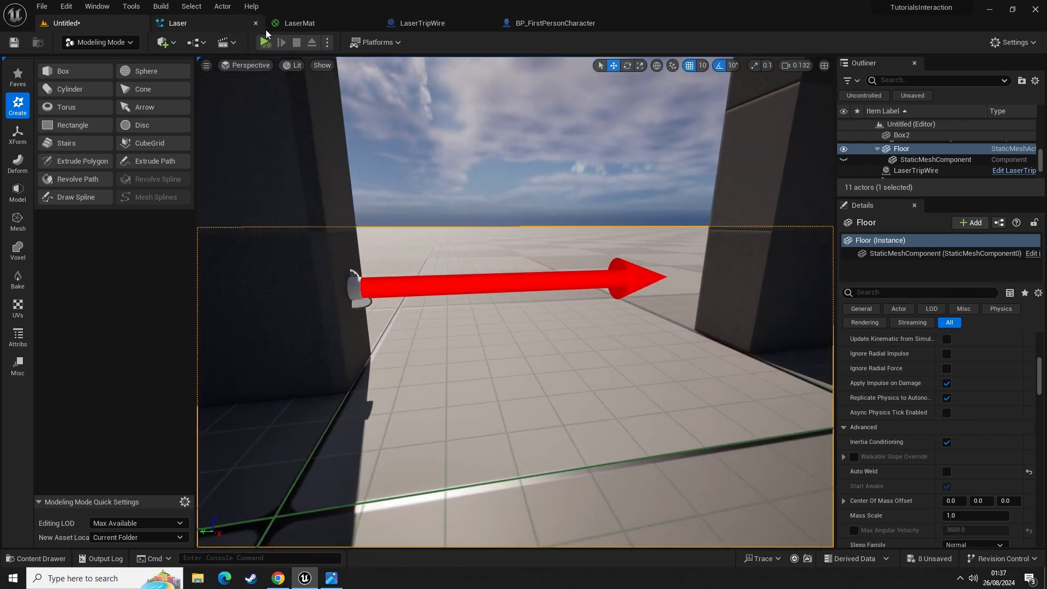
- Duplicate the Cylinder component in the LaserTripWire blueprint
click(420, 24)
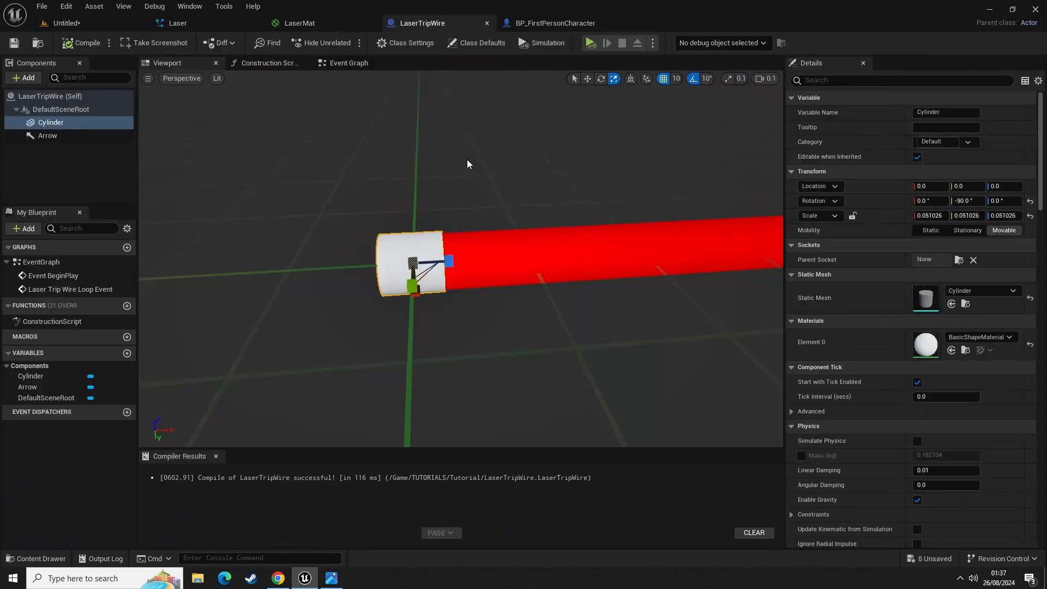
key(s)
key(d)
right_drag(494, 229, 494, 228)
click(50, 123)
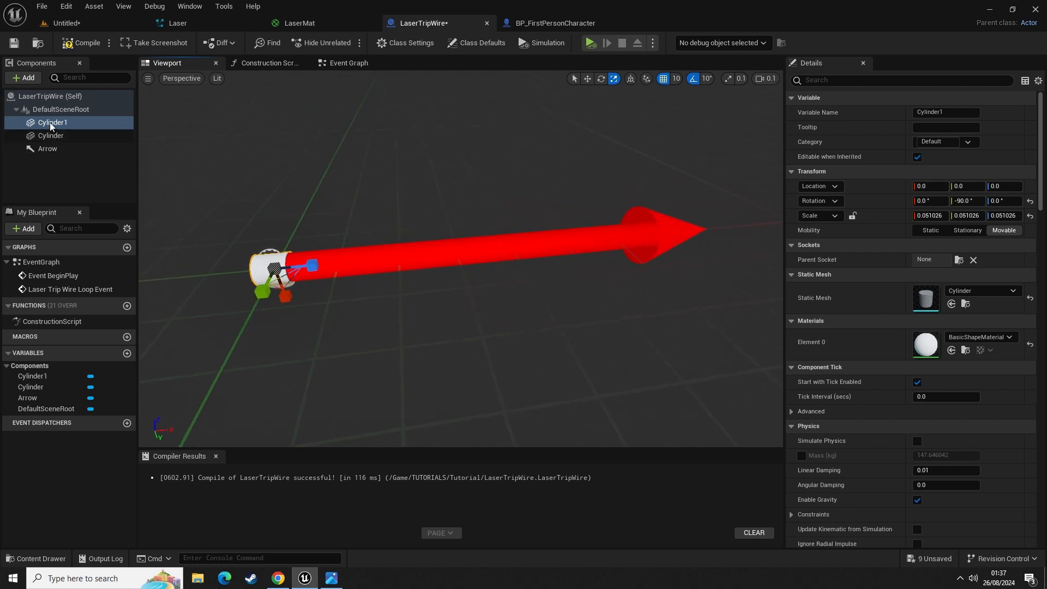
- Move the duplicated cylinder along the arrow's direction to X 70 in the LaserTripWire blueprint, compile, and check its position in the level
key(ctrl+d)
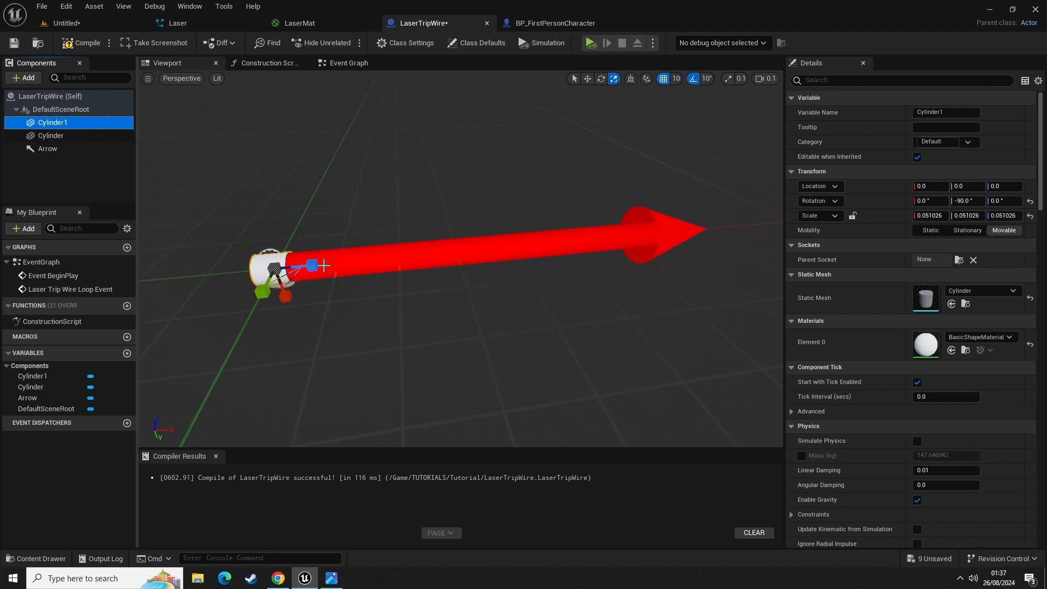
right_drag(345, 300, 360, 265)
key(w)
drag(360, 266, 735, 264)
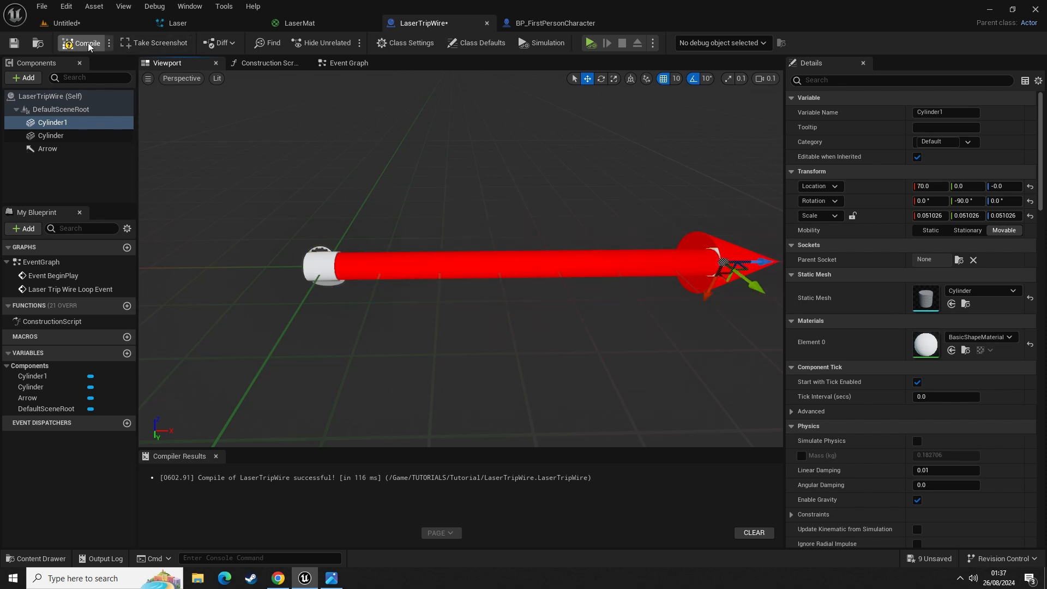
click(65, 23)
right_drag(492, 318, 529, 300)
key(w)
key(s)
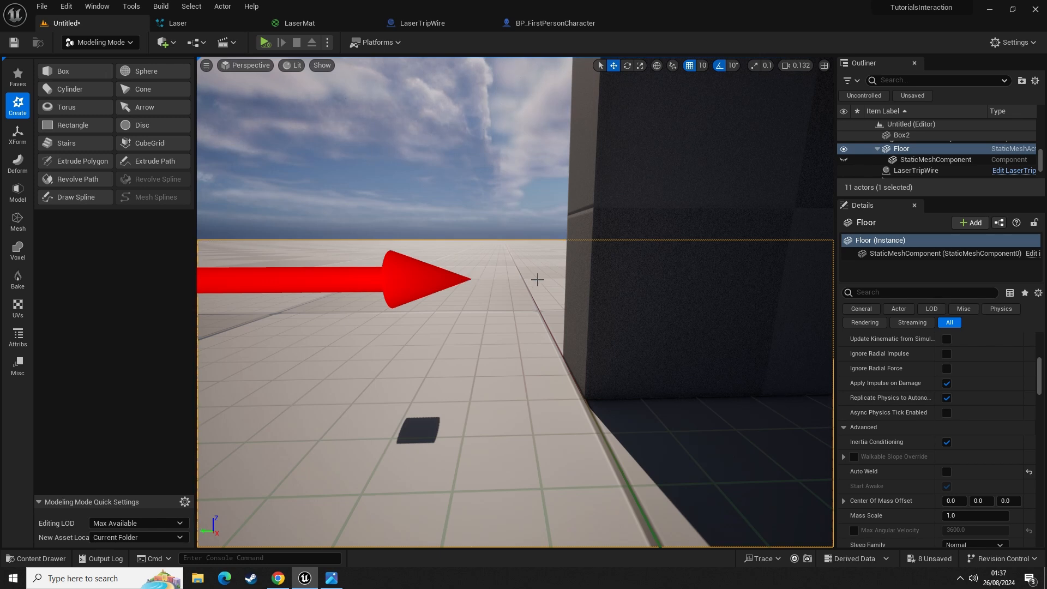
- Move the duplicated cylinder farther along the arrow to X 100, compile, and check it against the opposite pillar in the level
click(420, 29)
right_drag(423, 288, 493, 297)
scroll(493, 297, up, 1)
key(d)
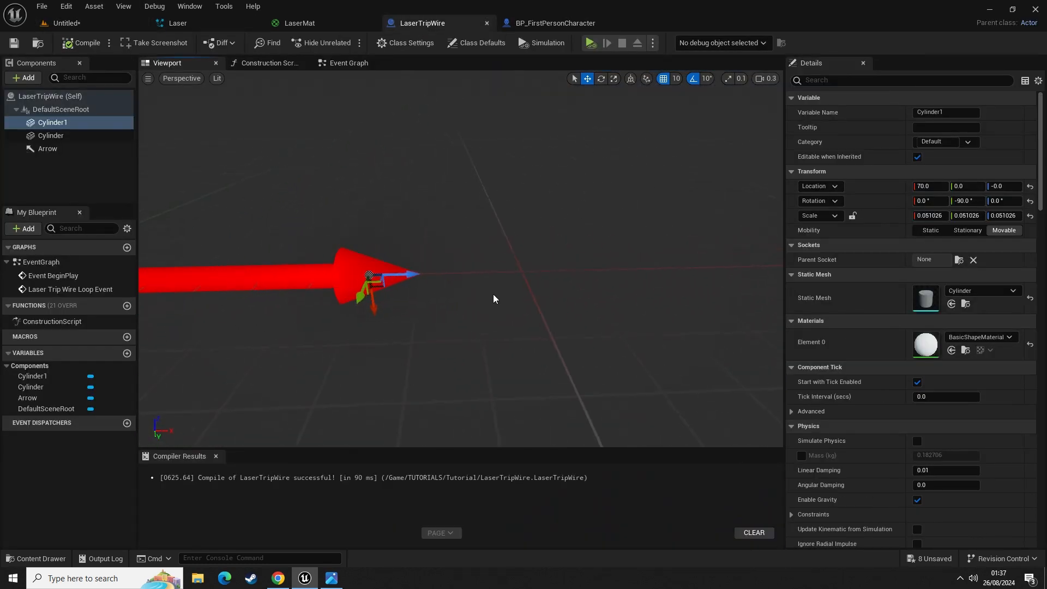
drag(388, 272, 516, 274)
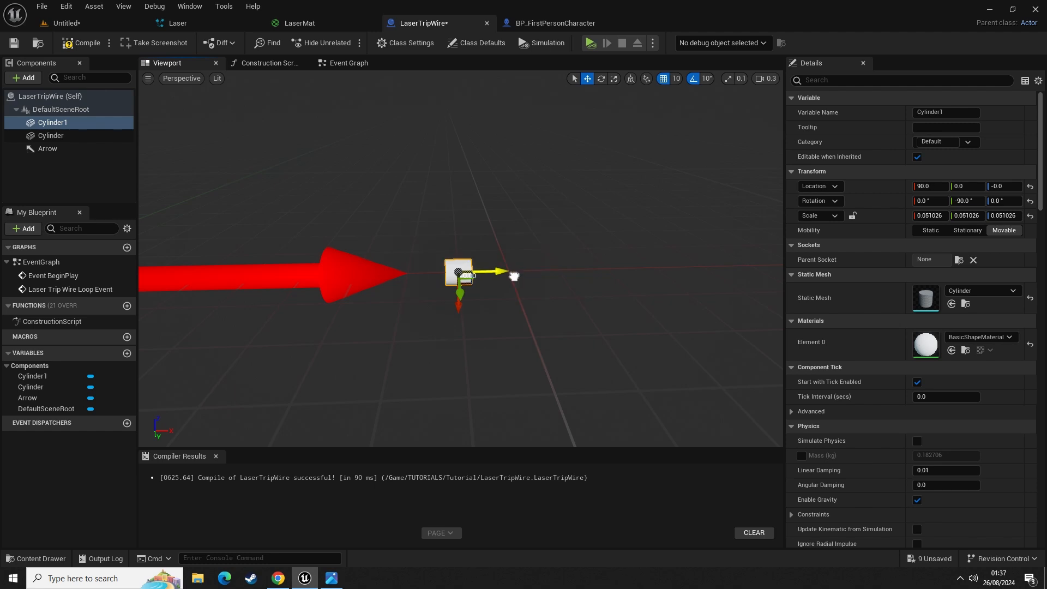
click(82, 43)
click(85, 27)
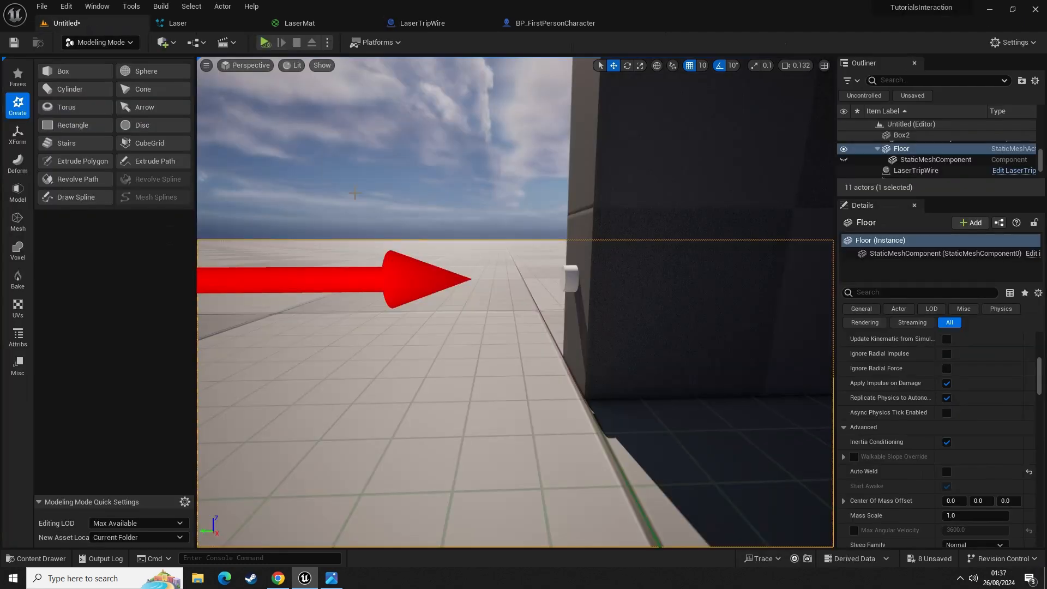
right_drag(491, 295, 464, 295)
key(s)
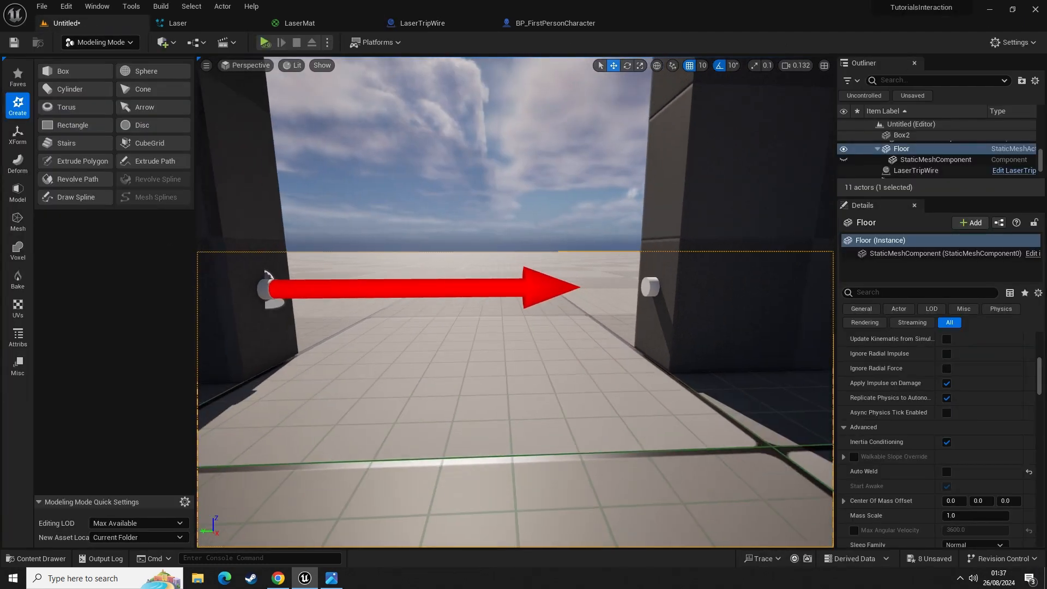
- Turn off grid snapping in the LaserTripWire viewport and move the duplicated cylinder back slightly to about X 97.86
click(422, 23)
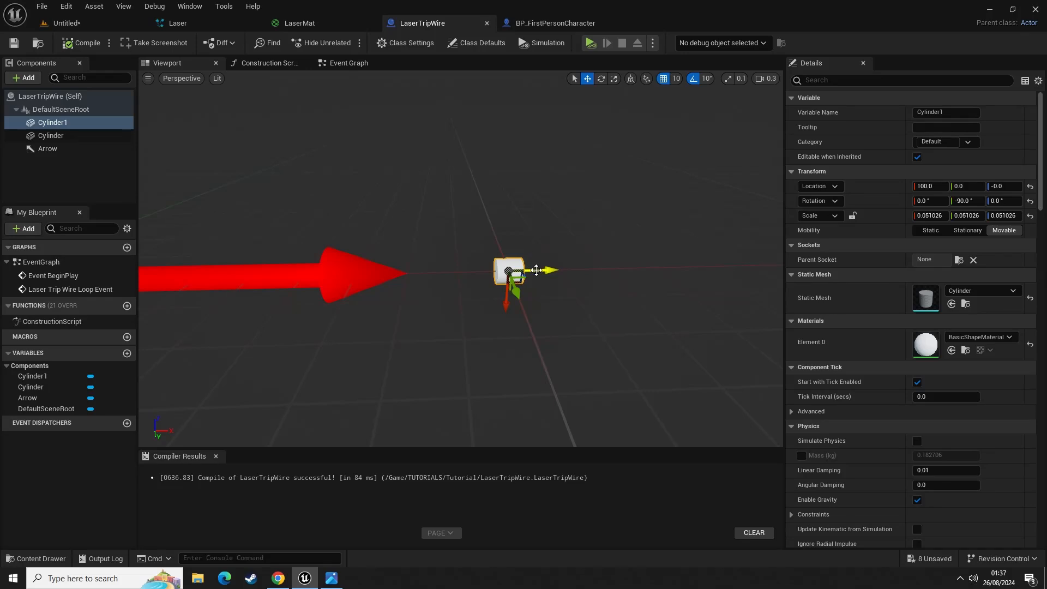
click(663, 78)
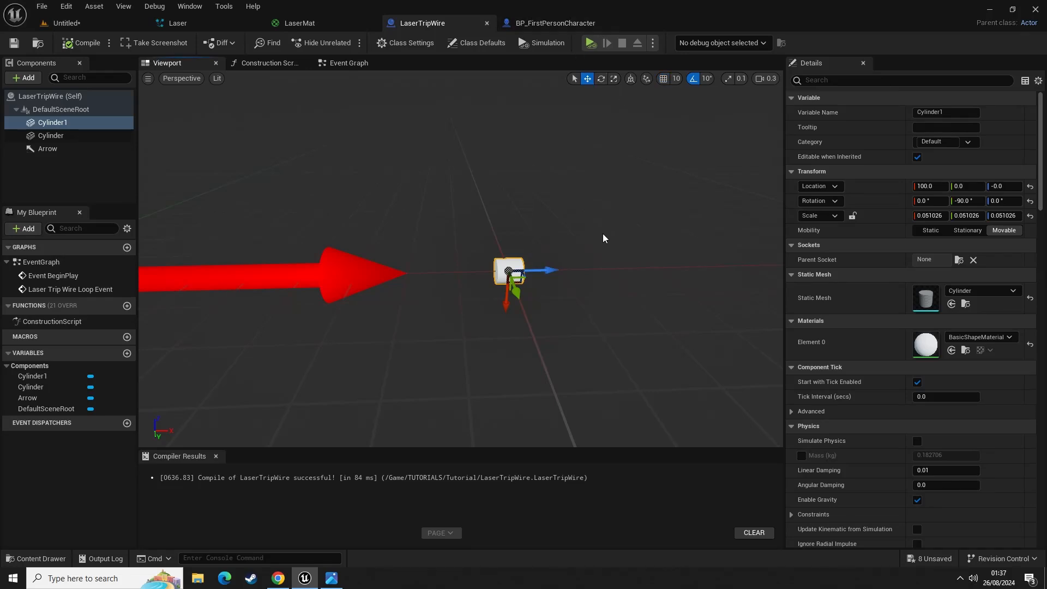
drag(551, 267, 537, 267)
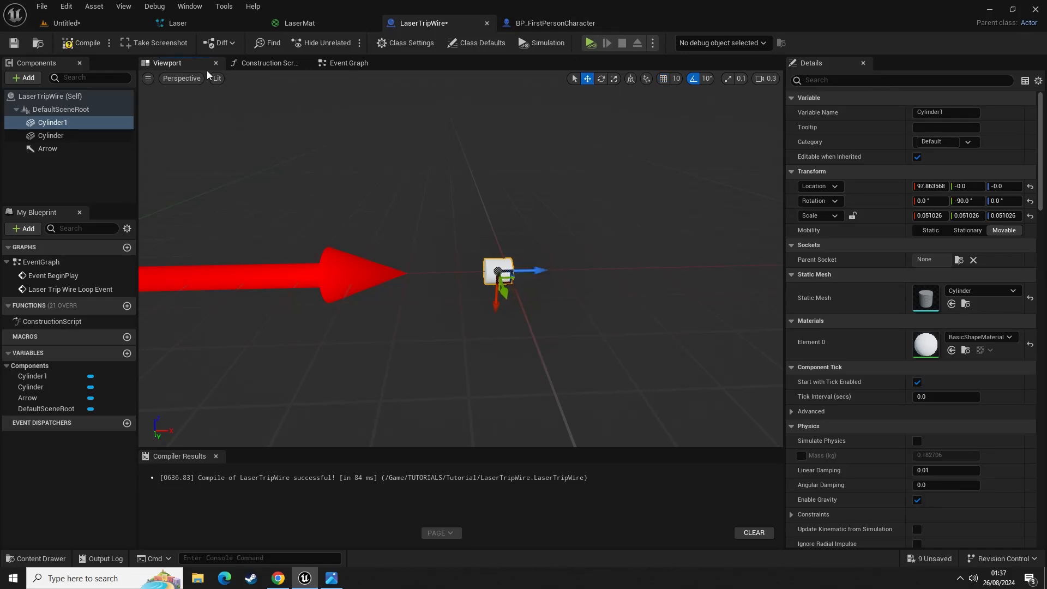
- Examine how both tripwire cylinders sit against the two pillars in the level from several angles
click(76, 23)
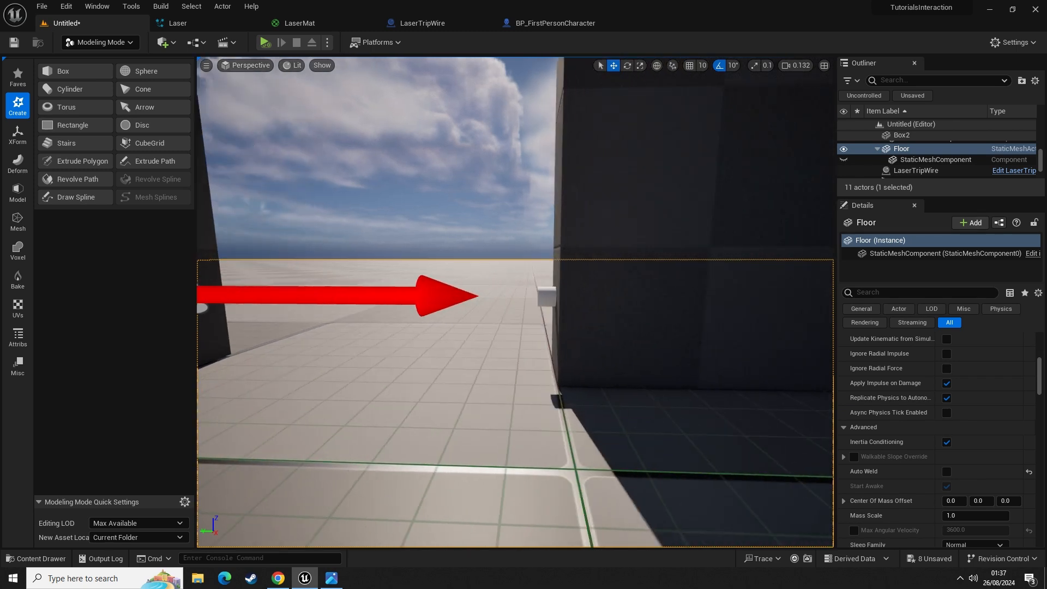
key(s)
right_drag(596, 314, 370, 292)
key(a)
key(d)
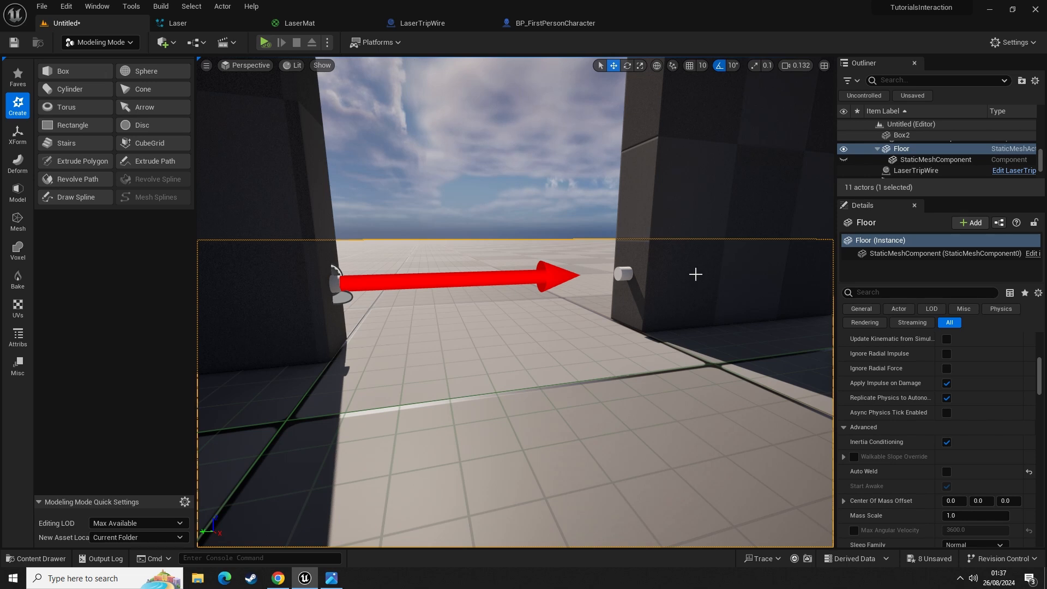
key(s)
right_drag(441, 313, 414, 292)
key(d)
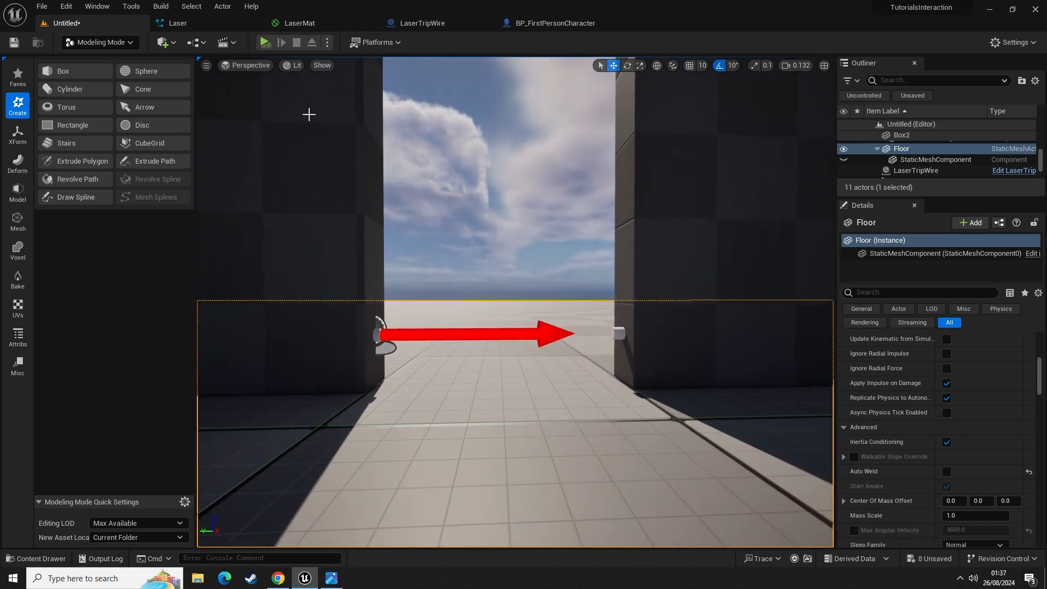
- Locate the placed LaserTripWire actor's blueprint asset in the project's Tutorial content folder
key(ctrl+space)
key(ctrl+space)
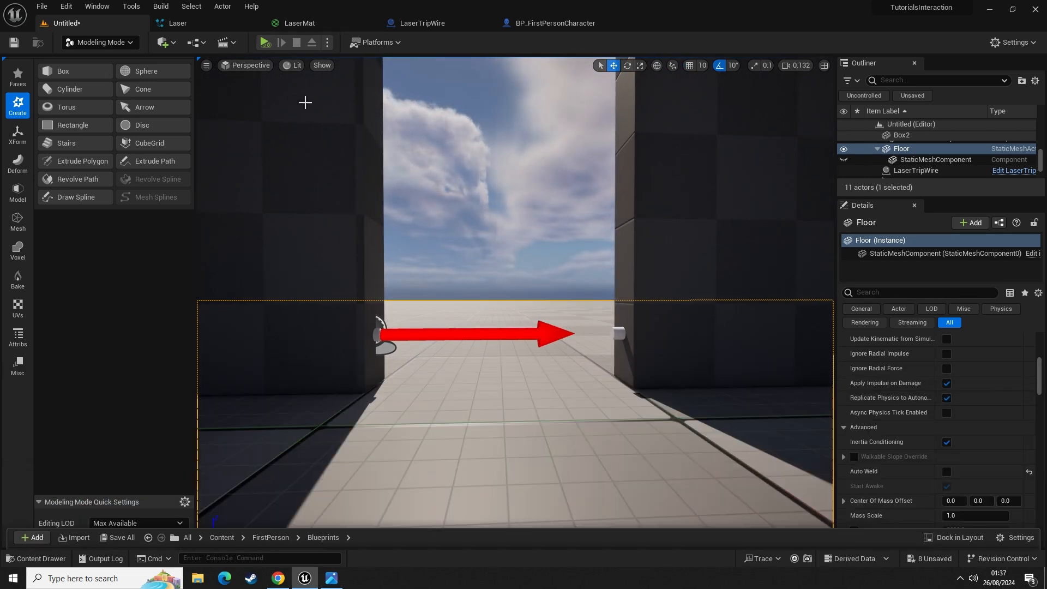
click(382, 339)
right_click(382, 339)
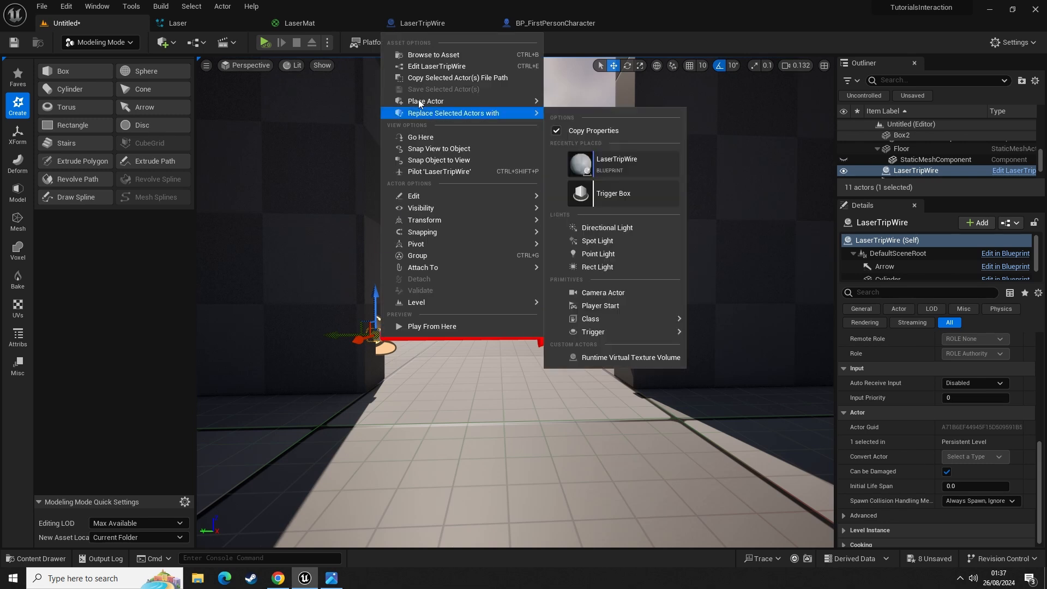
click(458, 52)
click(545, 435)
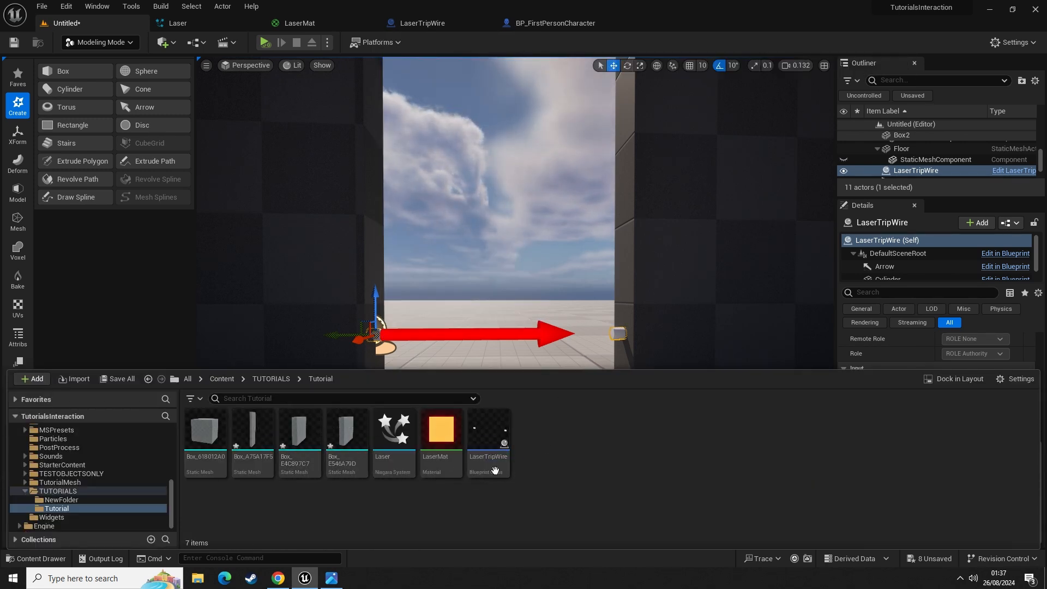
- Create a Niagara System in the Tutorial folder from selected emitters, using the Dynamic Beam template
right_click(541, 438)
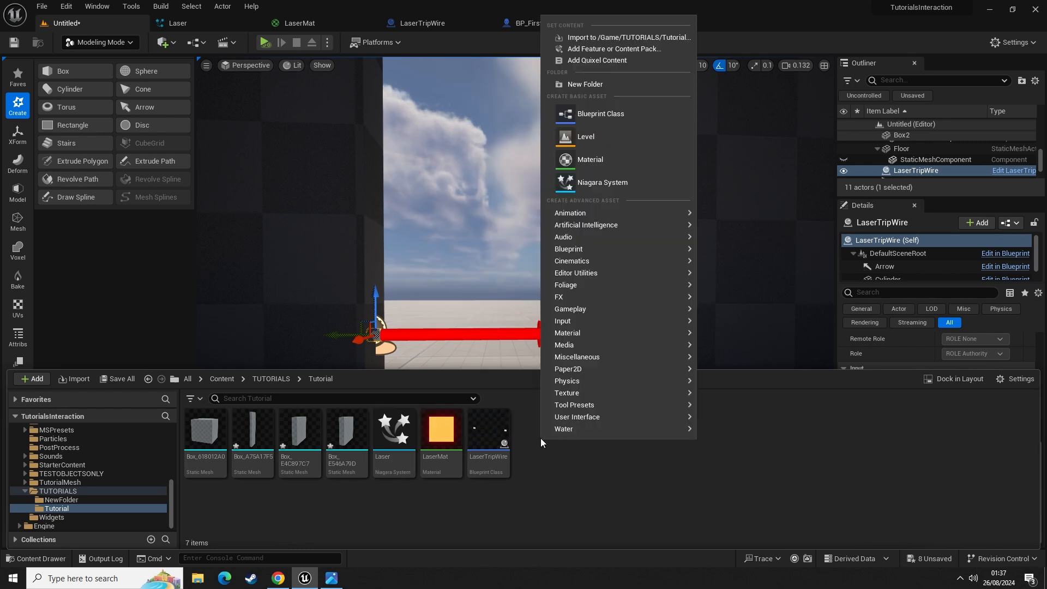
click(583, 186)
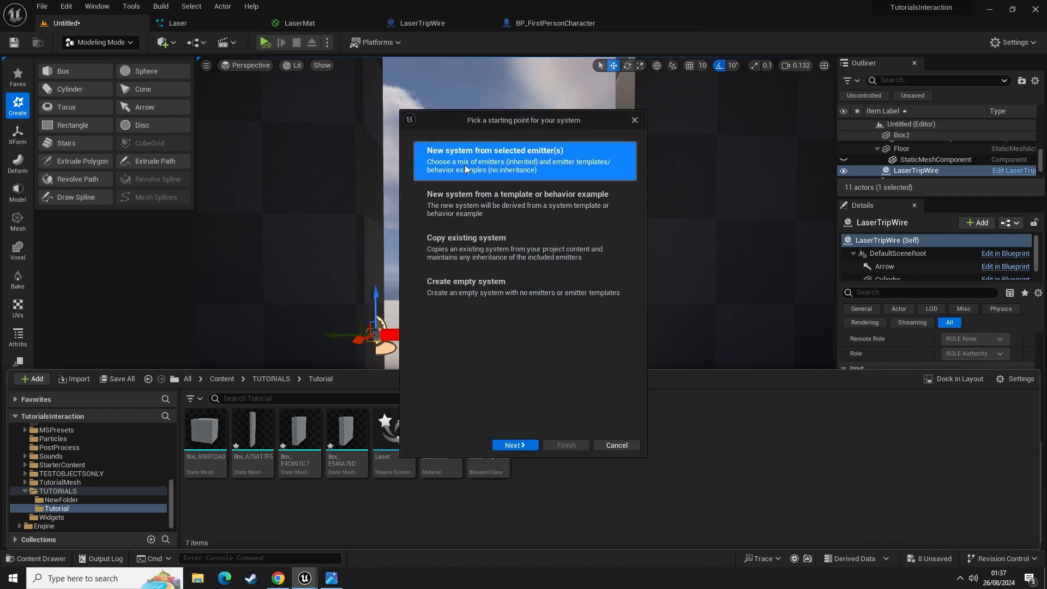
click(534, 448)
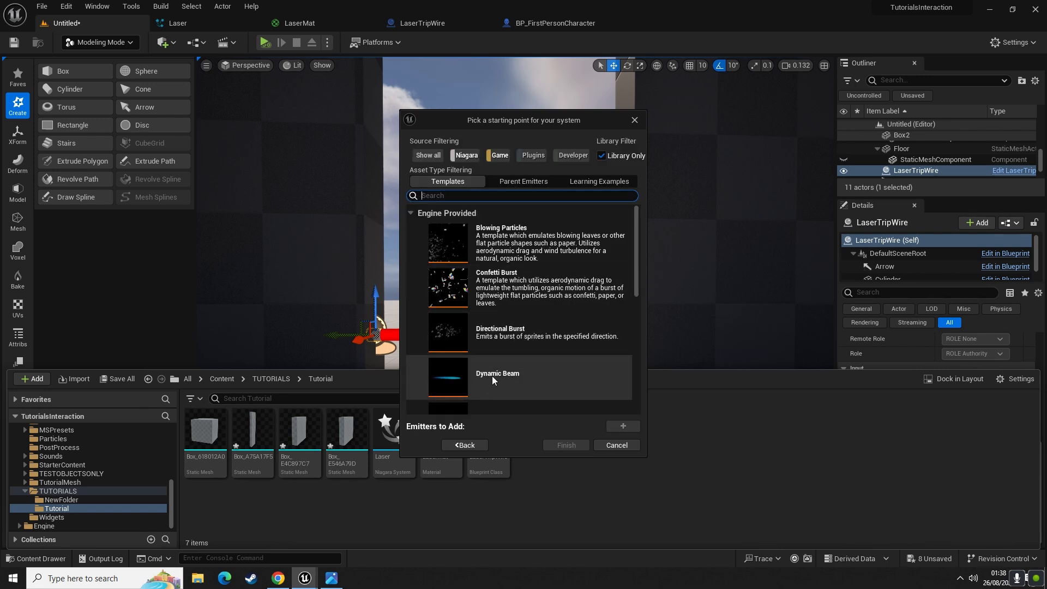
click(506, 377)
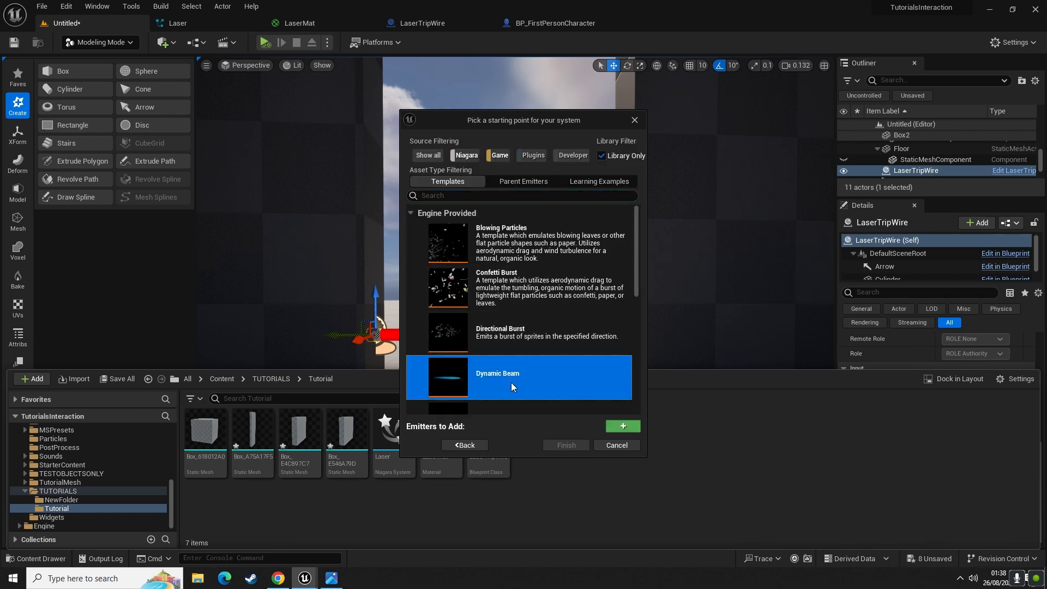
click(624, 426)
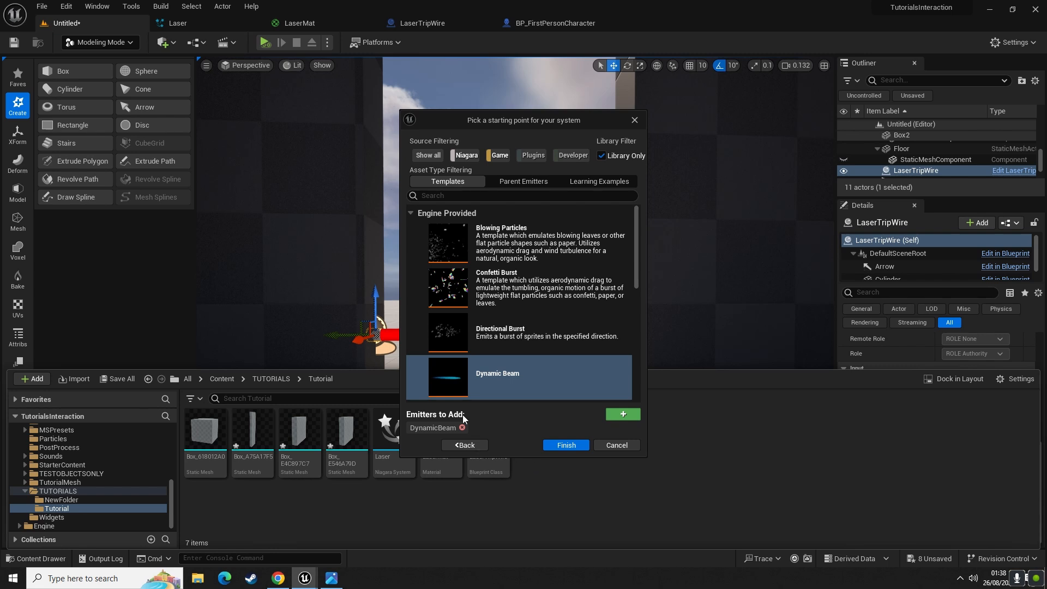
click(566, 445)
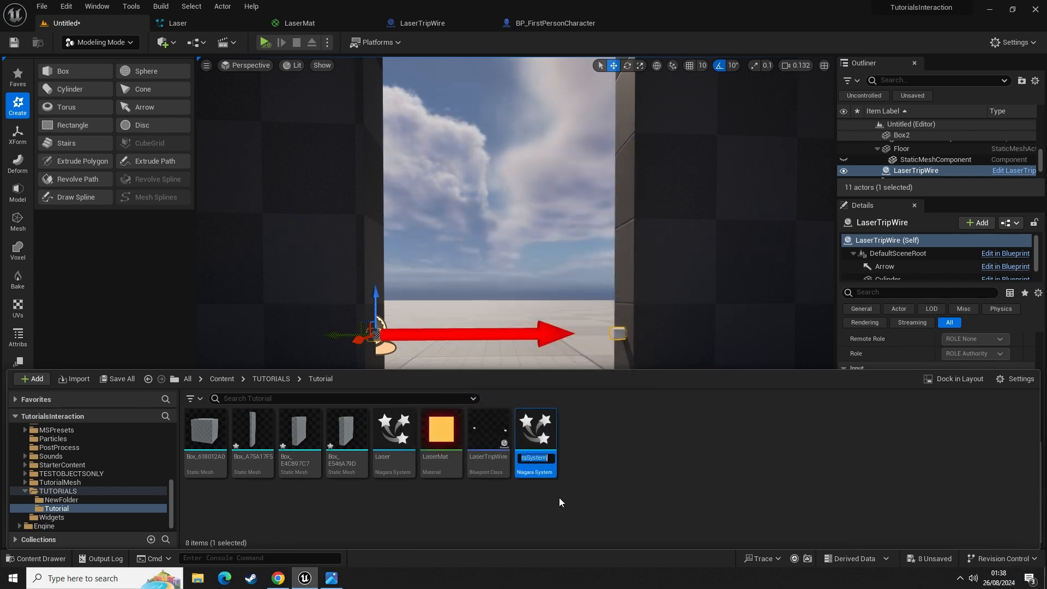
- Name the new Niagara System Laser_2_0_Tutorial
text(Laser)
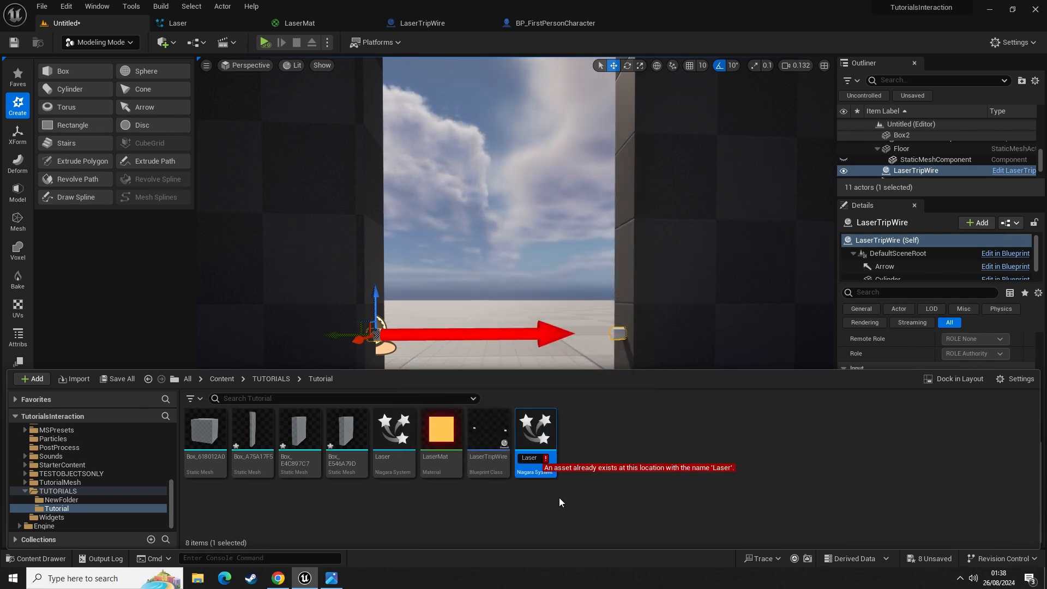
text(_2_0)
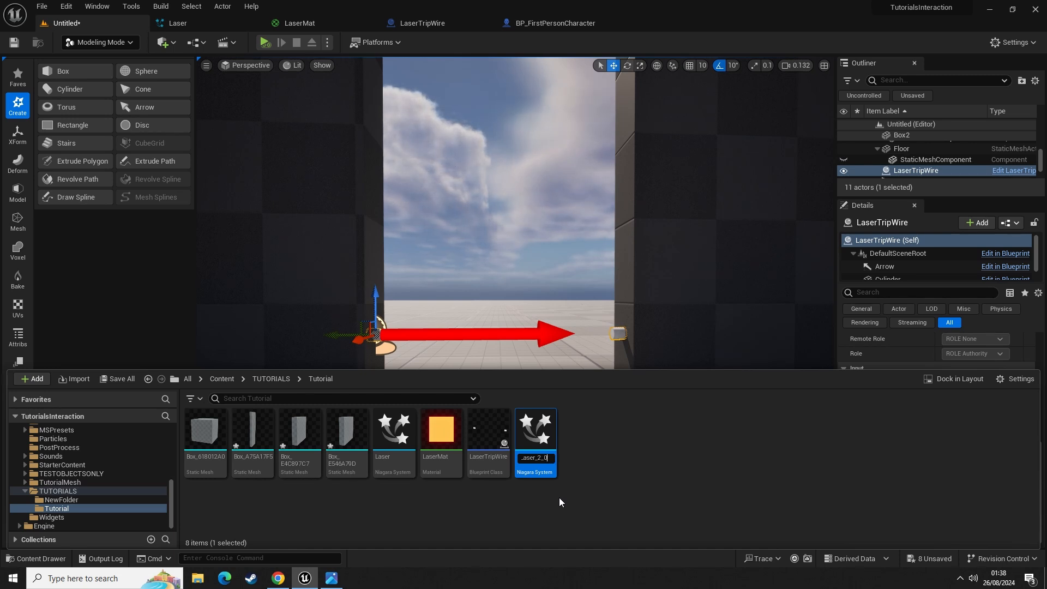
text(_Tut)
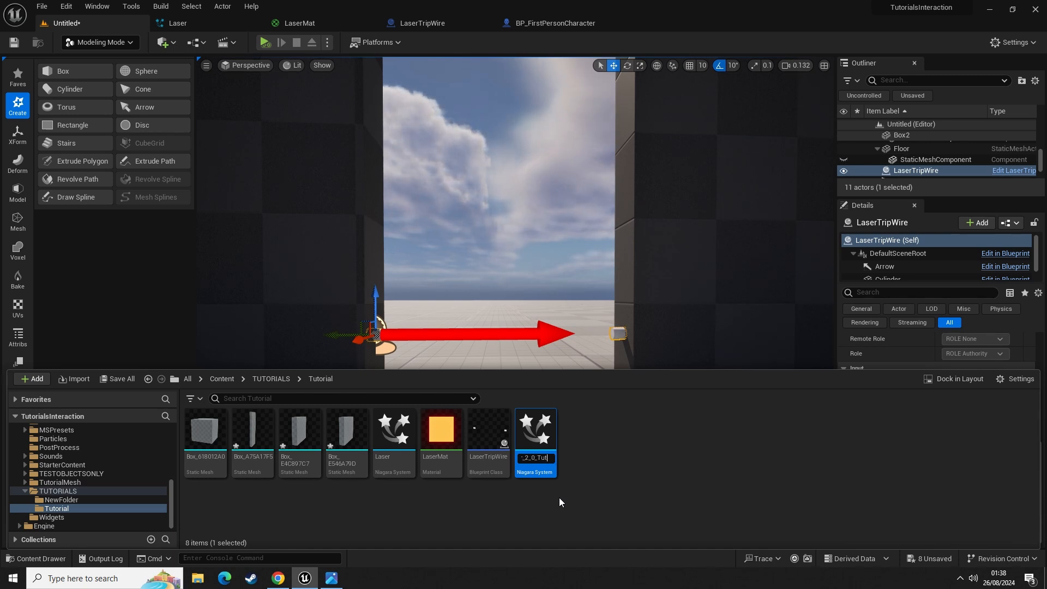
text(orial)
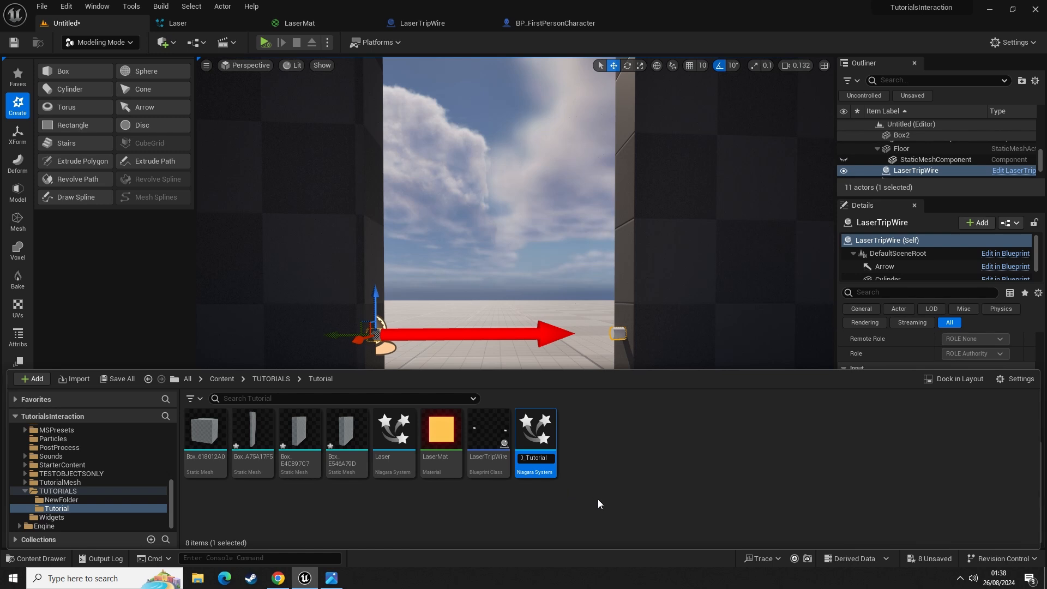
key(Return)
click(536, 506)
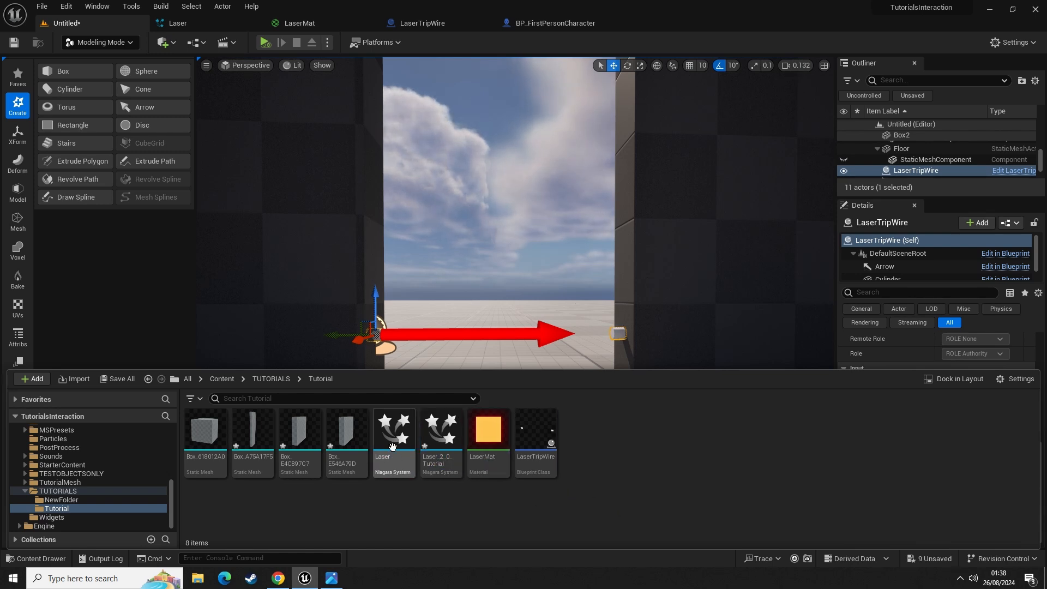
- Open the Laser_2_0_Tutorial system and compare its beam preview with the span between the tripwire's cylinders in the level
double_click(440, 435)
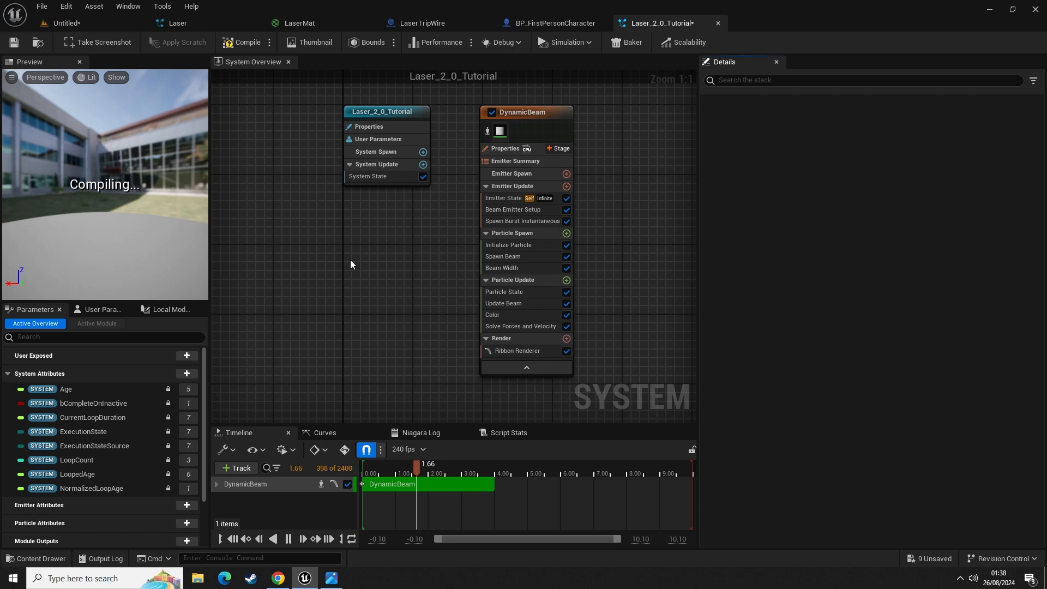
right_click(401, 303)
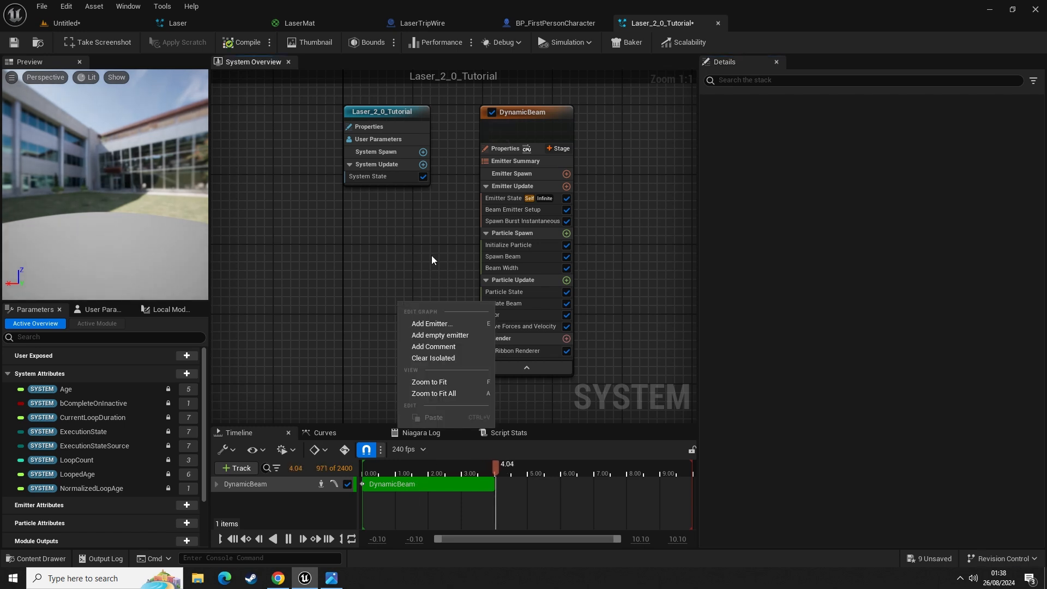
right_drag(431, 255, 297, 265)
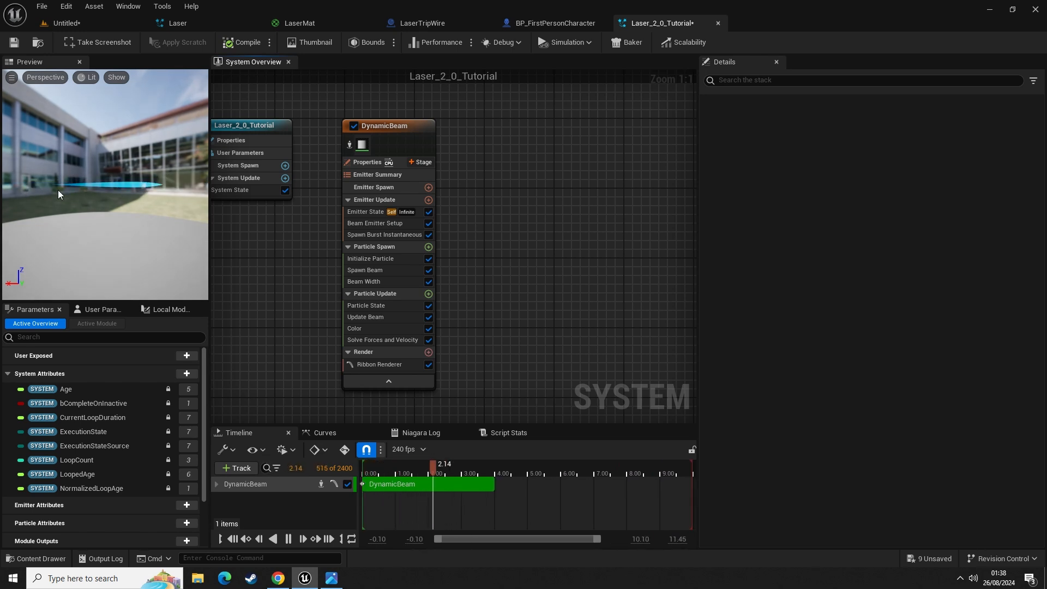
click(84, 24)
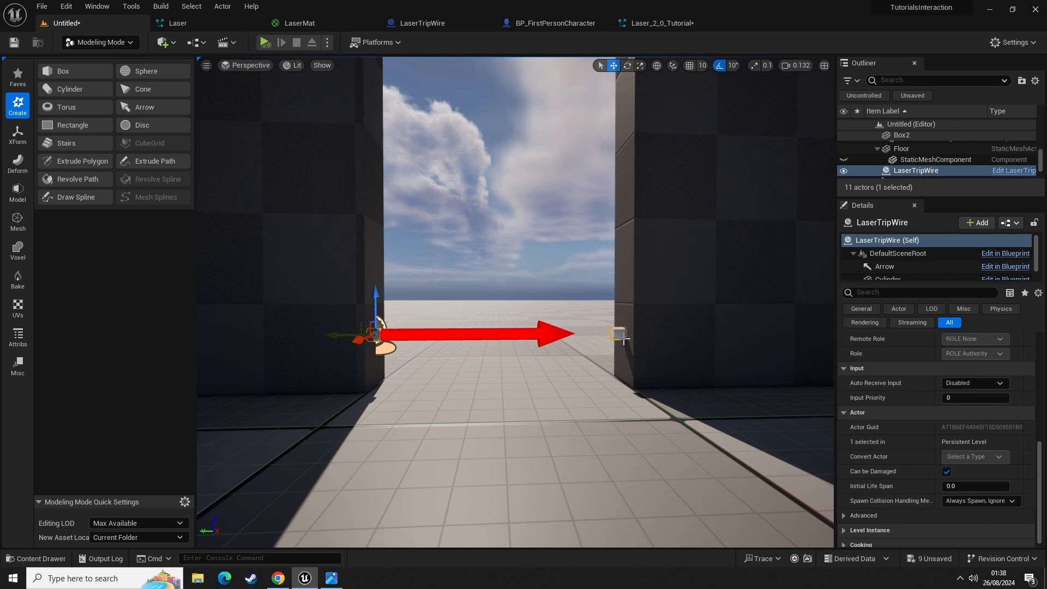
click(661, 23)
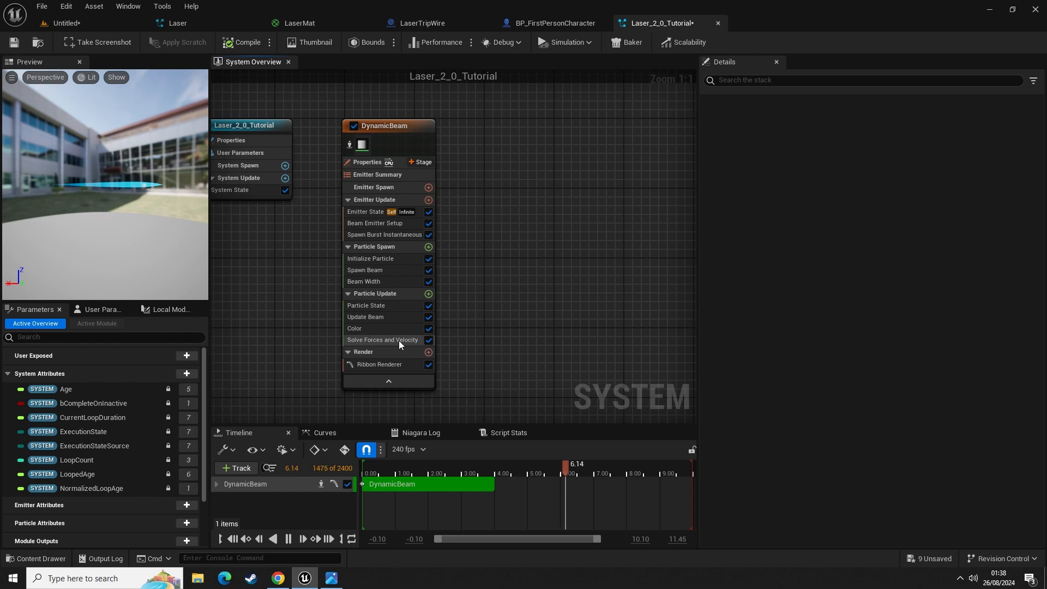
- Disable Kill Particles When Lifetime Has Elapsed in the DynamicBeam emitter's Particle State module
click(371, 293)
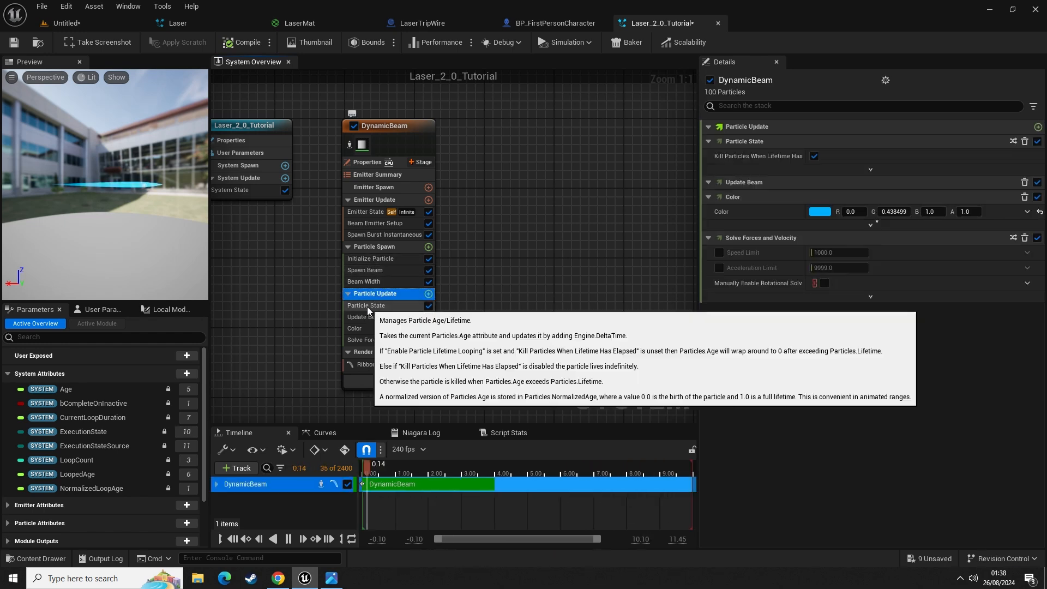
click(371, 305)
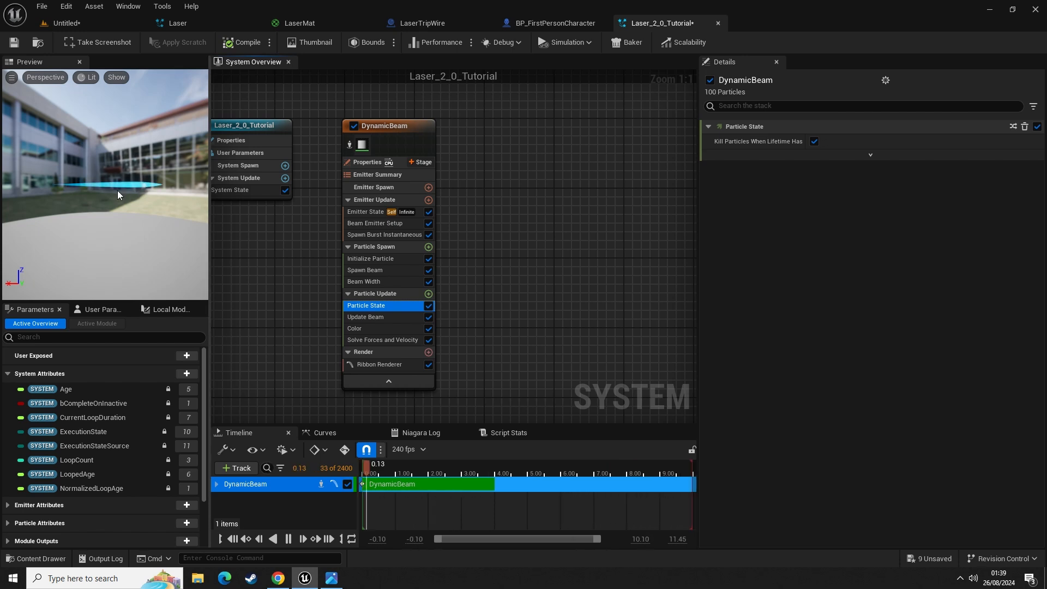
click(814, 142)
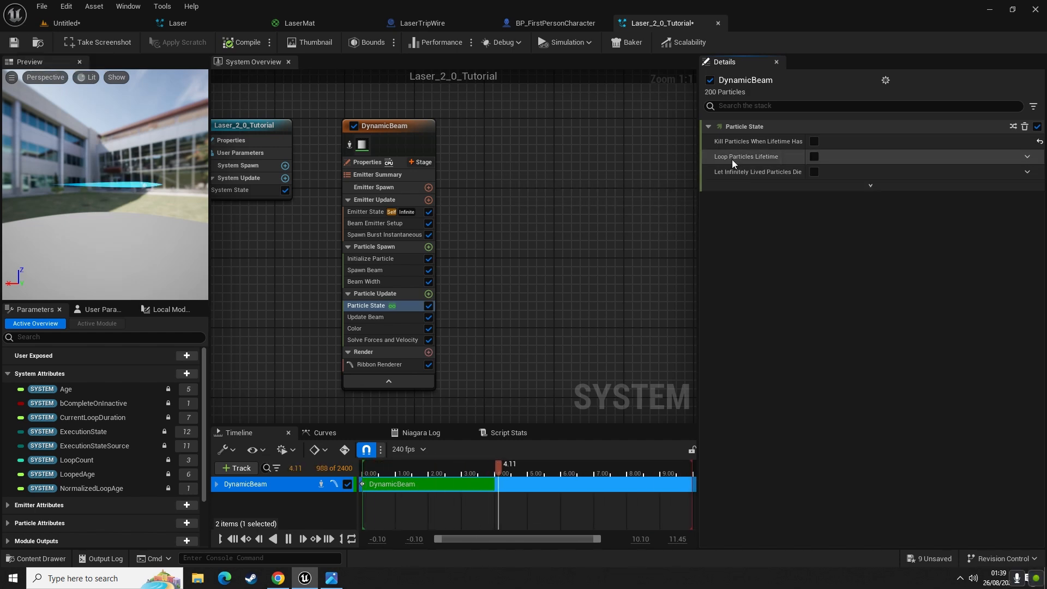
- Set the particle Lifetime to 0 in the DynamicBeam emitter's Initialize Particle module, keeping Lifetime Mode on Direct Set
click(367, 260)
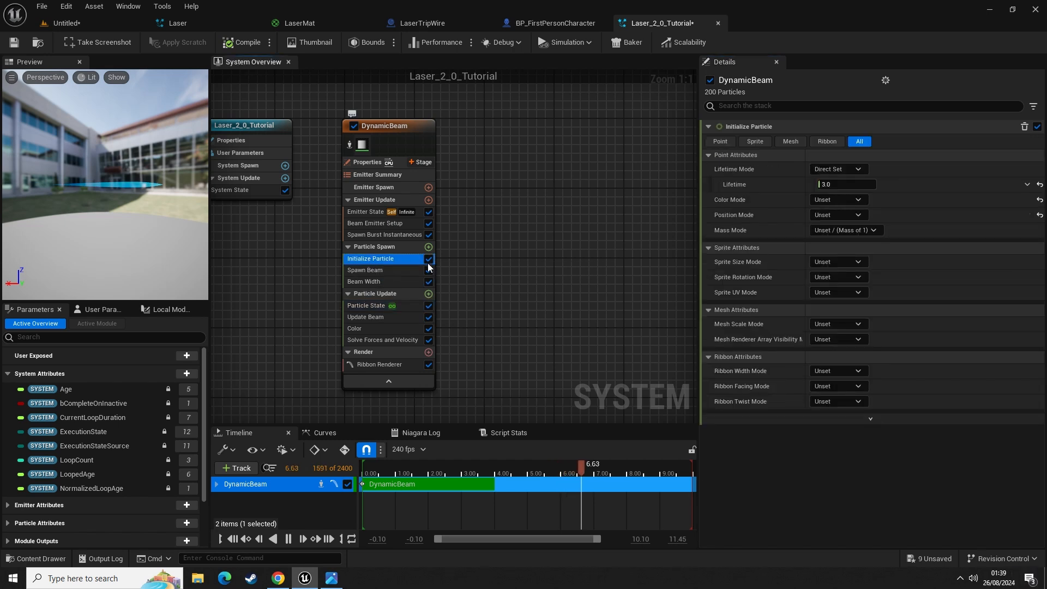
click(1040, 185)
click(847, 168)
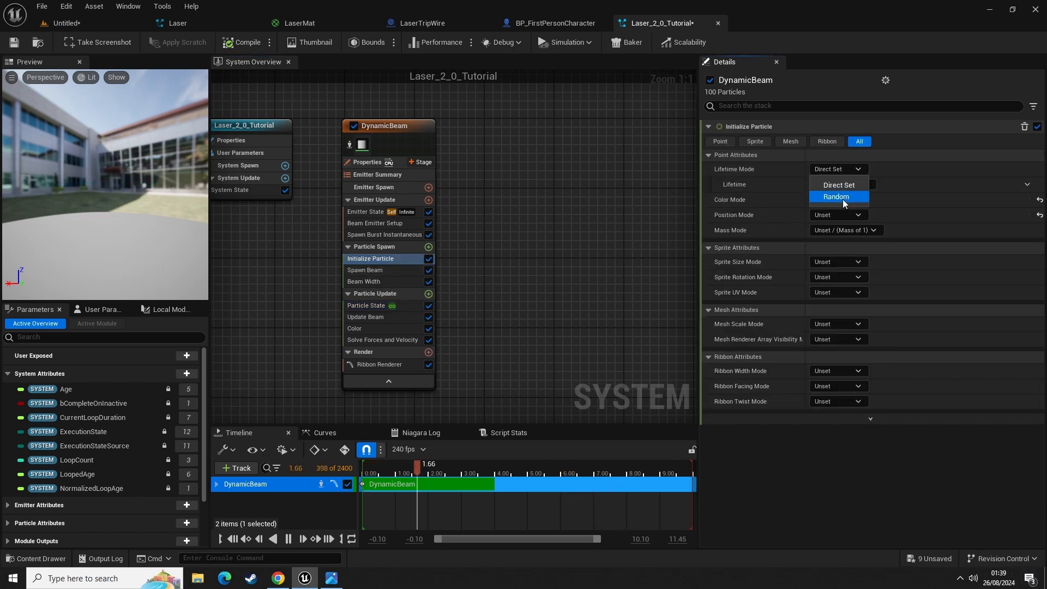
click(767, 184)
click(843, 184)
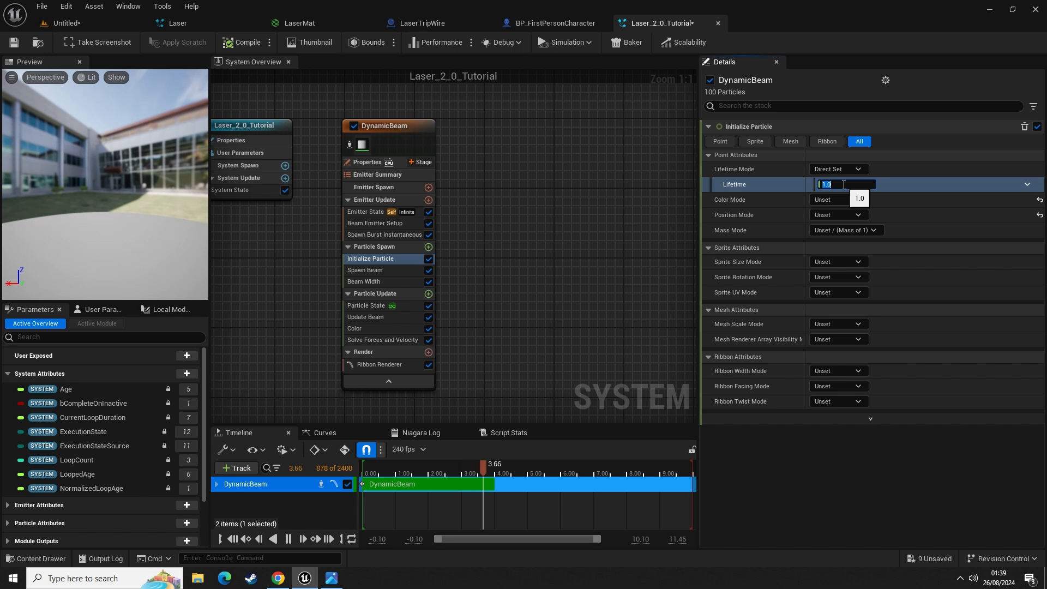
text(0)
key(Return)
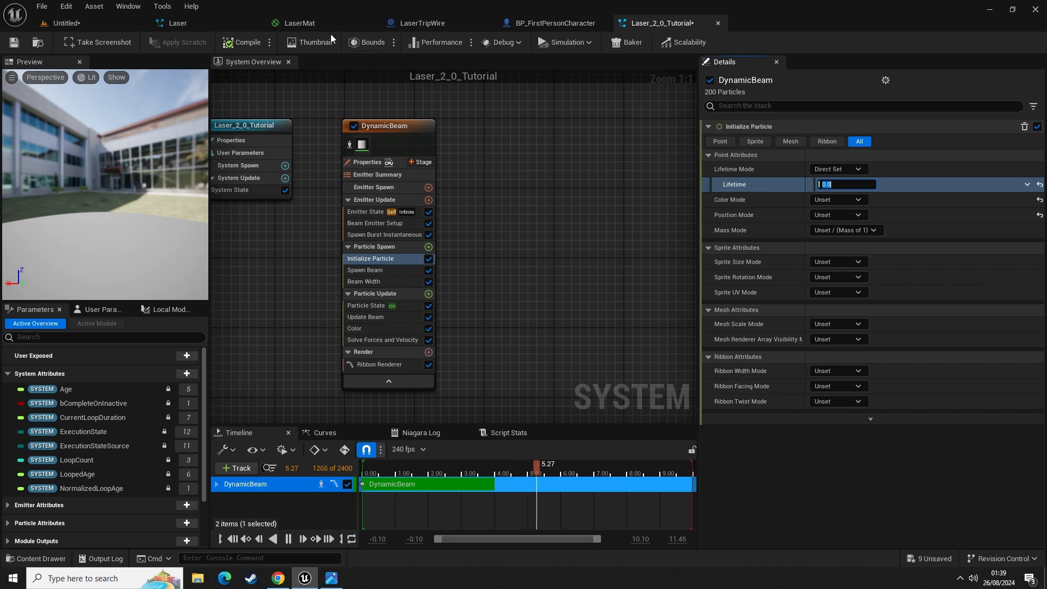
- Check the Laser system for reference and set the DynamicBeam Emitter State's Inactive Response to Continue (Emitter Deactivates But Doesn't Die Until System Does)
click(174, 25)
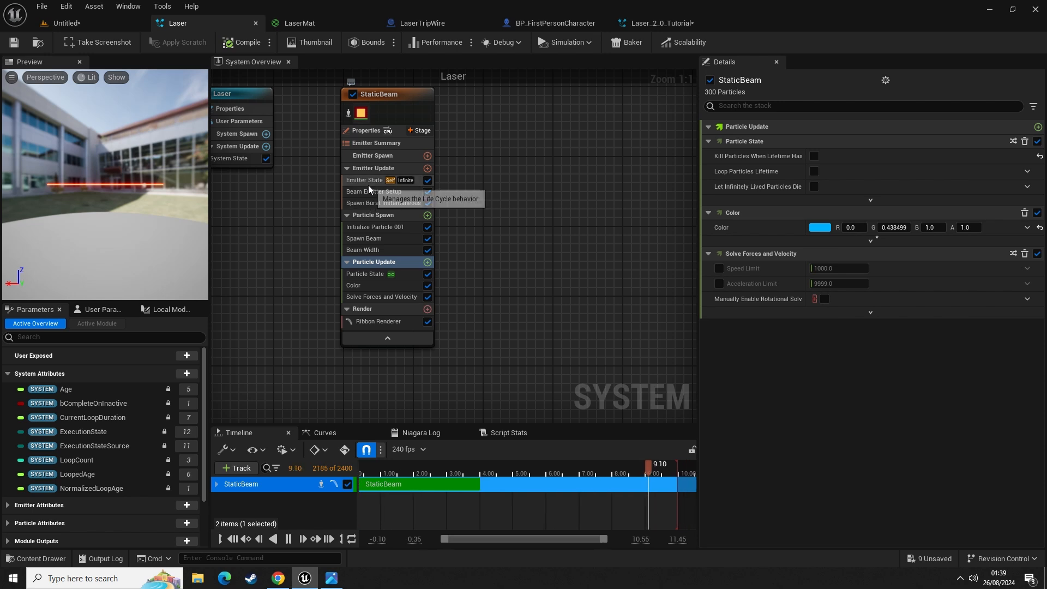
click(664, 24)
click(365, 212)
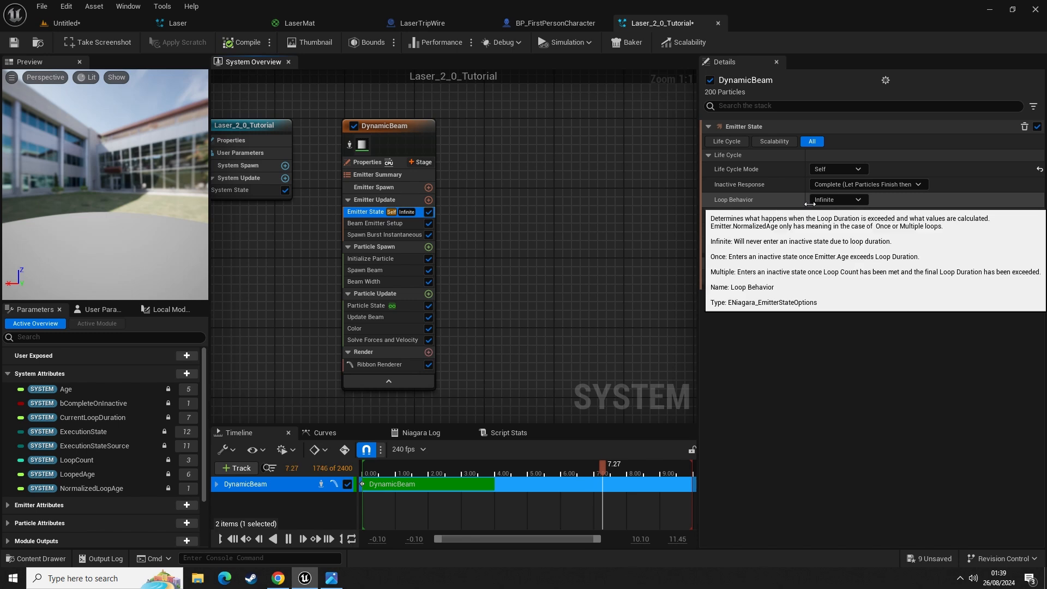
click(837, 170)
click(909, 185)
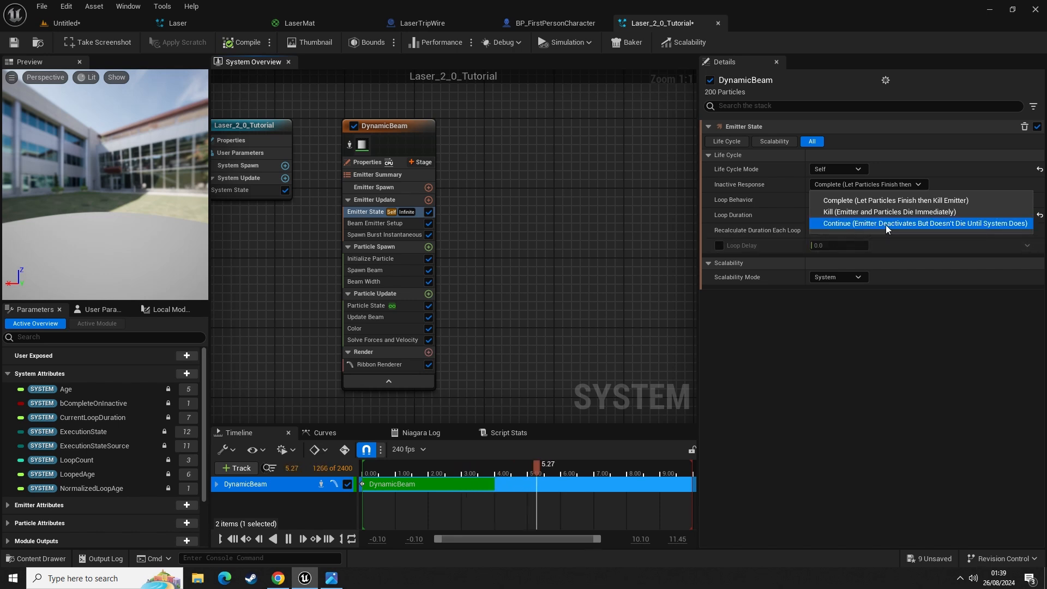
click(886, 224)
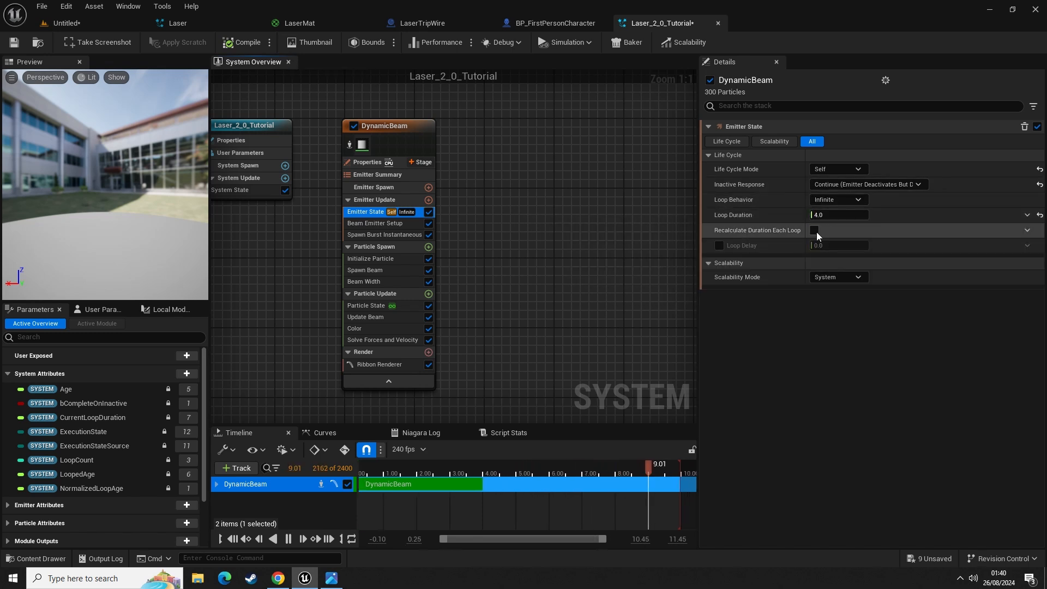
- Reset the DynamicBeam emitter's Loop Duration to its default and set Inactive Response to Complete (Let Particles Finish then Kill Emitter)
click(1040, 215)
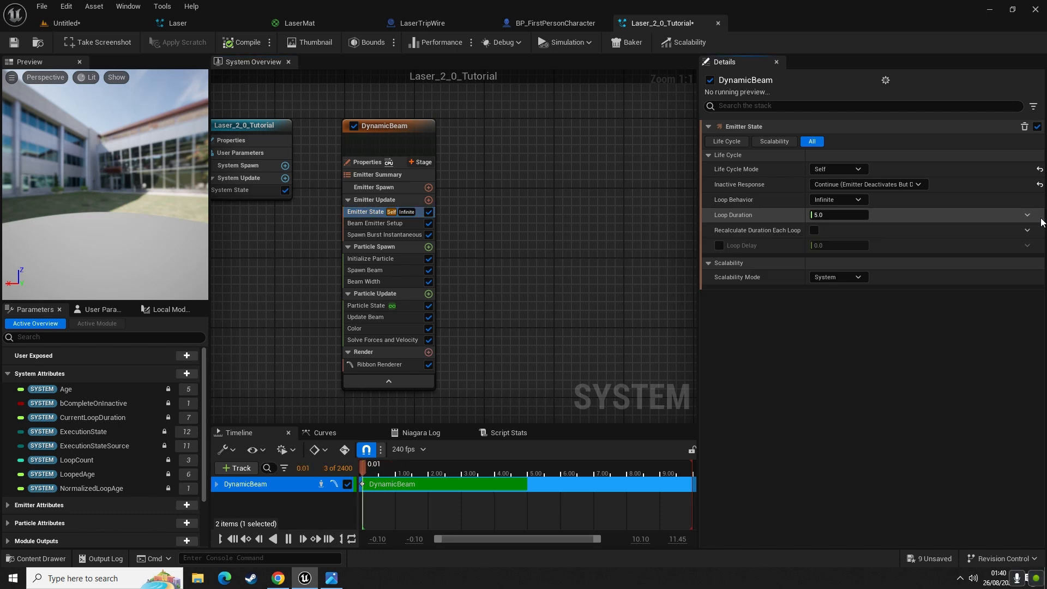
click(856, 184)
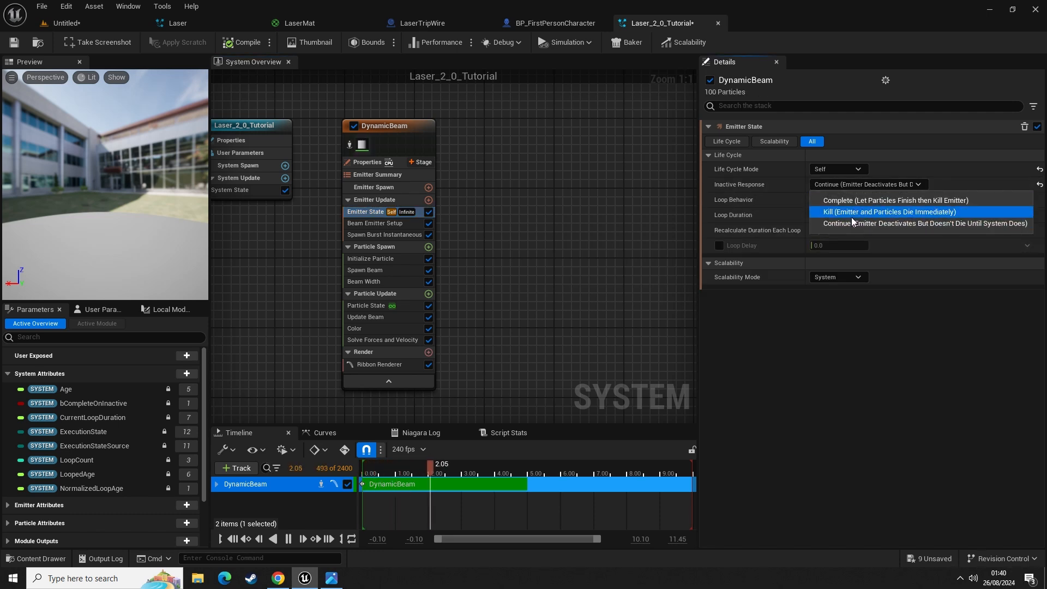
click(897, 201)
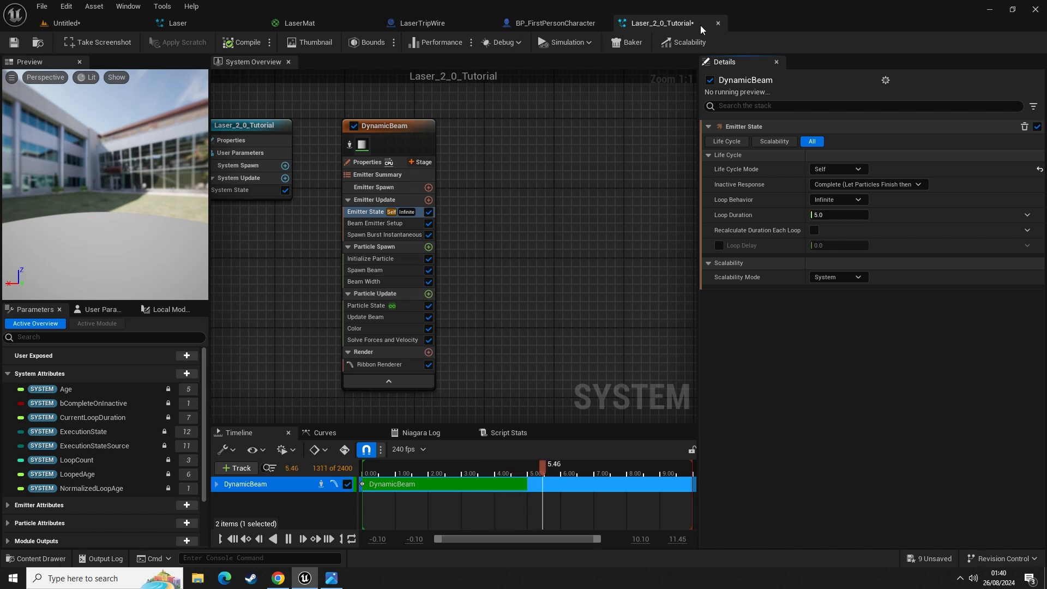
- Close the Laser_2_0_Tutorial system and show the Ribbon Renderer settings of the StaticBeam emitter in the Laser system
click(718, 23)
click(218, 23)
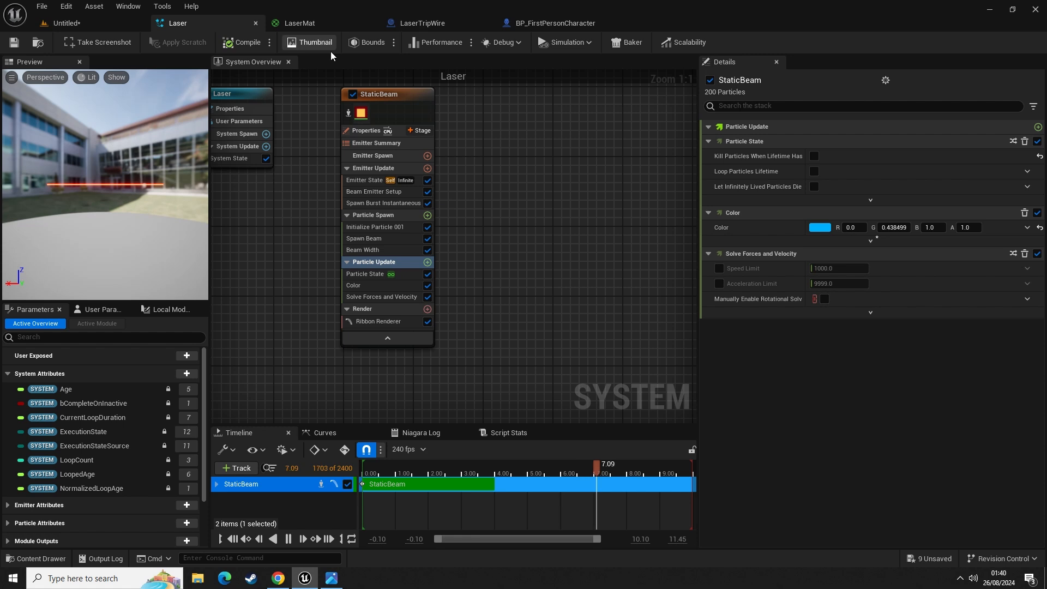
right_drag(532, 191, 593, 195)
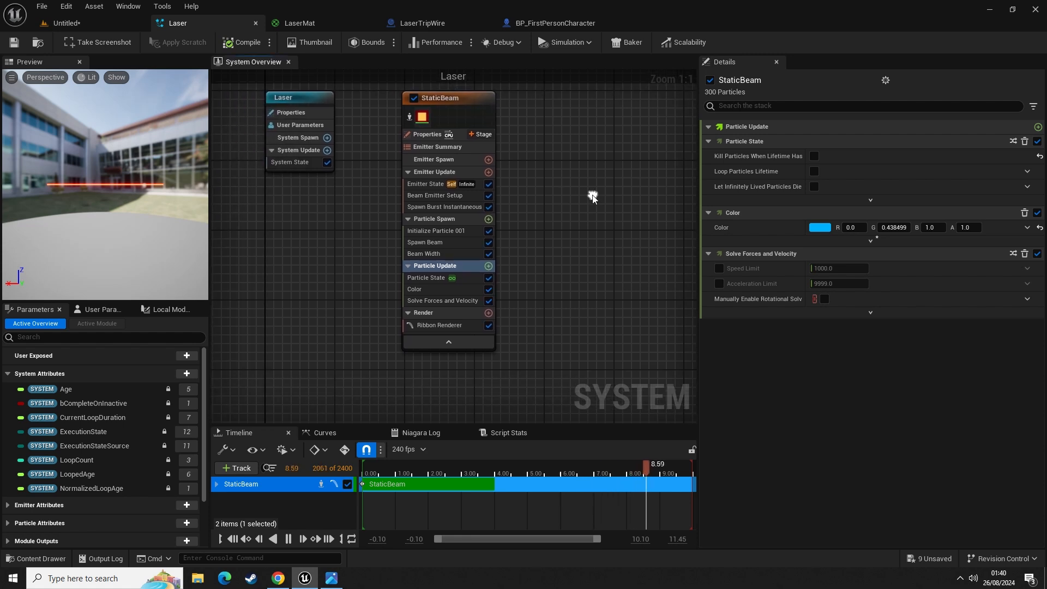
click(446, 325)
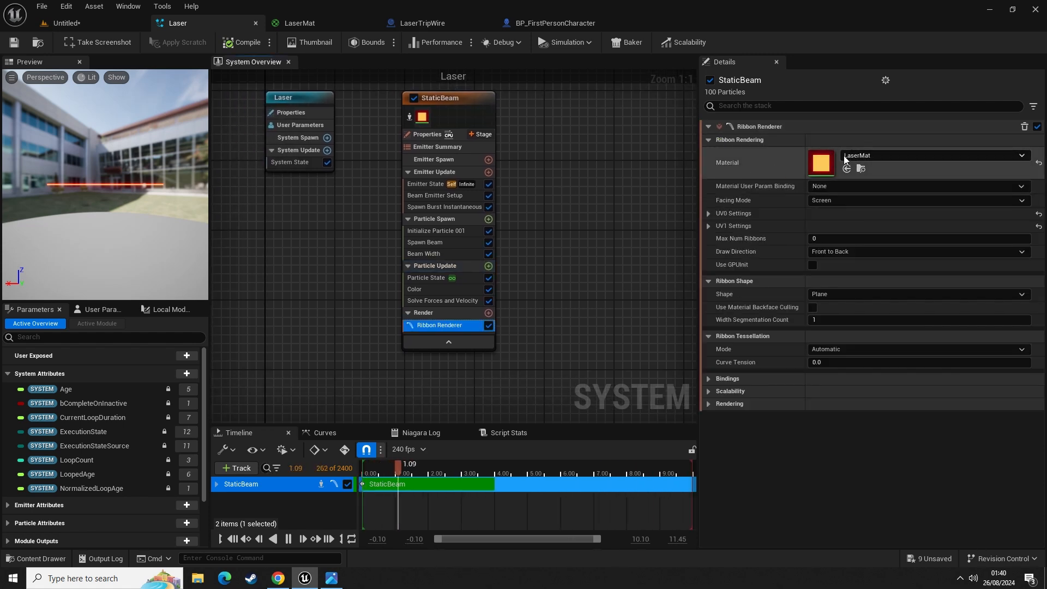
- Create a new material named Laser_Material_2 in the Tutorial folder
key(ctrl+space)
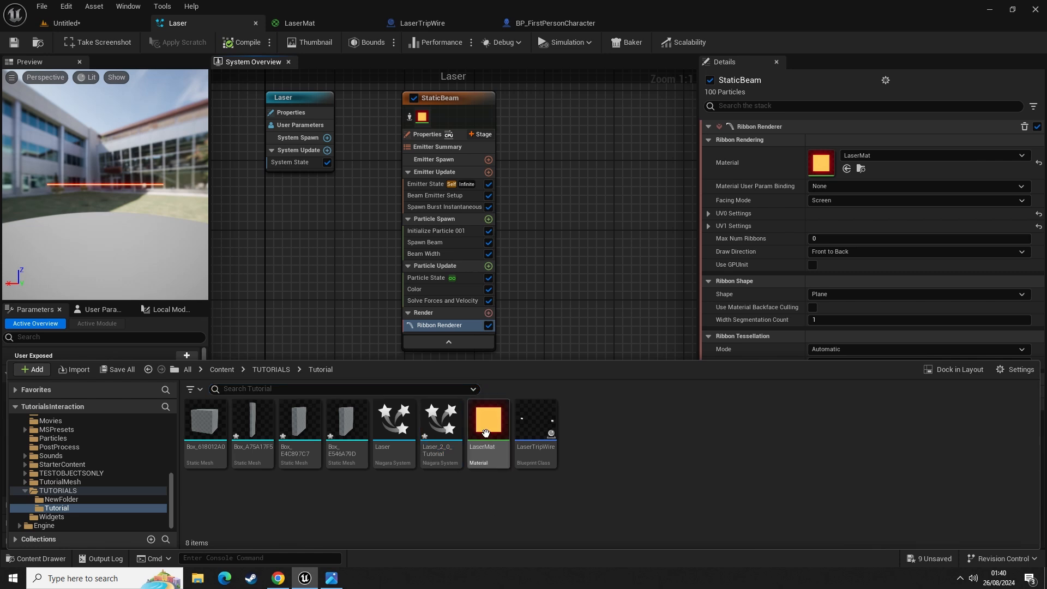
right_click(590, 431)
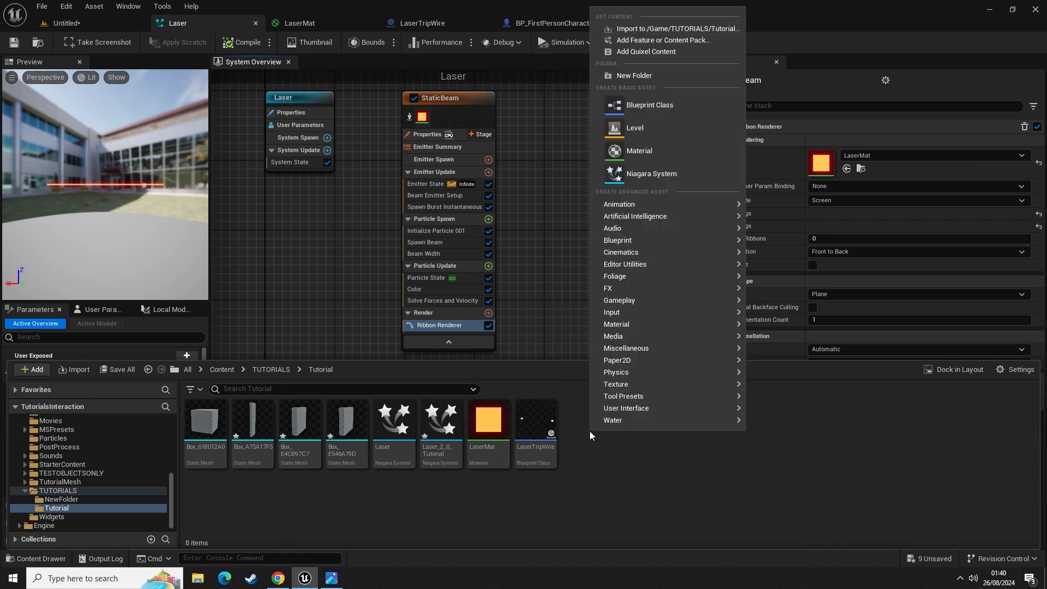
click(639, 155)
text(L)
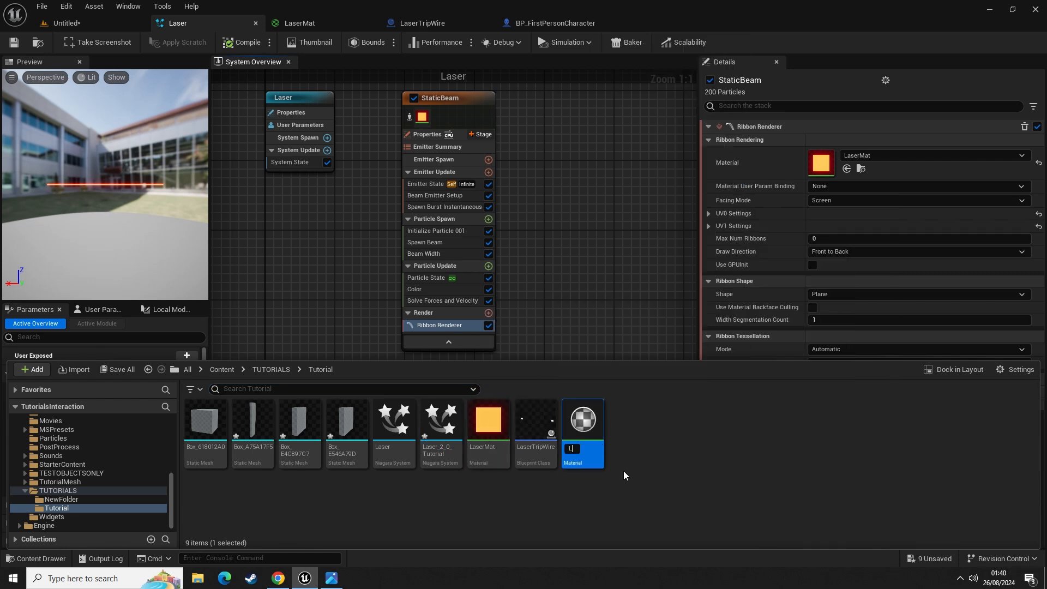
text(aser_Material_2)
key(Return)
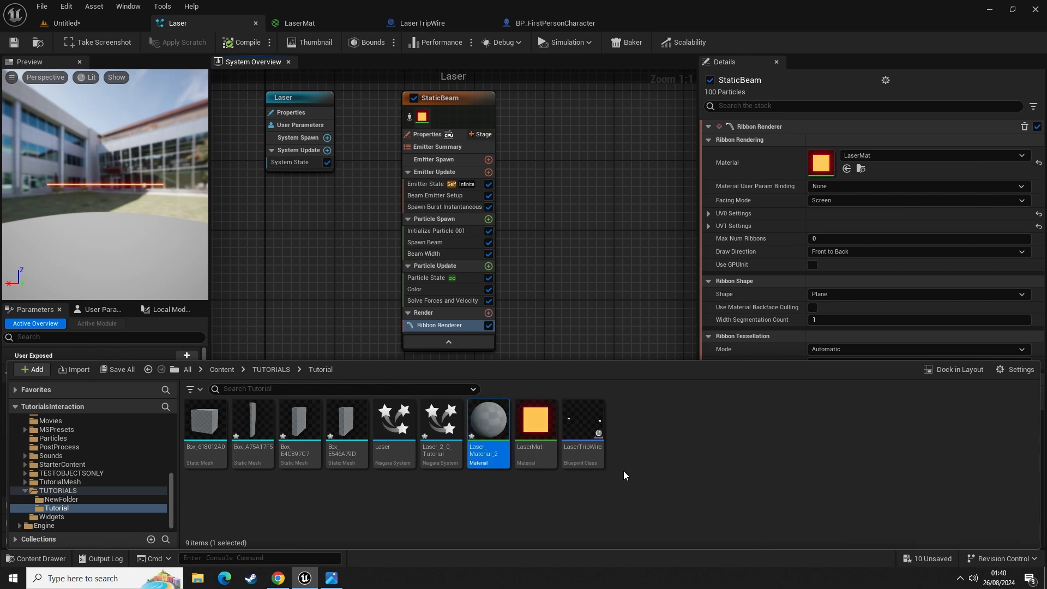
- Open Laser_Material_2 and set its Blend Mode to Translucent
double_click(479, 432)
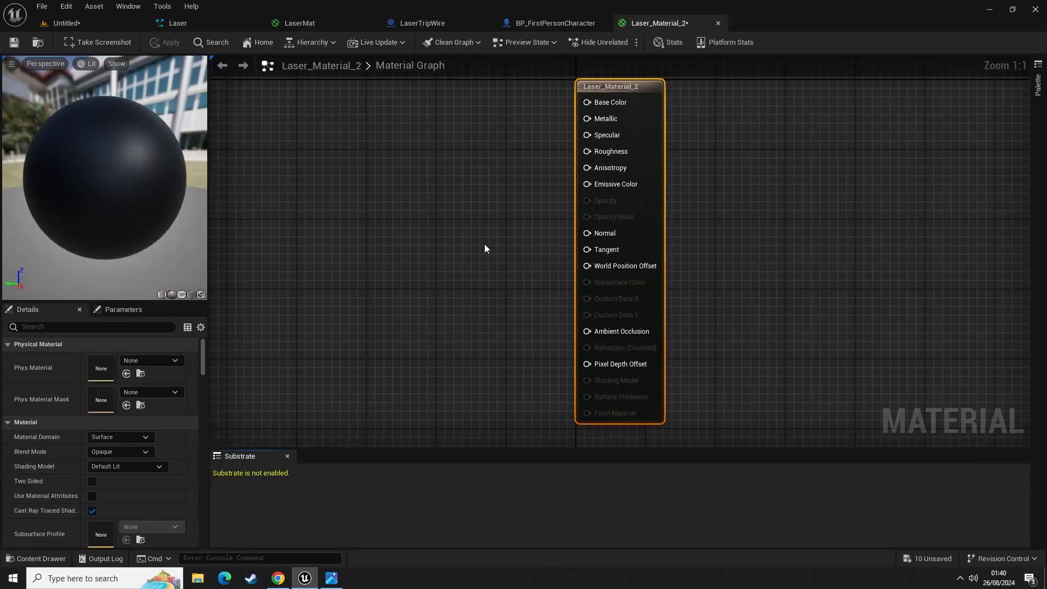
click(131, 452)
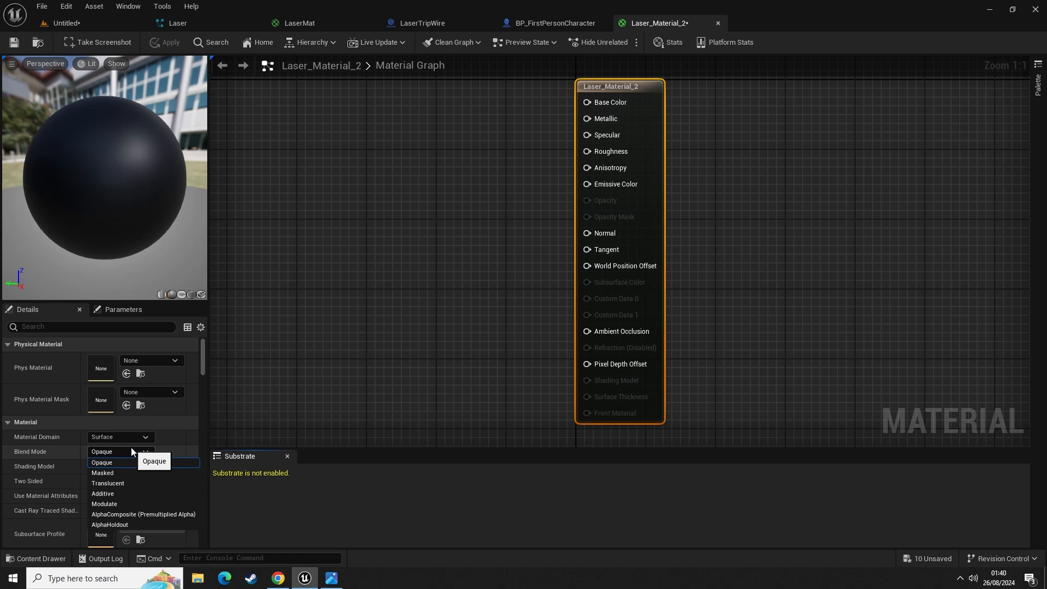
click(112, 482)
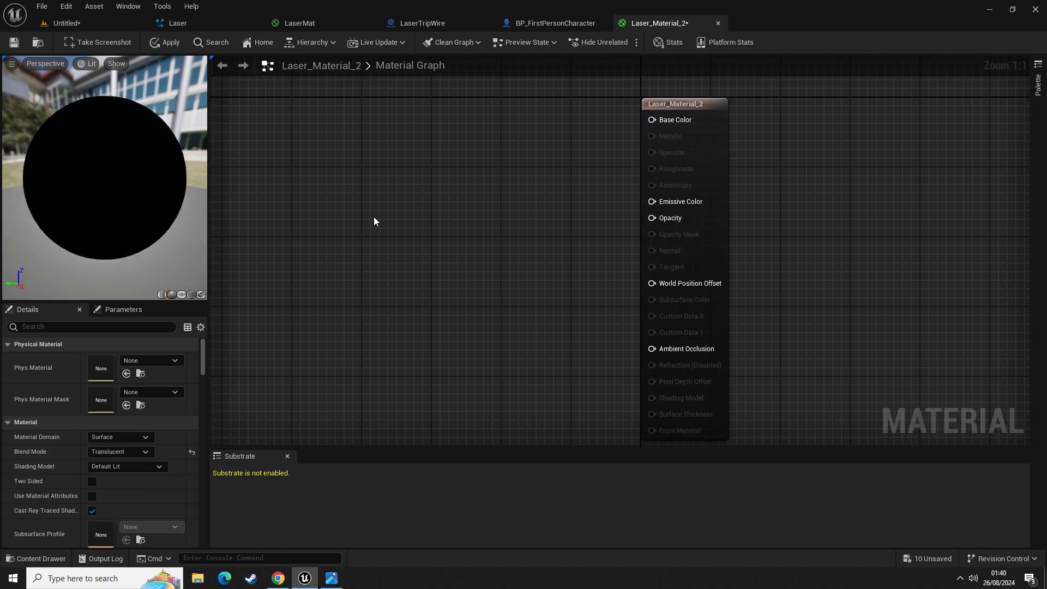
- Add a Constant3Vector node to the material graph and set its color to pure red (1, 0, 0)
right_click(377, 222)
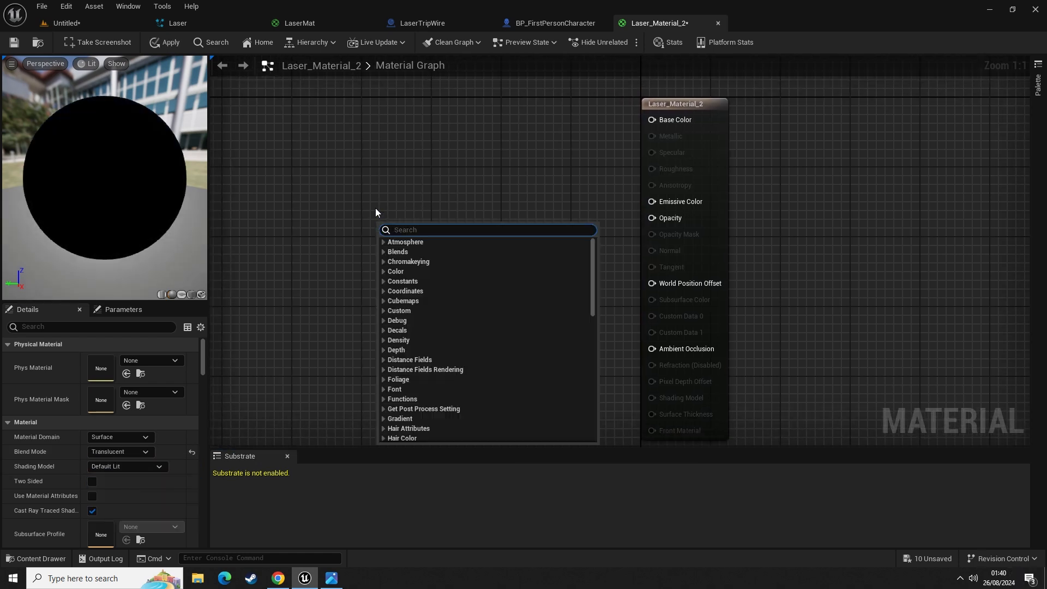
click(335, 198)
key(3)
click(336, 201)
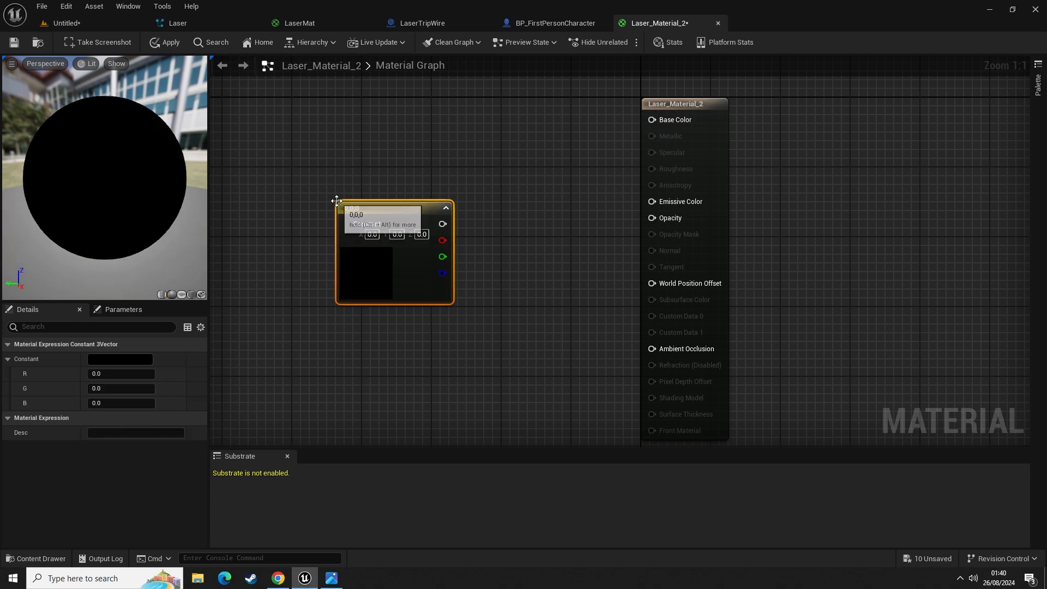
drag(378, 208, 369, 176)
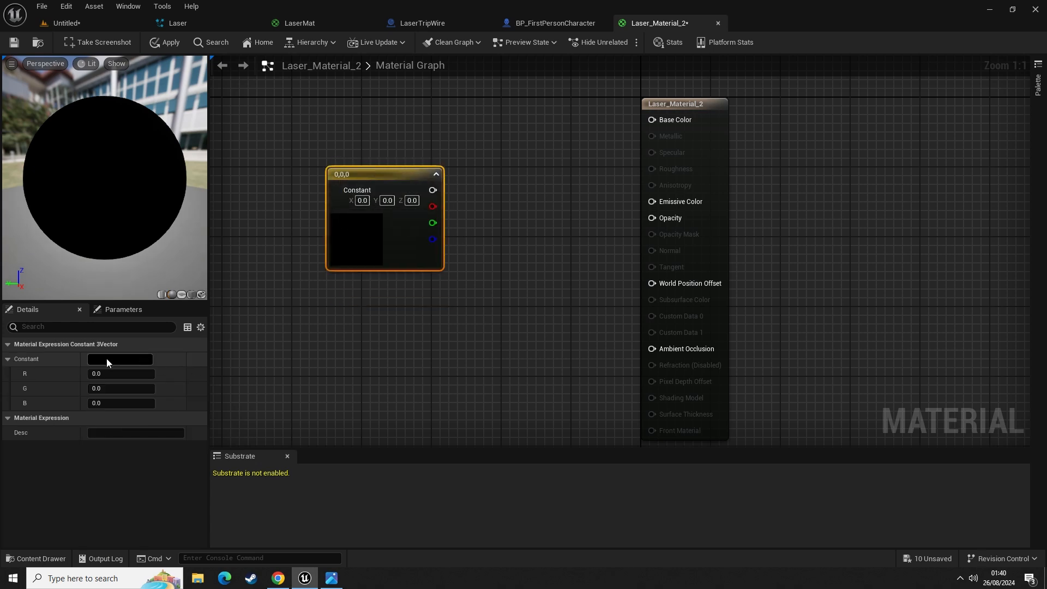
click(120, 357)
click(257, 321)
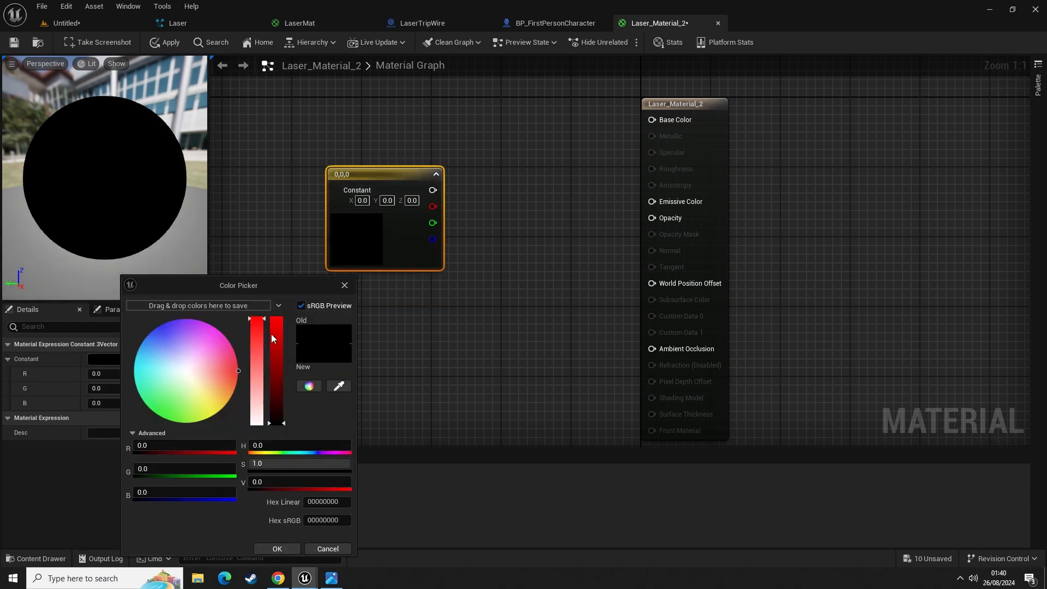
drag(272, 335, 290, 299)
click(283, 549)
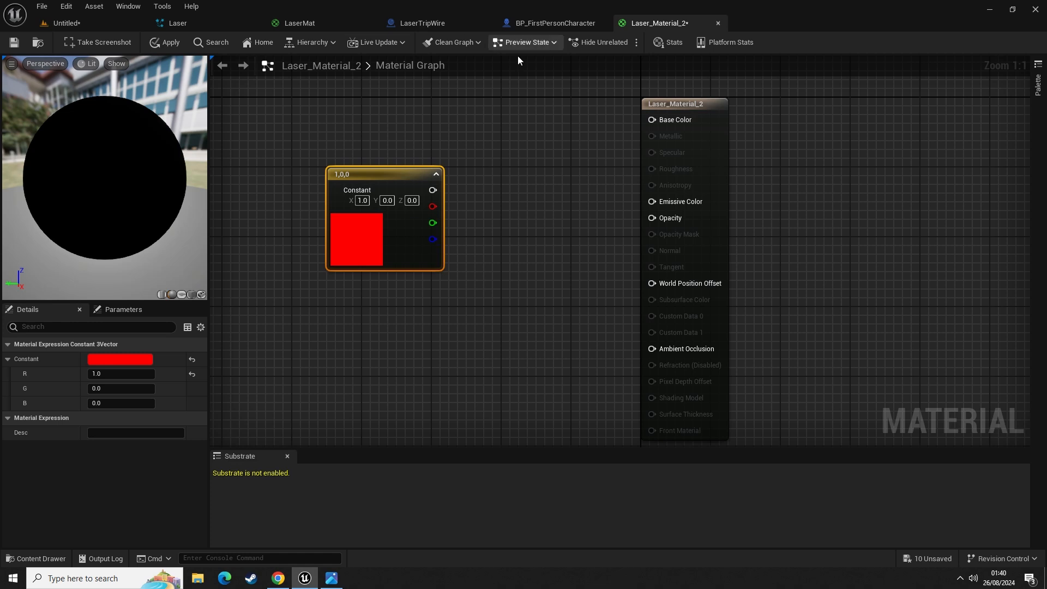
- Connect the red constant's main output to the material's Base Color and move the node up, level with that input
click(165, 42)
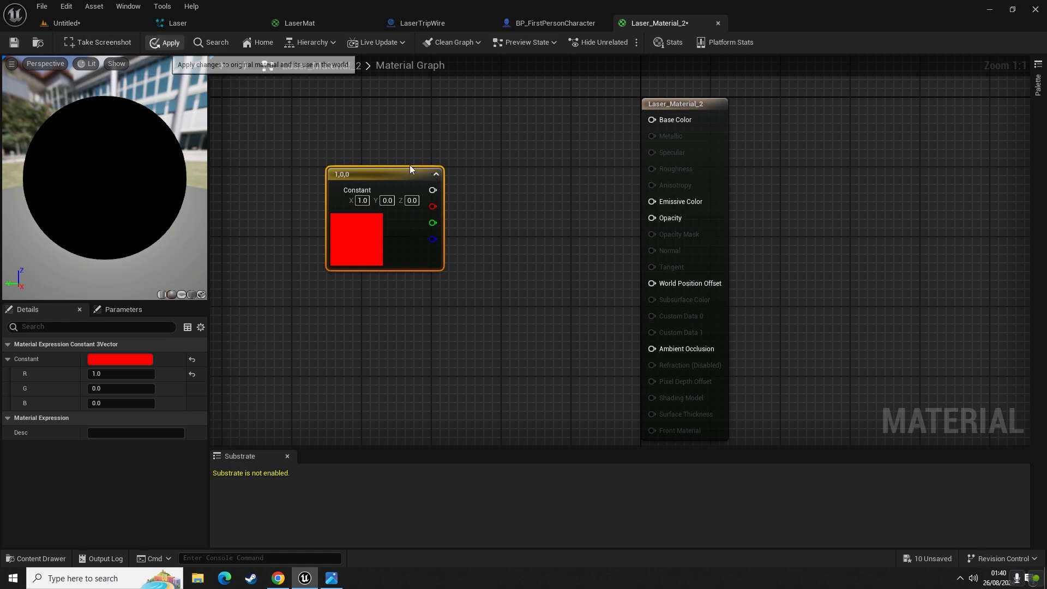
drag(394, 172, 385, 146)
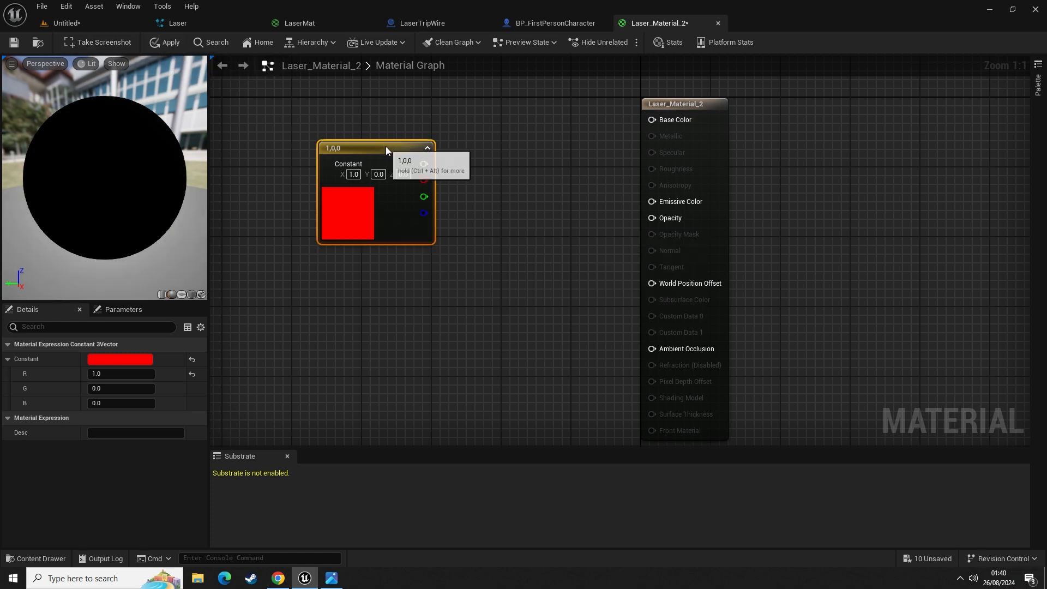
key(ctrl+z)
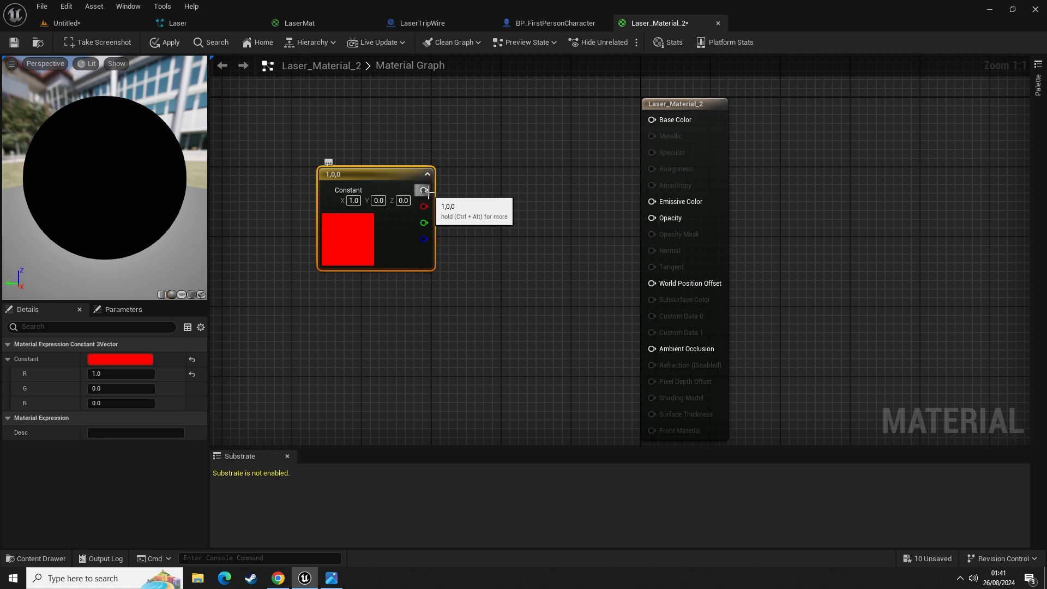
drag(467, 183, 652, 119)
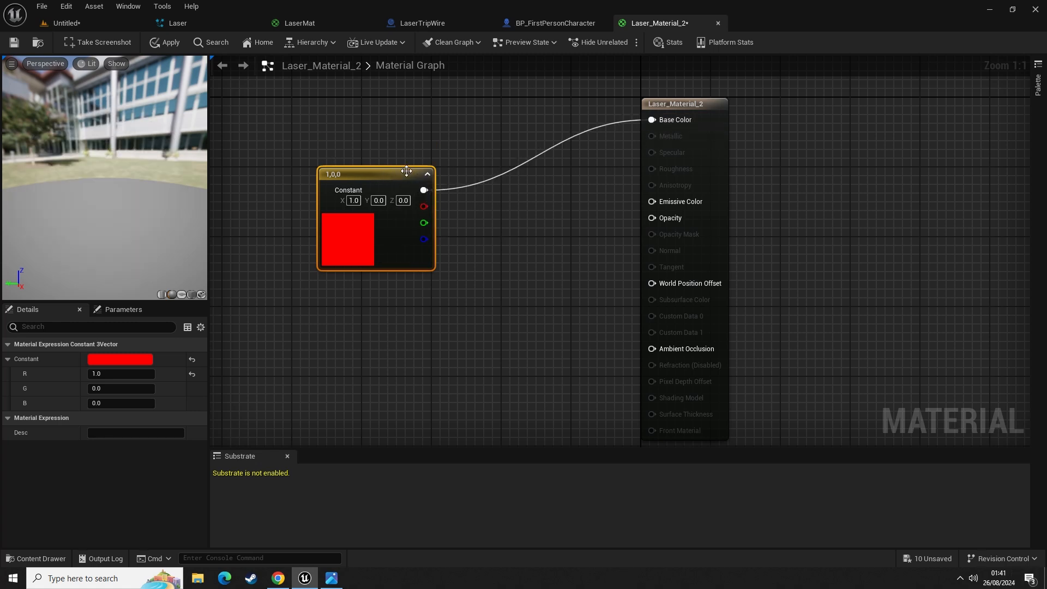
drag(396, 176, 387, 123)
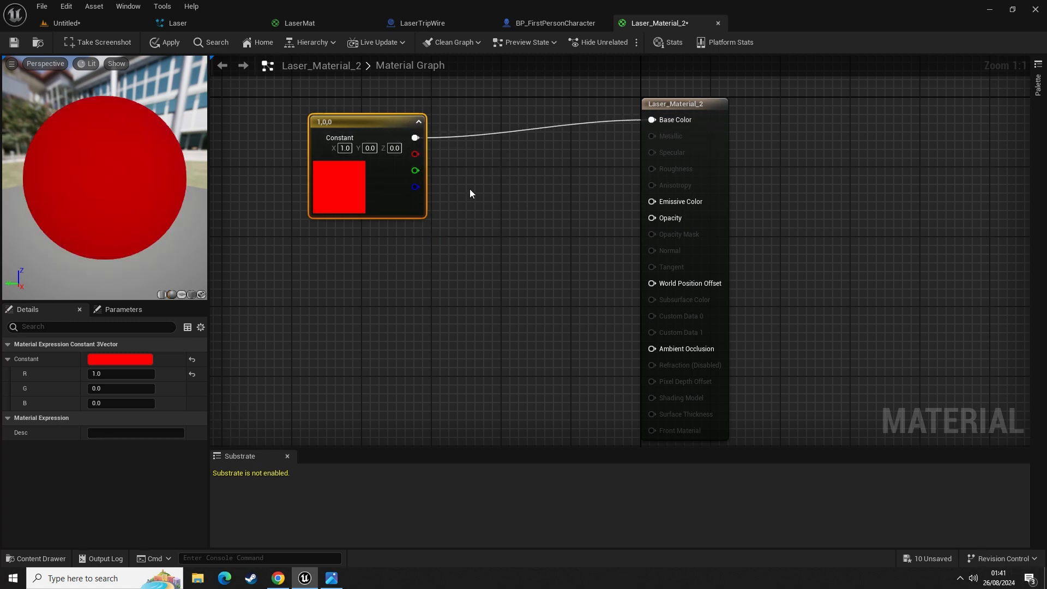
- Add a Multiply node fed by the red constant at input A, and a scalar Constant node with value 5
click(484, 217)
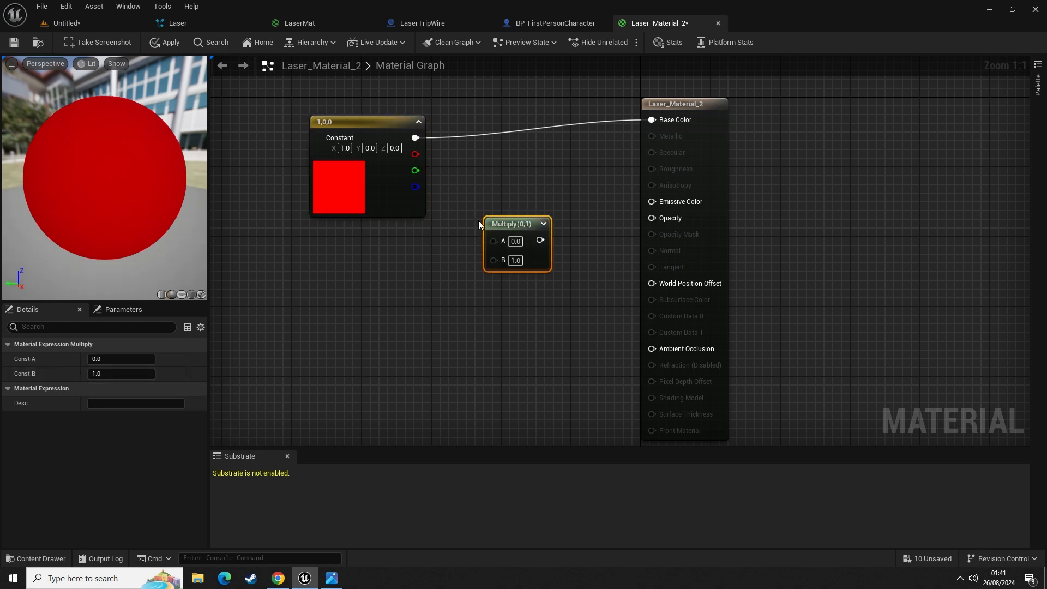
drag(415, 138, 494, 240)
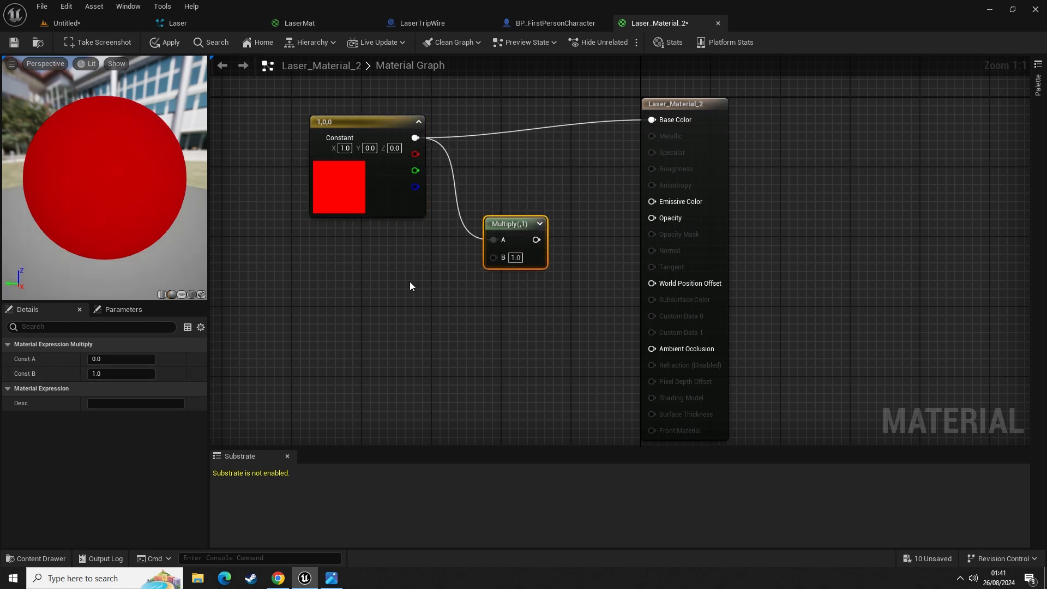
click(323, 284)
click(368, 309)
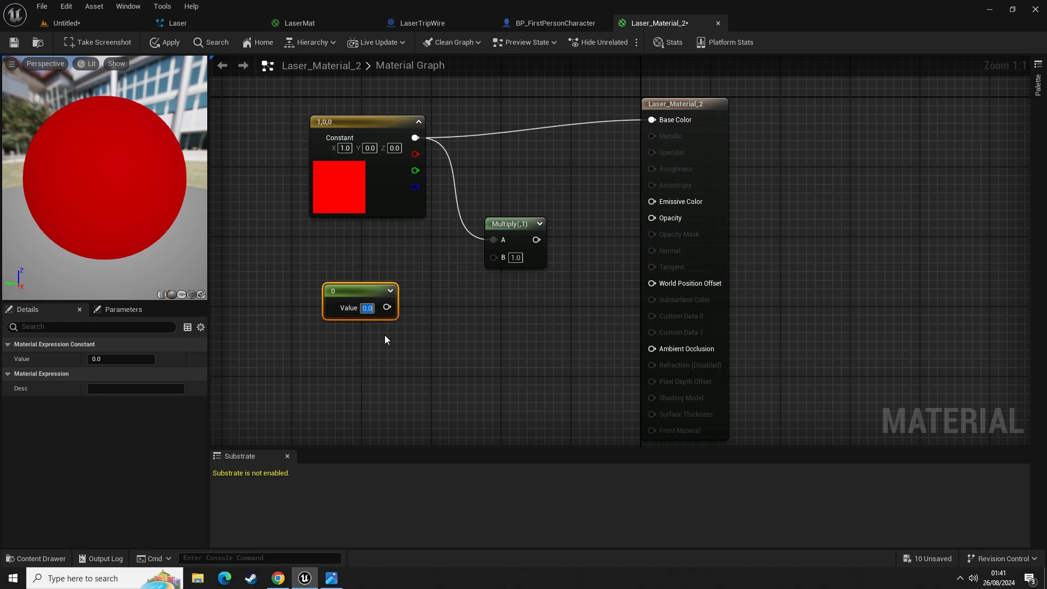
text(5)
key(Return)
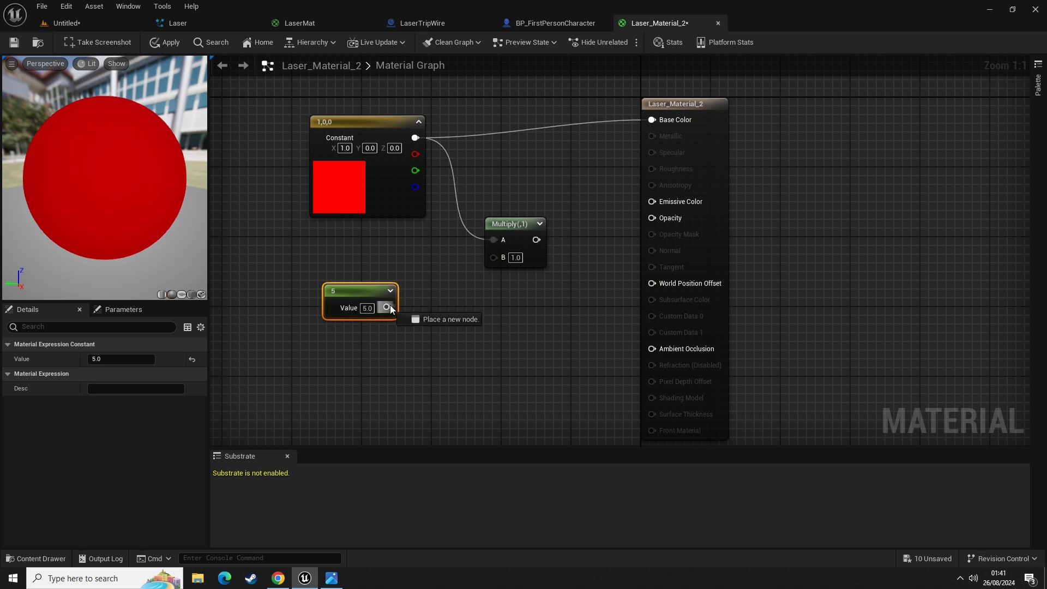
- Connect the constant 5 to the Multiply node's input B, feed the product into Emissive Color, and shift the Multiply node up slightly
drag(386, 308, 661, 211)
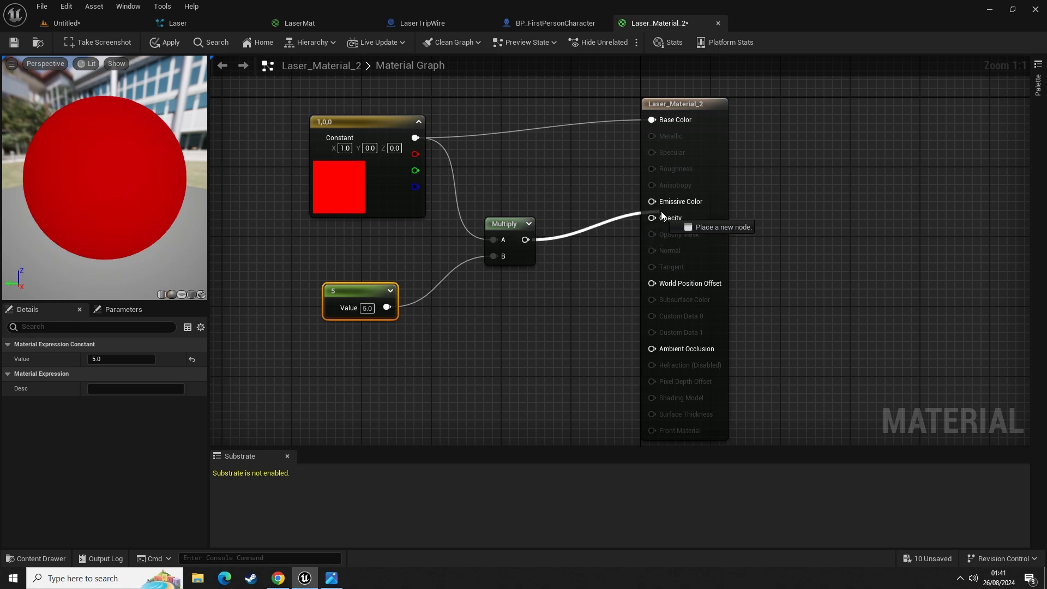
drag(508, 225, 498, 202)
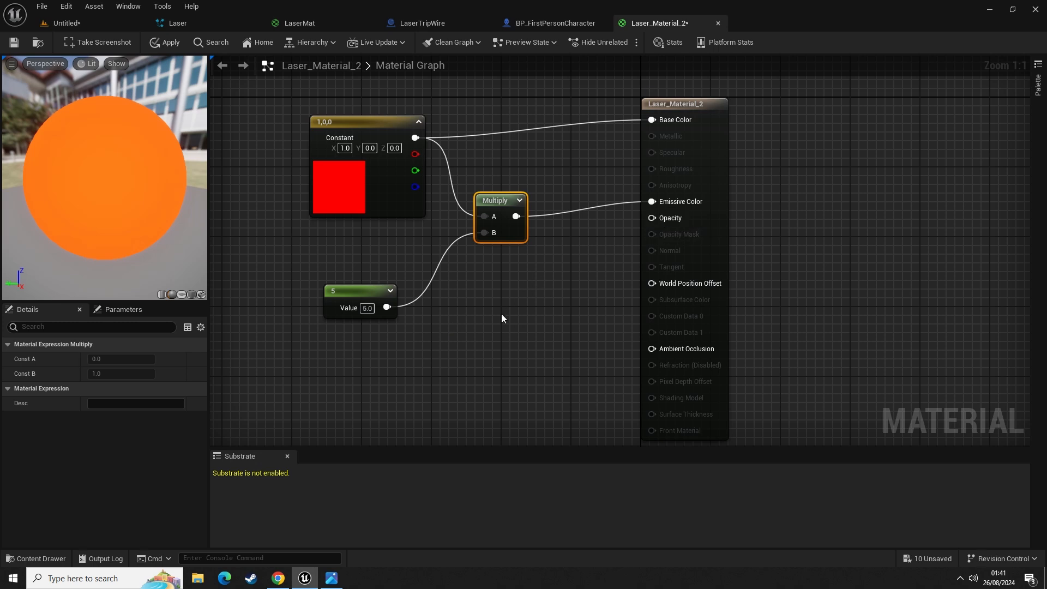
- Add a scalar Constant node with value 0.3 and connect it to the material's Opacity
click(486, 299)
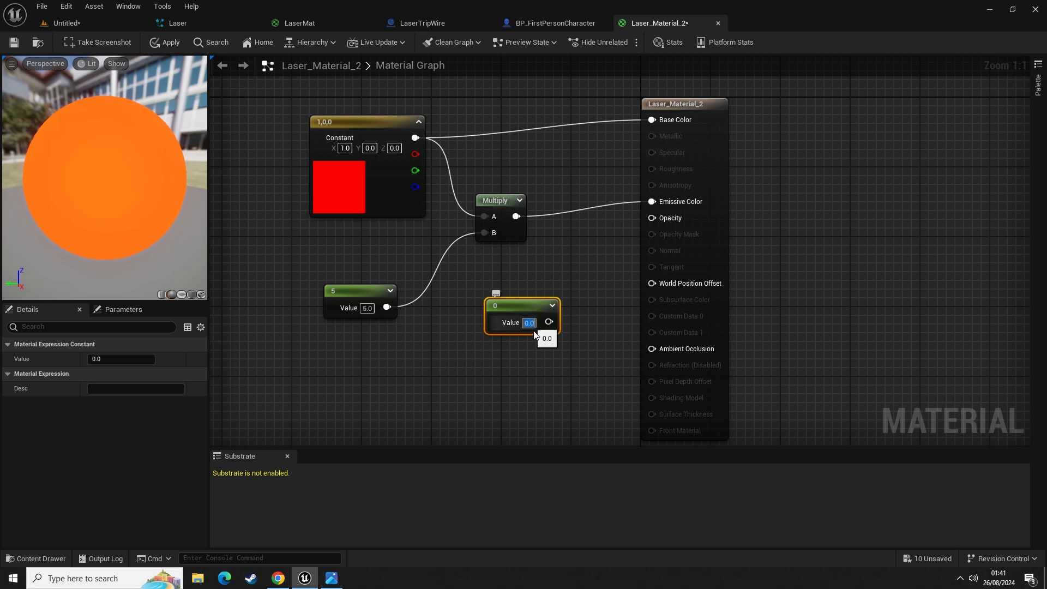
text(0.3)
key(Return)
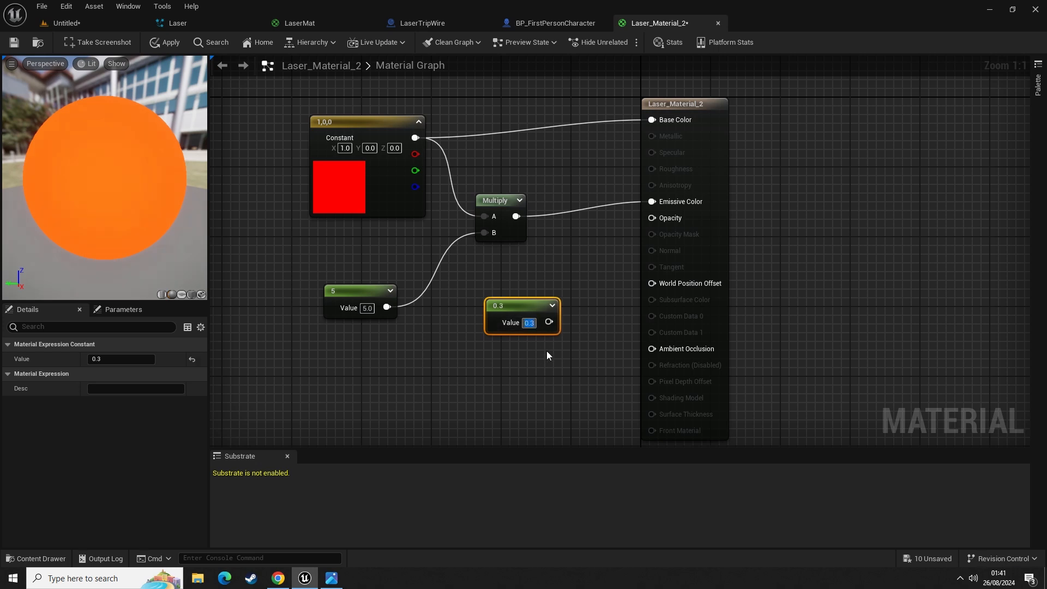
click(608, 221)
drag(548, 322, 652, 218)
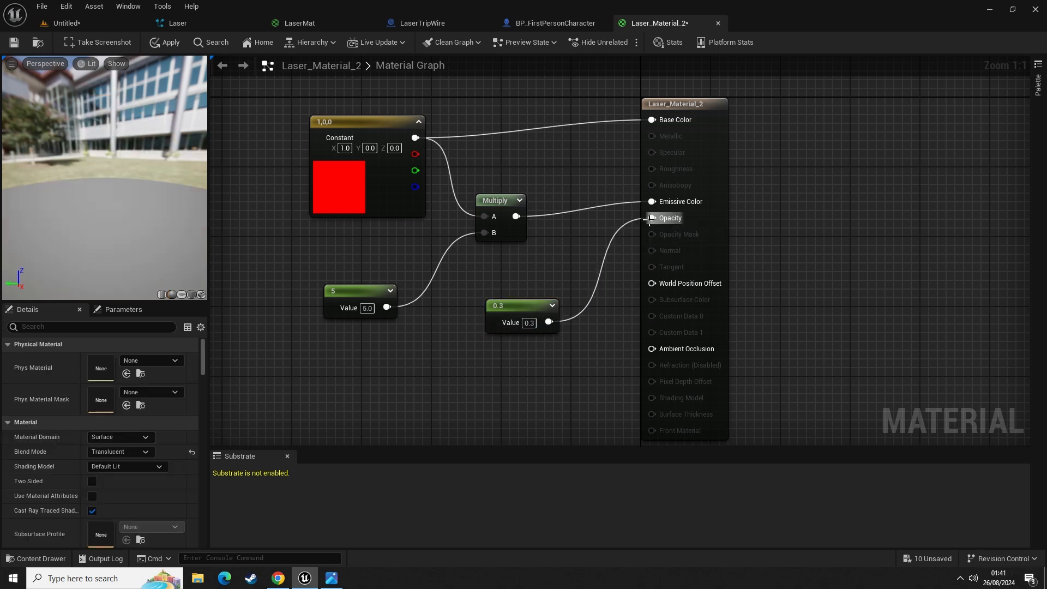
- Check the translucent sphere in the material preview, and apply and save Laser_Material_2
drag(161, 199, 75, 73)
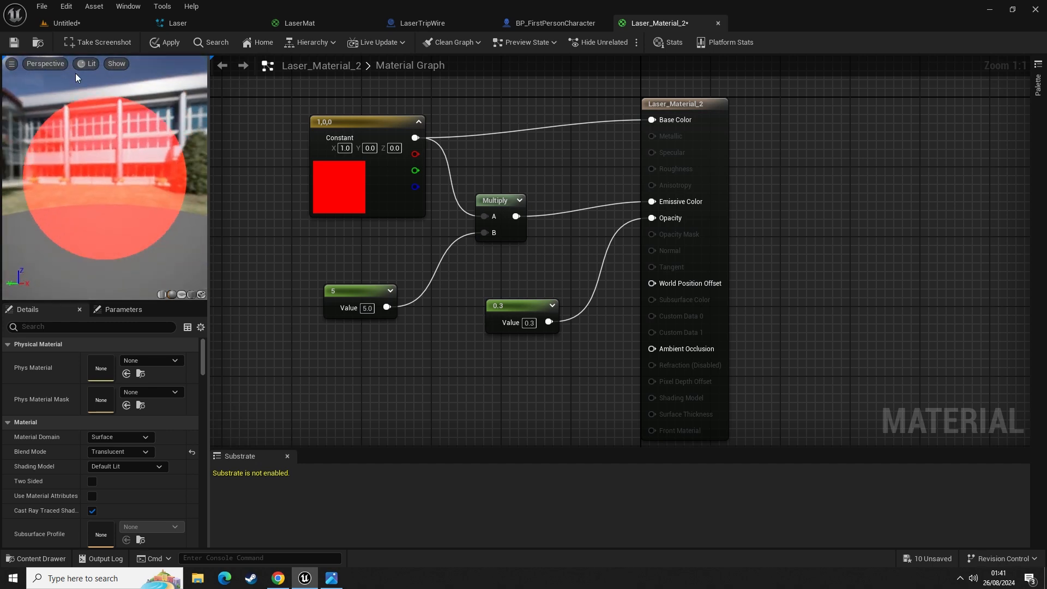
click(166, 42)
click(15, 42)
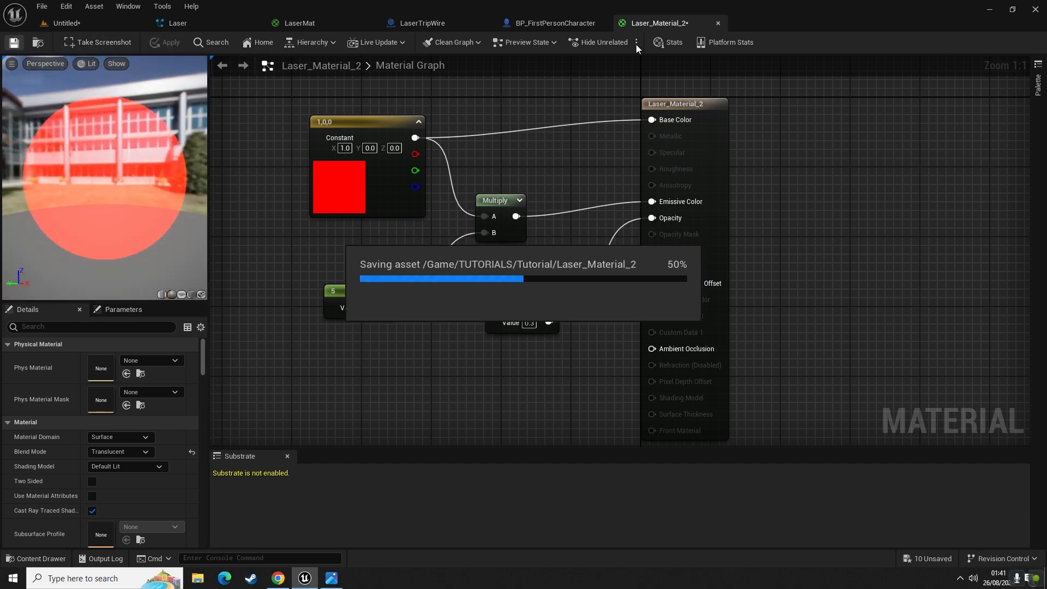
- In the Laser Niagara system, assign Laser_Material_2 as the material of StaticBeam's Ribbon Renderer
click(184, 25)
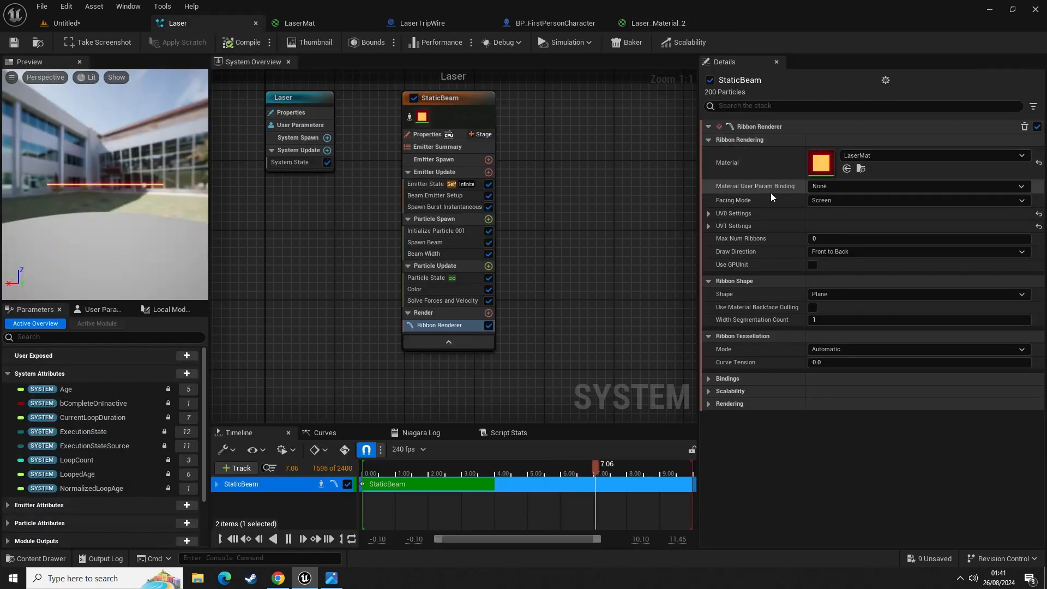
click(423, 325)
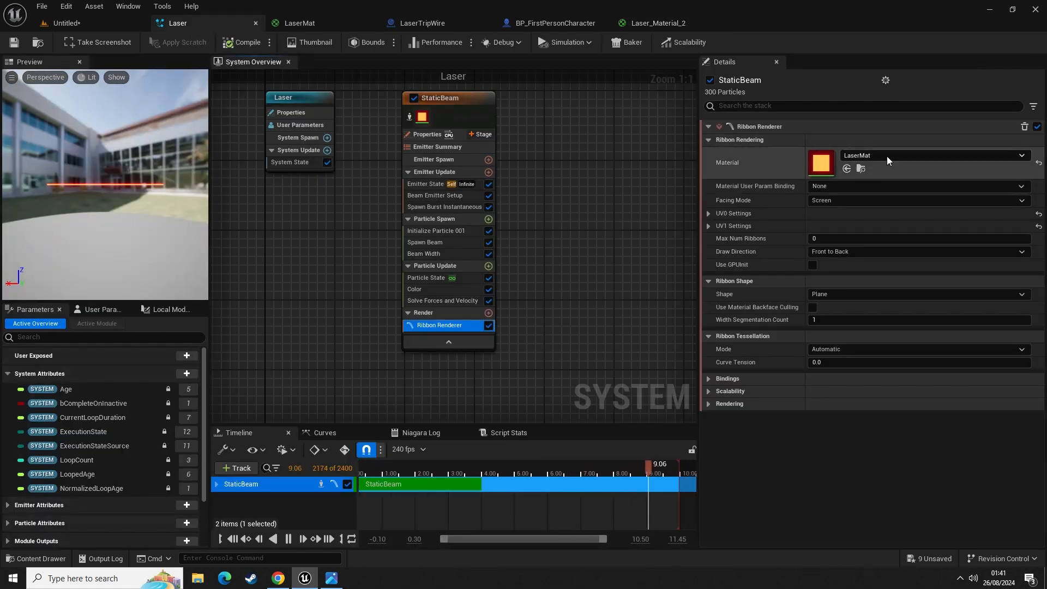
click(861, 168)
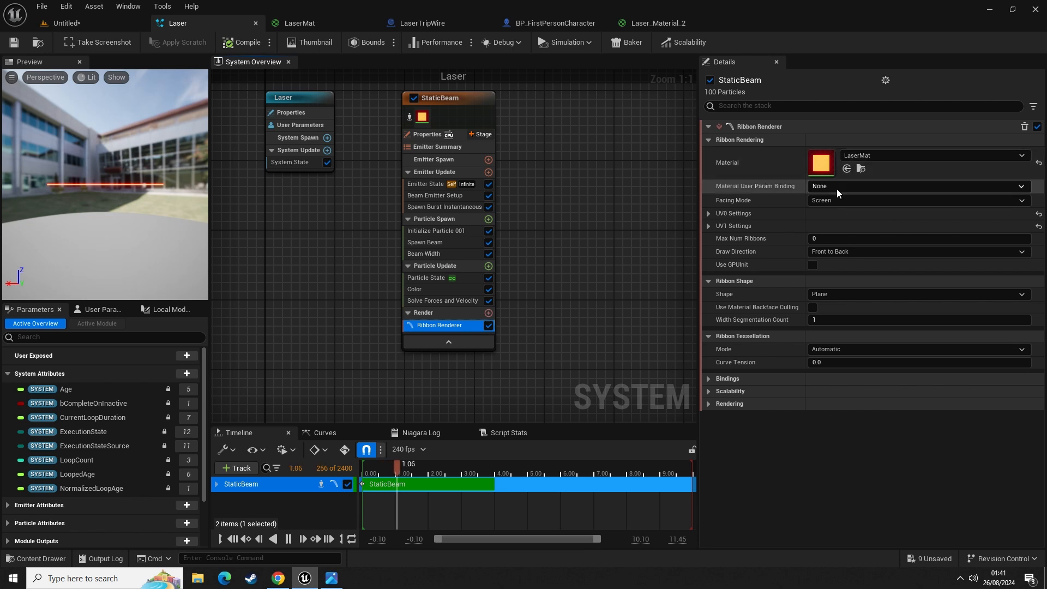
click(483, 454)
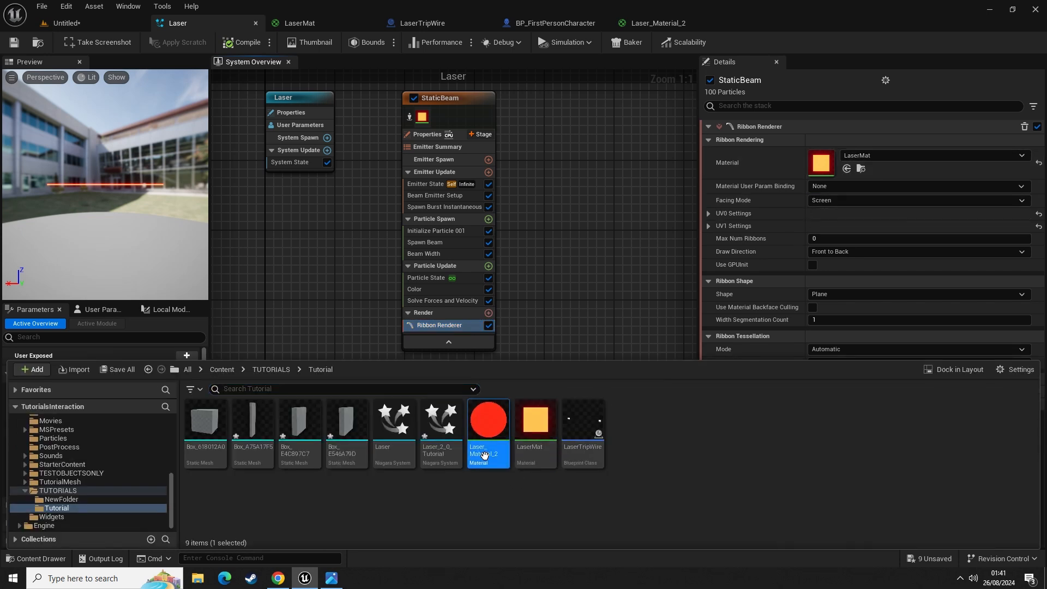
click(832, 334)
click(846, 169)
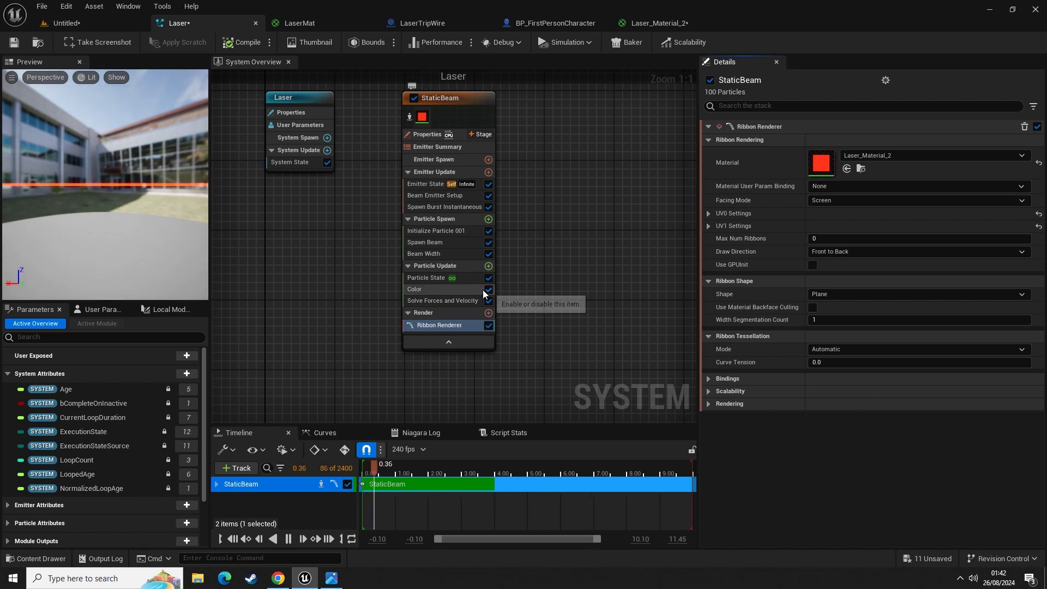
- Review the settings of StaticBeam's modules from Particle State and Beam Width up through Beam Emitter Setup and Emitter State
click(429, 279)
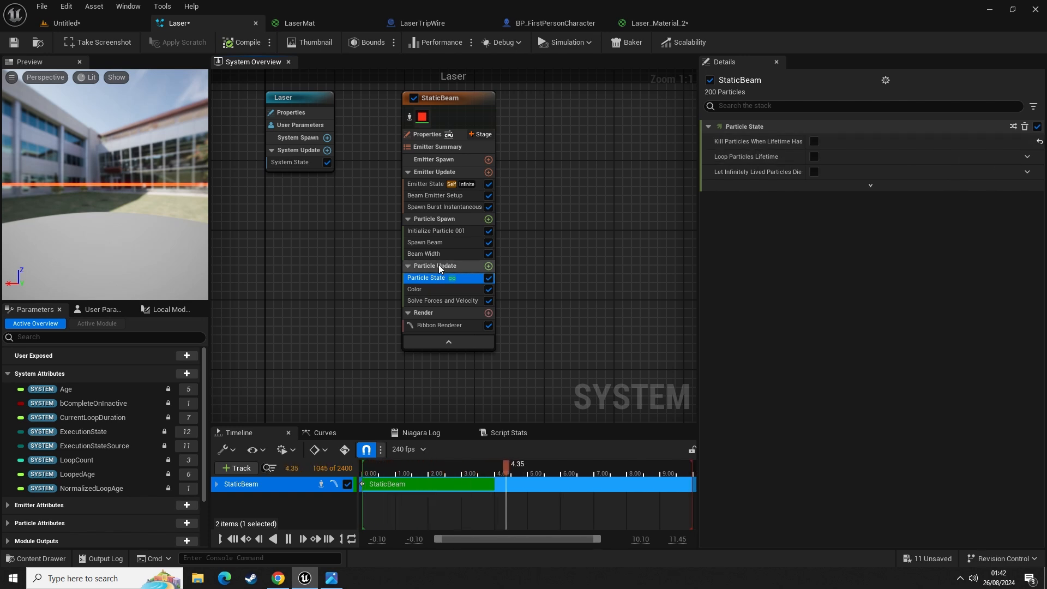
click(424, 254)
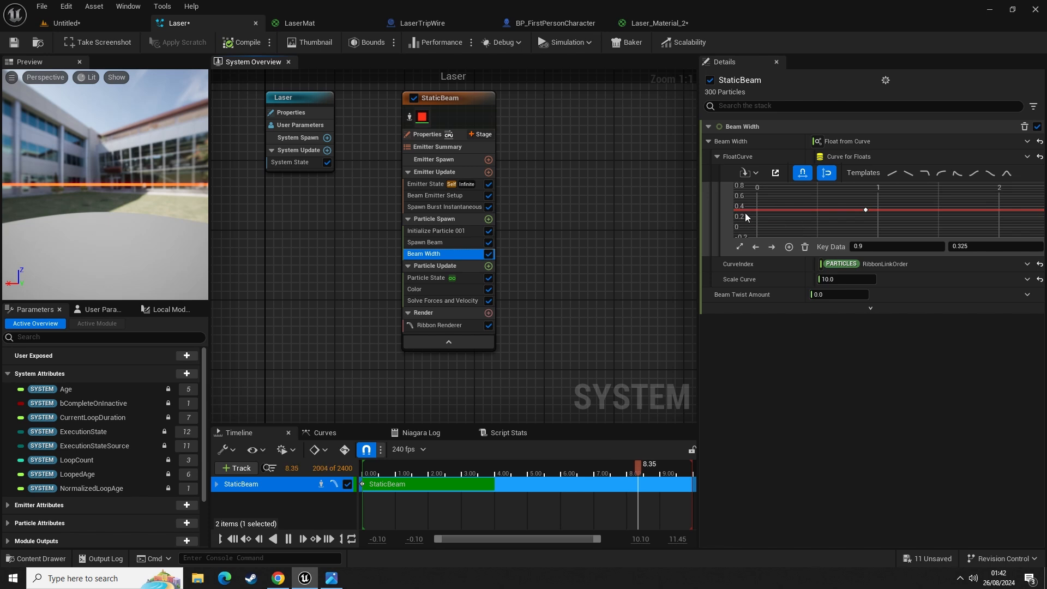
click(423, 243)
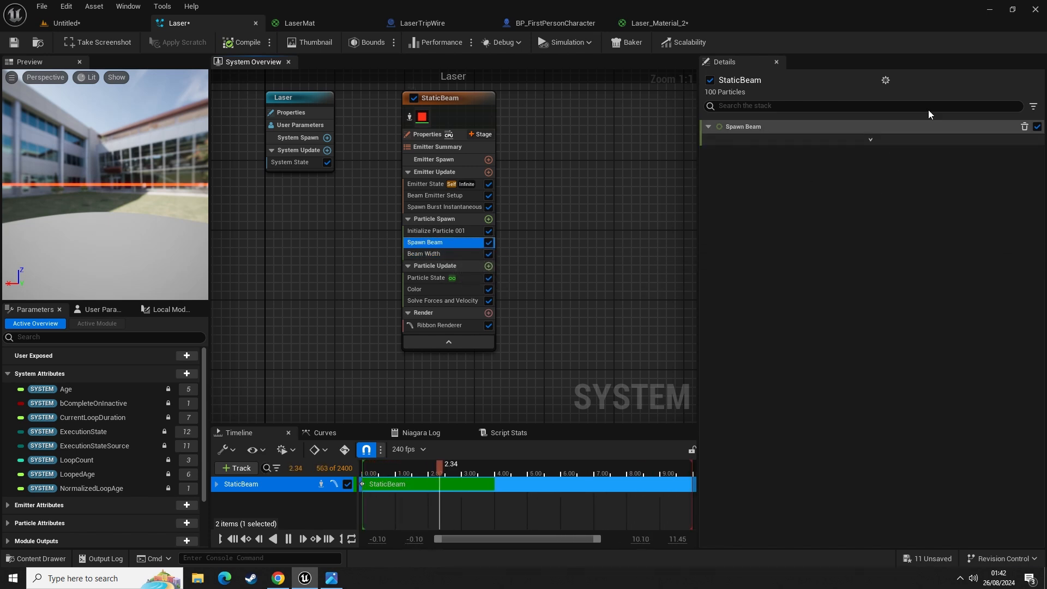
click(436, 230)
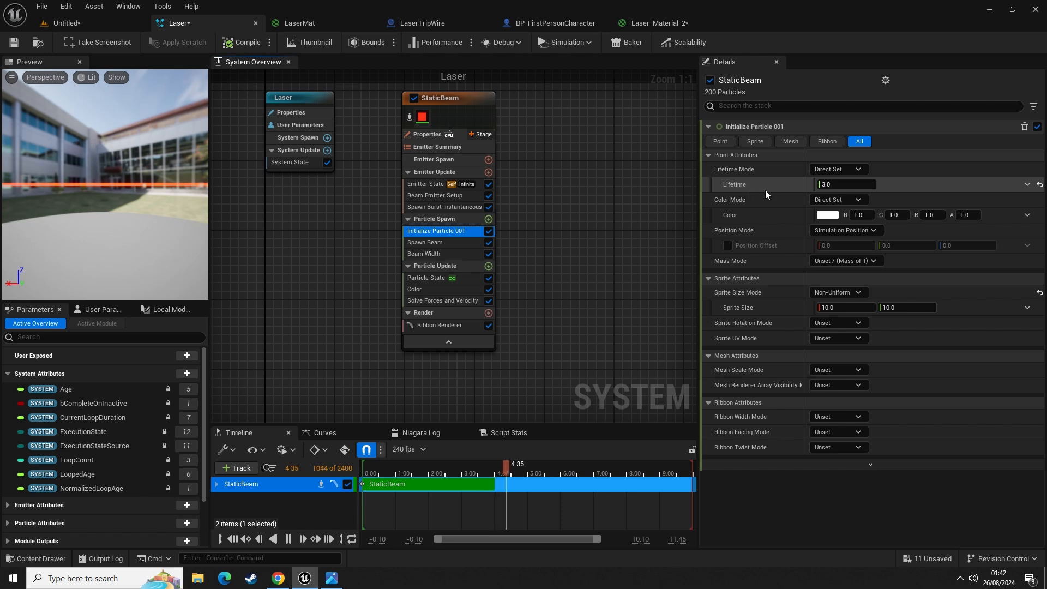
click(432, 208)
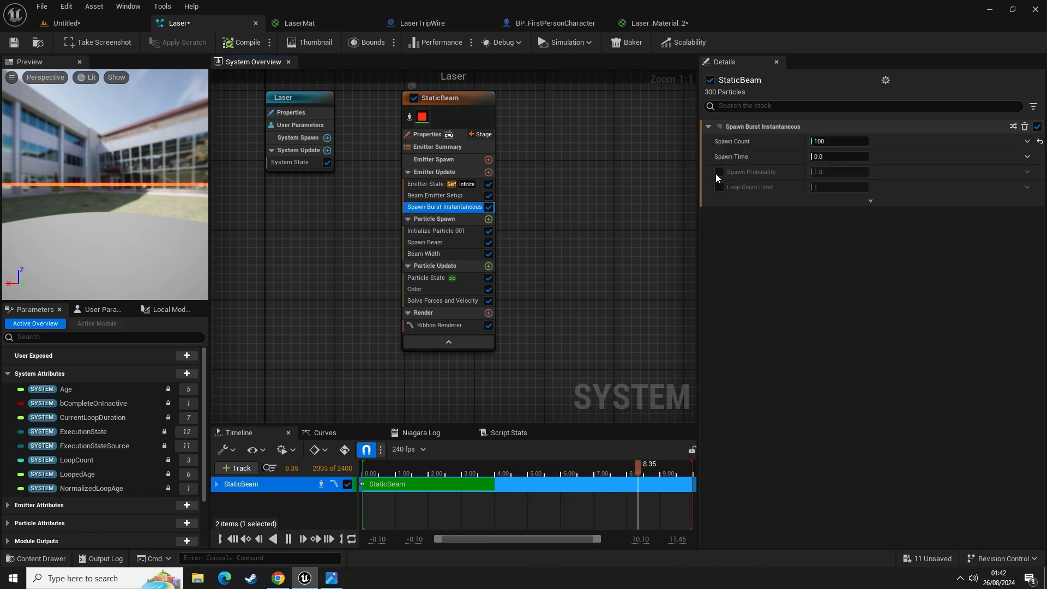
click(427, 196)
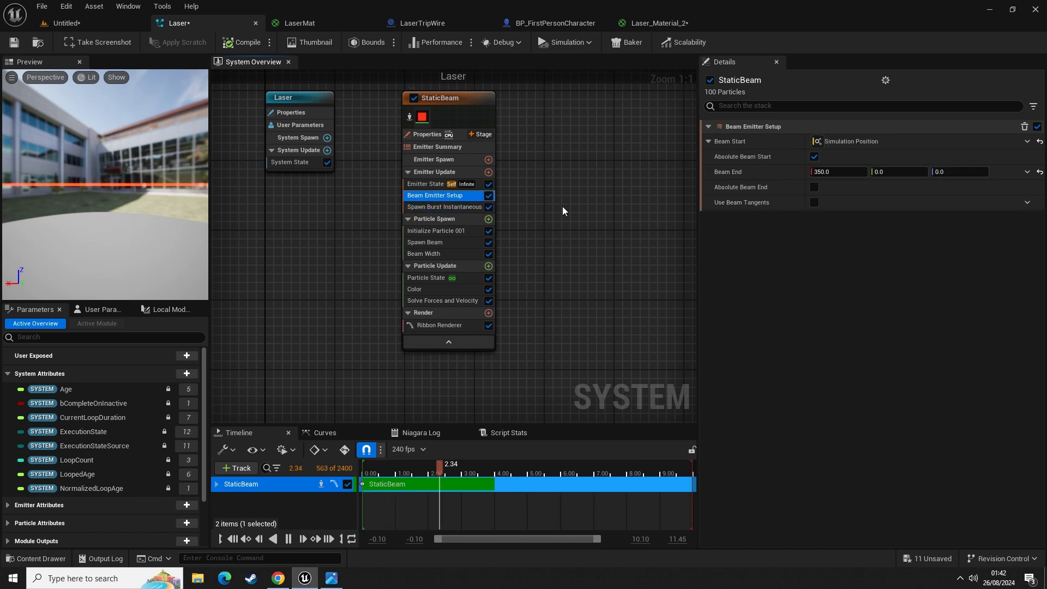
click(420, 185)
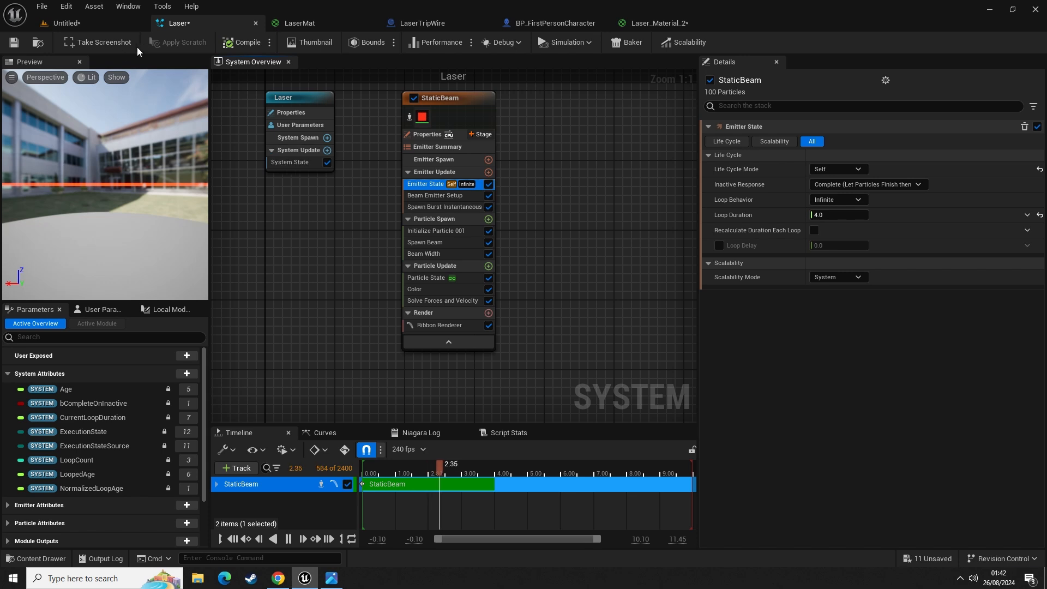
- Open the LaserTripWire blueprint and delete the Laser_2_0_Tutorial Niagara system from the Tutorial folder
click(66, 23)
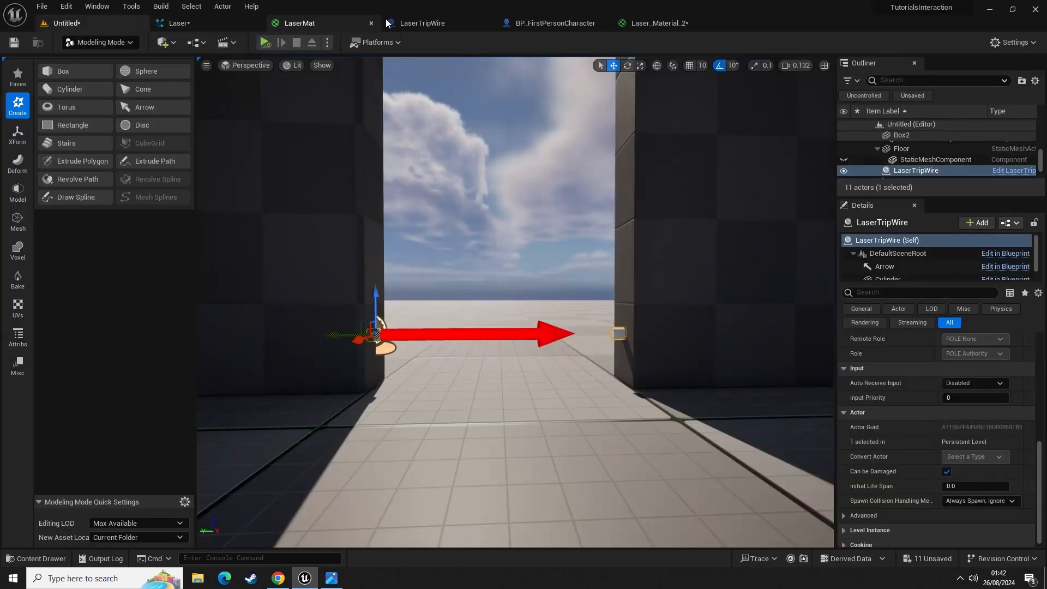
click(429, 23)
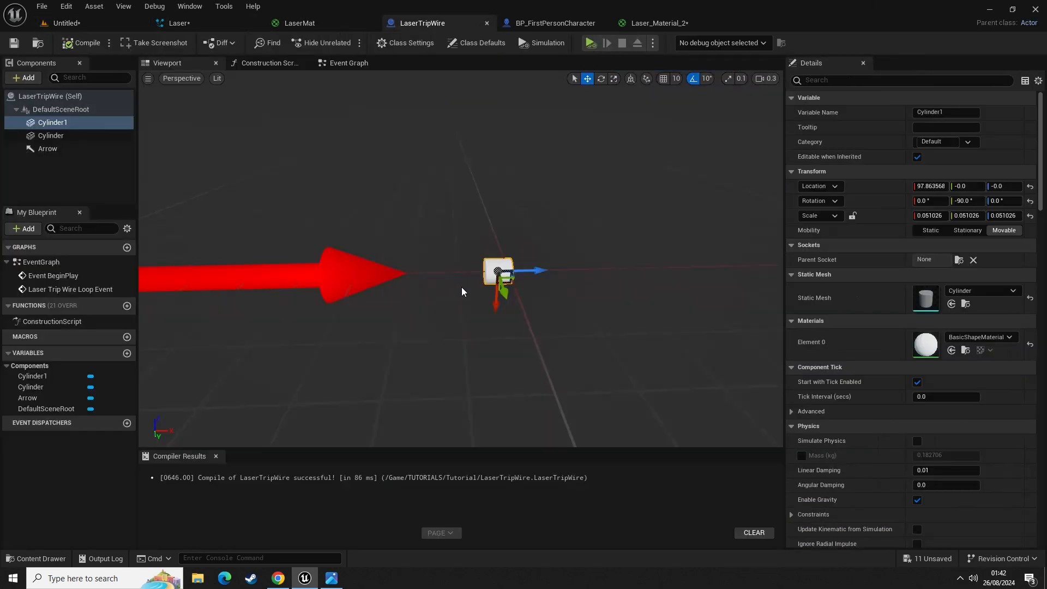
key(ctrl+space)
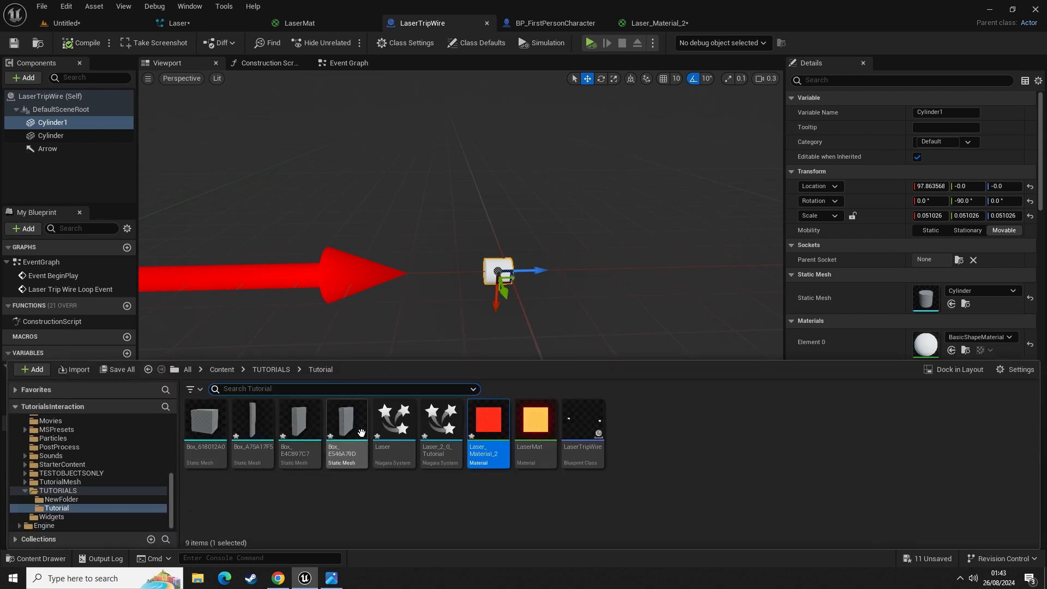
click(406, 455)
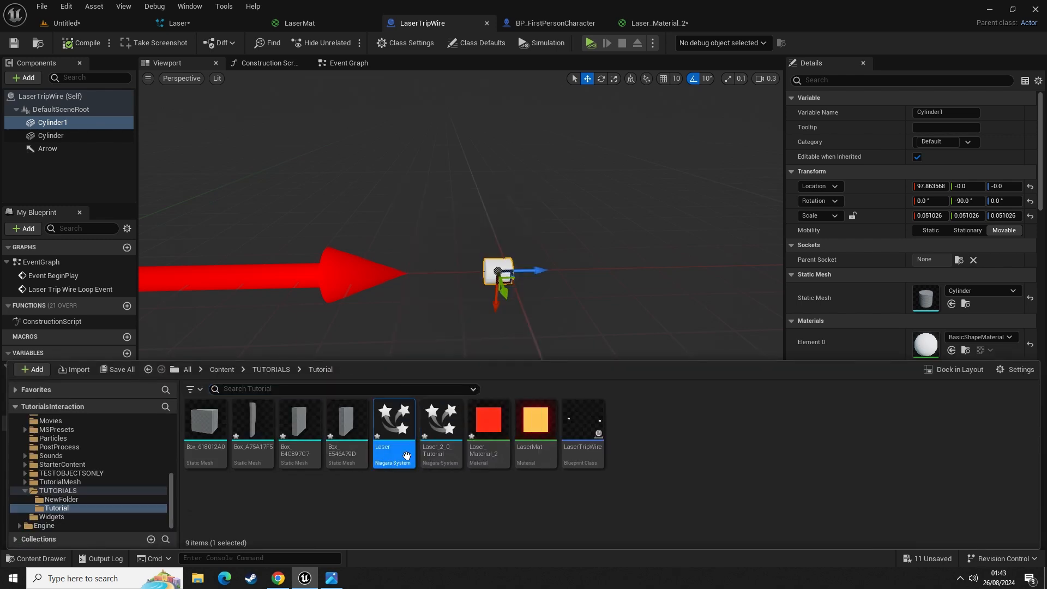
key(Right)
key(Delete)
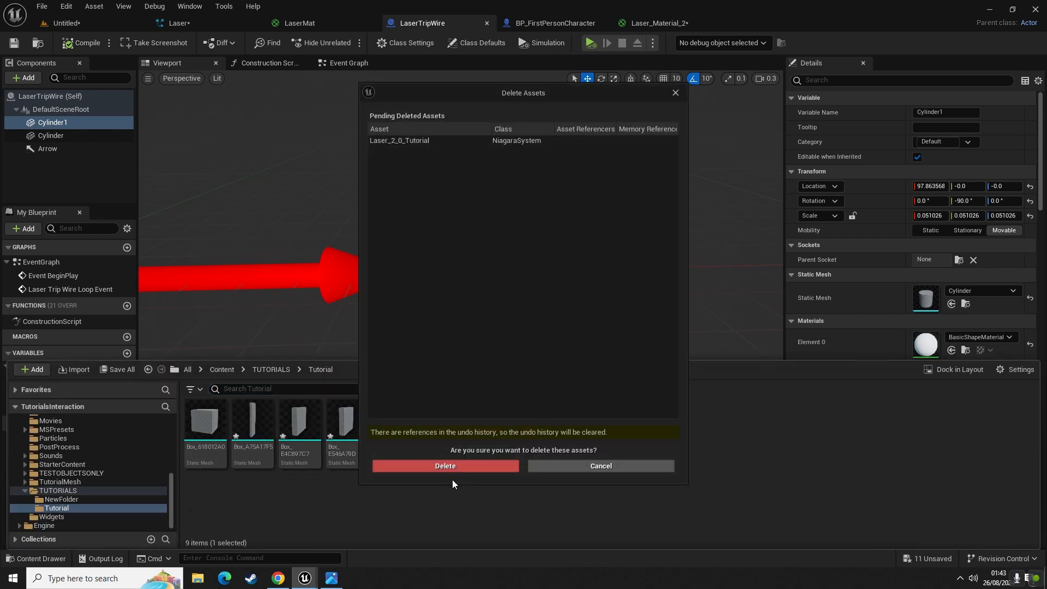
click(445, 466)
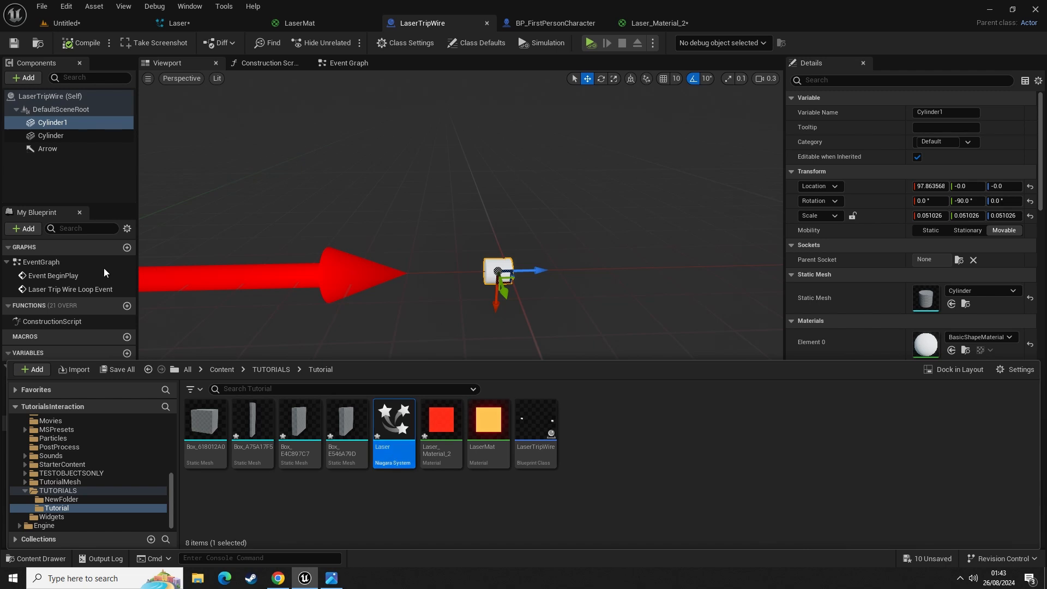
- Add a Niagara Particle System component using the Laser system under Cylinder1, keeping the name Laser
click(25, 77)
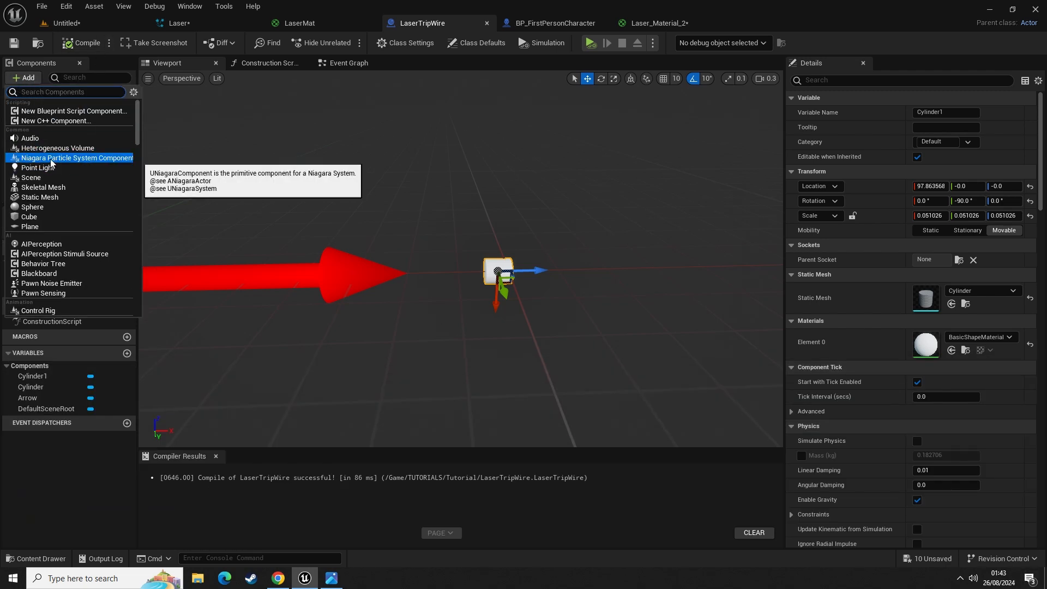
click(92, 158)
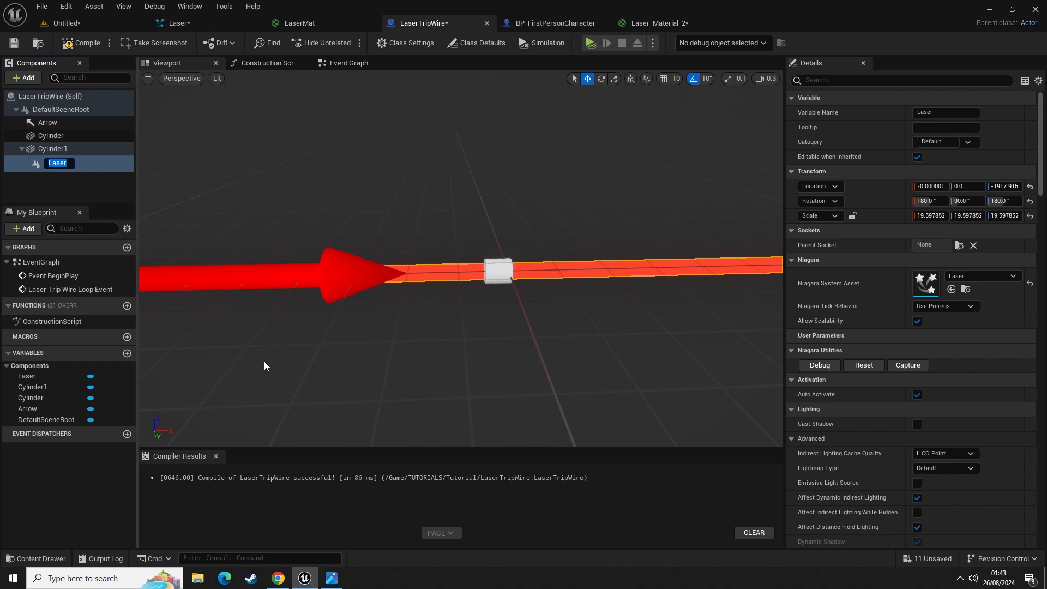
click(65, 183)
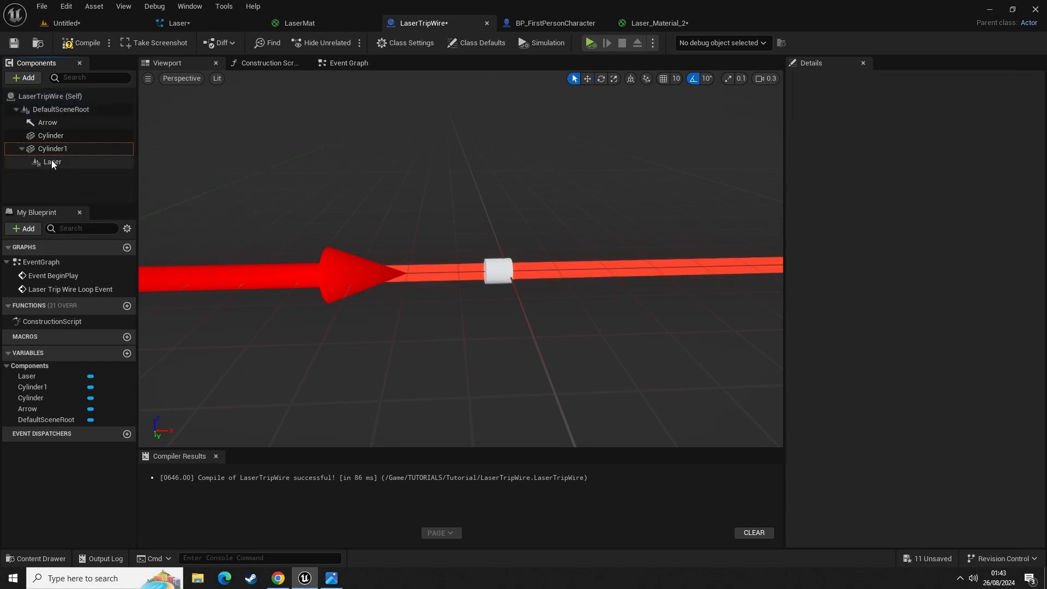
key(ctrl+space)
click(506, 298)
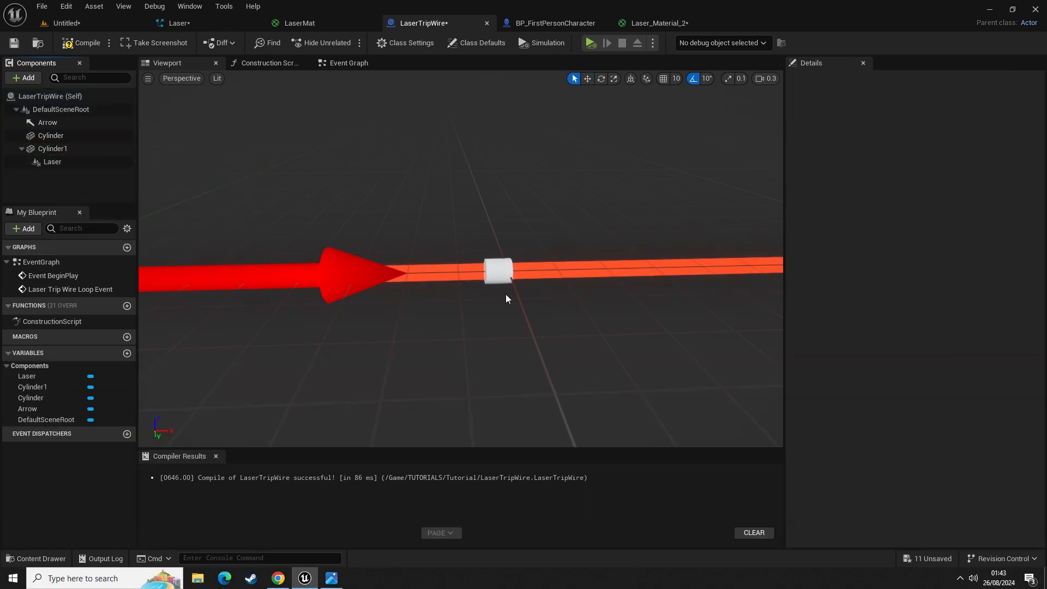
- Select the Arrow component in the LaserTripWire blueprint's viewport
right_drag(505, 299, 416, 325)
right_drag(218, 315, 316, 293)
click(319, 253)
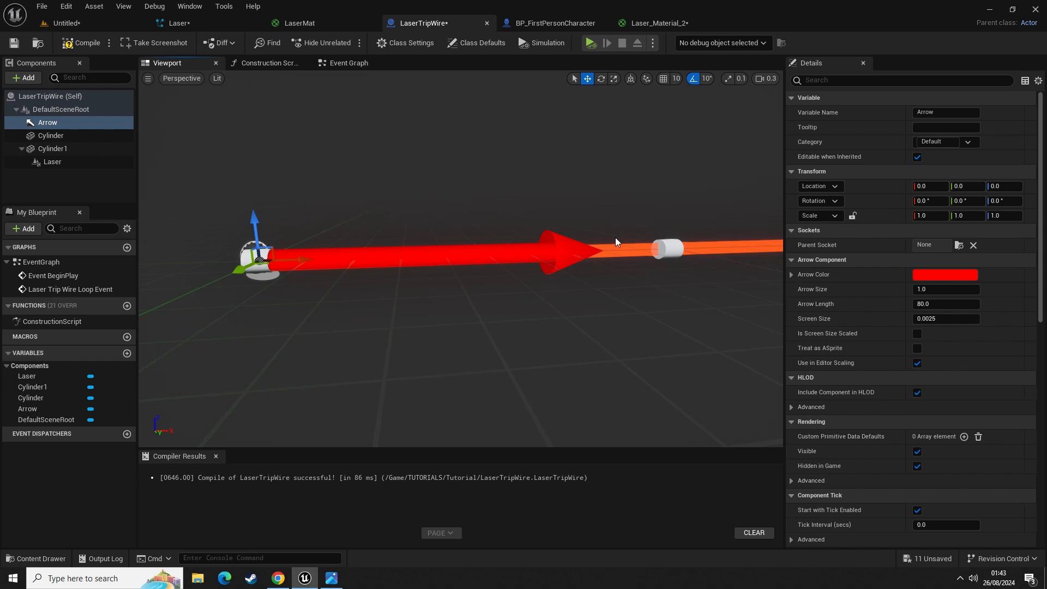
- Turn off visibility for the Arrow component in the LaserTripWire blueprint
click(859, 79)
text(visi)
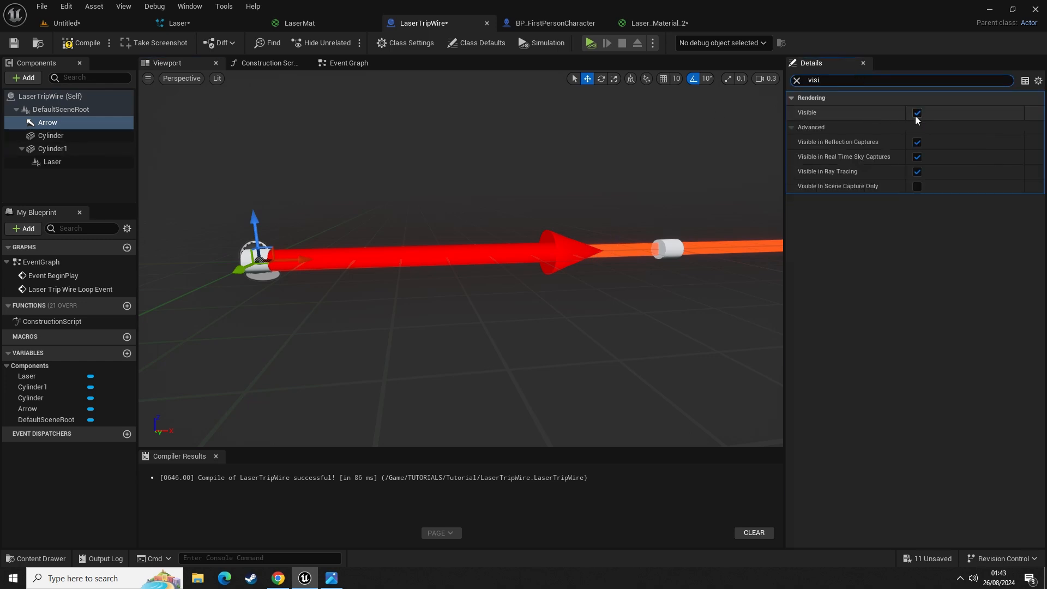
click(918, 113)
right_drag(523, 353, 461, 106)
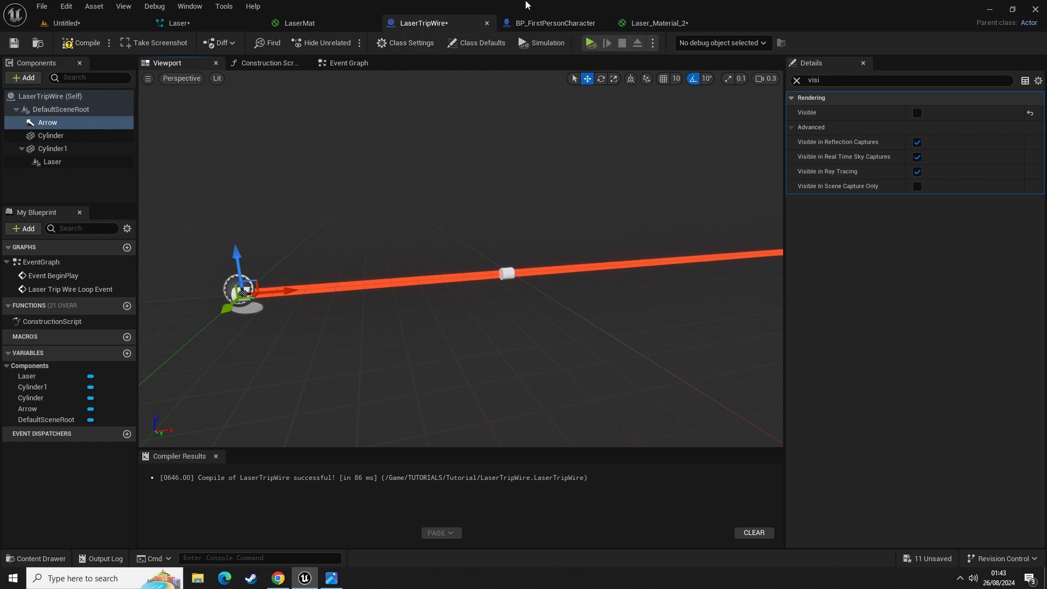
- In the Laser system's Beam Emitter Setup, set the Beam End X value to 100 and save the asset
click(306, 26)
click(212, 25)
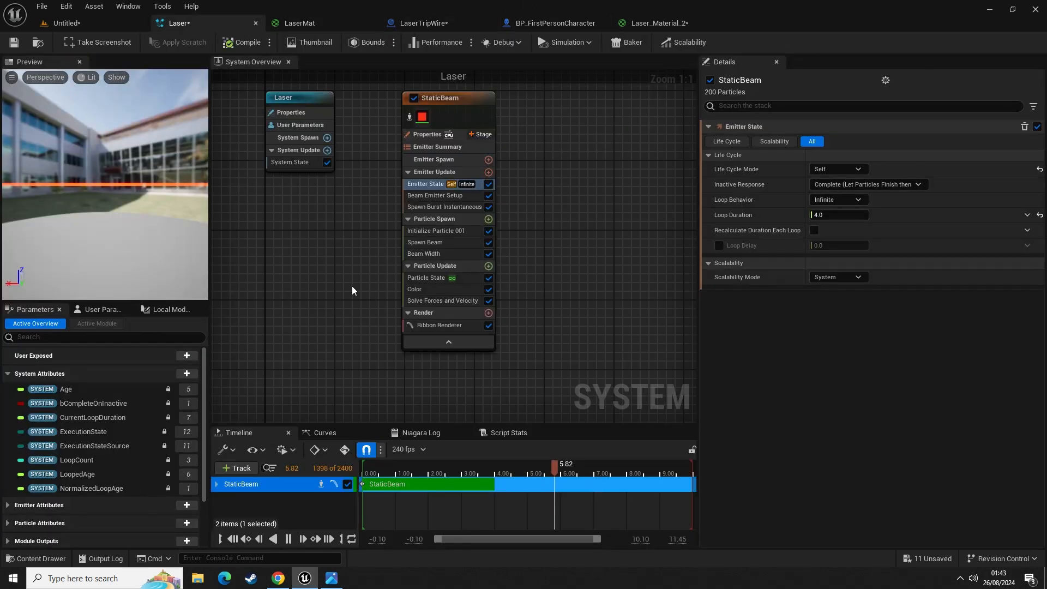
click(434, 255)
click(435, 240)
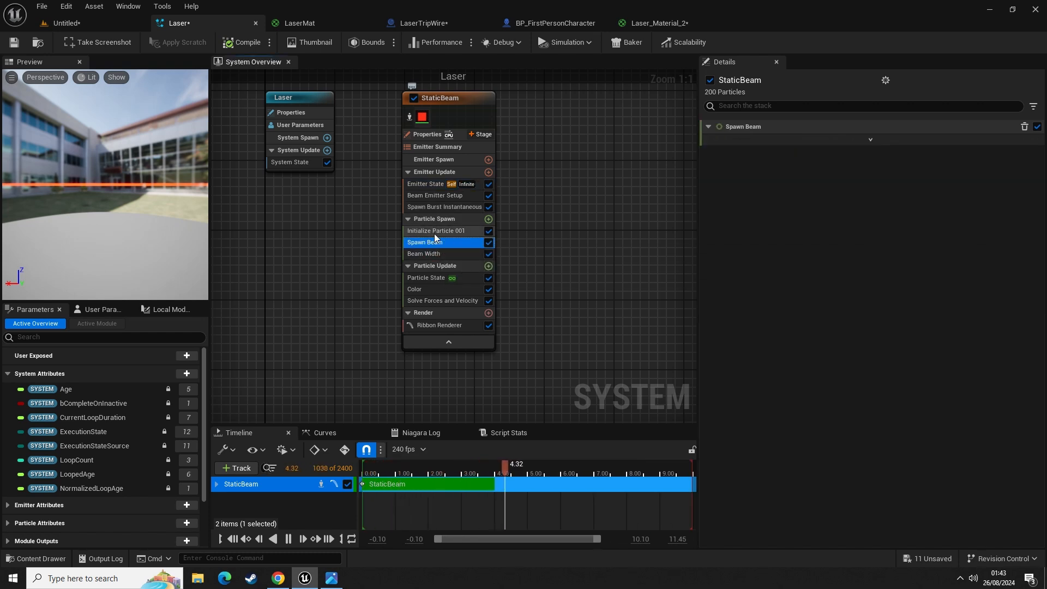
click(436, 233)
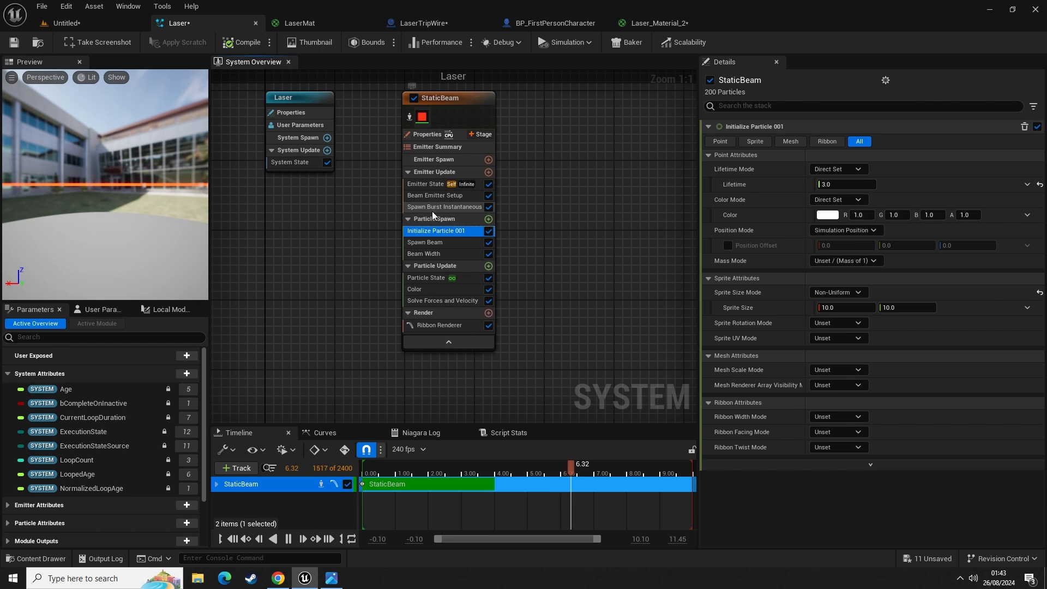
click(433, 197)
click(838, 172)
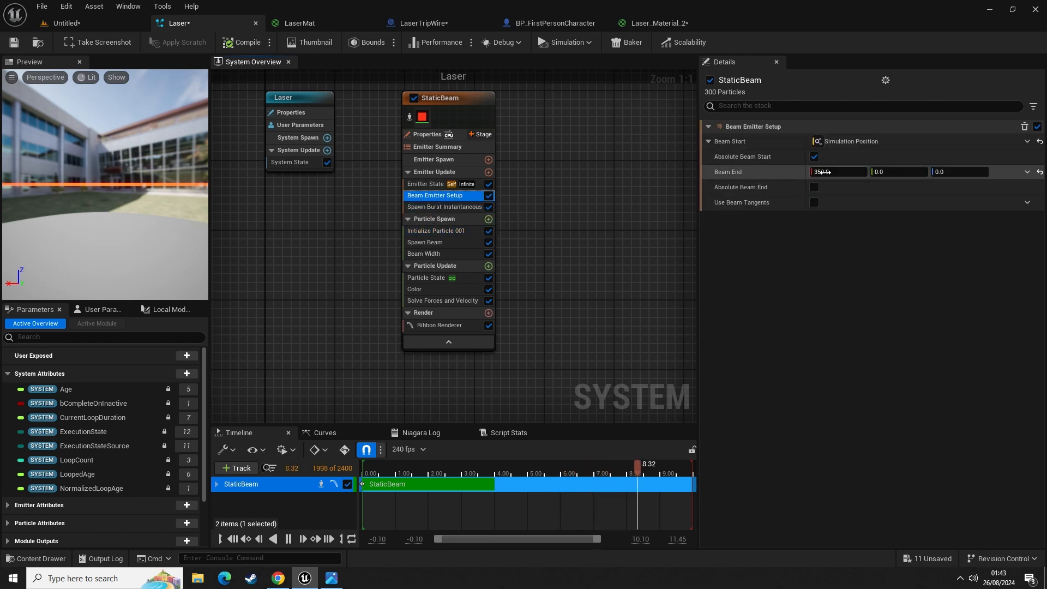
text(100)
key(Return)
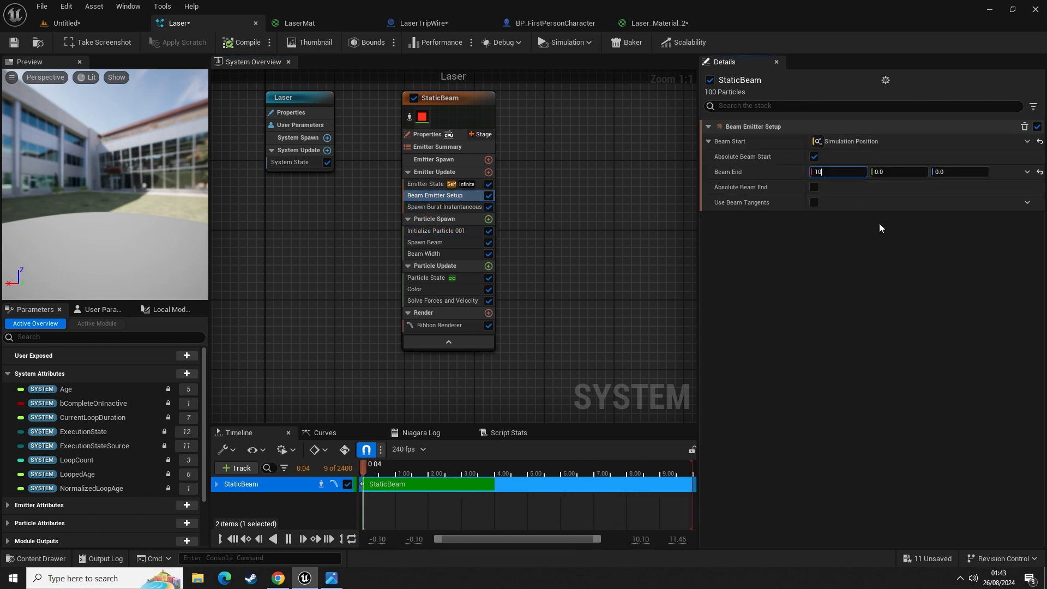
click(14, 42)
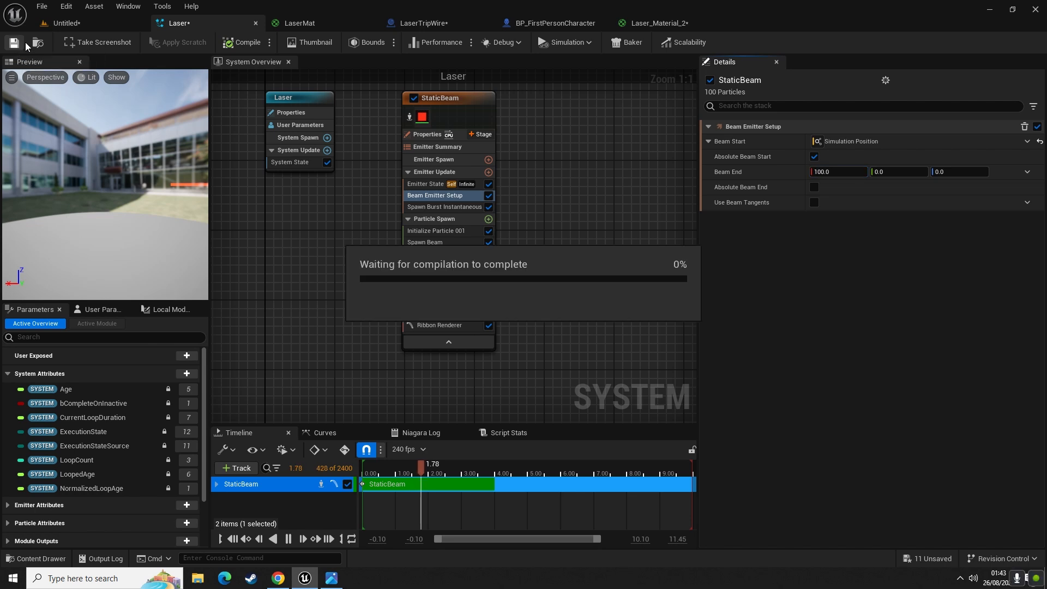
- In the level, set the DirectionalLight's intensity to 1 lux
click(92, 27)
right_drag(472, 369, 527, 400)
key(g)
right_drag(444, 436, 446, 470)
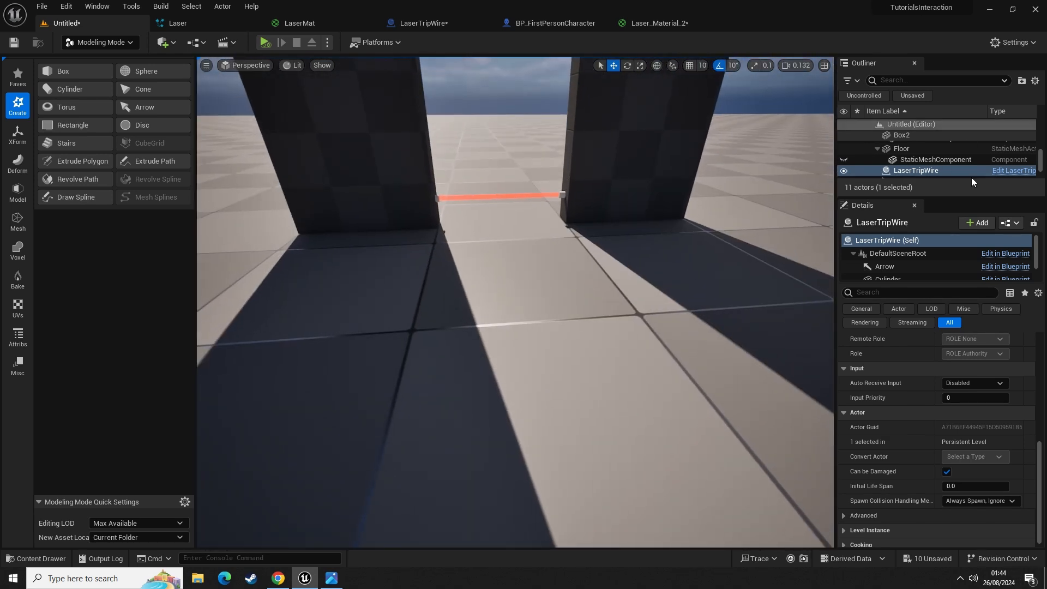
click(1037, 241)
scroll(967, 161, up, 5)
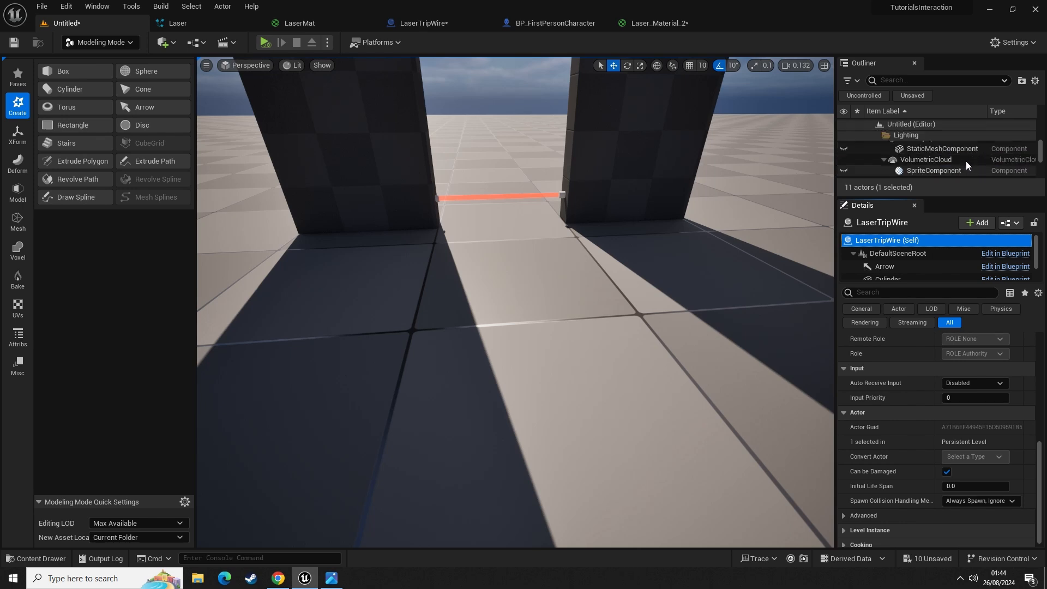
click(947, 147)
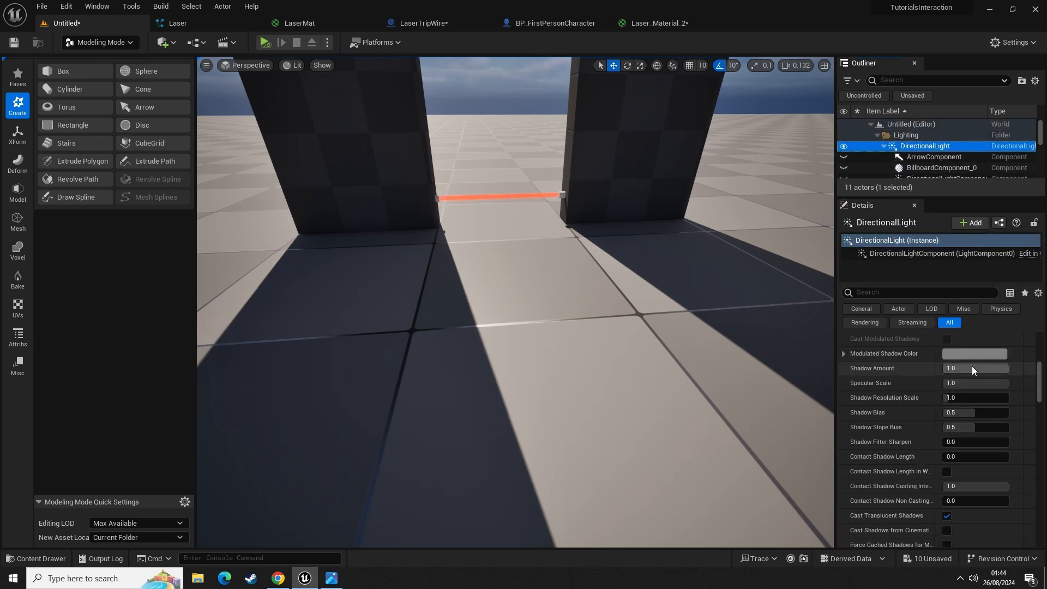
scroll(972, 365, up, 10)
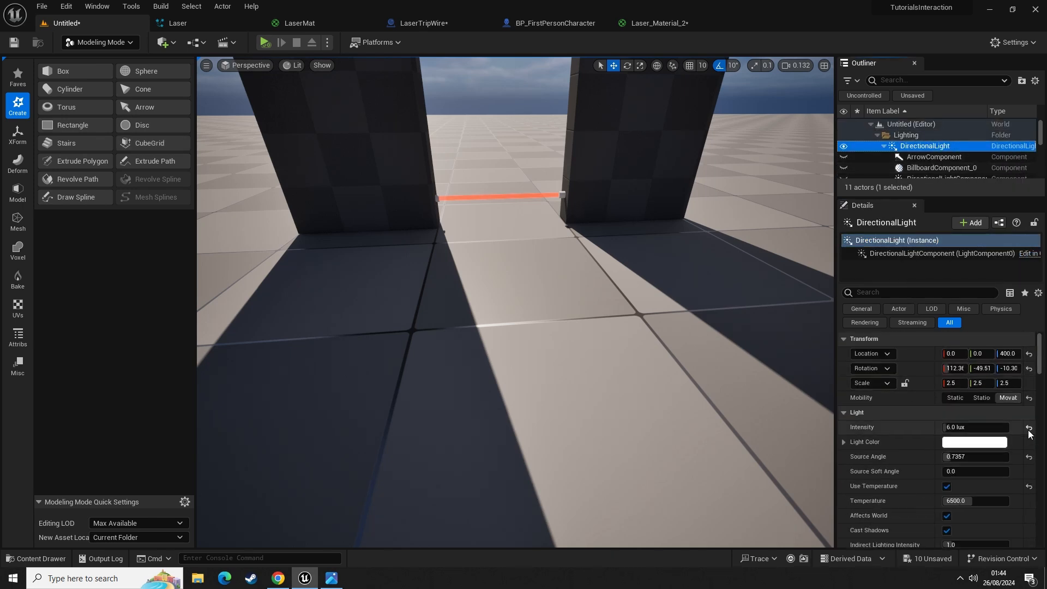
click(1000, 427)
text(1)
key(Return)
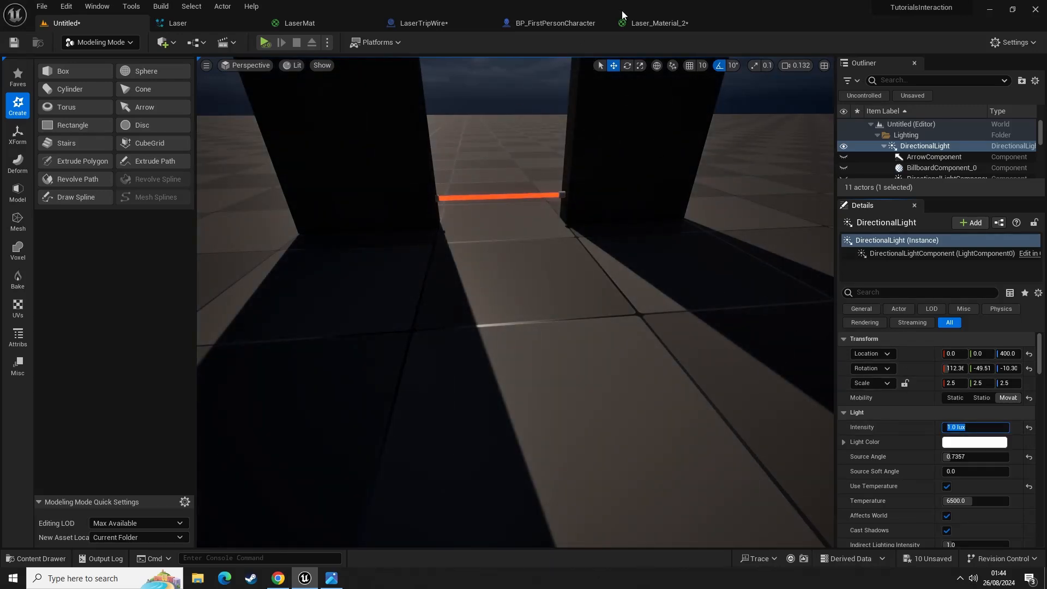
- Add a Post Process Volume to the level in front of the laser tripwire and show the editor helper outlines
mouse_move(509, 311)
right_down()
mouse_move(521, 338)
mouse_move(497, 310)
right_up()
click(170, 48)
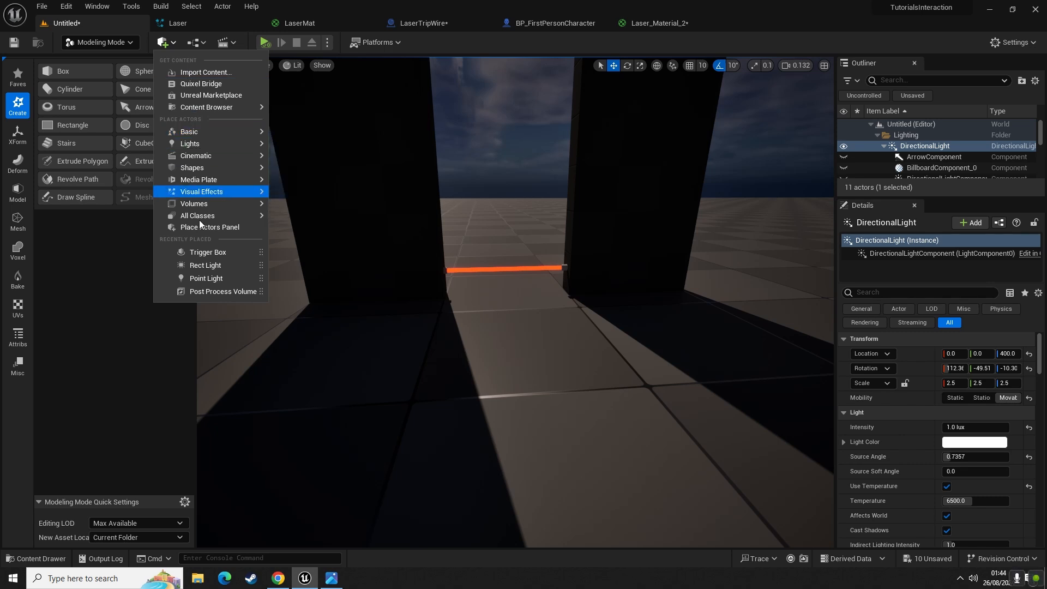
mouse_move(229, 216)
text(post pr)
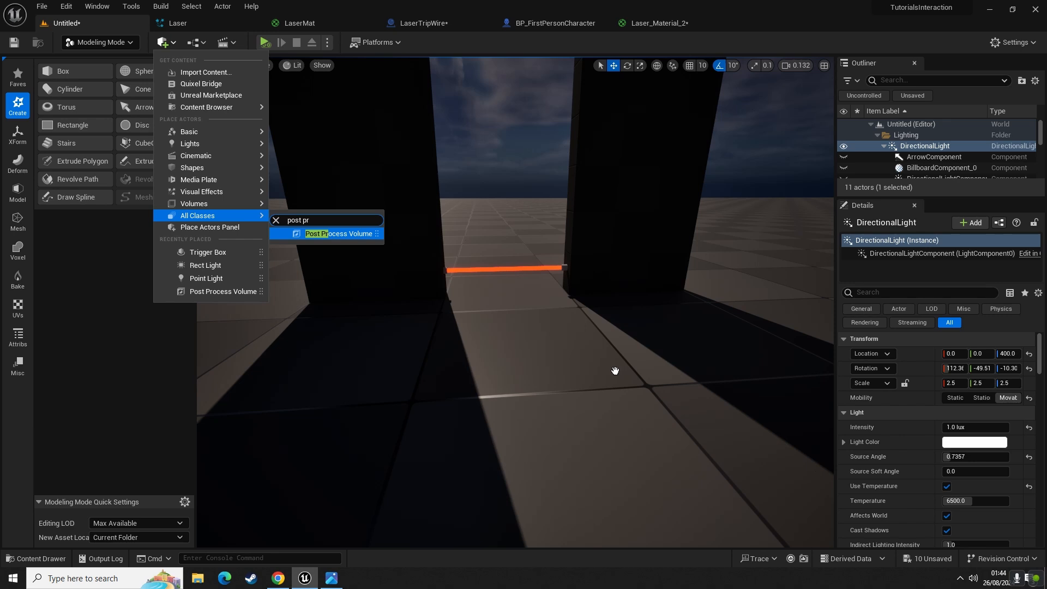
drag(560, 370, 559, 371)
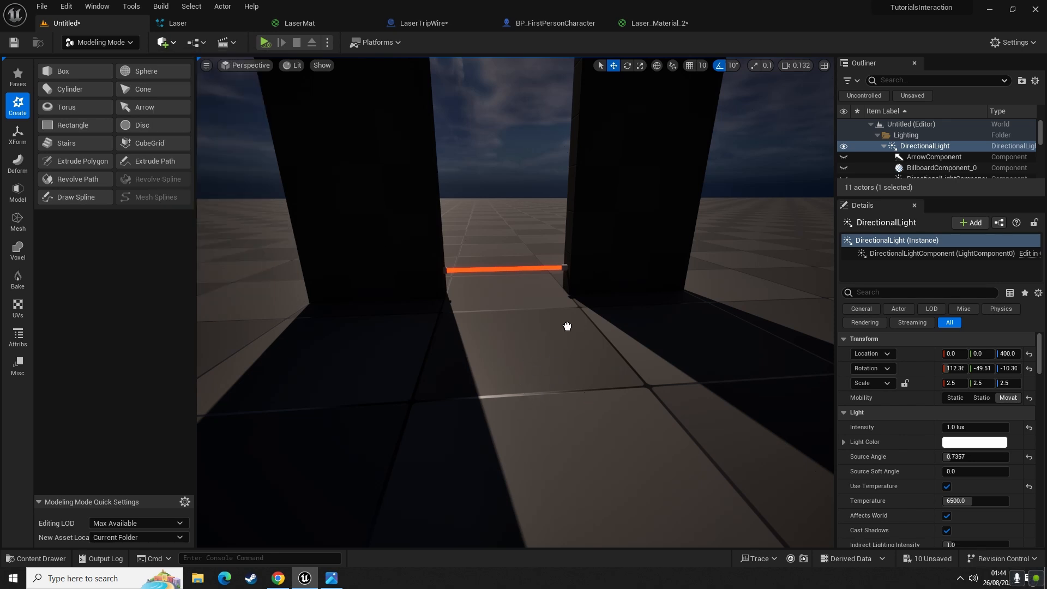
drag(507, 370, 504, 368)
click(502, 368)
right_drag(502, 379, 529, 376)
key(g)
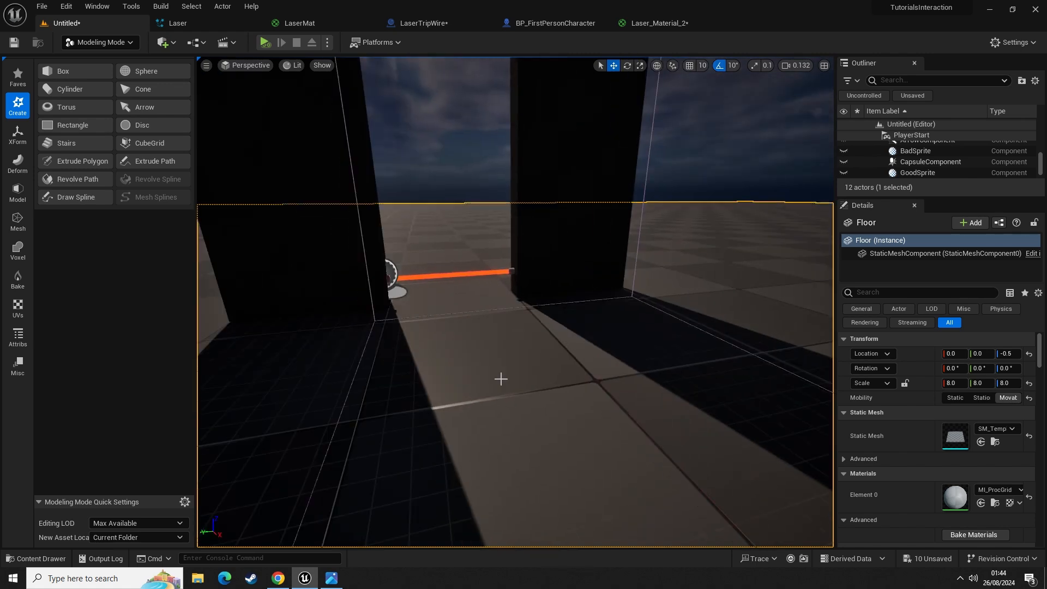
- Select the PostProcessVolume in the level and enable Infinite Extent (Unbound)
click(636, 270)
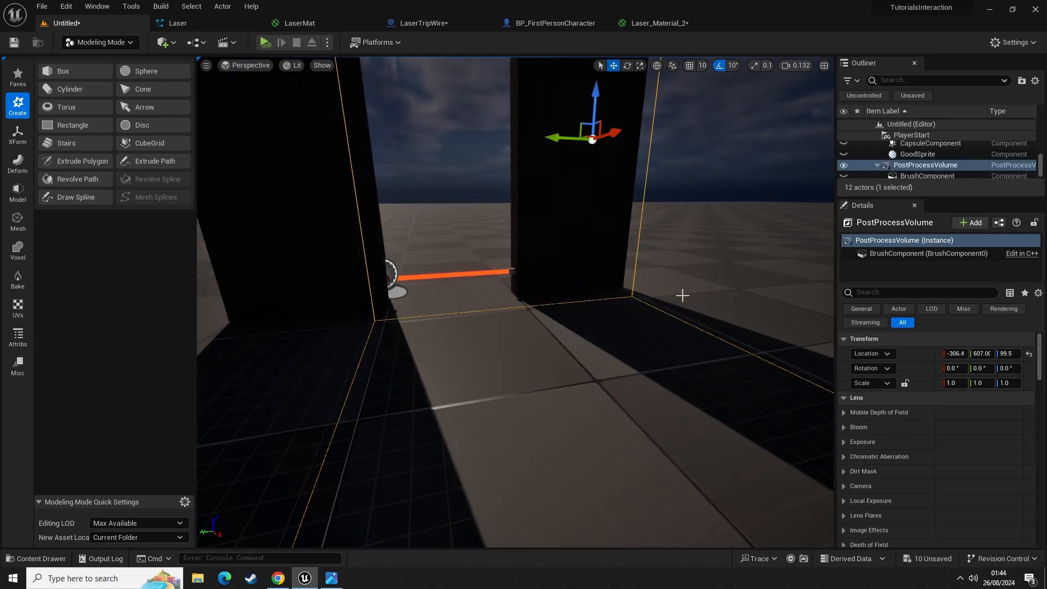
text(bound)
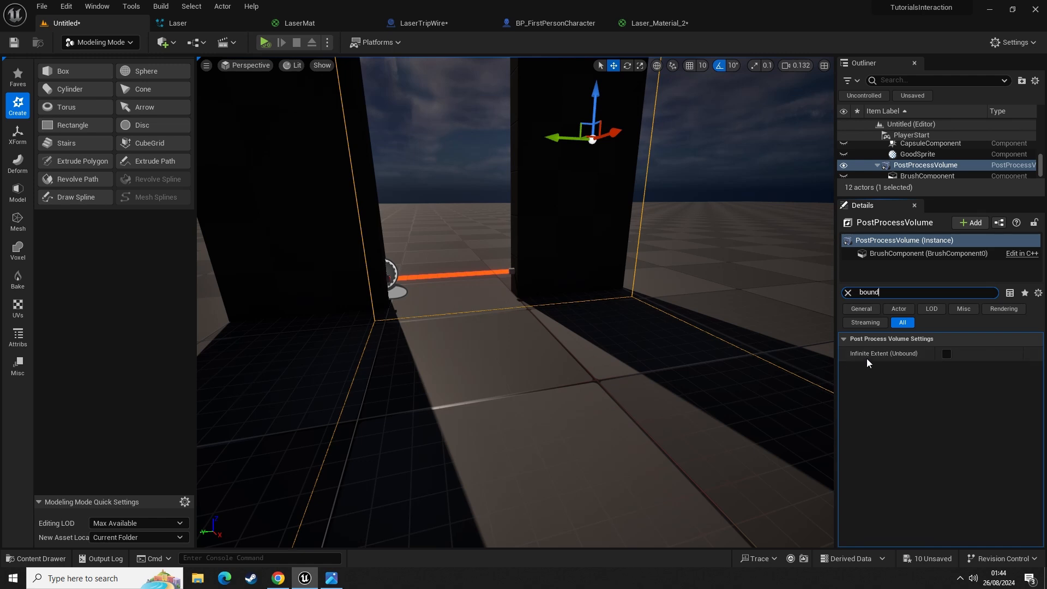
click(946, 353)
mouse_move(433, 312)
right_down()
mouse_move(471, 313)
mouse_move(447, 306)
right_up()
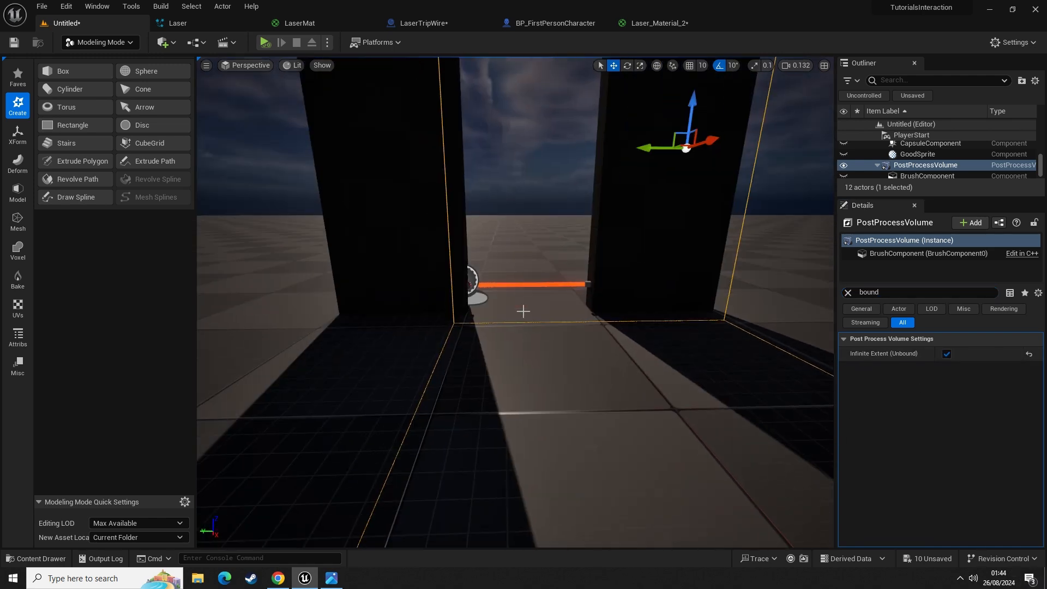
right_drag(629, 426, 693, 469)
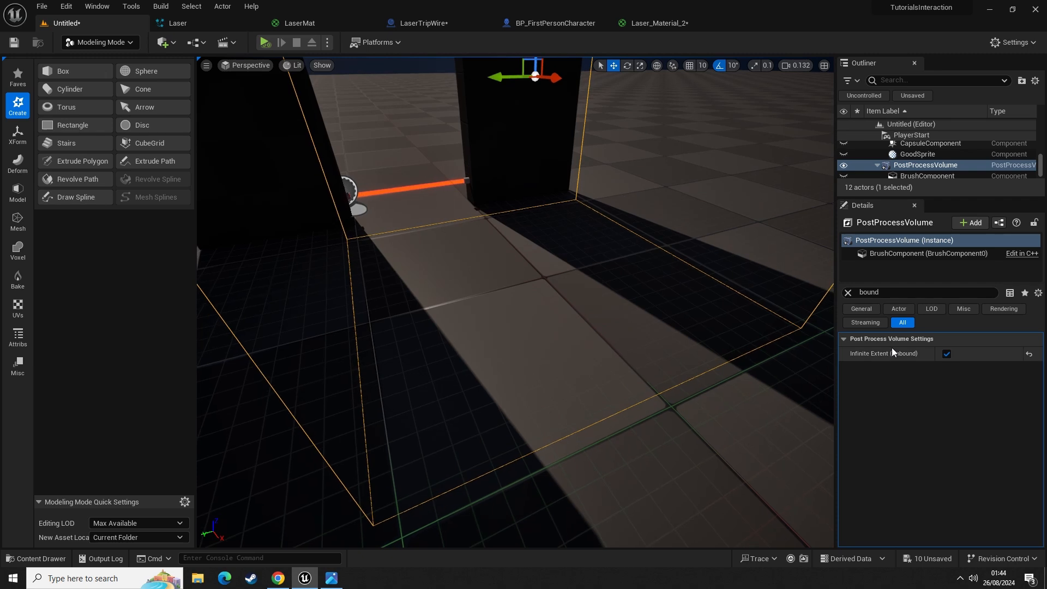
- Move the PostProcessVolume sideways, clear of the two pillars, with Infinite Extent (Unbound) off, and re-enable that option
right_drag(682, 338, 668, 365)
key(f)
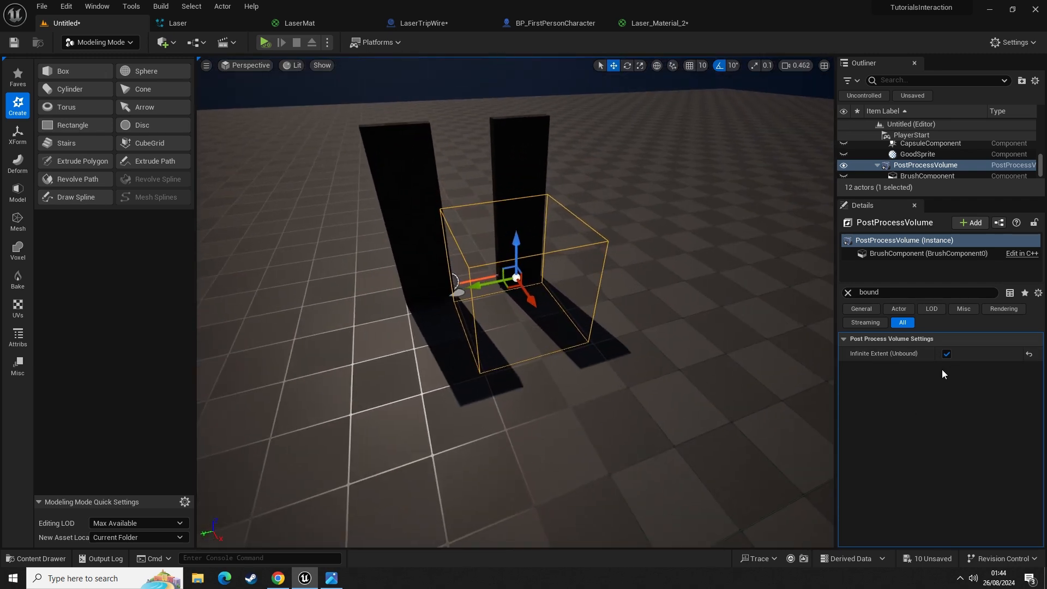
key(w)
mouse_move(693, 326)
right_down()
mouse_move(696, 308)
mouse_move(701, 322)
right_up()
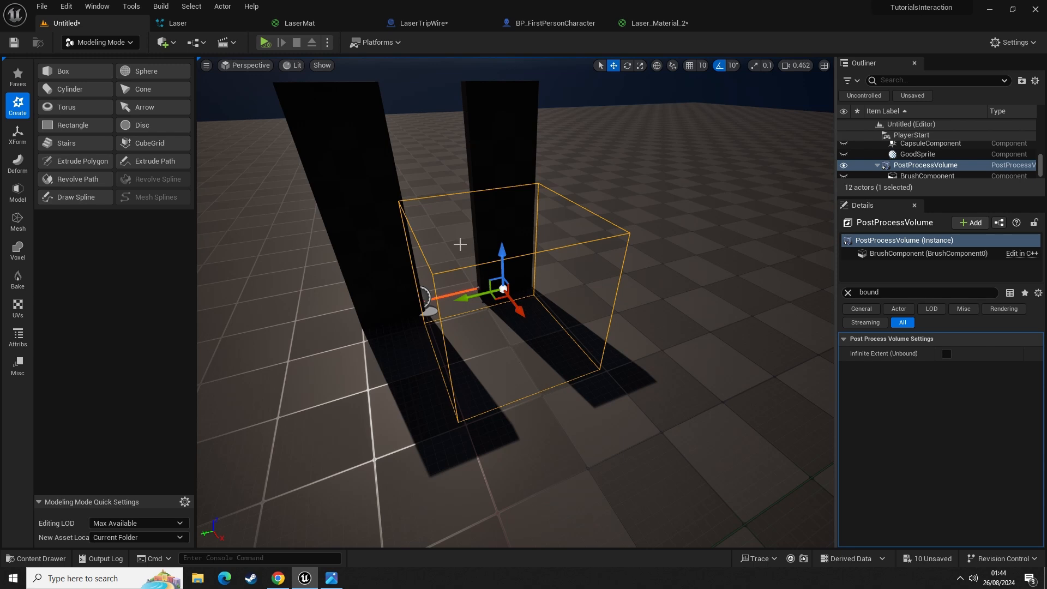
drag(476, 302, 663, 287)
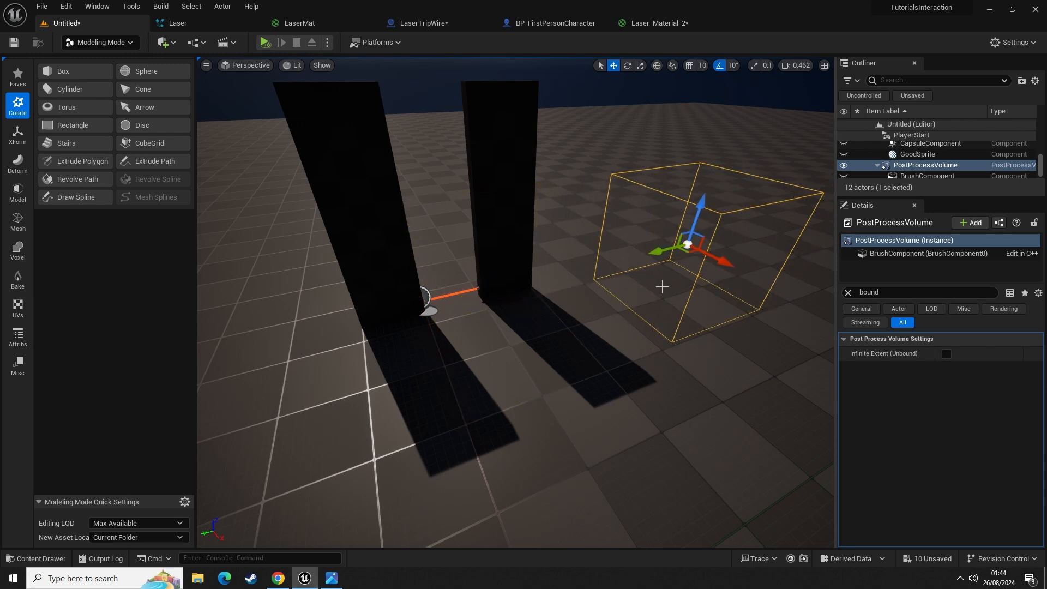
click(947, 356)
- Examine the pillars, laser and relocated post process volume from several angles
right_drag(712, 254, 655, 180)
right_drag(716, 303, 564, 331)
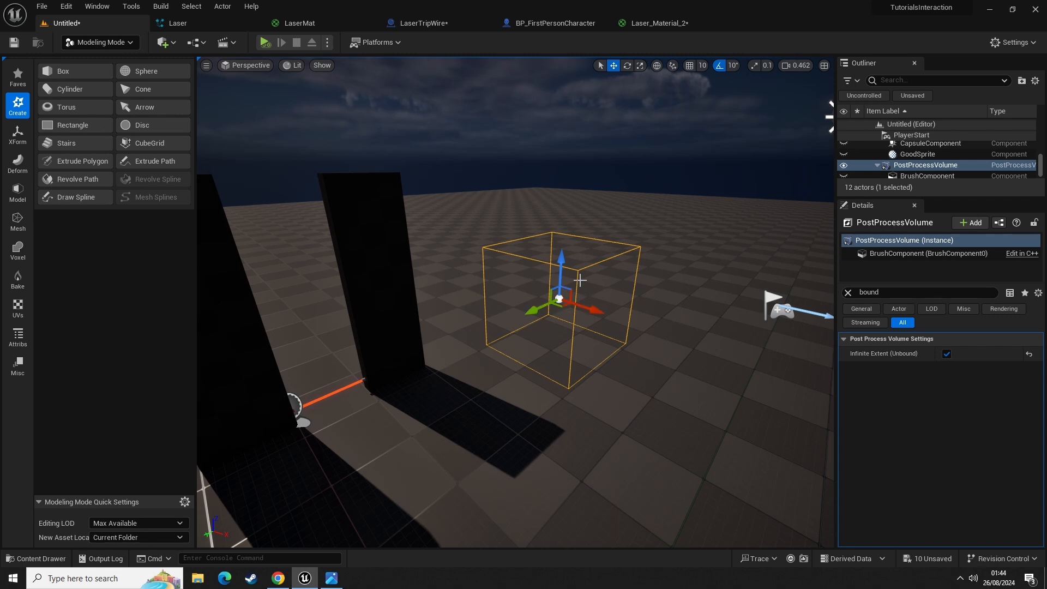
right_drag(578, 320, 535, 319)
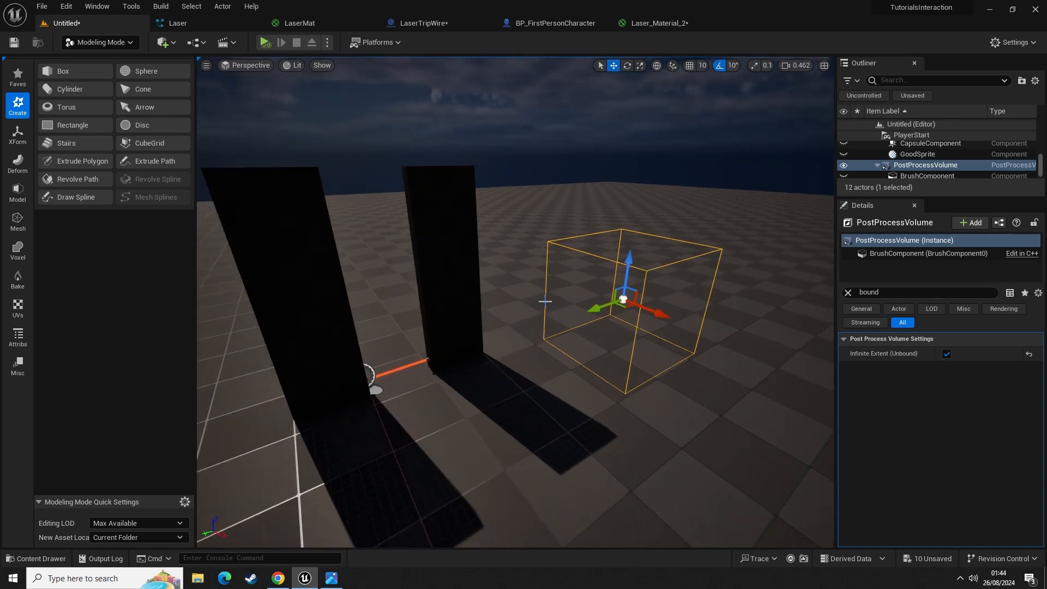
right_drag(590, 344, 661, 400)
key(w)
key(s)
key(w)
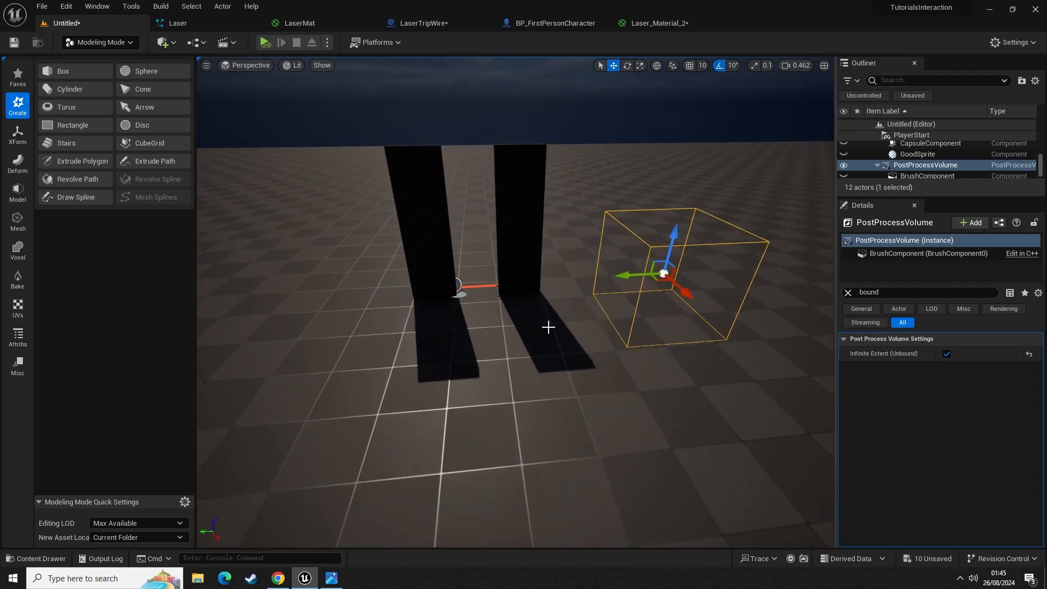
- Enable the volume's bloom overrides for Method, Intensity, Threshold, Convolution Scatter Dispersion and Convolution Kernel, and set the method to Convolution
click(848, 293)
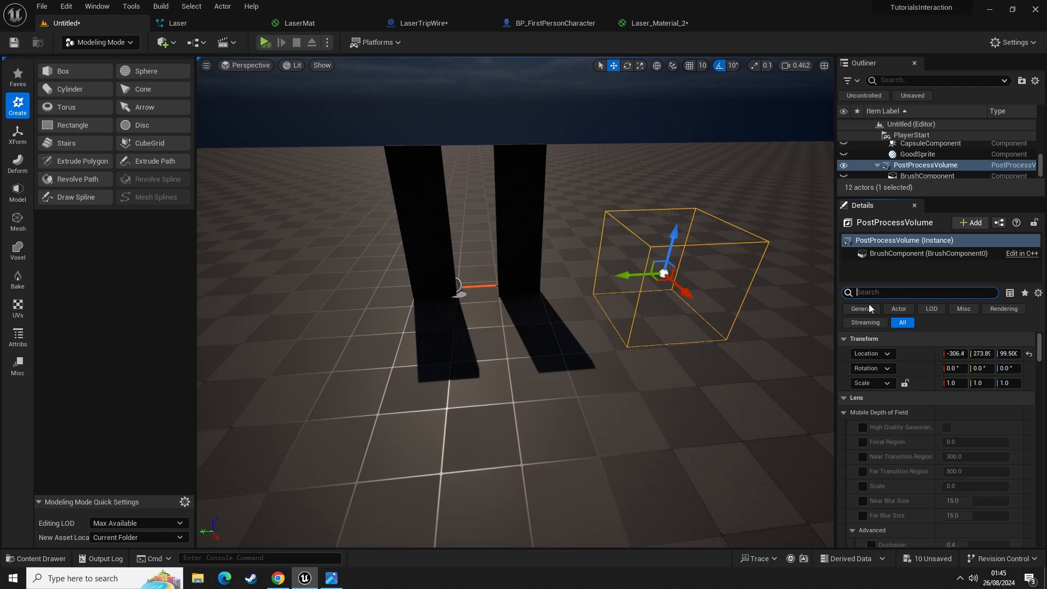
scroll(892, 428, down, 5)
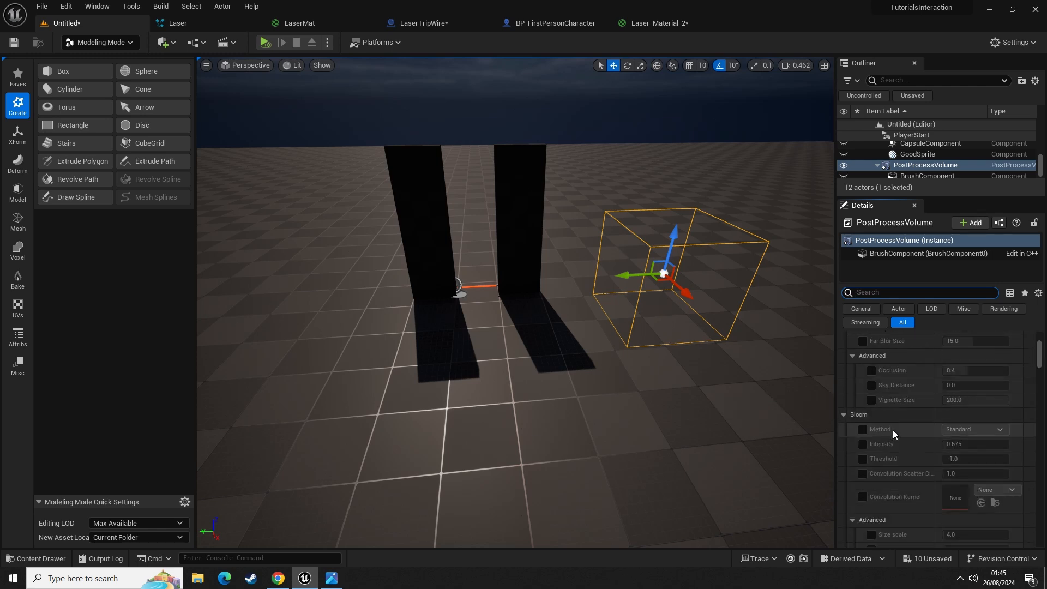
scroll(890, 431, down, 1)
click(863, 394)
click(863, 409)
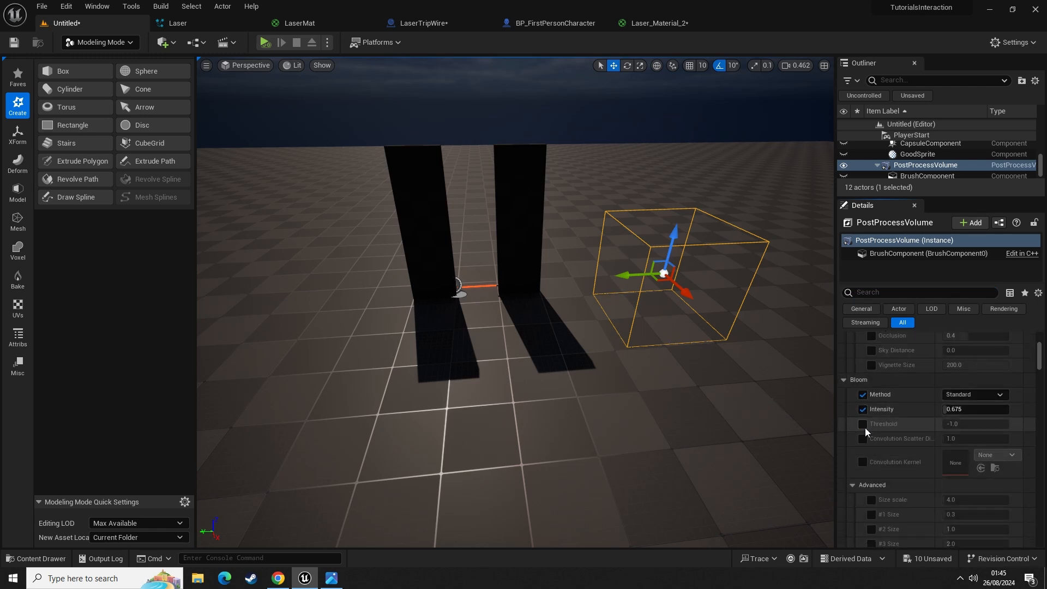
click(863, 424)
click(863, 438)
click(863, 462)
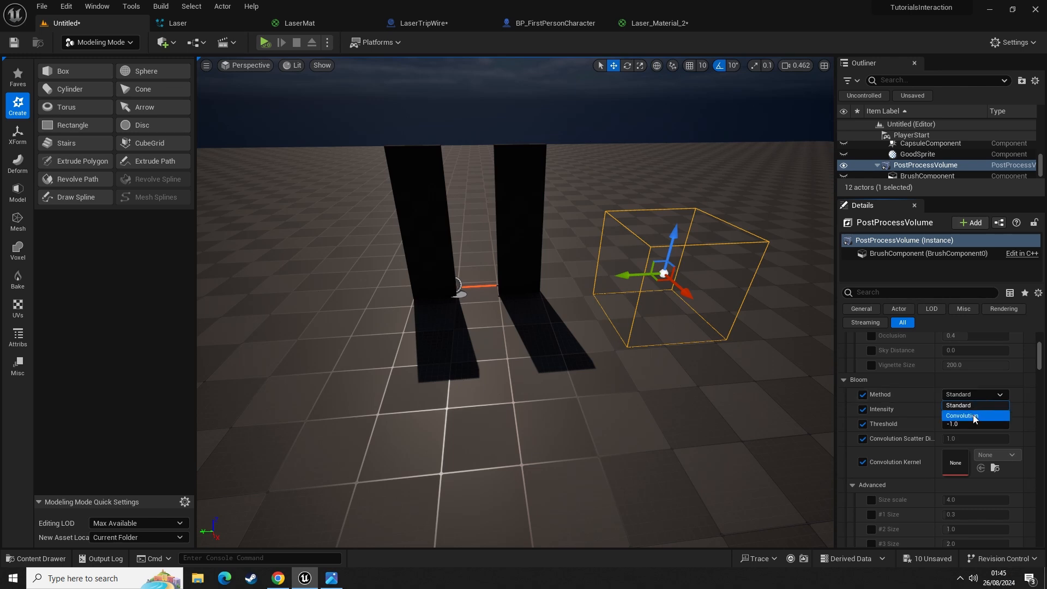
click(970, 415)
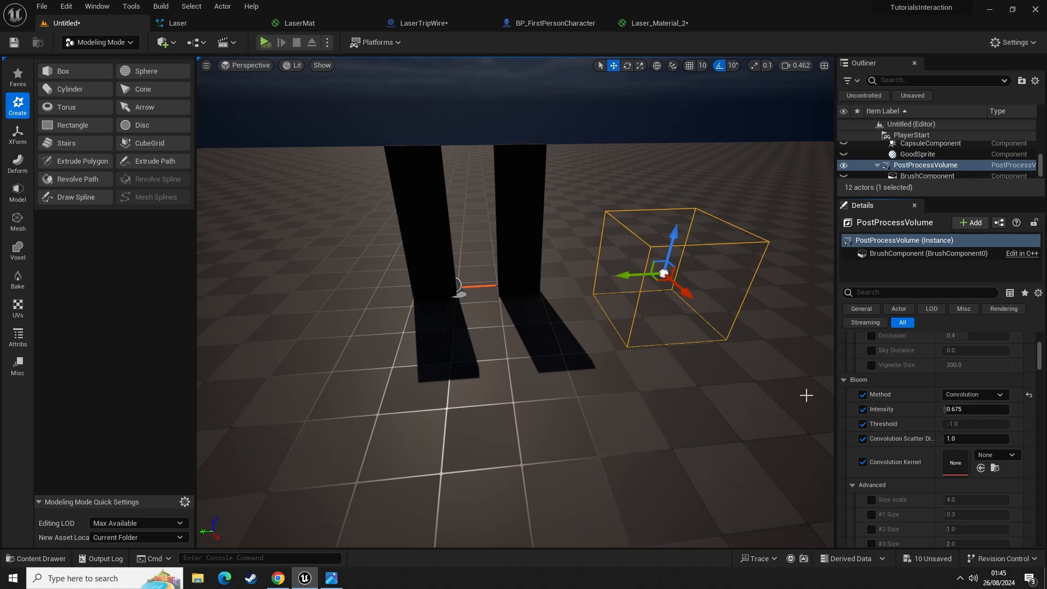
- Raise the volume's bloom intensity to about 7.3 and inspect the laser's glow up close and from a distance
drag(966, 409, 971, 409)
key(w)
right_drag(677, 327, 710, 295)
scroll(668, 303, down, 6)
key(w)
key(a)
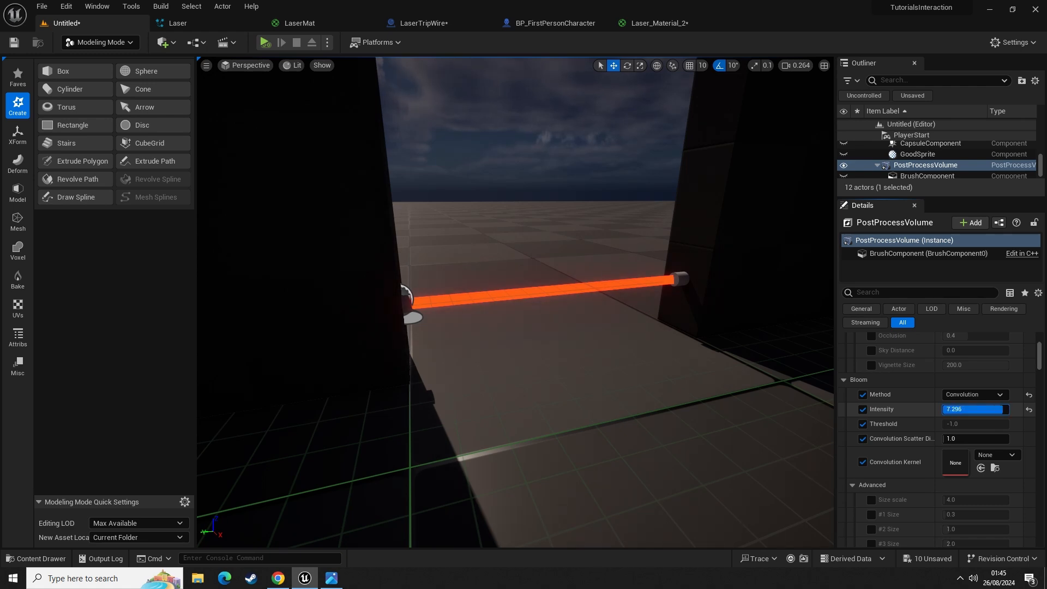
key(w)
mouse_move(677, 316)
right_down()
mouse_move(704, 312)
mouse_move(682, 311)
right_up()
key(s)
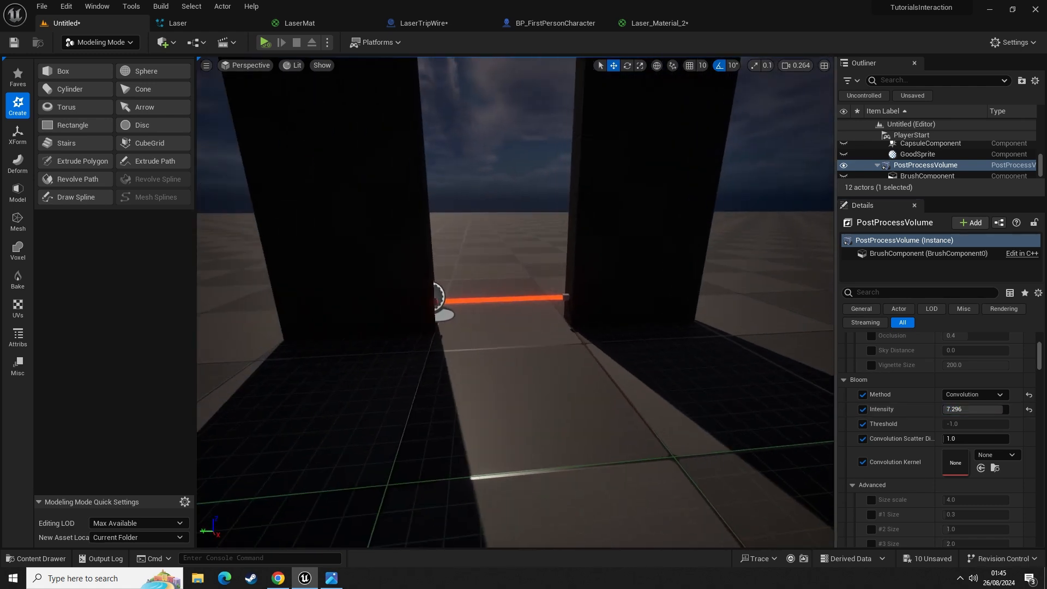
right_drag(573, 346, 567, 335)
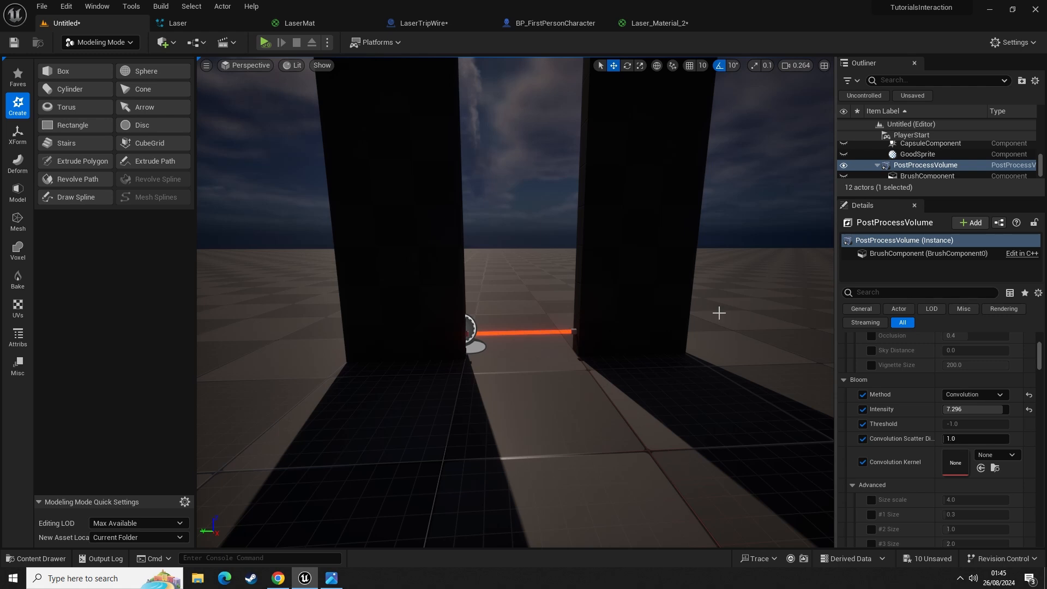
- Enable all the PostProcessVolume's main exposure overrides, from Metering Mode through Min EV100, Max EV100, Speed Up and Speed Down
scroll(931, 171, down, 1)
scroll(891, 360, down, 4)
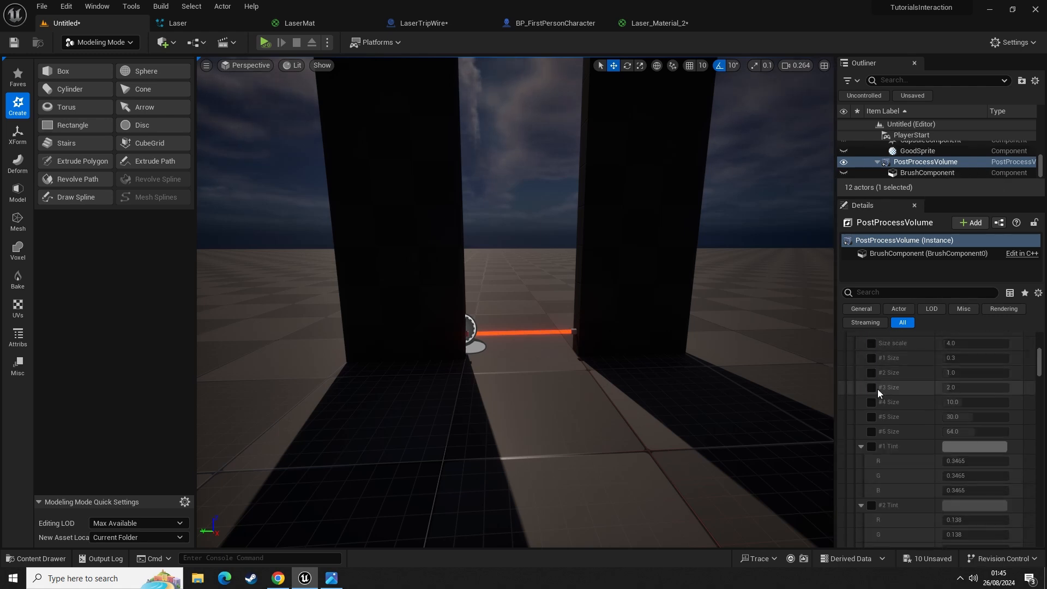
scroll(862, 403, down, 3)
scroll(862, 398, down, 10)
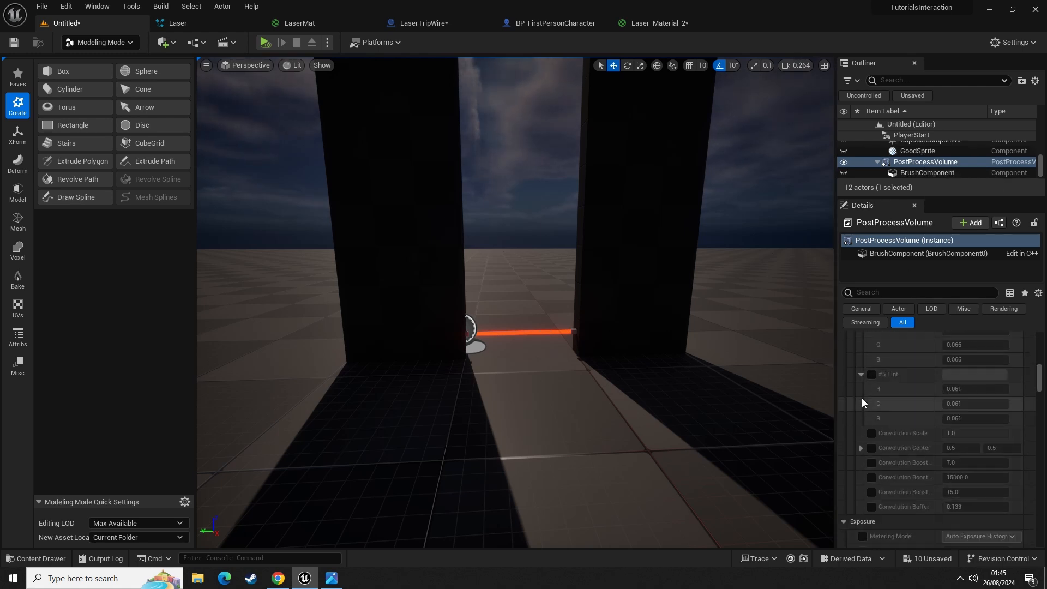
scroll(861, 397, up, 2)
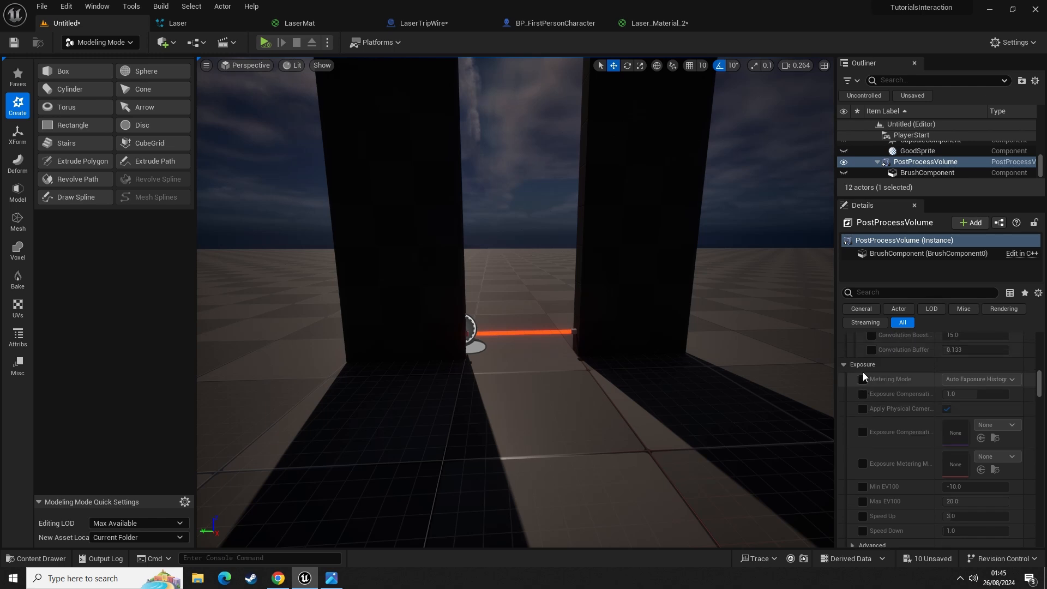
click(863, 379)
click(863, 394)
click(863, 409)
click(863, 432)
click(863, 464)
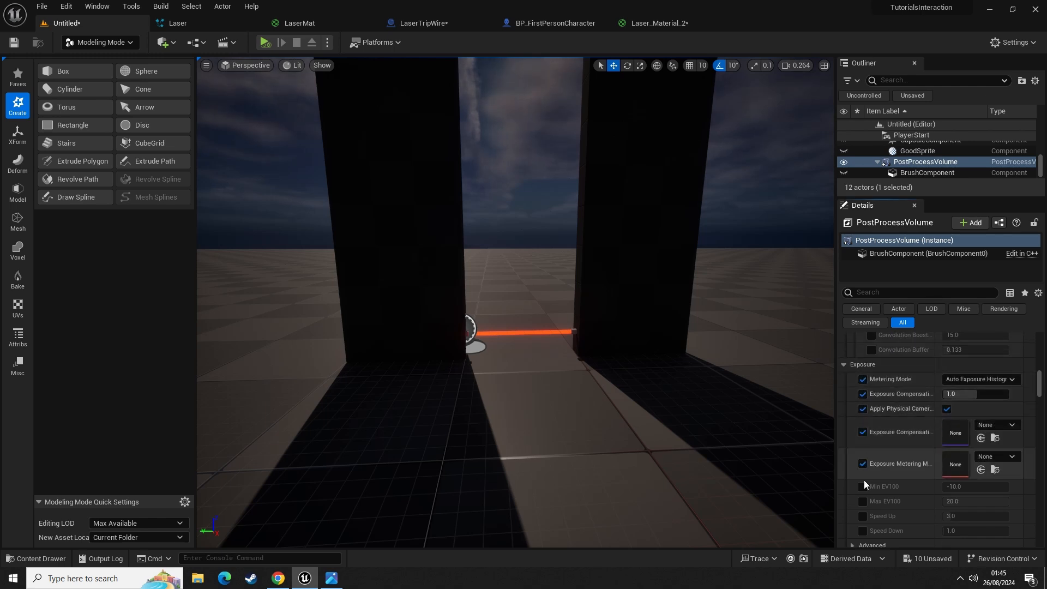
click(863, 487)
click(863, 502)
click(863, 516)
click(863, 531)
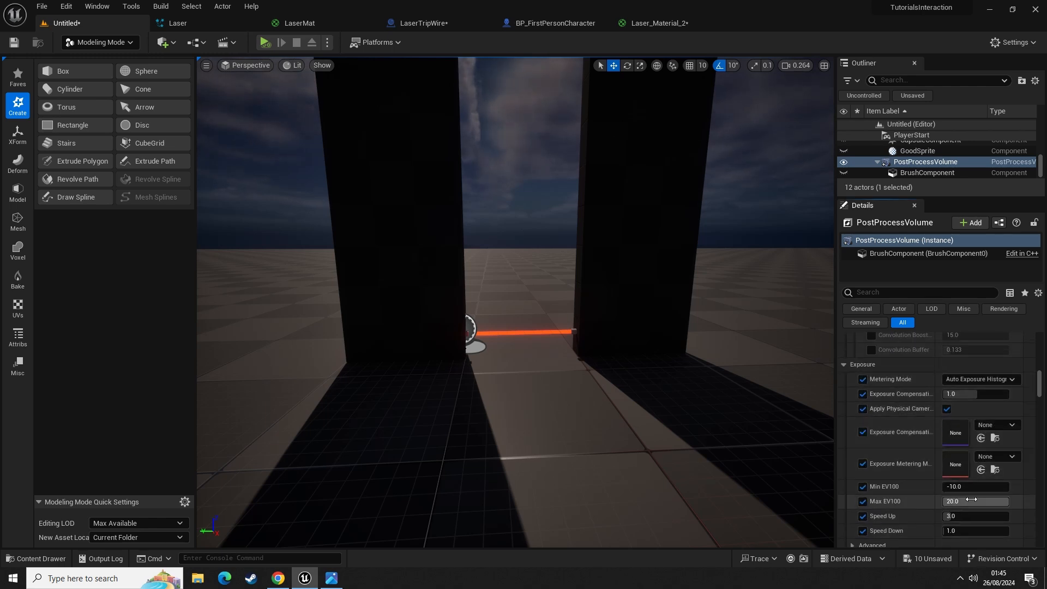
- Set the volume's exposure Min EV100, Max EV100, Speed Up and Speed Down all to 3
click(979, 488)
text(3)
click(978, 503)
text(3)
click(980, 517)
text(3)
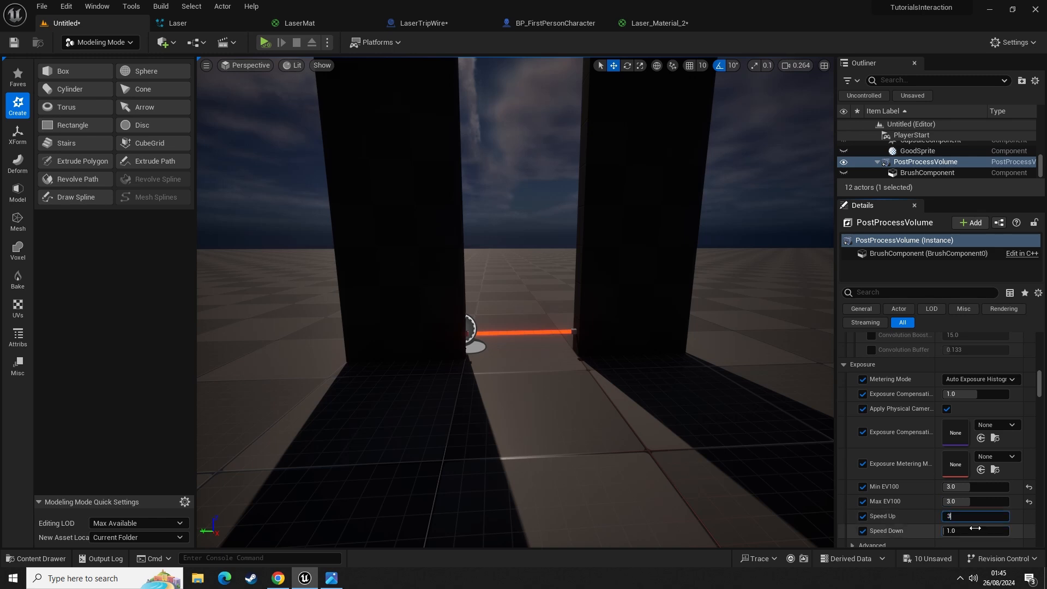
click(975, 530)
text(3)
- Play the level to check how the laser between the pillars looks with the new exposure, and stop the session
right_drag(763, 463, 561, 435)
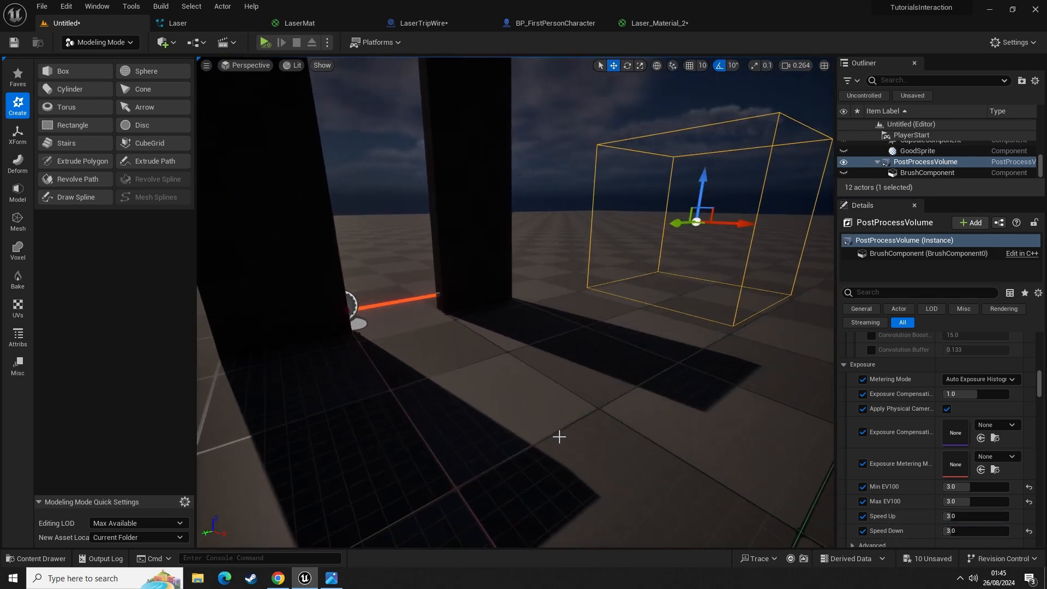
right_click(562, 435)
click(627, 423)
key(s)
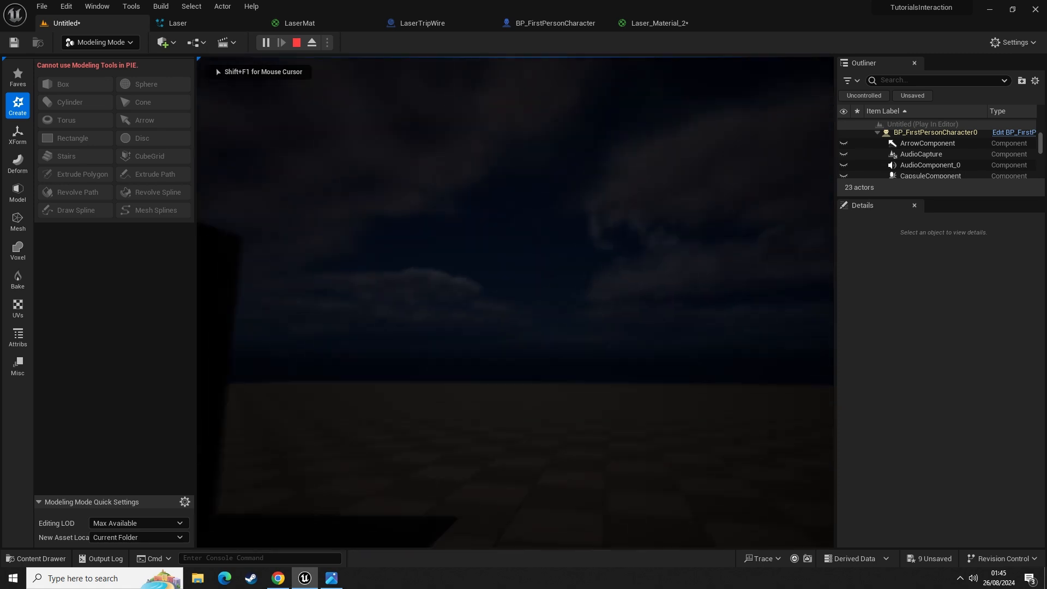
key(d)
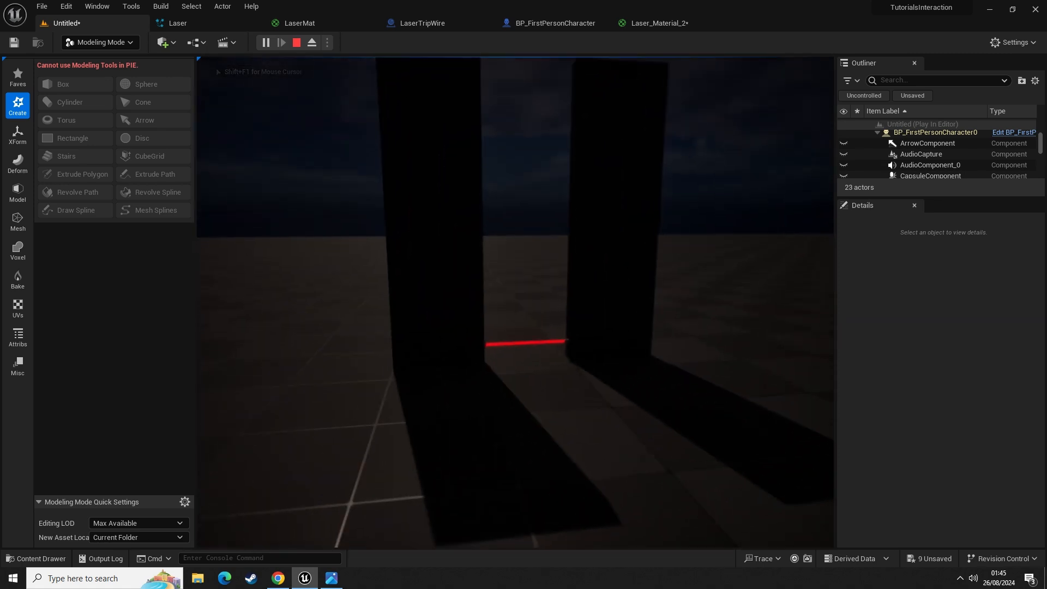
key(Escape)
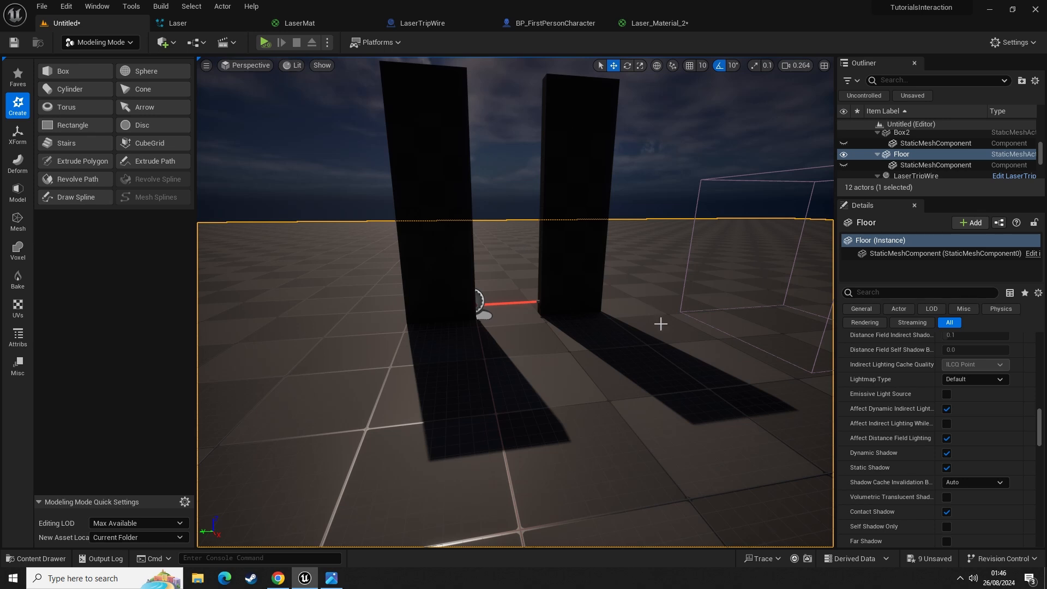
- Lower the DirectionalLight's intensity to 0 lux
right_drag(598, 277, 591, 254)
scroll(941, 172, up, 7)
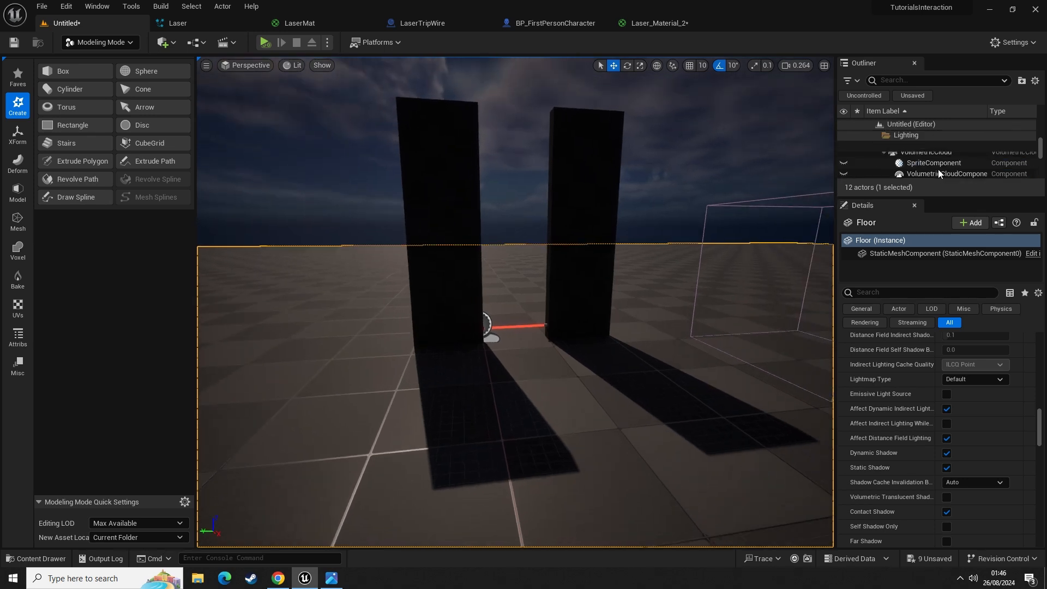
click(926, 146)
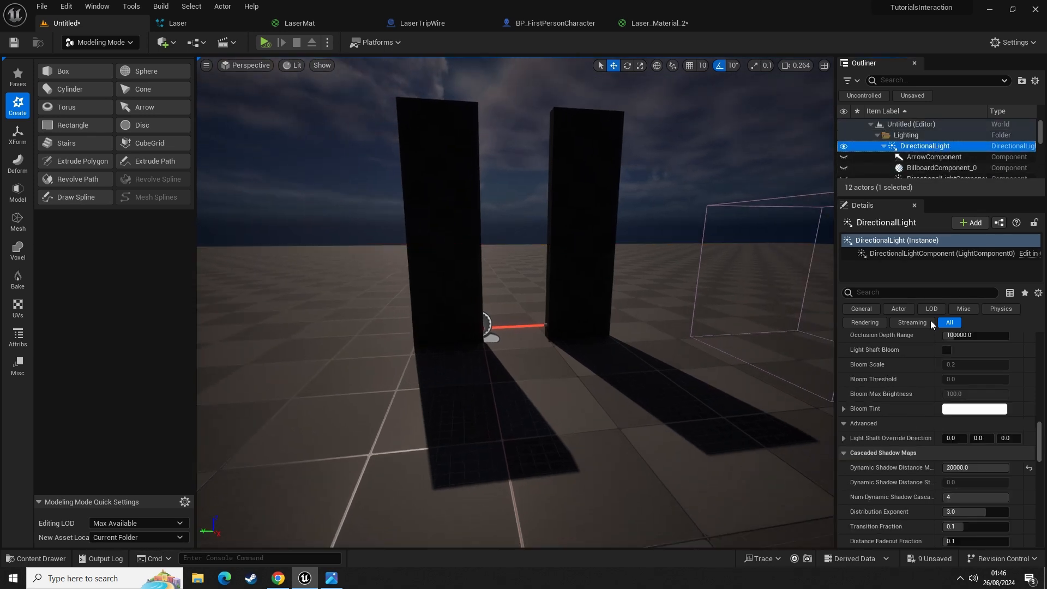
scroll(976, 438, up, 2)
scroll(976, 438, up, 2)
scroll(976, 437, up, 10)
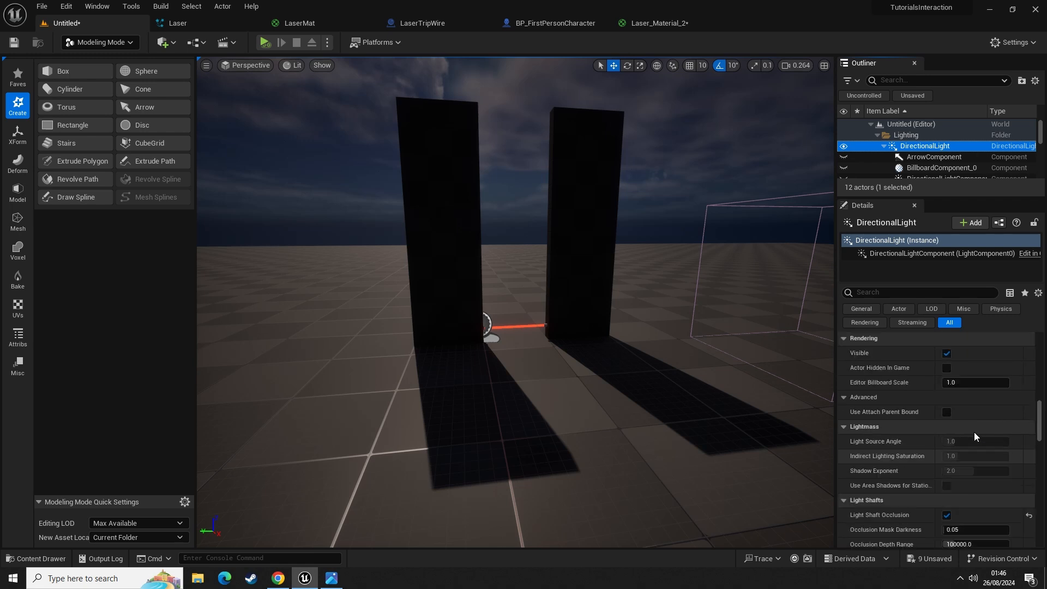
scroll(973, 427, up, 4)
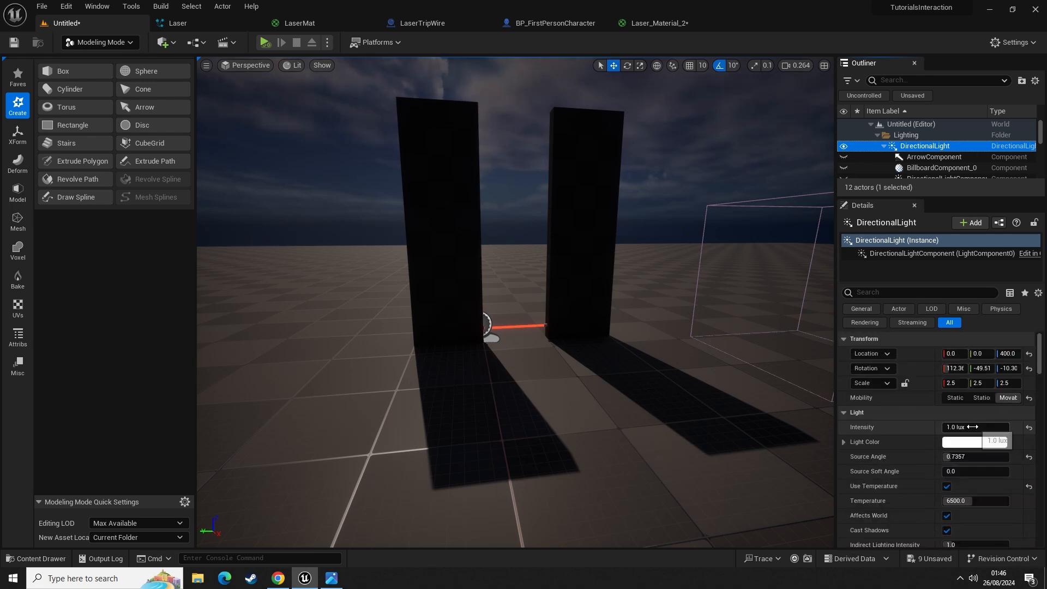
drag(974, 427, 946, 427)
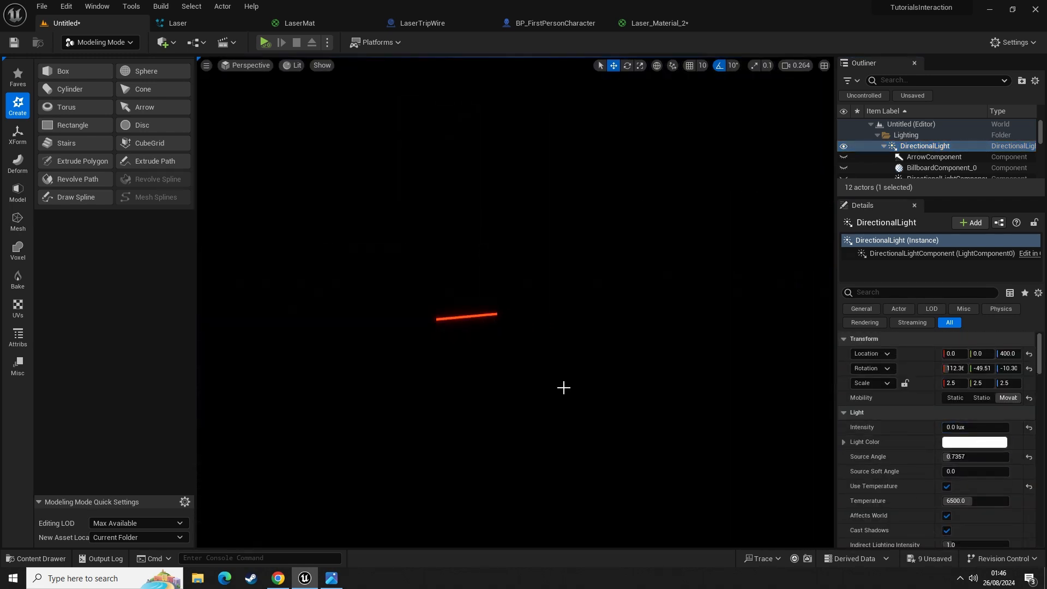
- Add a rect light to the level and raise it above the laser, lighting the gap between the pillars
right_drag(557, 382, 532, 387)
mouse_move(563, 306)
right_down()
mouse_move(551, 314)
mouse_move(567, 311)
right_up()
click(163, 42)
mouse_move(192, 181)
mouse_move(190, 144)
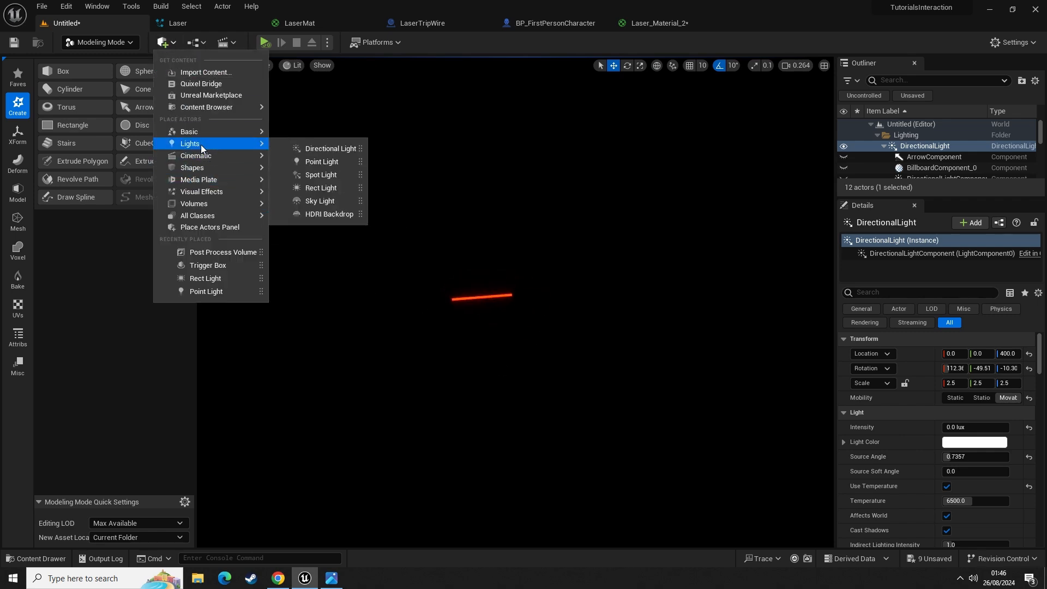
click(327, 186)
drag(513, 338, 473, 66)
right_drag(522, 189, 510, 146)
mouse_move(503, 177)
mouse_down()
mouse_move(501, 157)
mouse_move(501, 181)
mouse_up()
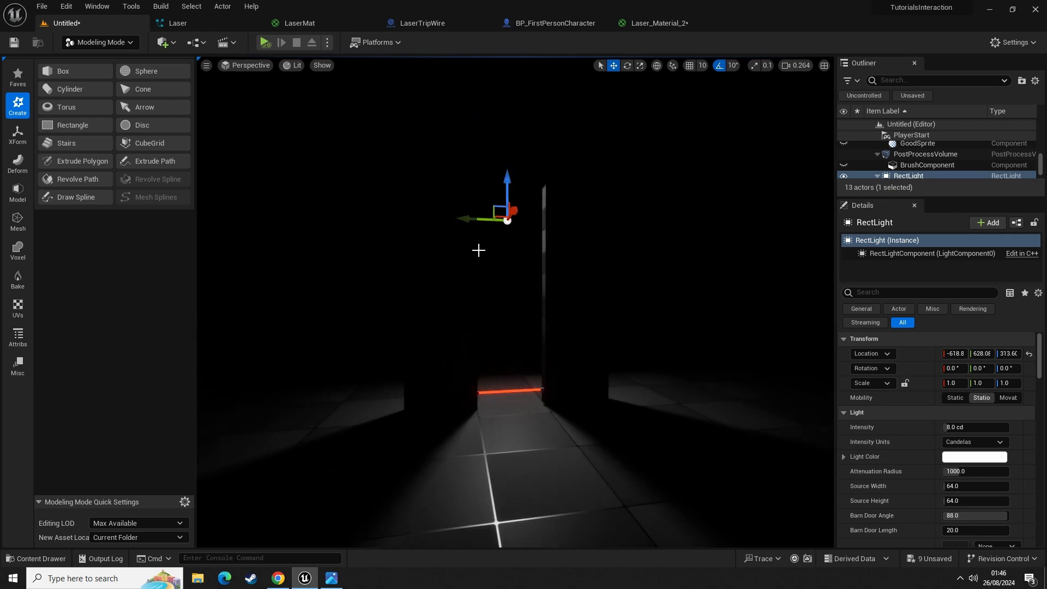
- Adjust the rect light's position relative to the pillars and check the light falling through the gap onto the laser
key(a)
right_drag(479, 250, 463, 195)
drag(406, 194, 356, 214)
right_drag(419, 279, 327, 294)
key(d)
right_drag(481, 349, 480, 381)
key(a)
- Play the level, walk through the laser between the pillars to test the tripwire in the dark, and stop the session
key(alt+p)
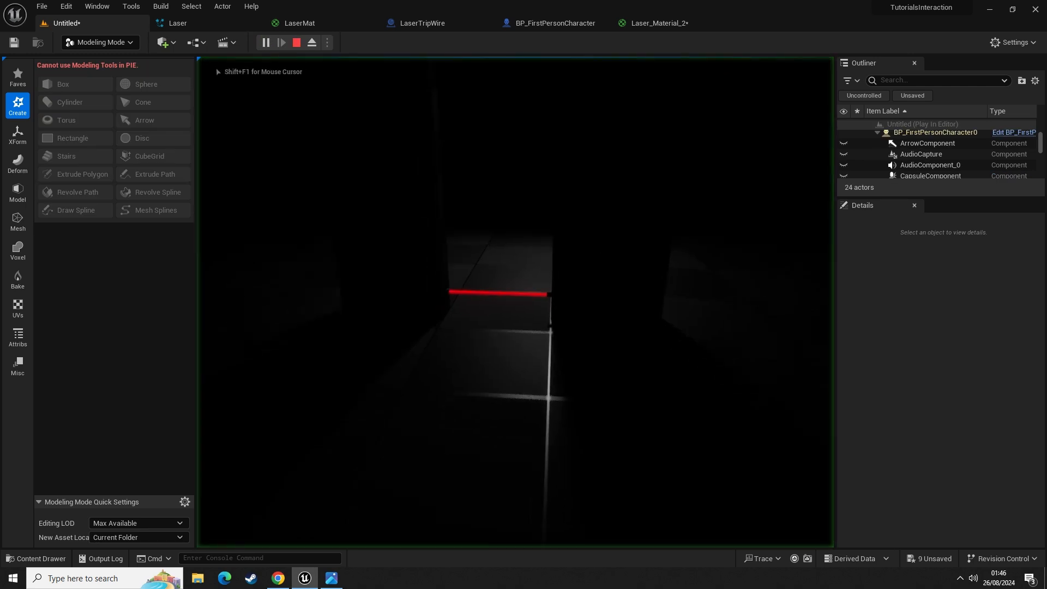
key(w)
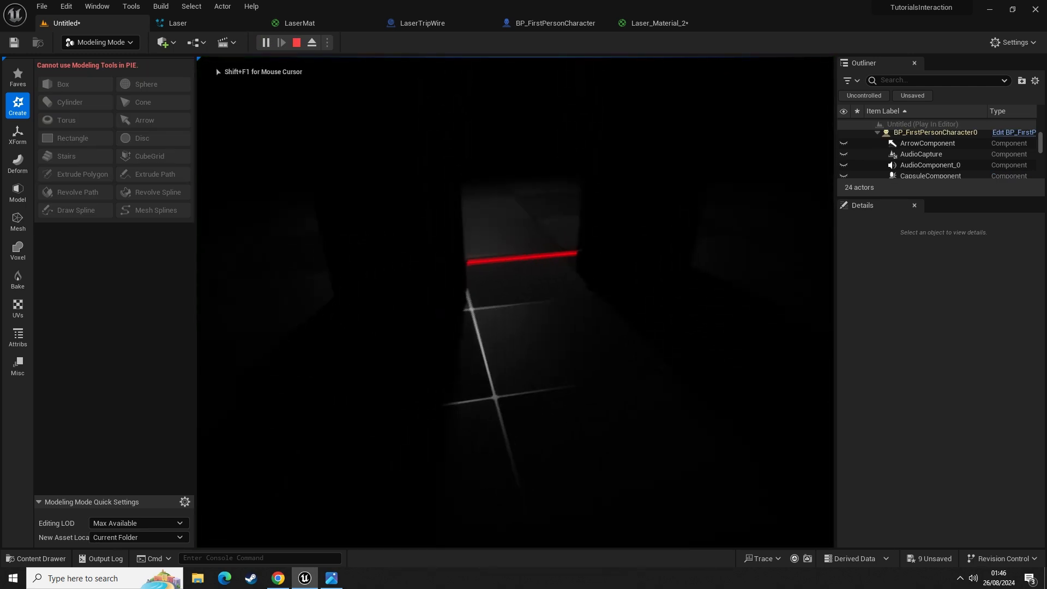
key(w)
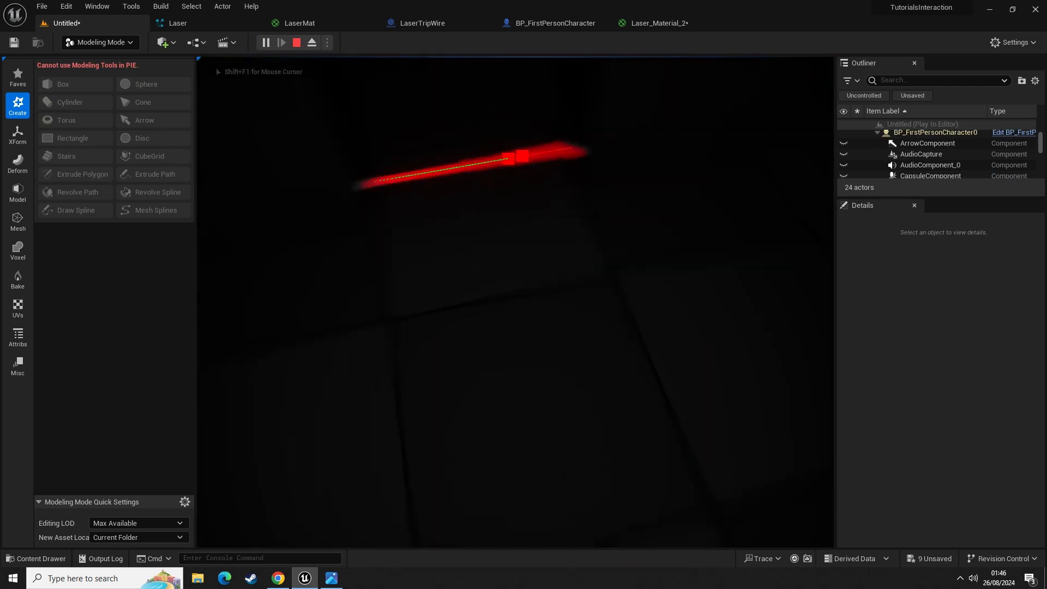
key(w)
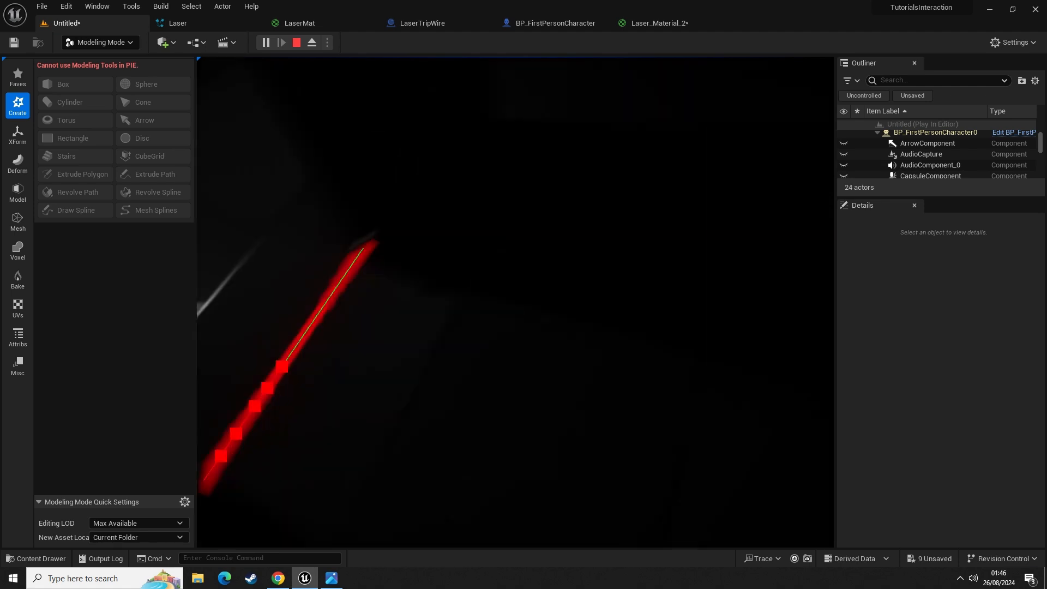
key(s)
key(s)
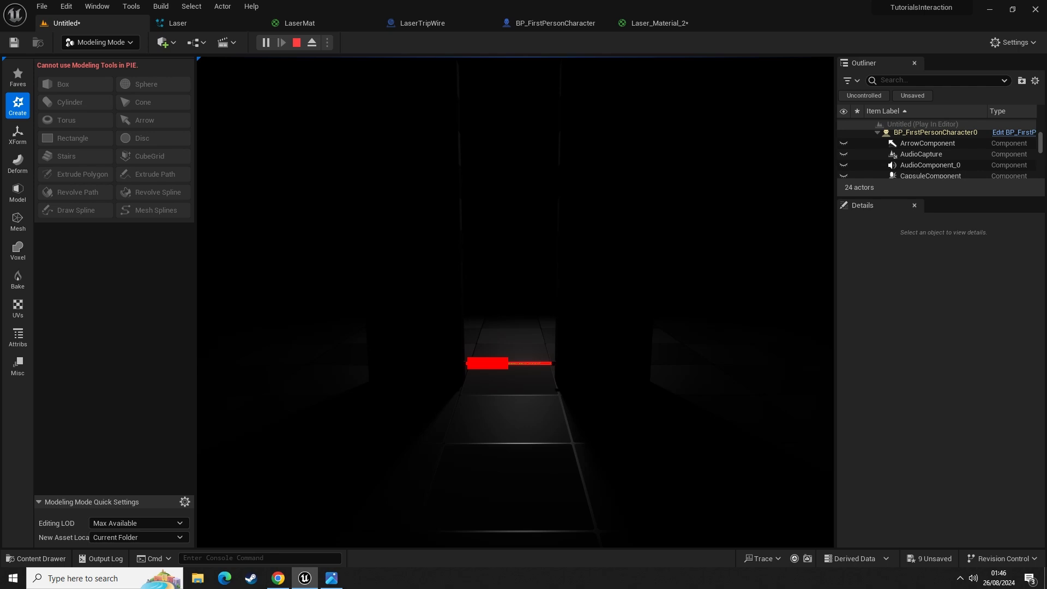
key(w)
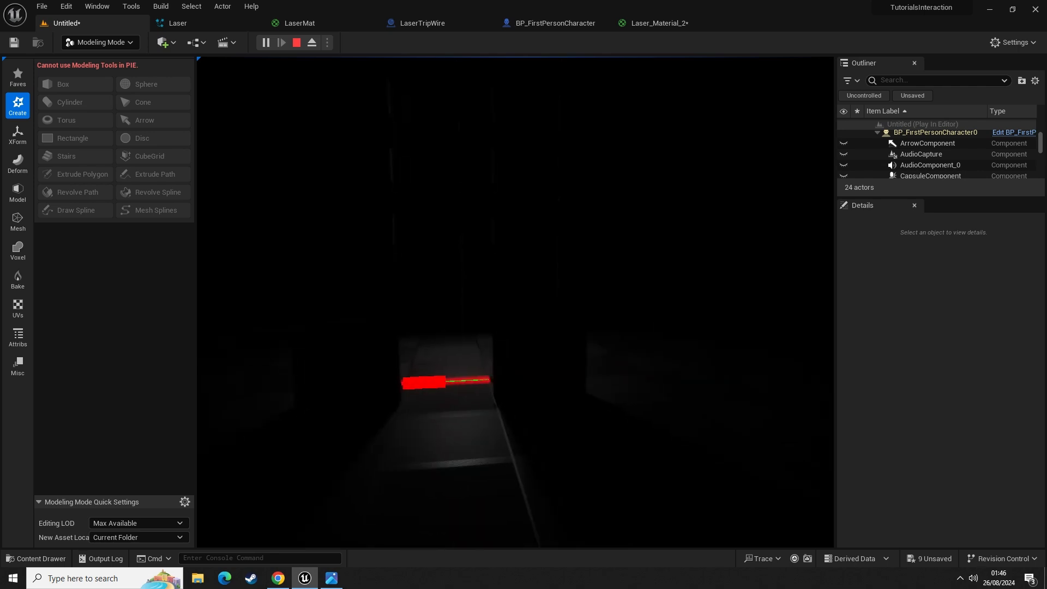
key(Escape)
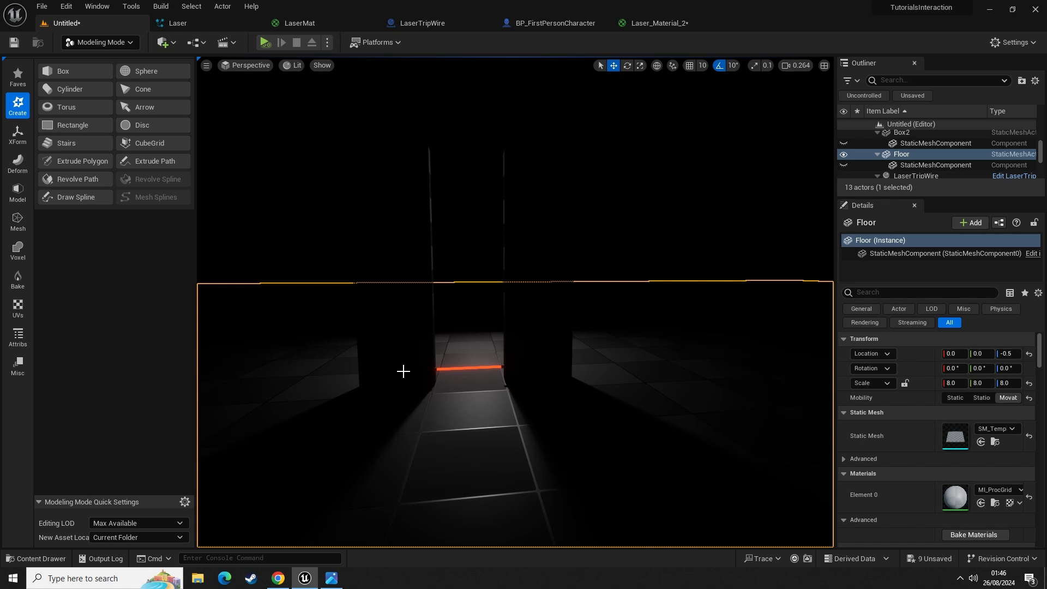
- Switch the viewport to game view and inspect the laser lit between the two pillars
right_drag(536, 247, 551, 271)
key(g)
right_drag(488, 320, 483, 305)
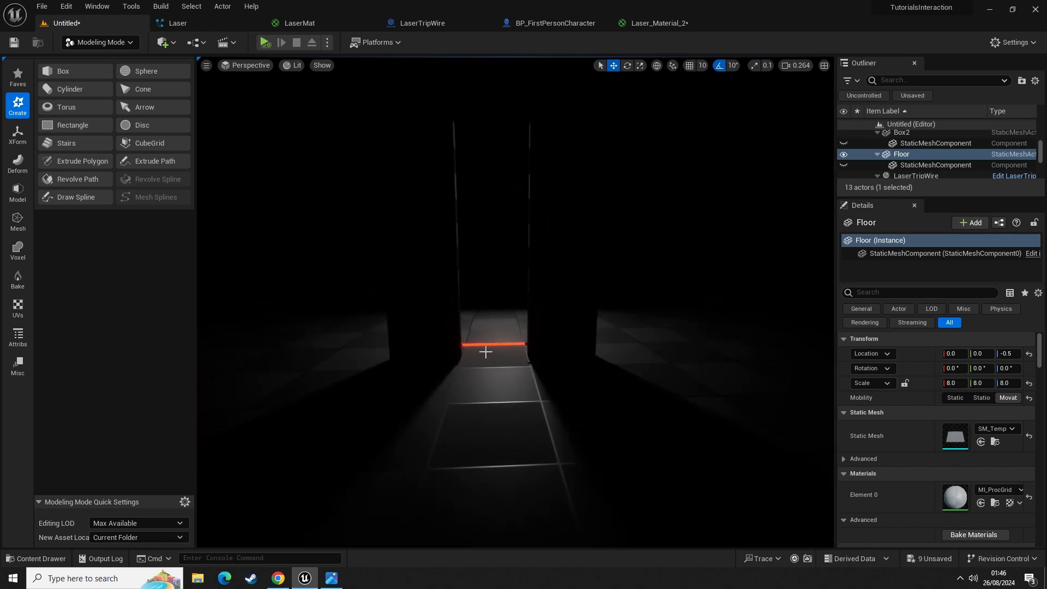
right_drag(485, 351, 495, 363)
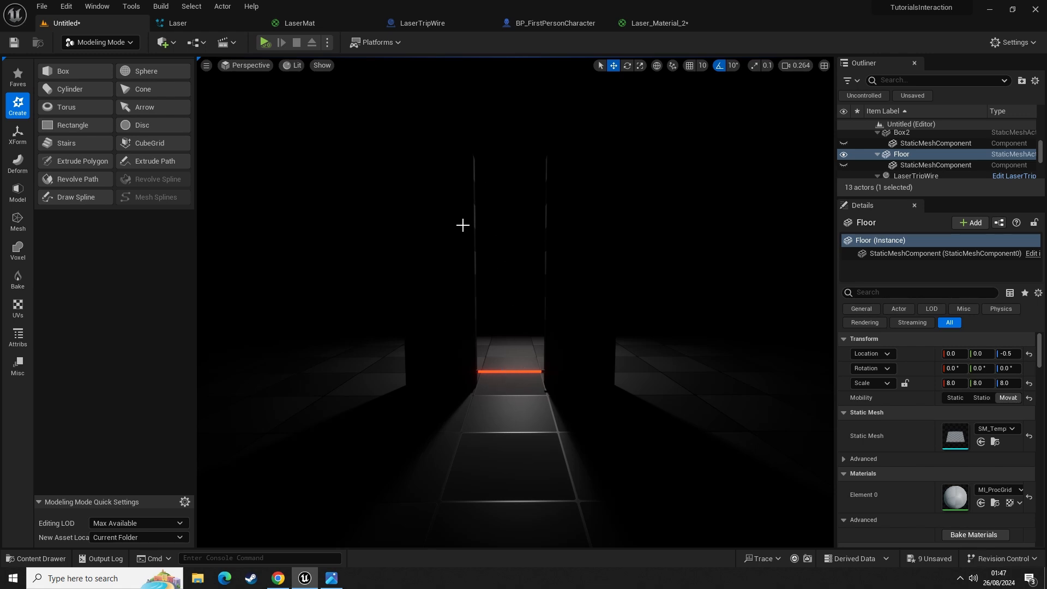
right_drag(425, 155, 421, 149)
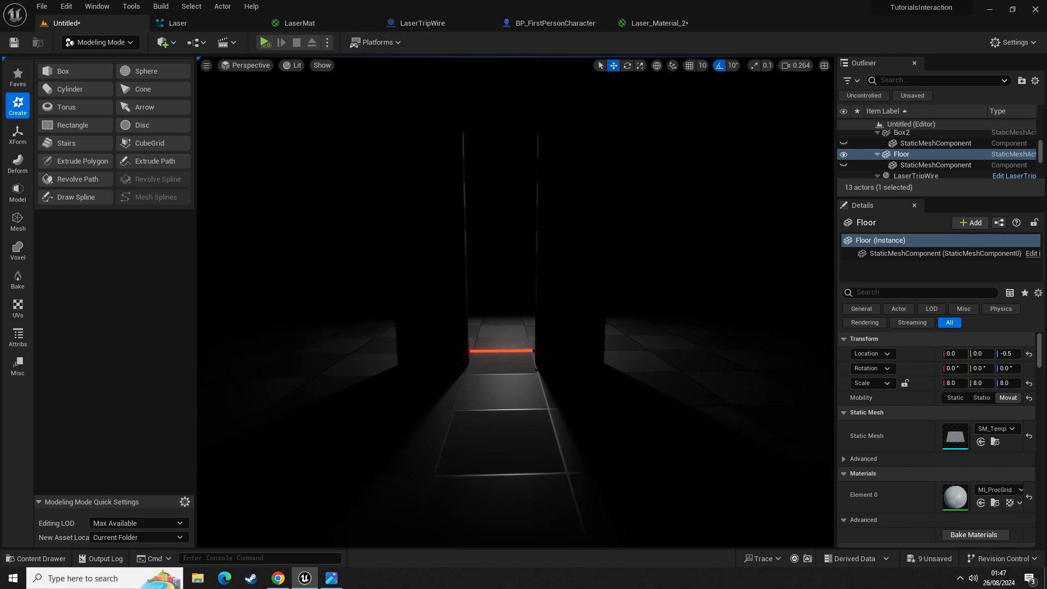
- In the LaserTripWire blueprint, open the event graph and add an event dispatcher named LaserTripped_Fire_Event
click(423, 23)
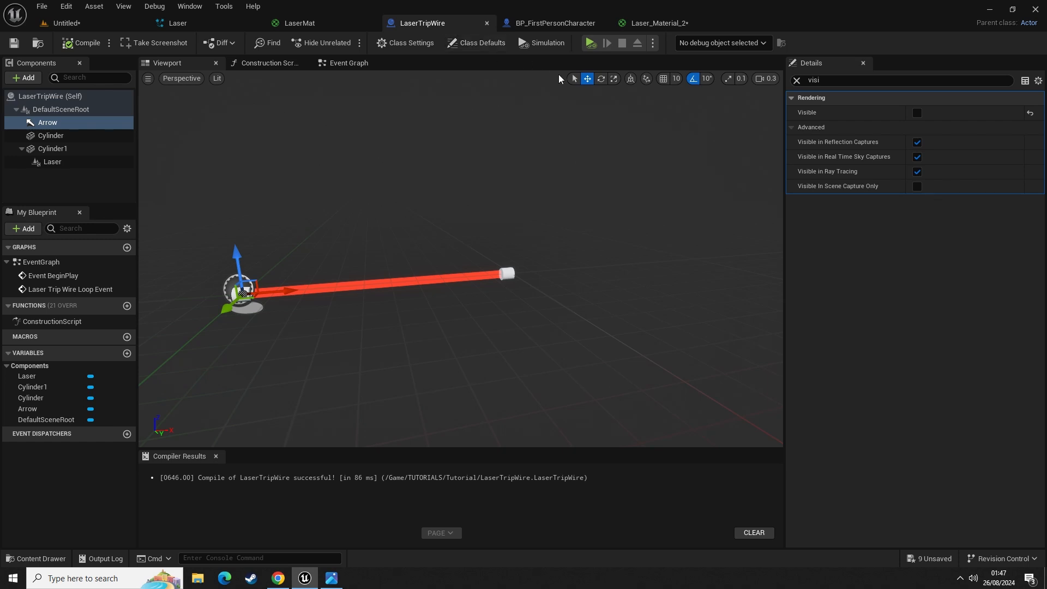
click(344, 63)
scroll(558, 243, down, 5)
scroll(377, 282, up, 3)
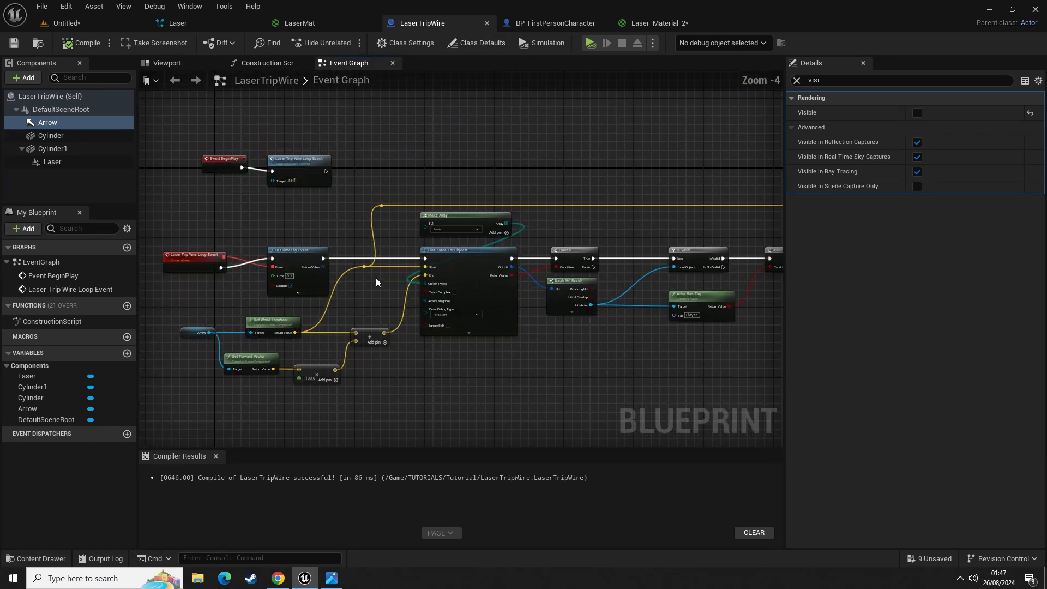
right_drag(491, 281, 312, 301)
drag(450, 154, 551, 371)
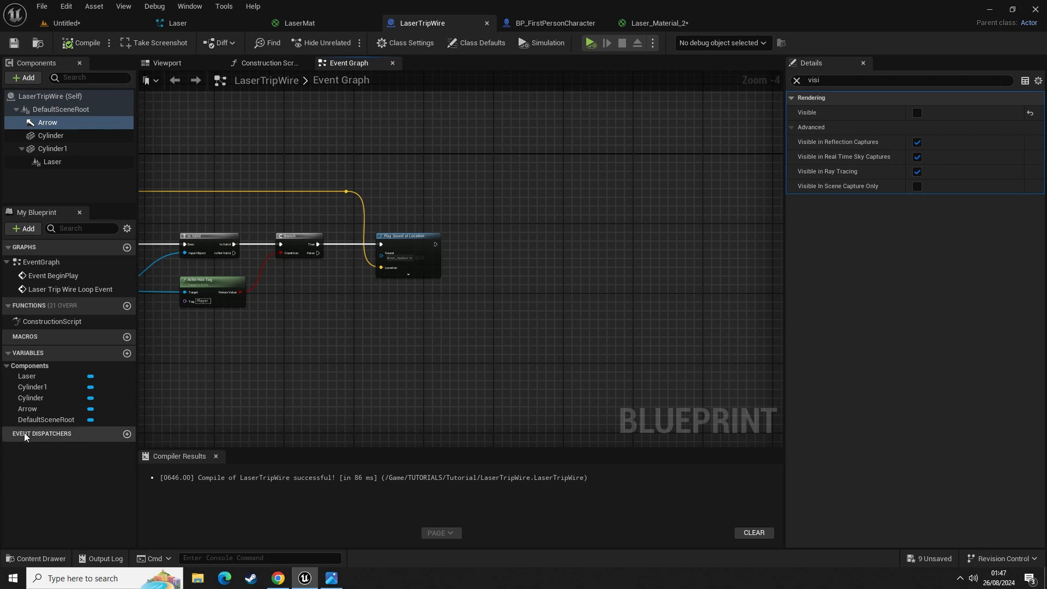
click(127, 434)
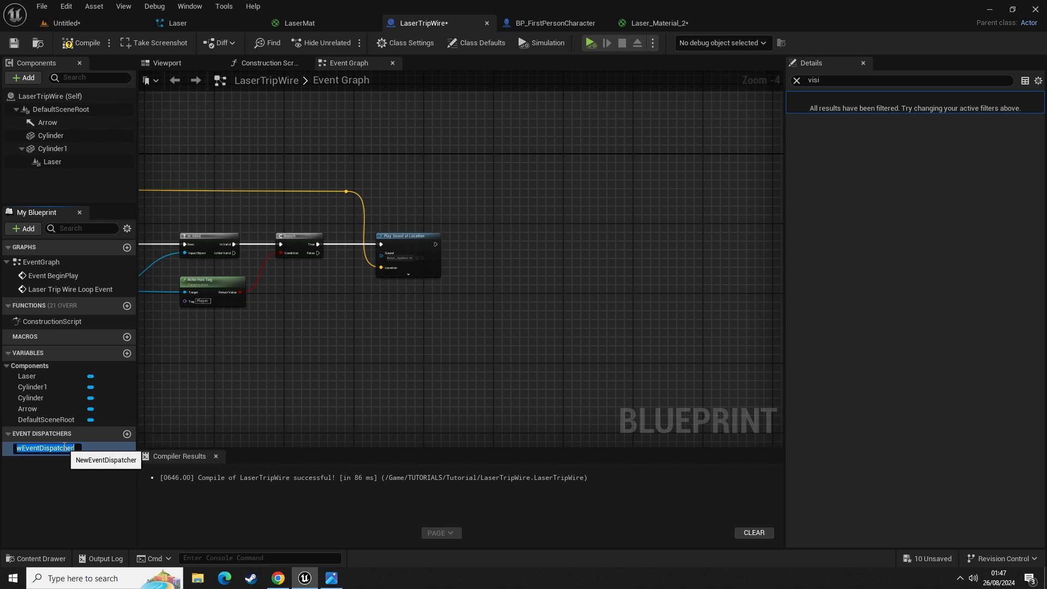
text(La)
text(serTripped_Fire)
text(_Event)
key(Return)
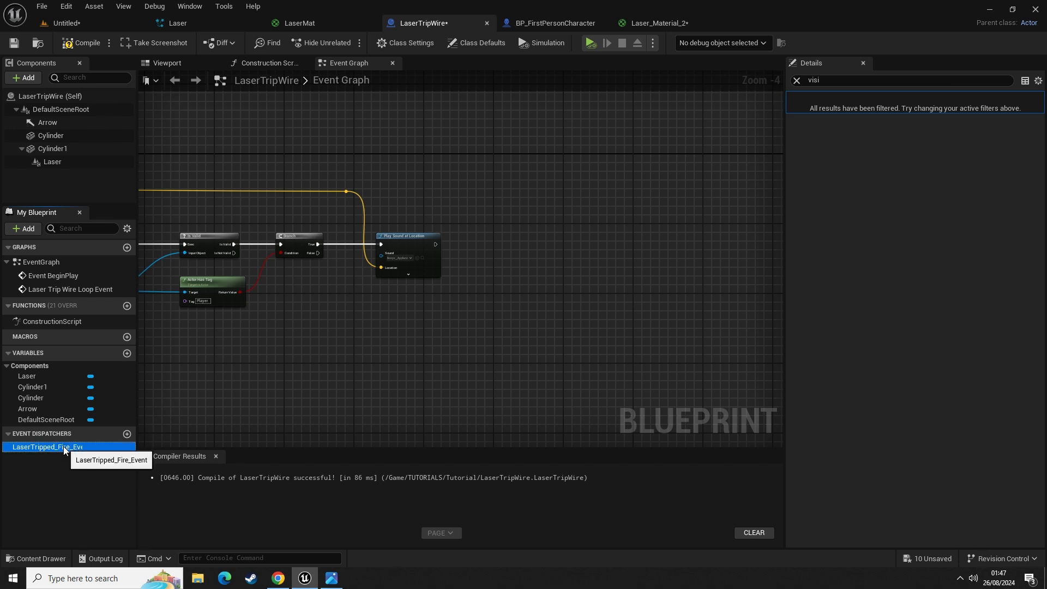
- Add a call to LaserTripped_Fire_Event in the event graph and connect it after Play Sound at Location
drag(27, 449, 466, 238)
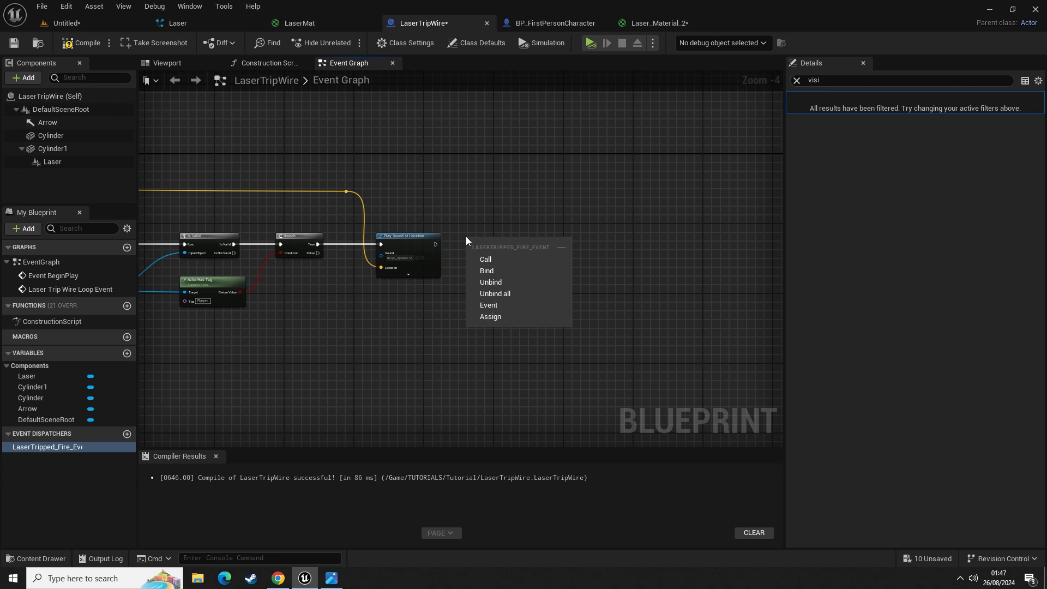
click(496, 263)
scroll(502, 273, up, 4)
drag(407, 226, 475, 225)
drag(496, 211, 541, 214)
click(437, 304)
scroll(437, 305, down, 5)
right_drag(335, 323, 634, 307)
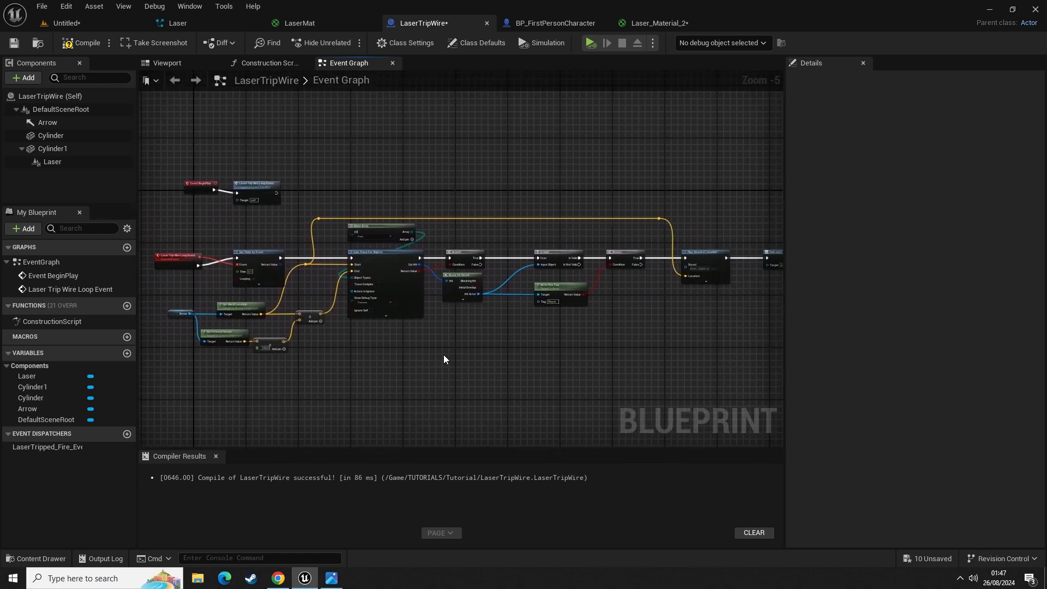
drag(153, 135, 502, 380)
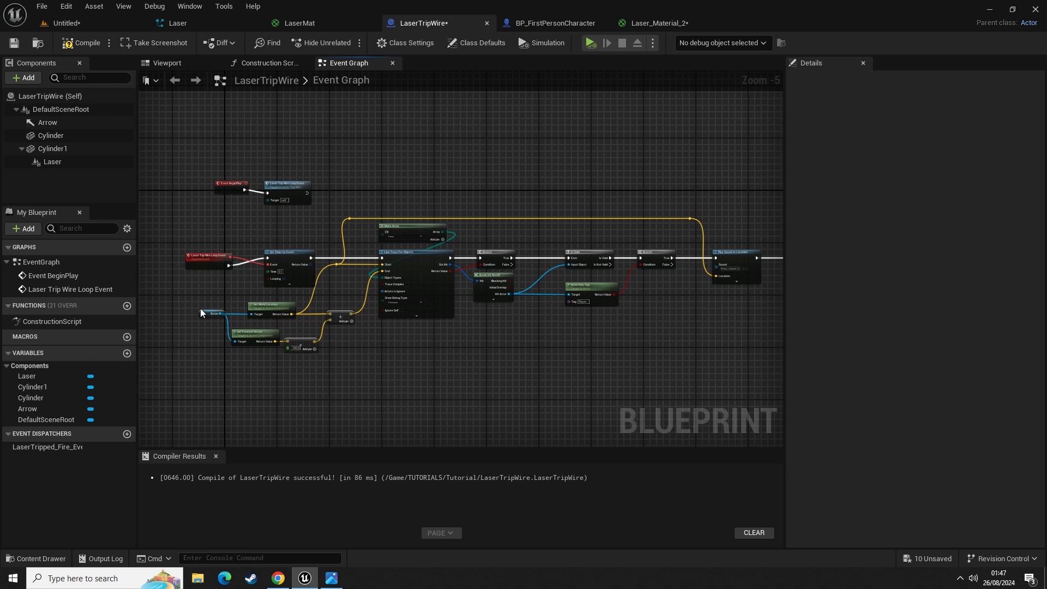
- Review the tripwire event graph from the line trace through the Is Valid and Actor Has Tag checks
drag(175, 293, 276, 303)
scroll(355, 373, up, 4)
scroll(325, 303, down, 3)
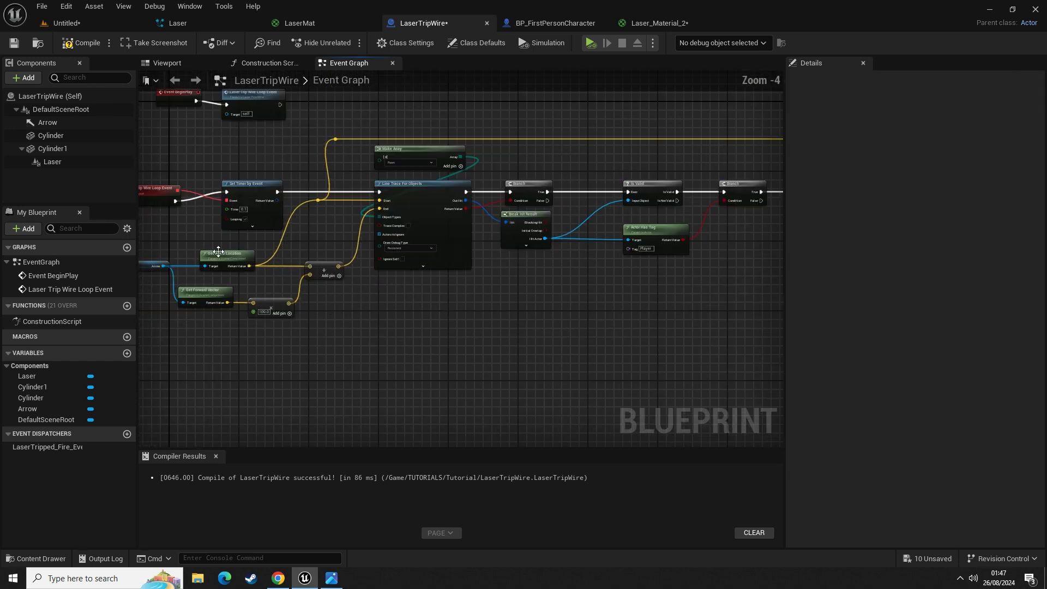
right_drag(576, 293, 138, 346)
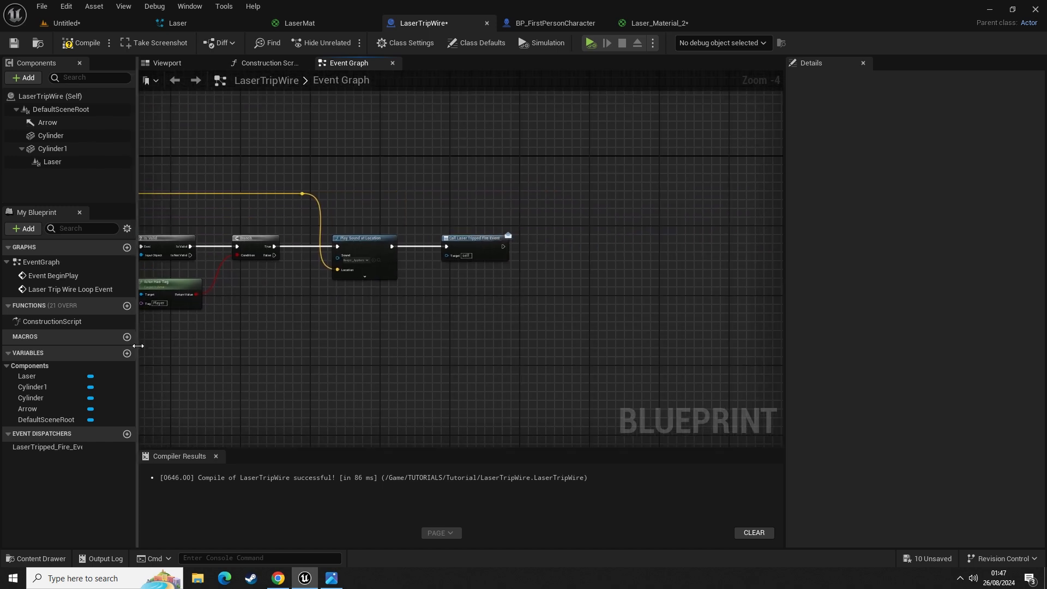
drag(276, 155, 415, 345)
click(299, 344)
right_drag(299, 345, 558, 349)
scroll(538, 331, up, 2)
drag(300, 160, 437, 247)
right_drag(615, 311, 587, 303)
drag(222, 145, 415, 233)
click(530, 322)
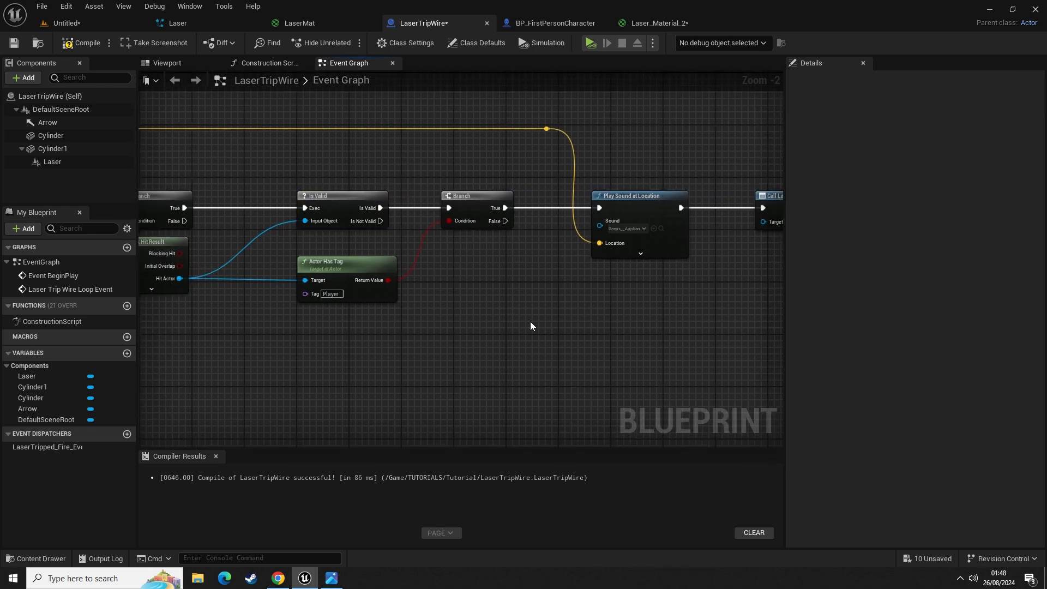
- Examine the end of the tripwire chain: the tag Branch, Play Sound at Location and Call Laser Tripped Fire Event nodes
right_drag(509, 283, 239, 296)
right_drag(204, 239, 411, 230)
drag(365, 156, 466, 274)
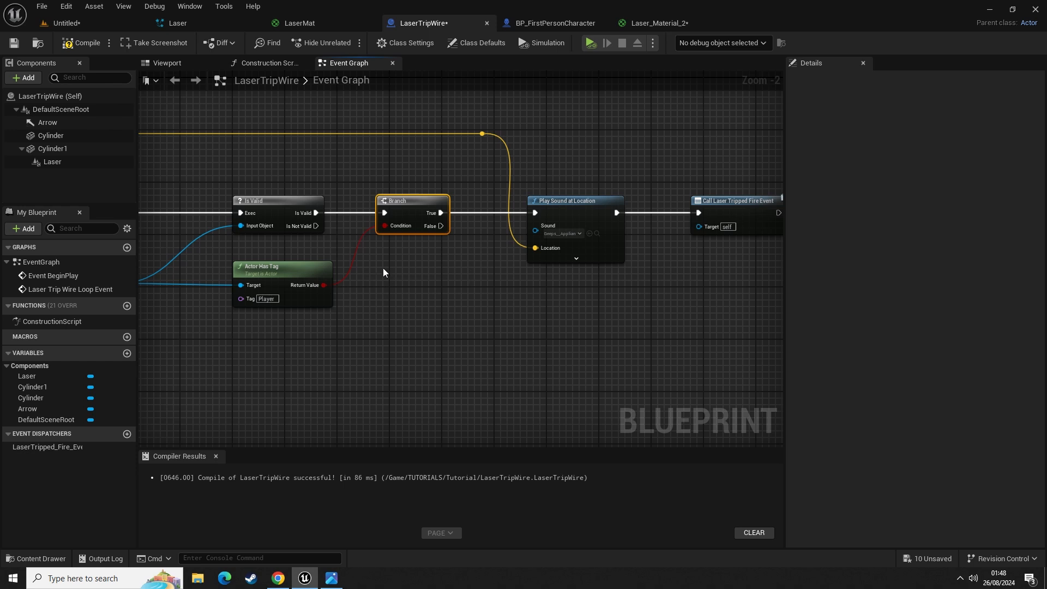
right_drag(599, 294, 439, 317)
drag(321, 171, 470, 346)
click(550, 320)
right_drag(550, 320, 360, 312)
drag(272, 177, 441, 277)
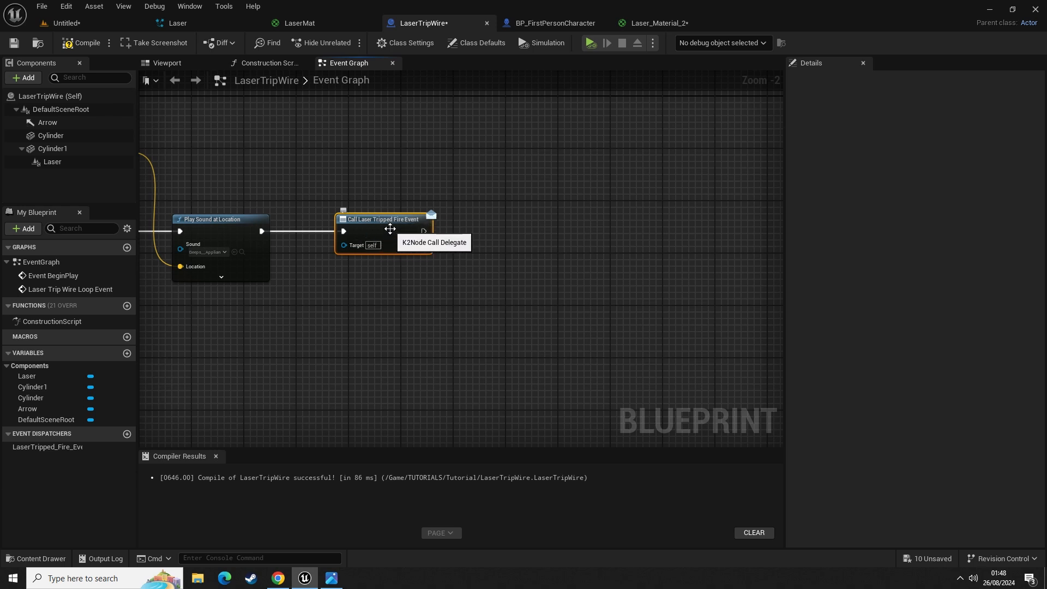
right_drag(390, 229, 481, 221)
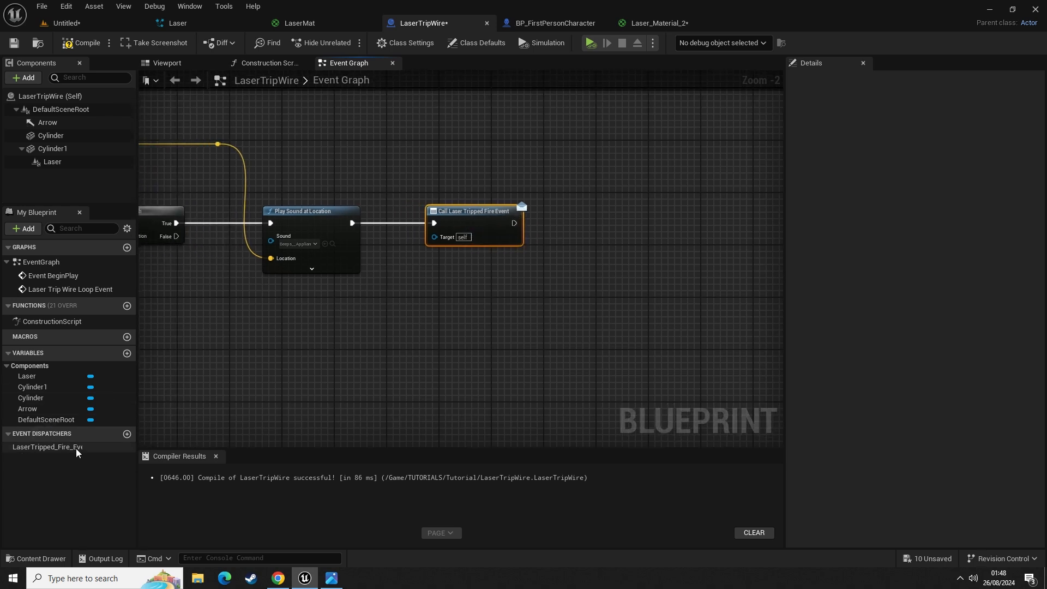
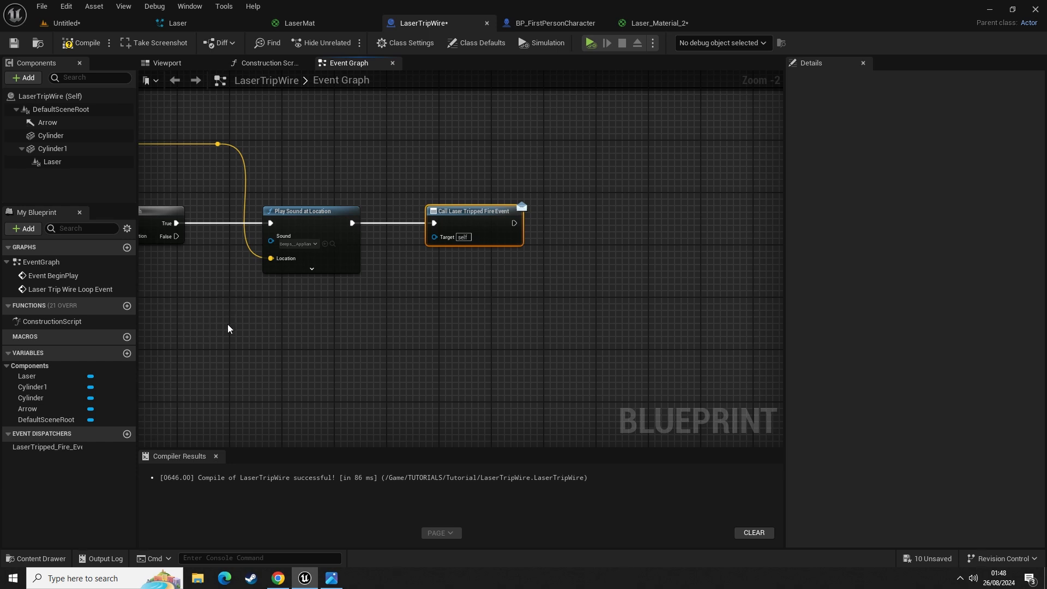
drag(397, 144, 544, 353)
drag(381, 142, 585, 350)
click(459, 368)
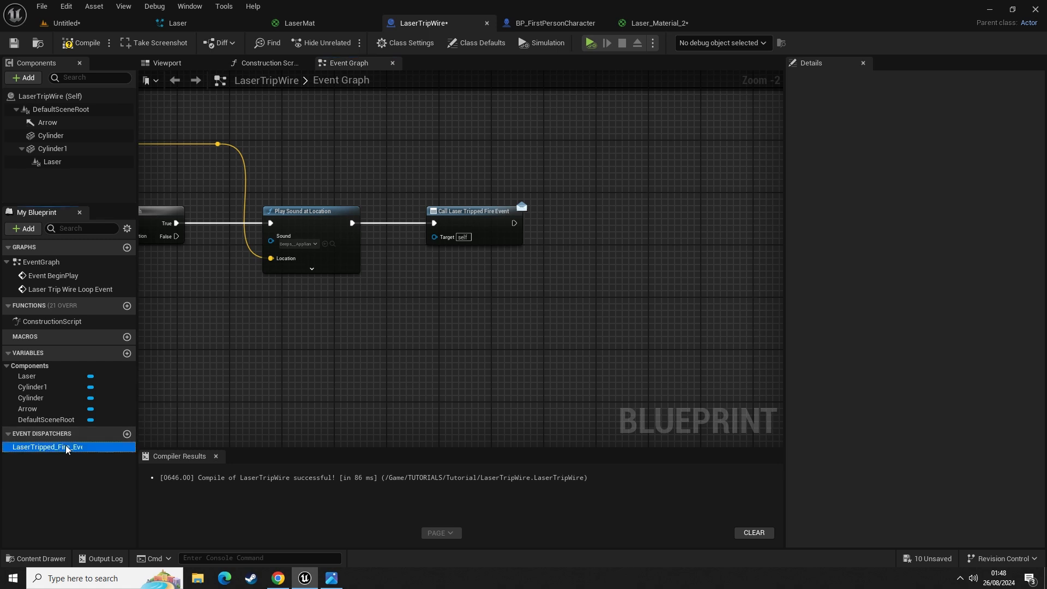
- View the node options for LaserTripped_Fire_Event in the event graph and dismiss them without adding a node
drag(48, 447, 469, 317)
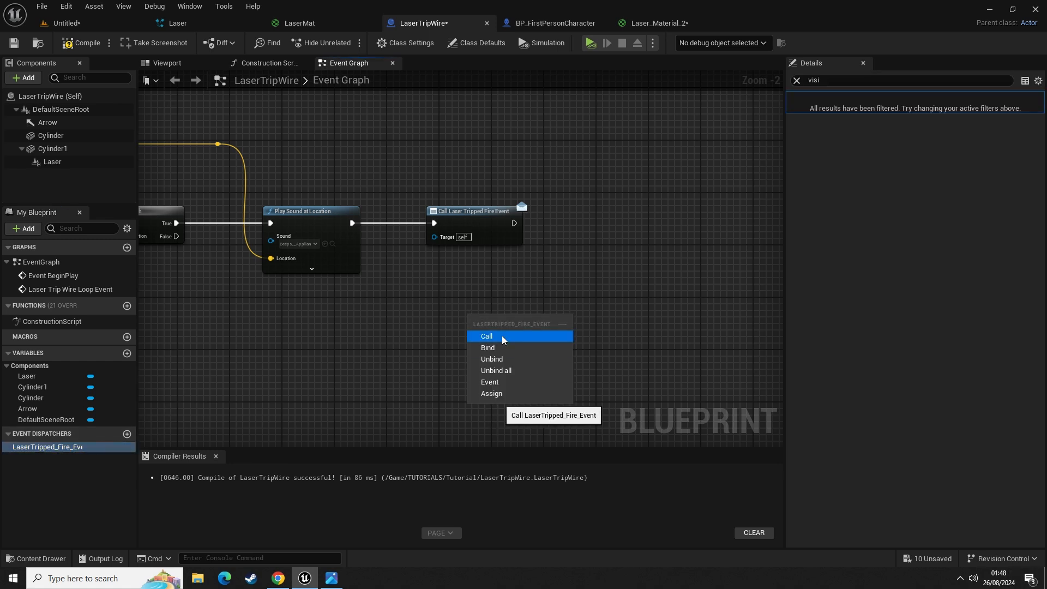
click(387, 297)
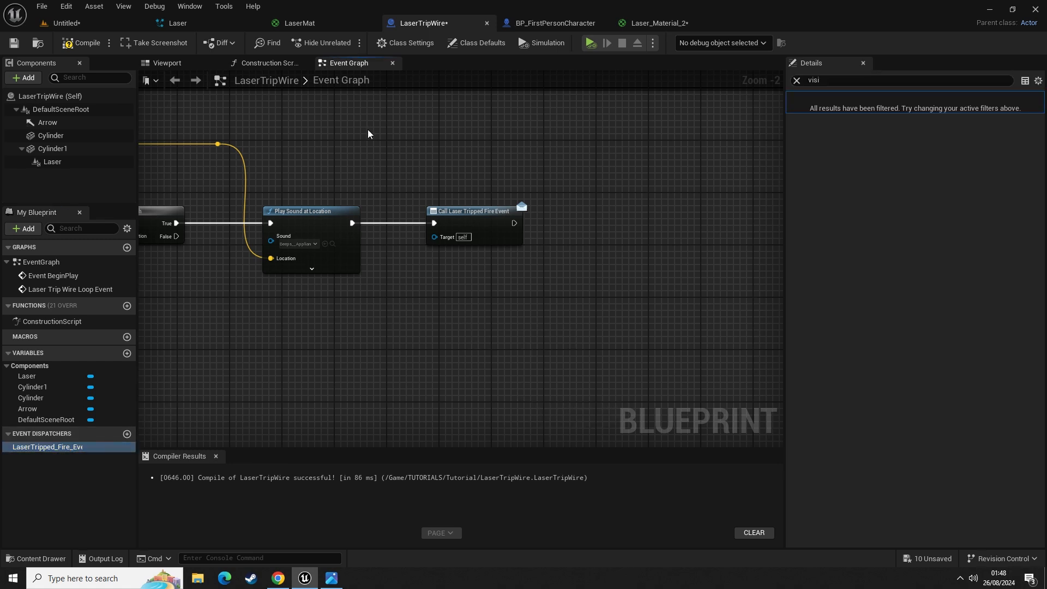
drag(392, 137, 389, 197)
drag(342, 310, 344, 311)
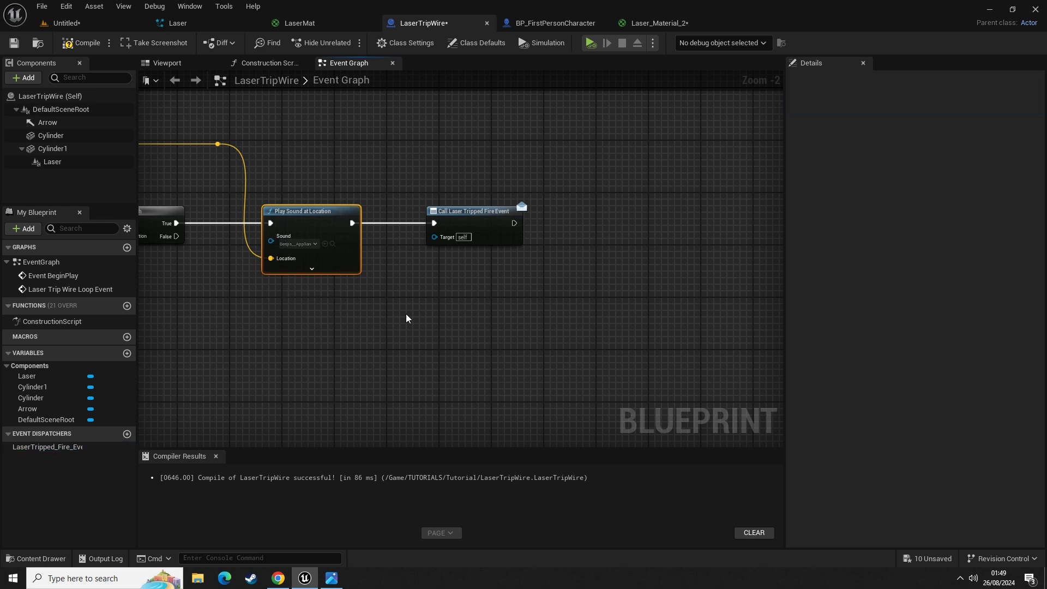
drag(399, 168, 559, 294)
click(424, 382)
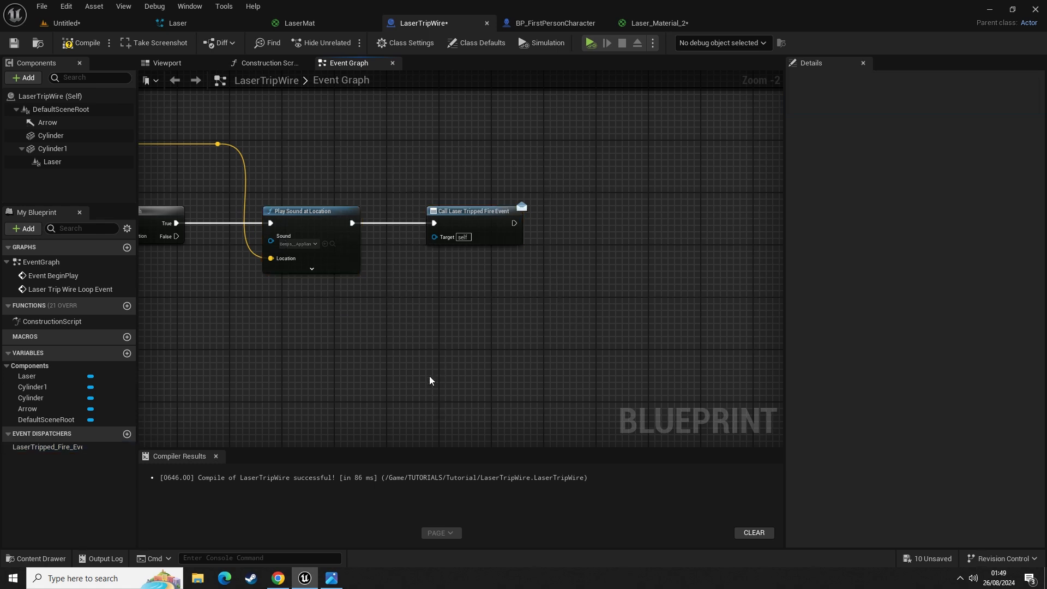
- Return to the level and open its Level Blueprint, dismissing the Save Level As dialog
click(65, 23)
right_drag(417, 220, 405, 215)
key(ctrl+space)
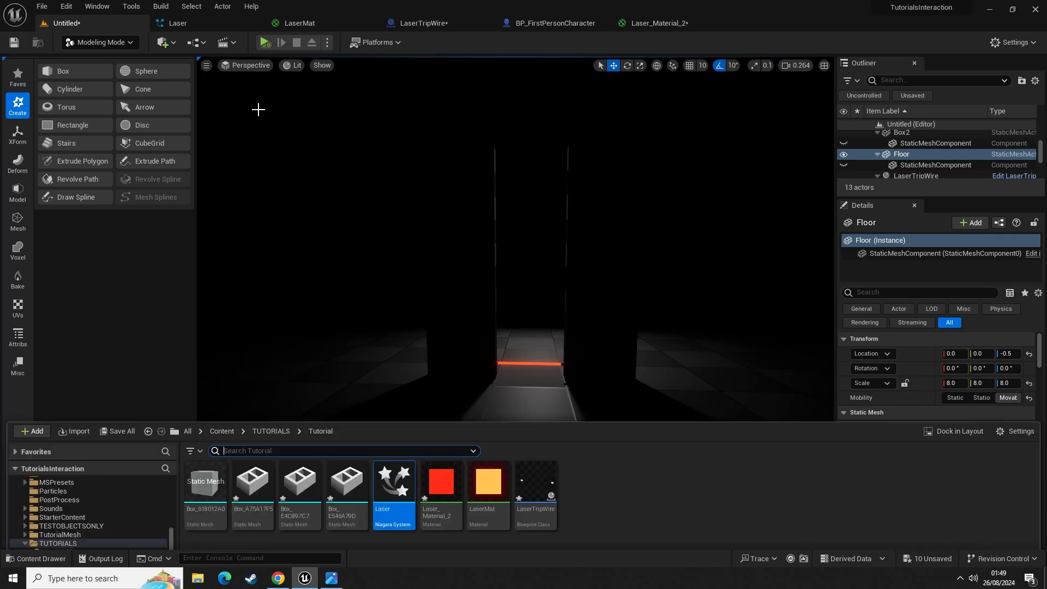
key(ctrl+space)
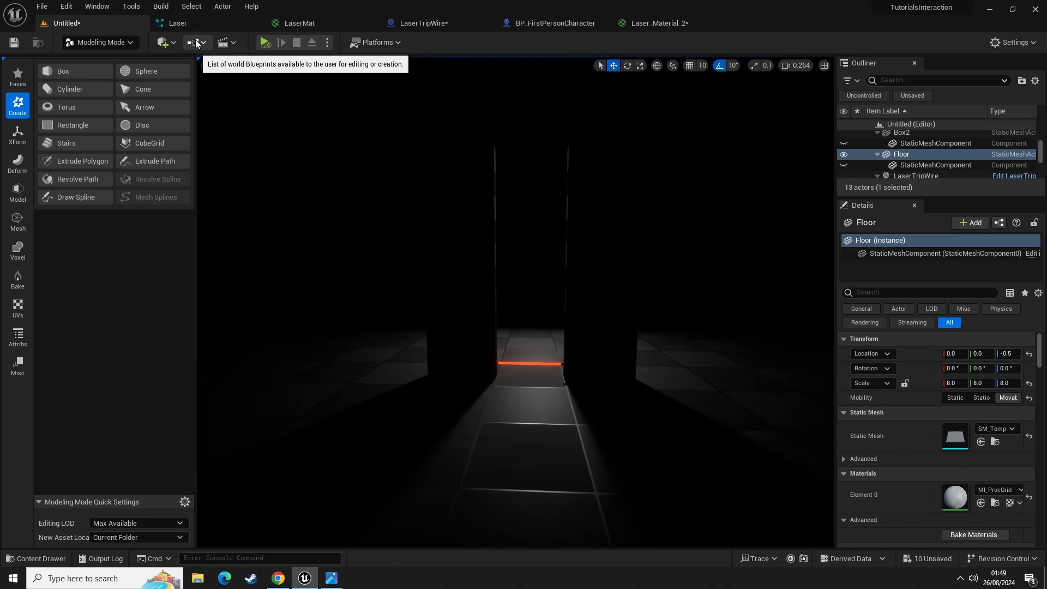
click(196, 45)
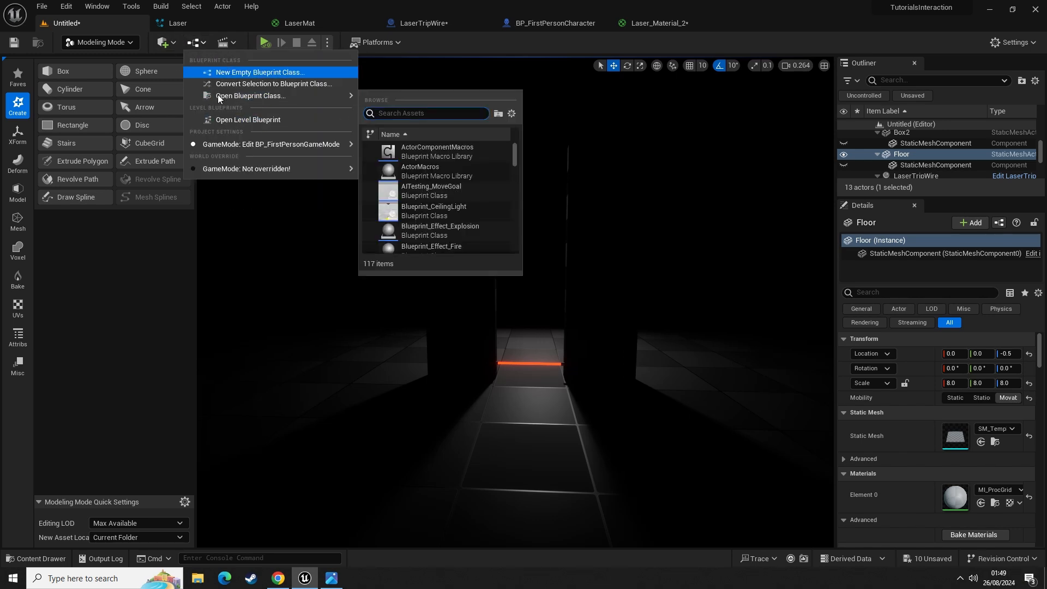
click(255, 120)
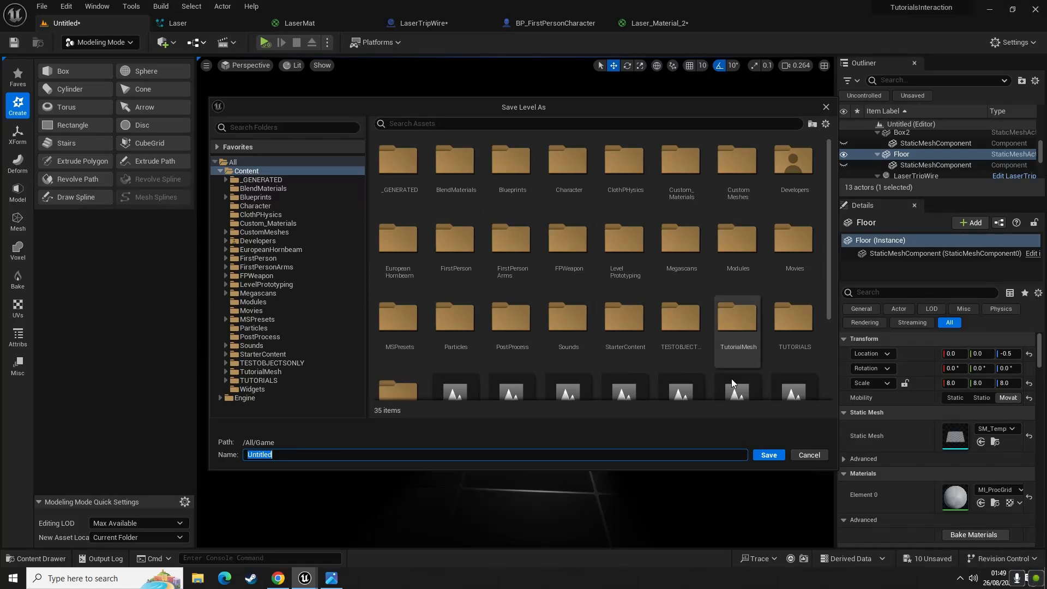
click(826, 107)
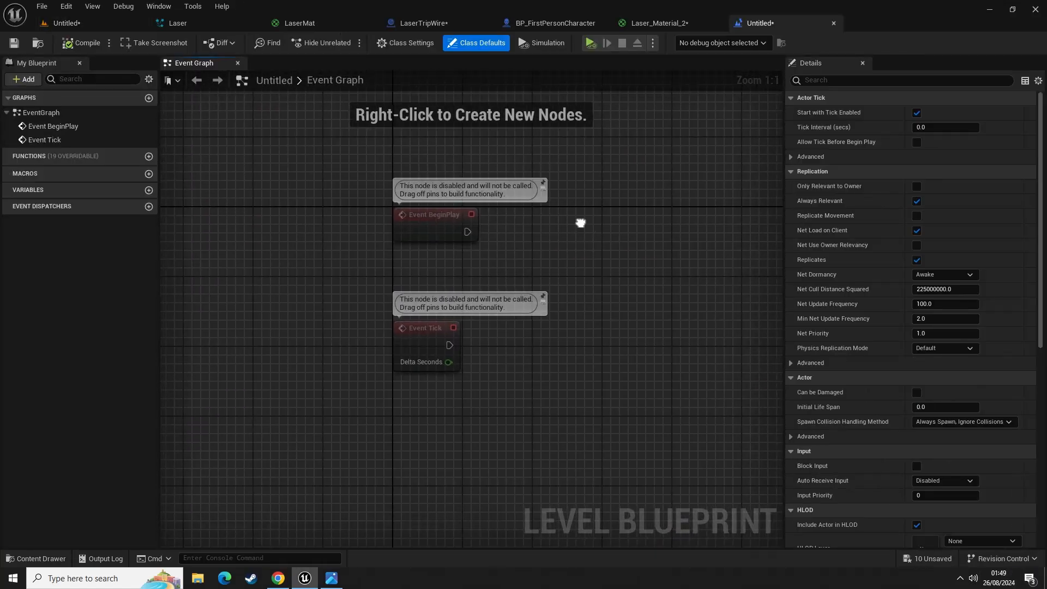
- Delete the Event Tick node from the level blueprint's event graph, keeping Event BeginPlay
drag(311, 292, 552, 464)
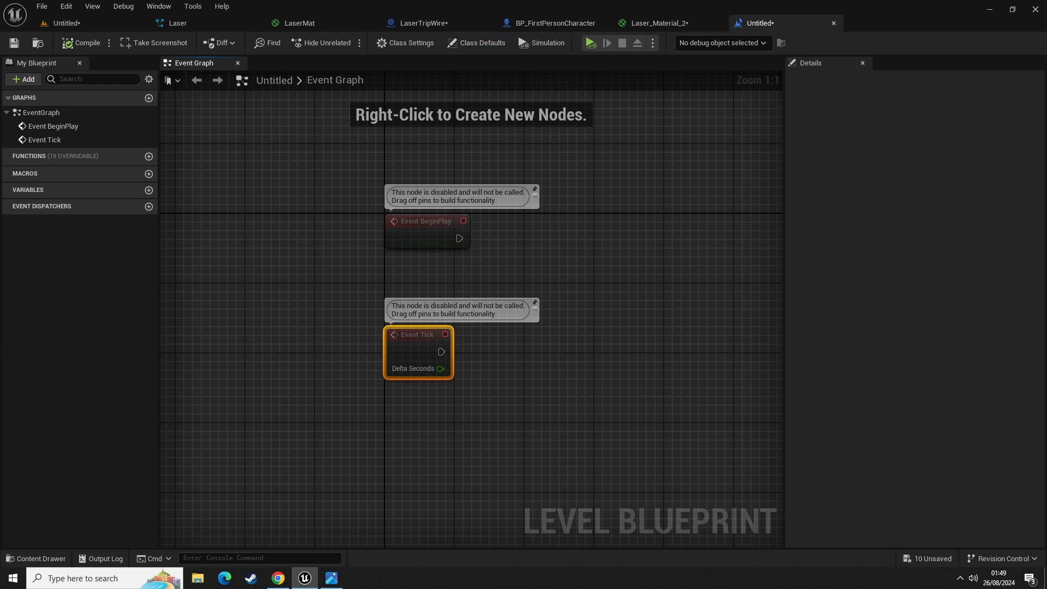
key(Delete)
drag(254, 164, 518, 361)
right_drag(589, 340, 448, 359)
click(331, 330)
right_drag(330, 330, 471, 349)
mouse_move(285, 183)
mouse_down()
mouse_move(464, 330)
mouse_move(466, 358)
mouse_up()
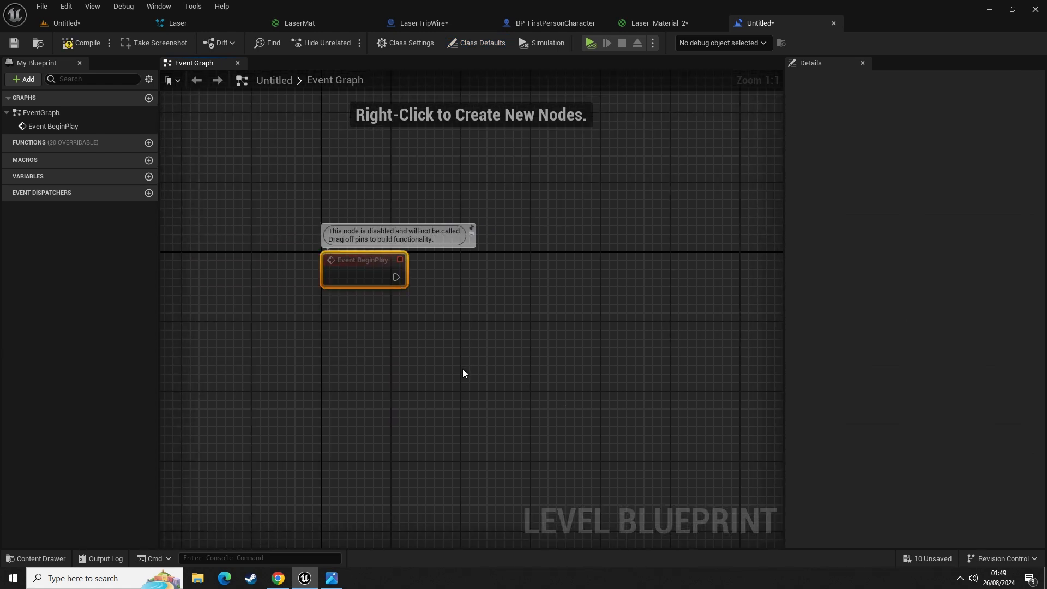
click(463, 369)
right_drag(462, 369, 353, 289)
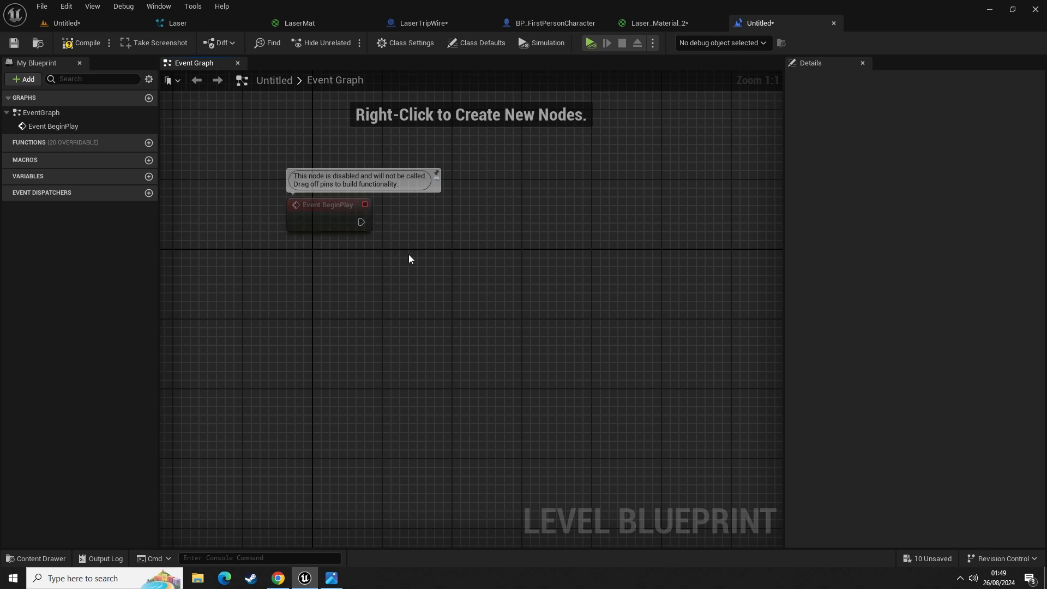
right_drag(360, 351, 419, 342)
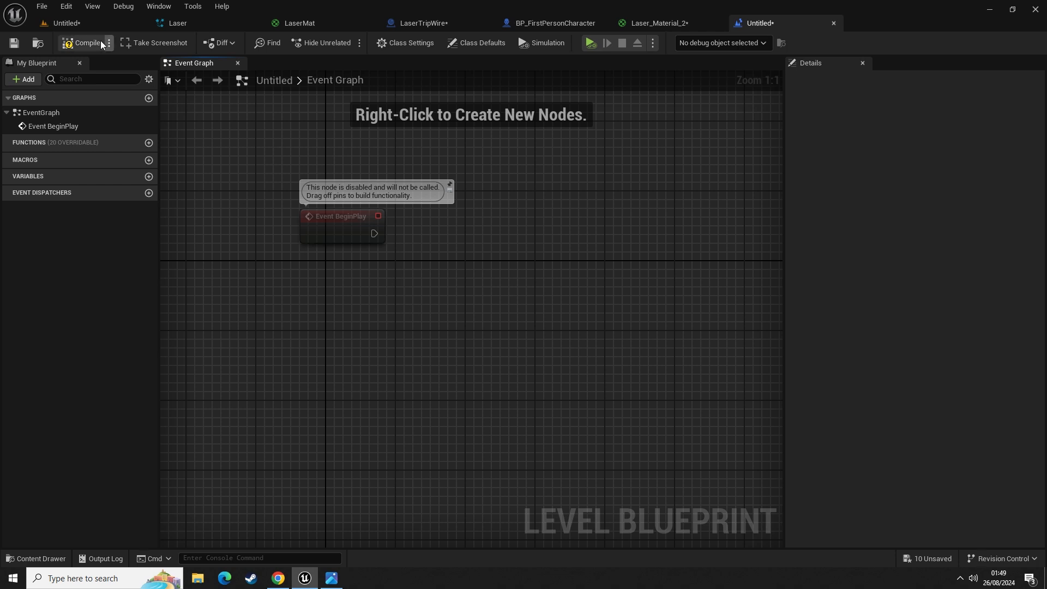
- Return to the level, move in close to the laser between the pillars, and select the LaserTripWire actor
click(96, 25)
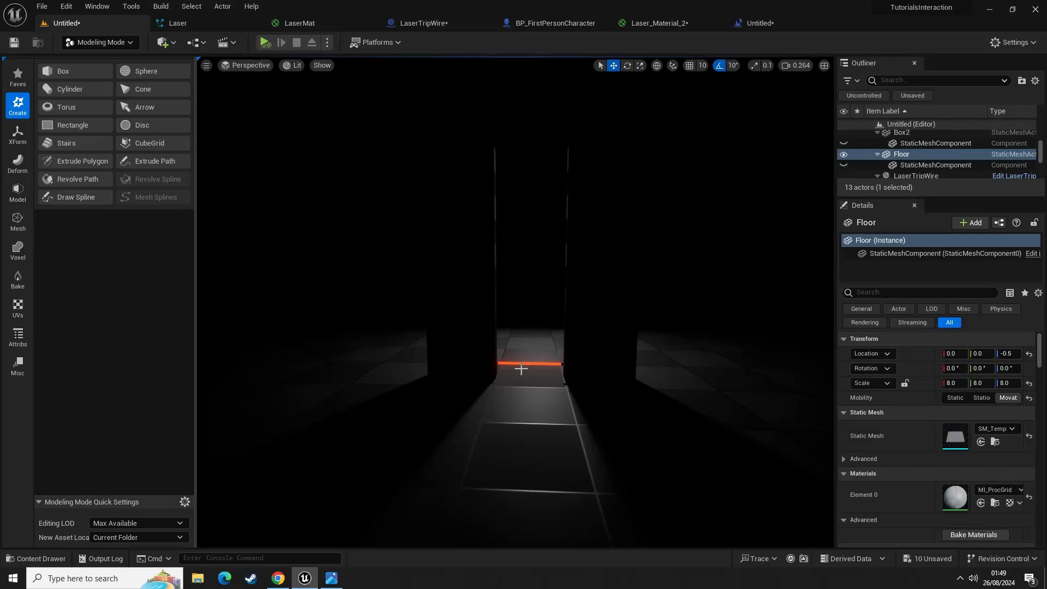
right_drag(521, 368, 526, 442)
key(w)
right_drag(529, 323, 533, 322)
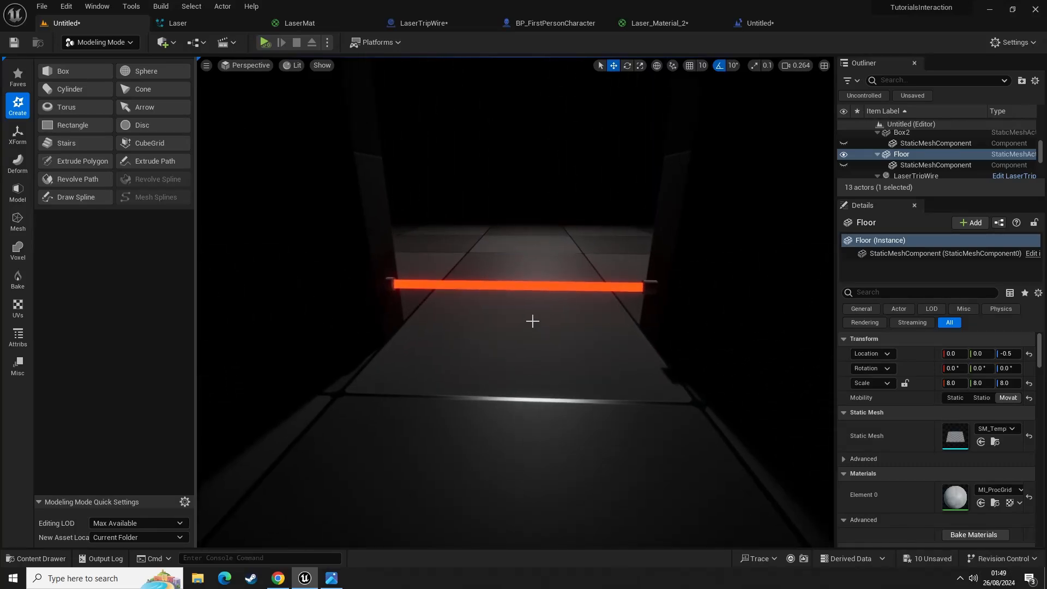
key(w)
right_drag(403, 305, 280, 235)
key(a)
key(d)
key(w)
key(s)
key(d)
key(w)
click(311, 248)
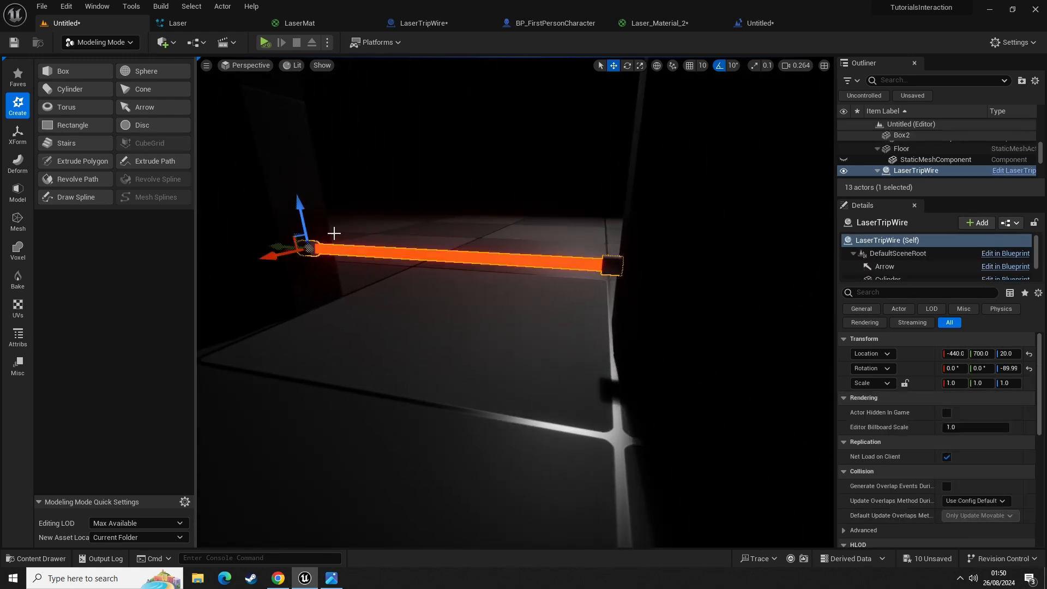
key(a)
right_drag(379, 280, 437, 280)
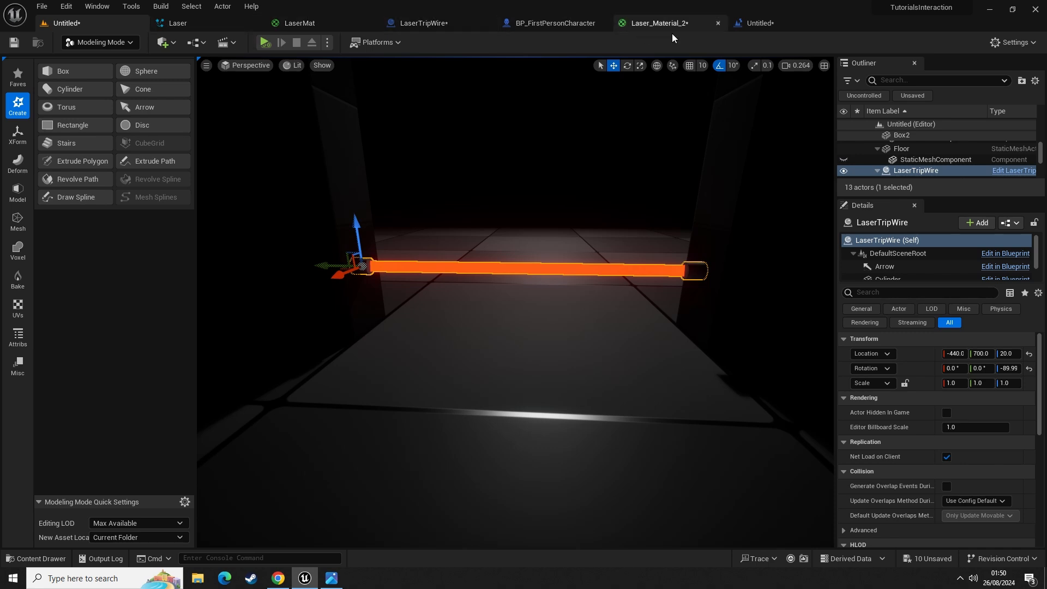
- Place the level blueprint tab beside the level's tab and create a reference to LaserTripWire in its event graph
drag(753, 26, 165, 34)
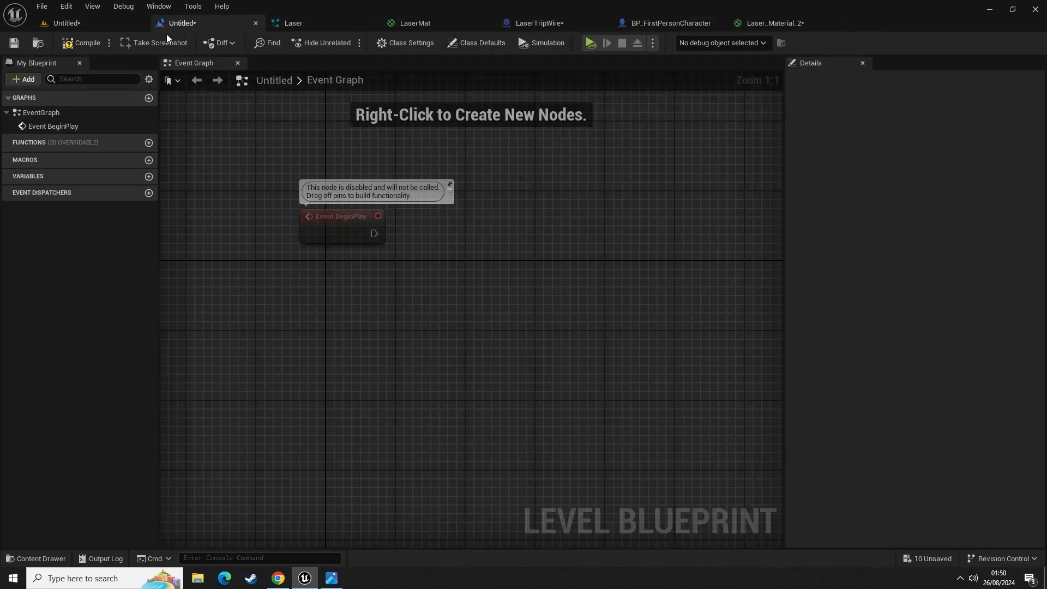
right_click(339, 325)
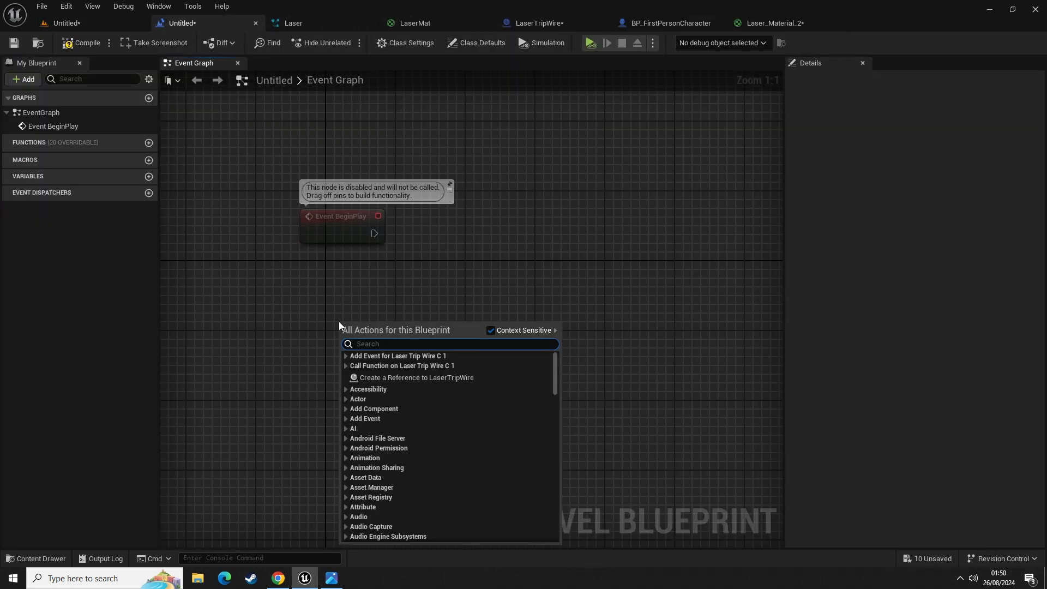
click(443, 381)
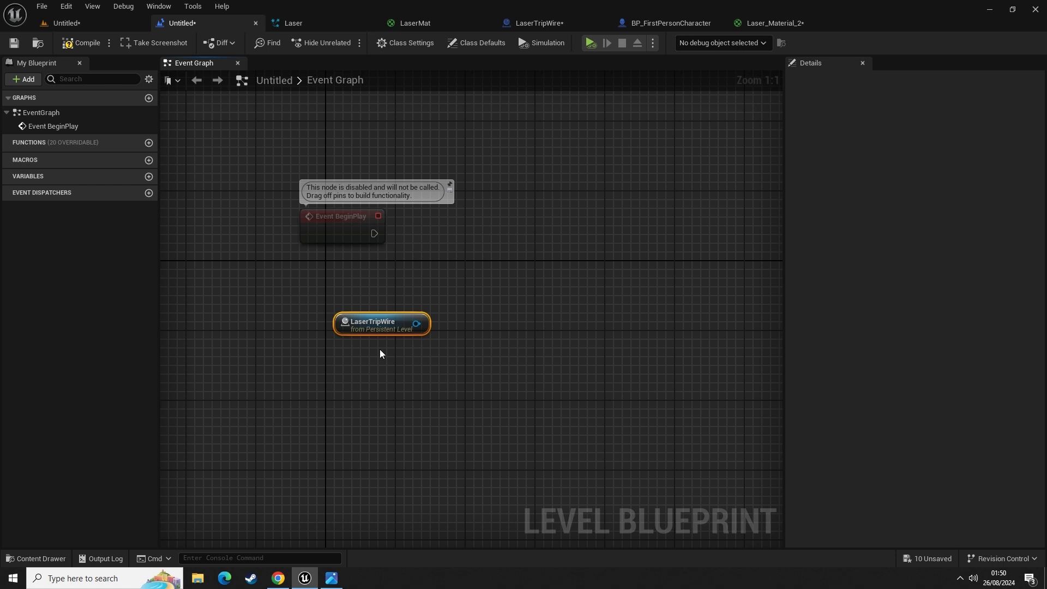
- From the LaserTripWire reference, add a Bind Event to Laser Tripped Fire Event node targeting it
drag(371, 330, 456, 315)
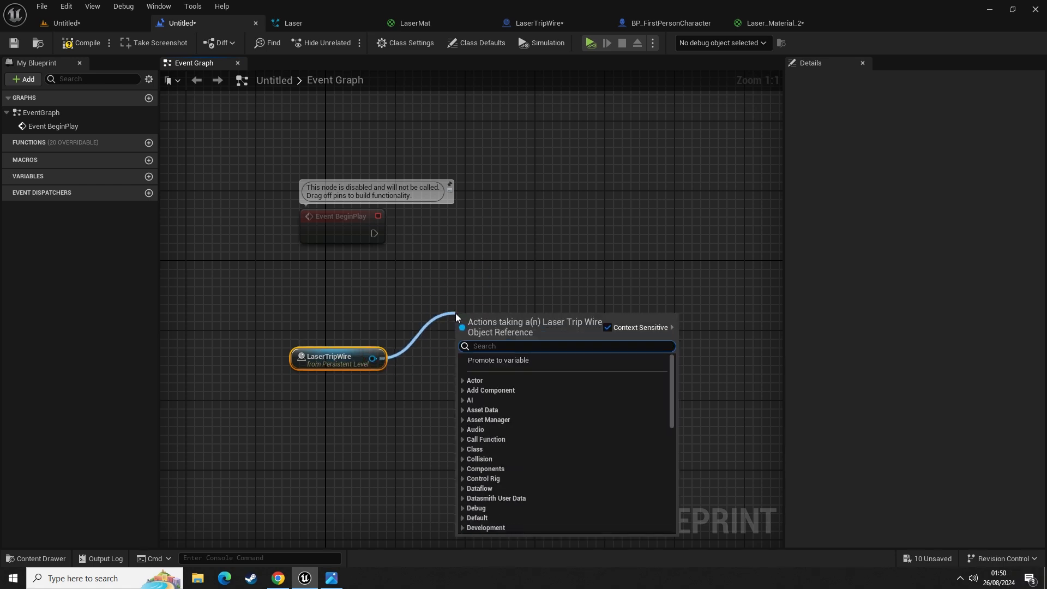
text(bind t)
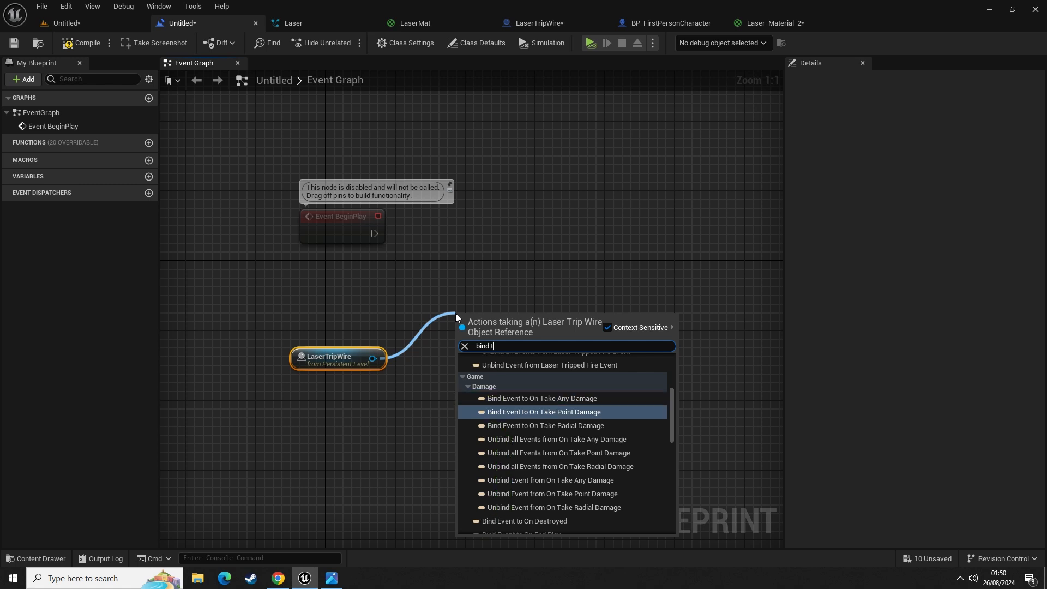
key(BackSpace)
text(event to)
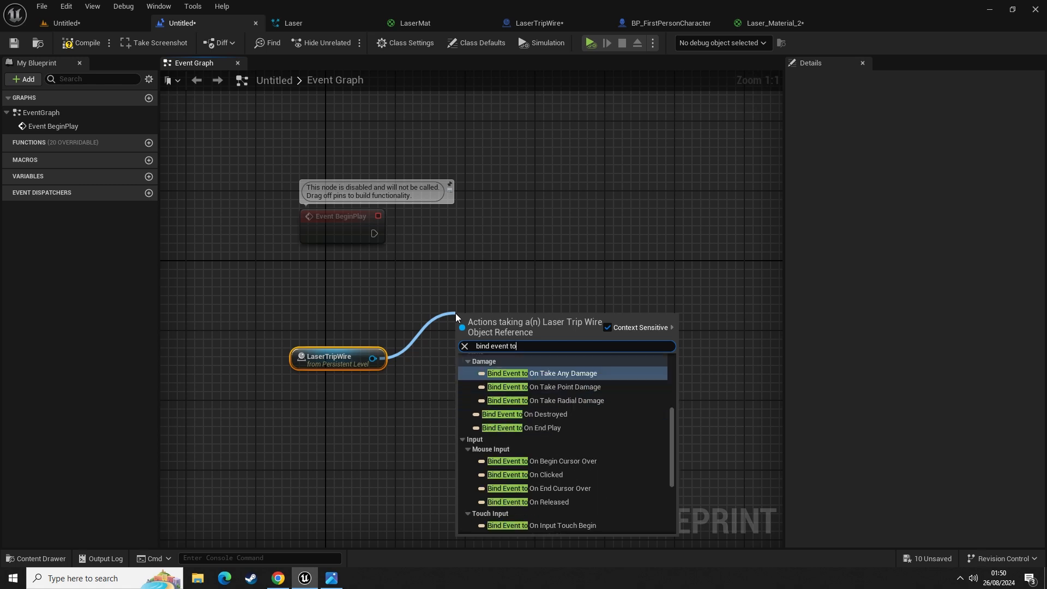
scroll(597, 409, up, 4)
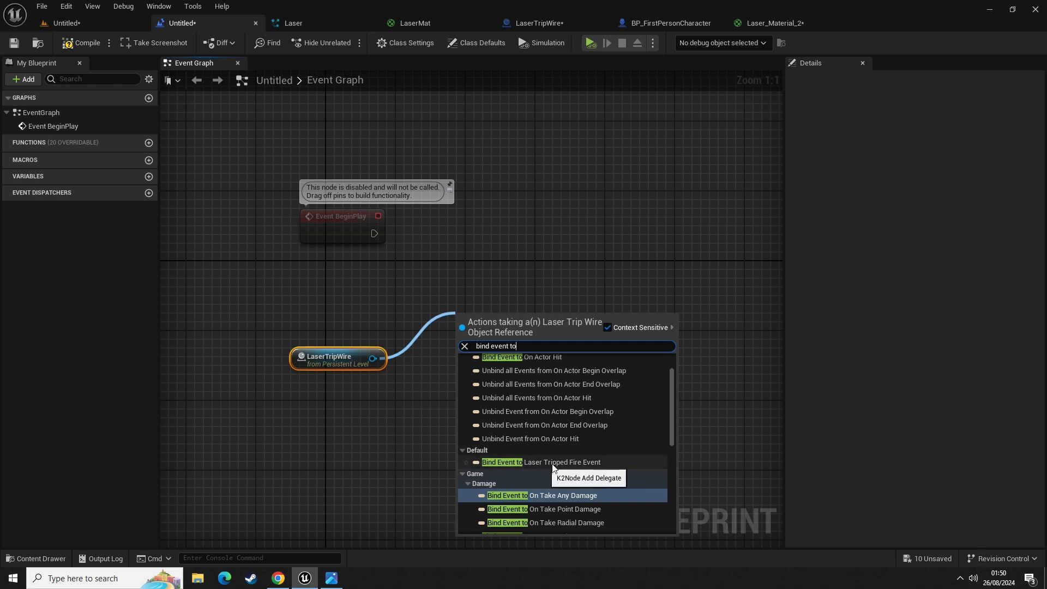
click(592, 463)
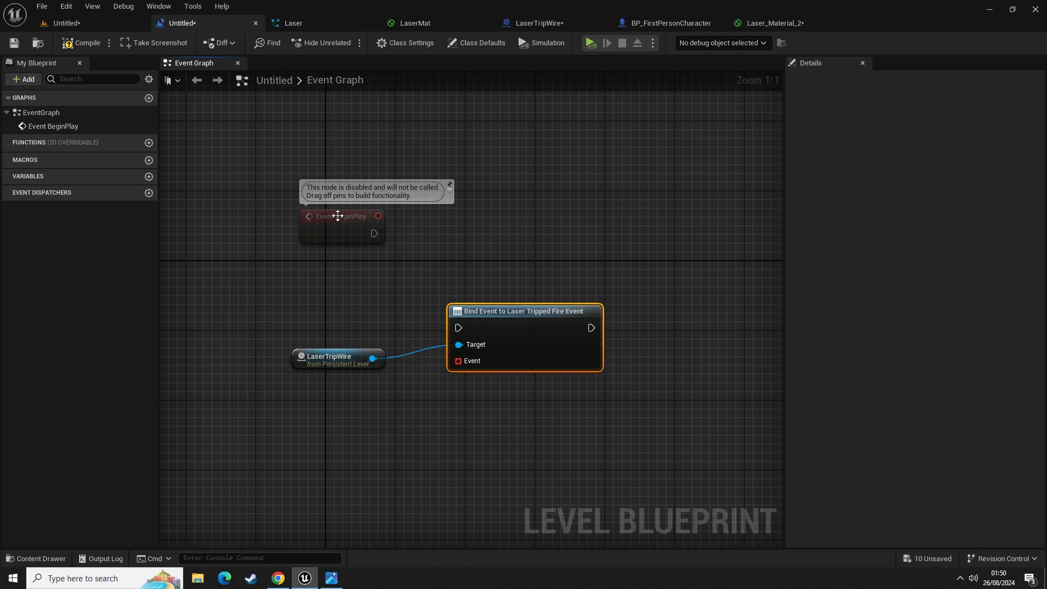
- Rearrange the graph, moving Event BeginPlay up and left and the Bind Event node up and right
drag(333, 227, 307, 182)
drag(422, 263, 653, 414)
drag(503, 311, 529, 284)
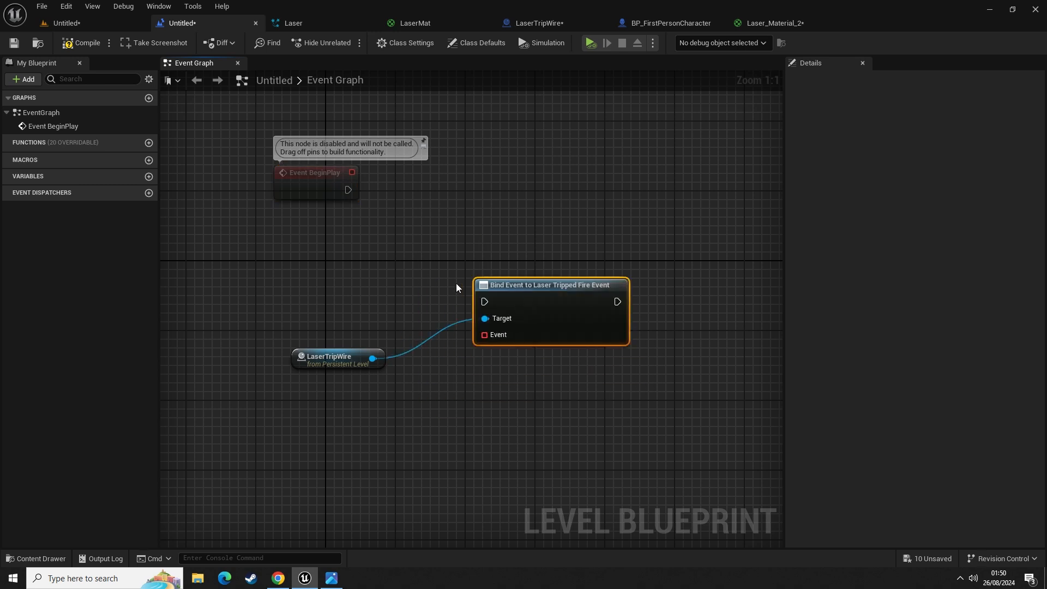
drag(441, 233, 677, 392)
click(535, 380)
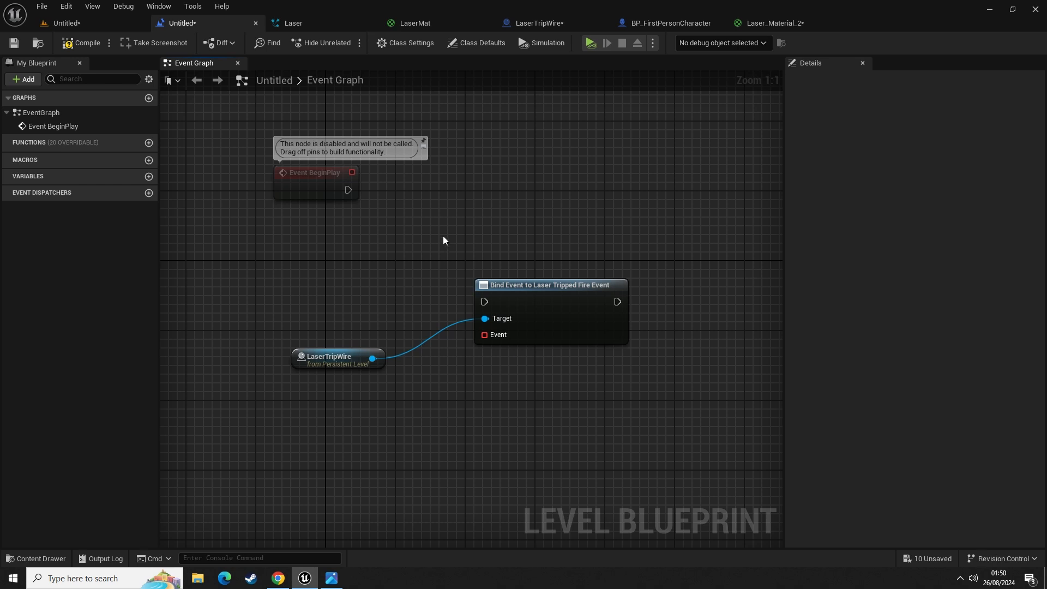
- Add a custom event named Bind Events to the graph, just above the LaserTripWire reference
drag(444, 237, 673, 392)
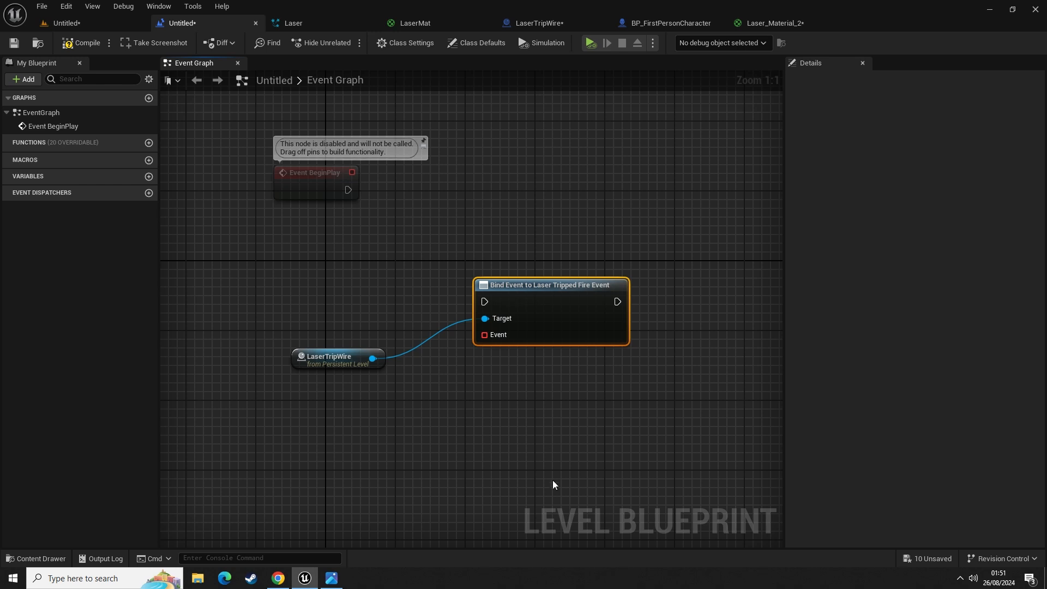
right_drag(400, 270, 452, 296)
right_click(357, 318)
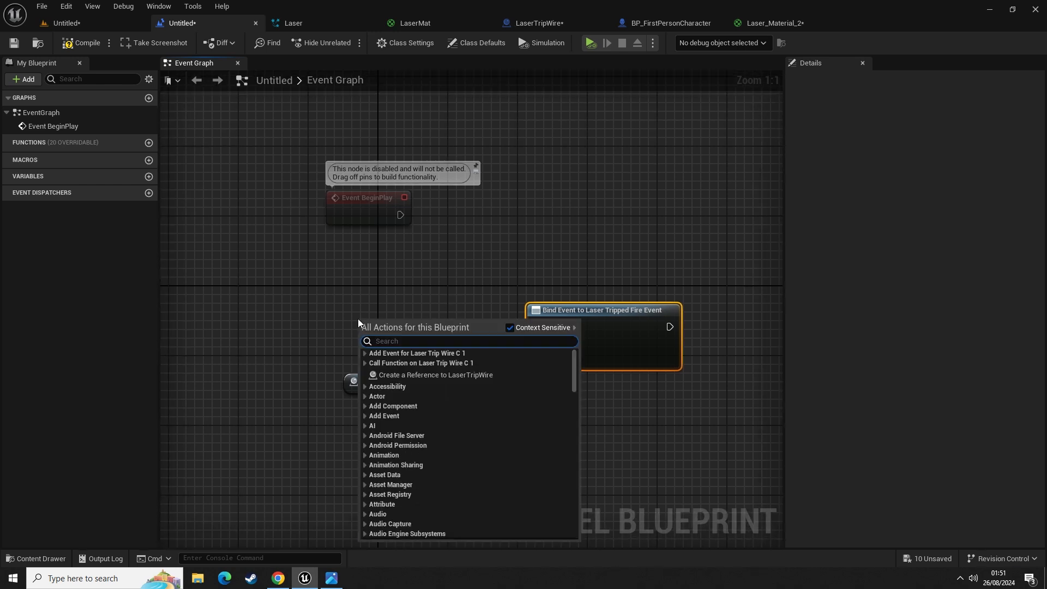
text(custom event)
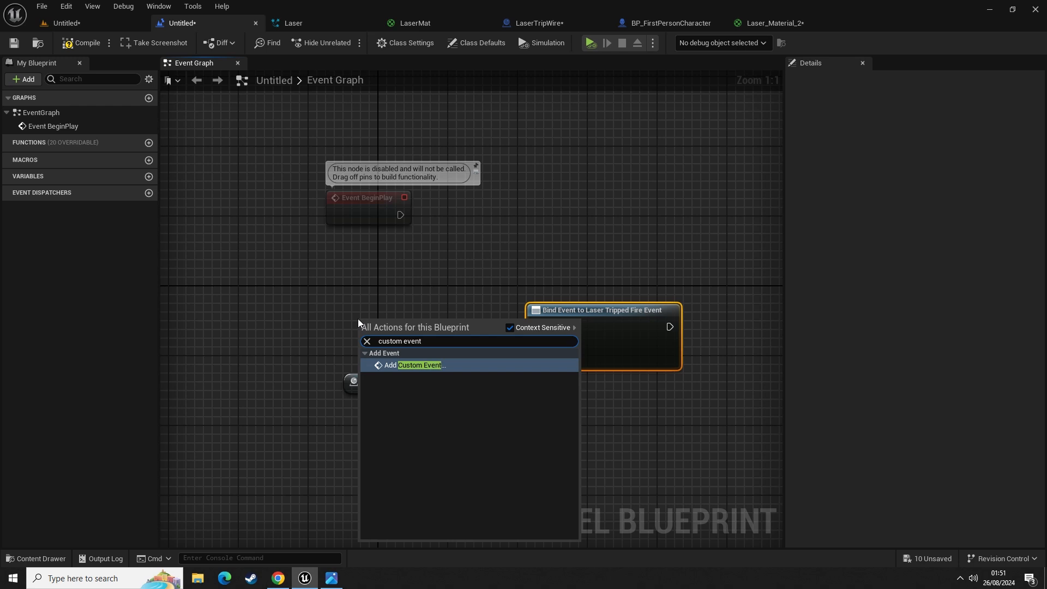
click(423, 366)
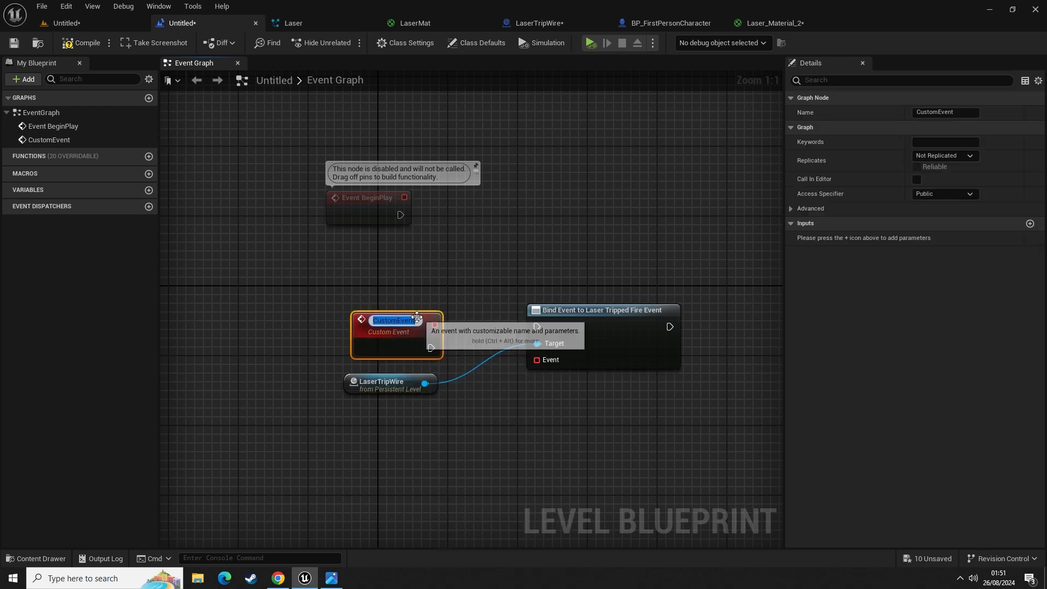
text(Bind)
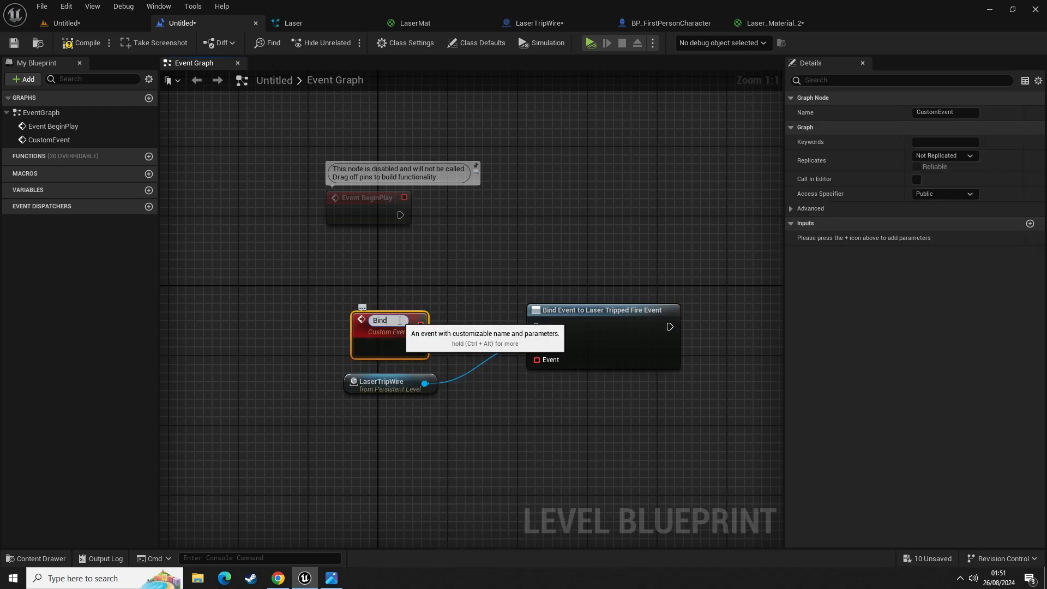
text( Events)
key(Return)
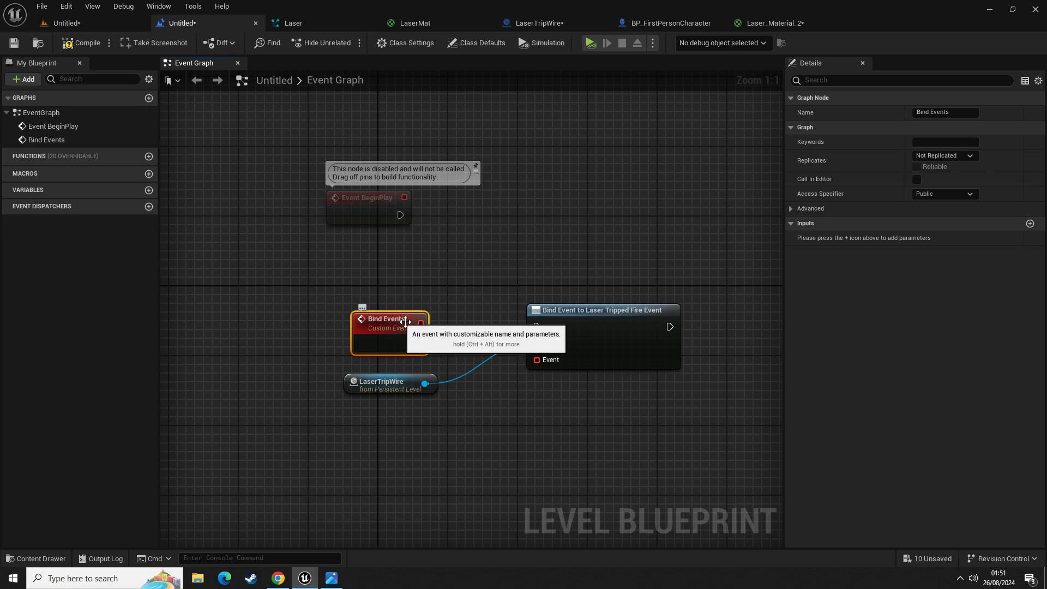
click(441, 279)
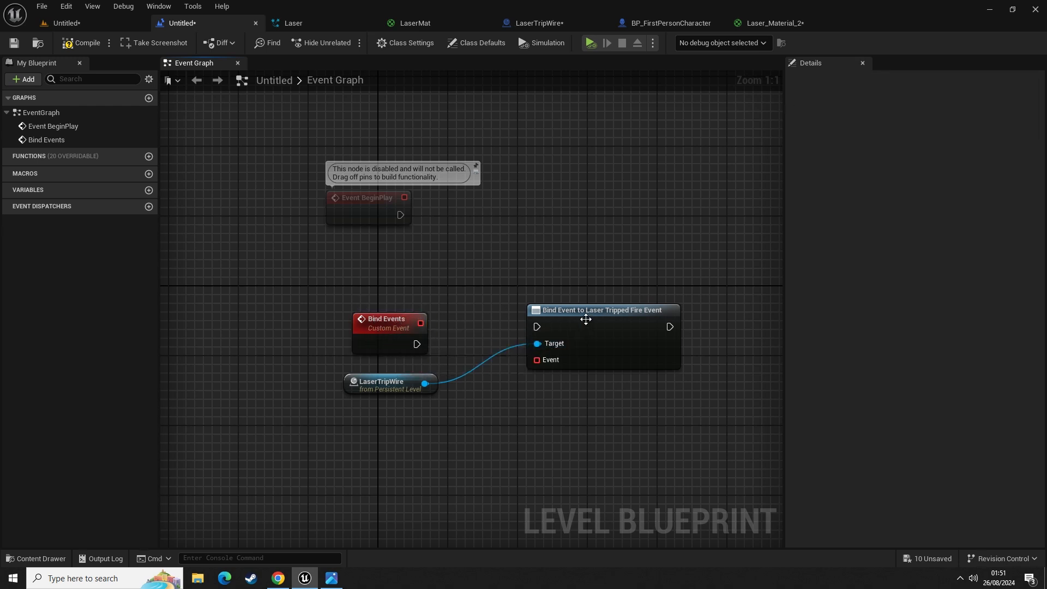
- Connect the Bind Events event's execution output to the Bind Event to Laser Tripped Fire Event node, and arrange the three nodes closer together
drag(583, 320, 549, 311)
drag(417, 344, 501, 318)
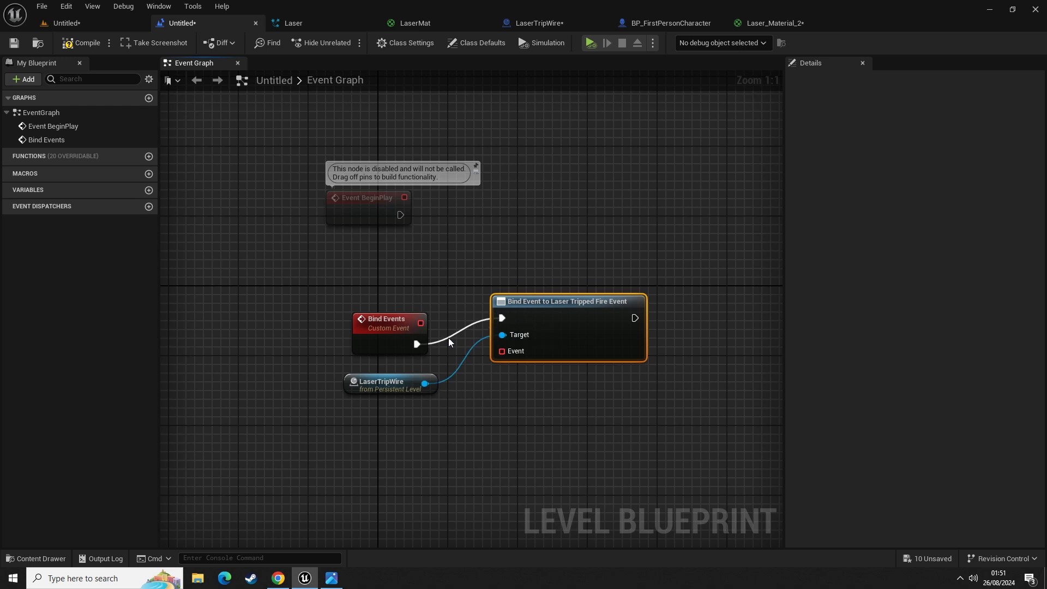
drag(374, 321, 438, 278)
click(450, 332)
click(401, 276)
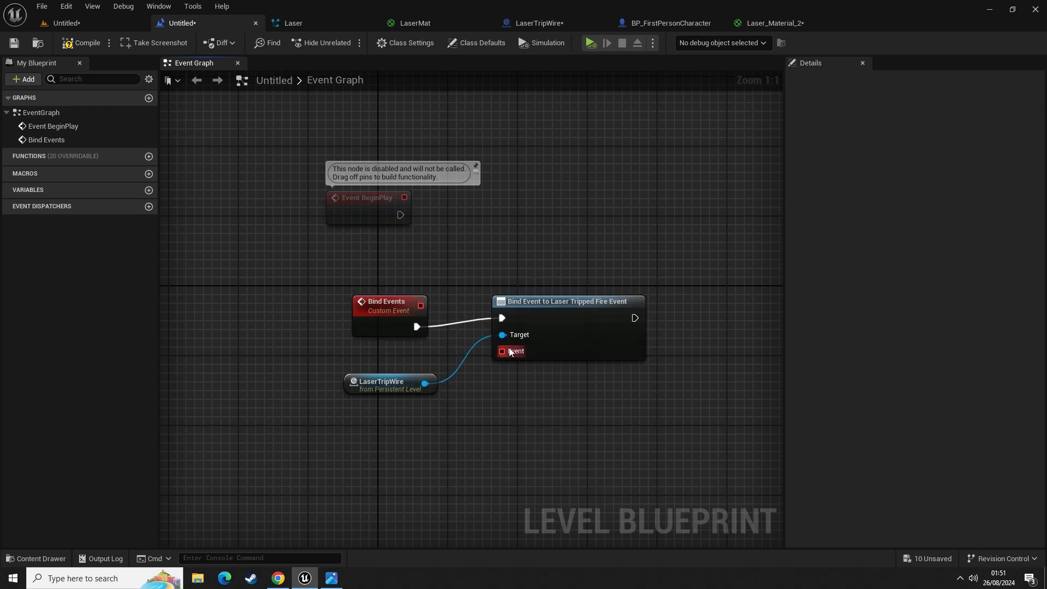
drag(390, 384, 381, 358)
click(463, 269)
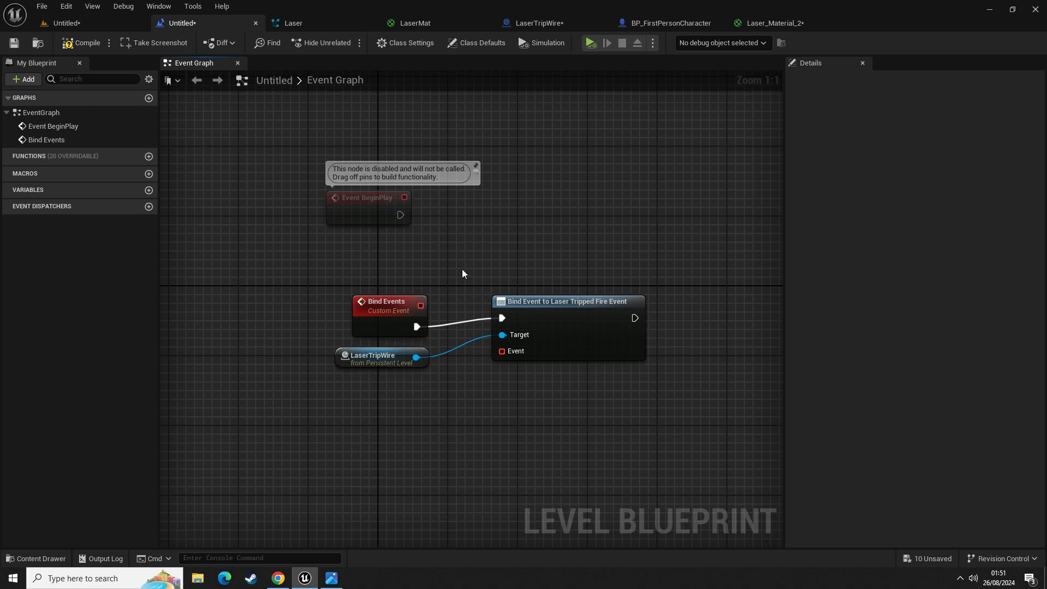
- Move Event BeginPlay further up and connect it to a call to the Bind Events custom event
right_drag(463, 270, 433, 314)
drag(327, 242, 330, 156)
click(382, 204)
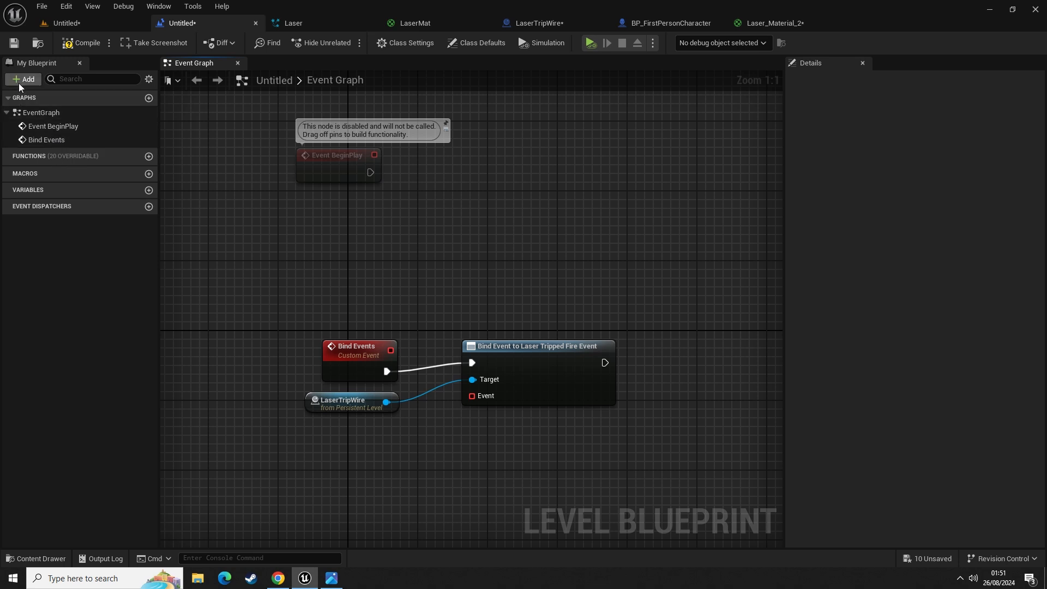
drag(47, 140, 341, 176)
drag(353, 172, 394, 180)
mouse_move(430, 168)
mouse_down()
mouse_move(438, 168)
mouse_move(429, 170)
mouse_up()
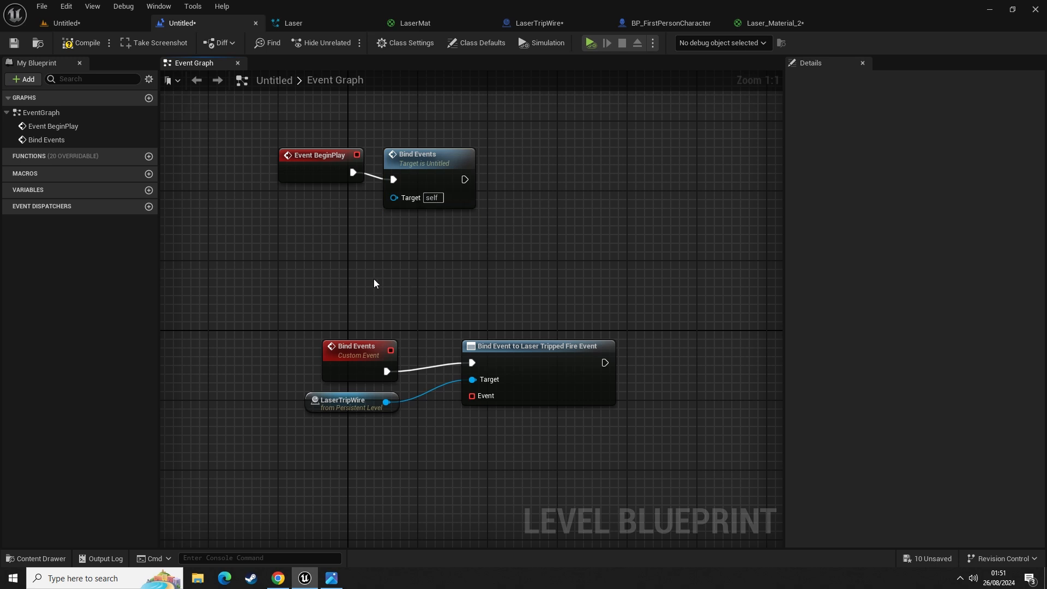
right_drag(412, 165, 463, 132)
right_drag(400, 238, 354, 346)
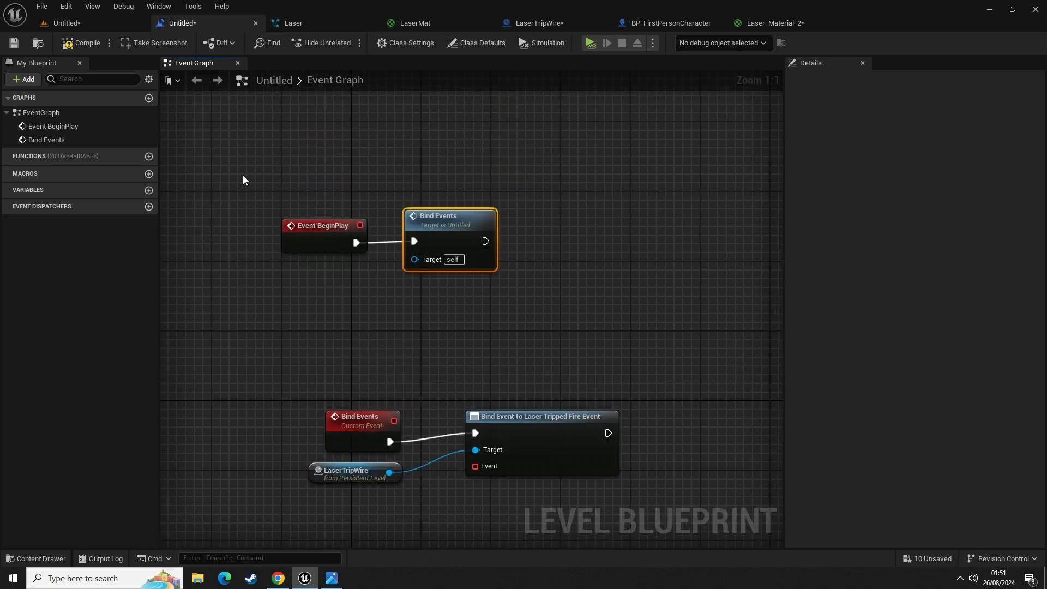
- Line up the Bind Event to Laser Tripped Fire Event node with Bind Events, and move Event BeginPlay with its Bind Events call further up
drag(468, 433, 335, 441)
right_drag(335, 440, 532, 136)
drag(674, 181, 490, 267)
right_drag(463, 202, 456, 346)
drag(190, 119, 424, 299)
right_drag(312, 194, 370, 328)
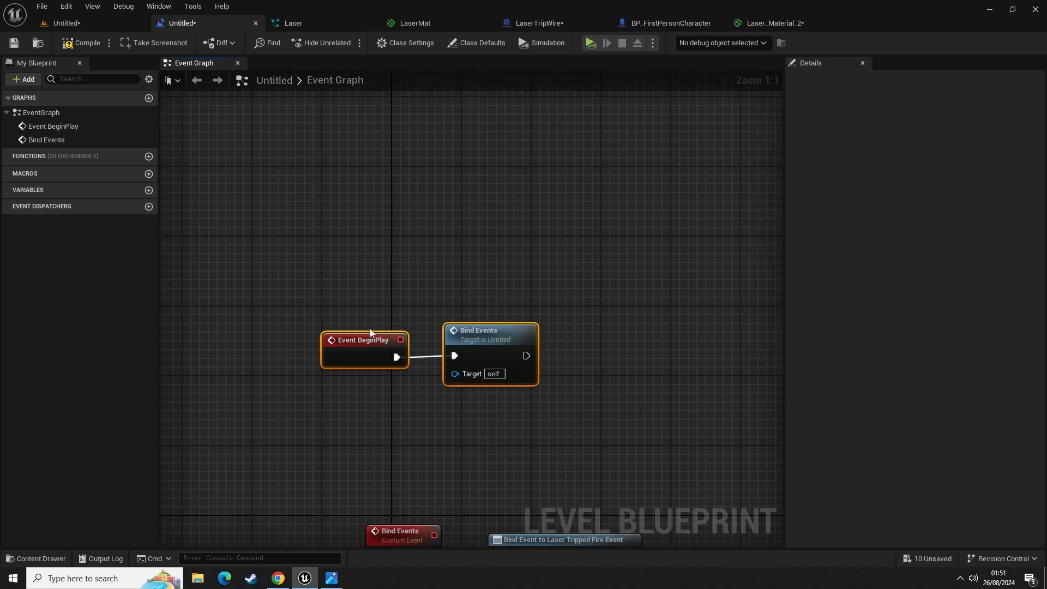
drag(482, 334, 492, 143)
drag(463, 182, 496, 191)
click(428, 181)
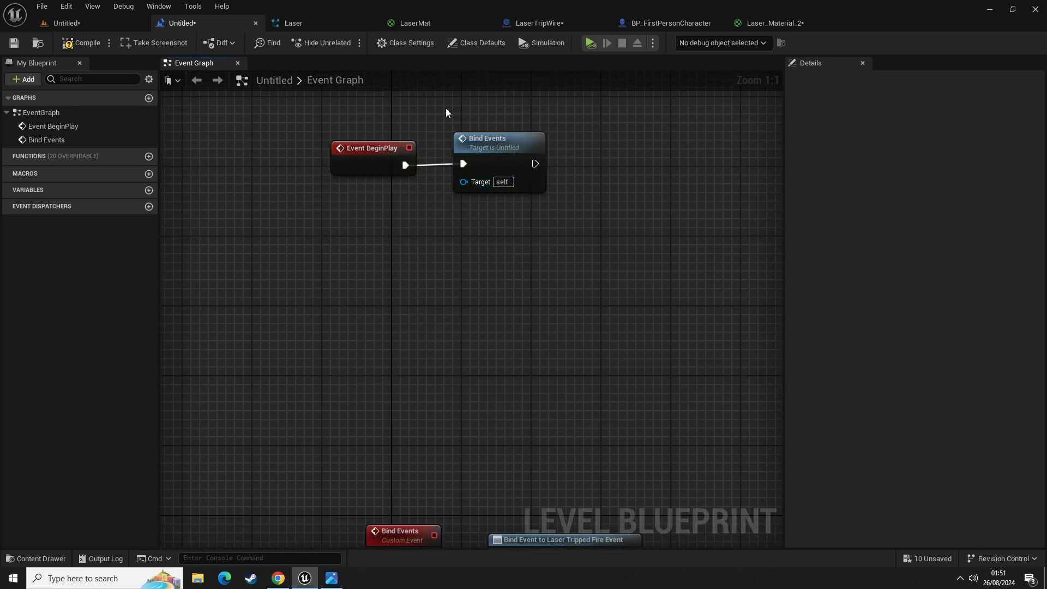
- Review the Bind Events call on Event BeginPlay, the Bind Events custom event, and the inputs of the Bind Event to Laser Tripped Fire Event node
drag(448, 100, 578, 225)
right_drag(497, 423, 472, 152)
drag(312, 195, 391, 297)
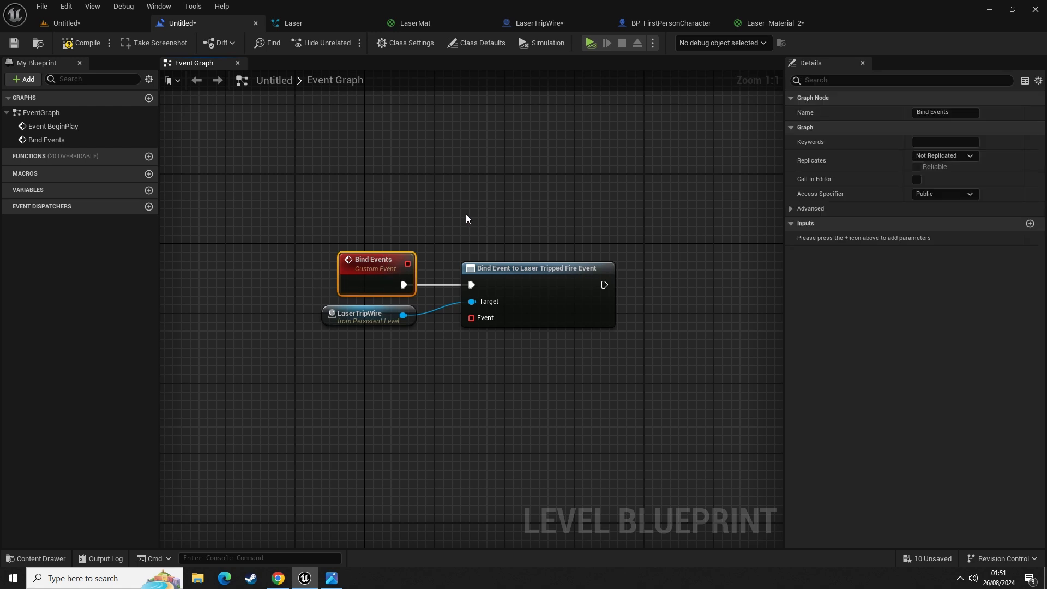
drag(466, 217, 591, 334)
right_drag(546, 154, 542, 359)
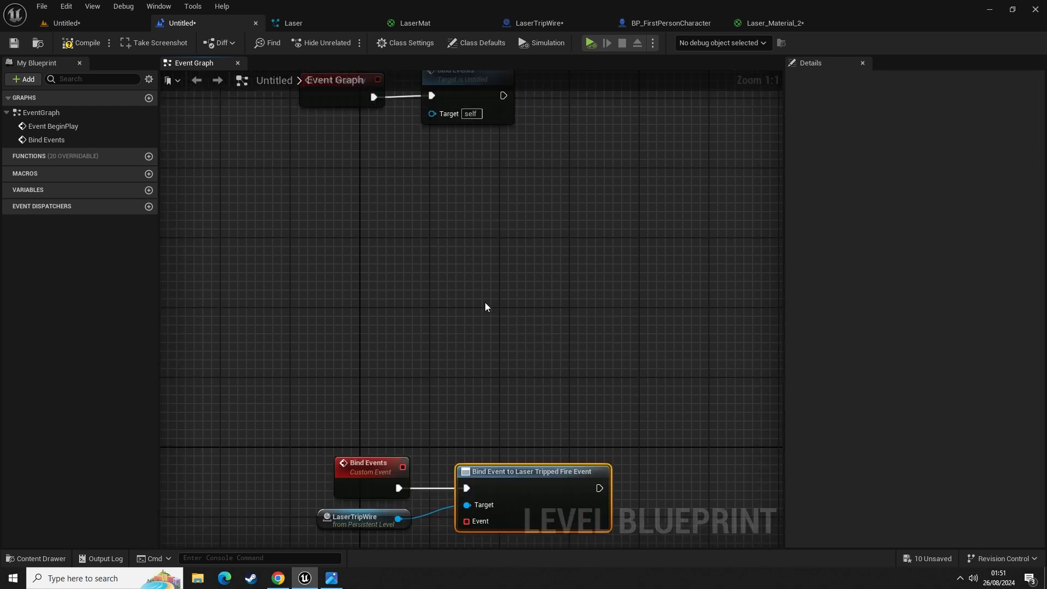
right_drag(500, 387, 528, 265)
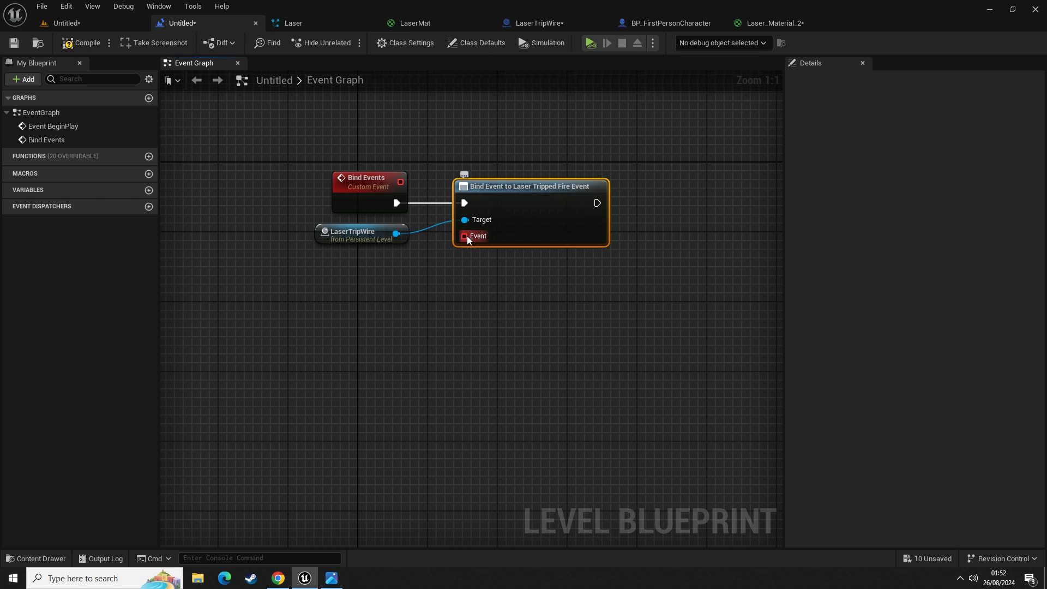
right_drag(467, 236, 517, 221)
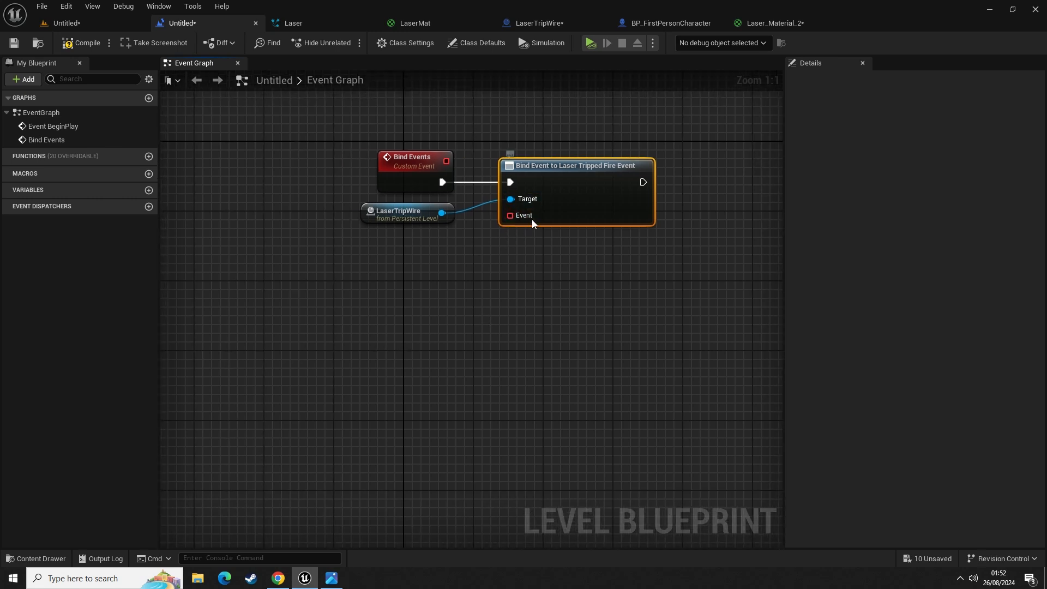
drag(474, 117, 597, 191)
drag(384, 106, 435, 333)
drag(487, 122, 676, 265)
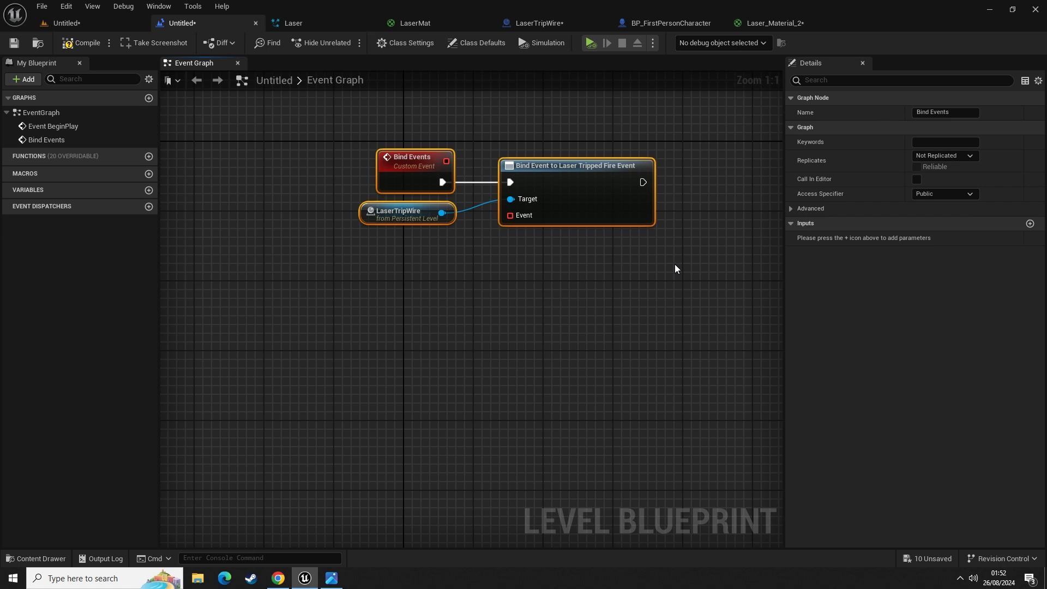
click(617, 267)
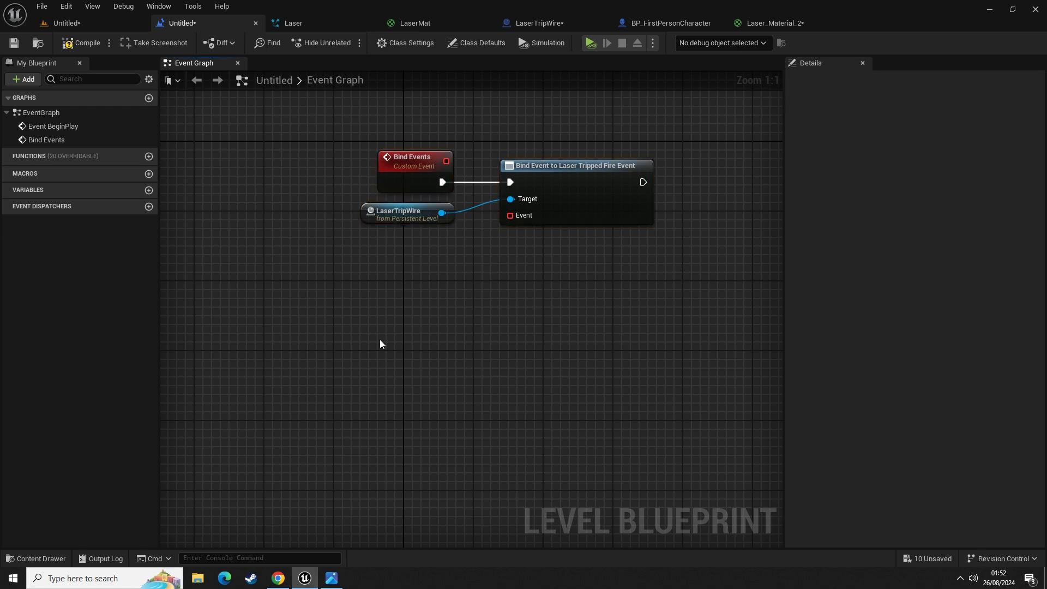
- Add a second custom event named Initiate Lockdown Procedure in the empty area below the Bind Events chain
right_click(365, 351)
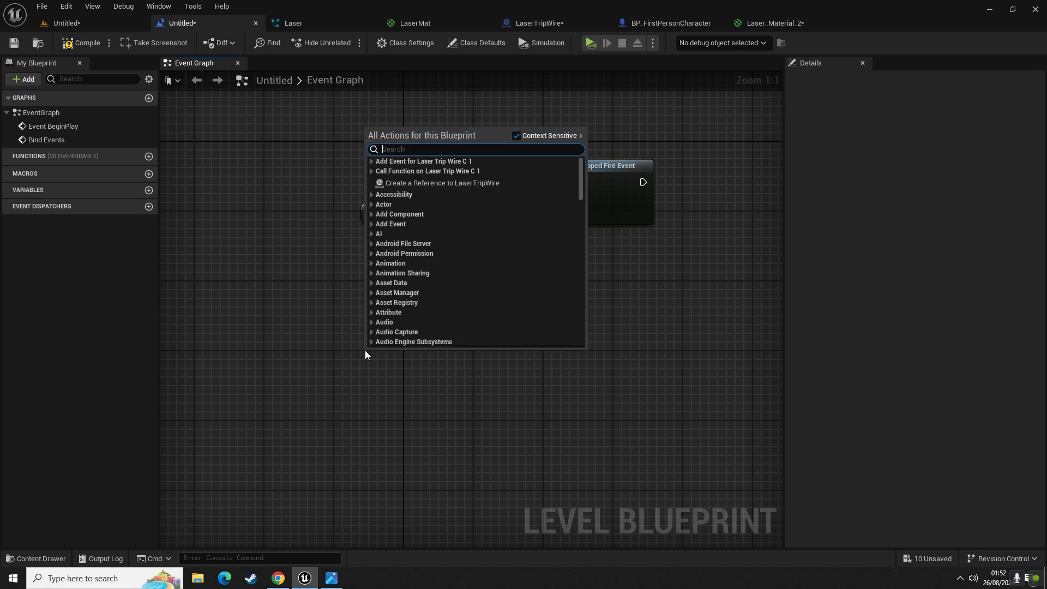
text(custom event)
key(Return)
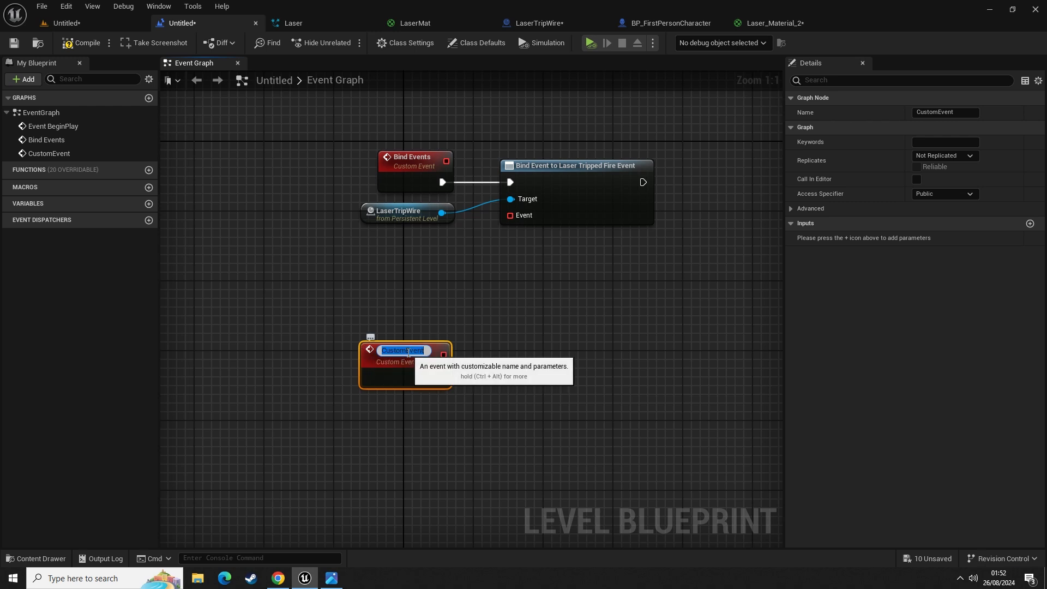
text(O)
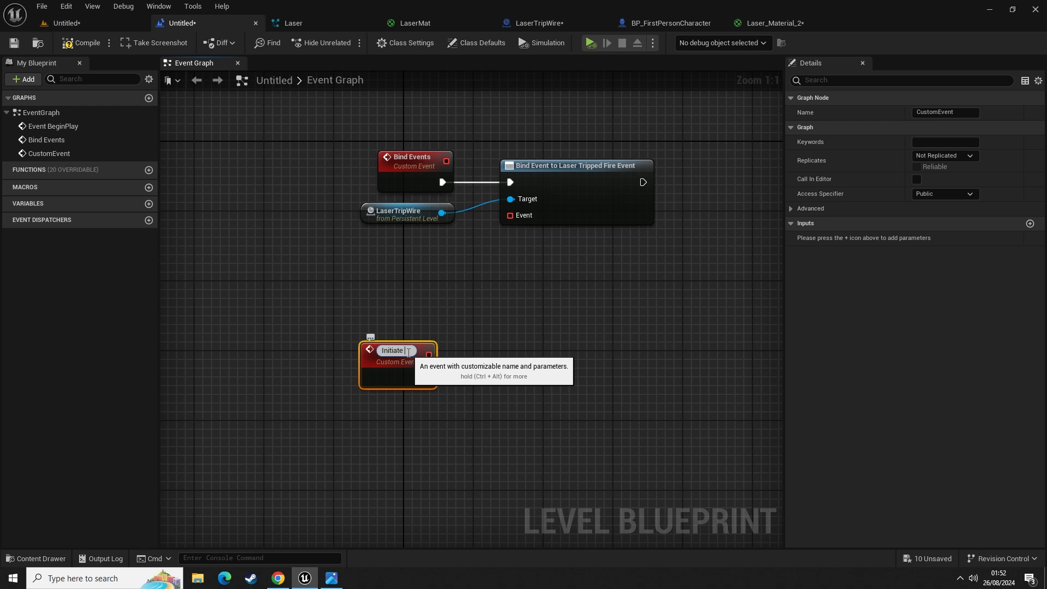
text(ockdow)
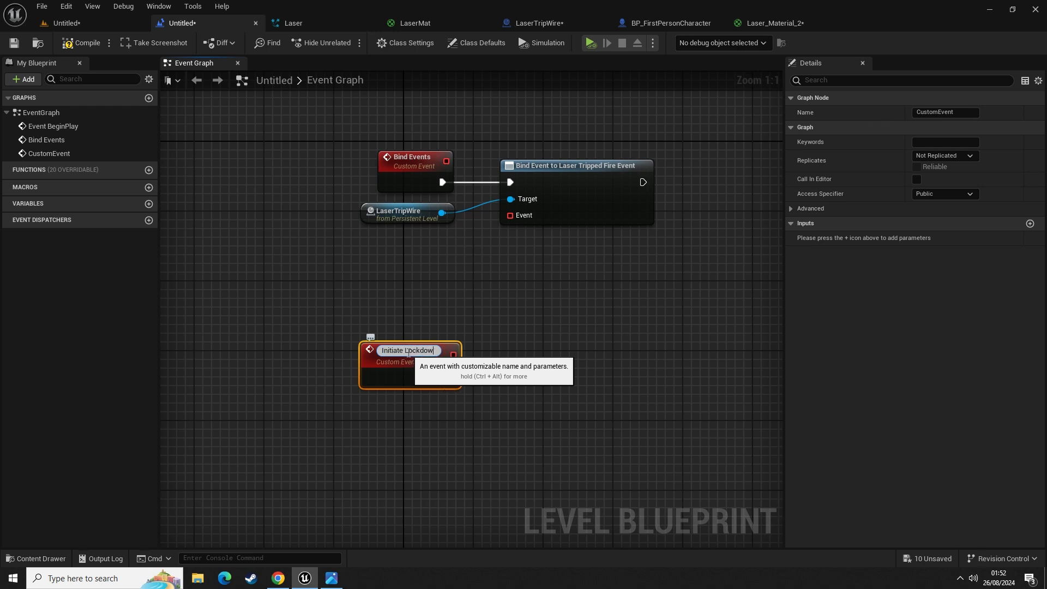
text(n Proceduir)
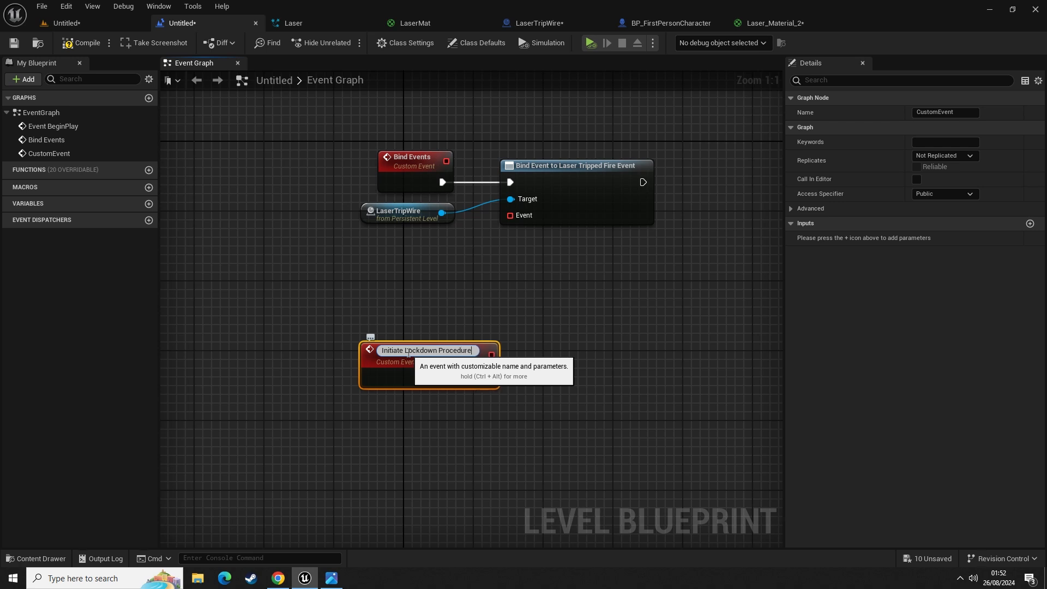
key(Return)
click(555, 366)
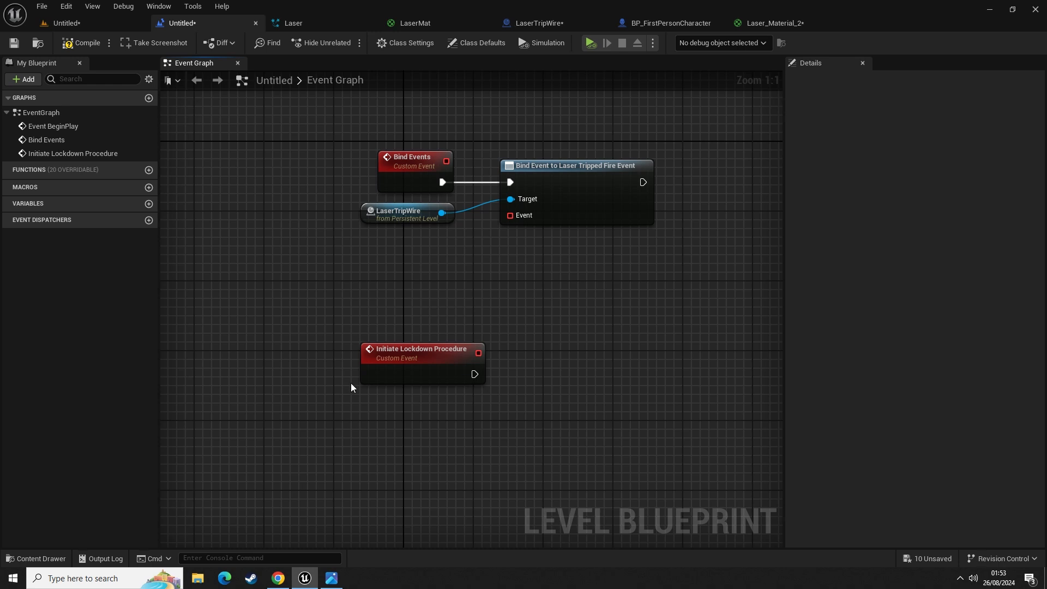
- Move Initiate Lockdown Procedure further down and left, and connect its delegate to the Event input of the Bind Event to Laser Tripped Fire Event node
right_drag(342, 417, 379, 338)
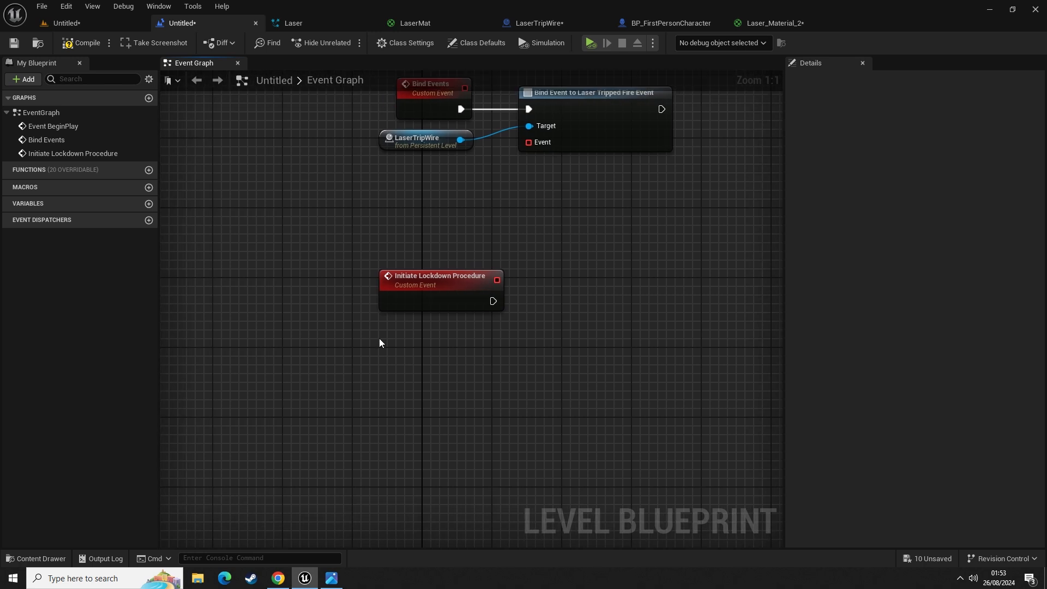
drag(398, 287, 345, 357)
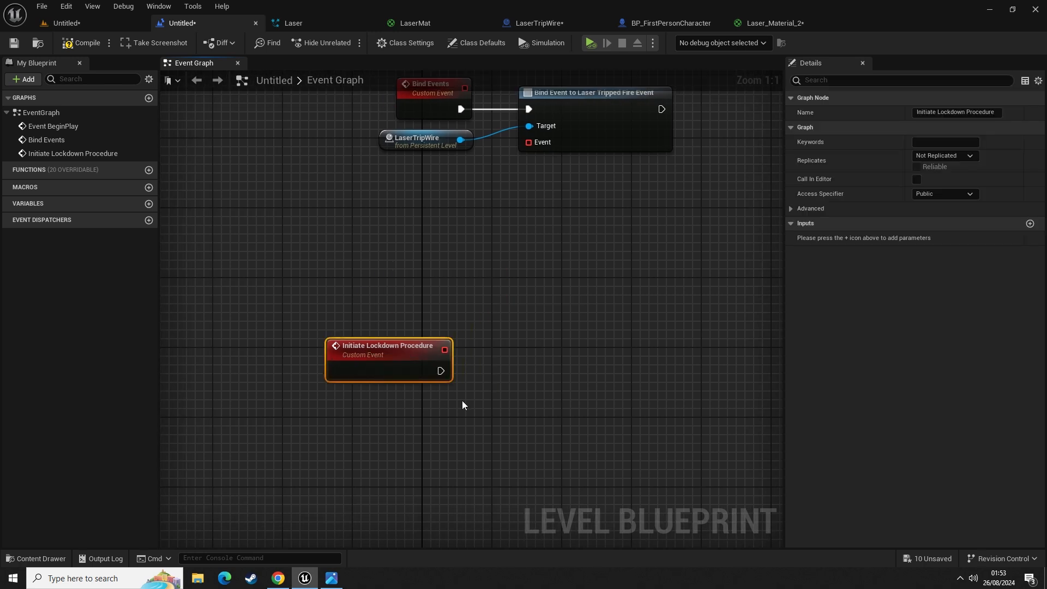
click(387, 418)
drag(275, 323, 491, 424)
click(490, 425)
mouse_move(483, 423)
right_down()
mouse_move(474, 372)
mouse_move(476, 414)
right_up()
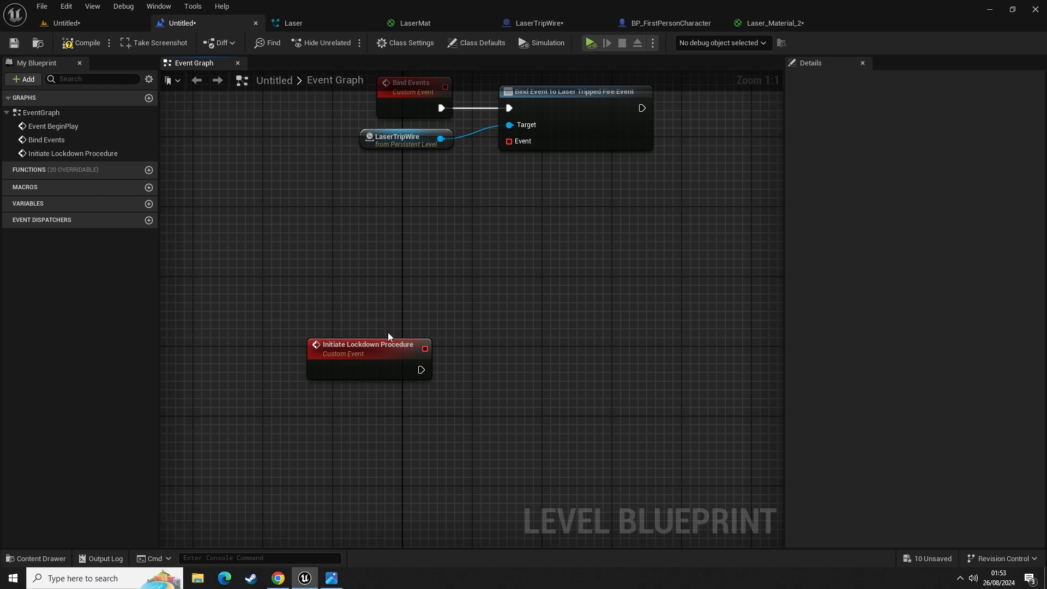
right_drag(425, 407, 358, 322)
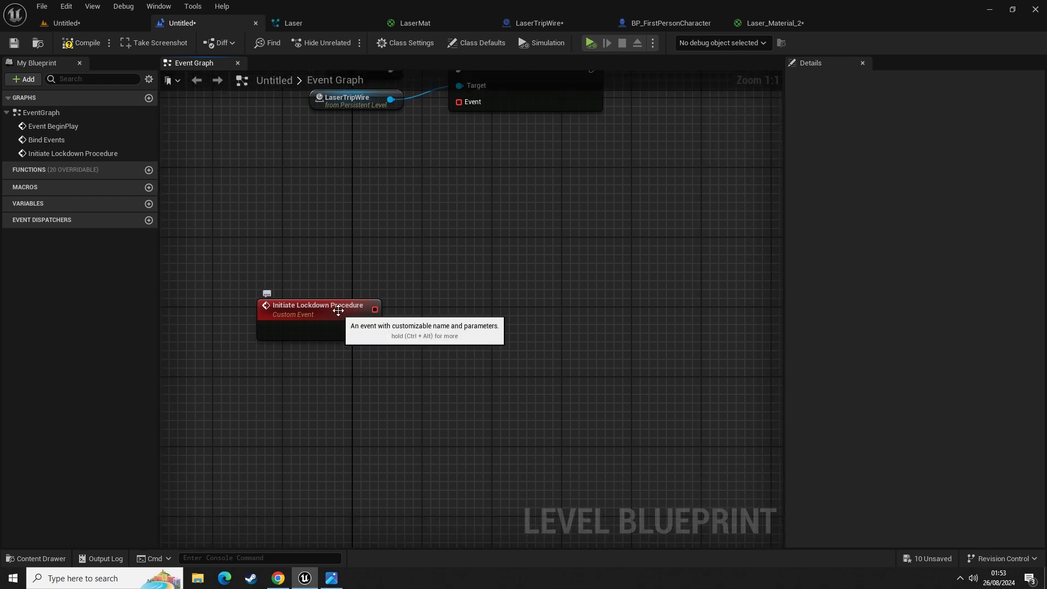
right_drag(355, 239, 380, 337)
drag(210, 306, 447, 470)
drag(398, 394, 479, 186)
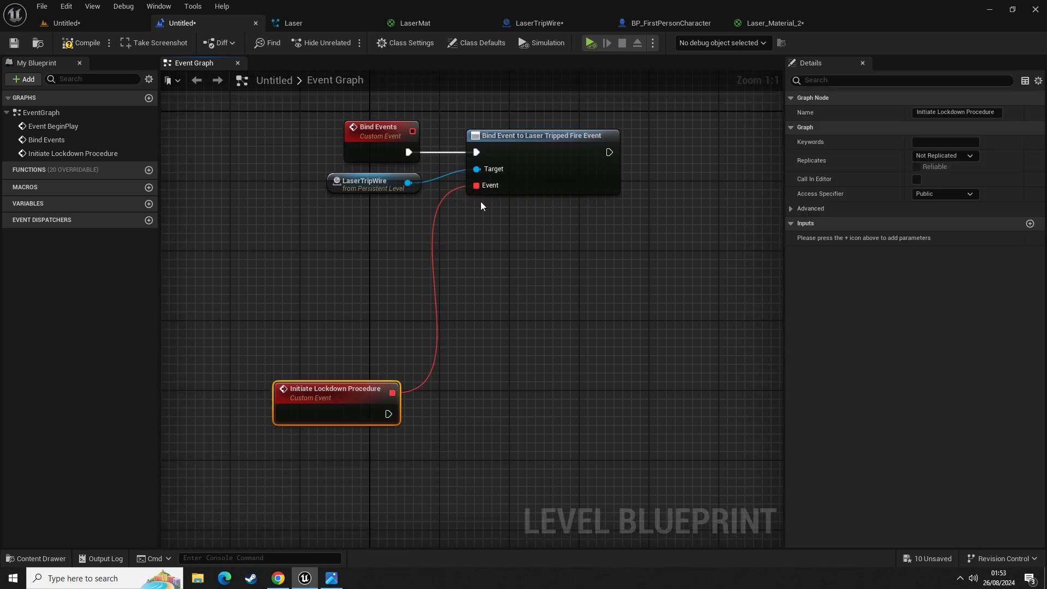
- Move Event BeginPlay and its Bind Events call down and right, closer to the Bind Events custom event
drag(343, 112, 605, 181)
click(615, 225)
right_drag(615, 226, 645, 406)
right_drag(425, 201, 447, 388)
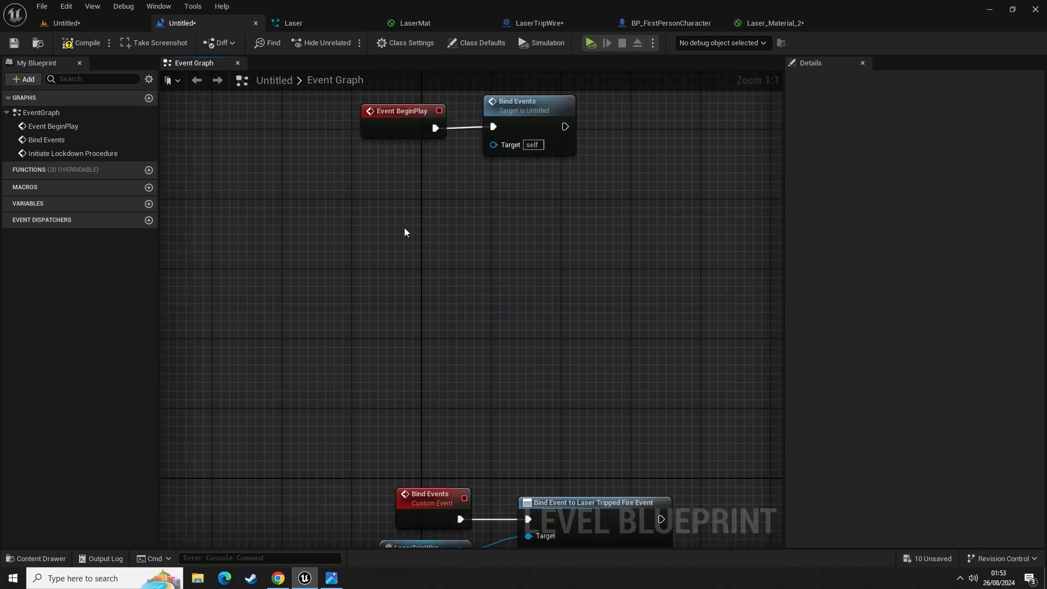
drag(336, 104, 570, 174)
drag(534, 138, 561, 331)
right_drag(496, 442, 412, 210)
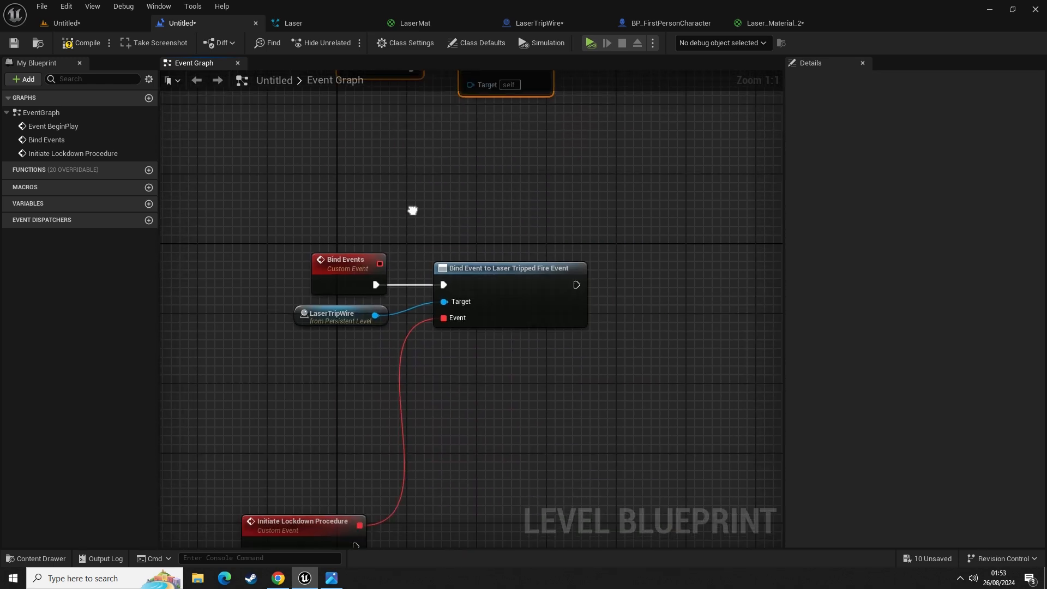
drag(289, 201, 584, 364)
click(433, 332)
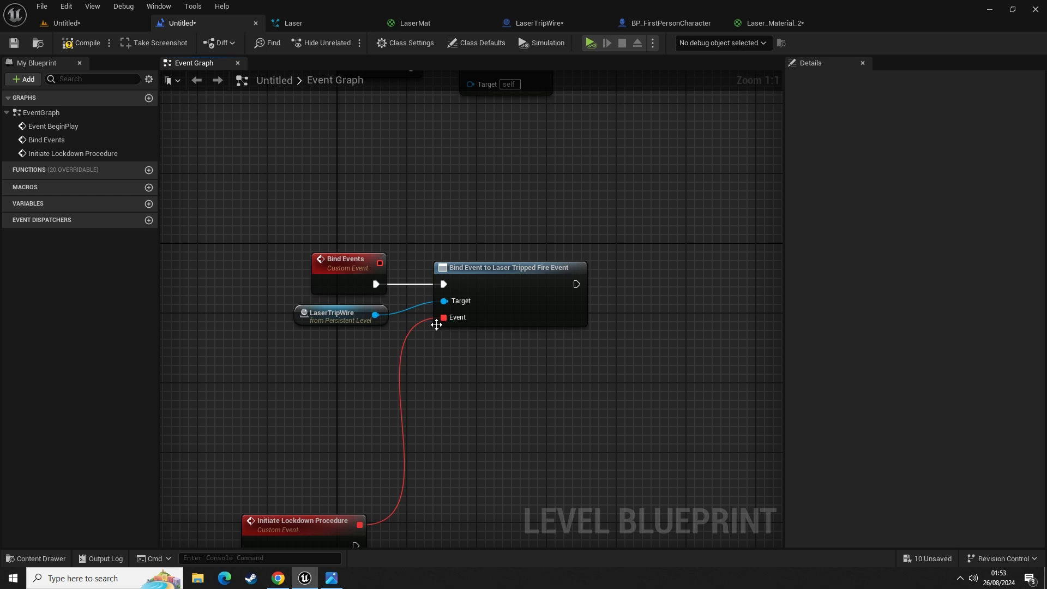
- Review the Call Laser Tripped Fire Event node in LaserTripWire and its binding to Initiate Lockdown Procedure in the level blueprint
click(551, 23)
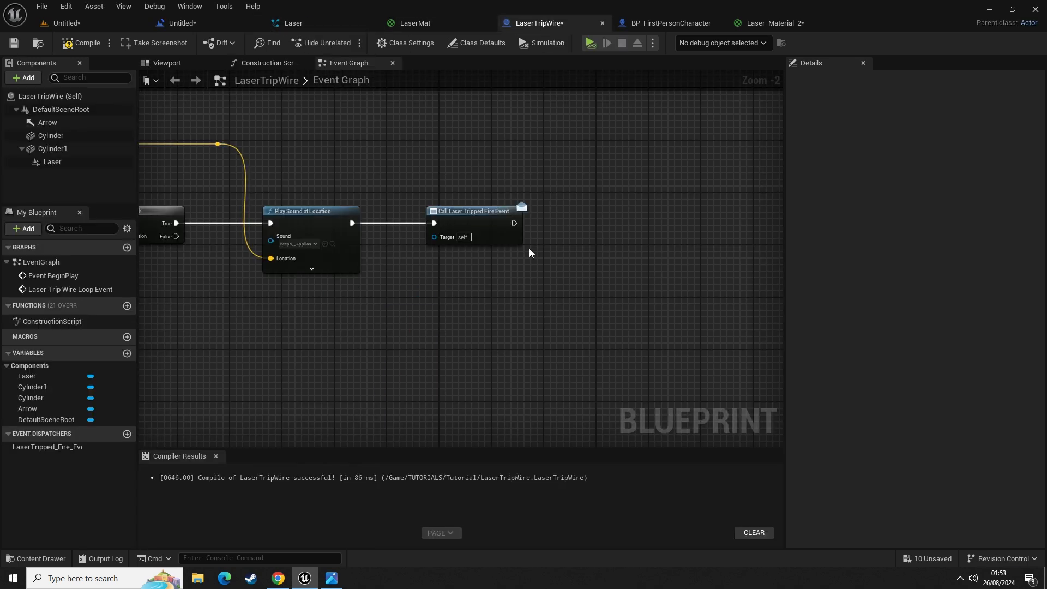
drag(296, 144, 543, 347)
click(543, 347)
drag(299, 143, 550, 316)
drag(393, 141, 506, 323)
click(507, 327)
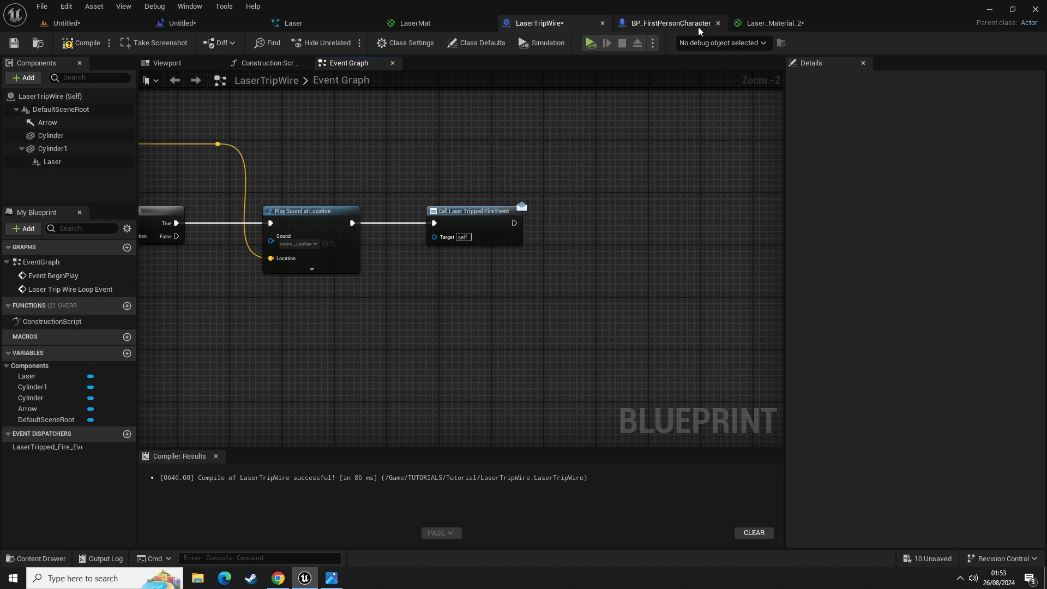
click(181, 23)
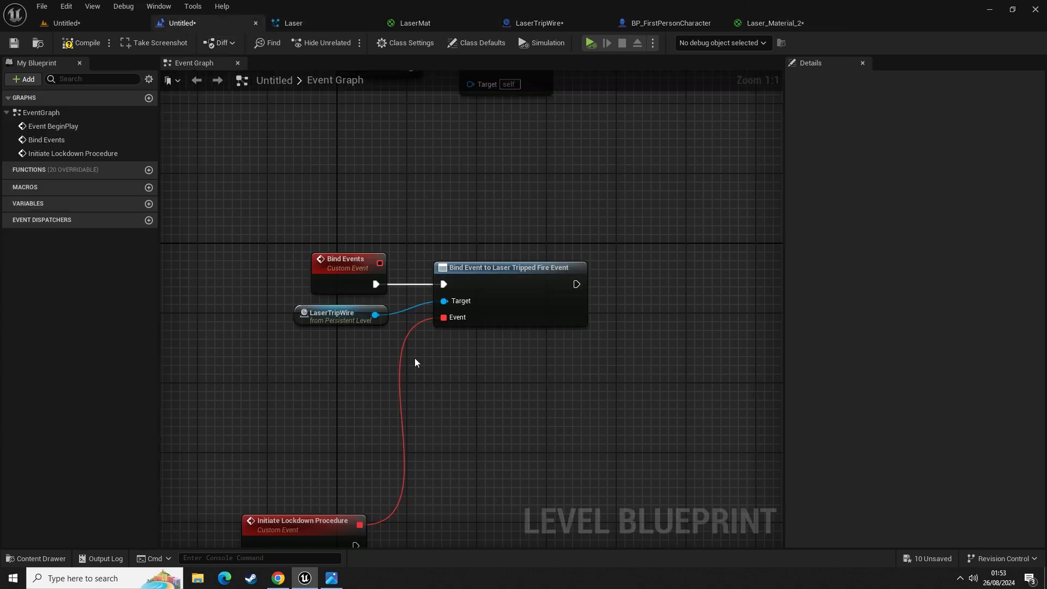
right_drag(414, 358, 437, 196)
drag(252, 225, 450, 400)
right_drag(492, 249, 467, 342)
click(467, 342)
right_drag(425, 416, 464, 189)
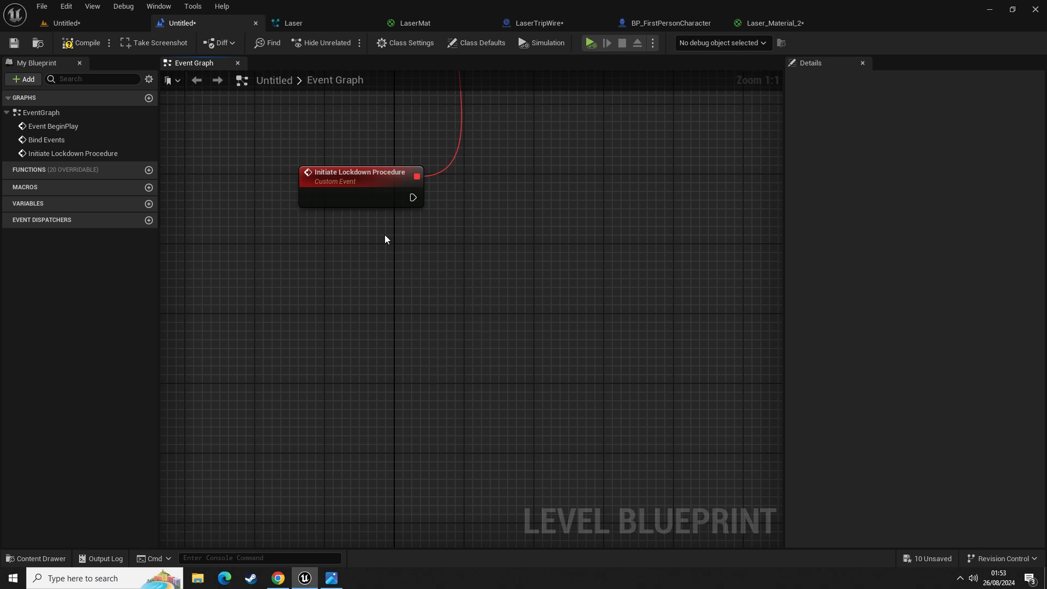
- Return to the level viewport and switch it to Unlit, with the laser tripwire and its two pillars in view
click(106, 22)
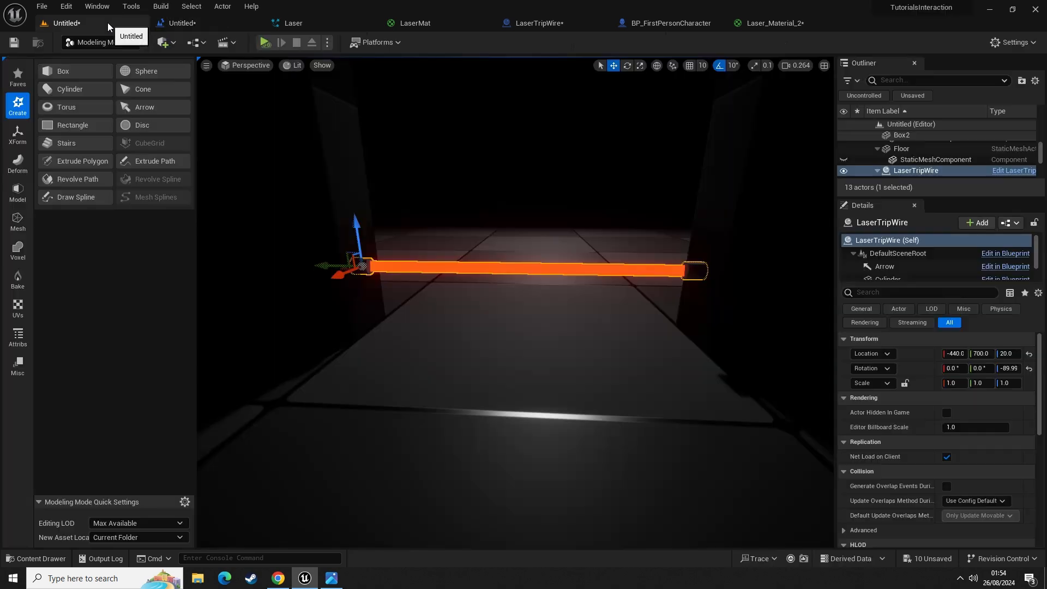
right_drag(452, 149, 452, 149)
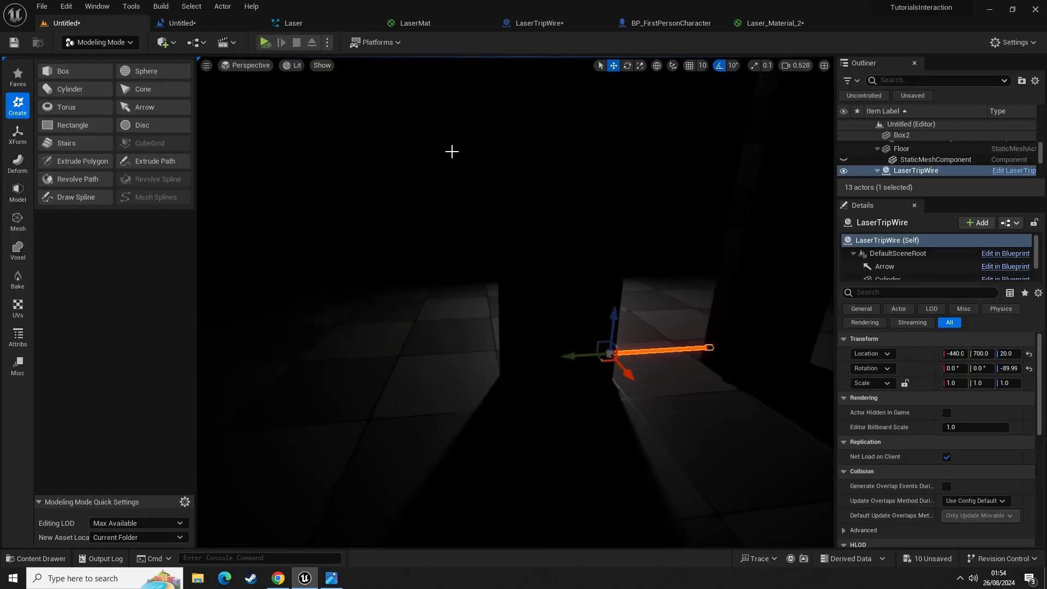
click(293, 65)
click(324, 109)
right_drag(324, 109, 324, 109)
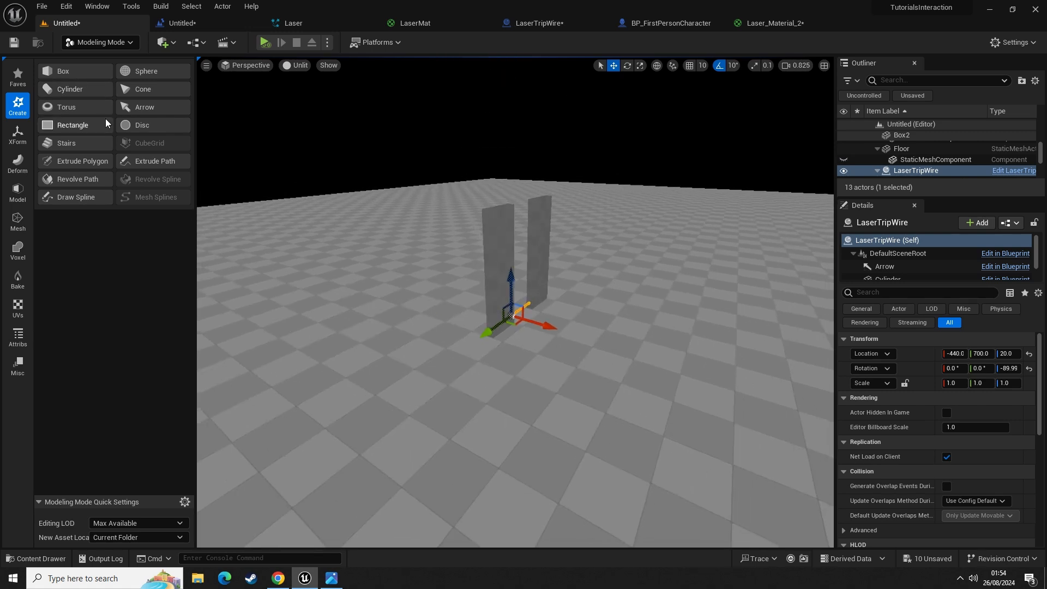
right_drag(327, 137, 327, 137)
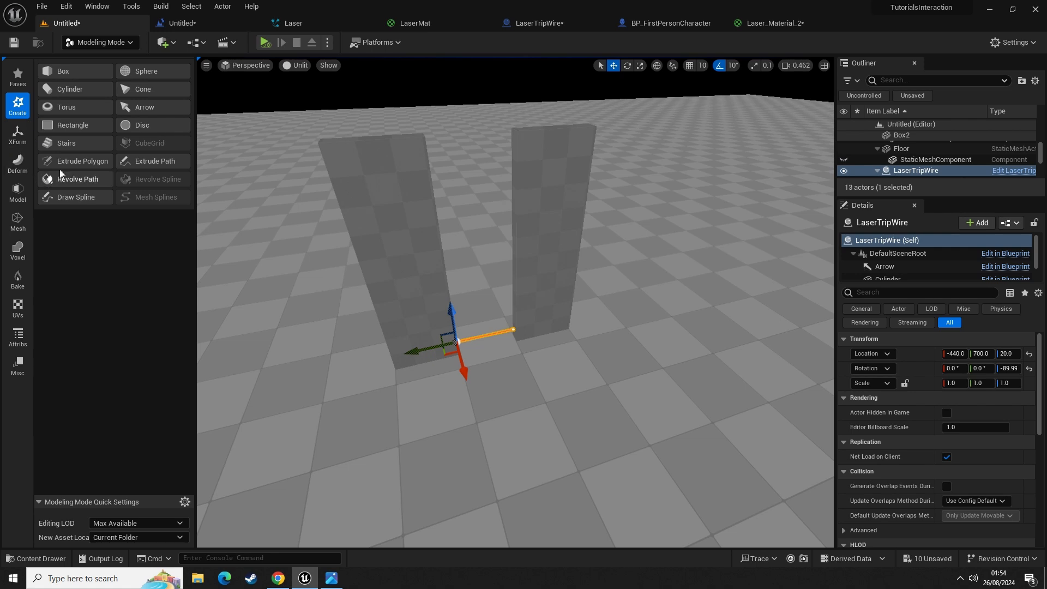
- Create a box with its depth reset to 100 beside a tripwire pillar at X -450, Y 850, using 50-unit grid snapping
click(70, 71)
right_drag(408, 390, 516, 401)
key(a)
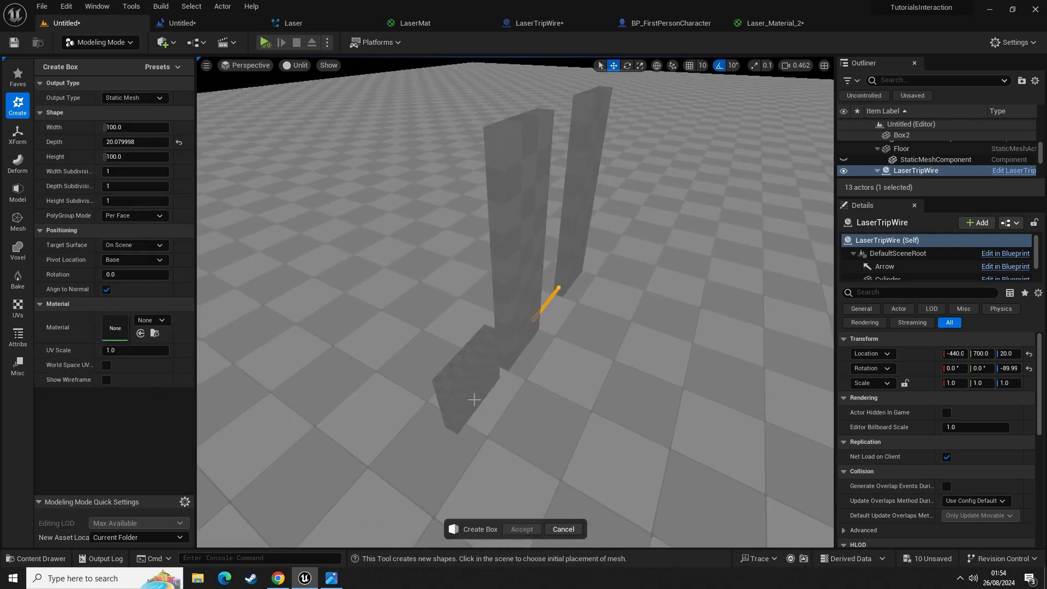
click(703, 65)
click(721, 118)
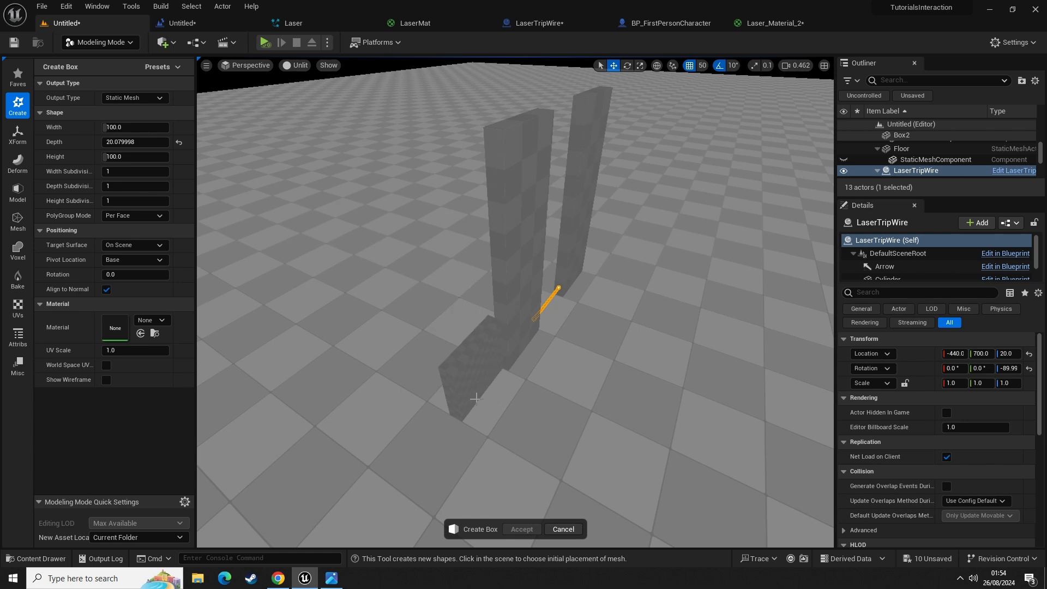
click(179, 142)
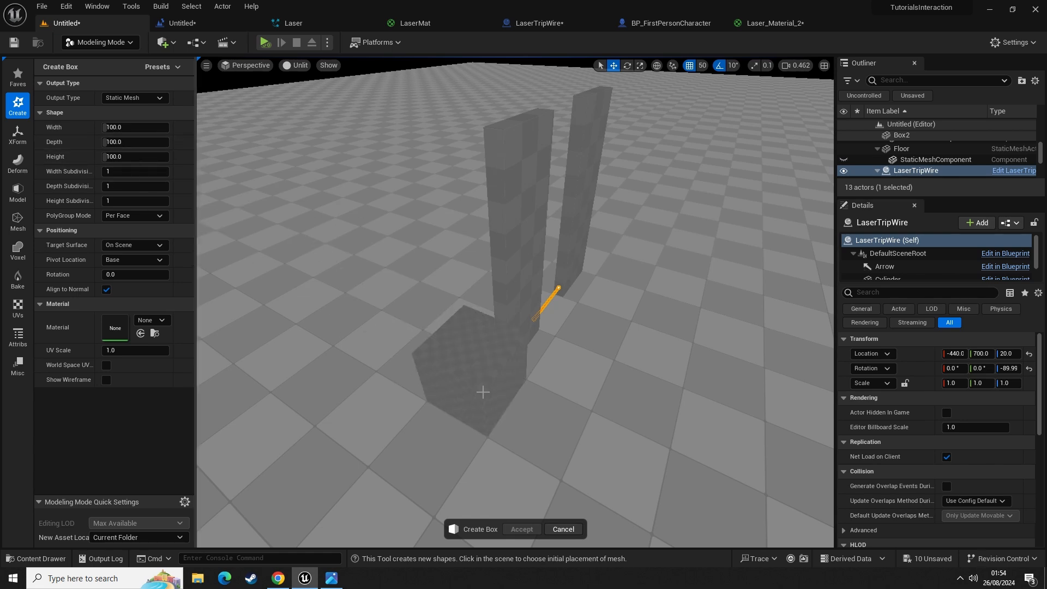
click(486, 390)
right_drag(555, 346, 360, 349)
key(d)
key(s)
key(d)
key(Return)
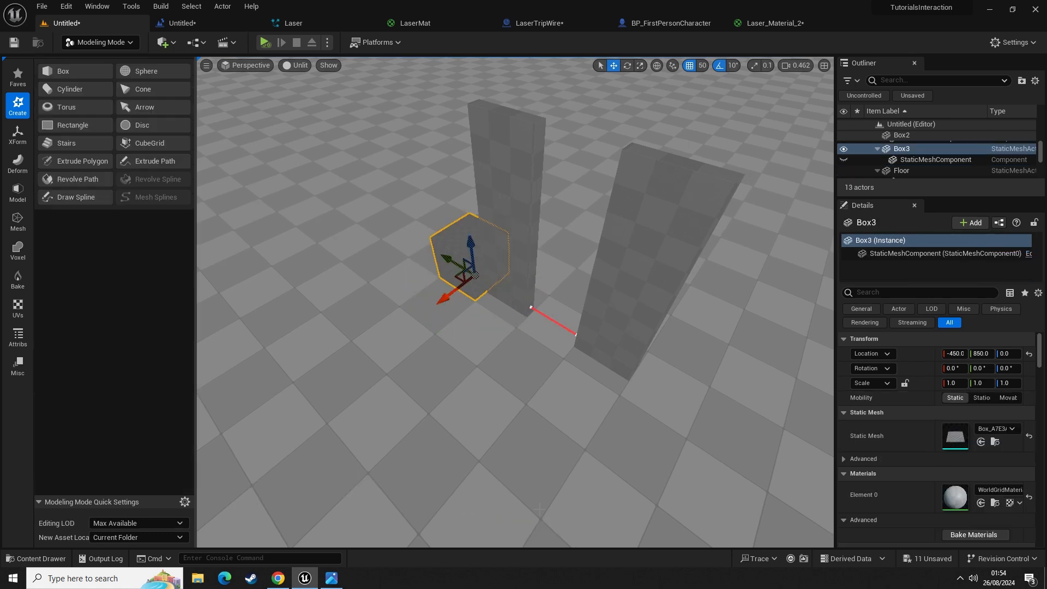
- Duplicate the box side by side along the X axis into a row of eight, with the far end at X -950
drag(444, 300, 433, 330)
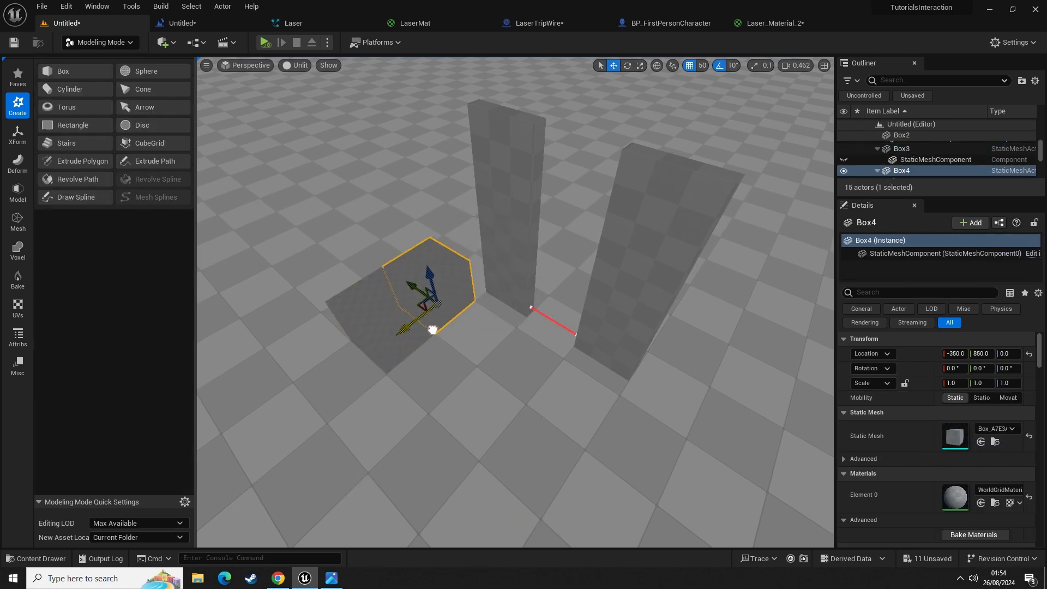
key(d)
right_drag(433, 329, 338, 314)
alt+drag(420, 270, 622, 273)
key(f)
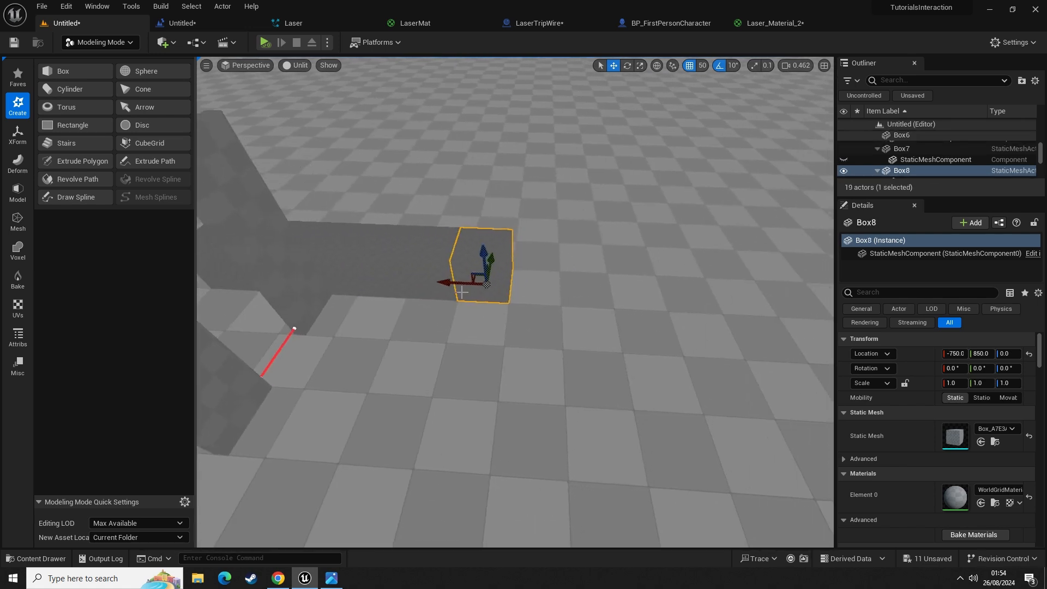
alt+drag(446, 283, 547, 290)
key(f)
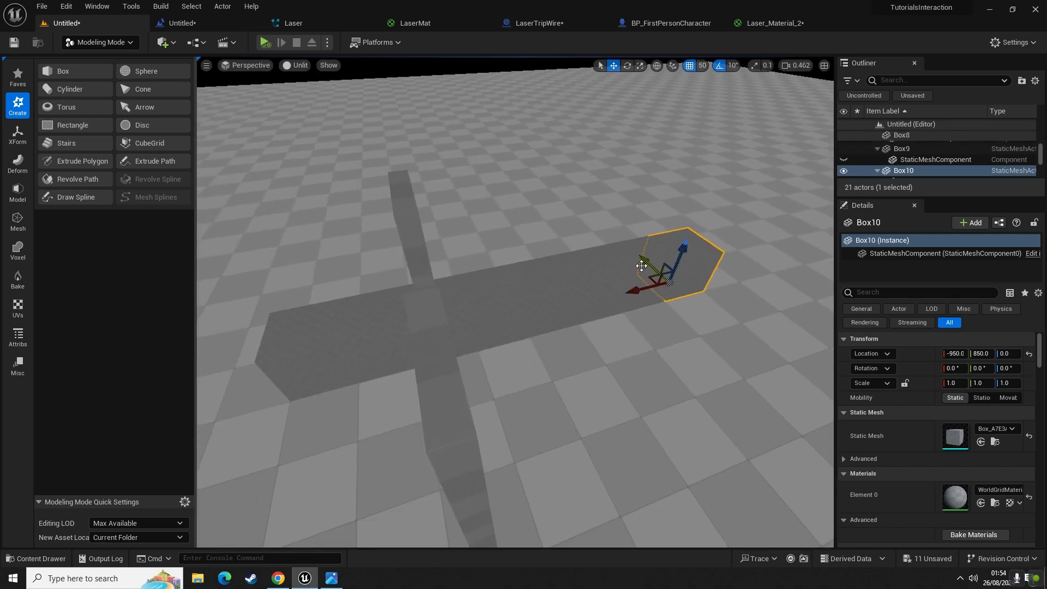
- Select all eight boxes in the row and duplicate them upward to Z 100
ctrl+click(627, 273)
ctrl+click(578, 283)
ctrl+click(532, 293)
ctrl+click(469, 300)
ctrl+click(431, 314)
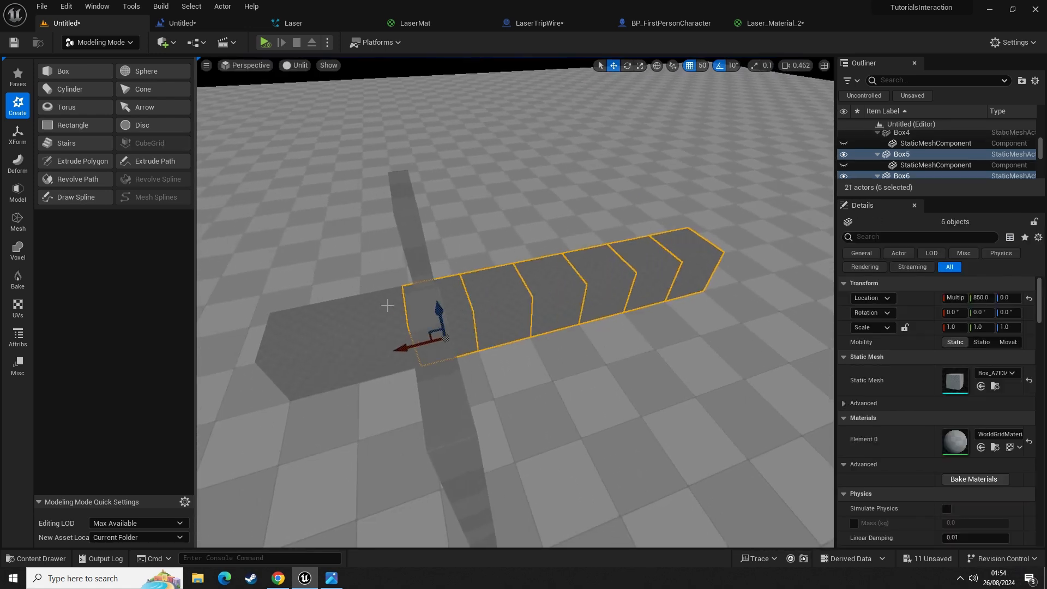
ctrl+click(365, 333)
ctrl+click(322, 343)
alt+drag(309, 337, 294, 276)
right_drag(379, 326, 403, 311)
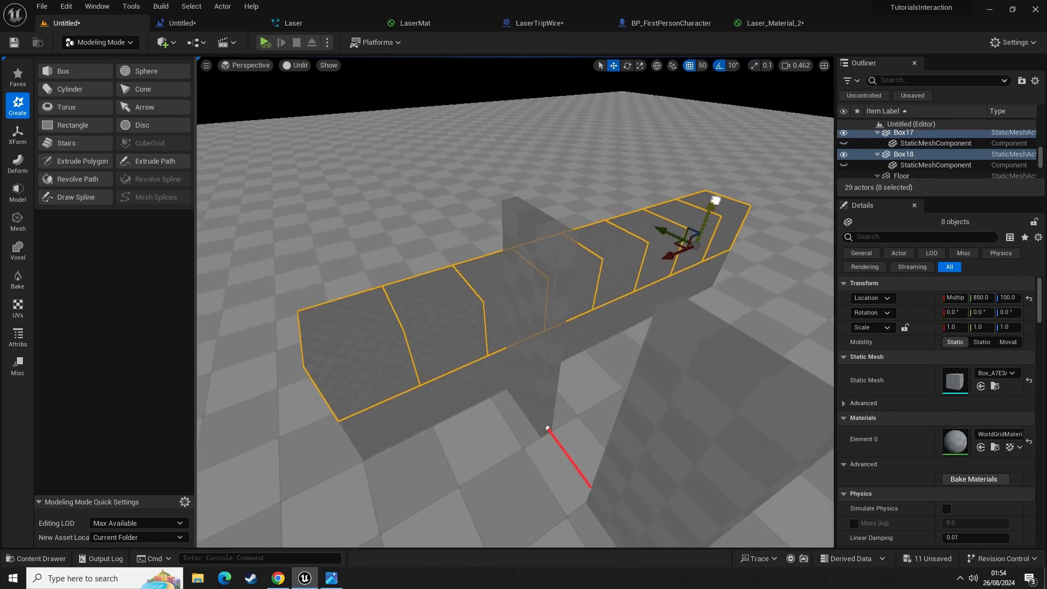
- Duplicate the selected row upward to Z 200 and again to Z 300, making the wall four boxes high
alt+drag(716, 200, 715, 163)
right_drag(715, 163, 834, 127)
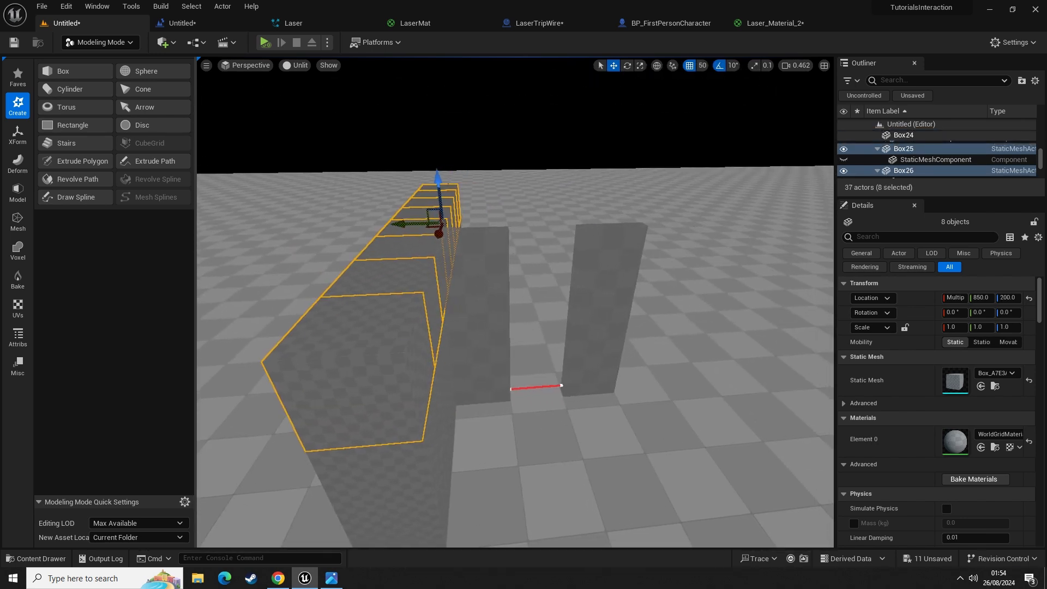
alt+drag(437, 172, 433, 131)
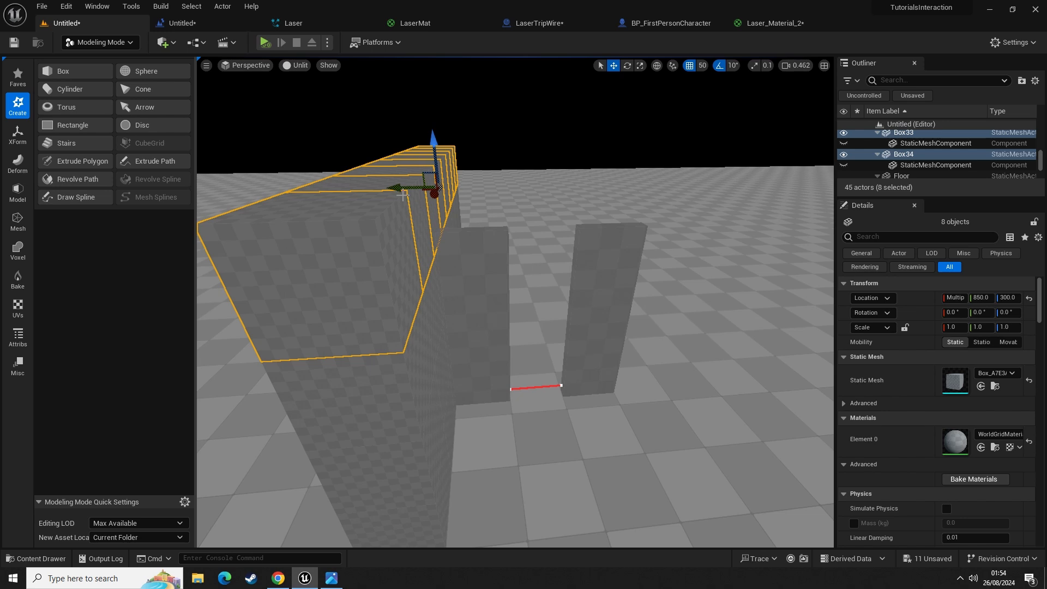
- Duplicate the top row repeatedly sideways along the Y axis to form a ceiling that reaches Y 450
alt+drag(402, 195, 482, 187)
right_drag(481, 210, 509, 214)
alt+drag(395, 183, 438, 182)
key(d)
right_drag(432, 197, 432, 200)
alt+drag(396, 187, 428, 185)
- Duplicate the outermost ceiling row downward to the floor to build the opposite wall
alt+drag(457, 131, 458, 164)
right_drag(459, 174, 376, 152)
key(d)
alt+drag(687, 248, 684, 347)
- Select the two doorway pillars beside the laser and duplicate them to the far end of the room at X -990
key(a)
right_drag(684, 347, 682, 305)
key(w)
key(d)
click(448, 277)
shift+click(525, 278)
key(s)
alt+drag(287, 297, 369, 330)
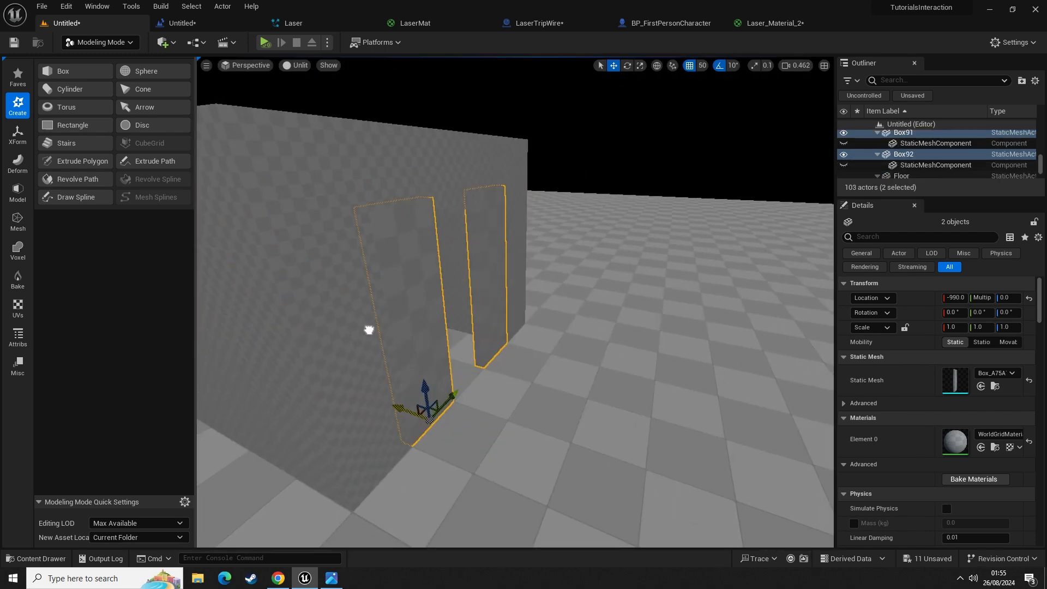
- Select the eleven boxes framing the room's open end at X -950 and duplicate them outward to X -1050
right_drag(363, 328, 366, 376)
click(361, 351)
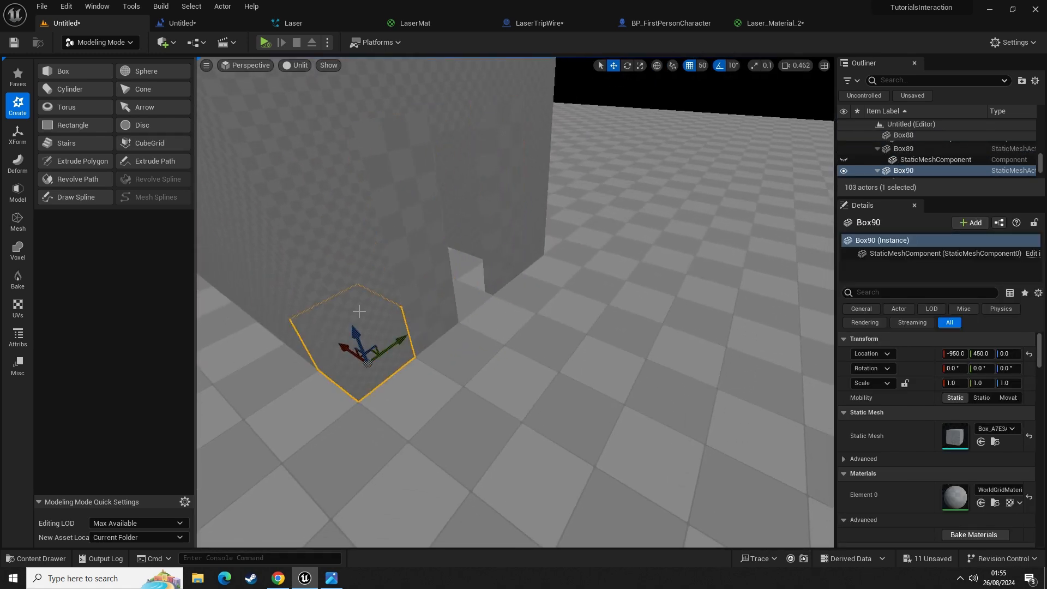
shift+click(358, 306)
right_drag(357, 306, 334, 245)
shift+click(399, 343)
shift+click(404, 273)
shift+click(459, 262)
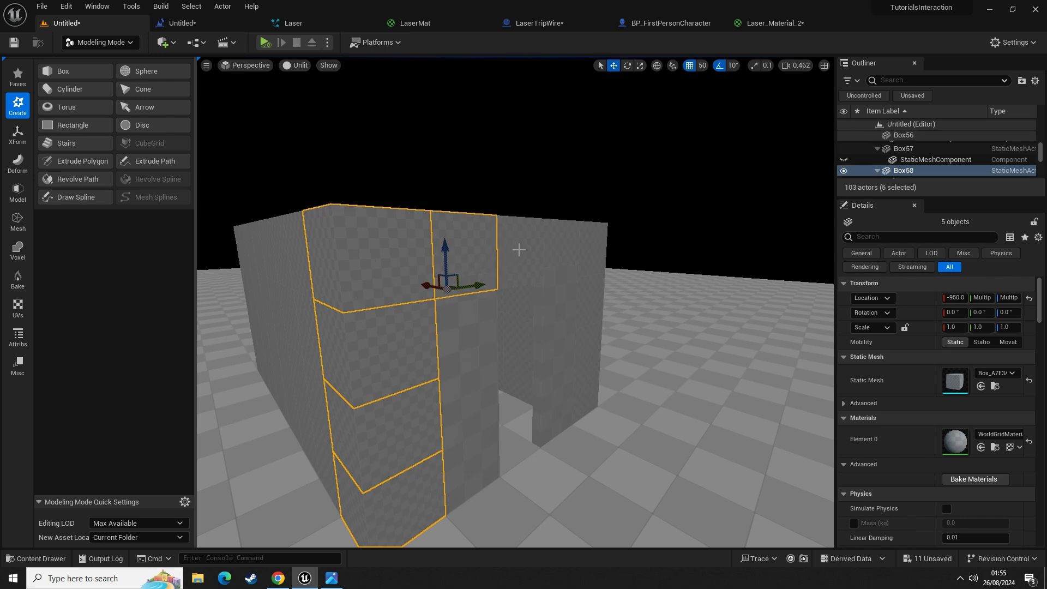
shift+click(519, 248)
shift+click(566, 249)
shift+click(591, 256)
shift+click(587, 307)
shift+click(592, 346)
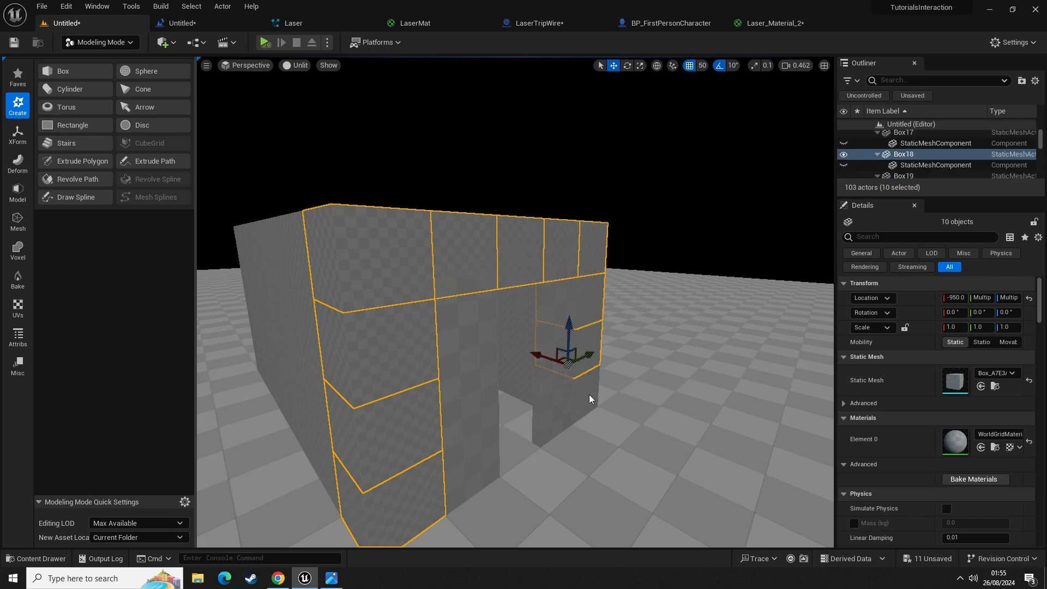
shift+click(589, 397)
right_drag(589, 398, 606, 416)
alt+drag(440, 290, 344, 270)
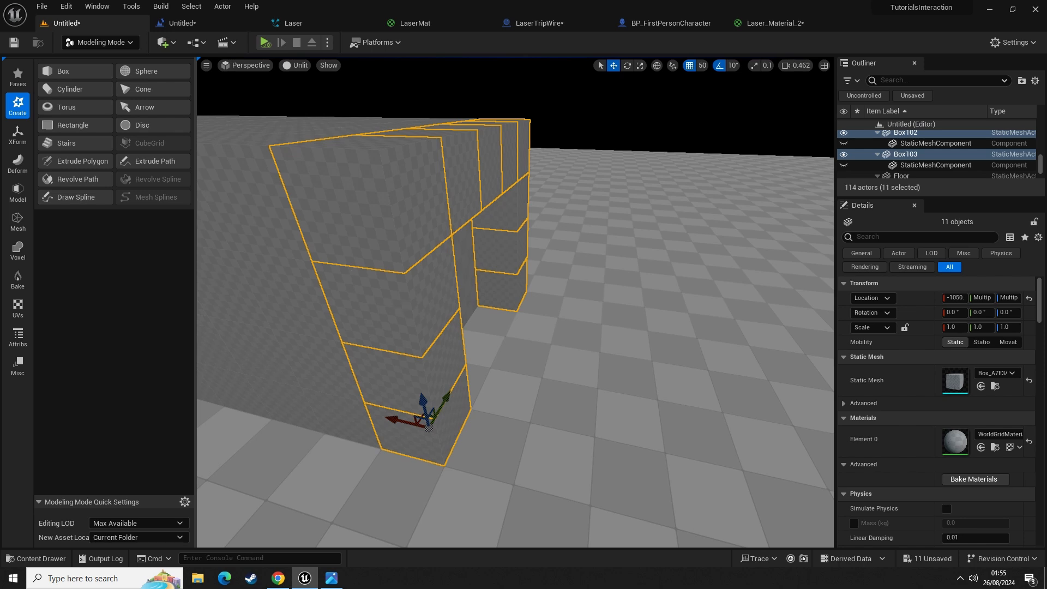
- Duplicate the eleven-box frame three more times outward along the X axis, ending at X -1350
right_drag(344, 270, 202, 273)
mouse_move(484, 280)
alt+mouse_down()
mouse_move(436, 292)
mouse_move(537, 293)
mouse_move(483, 295)
alt+mouse_up()
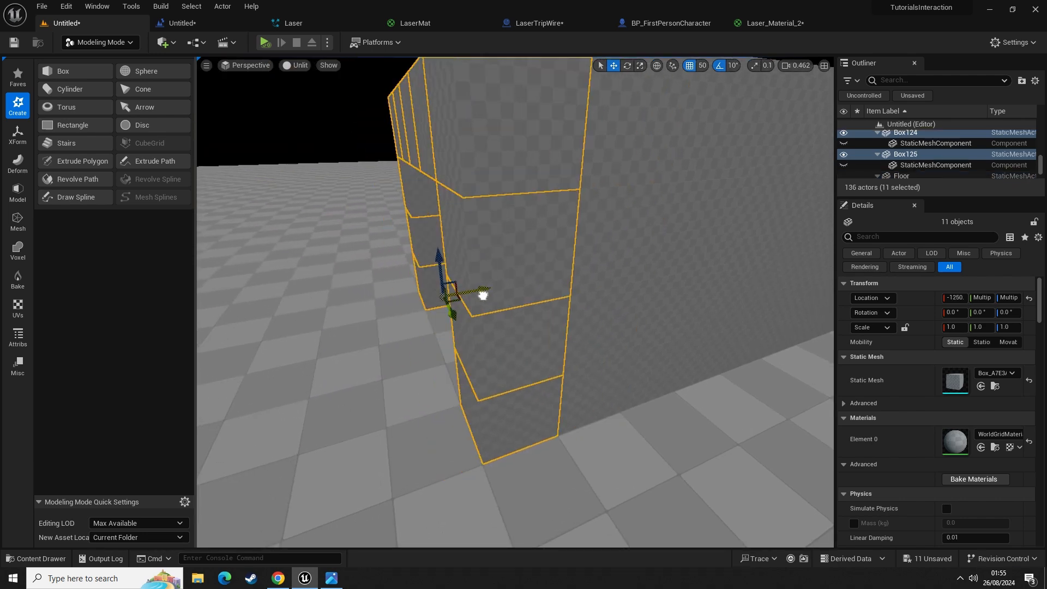
mouse_move(484, 295)
right_down()
mouse_move(513, 297)
mouse_move(499, 300)
right_up()
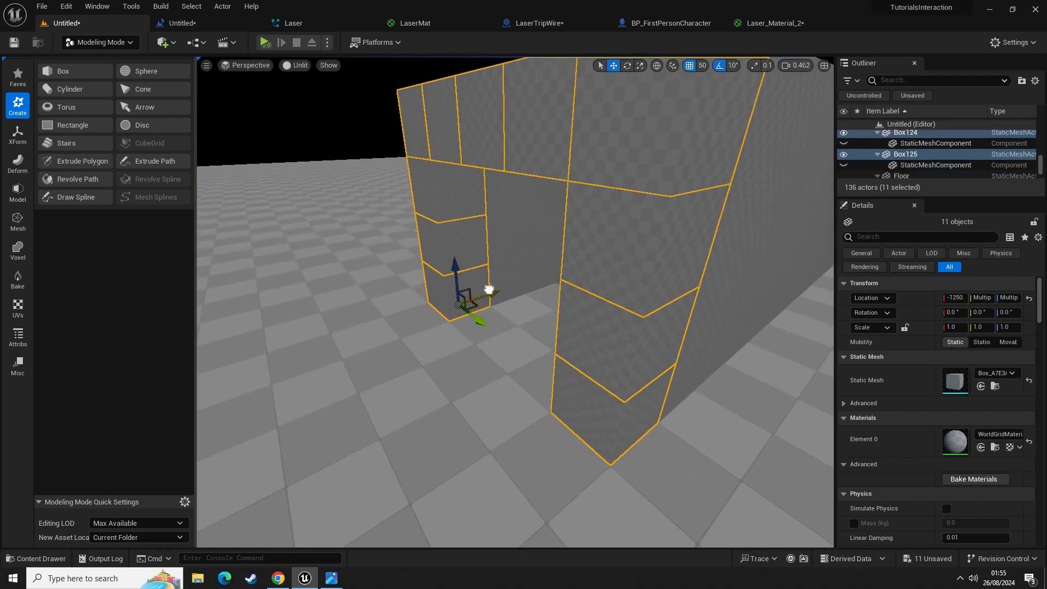
alt+drag(490, 290, 458, 301)
- Examine the extended corridor from inside, looking through the second doorway toward the laser tripwire
right_drag(448, 350, 290, 327)
mouse_move(515, 302)
right_down()
mouse_move(524, 329)
mouse_move(548, 273)
mouse_move(512, 308)
right_up()
key(w)
right_drag(654, 390, 654, 397)
key(w)
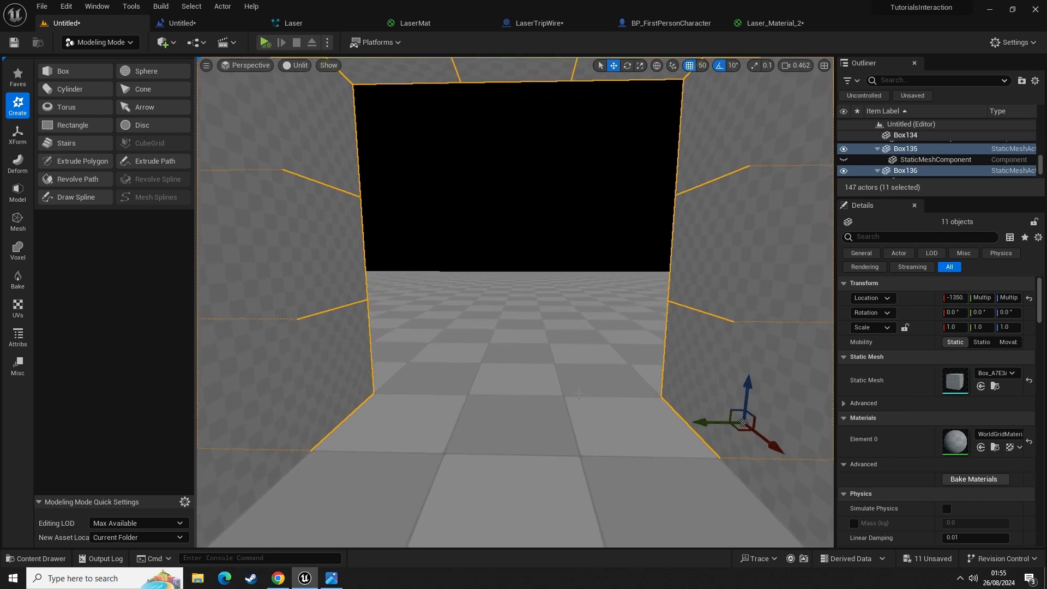
right_drag(583, 432, 259, 453)
click(403, 349)
right_drag(457, 352, 431, 174)
right_drag(511, 293, 477, 351)
key(s)
mouse_move(534, 316)
right_down()
mouse_move(557, 303)
mouse_move(534, 316)
right_up()
key(g)
- Switch the viewport back to Lit and leave game view inside the corridor
click(294, 65)
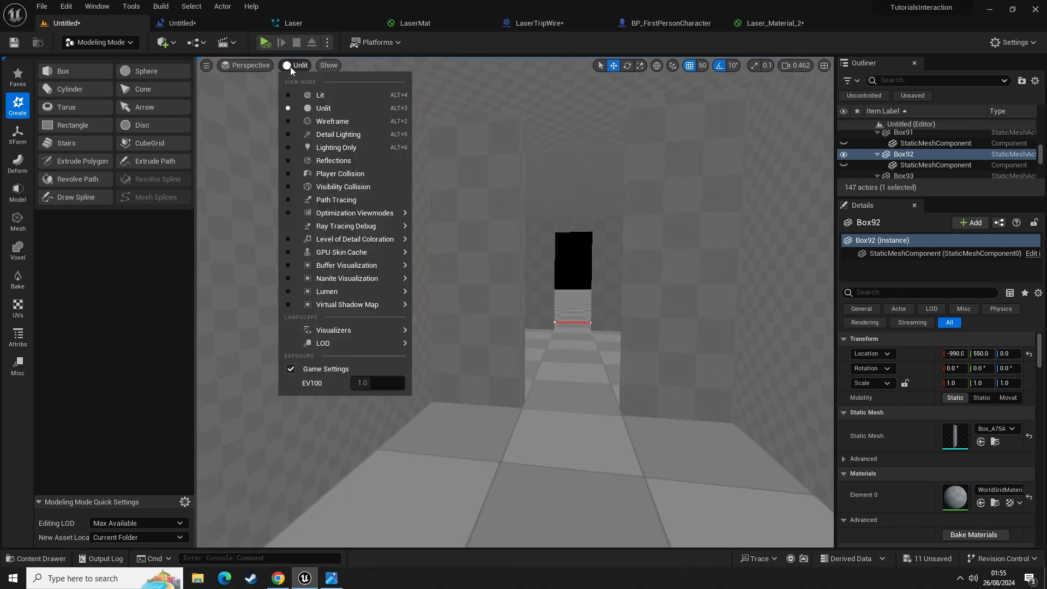
click(313, 94)
mouse_move(549, 238)
right_down()
mouse_move(562, 230)
mouse_move(544, 234)
right_up()
key(w)
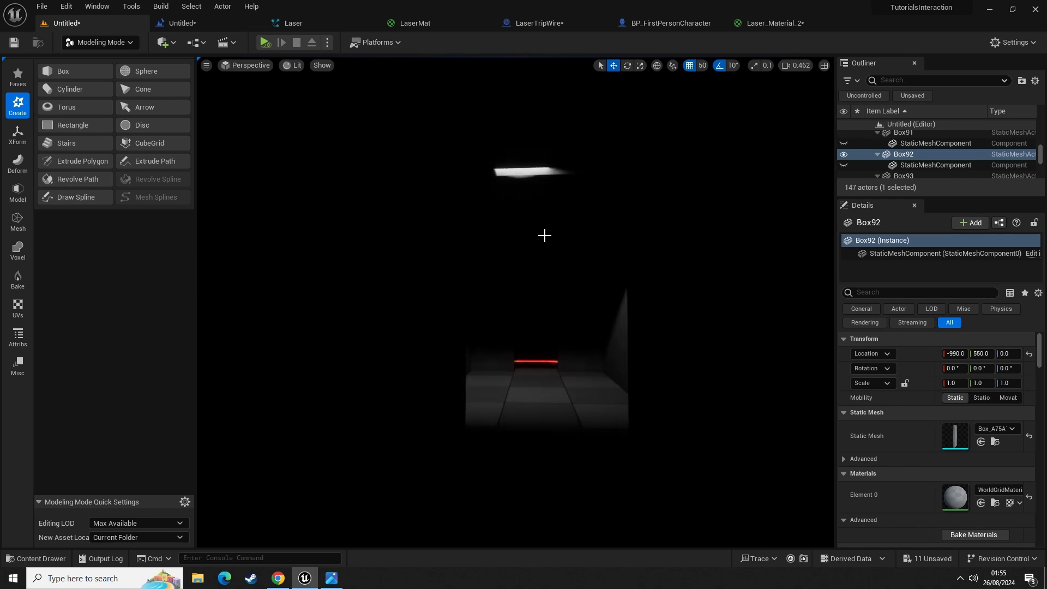
key(g)
- Lower the RectLight below the ceiling to about Z 264 and rotate it to -90° so it points straight down
click(530, 174)
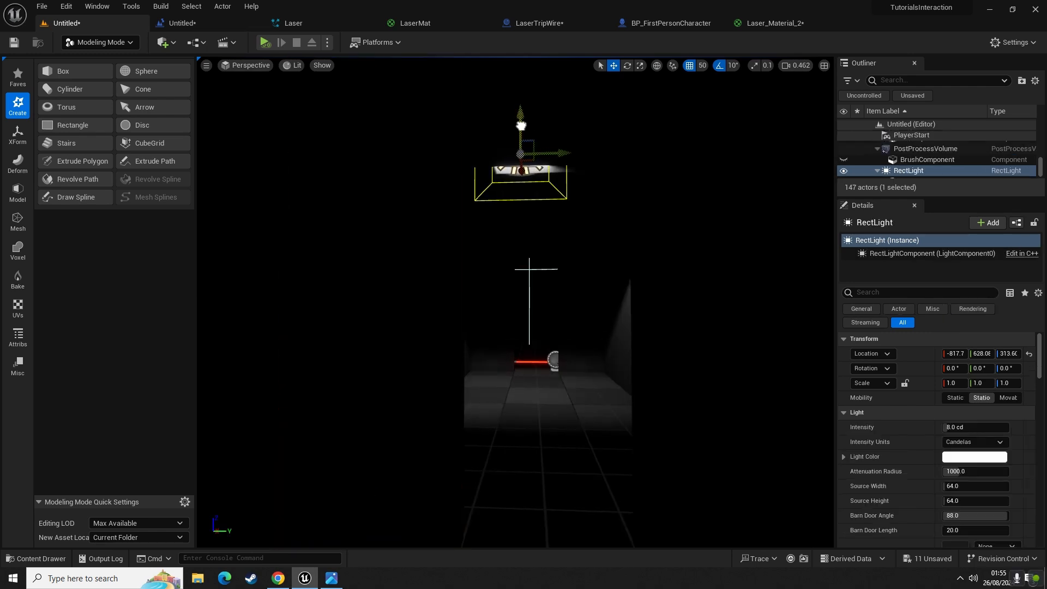
drag(521, 126, 522, 163)
key(e)
drag(521, 214, 521, 275)
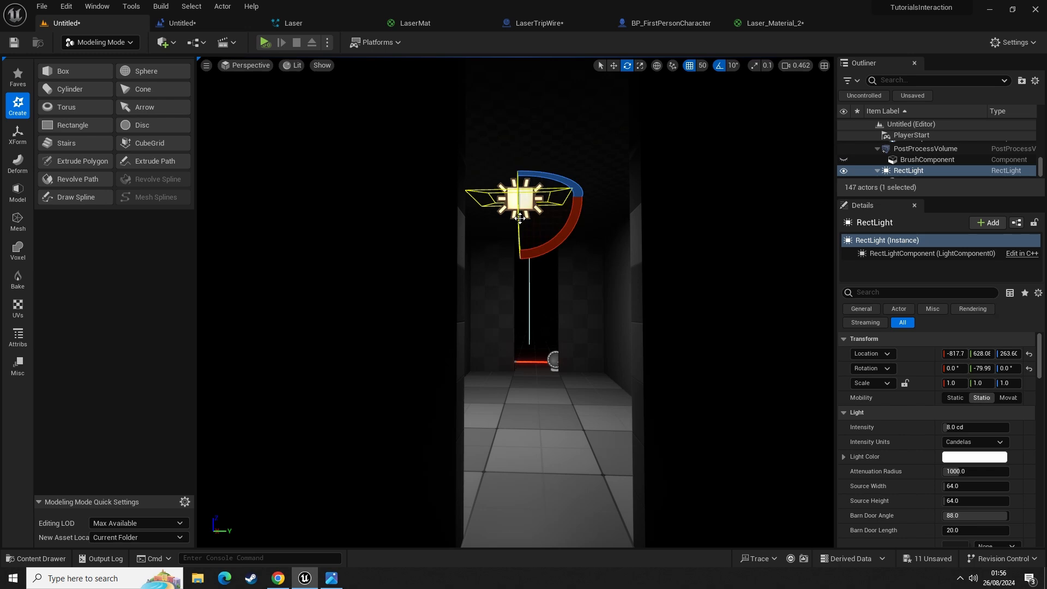
drag(521, 219, 525, 229)
- Raise the RectLight to about Z 293 and centre it across the room at about Y 655 without grid snapping
key(w)
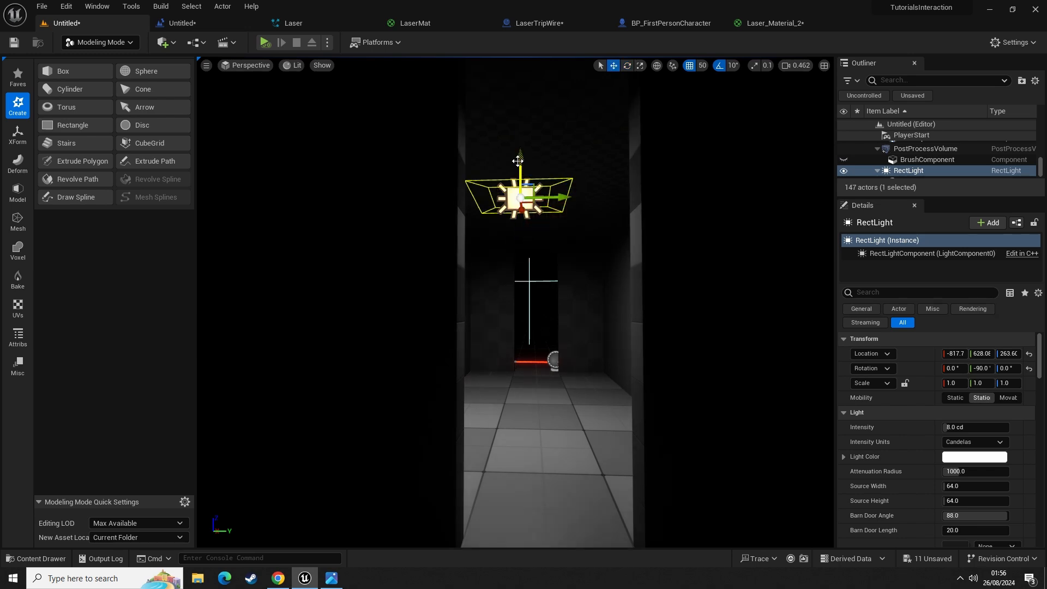
drag(517, 160, 522, 129)
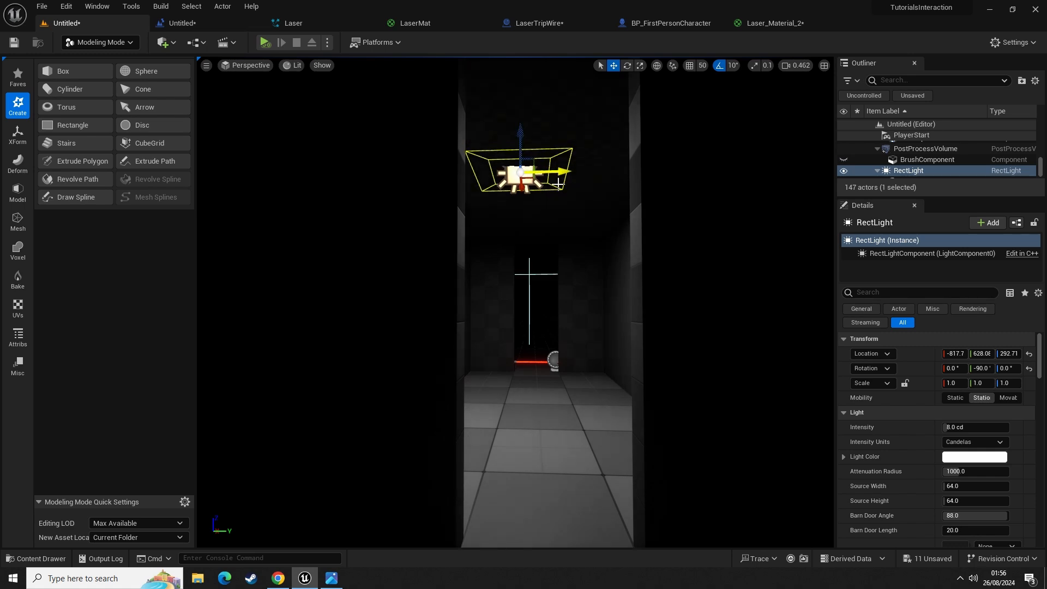
drag(559, 183, 557, 217)
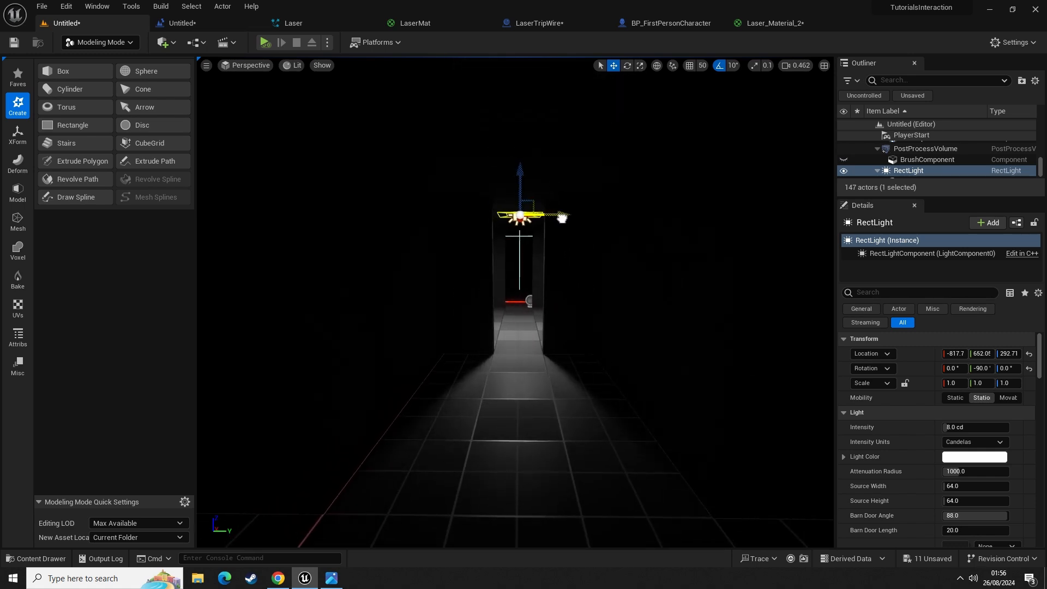
- Examine how the RectLight illuminates the room and doorway from inside the corridor
key(w)
mouse_move(540, 320)
right_down()
mouse_move(606, 365)
mouse_move(551, 328)
mouse_move(540, 366)
mouse_move(542, 325)
right_up()
key(s)
key(w)
key(d)
key(a)
key(w)
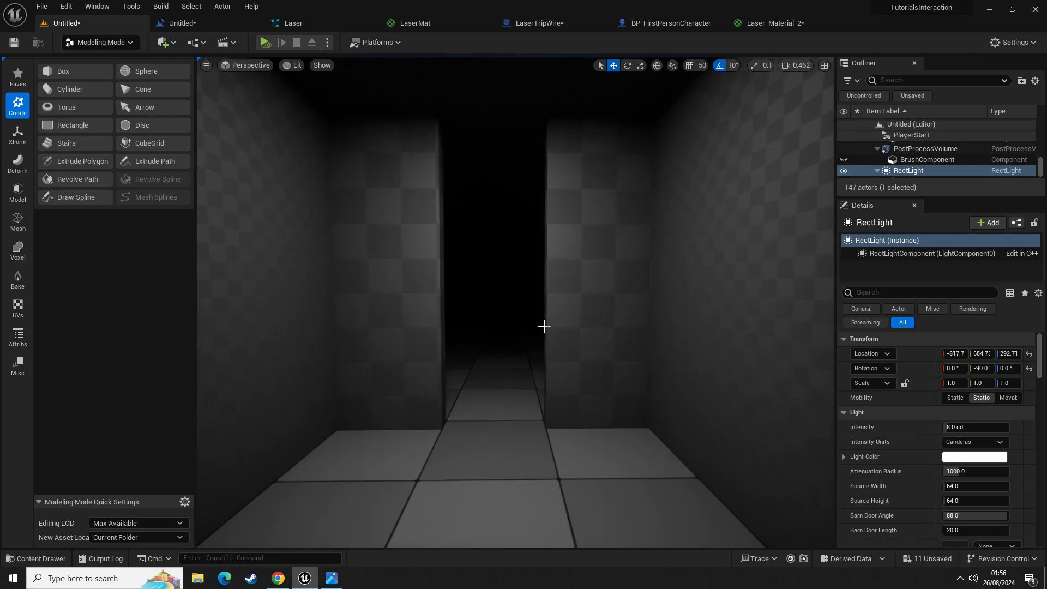
key(w)
right_drag(529, 140, 529, 140)
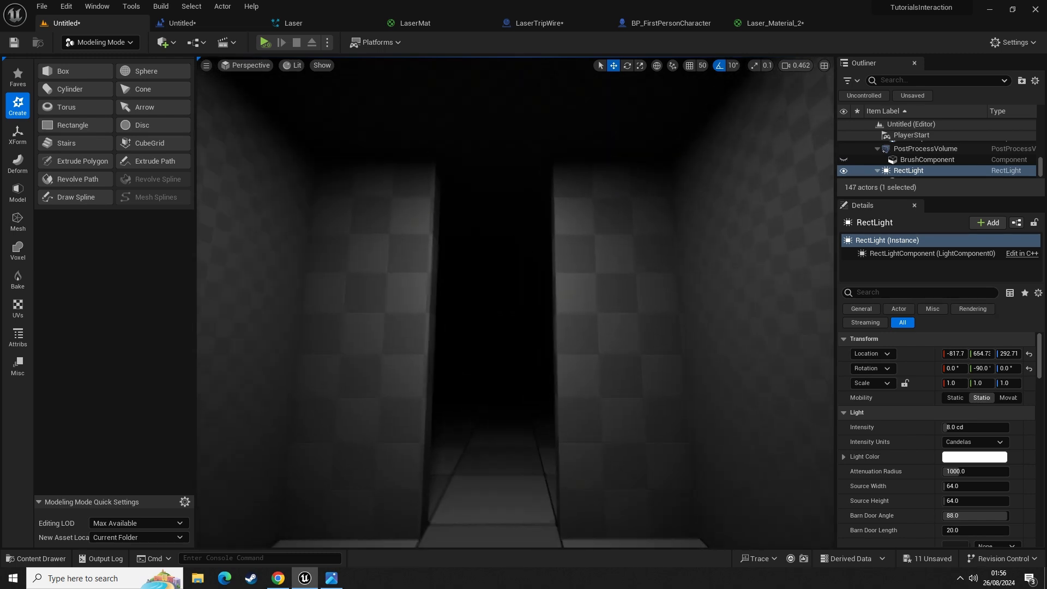
click(487, 167)
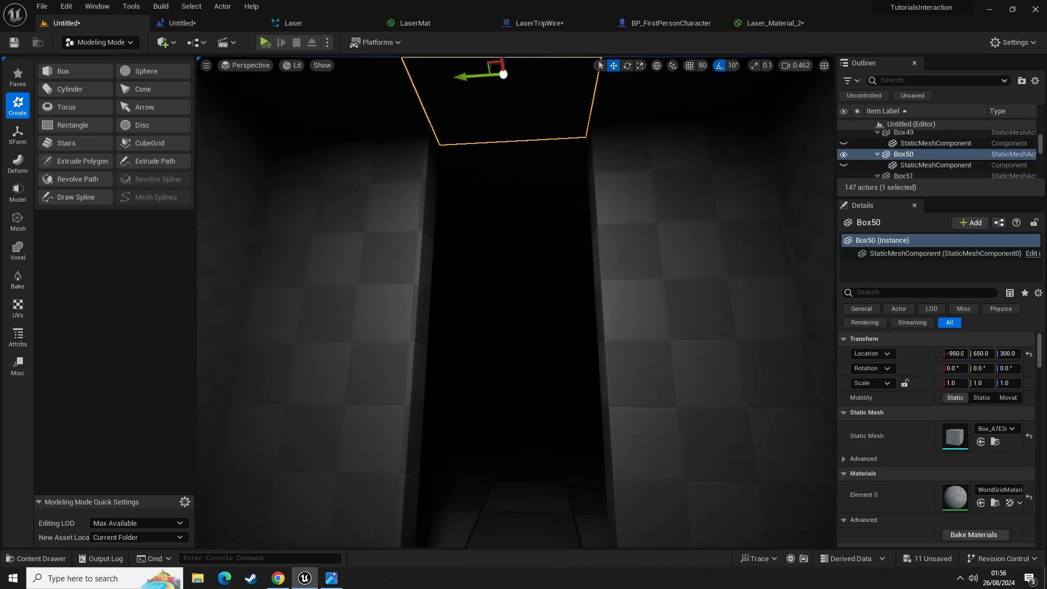
ctrl+click(513, 201)
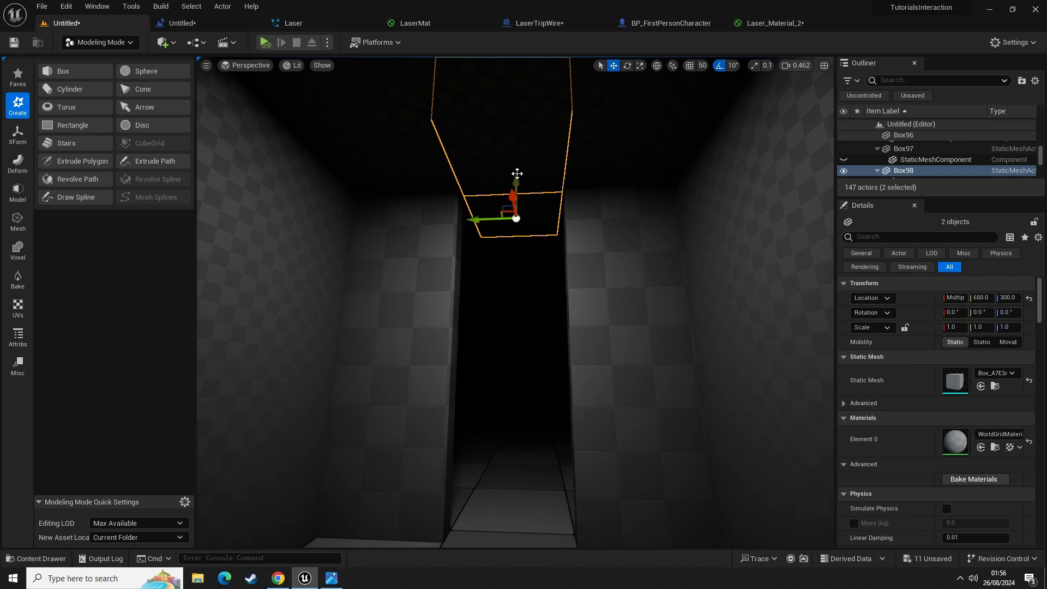
alt+drag(520, 180, 518, 189)
key(ctrl+z)
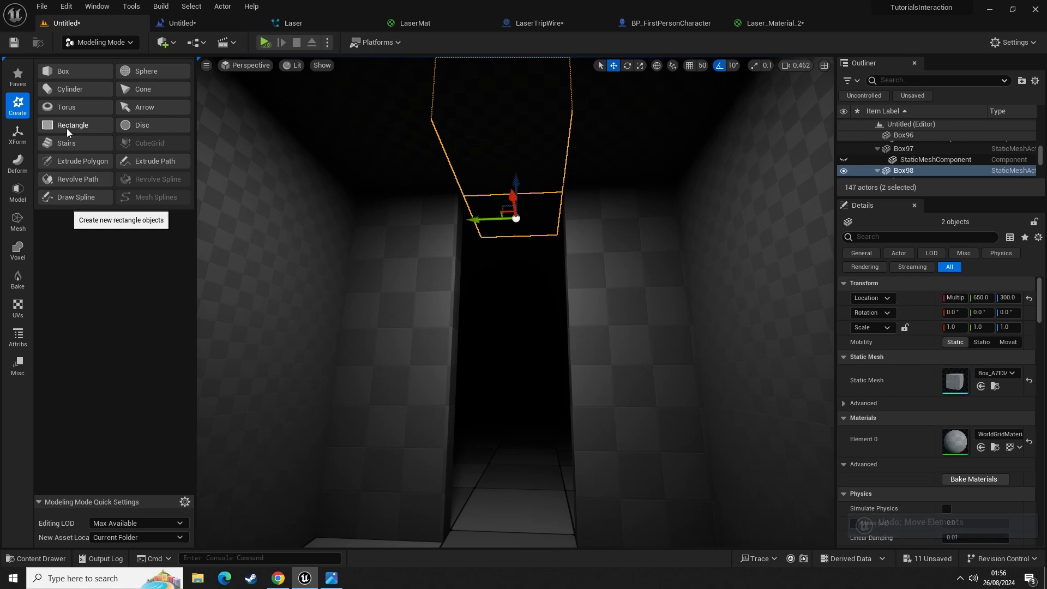
- Place a new box on the floor in the room's far doorway at X -1000, Y 650, Z 0 with grid snapping on
click(61, 73)
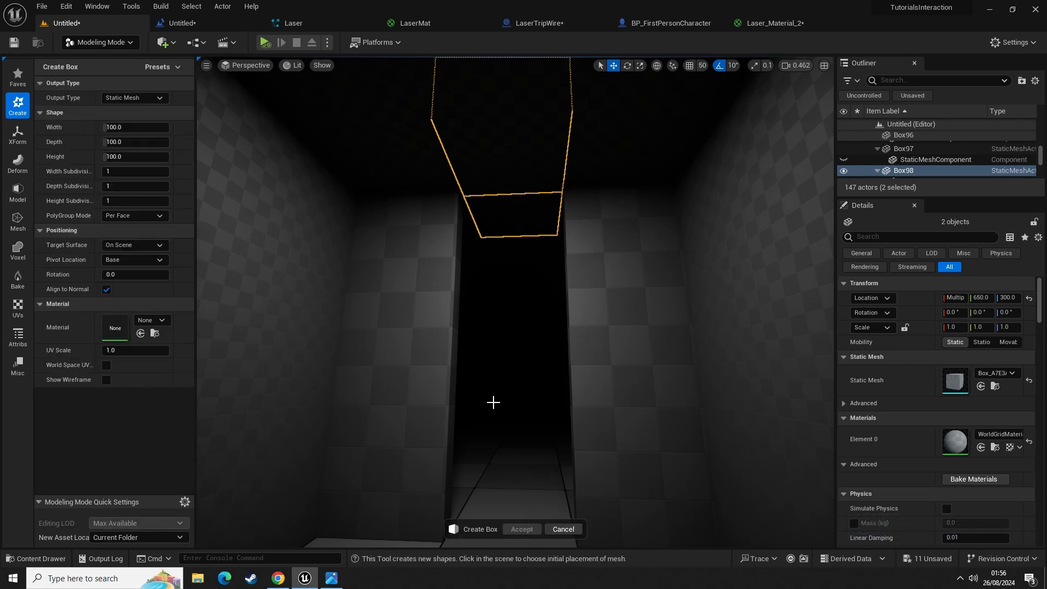
right_drag(494, 403, 500, 457)
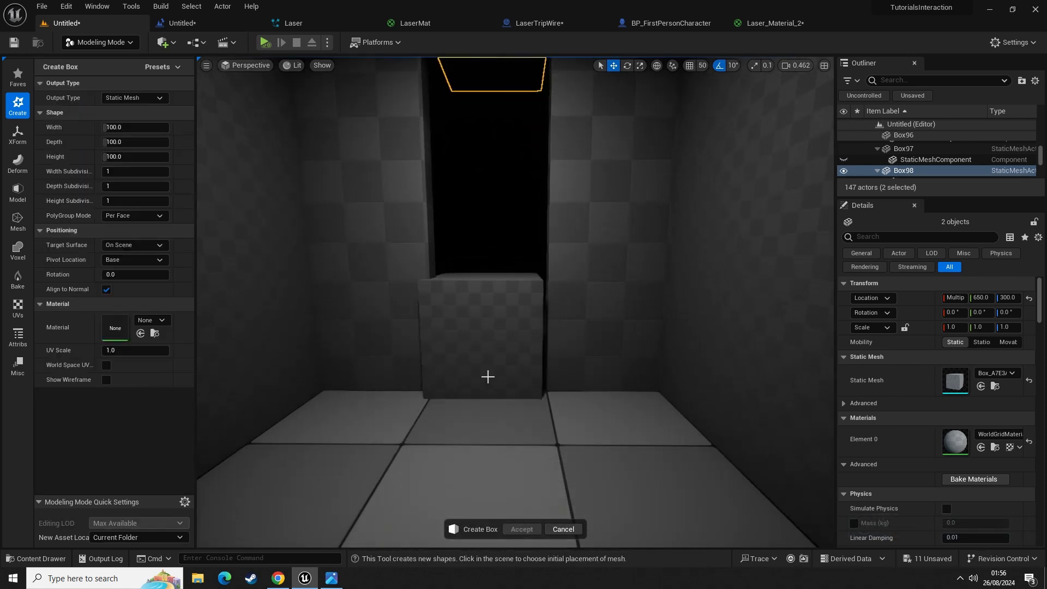
click(690, 65)
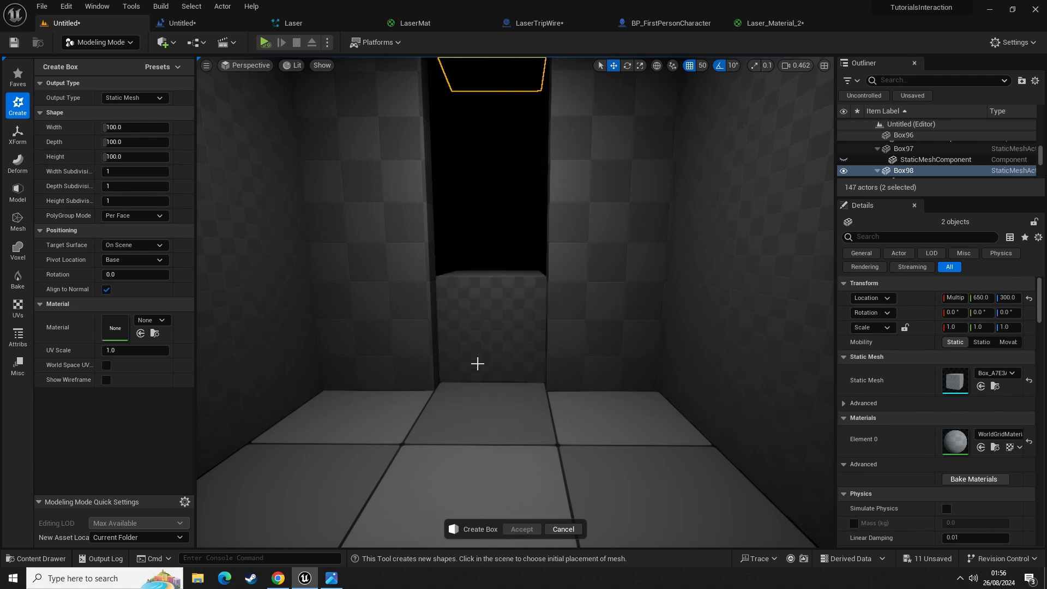
click(499, 378)
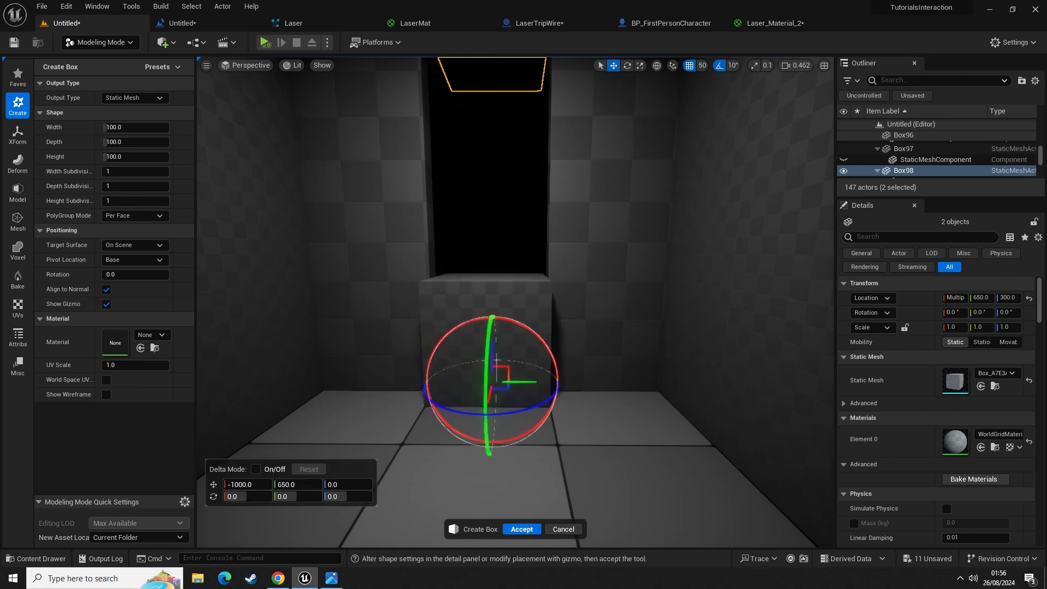
key(w)
right_drag(497, 360, 456, 418)
key(s)
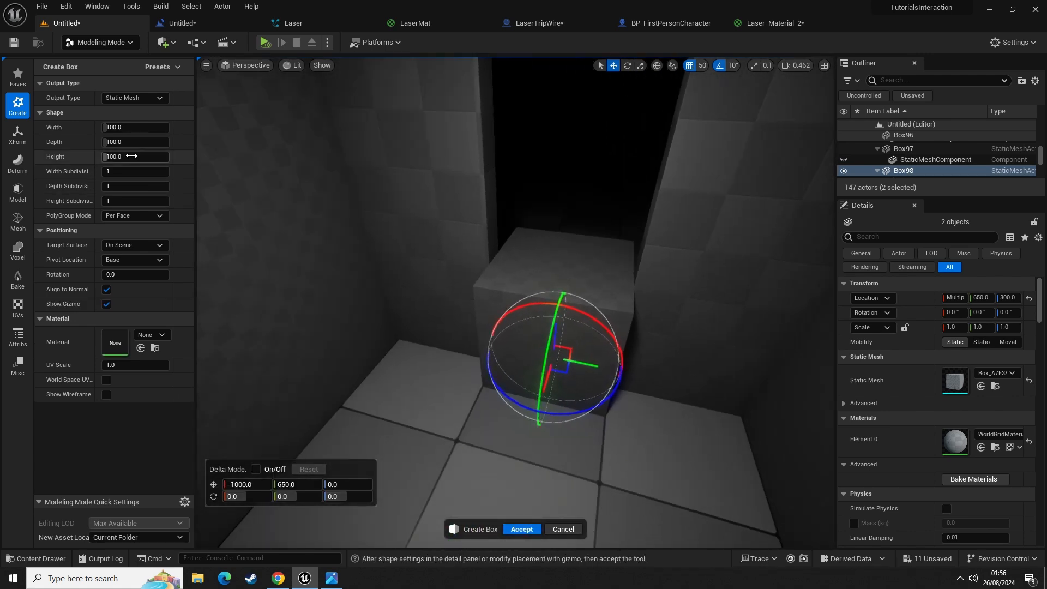
- Set the box's depth to about 20 and height to about 292, turn grid snapping off and create the door panel
drag(131, 142, 103, 142)
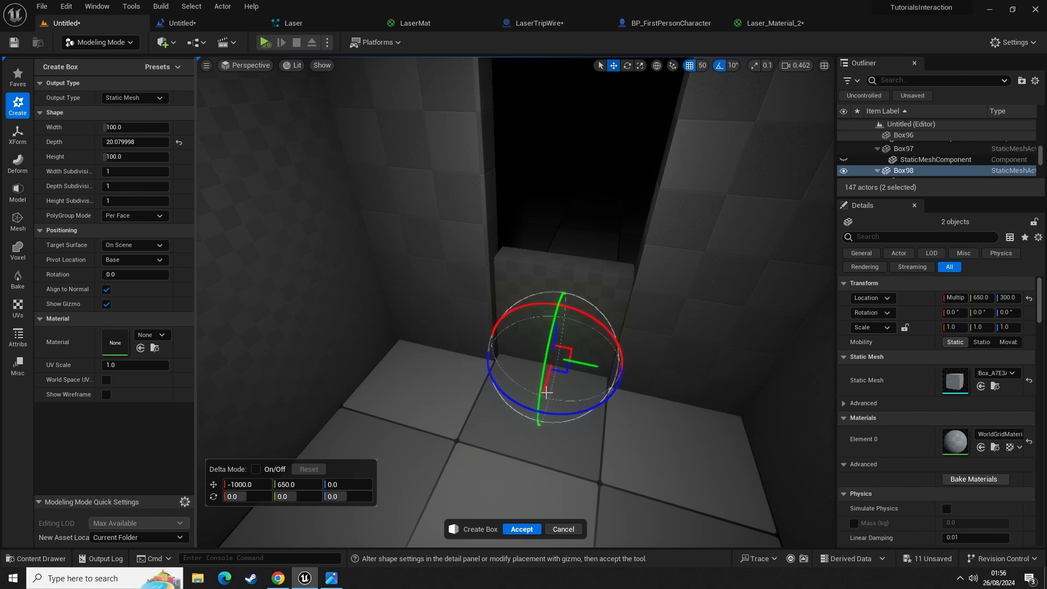
right_drag(547, 383, 344, 390)
key(d)
key(d)
right_drag(557, 401, 532, 469)
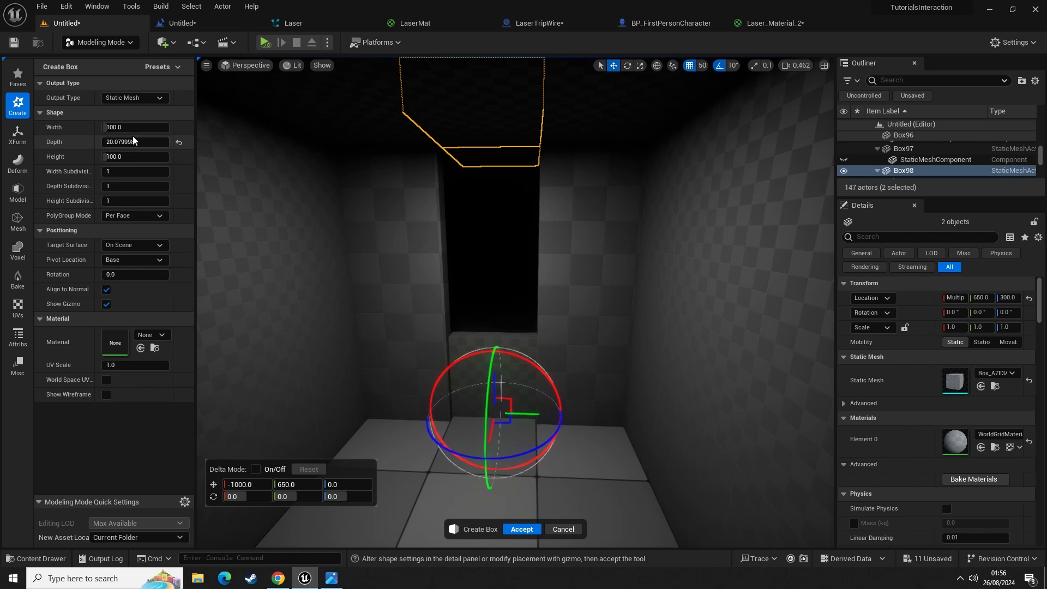
drag(132, 161, 167, 162)
click(690, 66)
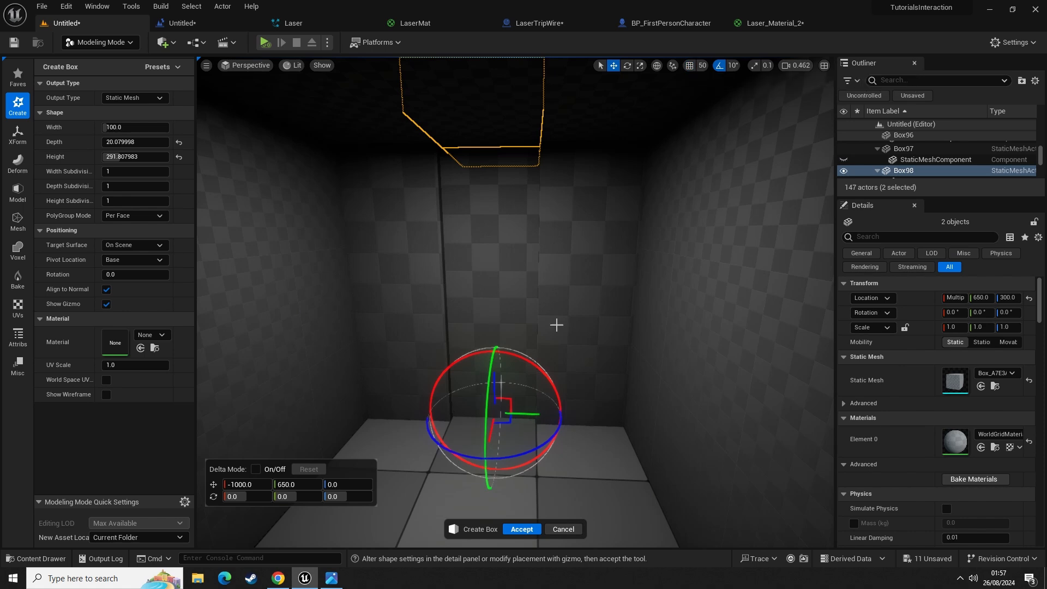
click(523, 529)
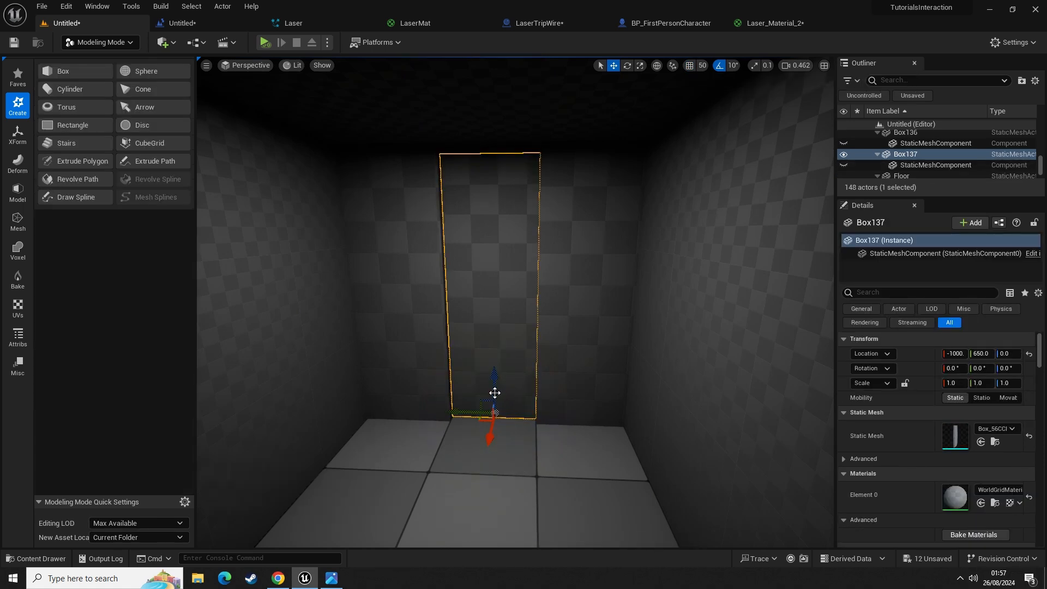
- Widen the door panel to a Y scale of about 1.11 and raise it above the doorway to about Z 281
drag(460, 408, 451, 410)
key(r)
key(w)
right_drag(495, 407, 526, 339)
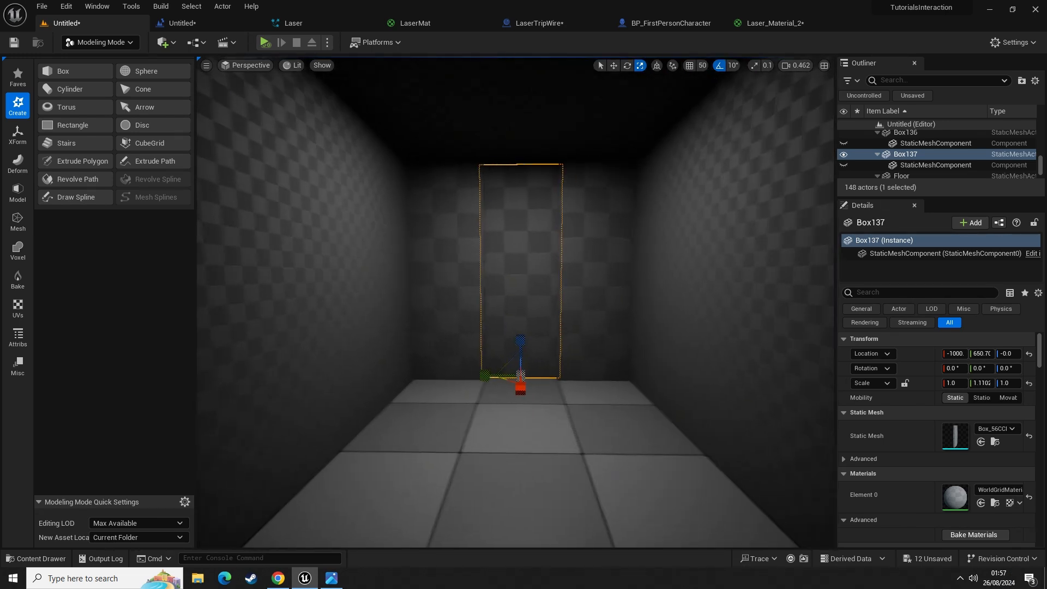
key(w)
drag(526, 339, 525, 131)
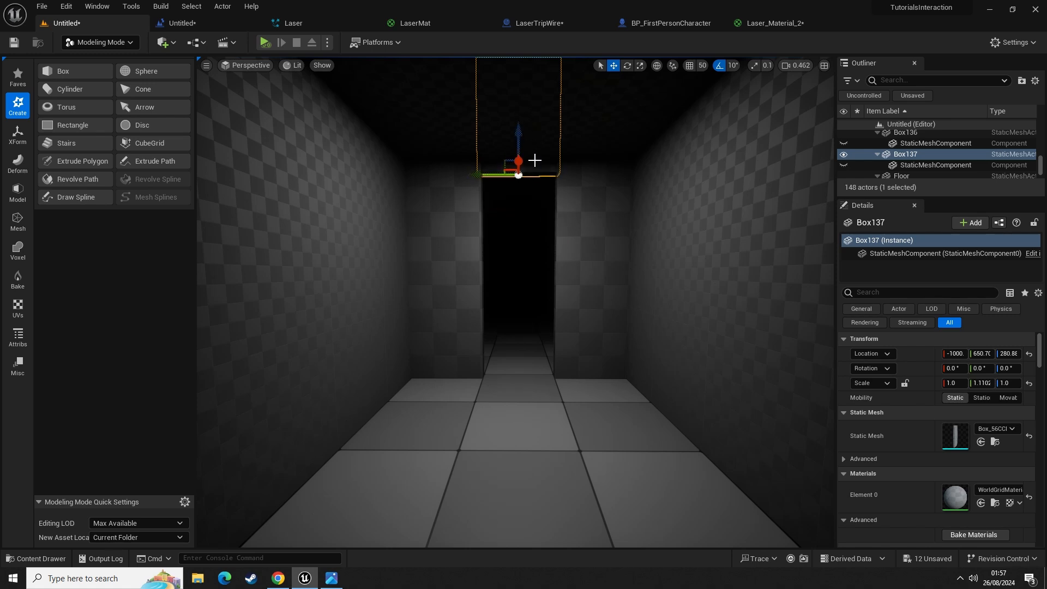
- Fine-tune the raised door panel's position across the doorway to about Y 651
mouse_move(539, 212)
right_down()
mouse_move(543, 237)
mouse_move(547, 192)
mouse_move(532, 192)
right_up()
key(g)
key(g)
drag(479, 223, 478, 224)
key(w)
right_drag(466, 216, 469, 134)
drag(460, 200, 462, 204)
right_drag(463, 204, 573, 203)
- Thin the door panel to an X scale of about 0.608 and shift it to about X -990, Z 280.8
key(r)
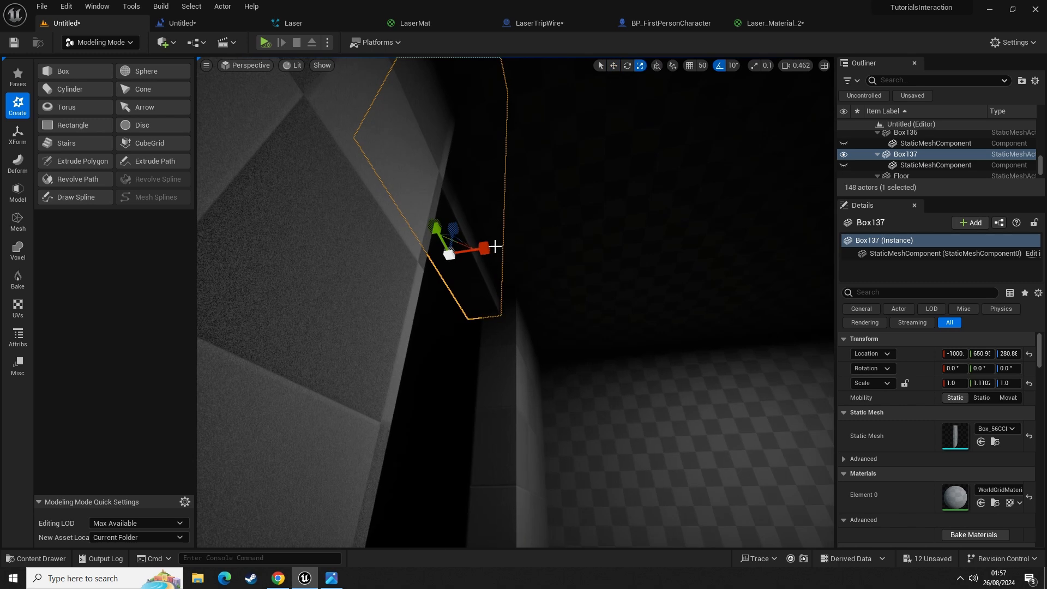
mouse_move(488, 247)
mouse_down()
mouse_move(467, 251)
mouse_move(502, 252)
mouse_up()
key(w)
right_drag(502, 252, 523, 203)
mouse_move(505, 223)
mouse_down()
mouse_move(502, 446)
mouse_move(524, 210)
mouse_move(521, 226)
mouse_up()
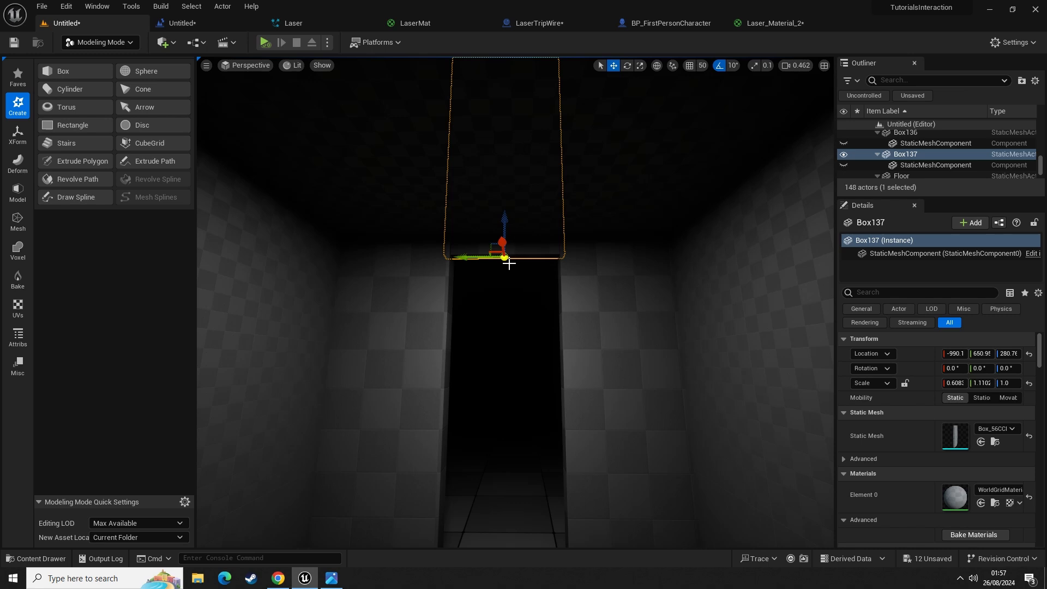
- Examine the laser, lit room and raised door from farther back in the dark corridor
key(s)
mouse_move(509, 263)
right_down()
mouse_move(510, 295)
mouse_move(513, 248)
mouse_move(514, 275)
right_up()
key(g)
key(s)
key(w)
right_drag(516, 344, 517, 345)
key(w)
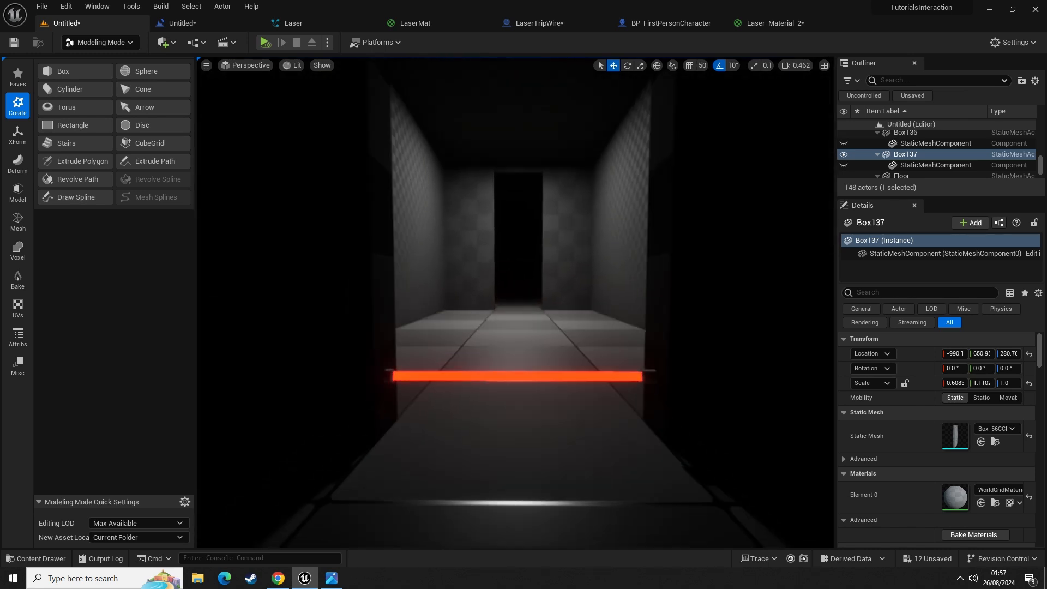
key(s)
right_drag(533, 191, 530, 191)
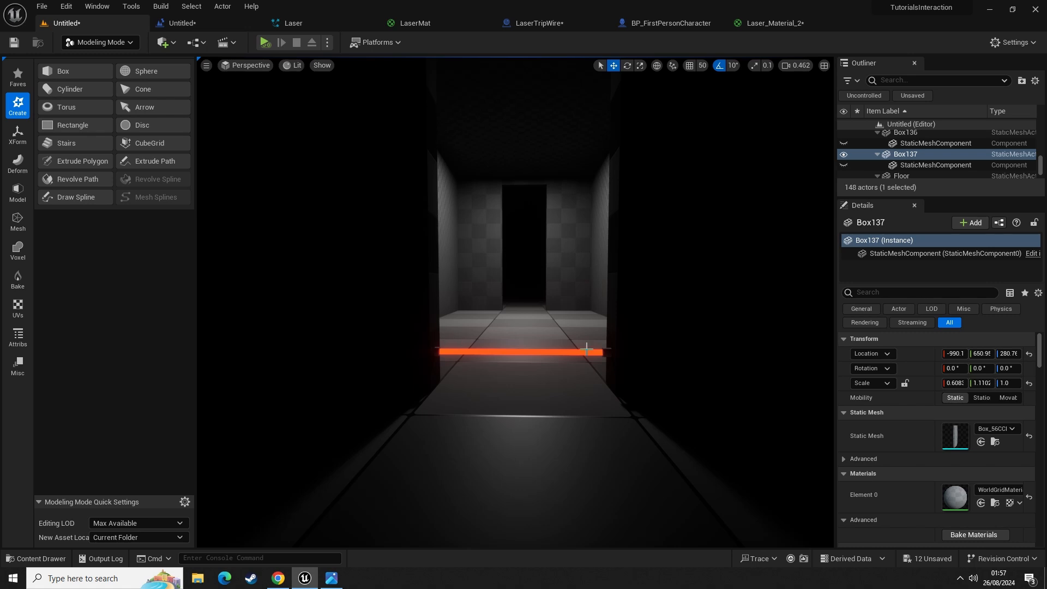
mouse_move(510, 375)
right_down()
mouse_move(516, 384)
mouse_move(523, 357)
mouse_move(514, 394)
right_up()
key(s)
right_click(514, 394)
- Dismiss the level save, then play-test the level by walking through the laser and the lit room past the far doorway
click(557, 377)
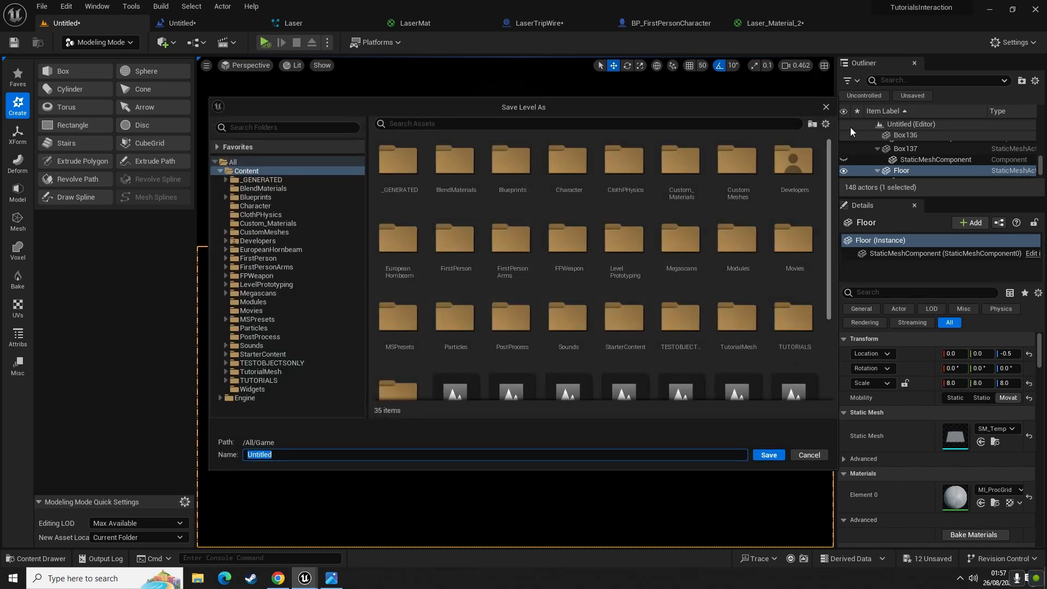
click(825, 109)
key(w)
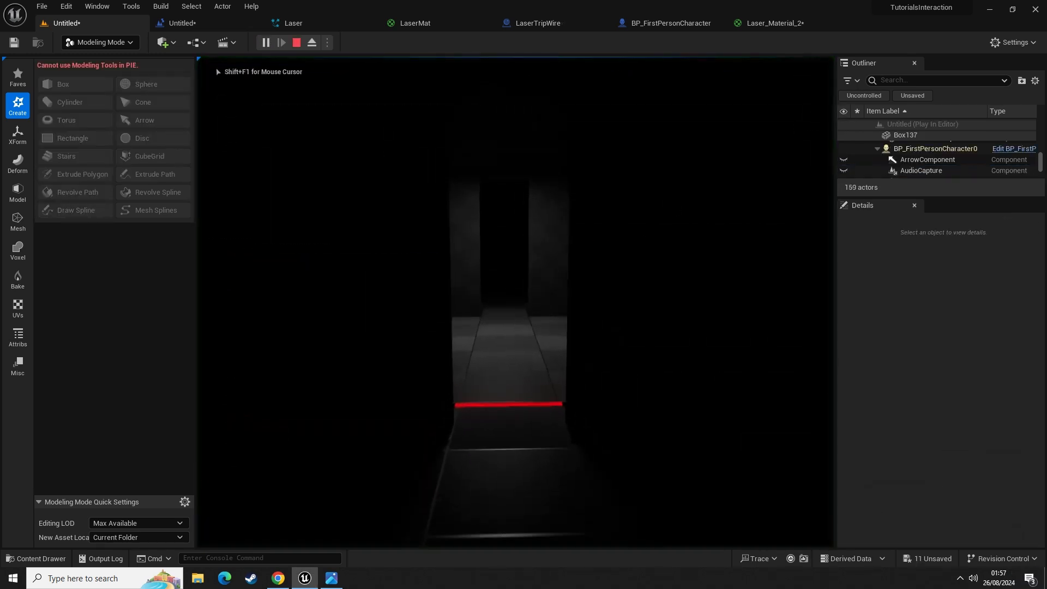
key(w)
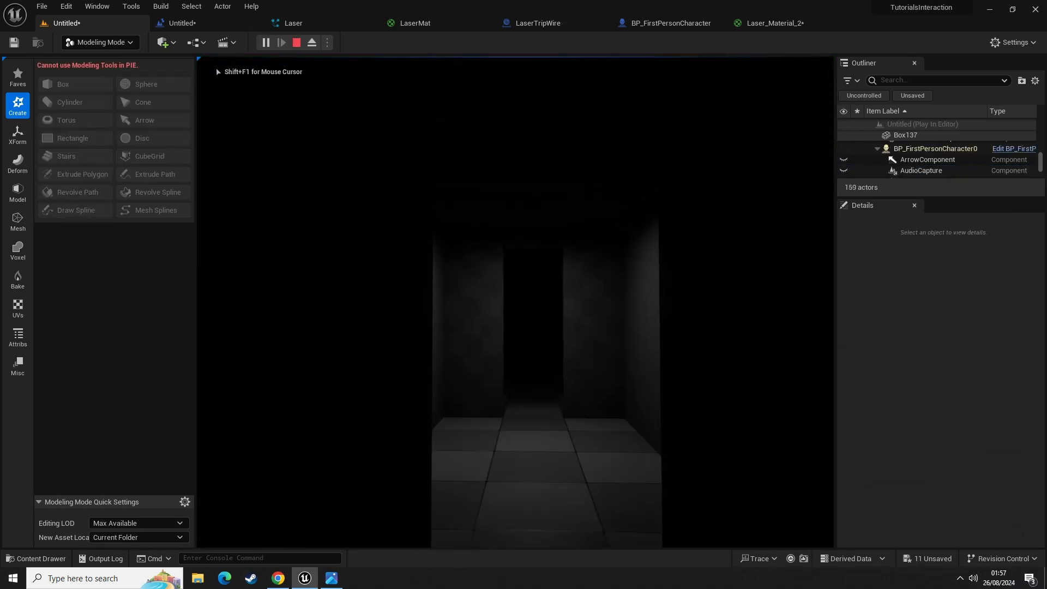
key(w)
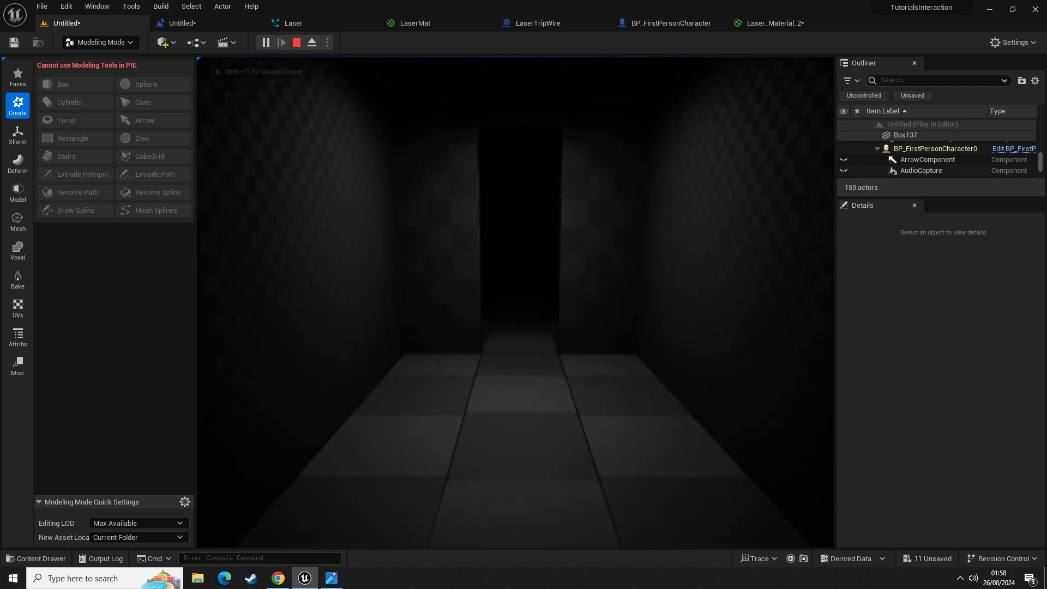
key(w)
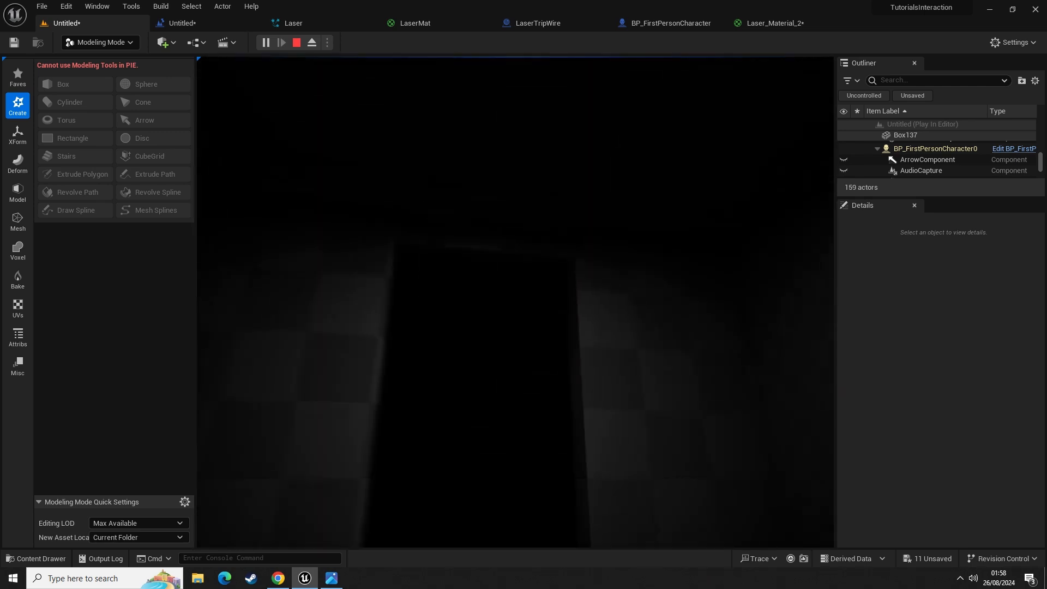
key(w)
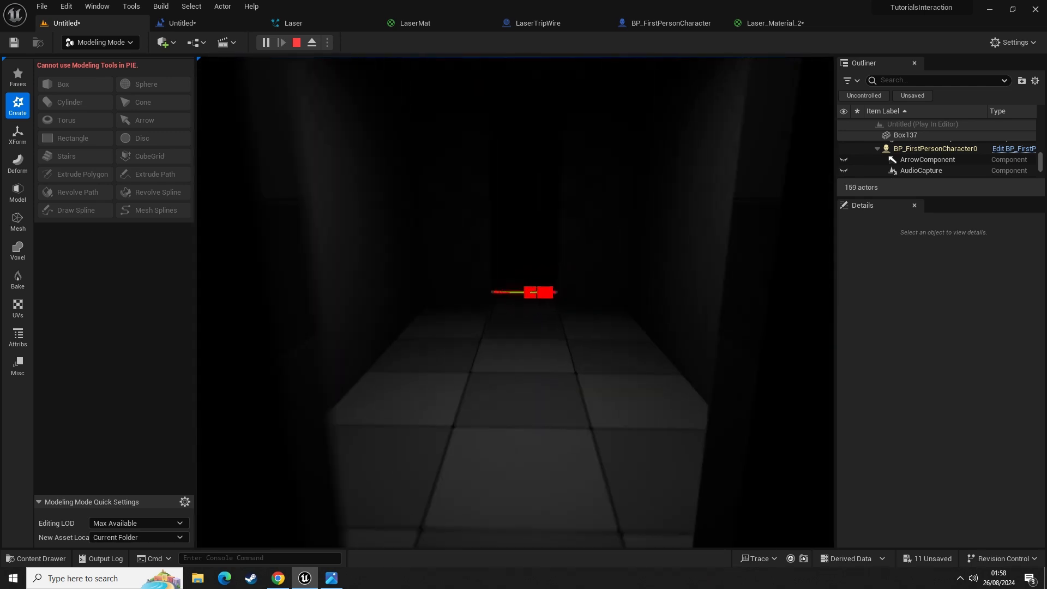
key(Escape)
- Select the raised door panel and add a level sequence saved as LockdownDoorSystemAnim in the Content folder
right_drag(791, 275, 873, 295)
right_drag(507, 253, 316, 237)
key(w)
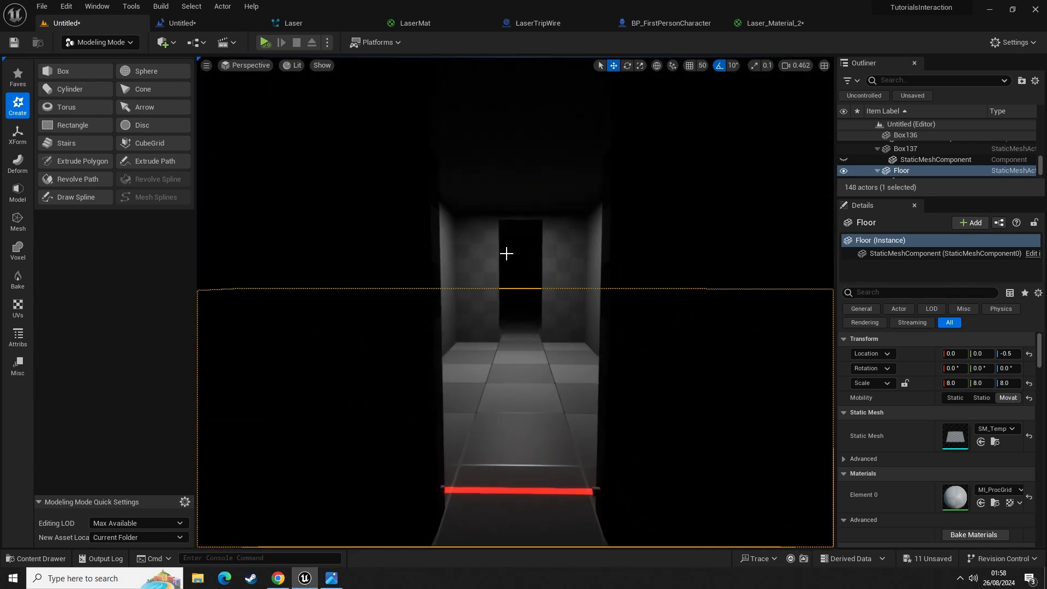
click(521, 221)
scroll(577, 234, up, 4)
scroll(543, 240, up, 3)
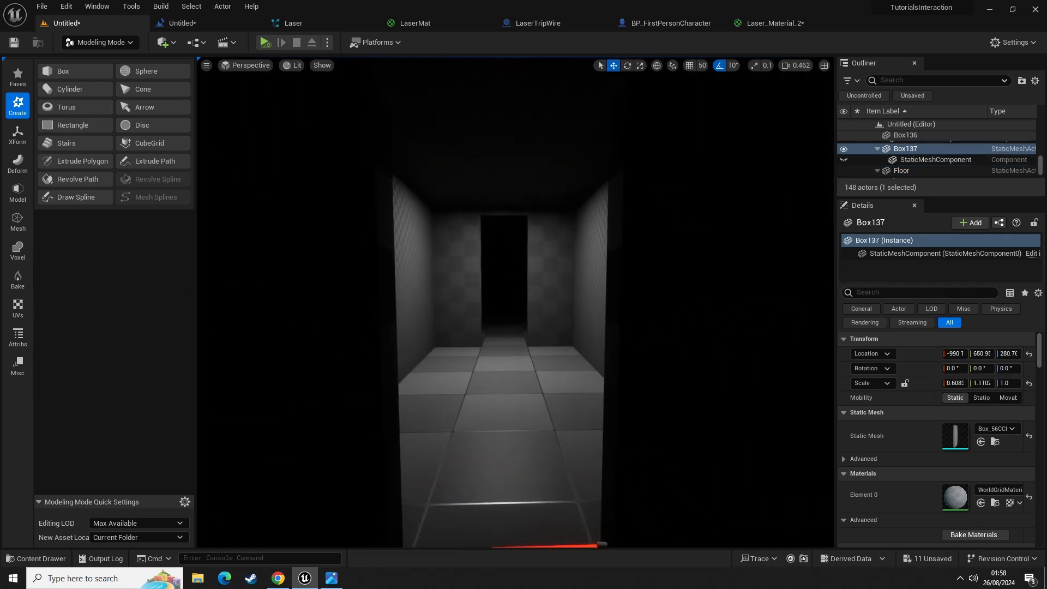
click(507, 210)
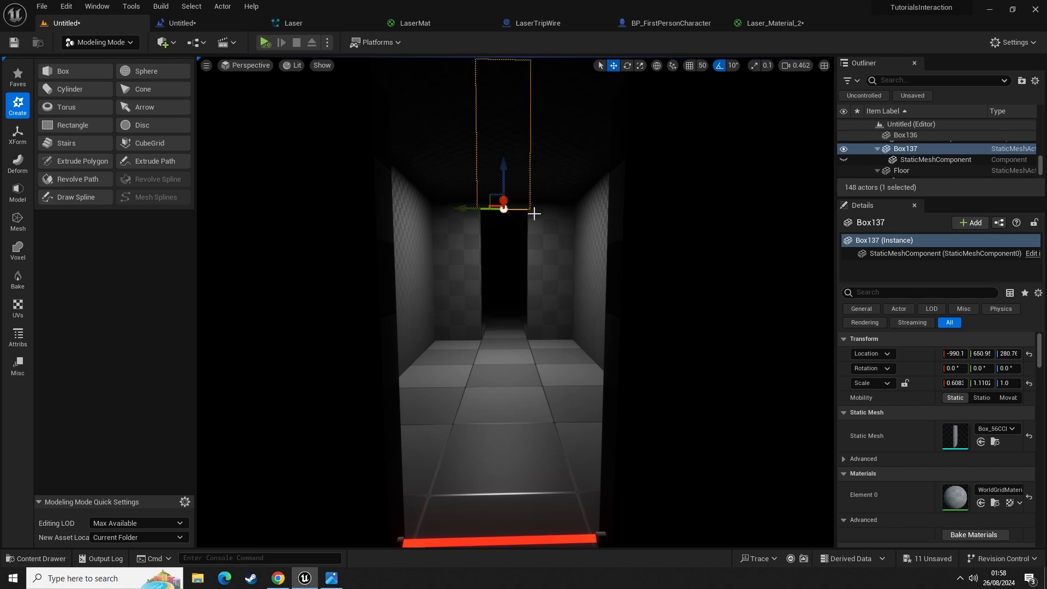
click(234, 43)
click(263, 70)
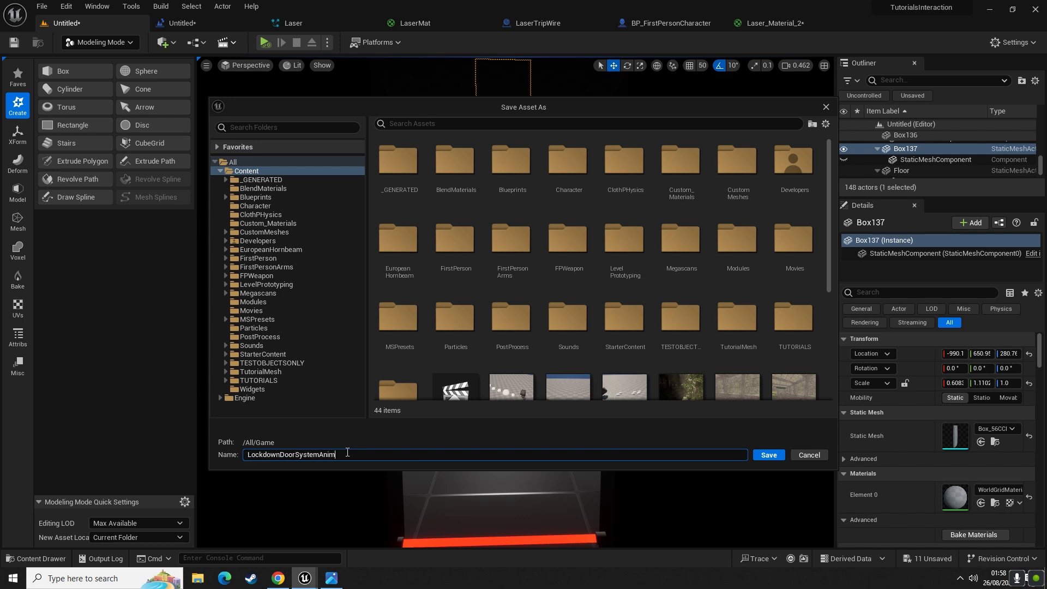
click(768, 454)
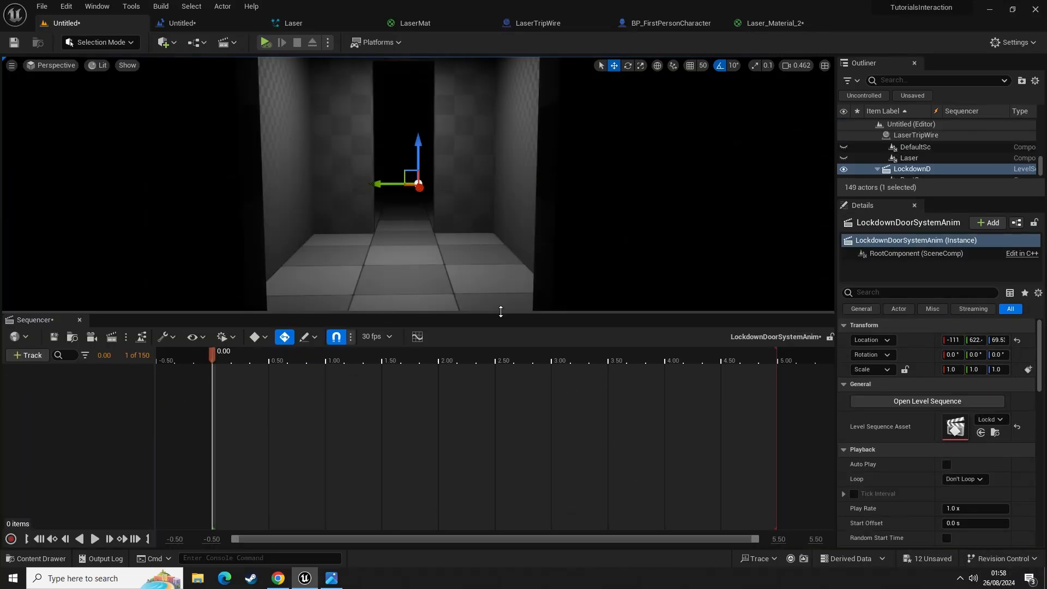
- Enlarge the sequence editor and add the raised door panel above the doorway to the sequence as an actor track
drag(500, 312, 424, 291)
right_drag(466, 159, 434, 101)
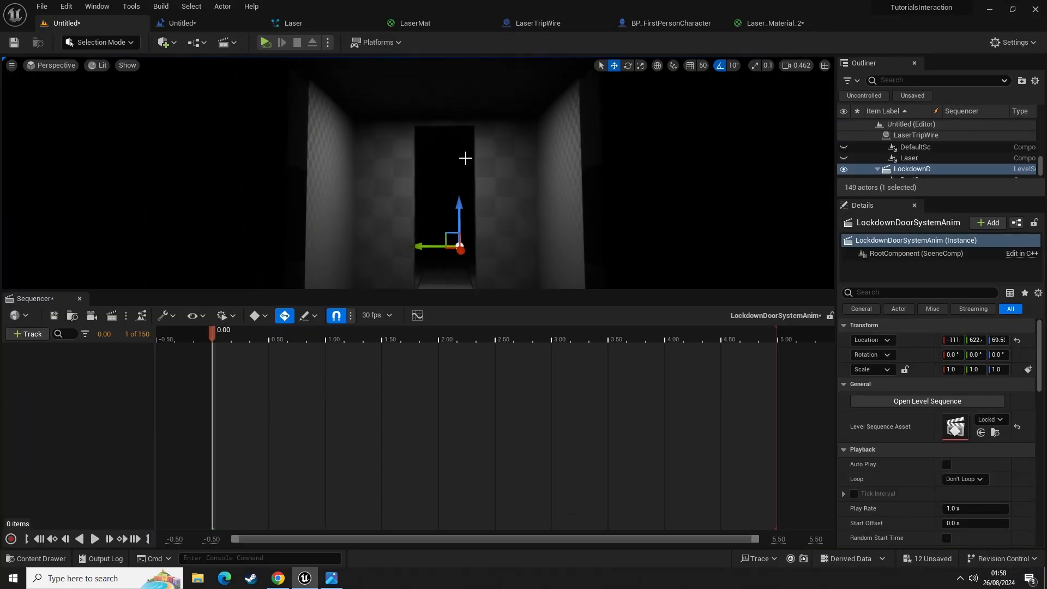
click(443, 125)
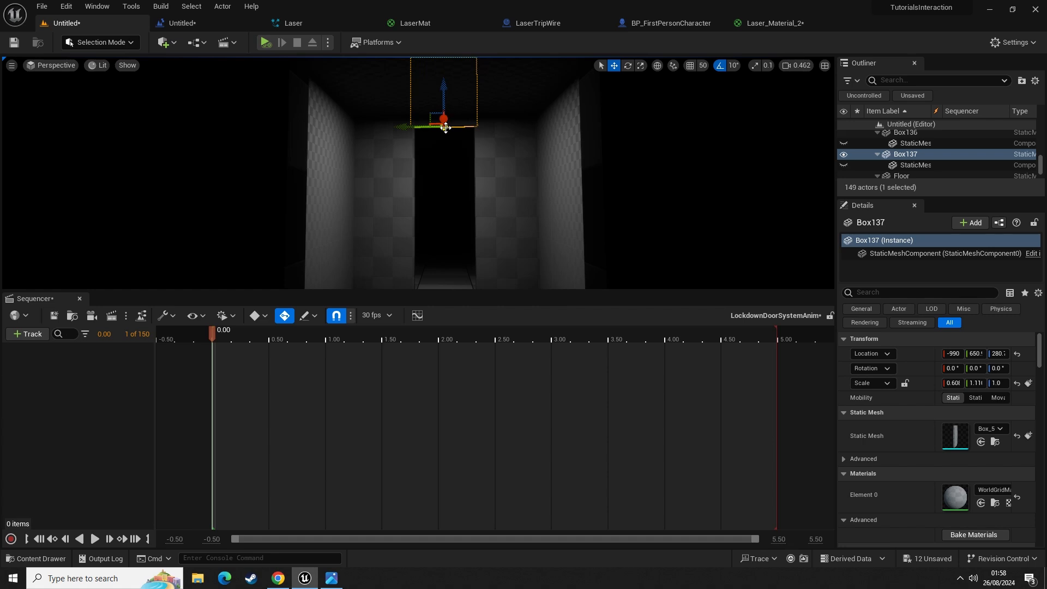
click(19, 335)
mouse_move(60, 353)
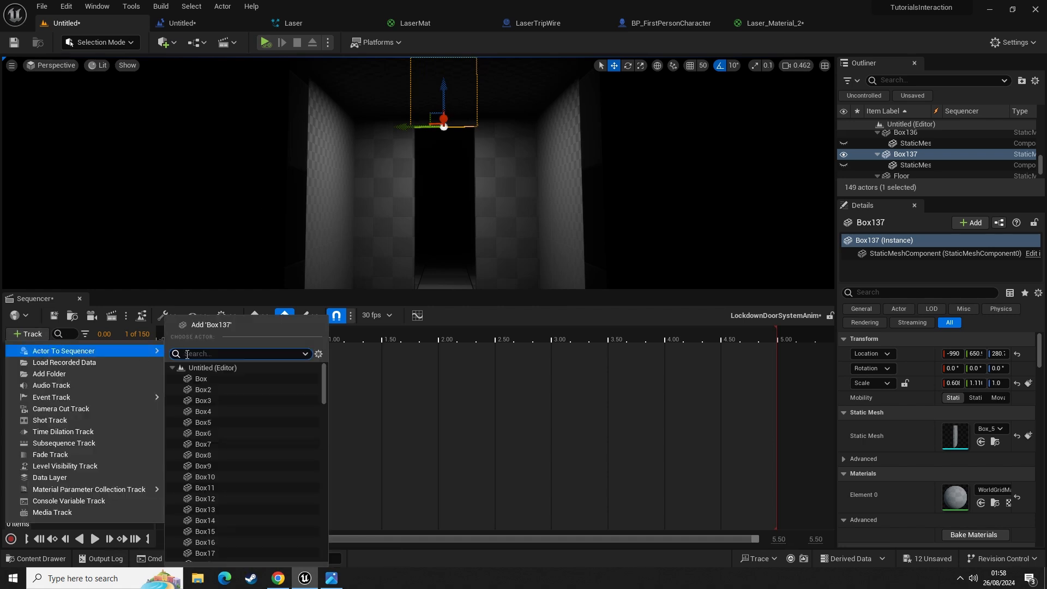
click(210, 325)
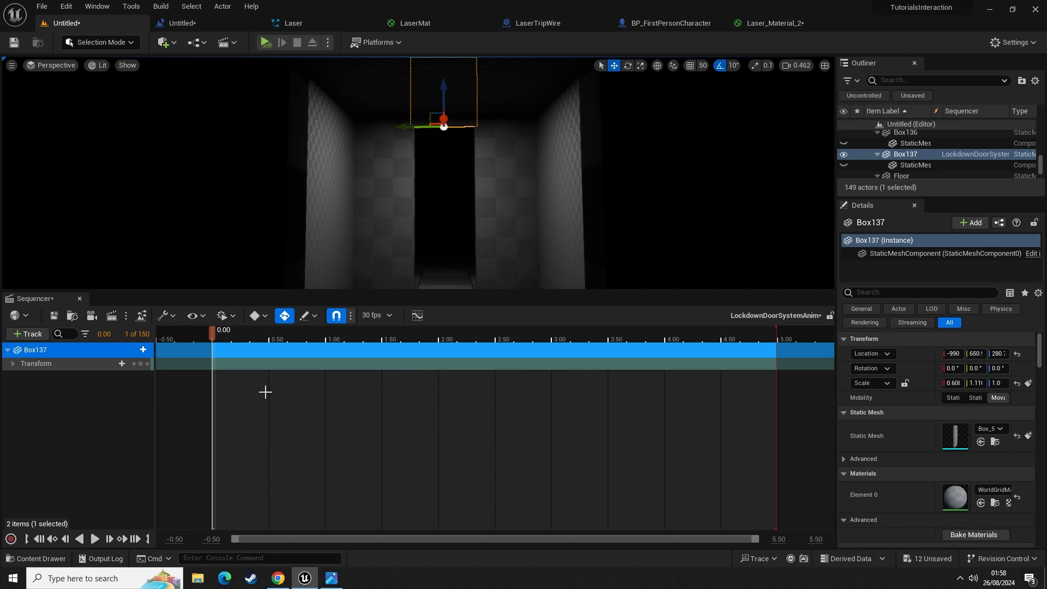
mouse_move(430, 221)
right_down()
mouse_move(420, 212)
mouse_move(432, 237)
right_up()
key(s)
key(w)
mouse_move(371, 149)
right_down()
mouse_move(355, 145)
mouse_move(371, 149)
right_up()
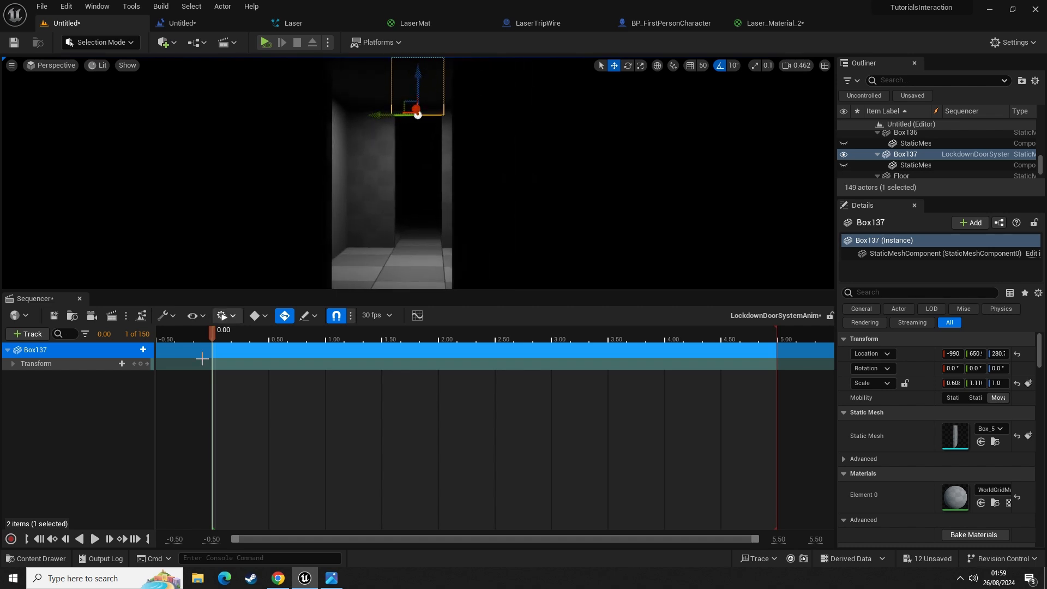
- Expand the raised door panel's Transform track and remove its Rotation and Scale channels
click(12, 363)
click(39, 385)
shift+click(34, 395)
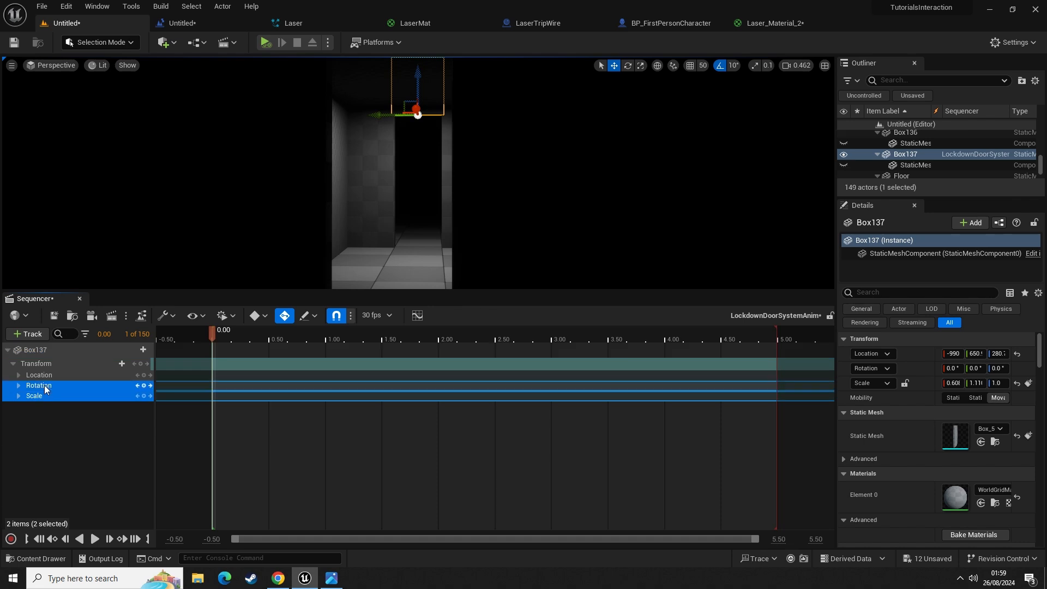
key(Delete)
- Remove the X and Y channels from the door's Location, leaving only Z to animate
click(18, 376)
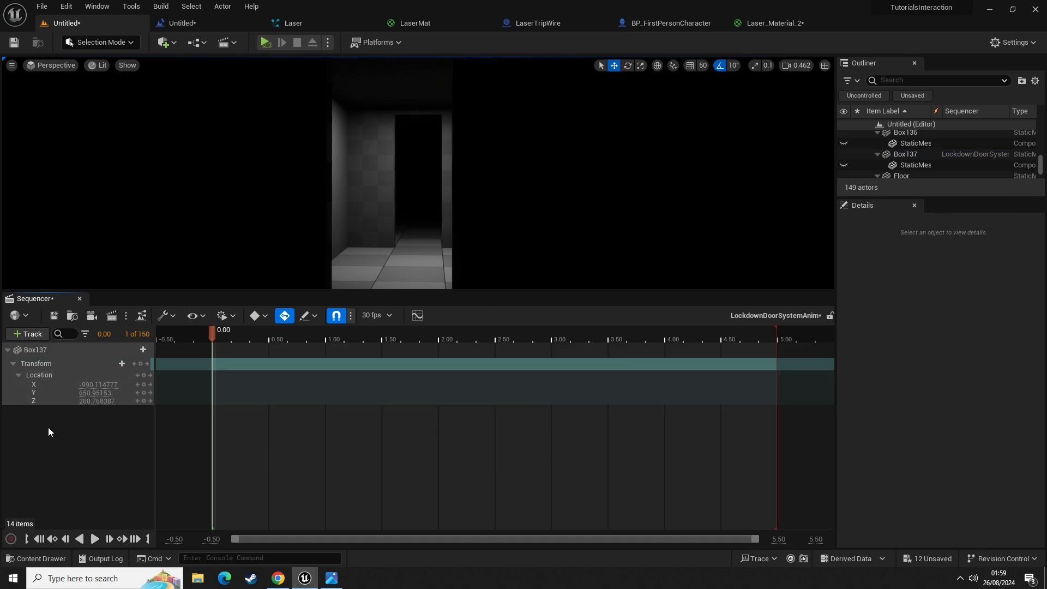
mouse_move(91, 403)
mouse_down()
mouse_move(6, 403)
mouse_move(91, 404)
mouse_up()
key(ctrl+z)
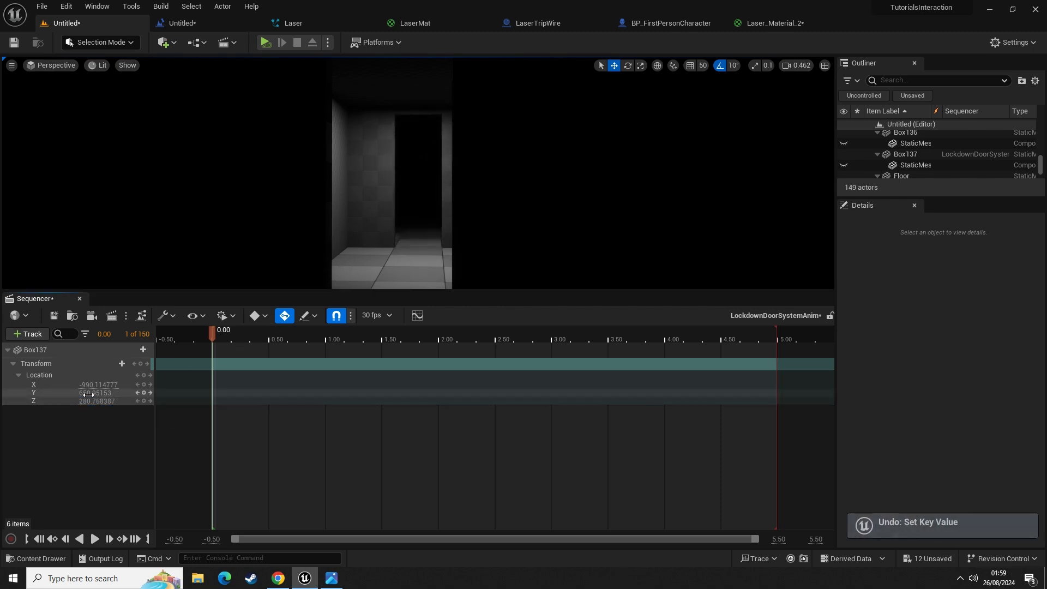
click(42, 384)
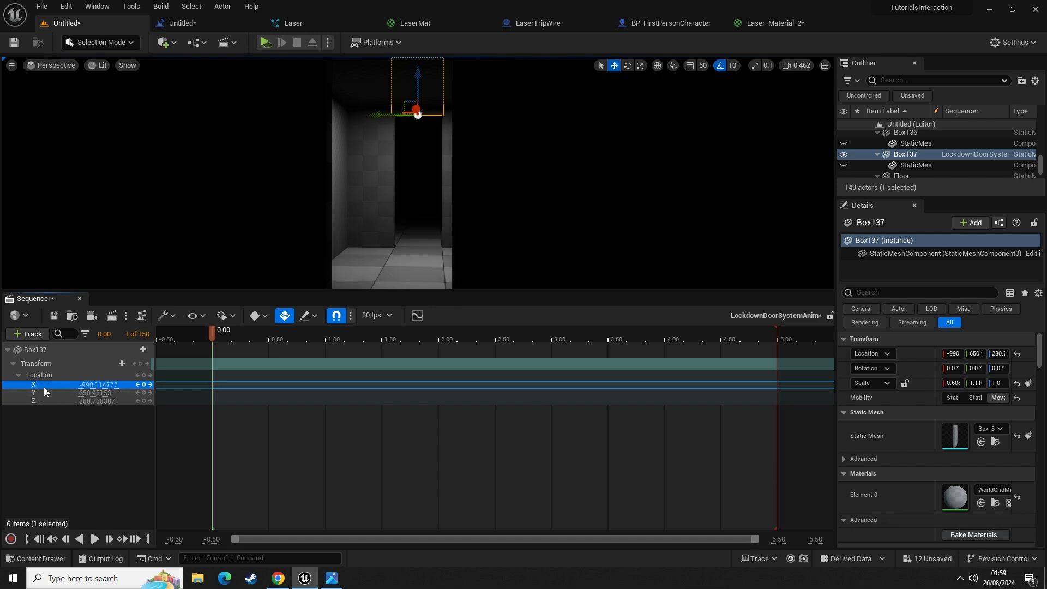
shift+click(47, 393)
key(Delete)
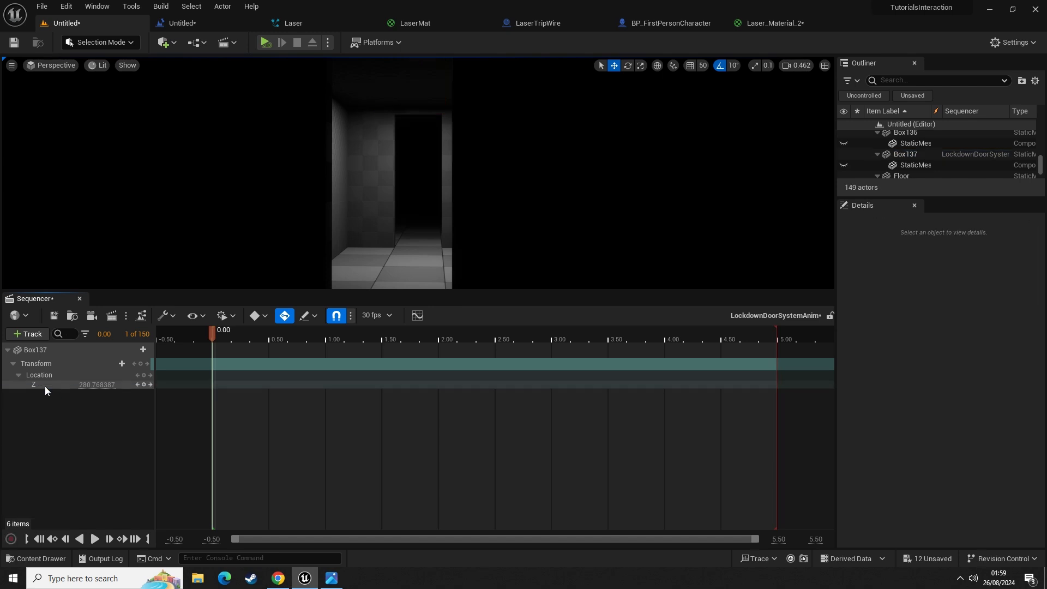
- Add a Z location keyframe at 0.00 for the door's raised position
click(45, 385)
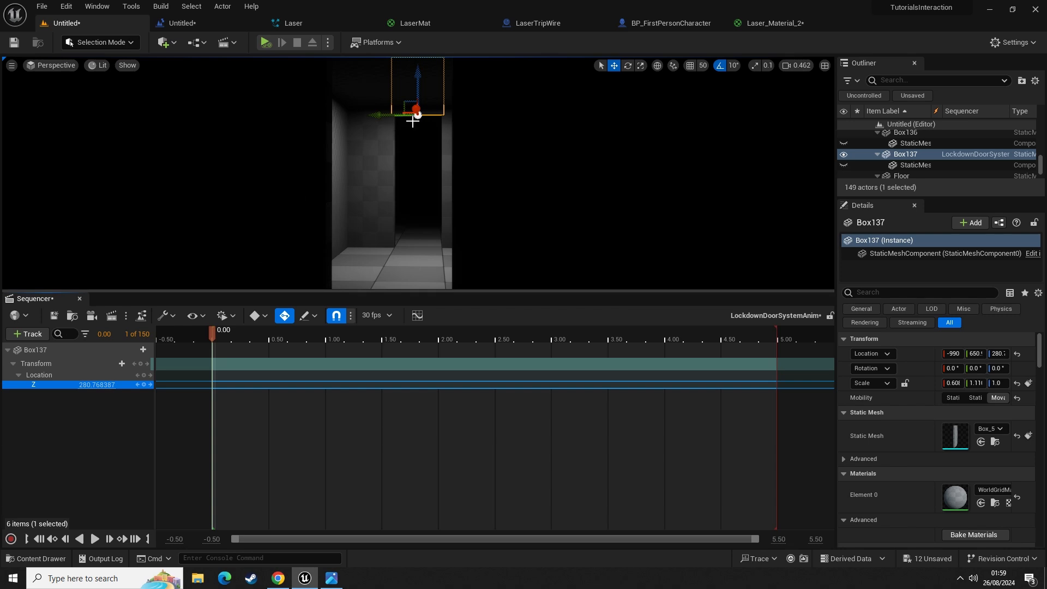
click(144, 385)
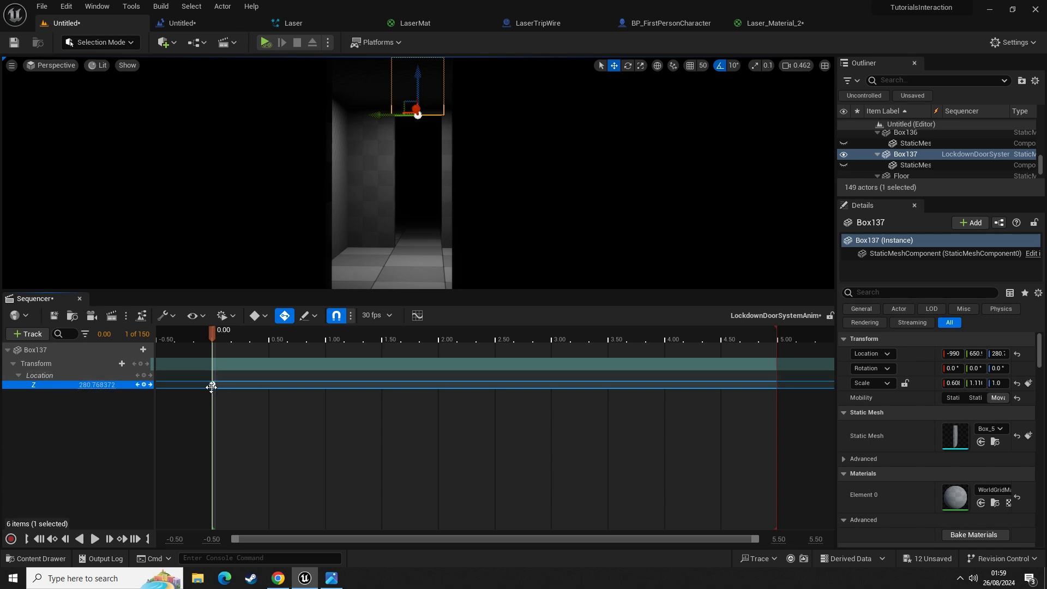
key(Right)
key(Right)
key(Right)
key(Right)
key(Right)
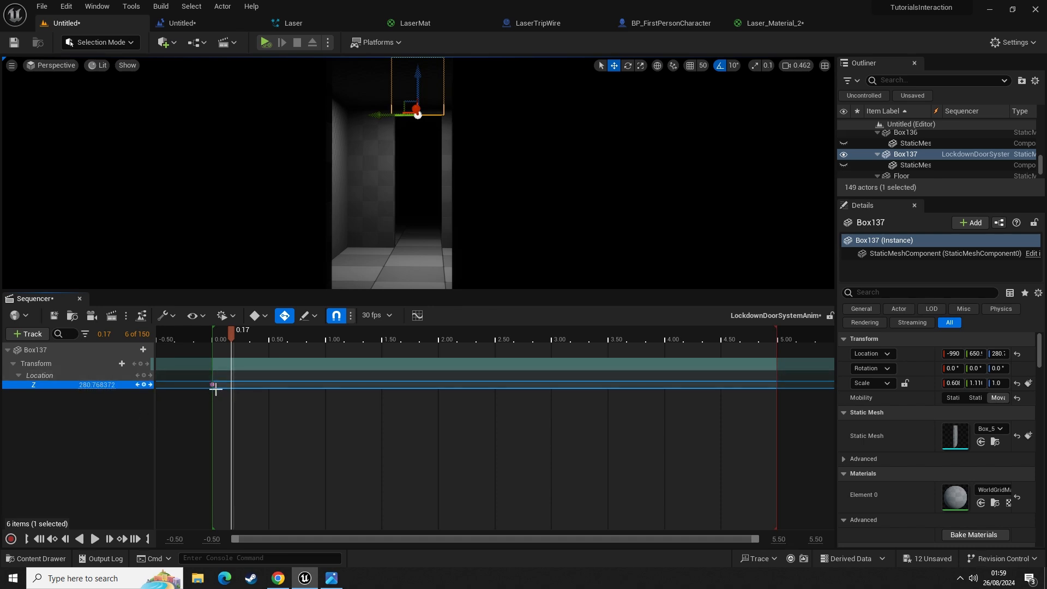
drag(230, 335, 215, 339)
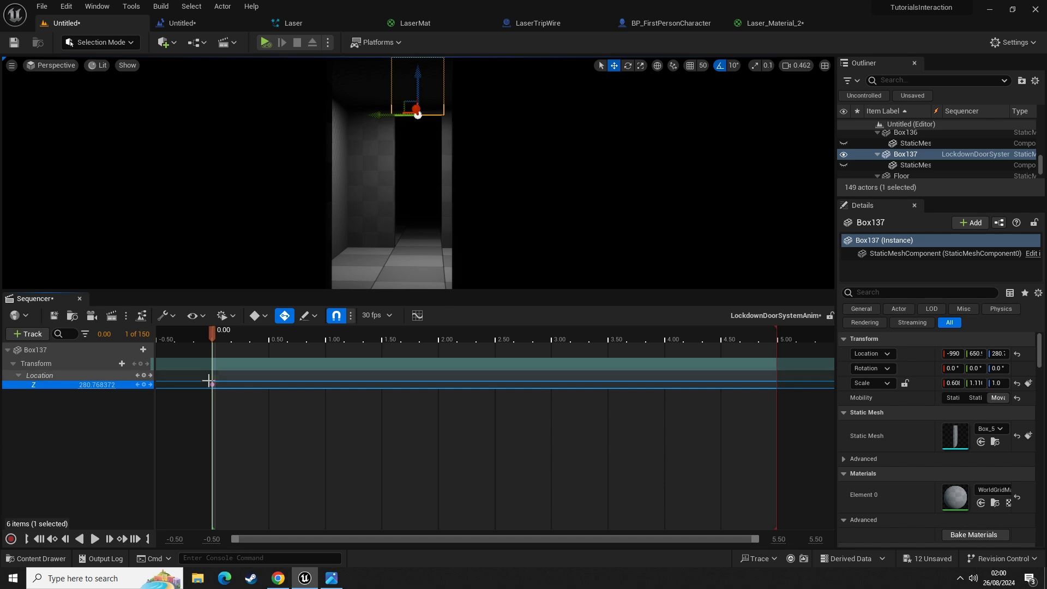
- Shorten the sequence to end just past 2 seconds and lower the door to the floor at 2.00 as the closed keyframe
drag(216, 332, 439, 355)
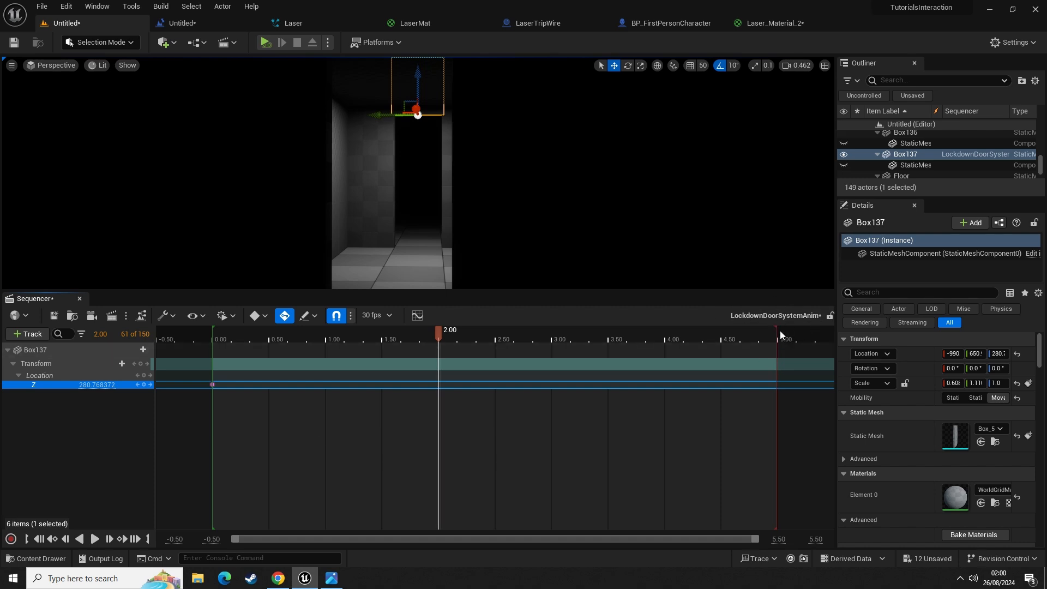
mouse_move(779, 331)
mouse_down()
mouse_move(505, 349)
mouse_move(446, 370)
mouse_move(447, 381)
mouse_up()
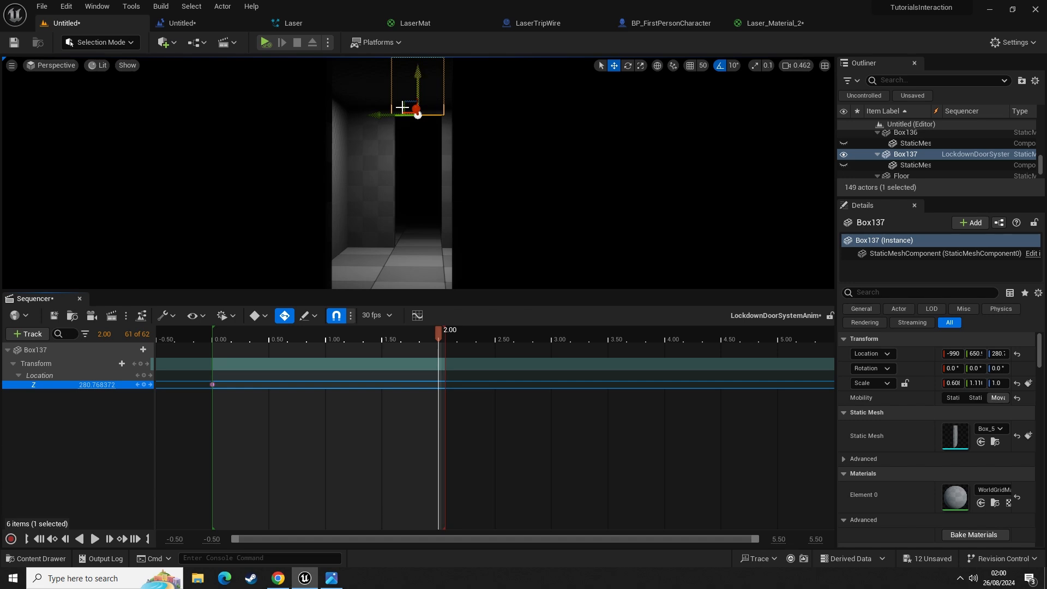
drag(418, 74, 423, 206)
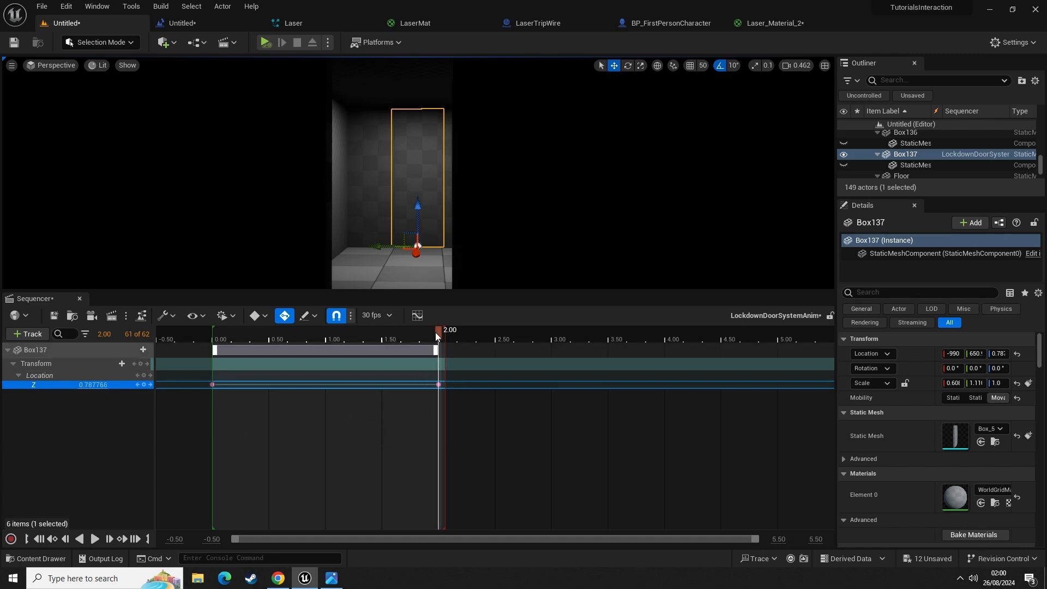
- Play the sequence from its beginning to preview the door closing
drag(439, 333, 218, 352)
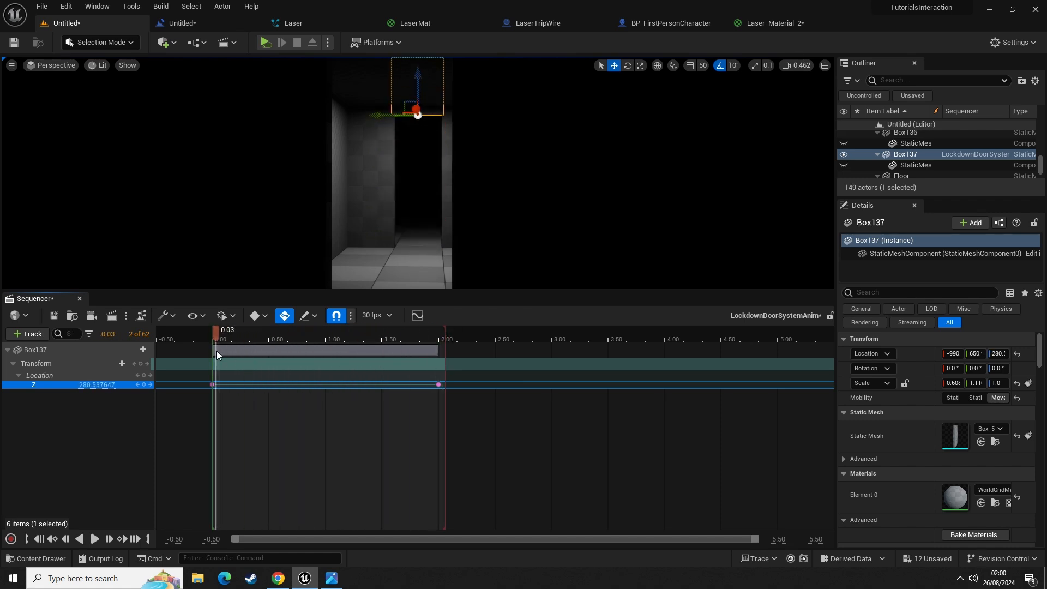
key(space)
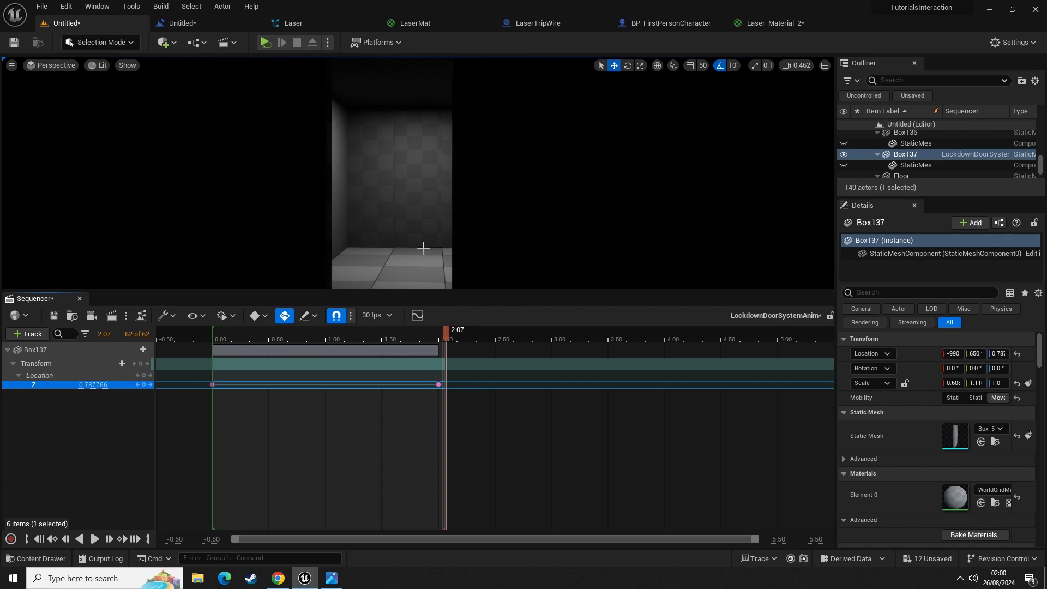
click(398, 350)
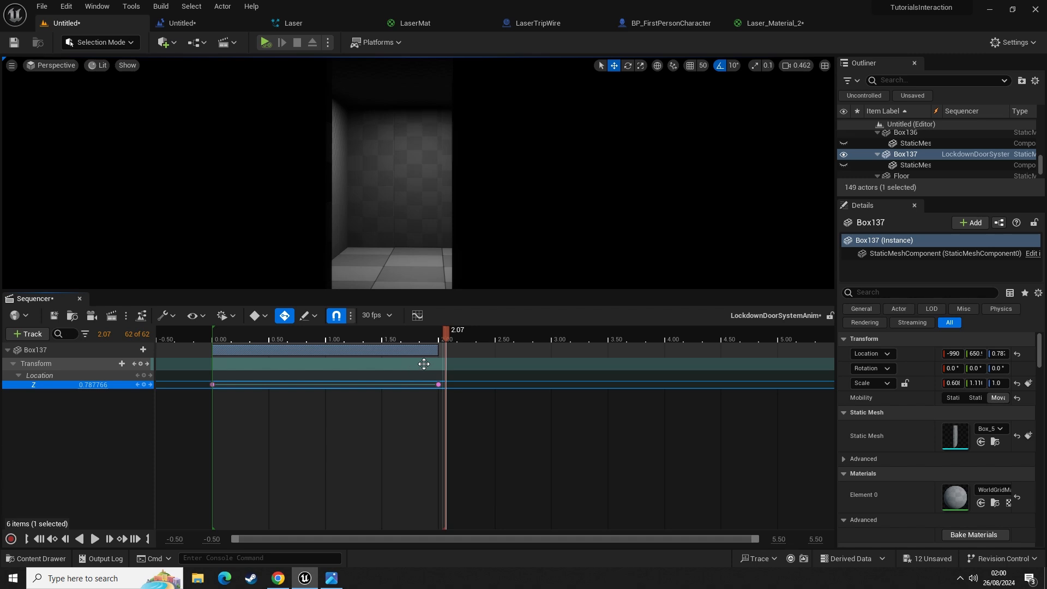
- Set the door's Transform section to Keep State when finished
click(421, 363)
right_click(422, 363)
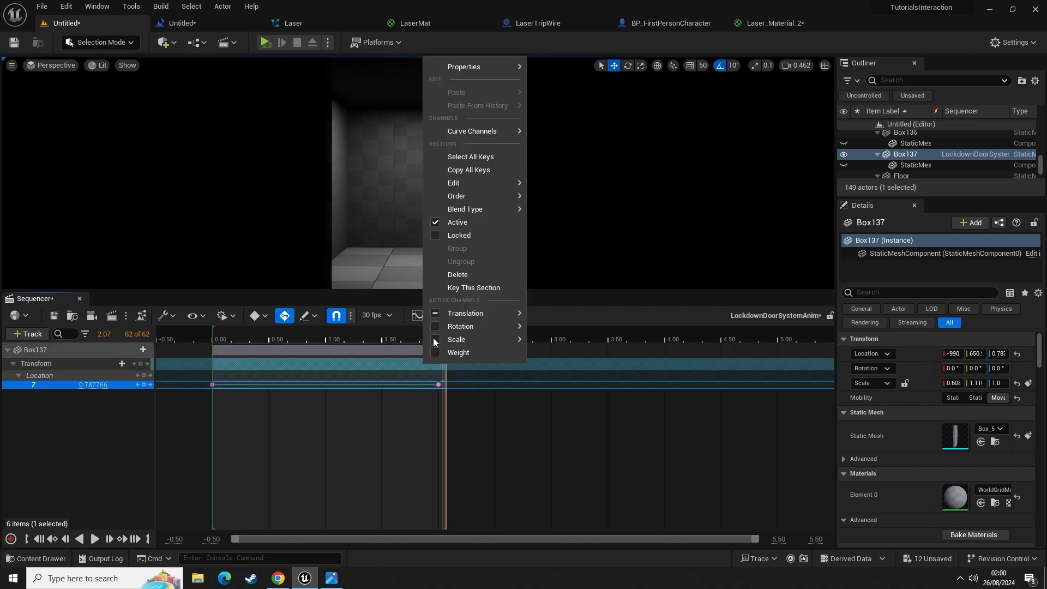
mouse_move(488, 68)
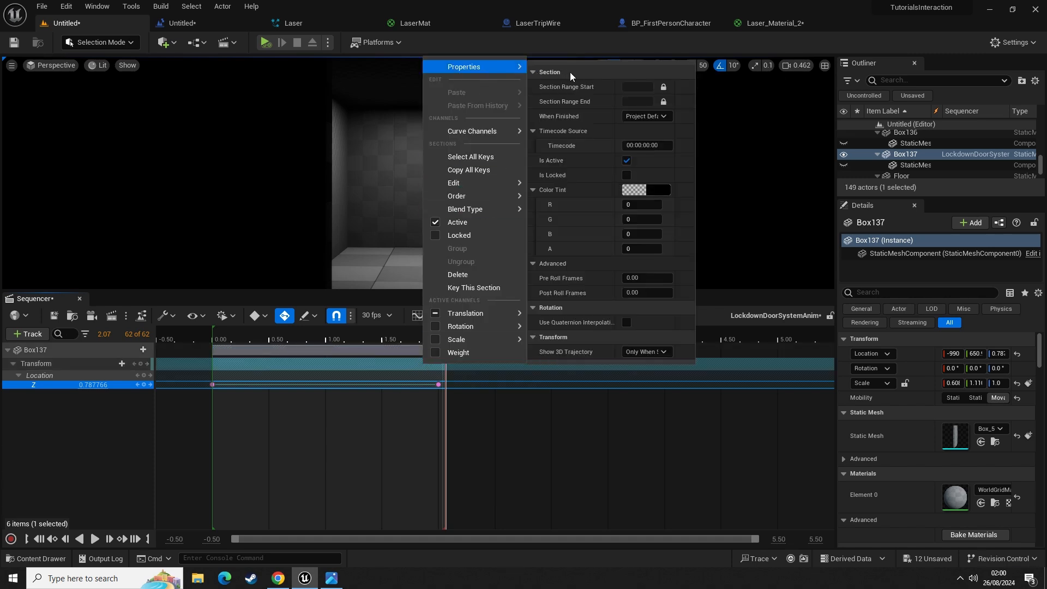
click(644, 117)
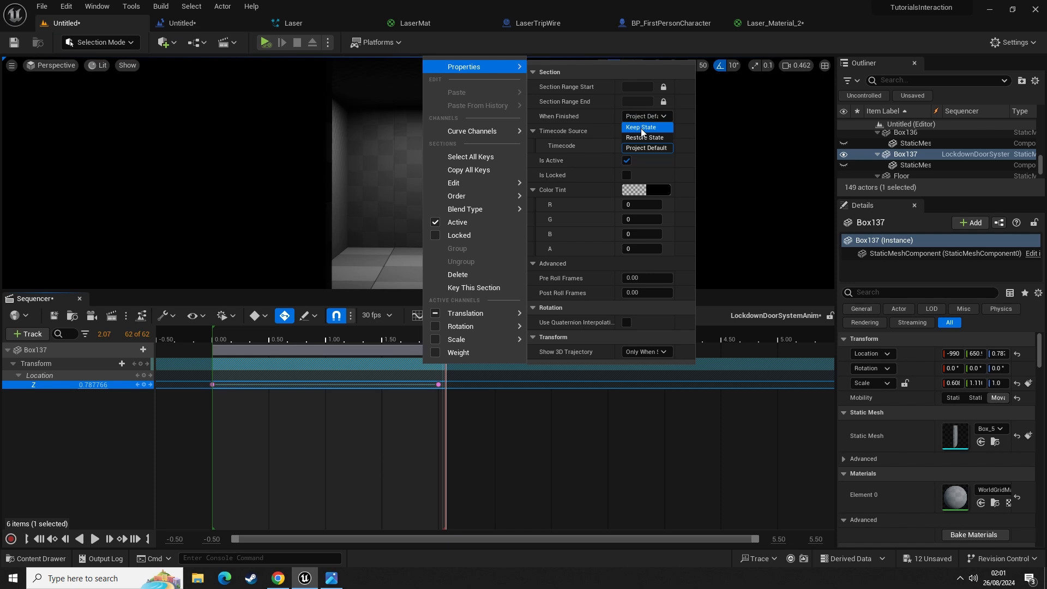
click(641, 129)
click(295, 434)
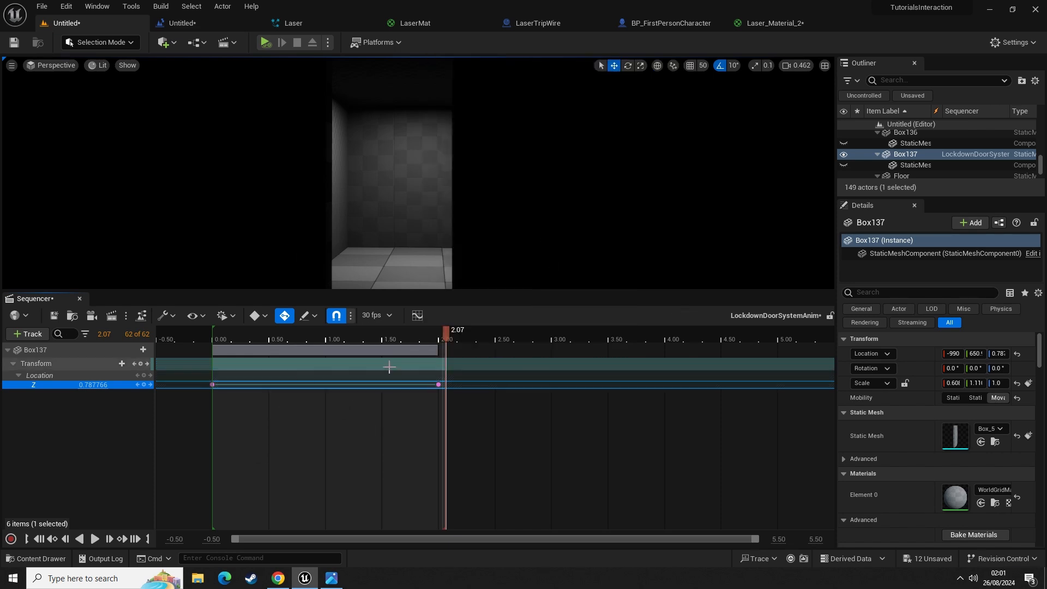
- Scrub between the open and closed door keyframes, and review the Transform section's options
drag(448, 337, 214, 352)
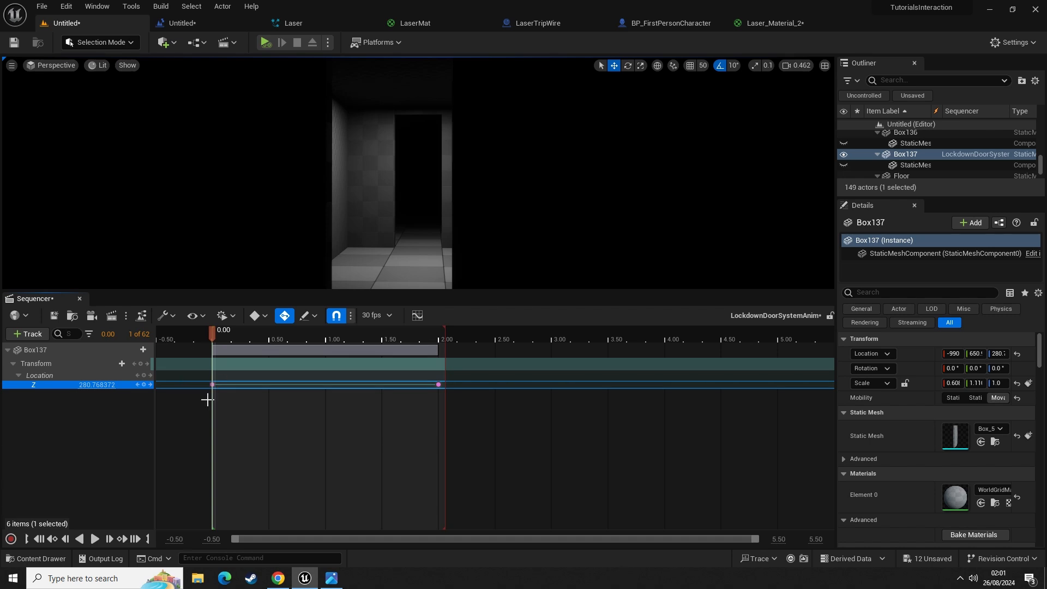
drag(212, 340, 439, 344)
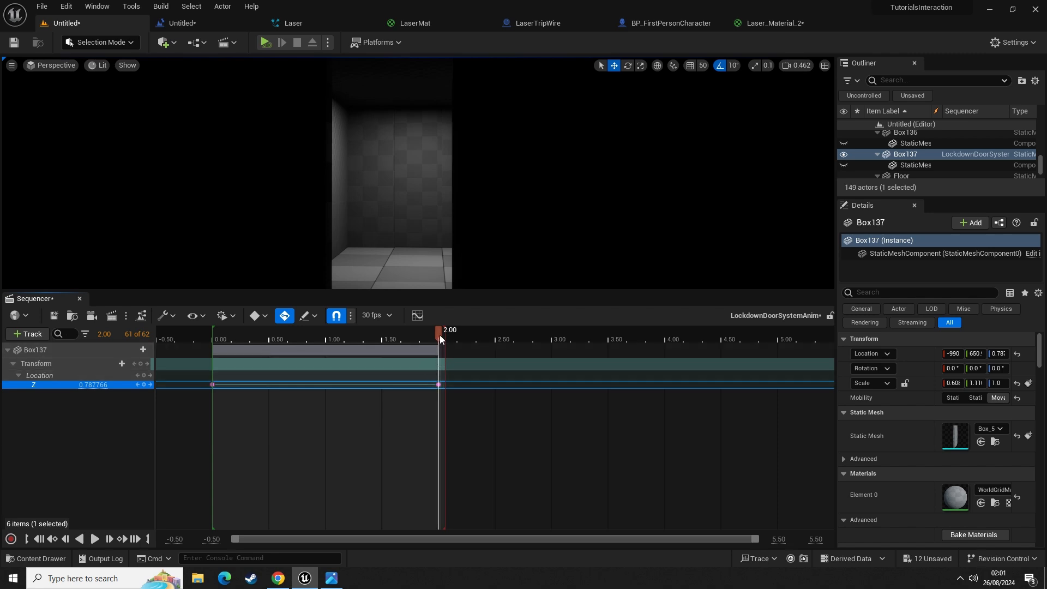
drag(439, 333, 214, 342)
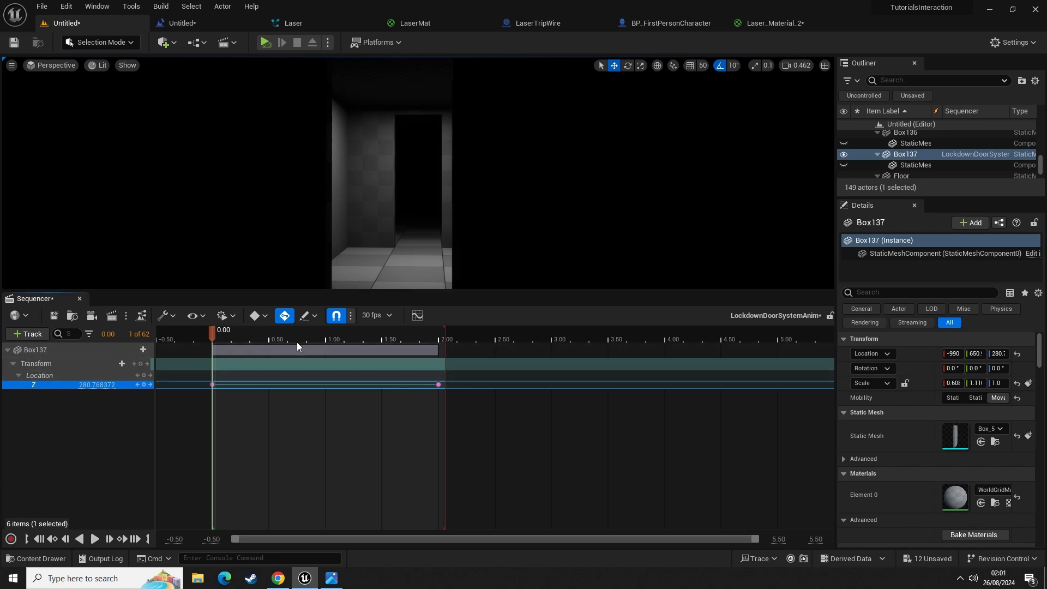
drag(211, 336, 436, 364)
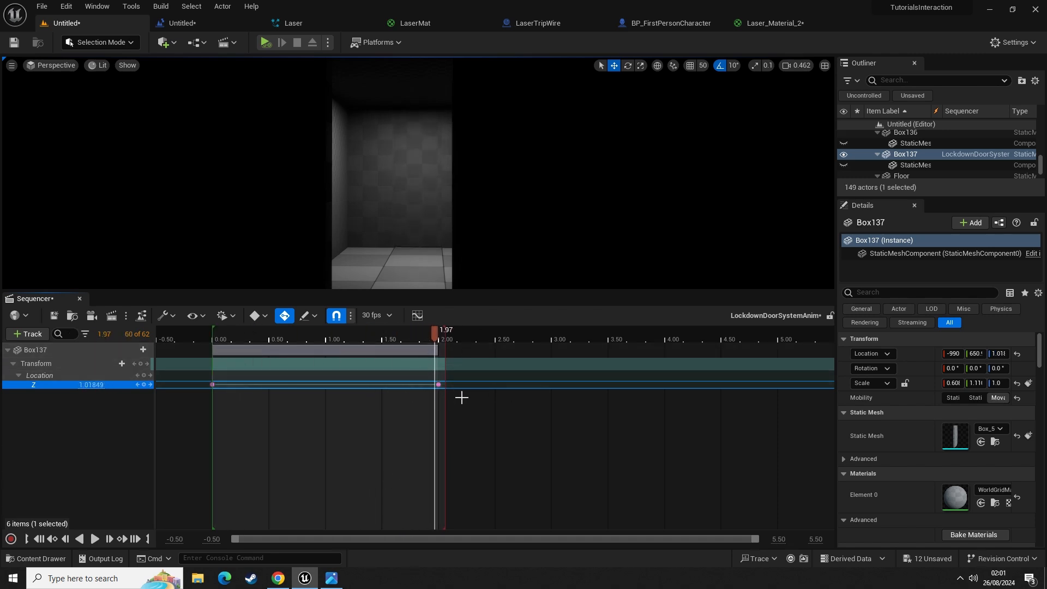
right_click(413, 364)
mouse_move(453, 127)
mouse_move(480, 67)
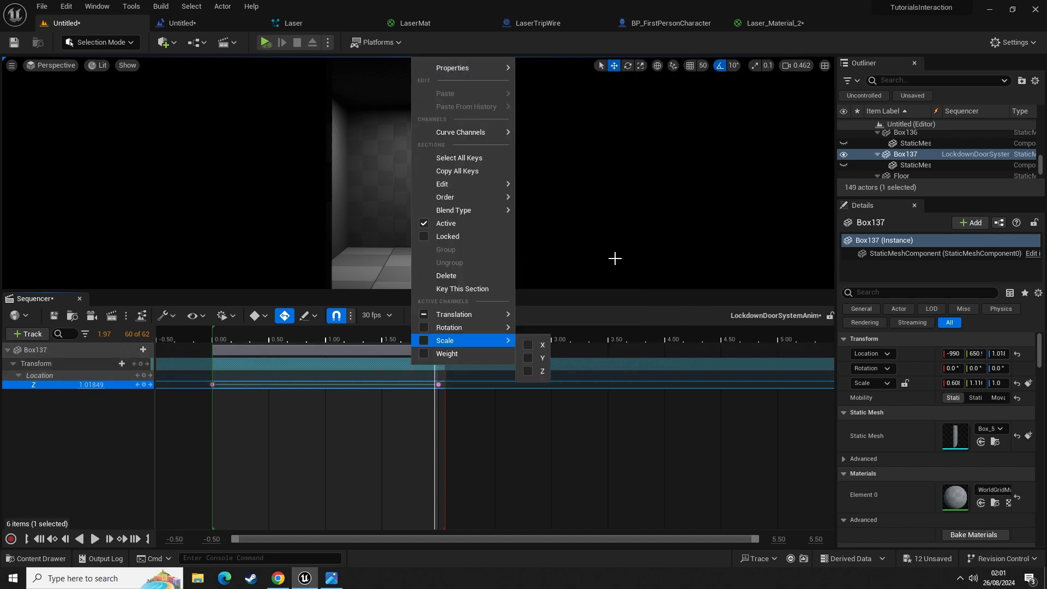
click(413, 385)
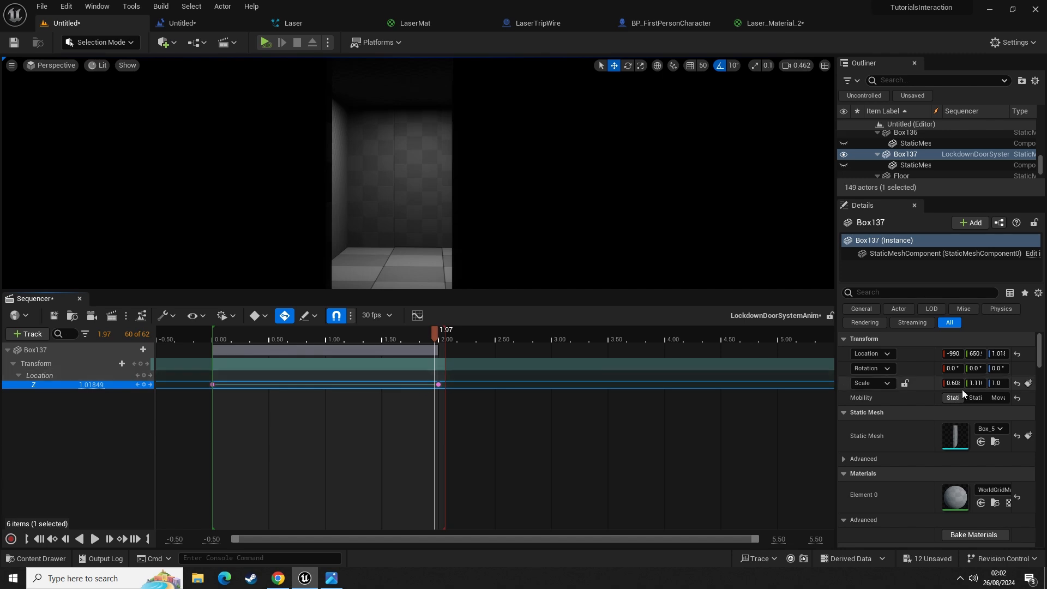
mouse_move(436, 339)
mouse_down()
mouse_move(374, 344)
mouse_move(456, 345)
mouse_move(434, 347)
mouse_move(448, 348)
mouse_up()
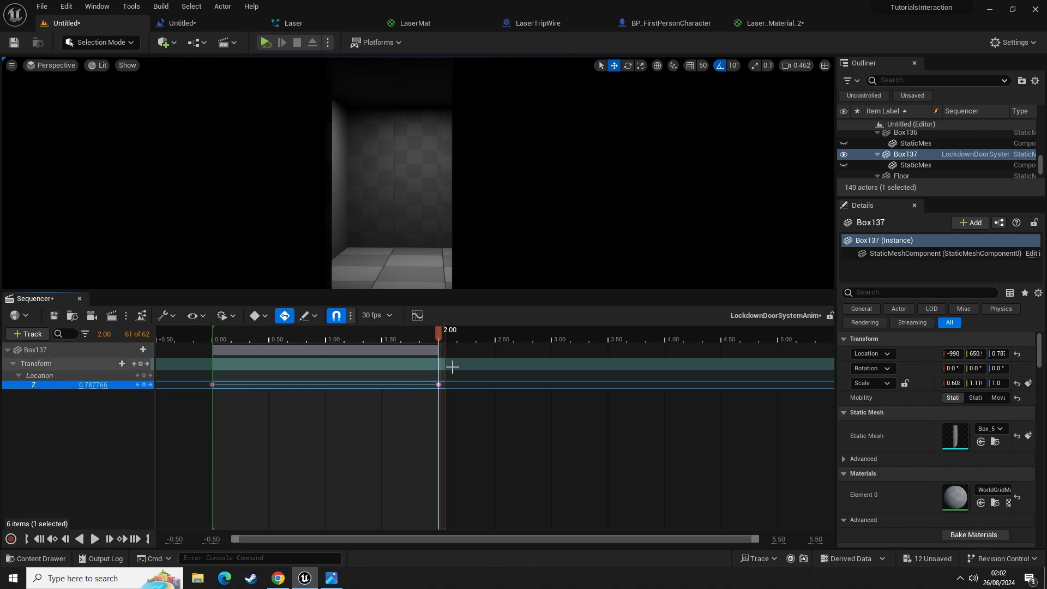
mouse_move(434, 338)
mouse_down()
mouse_move(213, 352)
mouse_move(441, 356)
mouse_up()
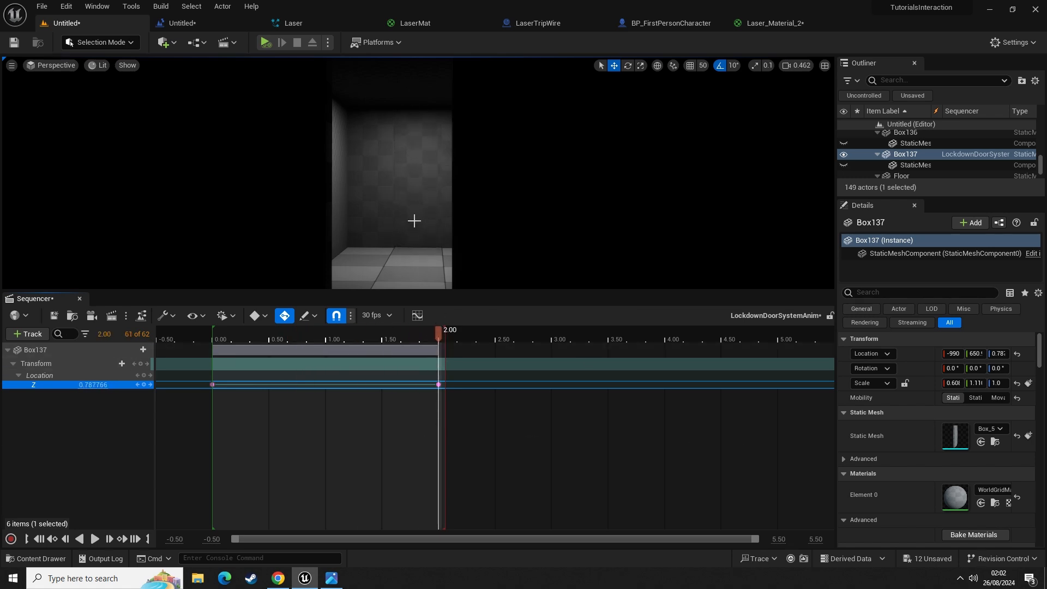
- Select the LockdownDoorSystemAnim actor in the level and enable Pause at End in its playback settings
key(s)
right_drag(415, 221, 415, 221)
key(g)
key(s)
key(w)
right_drag(463, 195, 528, 174)
key(s)
click(527, 160)
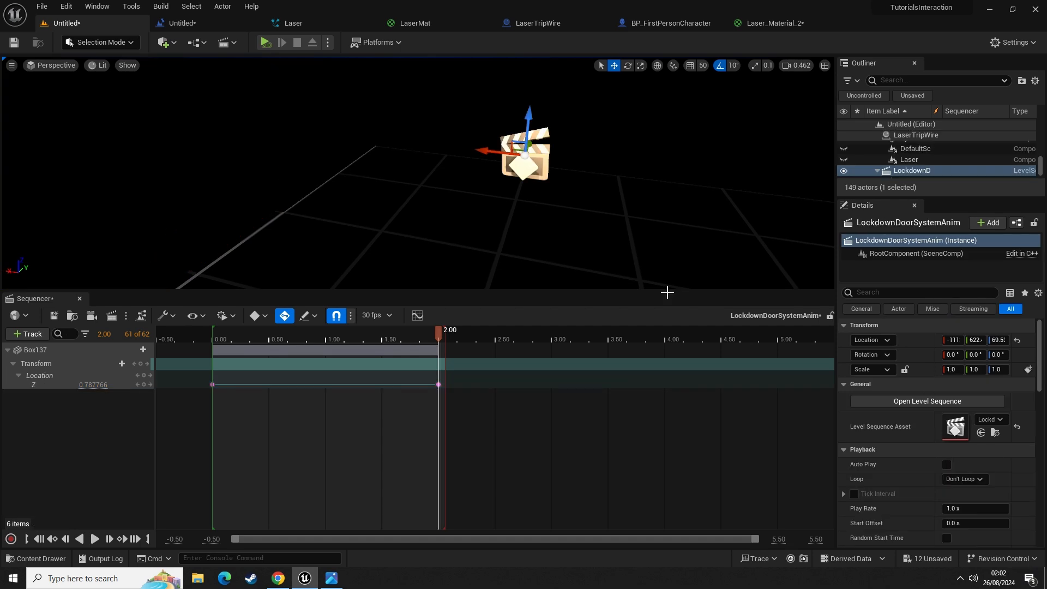
scroll(883, 467, down, 3)
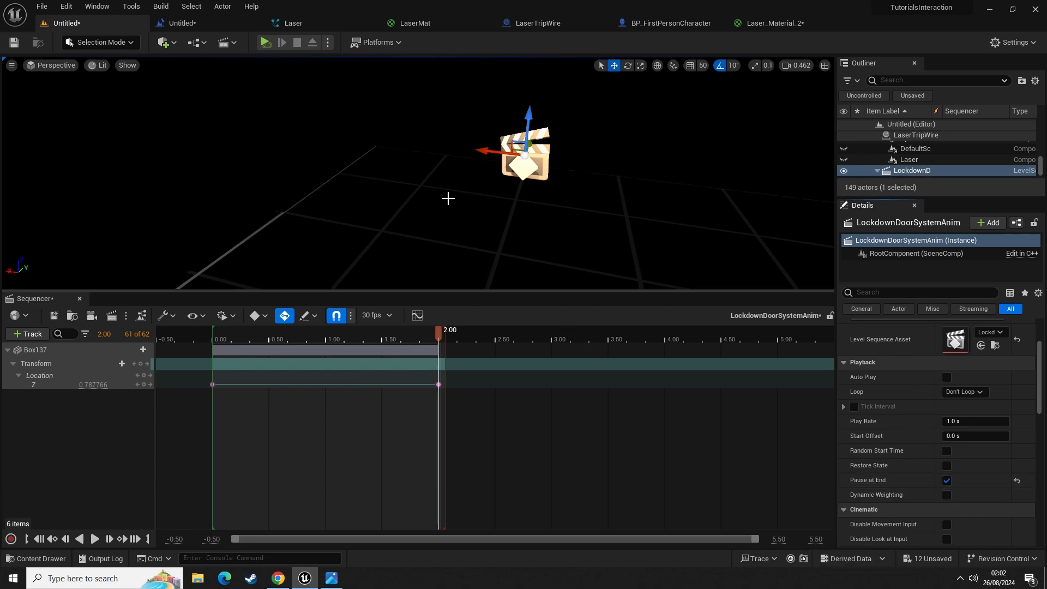
- Play-test the level from a spot on the corridor floor, walk towards the open doorway, and stop the test
right_drag(444, 196, 445, 197)
right_drag(408, 141, 408, 142)
key(w)
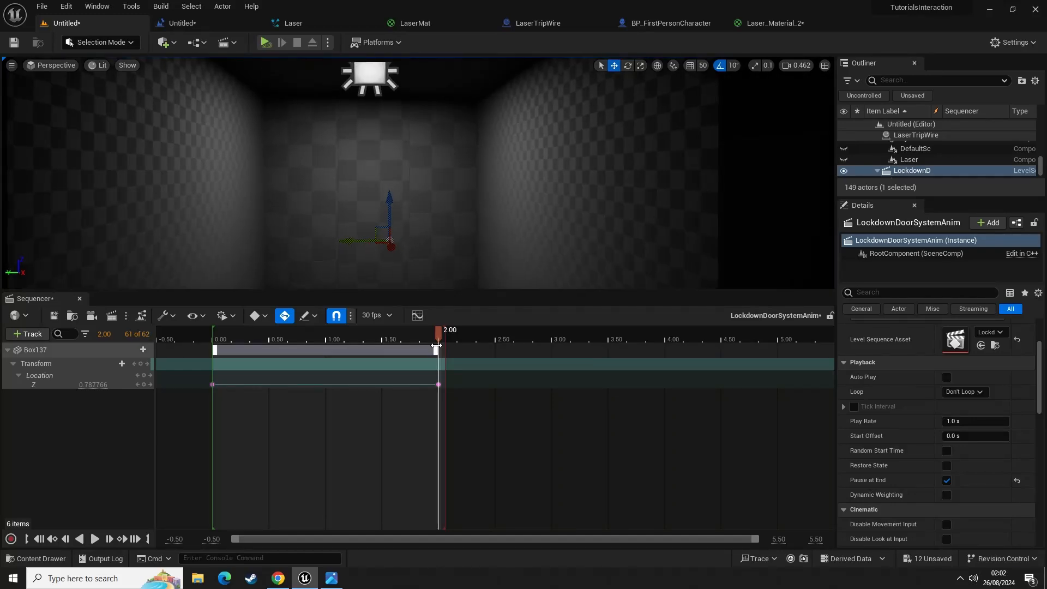
mouse_move(439, 332)
mouse_down()
mouse_move(220, 337)
mouse_move(439, 340)
mouse_up()
key(s)
right_drag(542, 229, 542, 228)
right_drag(407, 198, 407, 199)
right_click(407, 199)
click(480, 517)
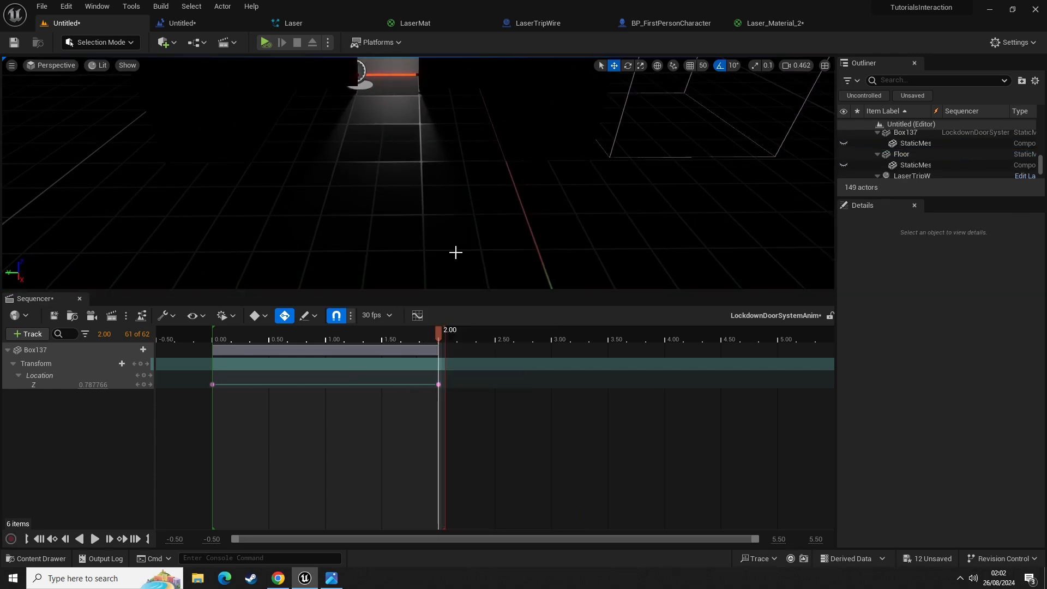
key(w)
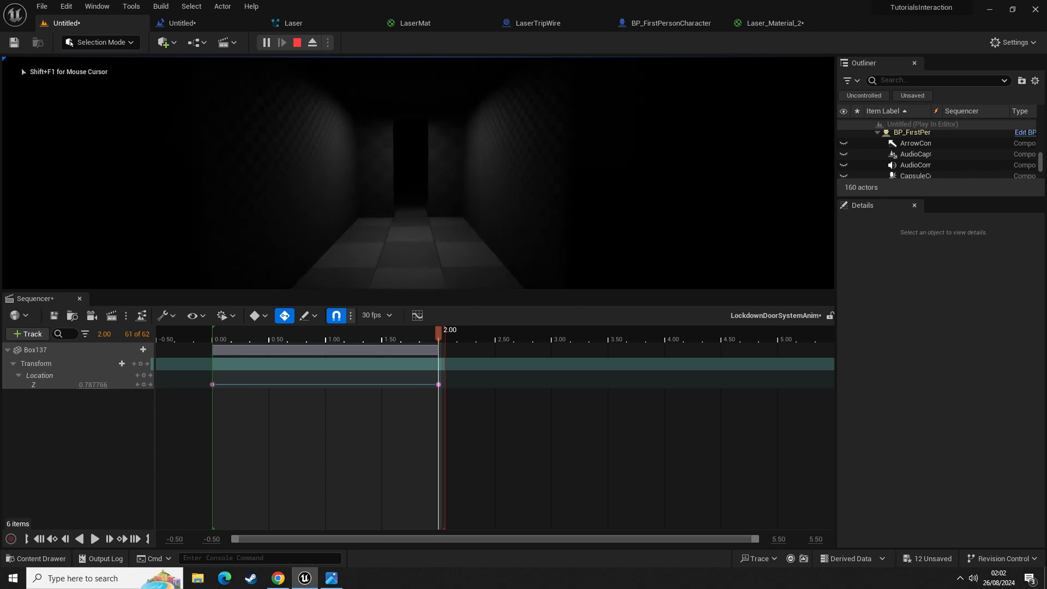
key(w)
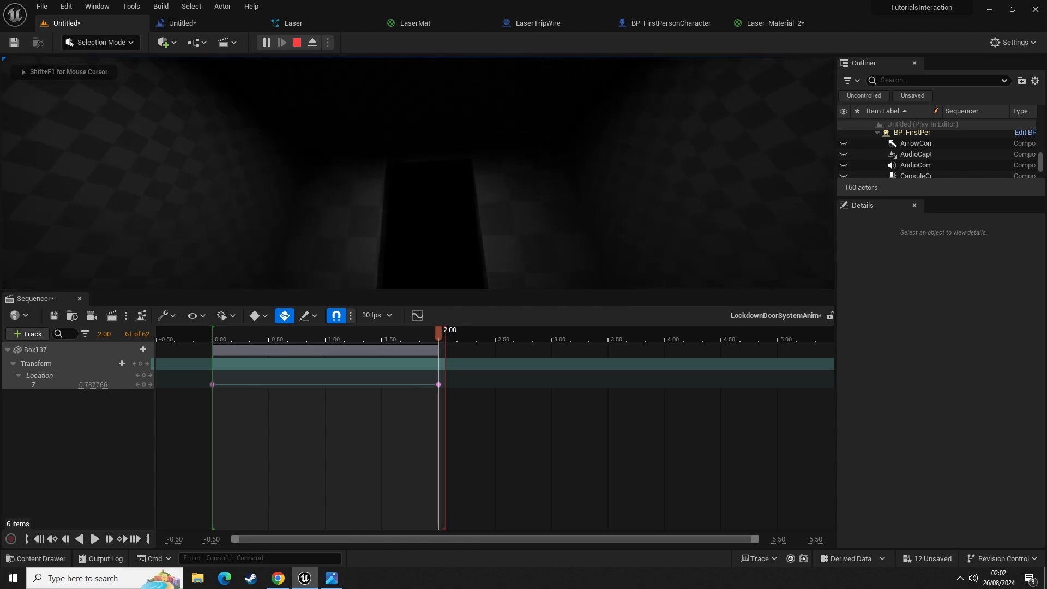
key(Escape)
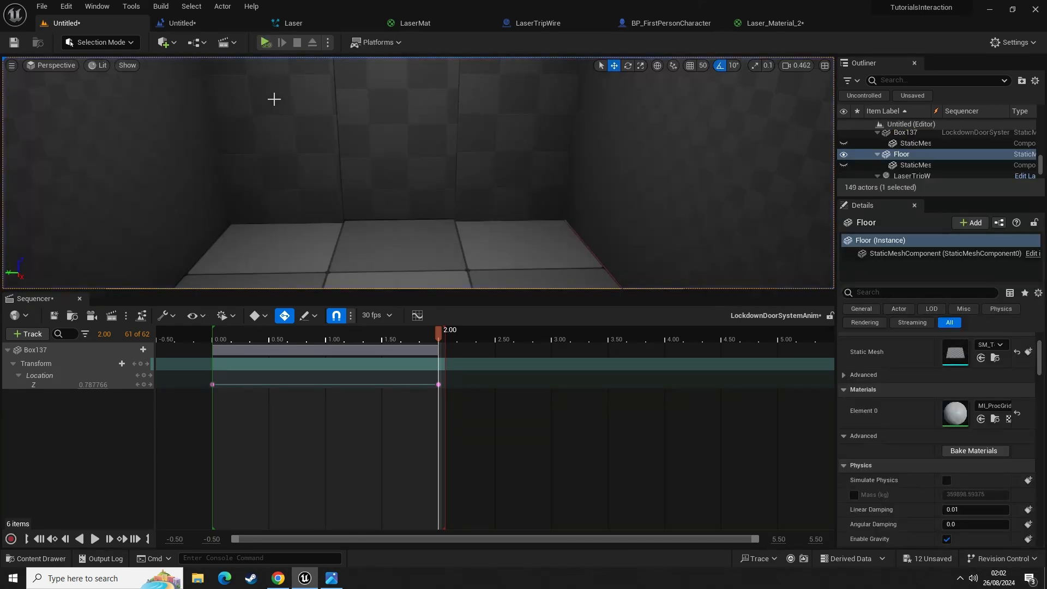
- Select the LockdownDoorSystemAnim actor in the level and add a reference to it below the Initiate Lockdown Procedure event in the Level Blueprint
click(188, 24)
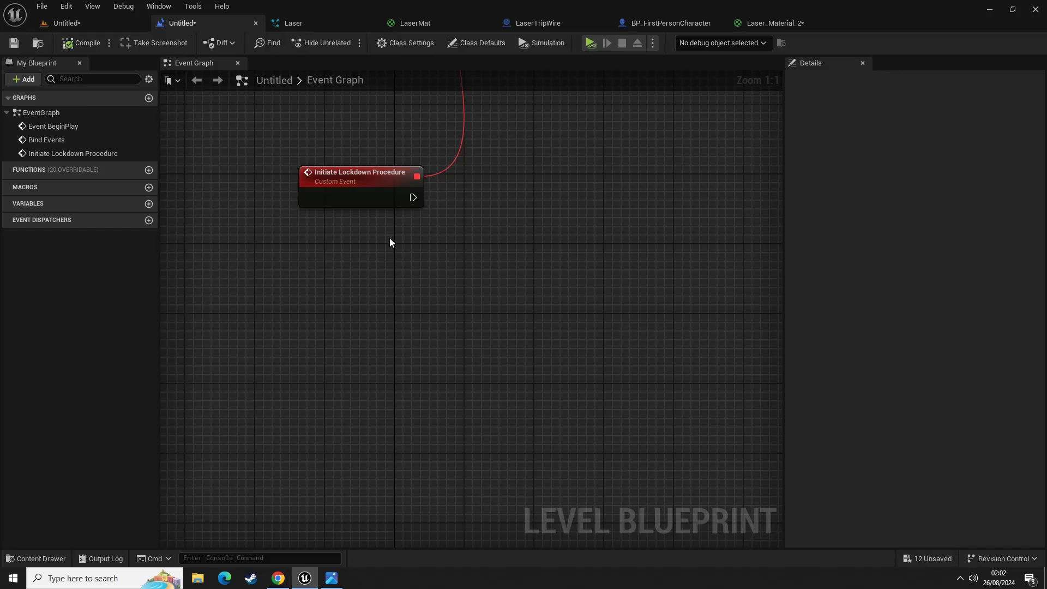
right_drag(391, 243, 379, 382)
click(86, 24)
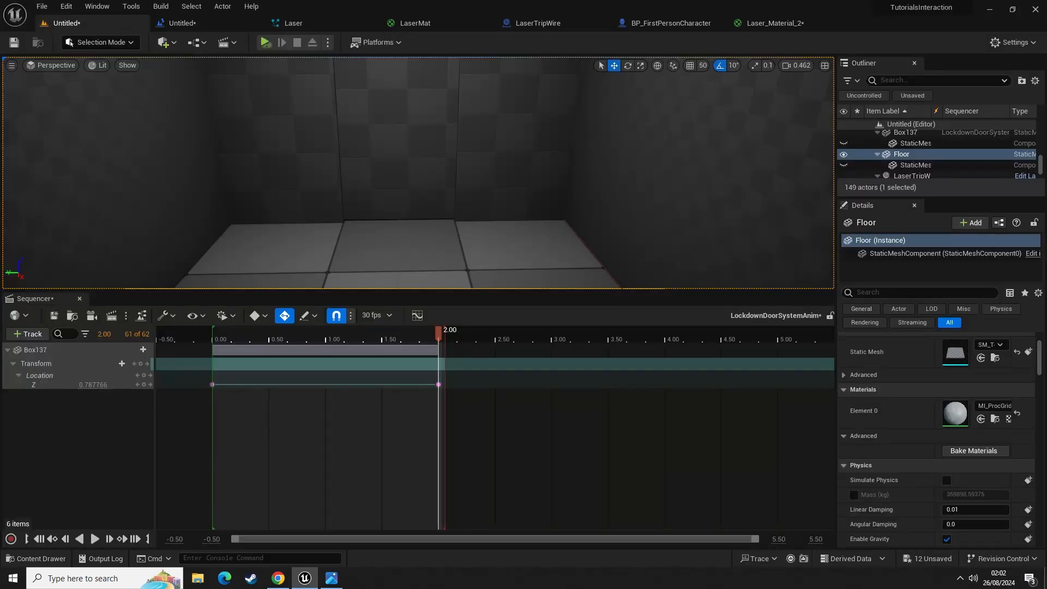
right_drag(418, 173, 634, 147)
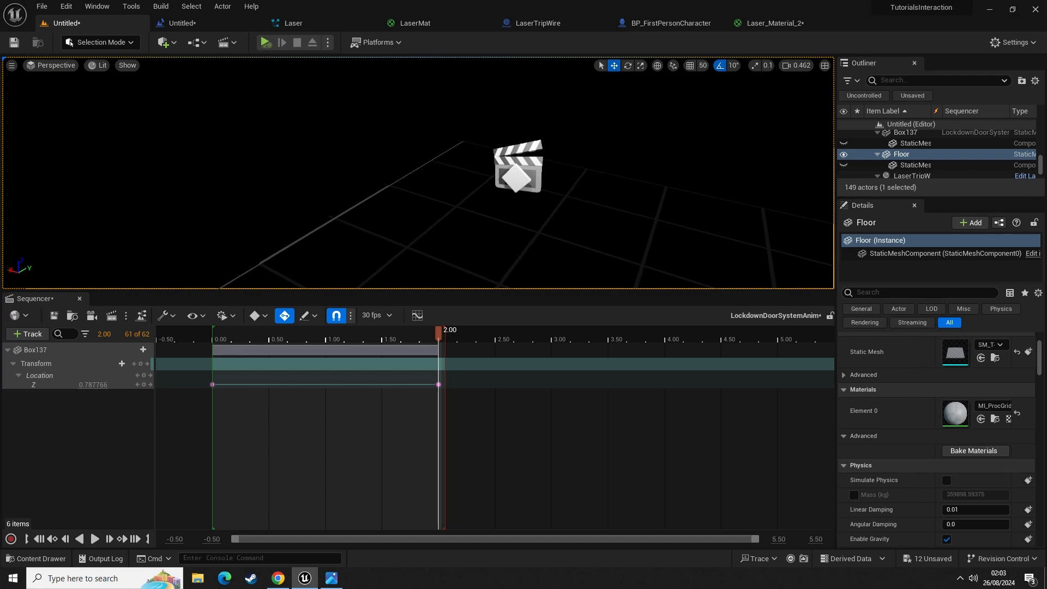
click(518, 176)
click(184, 24)
right_drag(463, 413, 445, 331)
right_click(366, 354)
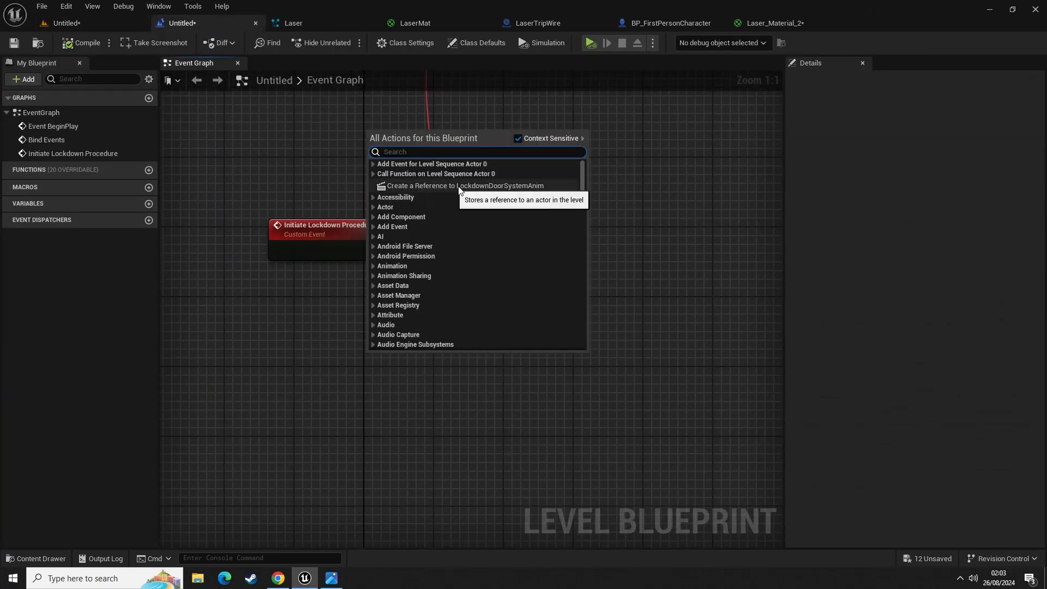
click(425, 187)
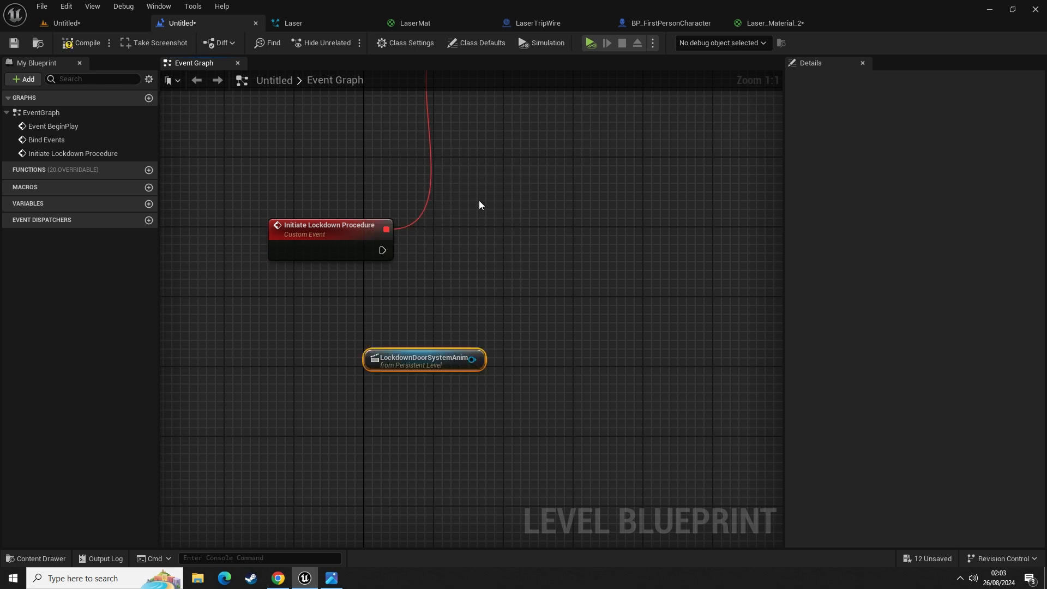
drag(400, 362, 321, 371)
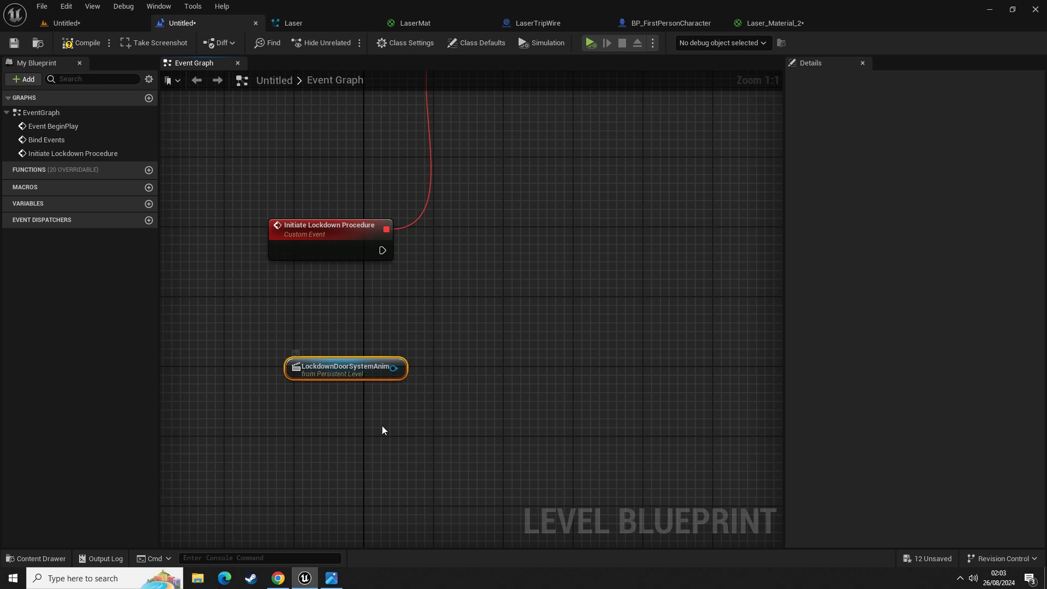
- Add a Play (SequencePlayer) node from the LockdownDoorSystemAnim reference and place it to the right of the Sequence Player node
right_drag(428, 419, 390, 404)
drag(410, 380, 424, 358)
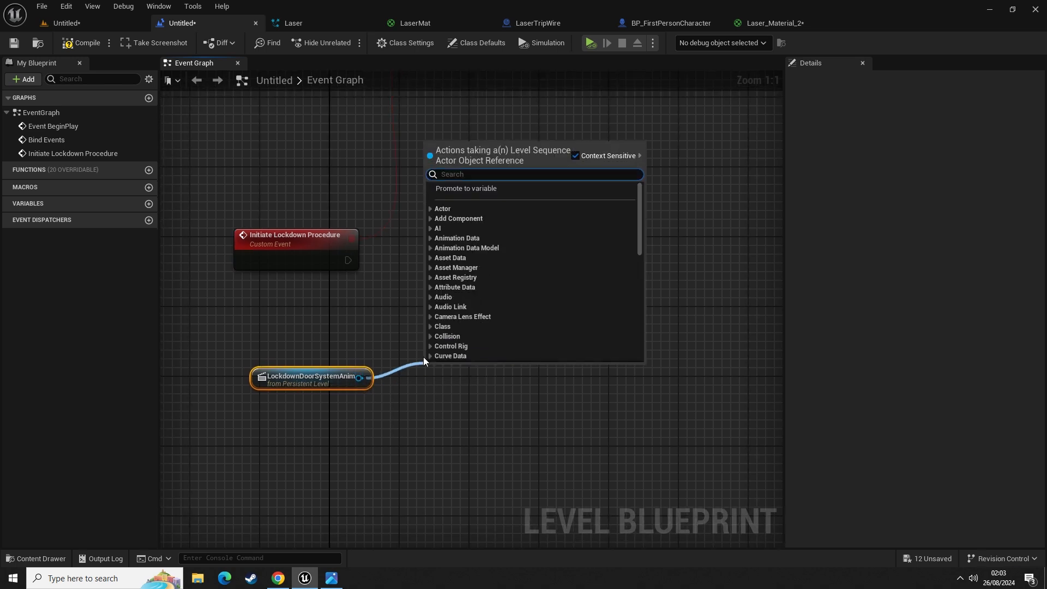
text(play)
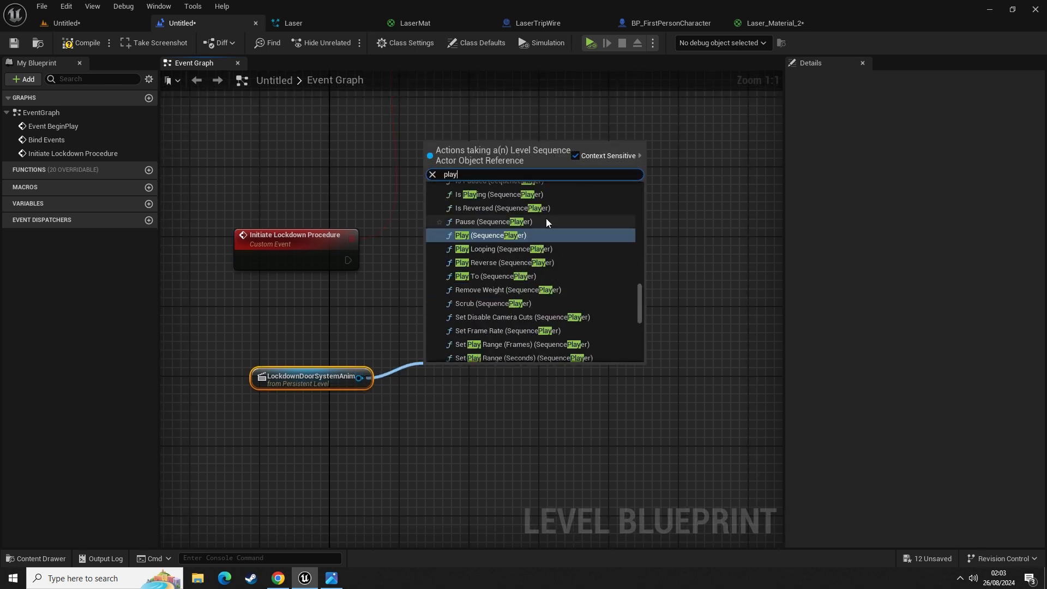
click(515, 236)
drag(473, 385, 570, 340)
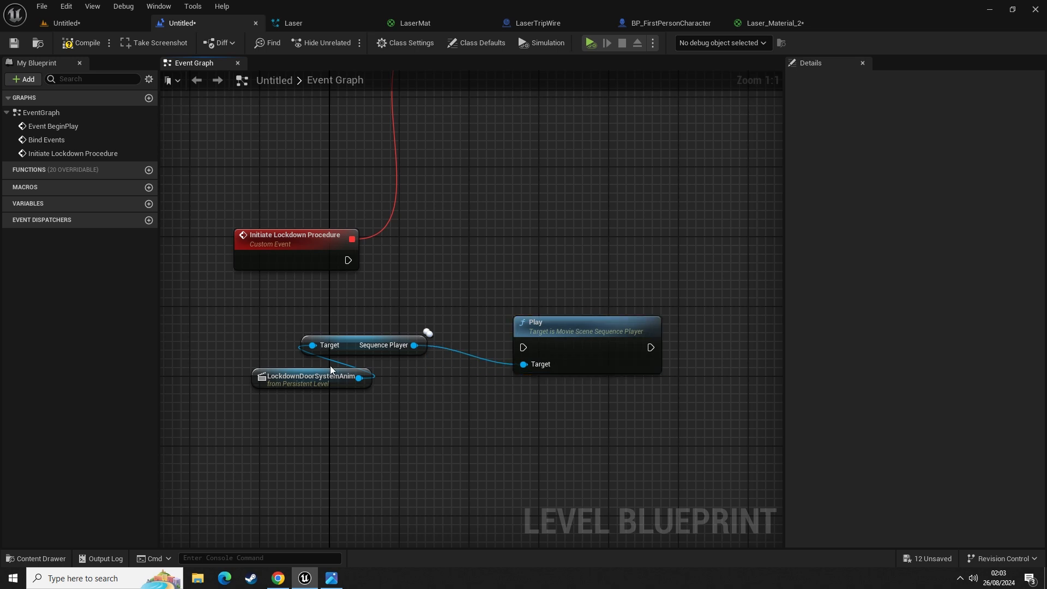
- Stack the LockdownDoorSystemAnim reference above the Sequence Player node, straighten its connection to Play, and place the group below the Initiate Lockdown Procedure event
drag(319, 380, 240, 380)
drag(361, 345, 388, 394)
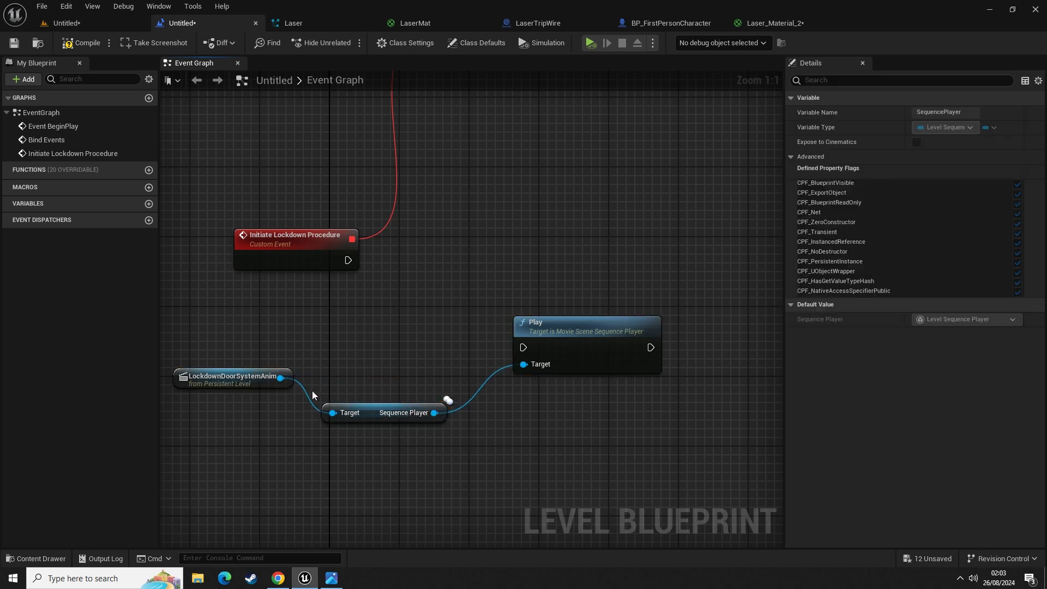
drag(224, 381, 368, 391)
drag(289, 370, 398, 373)
click(626, 403)
drag(627, 401, 419, 368)
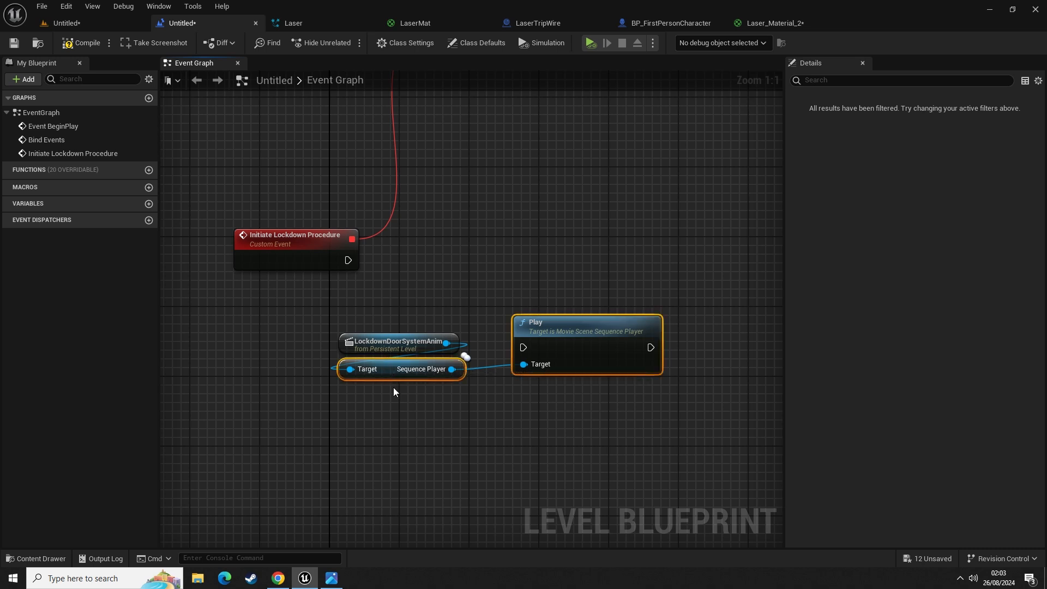
key(q)
drag(329, 323, 534, 420)
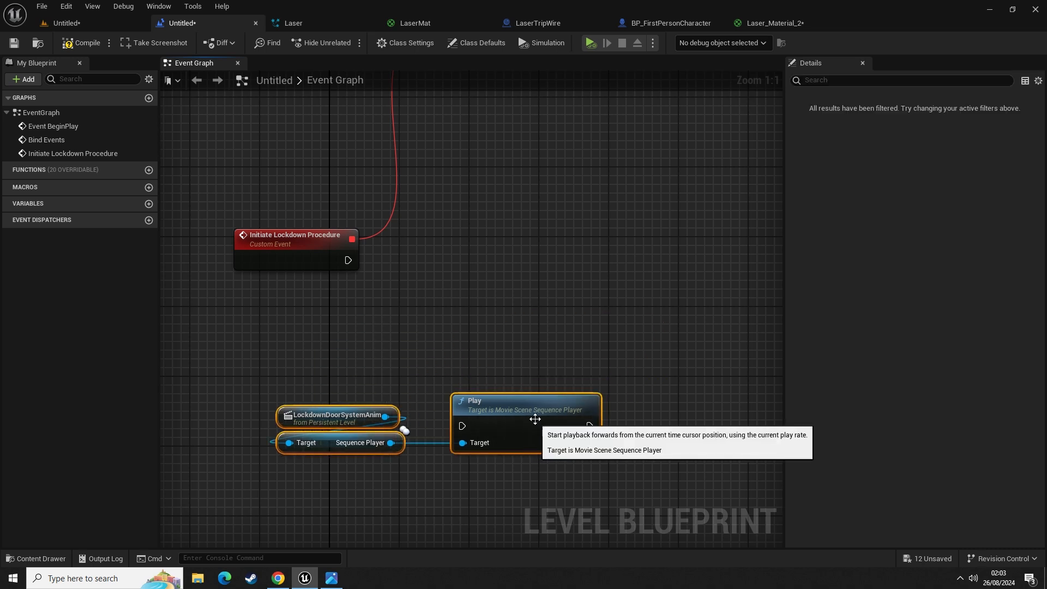
click(494, 387)
right_drag(493, 388, 477, 274)
drag(276, 232, 511, 391)
drag(501, 298, 493, 282)
click(495, 227)
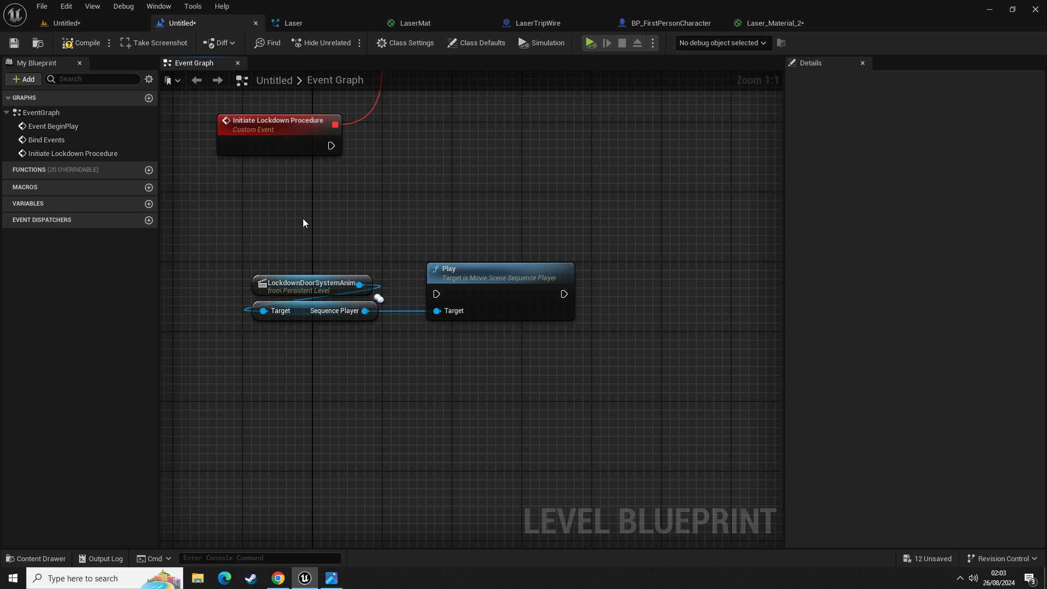
- Wire a Do Once node between Initiate Lockdown Procedure and Play, and tuck the sequence reference nodes beneath it
right_drag(318, 197, 394, 251)
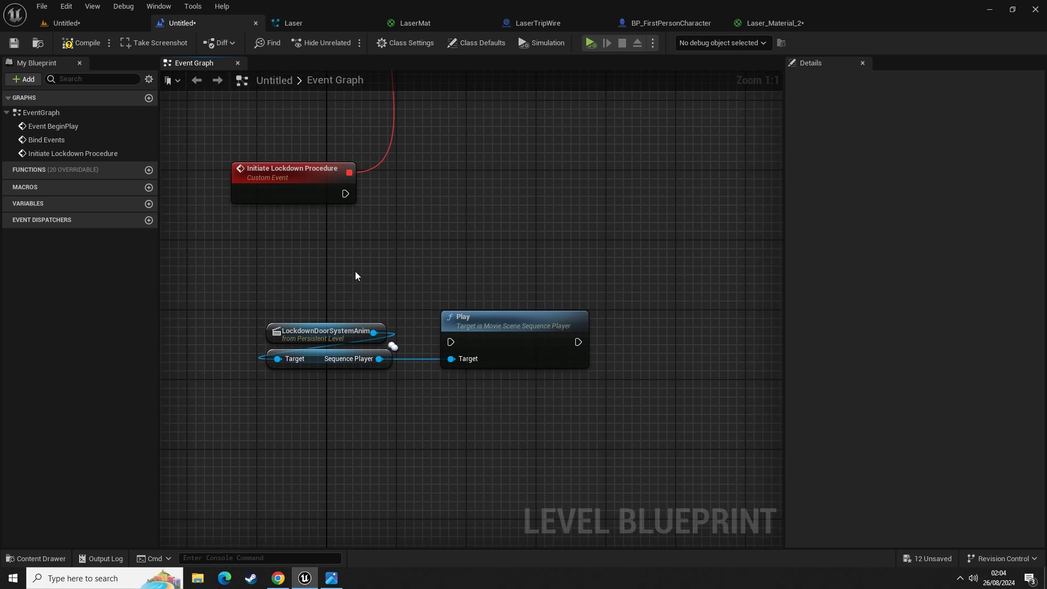
drag(478, 318, 539, 238)
drag(335, 200, 300, 203)
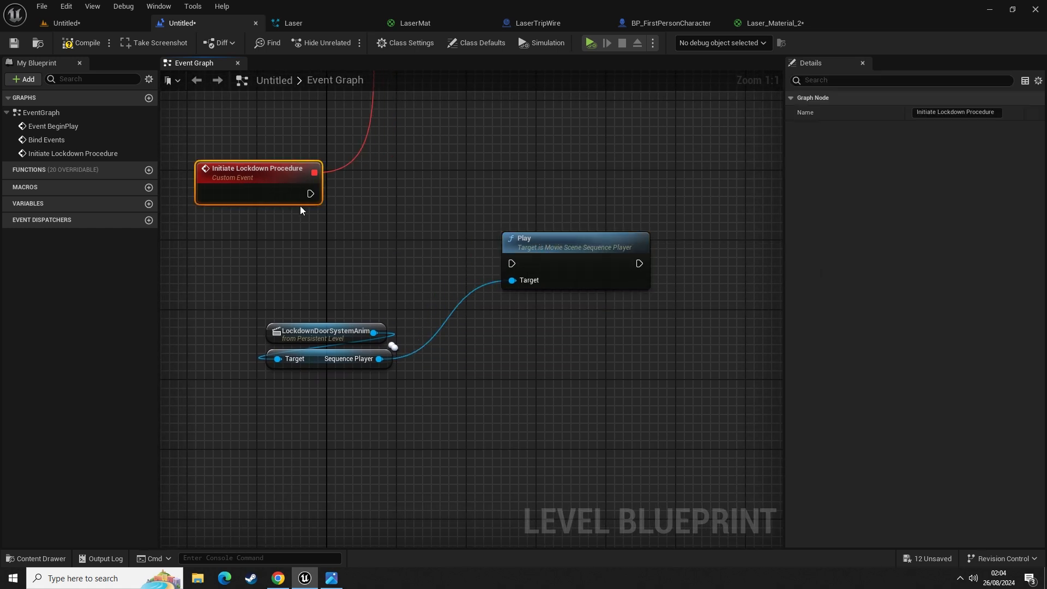
click(380, 212)
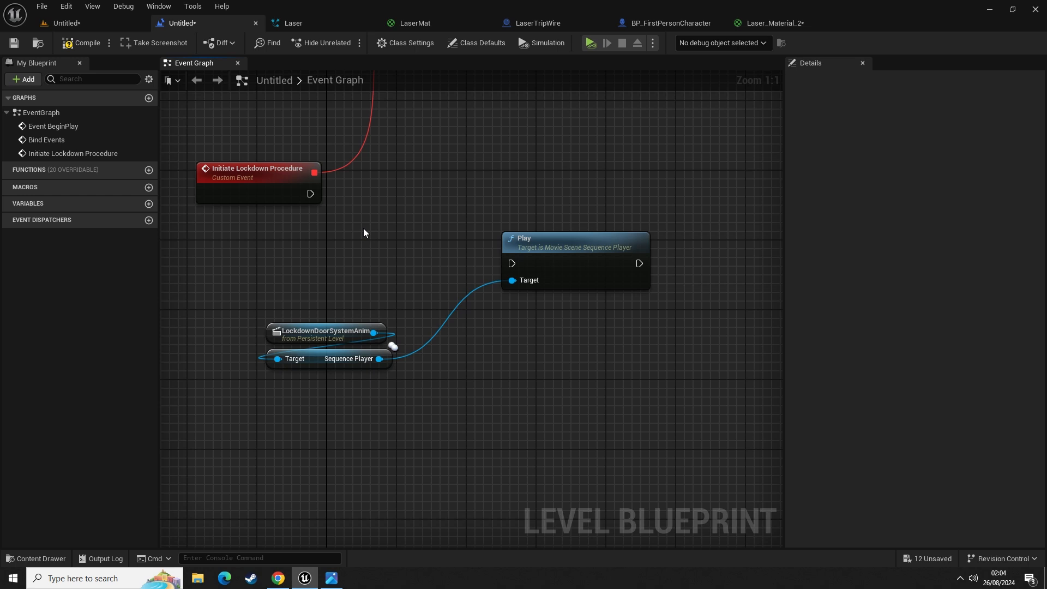
key(o)
click(363, 228)
drag(393, 243, 378, 221)
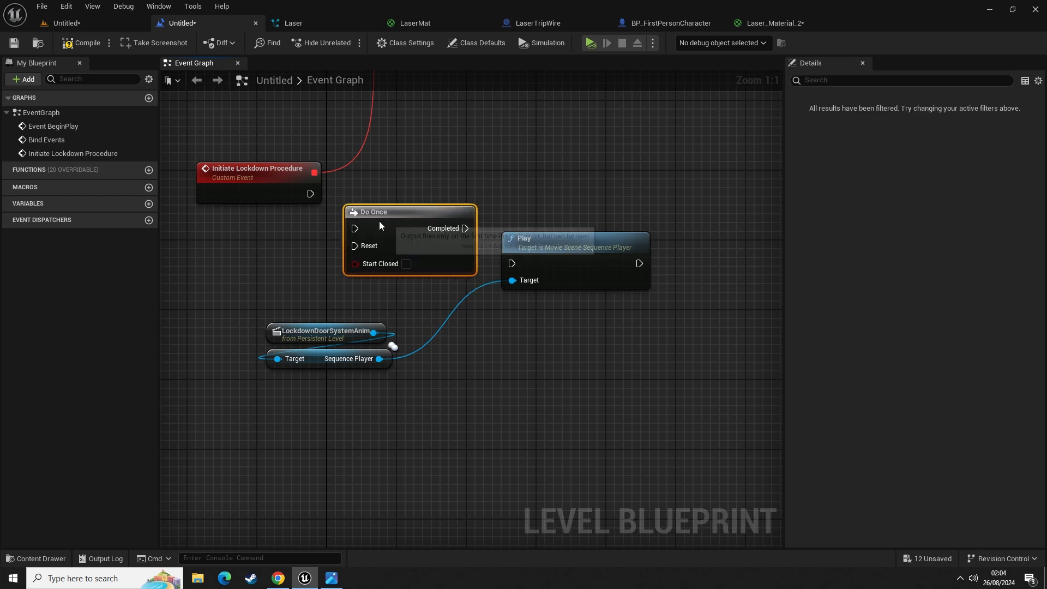
drag(309, 195, 355, 229)
drag(466, 229, 612, 213)
click(529, 310)
drag(528, 307, 400, 328)
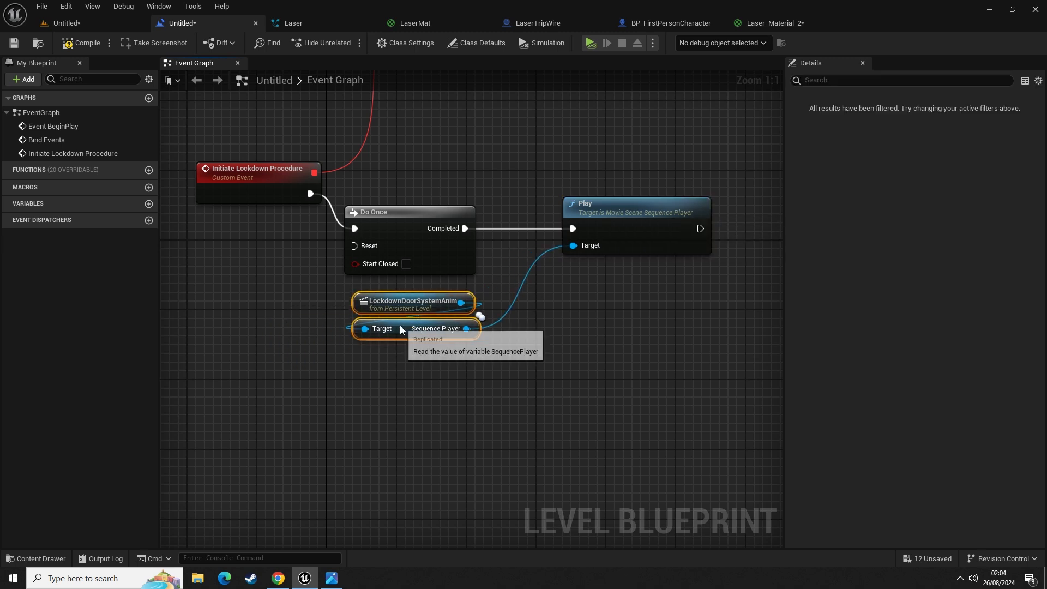
click(531, 355)
- Compile the Level Blueprint and dismiss the Save Level As dialog without saving
right_drag(531, 357, 499, 464)
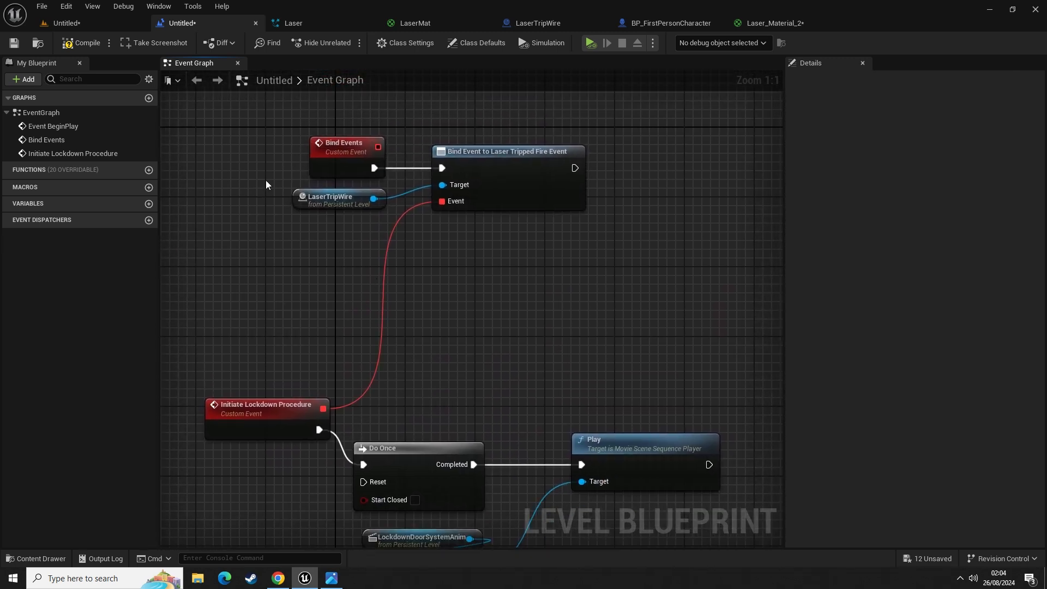
right_drag(384, 340, 362, 132)
click(99, 46)
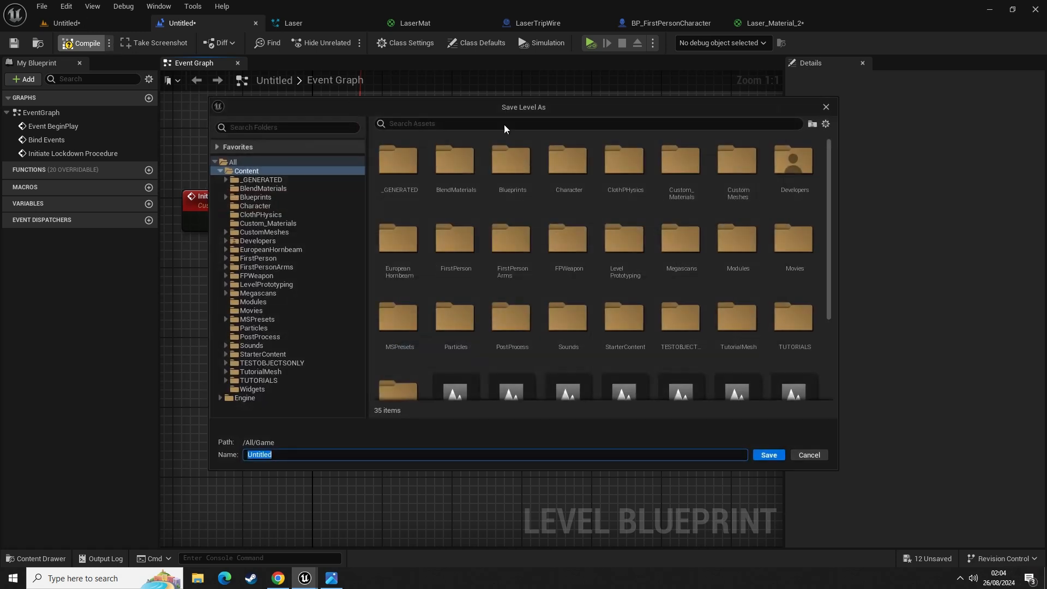
click(826, 108)
- Play-test the level briefly from a spot on the floor facing the laser, and stop the test
click(58, 23)
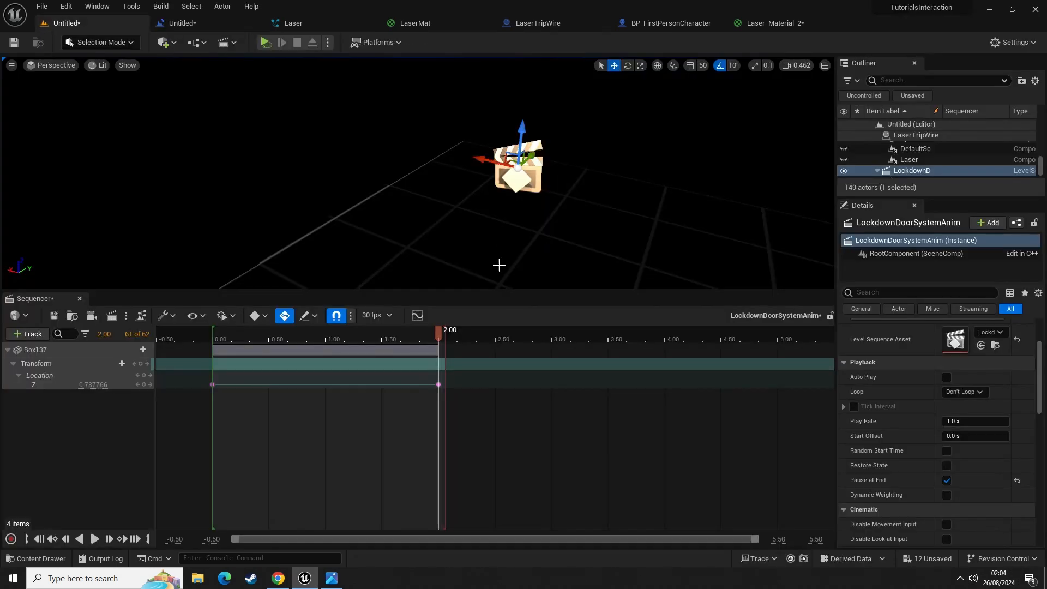
right_drag(498, 264, 709, 257)
right_click(444, 235)
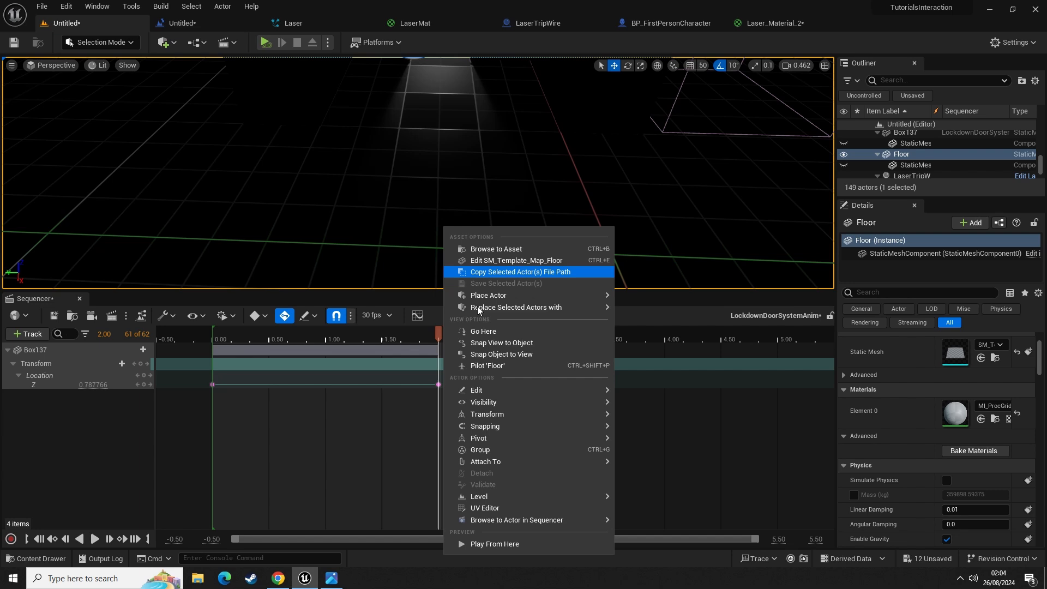
click(503, 543)
key(shift+F1)
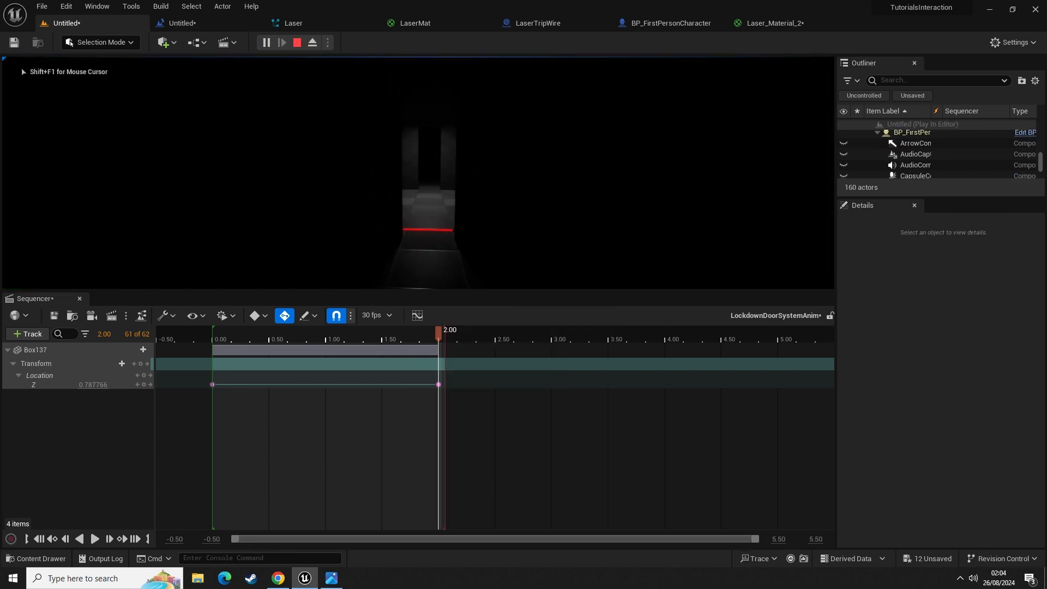
key(Escape)
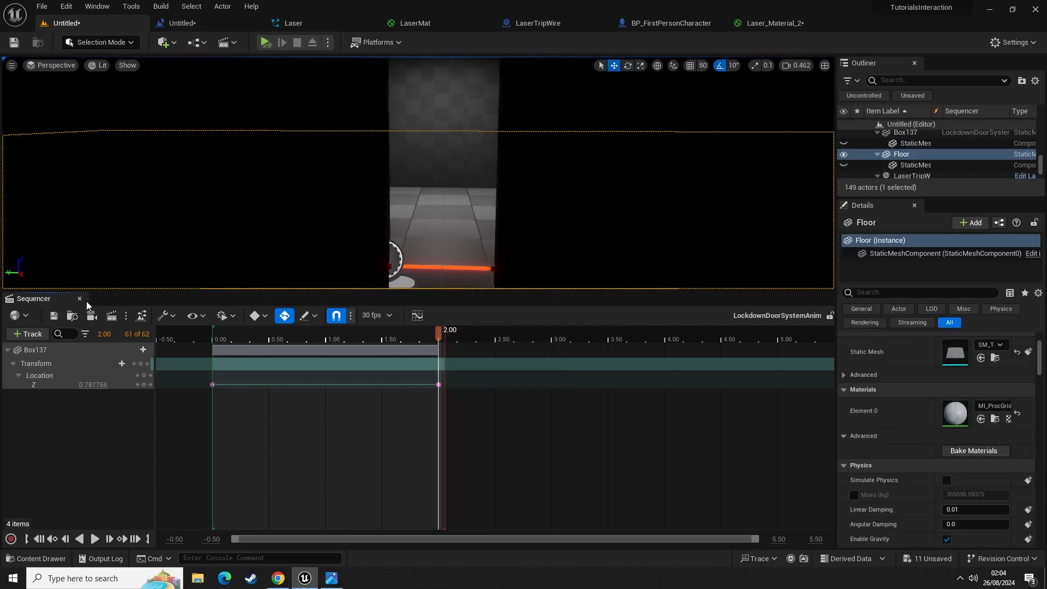
- Close the Sequencer, play-test from the corridor floor and walk through the laser tripwire towards the lockdown door
click(79, 299)
right_drag(430, 299, 430, 299)
right_click(430, 299)
click(444, 426)
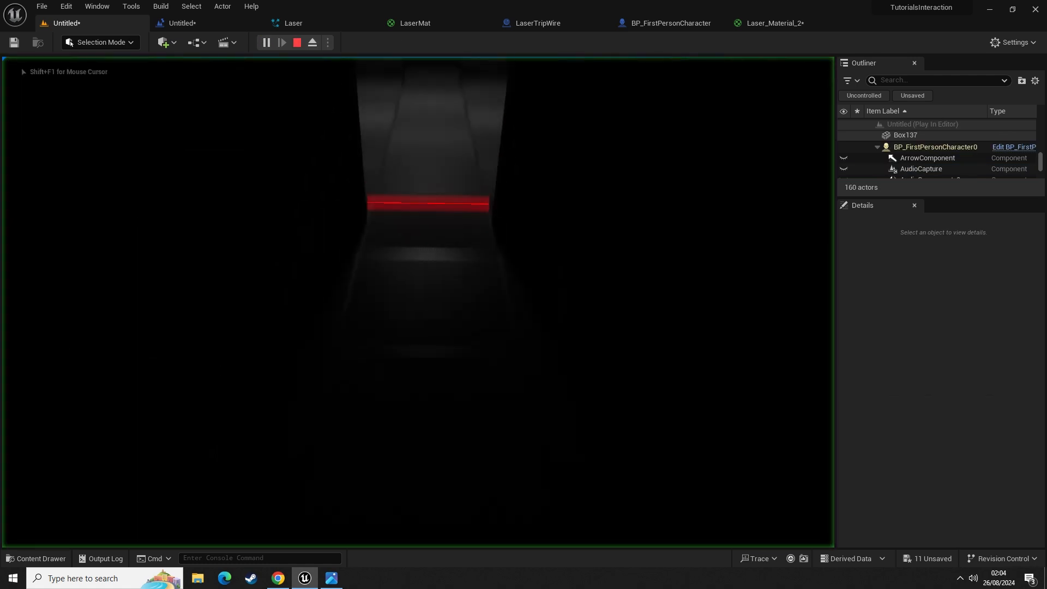
key(w)
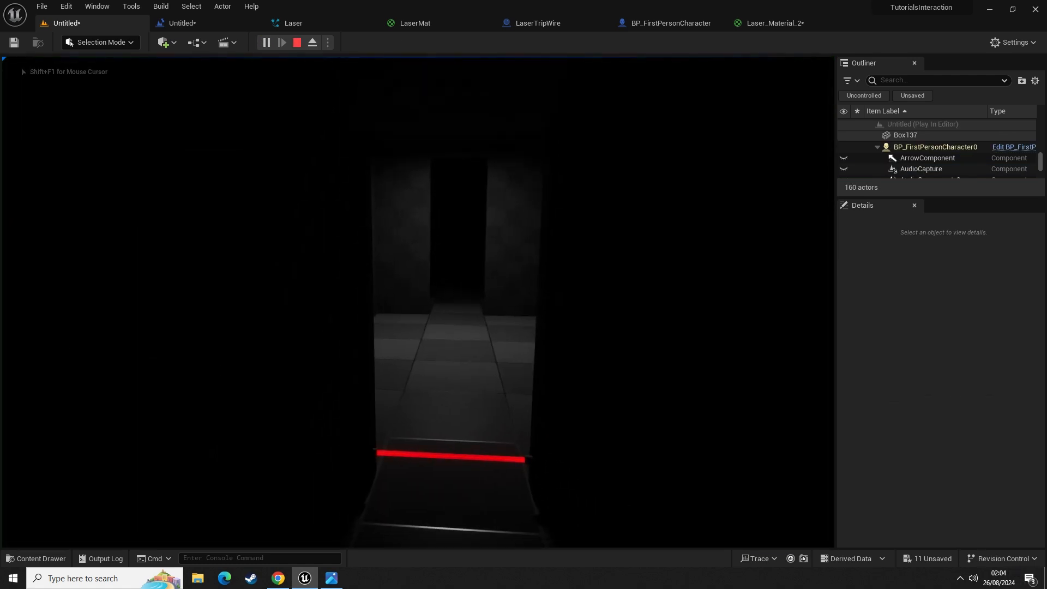
key(w)
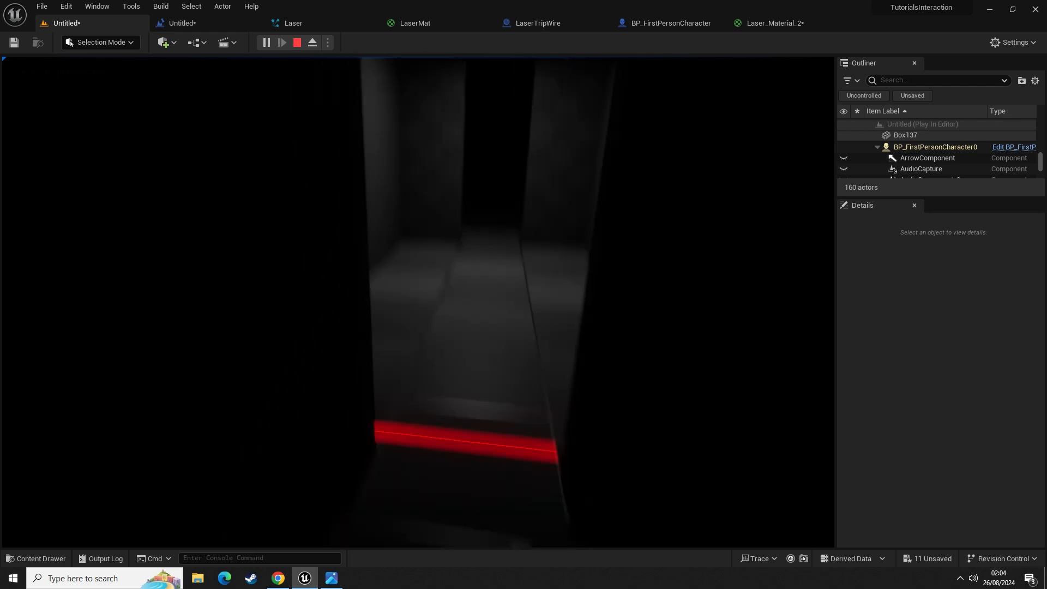
key(w)
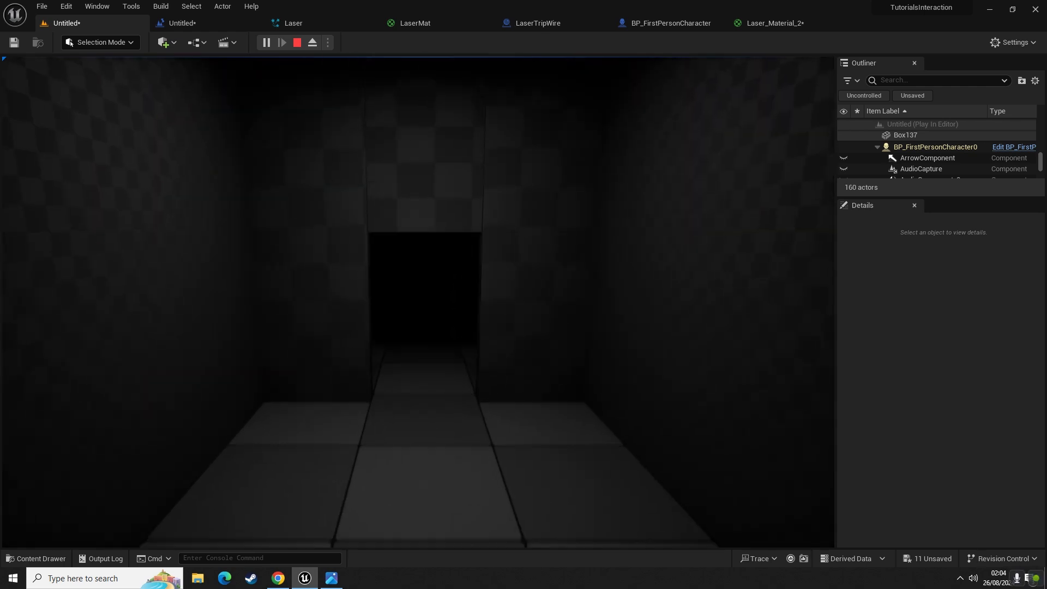
key(w)
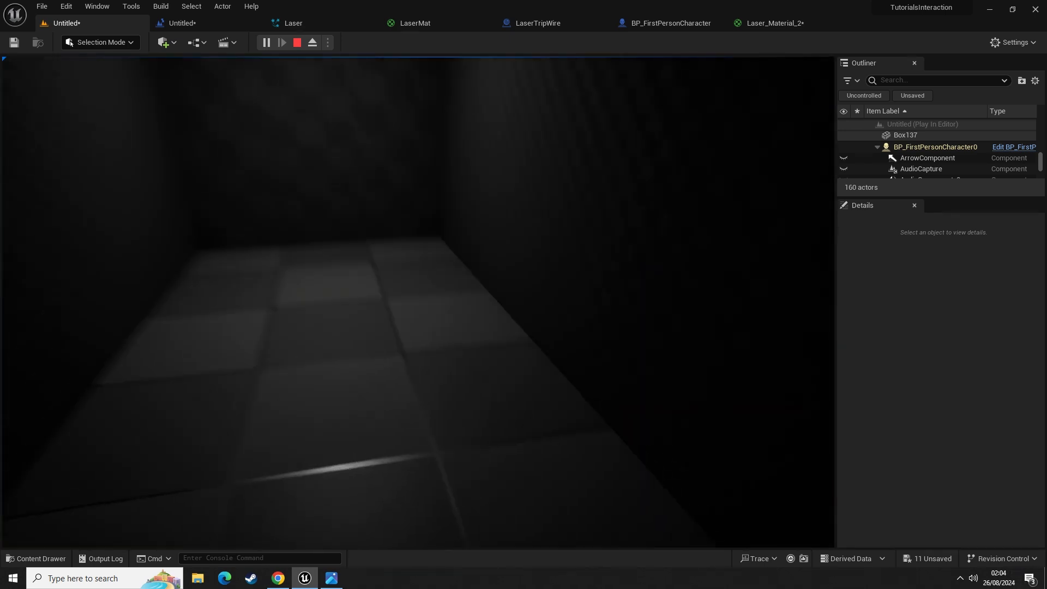
key(w)
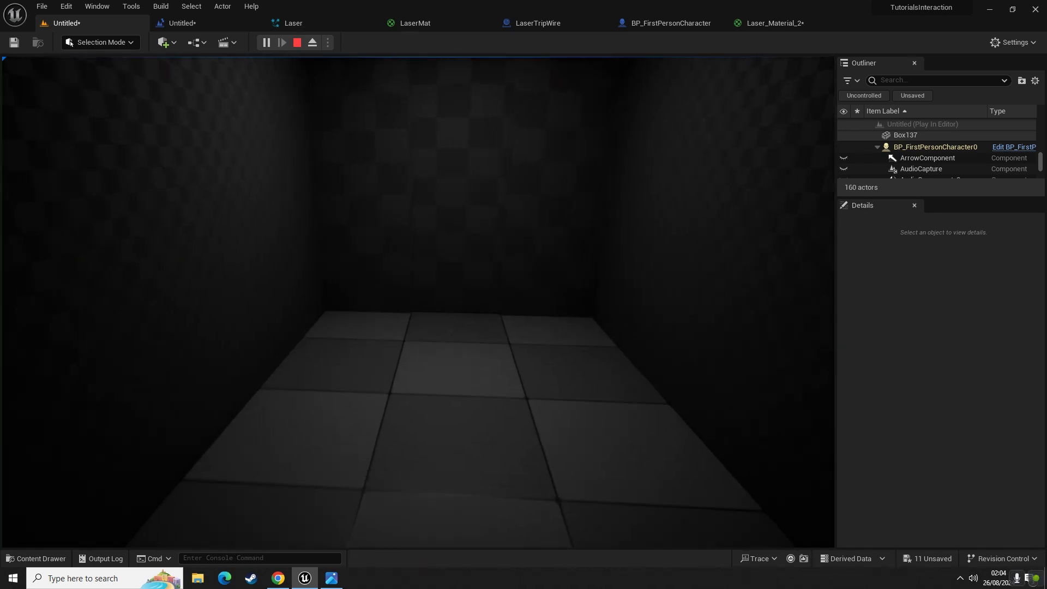
- Back out past the laser tripwire and walk through it again up to the lockdown door
key(s)
key(s)
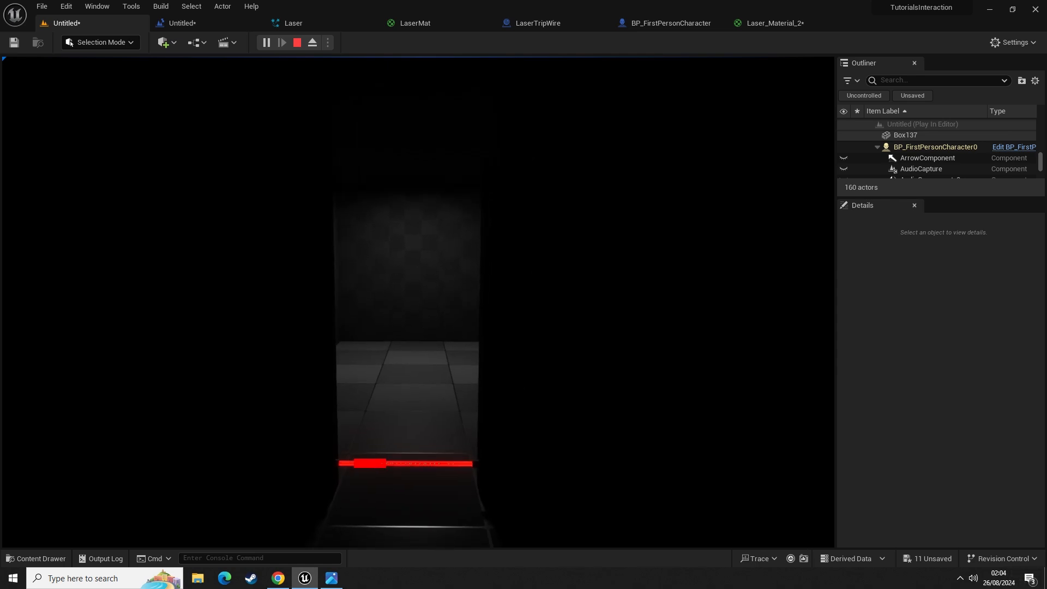
key(w)
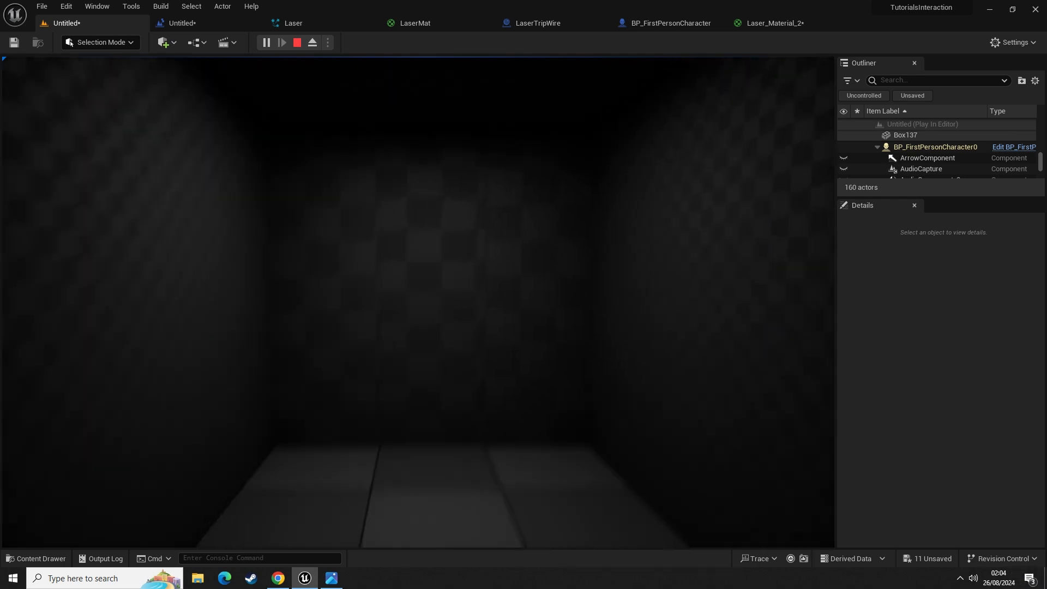
key(w)
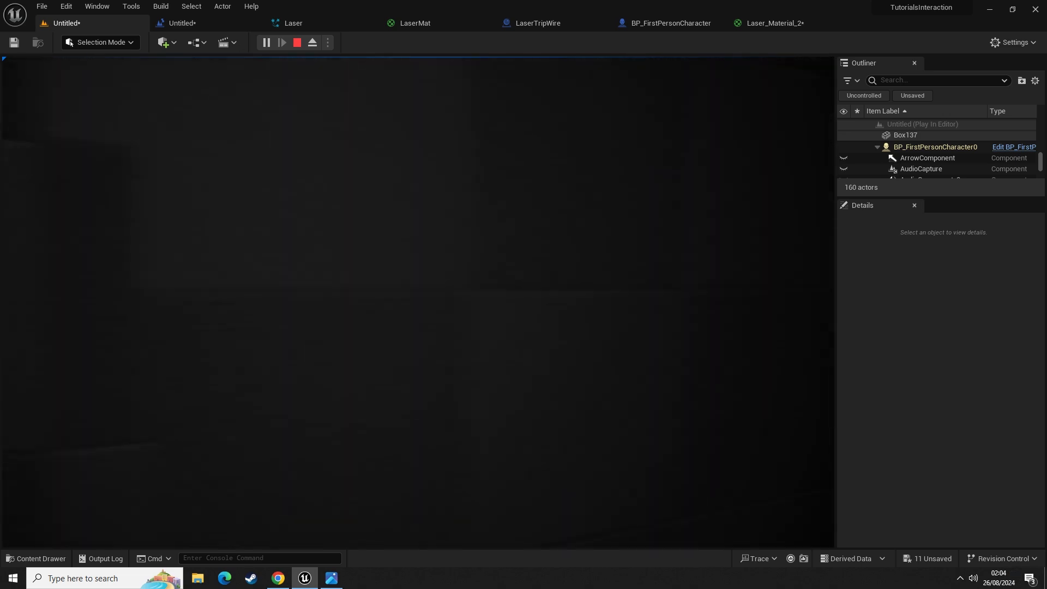
key(w)
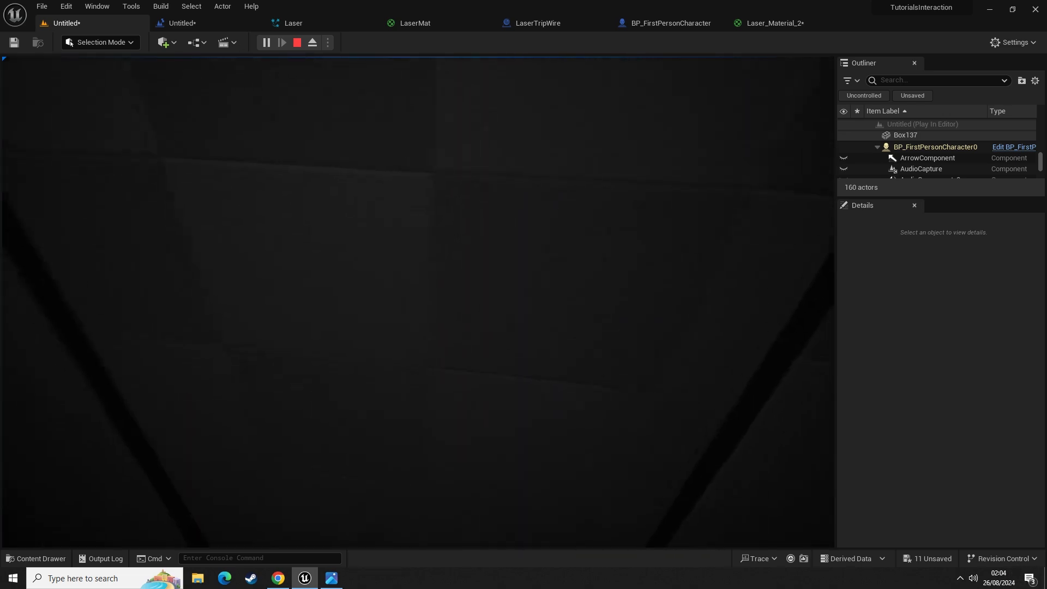
key(w)
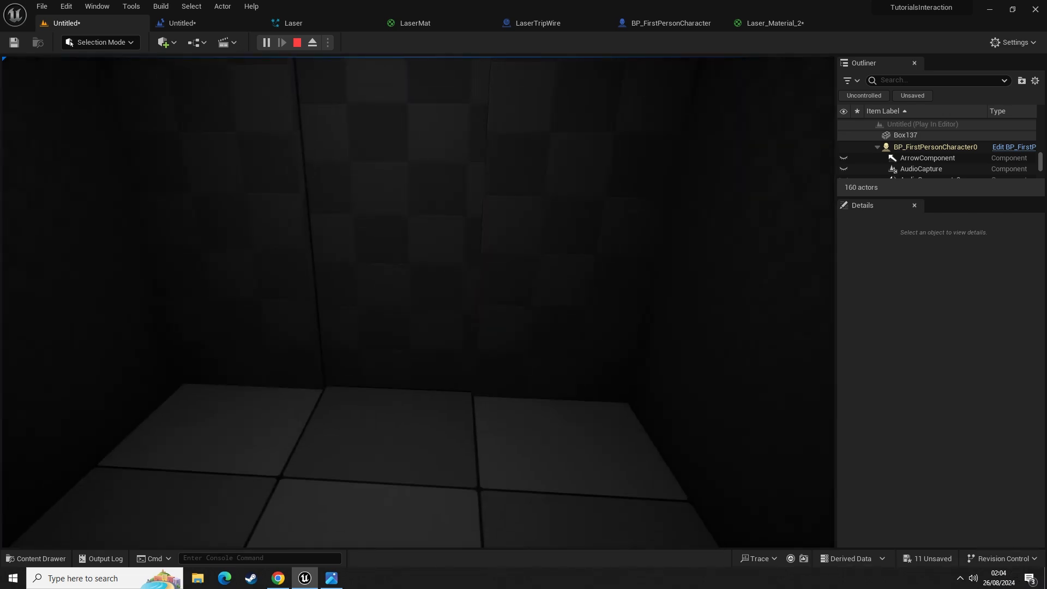
- Stop the play-test and switch the viewport to Unlit shading while facing the outer end of the corridor
key(Escape)
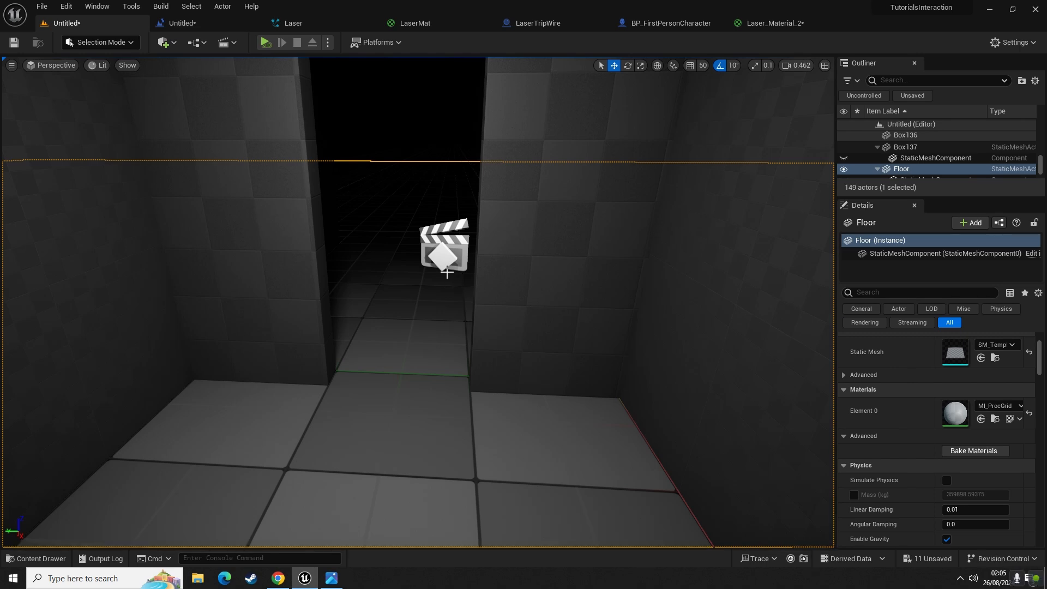
key(s)
right_drag(447, 273, 457, 311)
key(d)
key(w)
key(a)
key(ctrl+space)
key(ctrl+space)
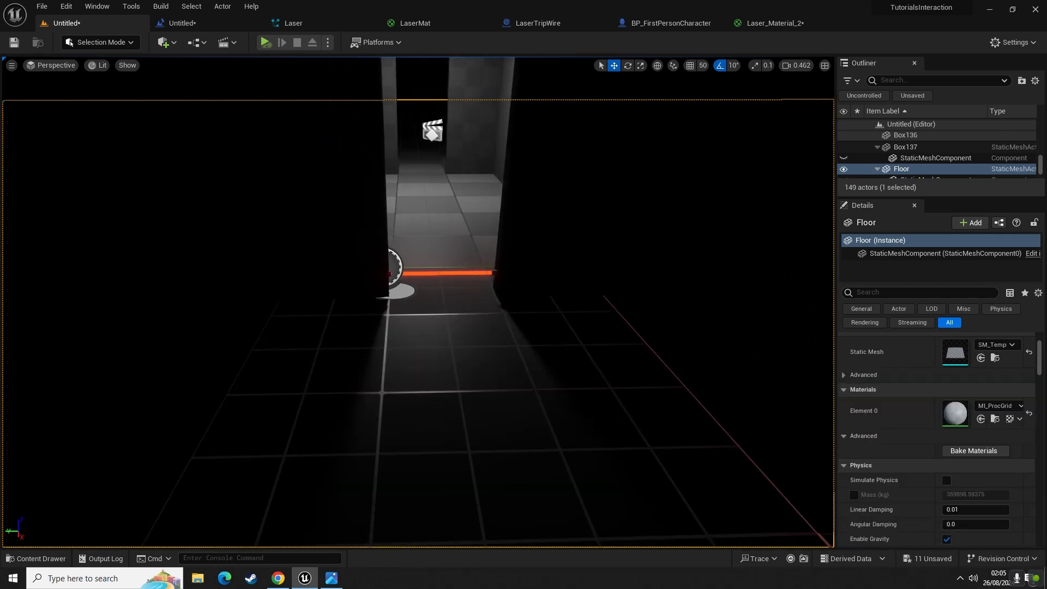
mouse_move(192, 183)
right_down()
mouse_move(294, 219)
mouse_move(237, 205)
mouse_move(187, 170)
right_up()
key(s)
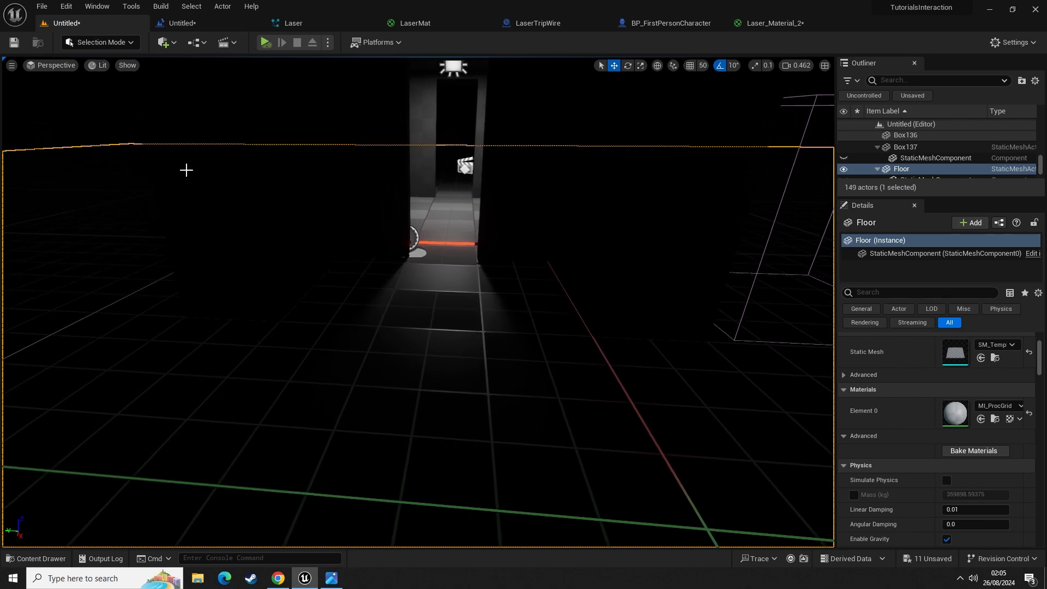
click(96, 65)
click(122, 105)
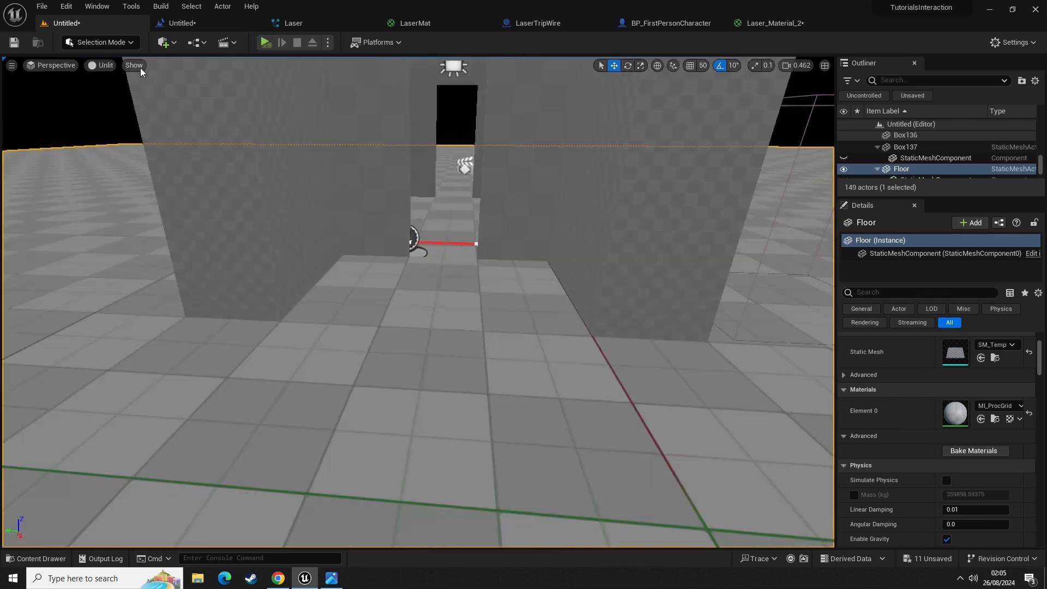
- Select all eleven blocks framing the outer end of the corridor, covering both side columns and the ceiling row
key(d)
right_drag(390, 305, 319, 272)
click(390, 303)
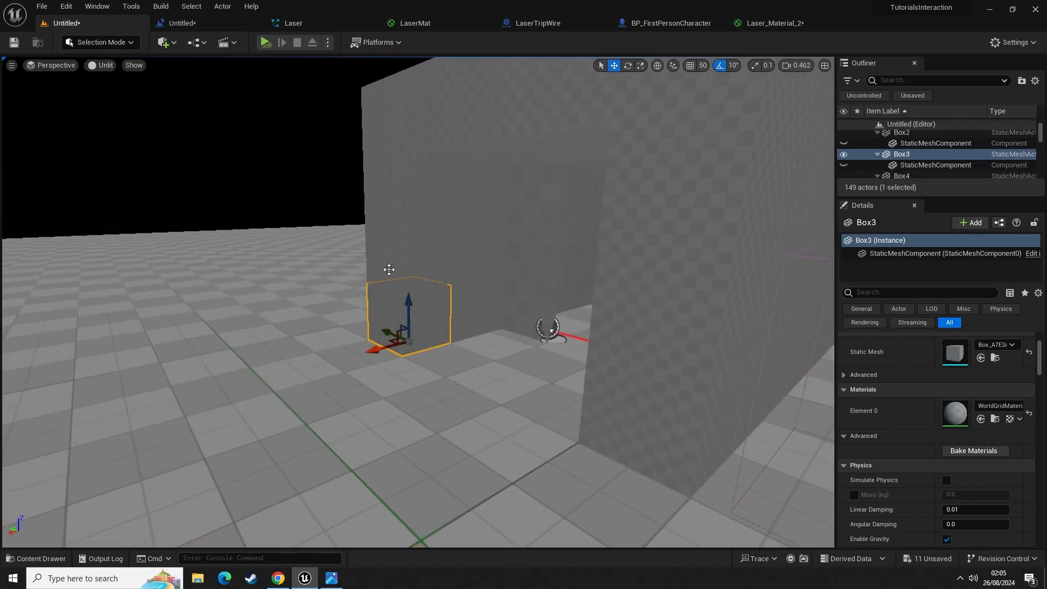
ctrl+click(388, 257)
ctrl+click(394, 180)
ctrl+click(391, 118)
ctrl+click(439, 123)
ctrl+click(493, 124)
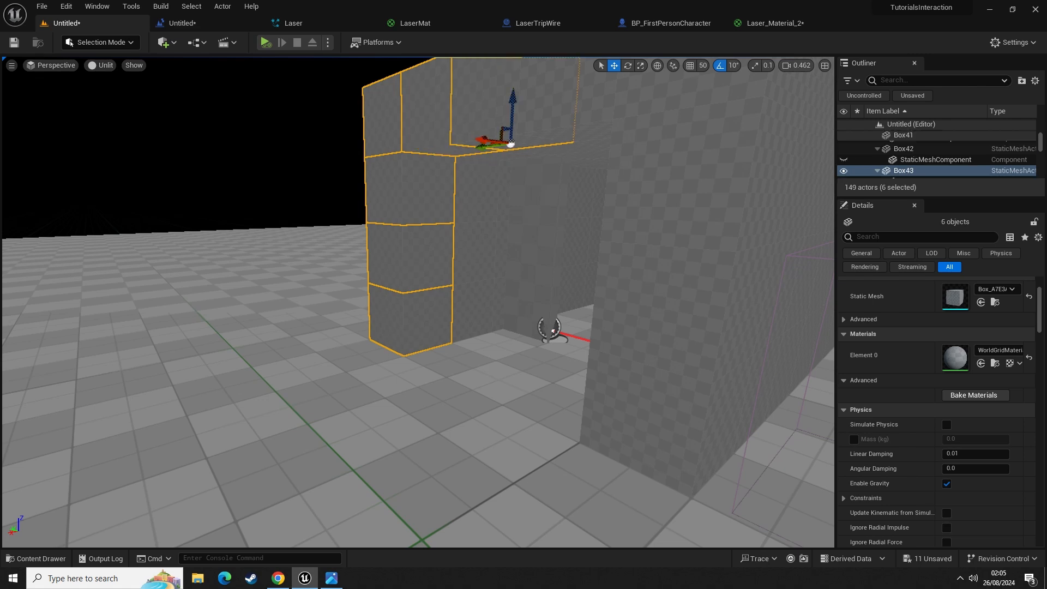
right_drag(492, 125, 551, 109)
key(a)
ctrl+click(482, 165)
ctrl+click(521, 163)
ctrl+click(534, 248)
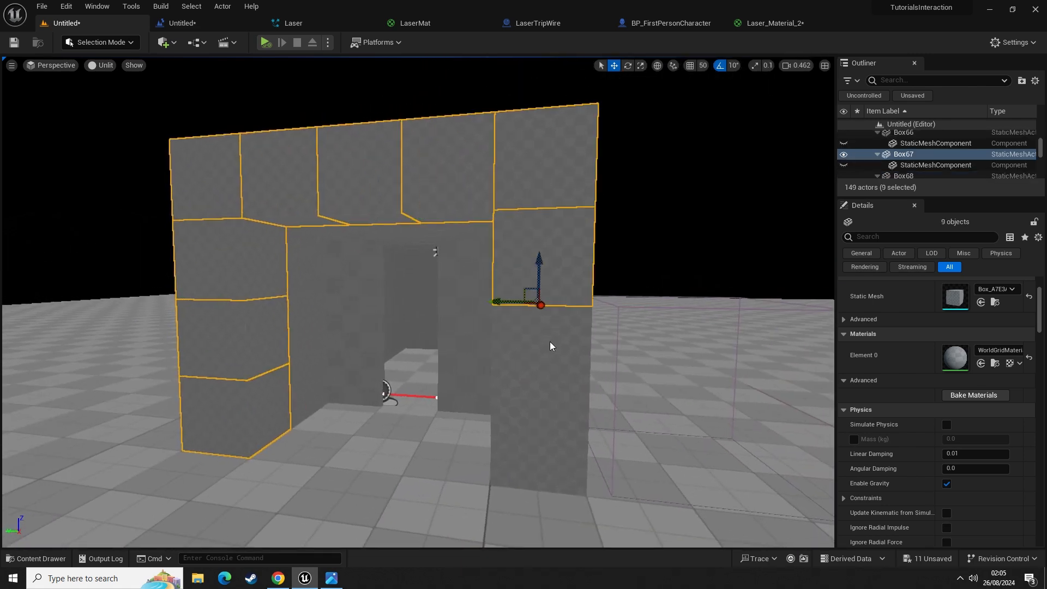
ctrl+click(550, 341)
ctrl+click(543, 416)
- Duplicate the selected end frame outward along the corridor four times with 50-unit grid snapping to lengthen the walls and ceiling
right_drag(543, 416, 720, 450)
key(s)
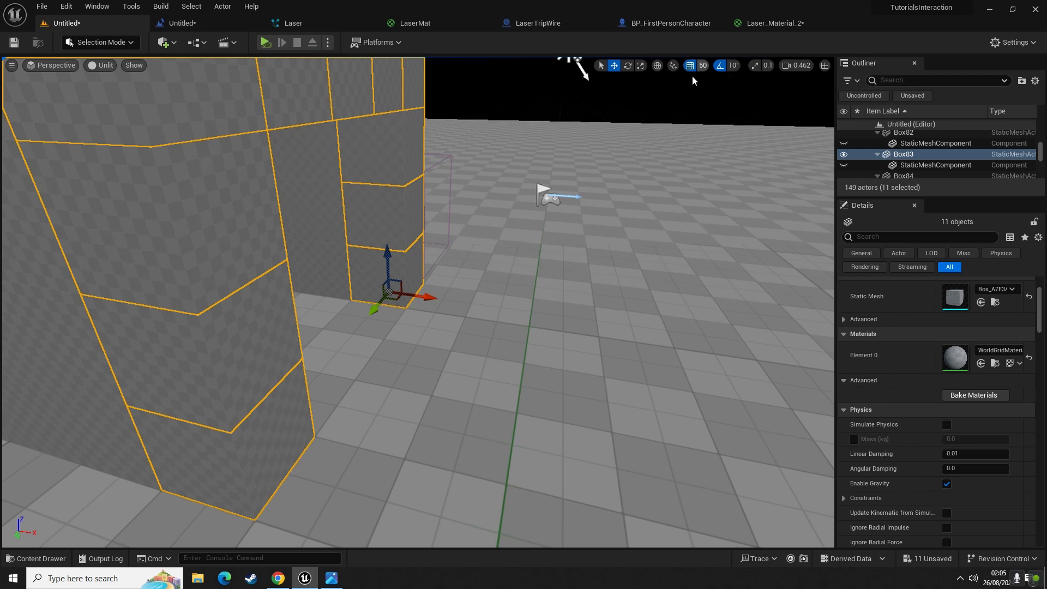
alt+drag(426, 299, 483, 311)
right_drag(483, 311, 586, 349)
key(s)
alt+drag(354, 253, 489, 268)
key(d)
right_drag(509, 343, 493, 358)
key(g)
key(d)
key(w)
key(w)
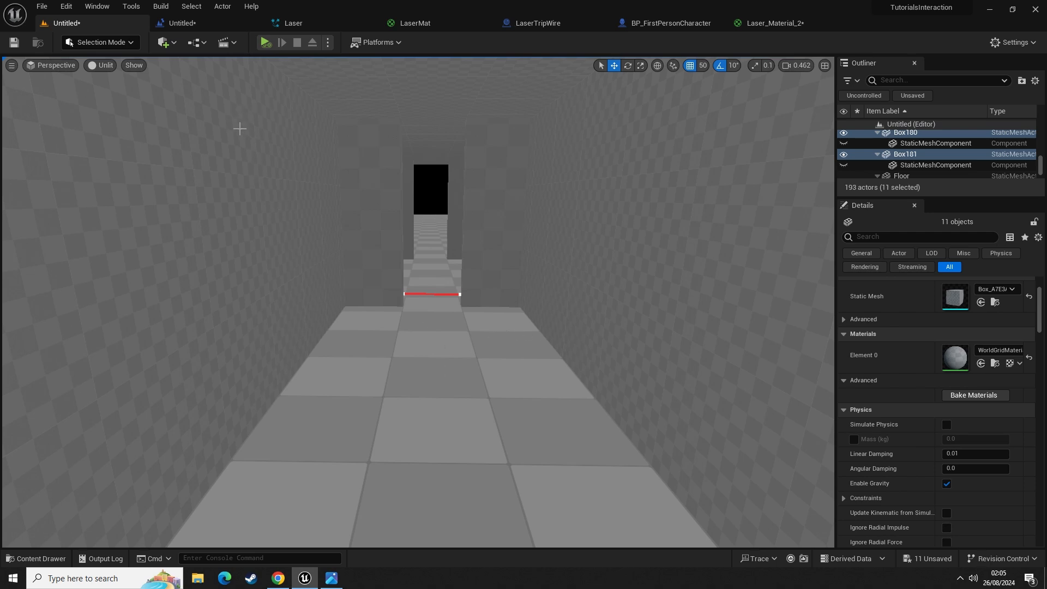
- Find the Trigger Box actor among all classes and place it on the lengthened corridor's floor
right_drag(260, 194, 261, 208)
key(ctrl+space)
key(ctrl+space)
click(165, 45)
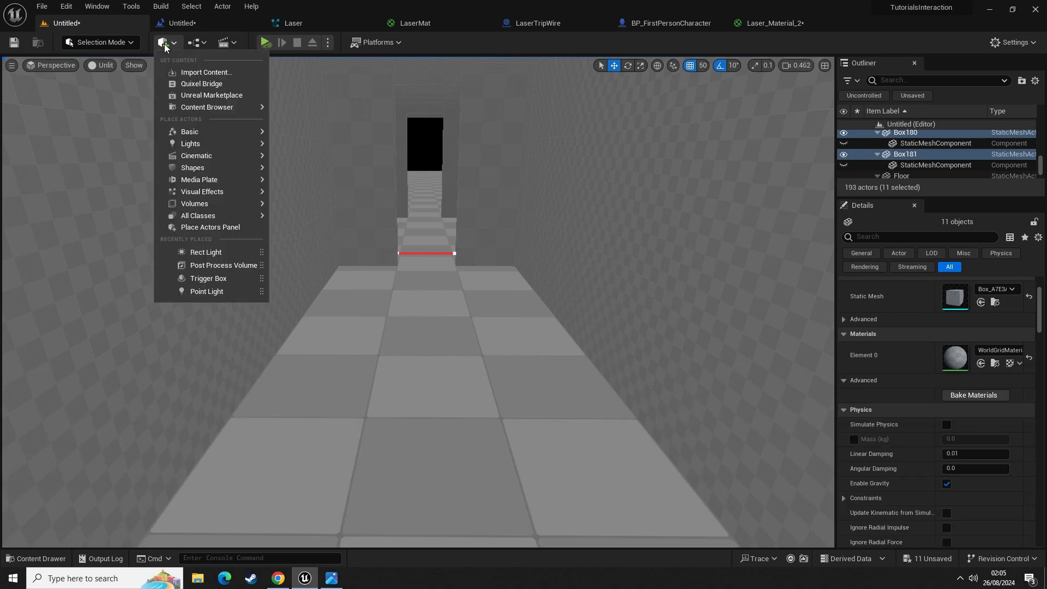
mouse_move(218, 216)
text(tr)
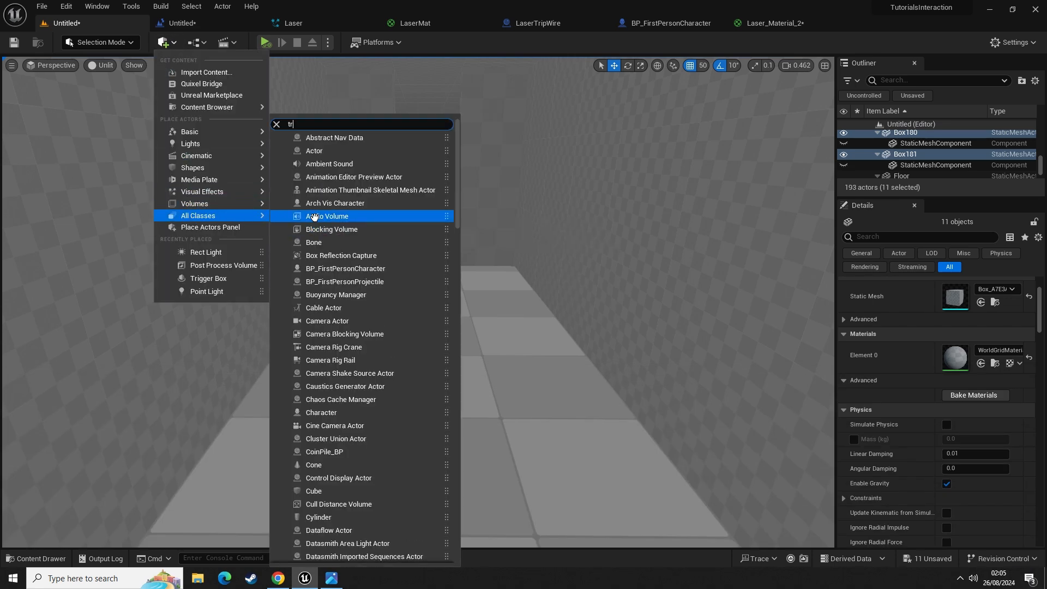
text(igger)
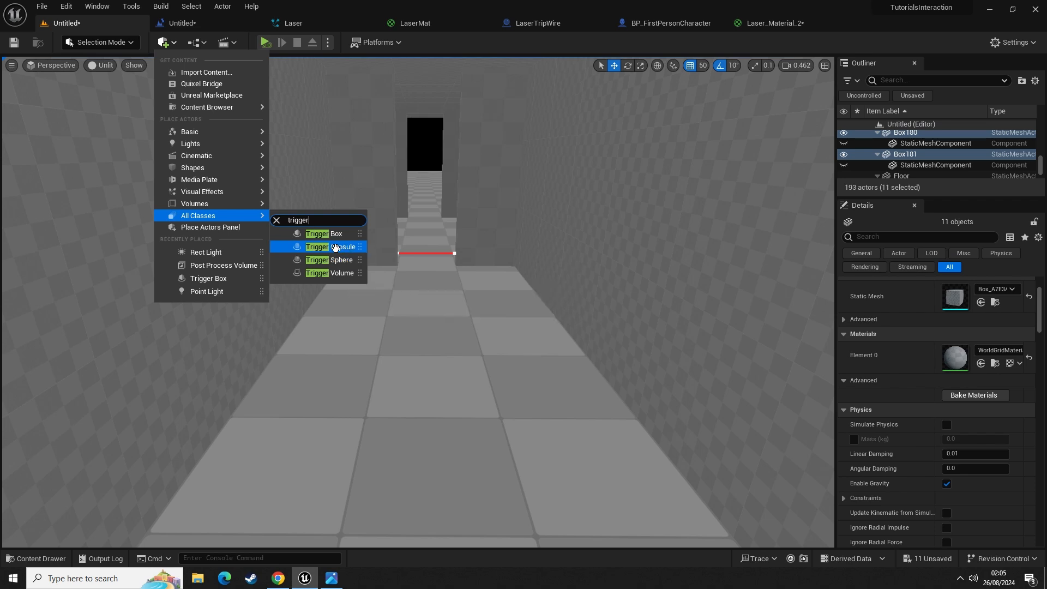
drag(338, 234, 511, 371)
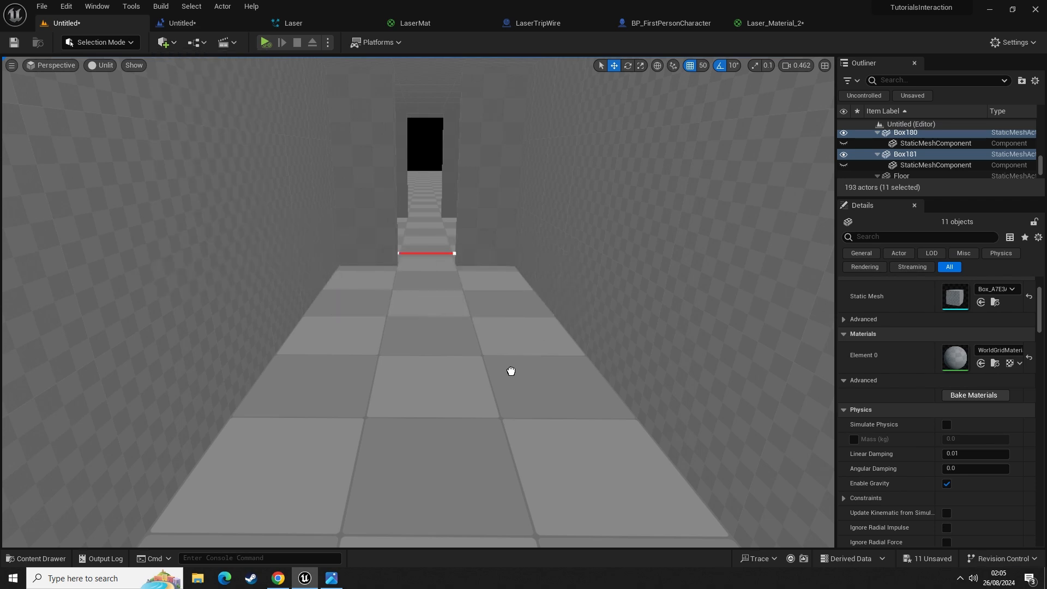
drag(406, 446, 427, 457)
- Raise the trigger box above the floor and widen it across the corridor to a Y extent of about 148
key(g)
key(s)
mouse_move(431, 436)
right_down()
mouse_move(439, 426)
mouse_move(360, 442)
mouse_move(436, 422)
right_up()
key(a)
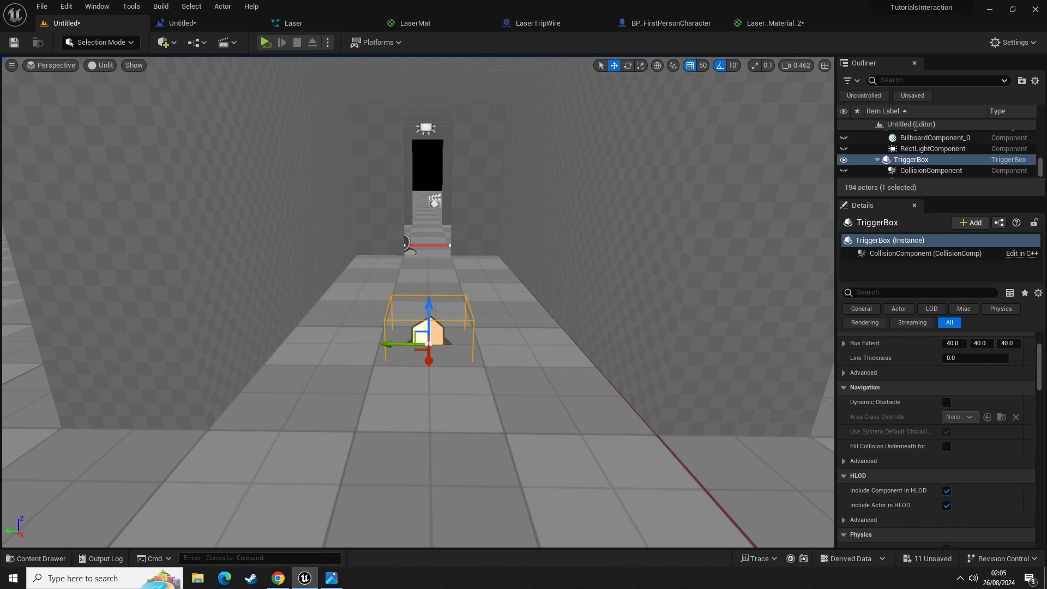
drag(427, 303, 425, 255)
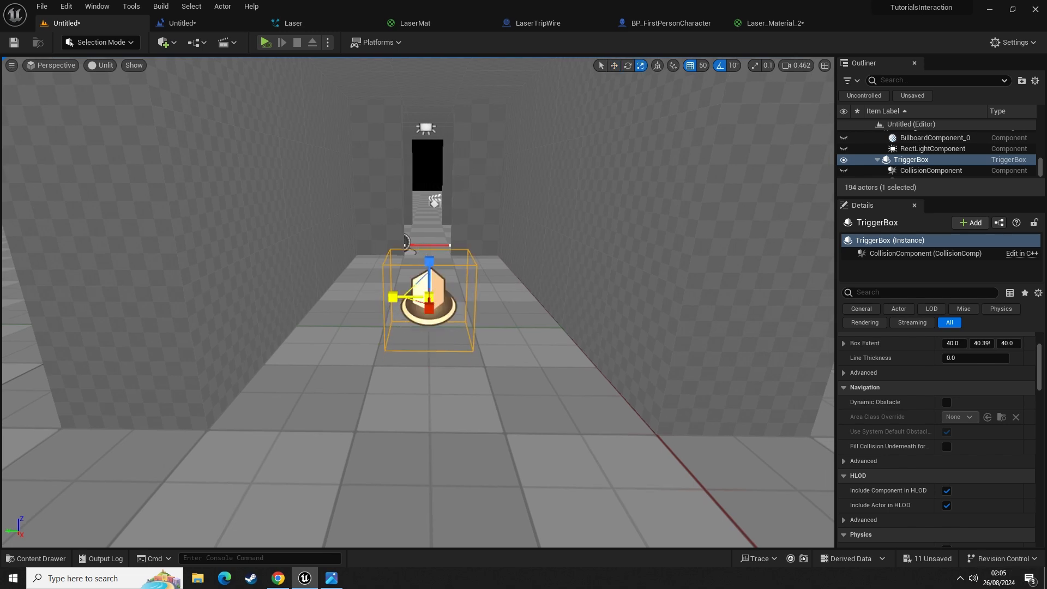
drag(393, 298, 492, 298)
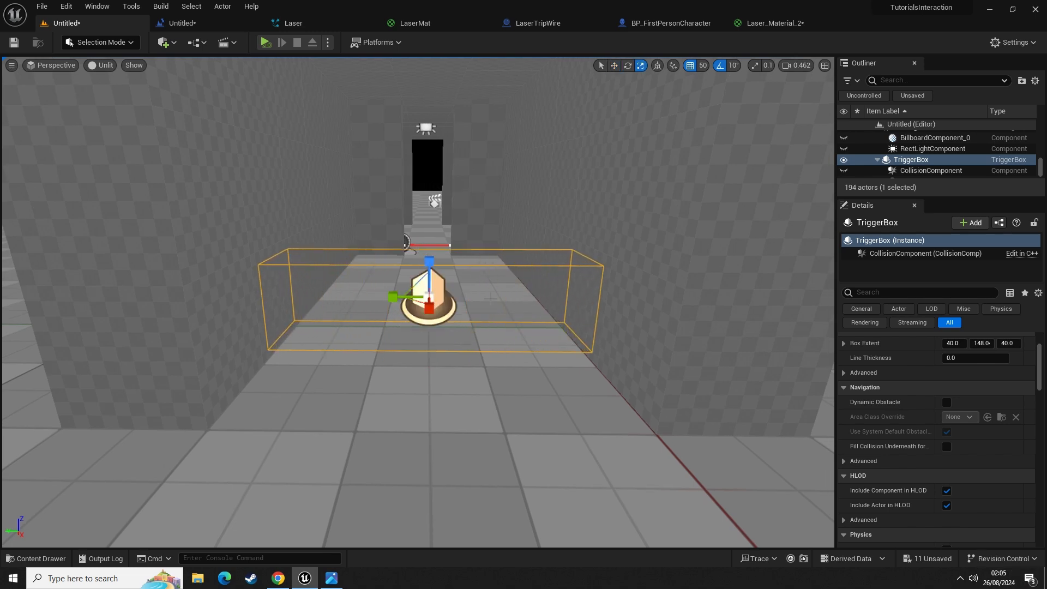
drag(431, 309, 429, 352)
- Increase the trigger box's height to a Z extent of about 69 and raise it within the corridor
right_drag(430, 351, 327, 335)
key(d)
key(a)
right_drag(469, 335, 583, 334)
key(r)
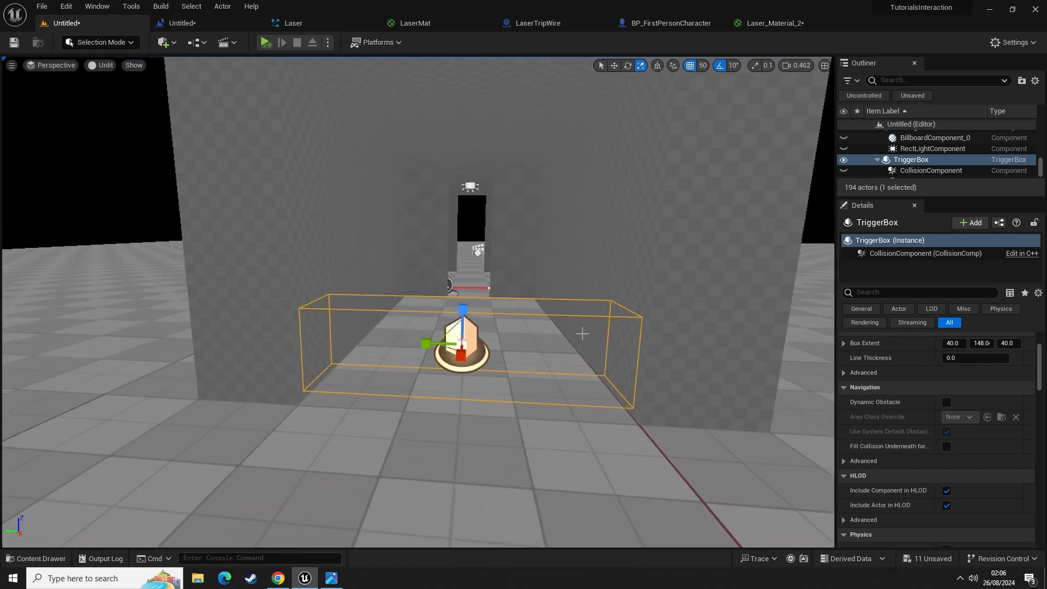
drag(459, 313, 451, 268)
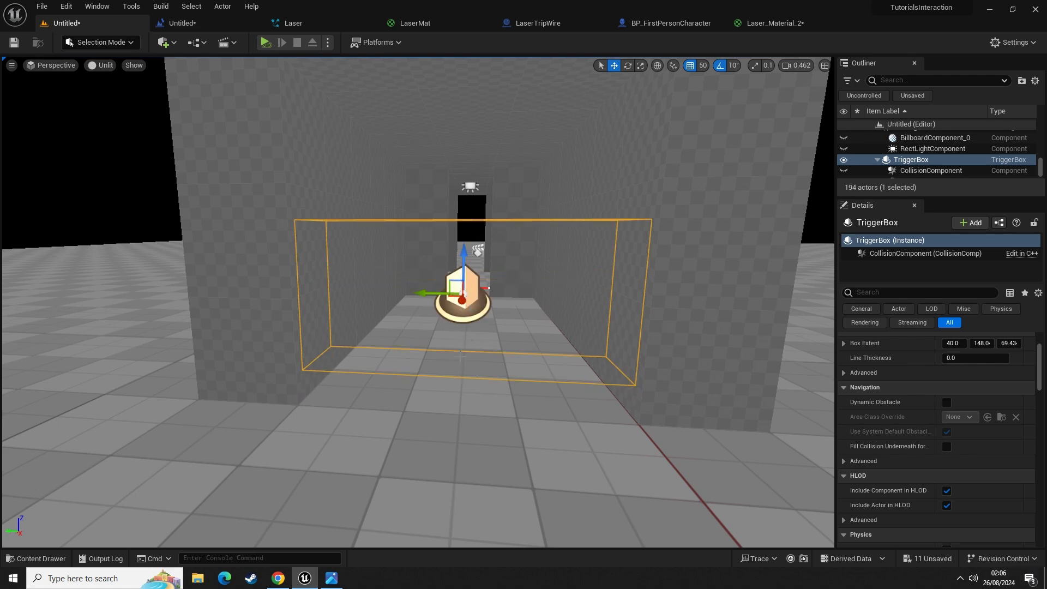
- Try to shrink the trigger box into a thin bar lowered to the corridor floor, and undo the changes
right_drag(461, 355, 437, 356)
key(a)
key(d)
key(d)
key(r)
mouse_move(304, 252)
mouse_down()
mouse_move(304, 278)
mouse_move(304, 248)
mouse_up()
drag(291, 294, 299, 397)
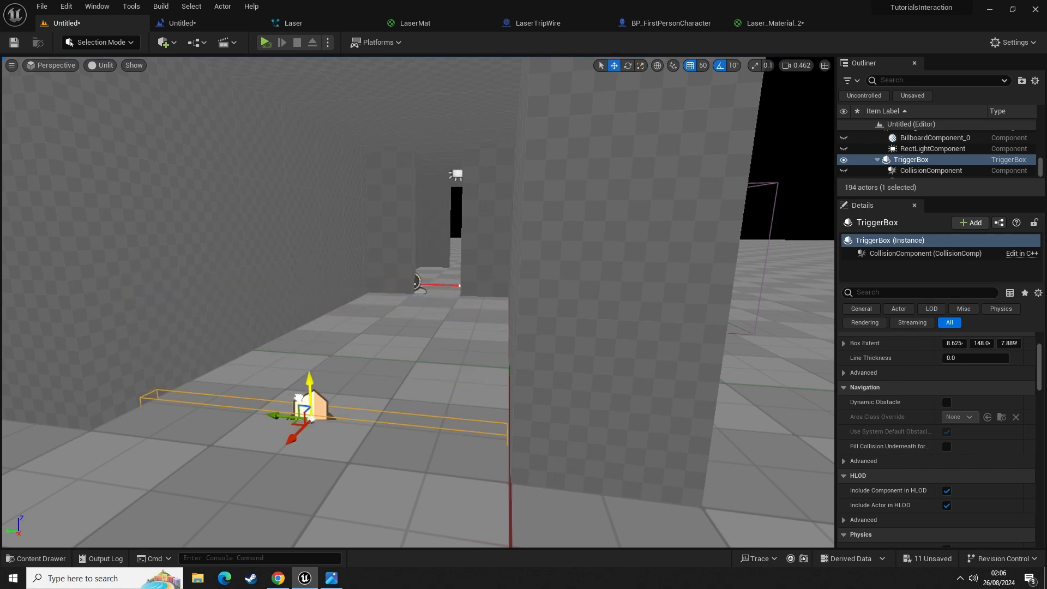
key(ctrl+z)
key(ctrl+z)
key(ctrl+z)
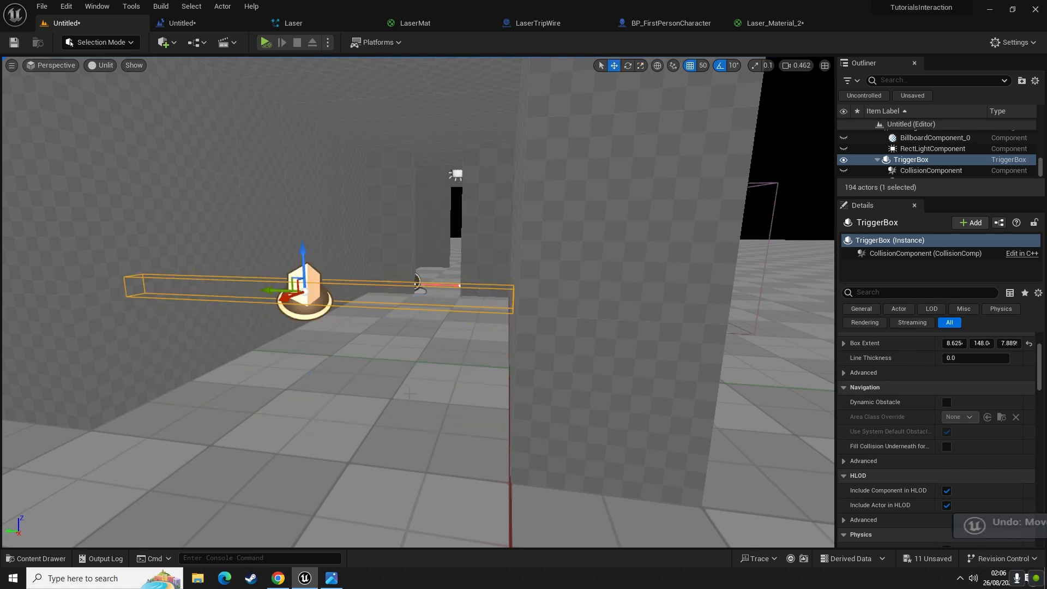
- Open the Level Blueprint's event graph with the trigger box selected in the level
scroll(311, 417, up, 5)
key(a)
right_drag(554, 469, 563, 508)
key(s)
key(w)
right_drag(428, 344, 406, 295)
key(d)
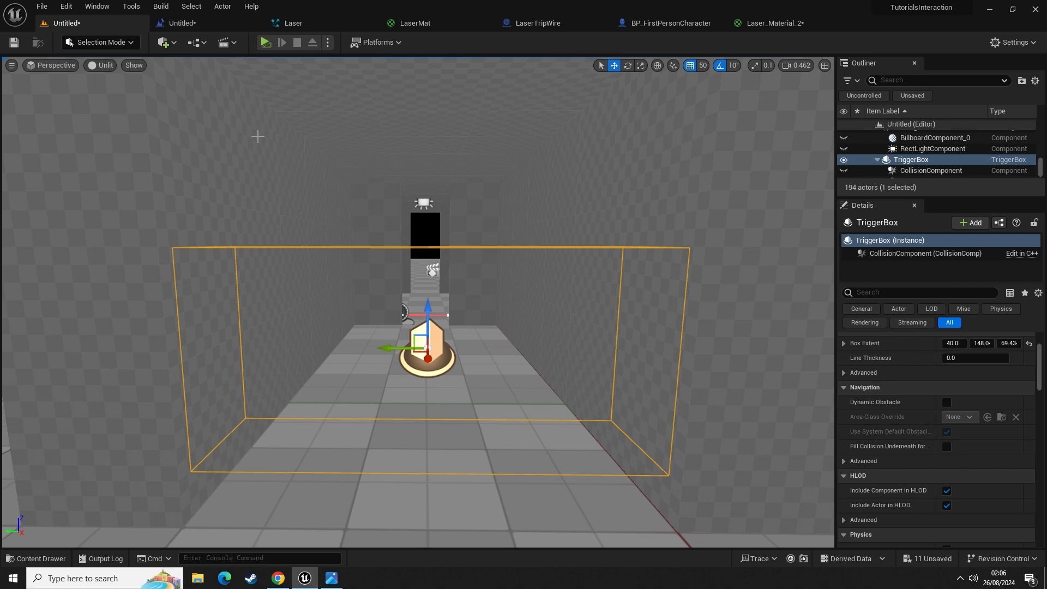
click(182, 23)
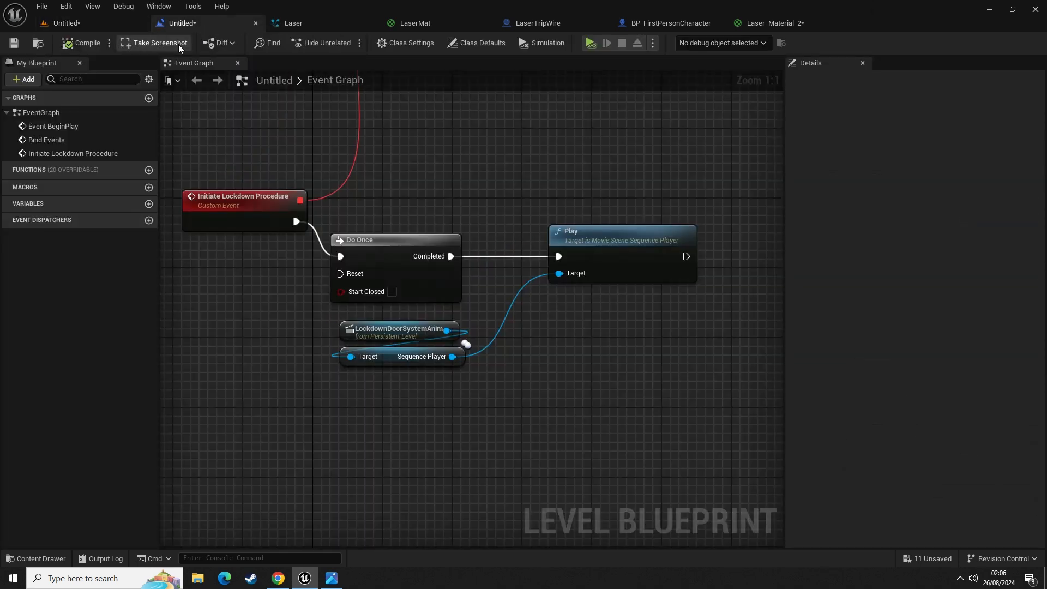
click(66, 23)
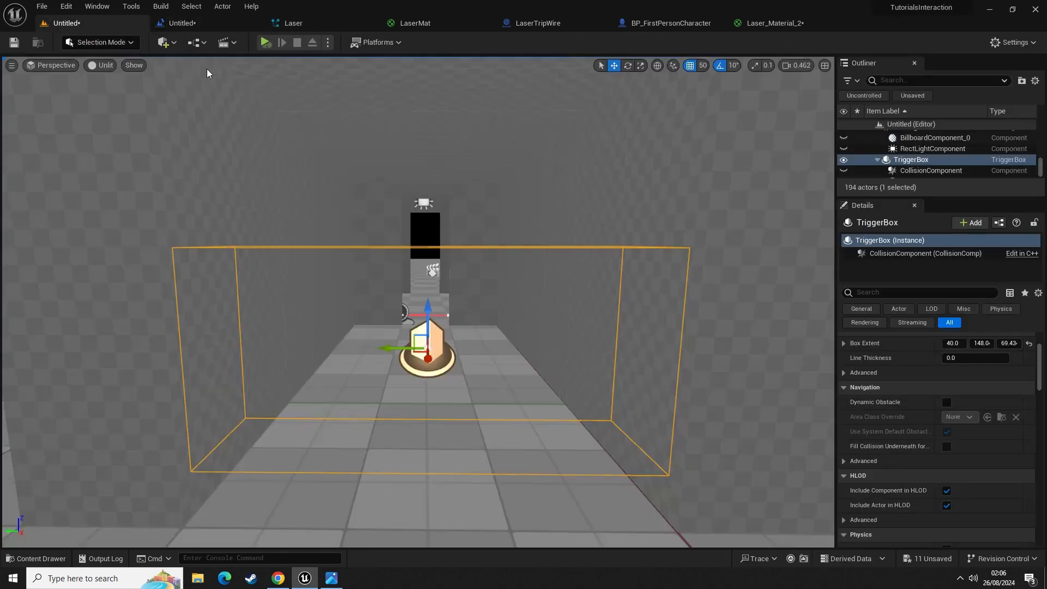
click(195, 42)
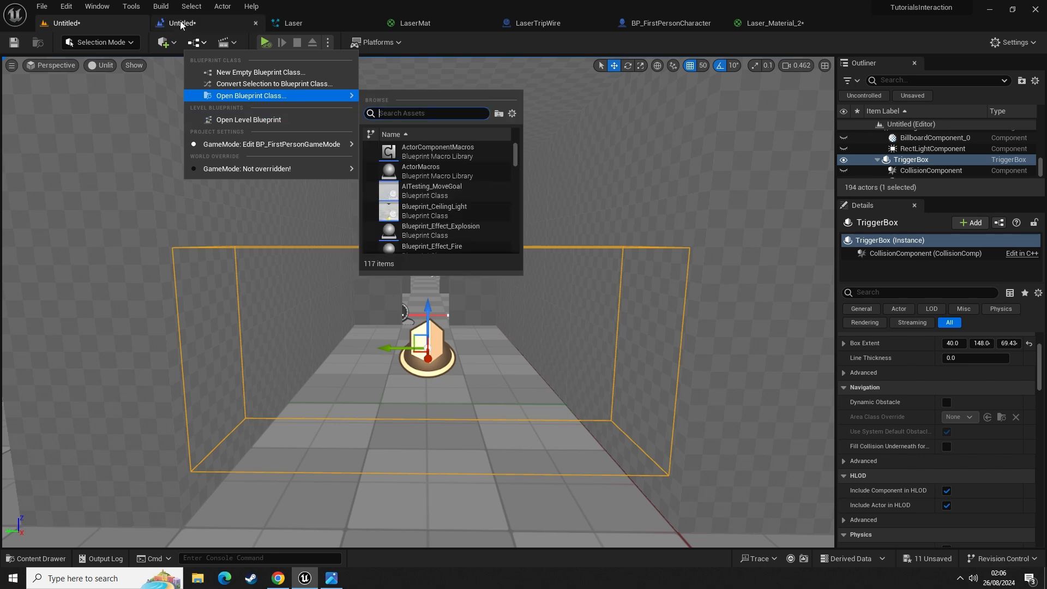
click(244, 120)
- Create a reference to the trigger box in the empty graph area and delete it
right_click(435, 318)
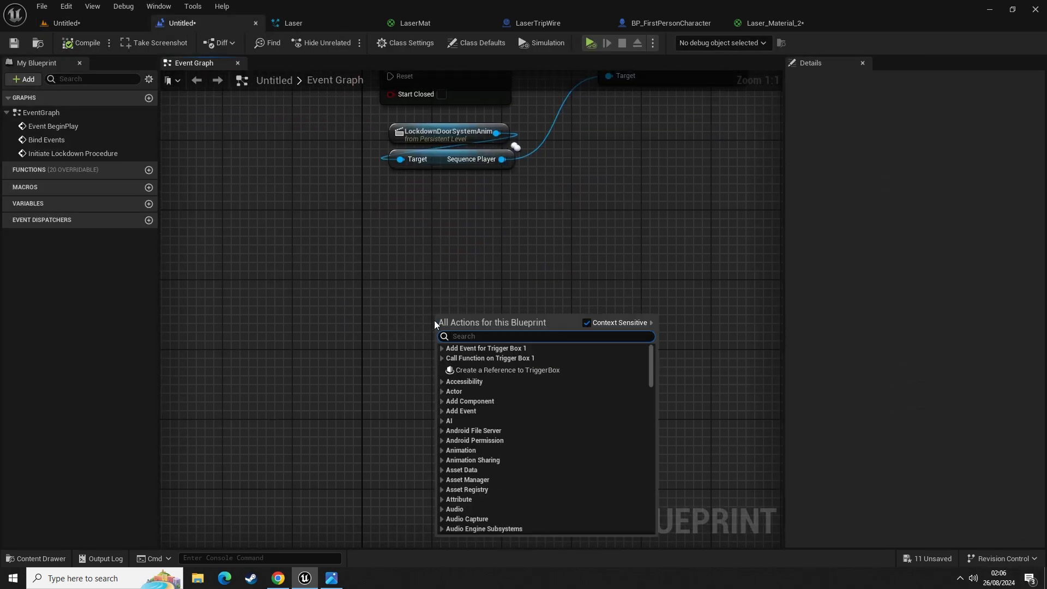
click(526, 371)
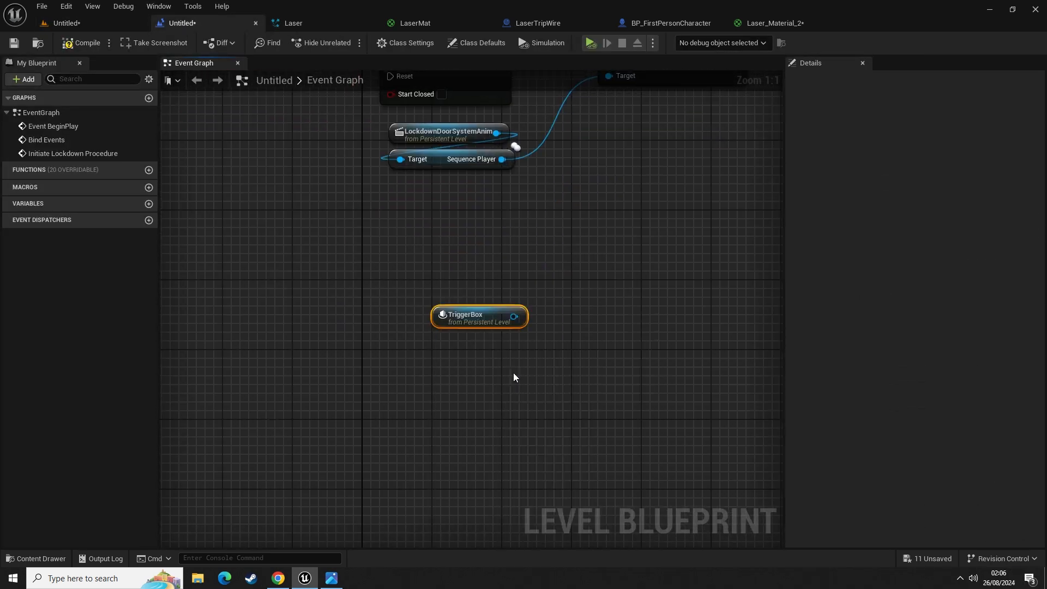
key(Delete)
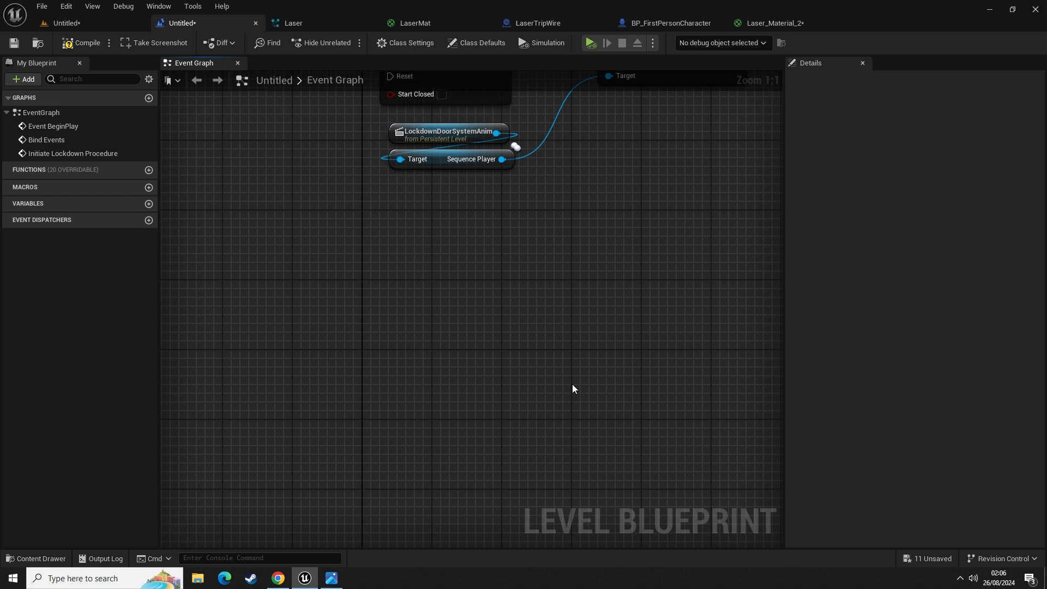
- Add an On Actor Begin Overlap event for the trigger box and place it below the lockdown sequence nodes
right_click(427, 360)
click(436, 166)
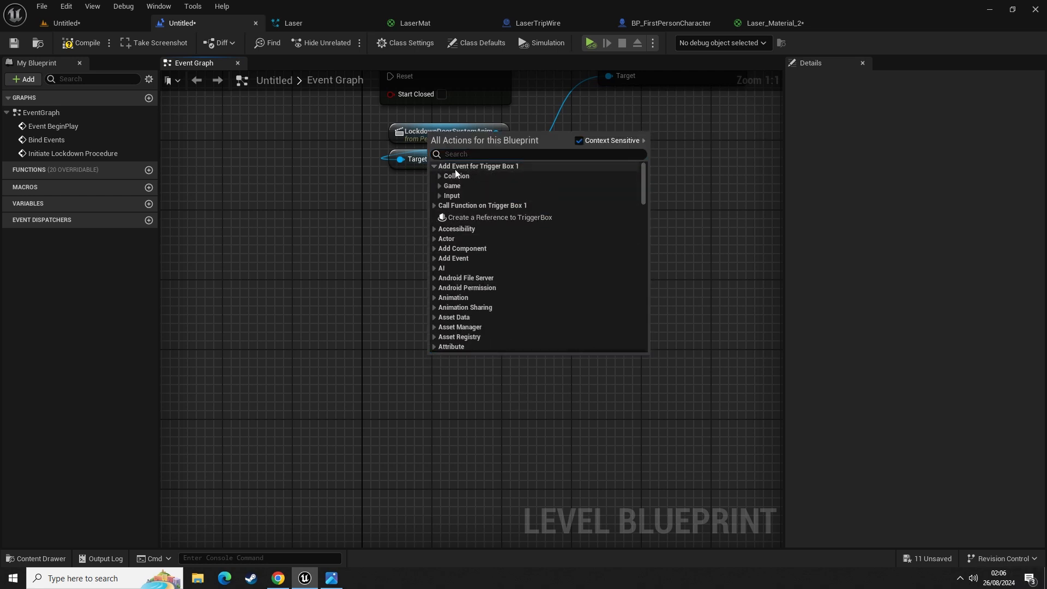
click(440, 175)
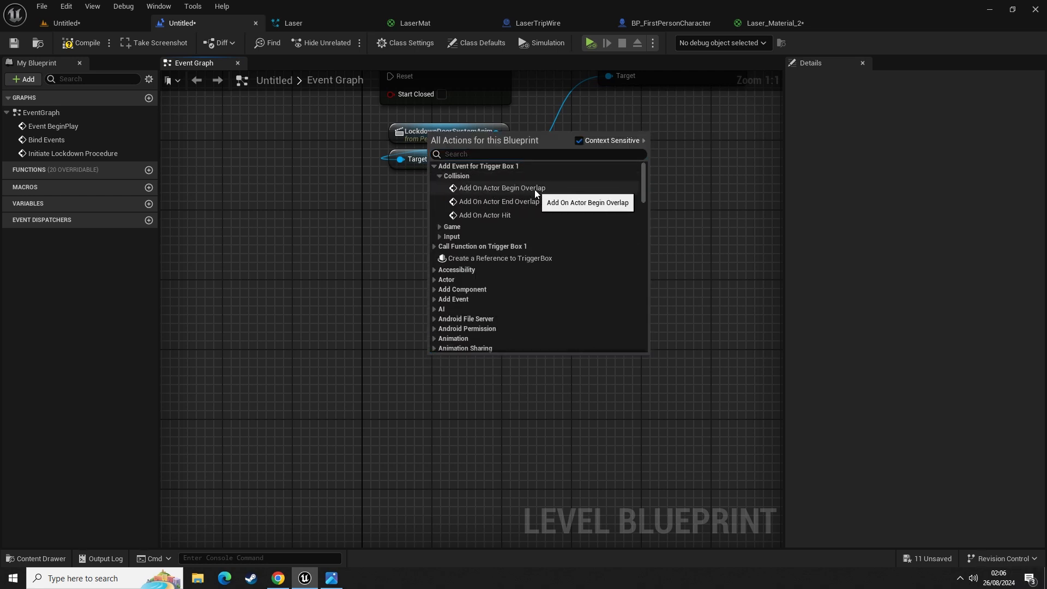
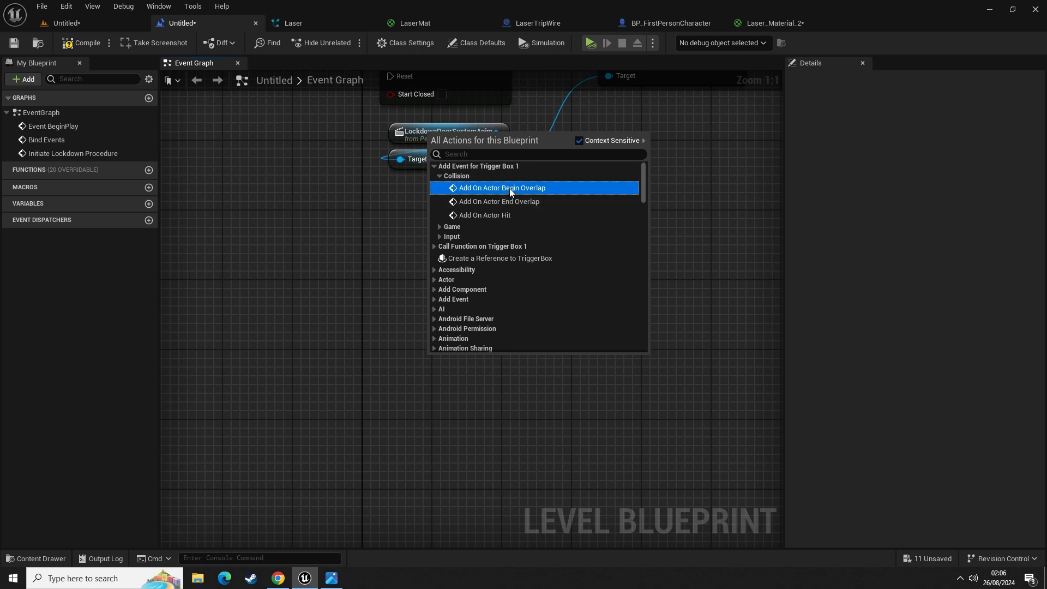
click(509, 188)
drag(402, 365, 341, 385)
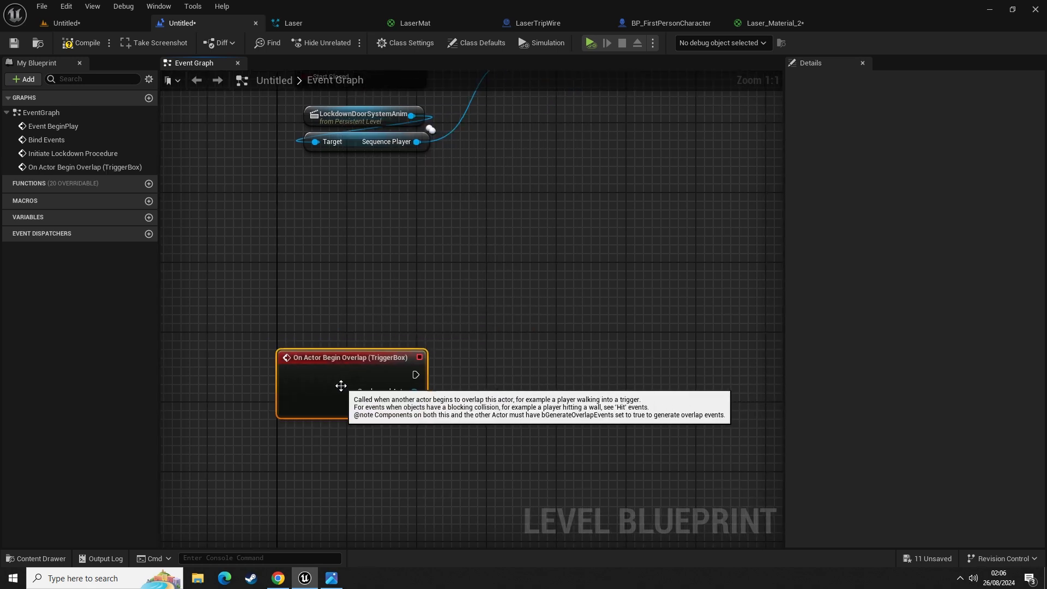
drag(239, 257, 465, 443)
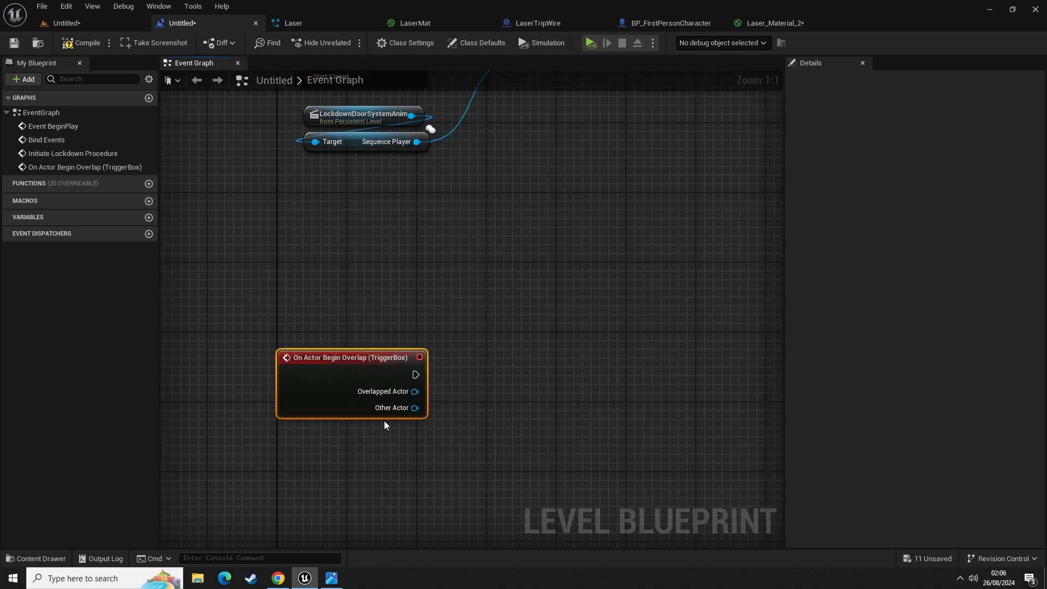
right_drag(464, 419, 454, 390)
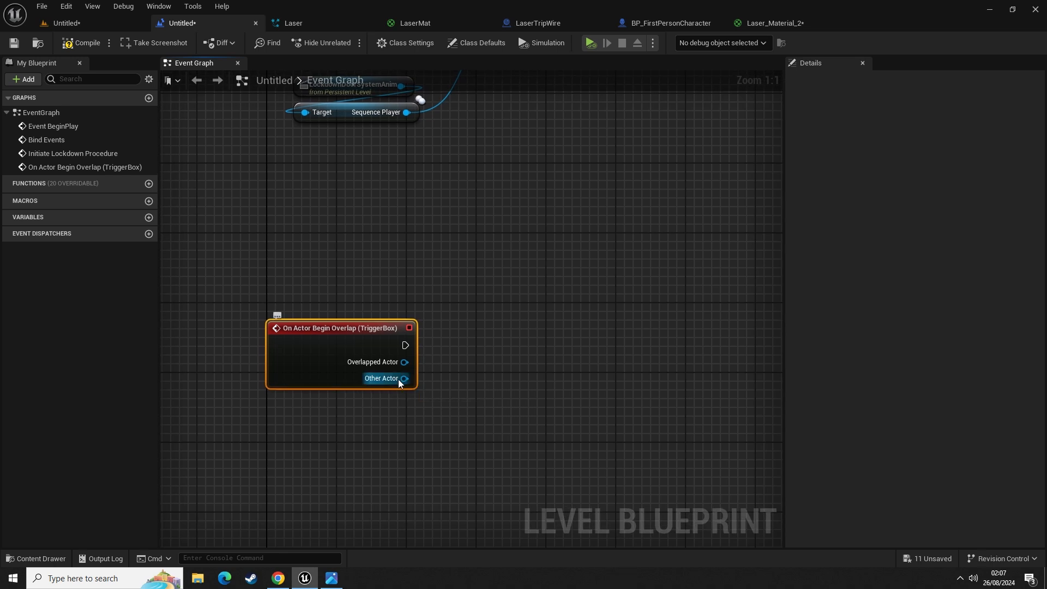
- Add an Actor Has Tag node fed by the overlap event's Other Actor and place it below the event
drag(393, 382, 497, 352)
text(actor has tag)
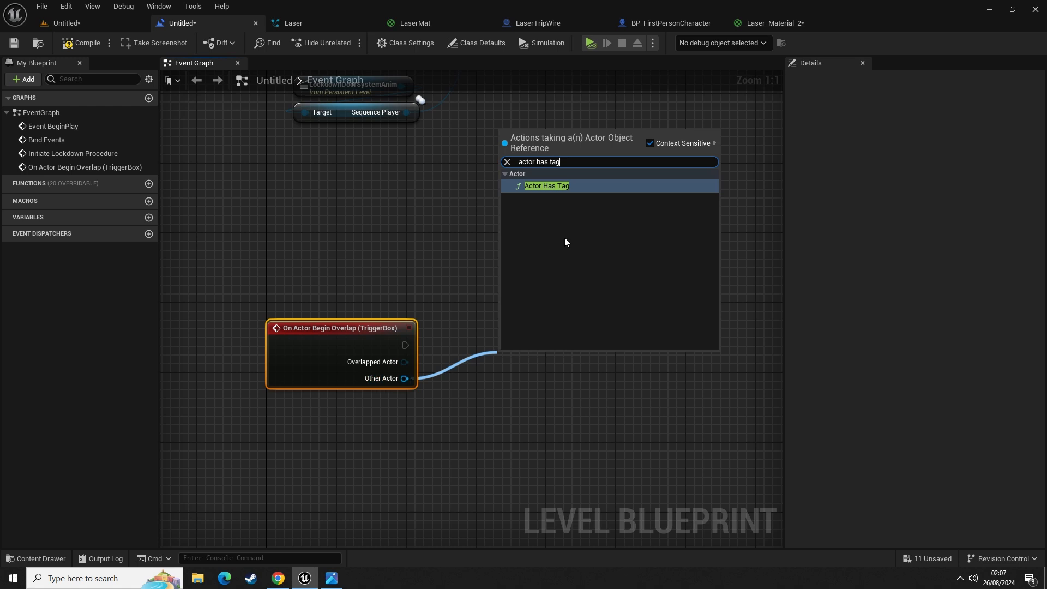
click(579, 186)
drag(427, 298, 395, 361)
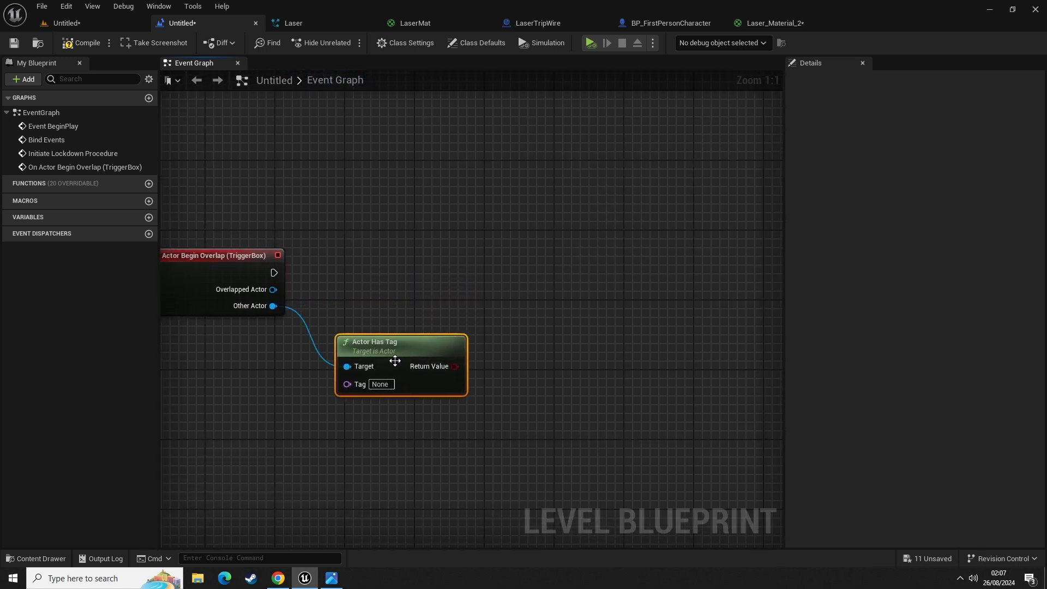
- Set the tag on the Actor Has Tag node to Player
click(380, 384)
text(RelativeScale3D=(X=0.051026,Y=0.051026,Z=0.051026)End Object)
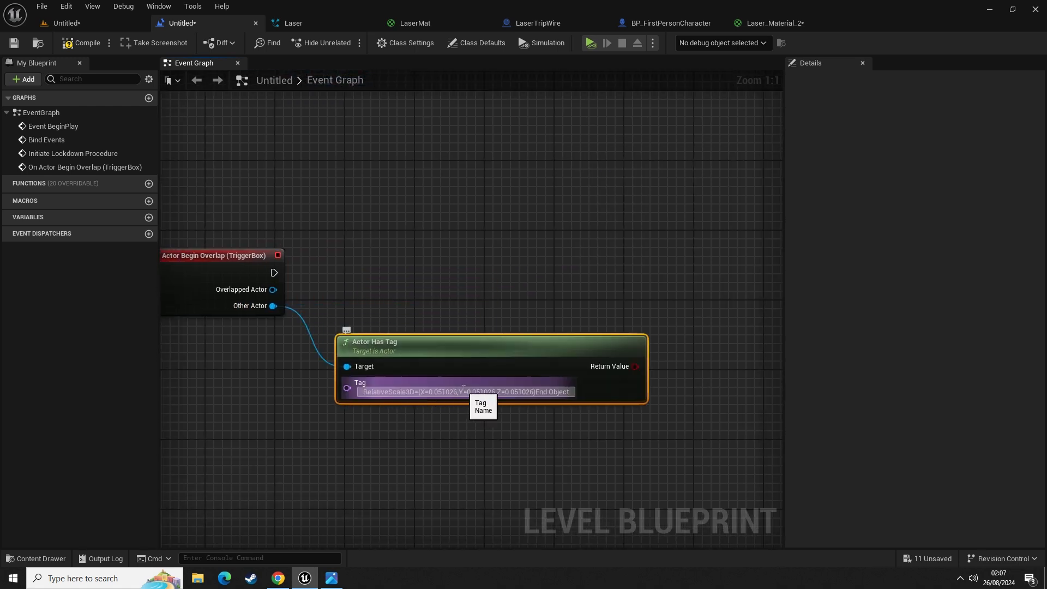
text(Player)
key(Return)
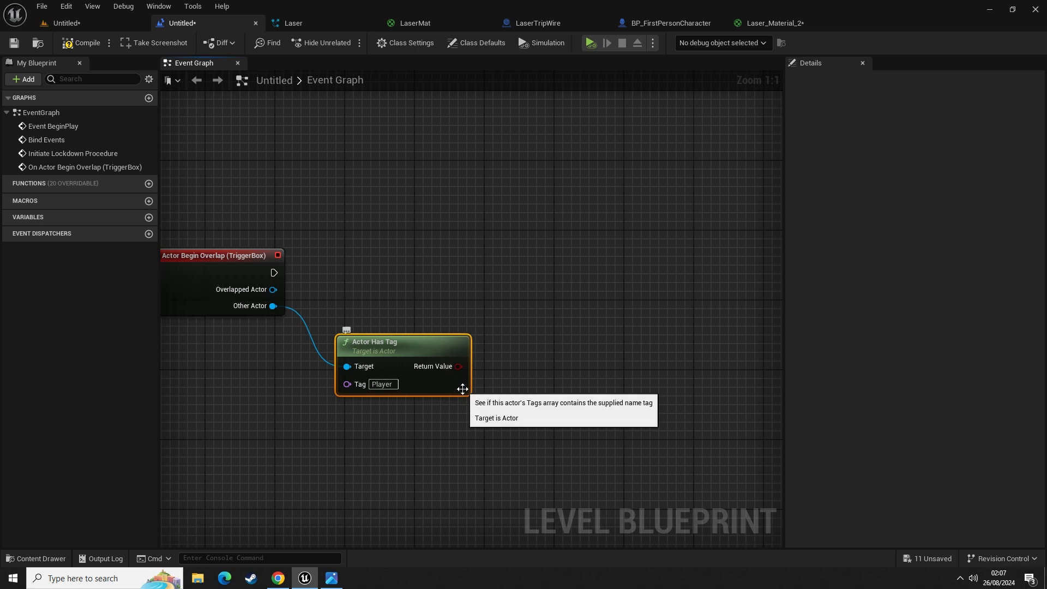
click(539, 268)
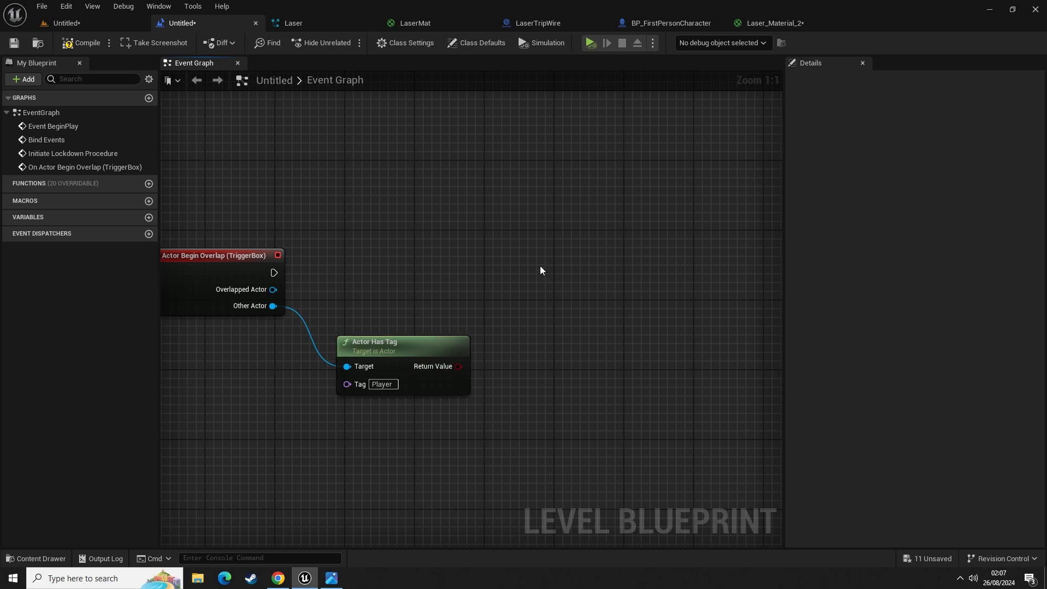
- Add a Branch run by the trigger box overlap event, with the Actor Has Tag return value as its condition
key(b)
click(530, 295)
drag(459, 366, 273, 277)
drag(566, 294, 558, 251)
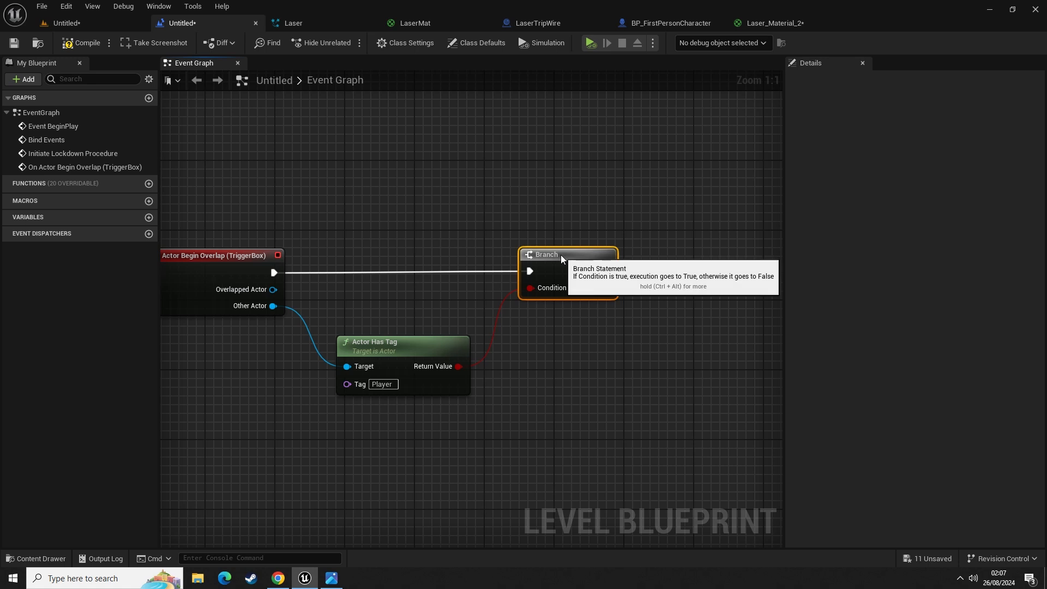
- Tidy the overlap nodes by moving Actor Has Tag closer beneath the execution wire and the Branch nearer to it
right_drag(396, 307, 544, 323)
drag(542, 360, 533, 323)
right_drag(595, 323, 493, 342)
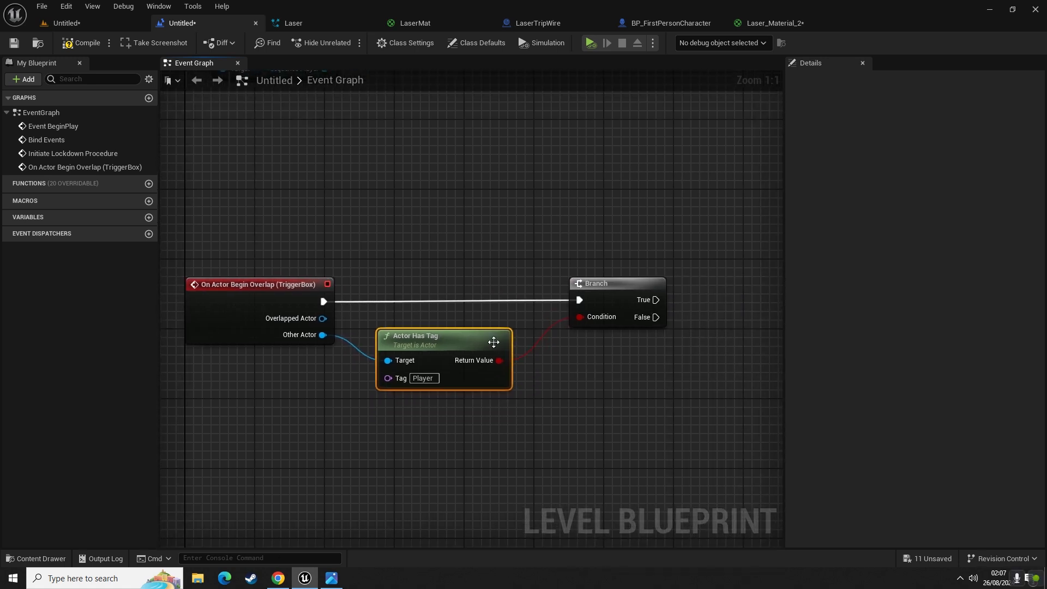
drag(580, 284, 564, 285)
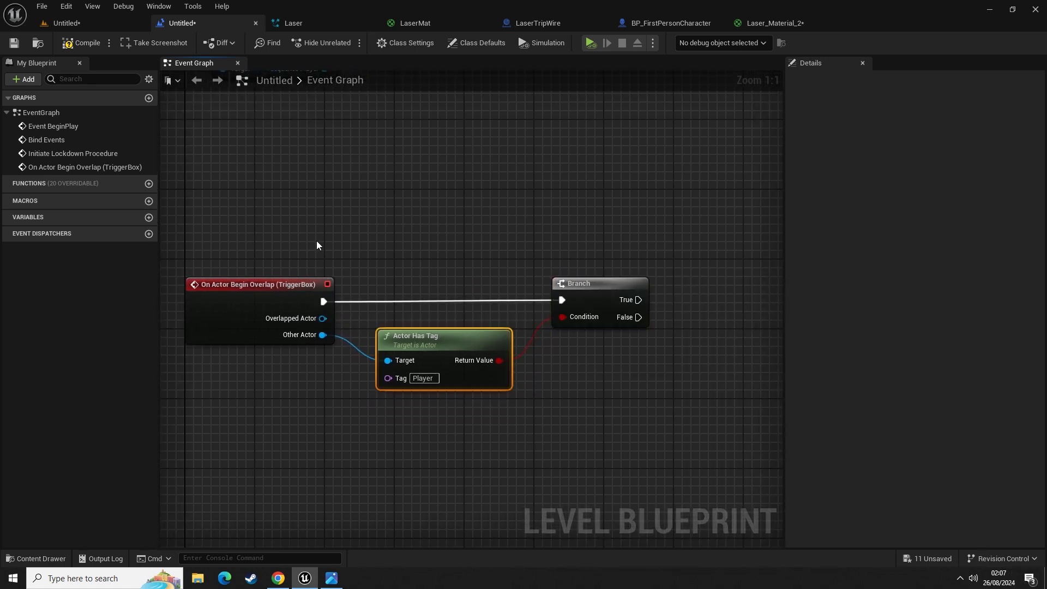
drag(319, 239, 642, 406)
click(524, 438)
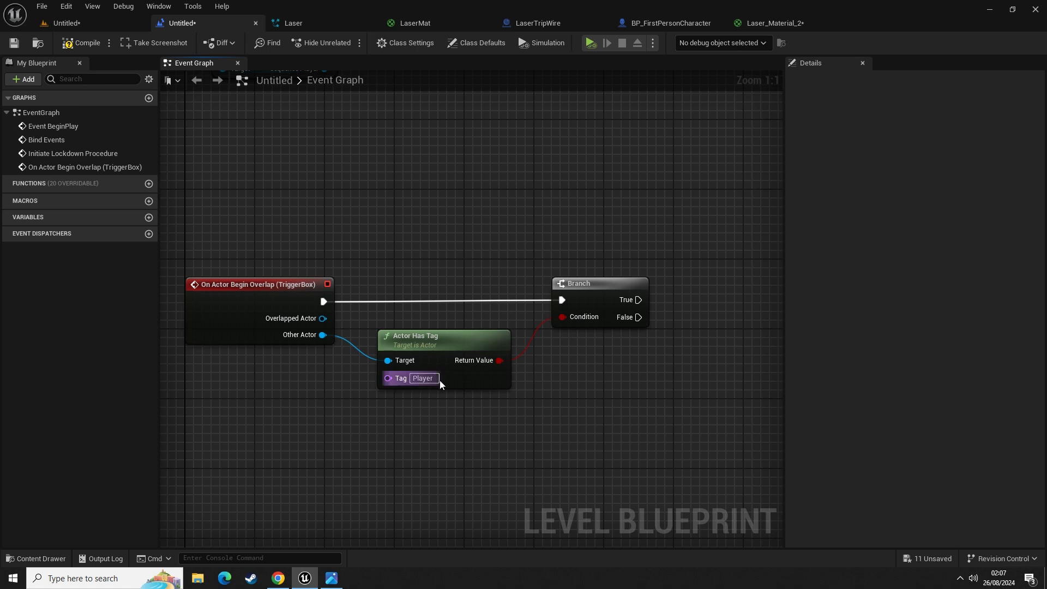
drag(241, 205, 488, 433)
click(595, 419)
- Add a second Branch node and align it to the right of the first Branch
right_drag(619, 402, 465, 371)
click(480, 336)
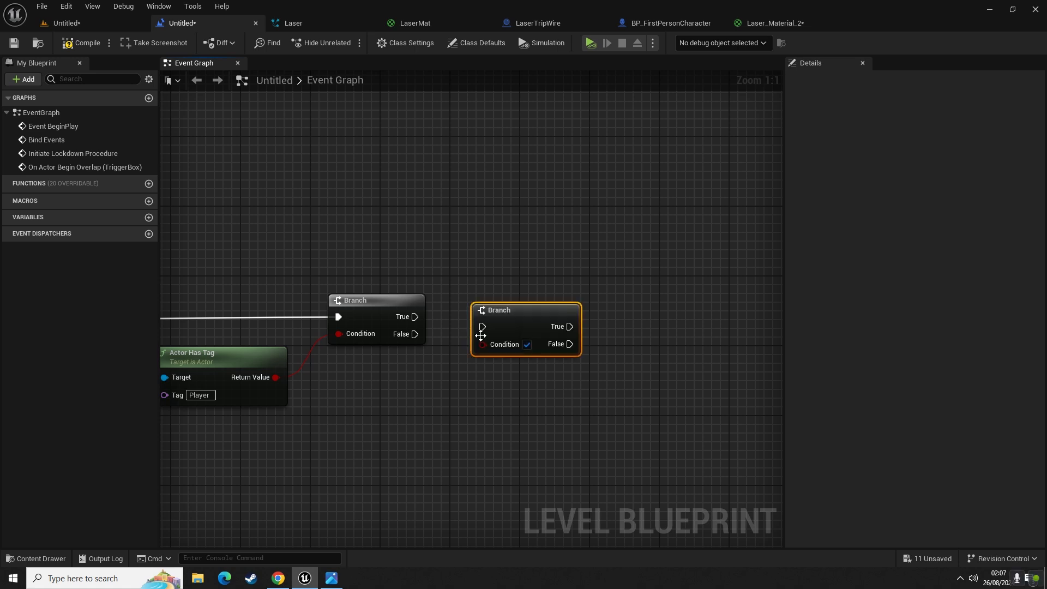
drag(500, 319, 532, 311)
click(459, 380)
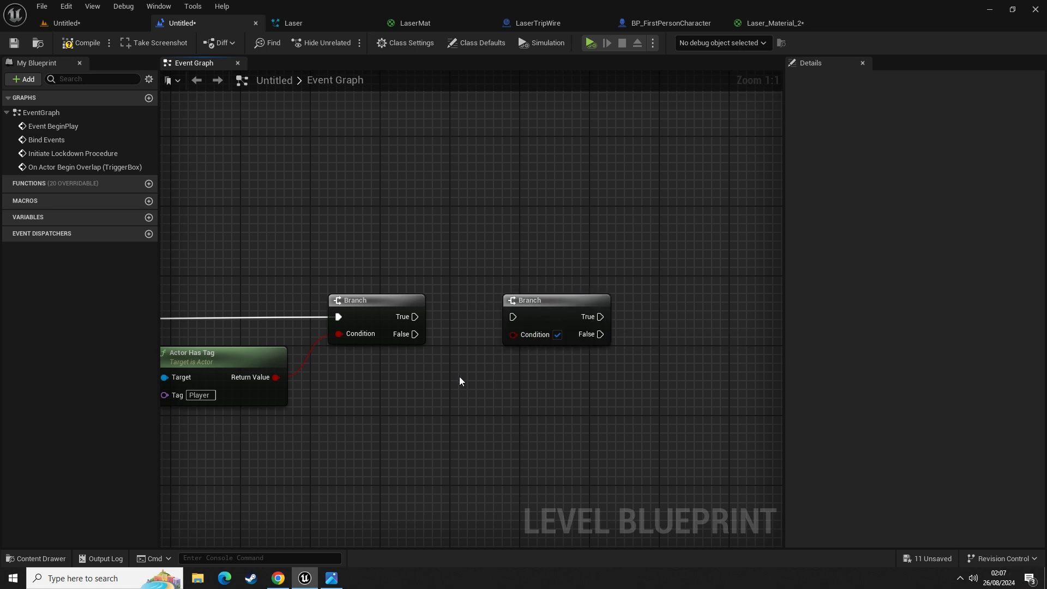
- Create a Boolean variable named IsInLockDownMode and feed its value into the second Branch's condition
click(149, 217)
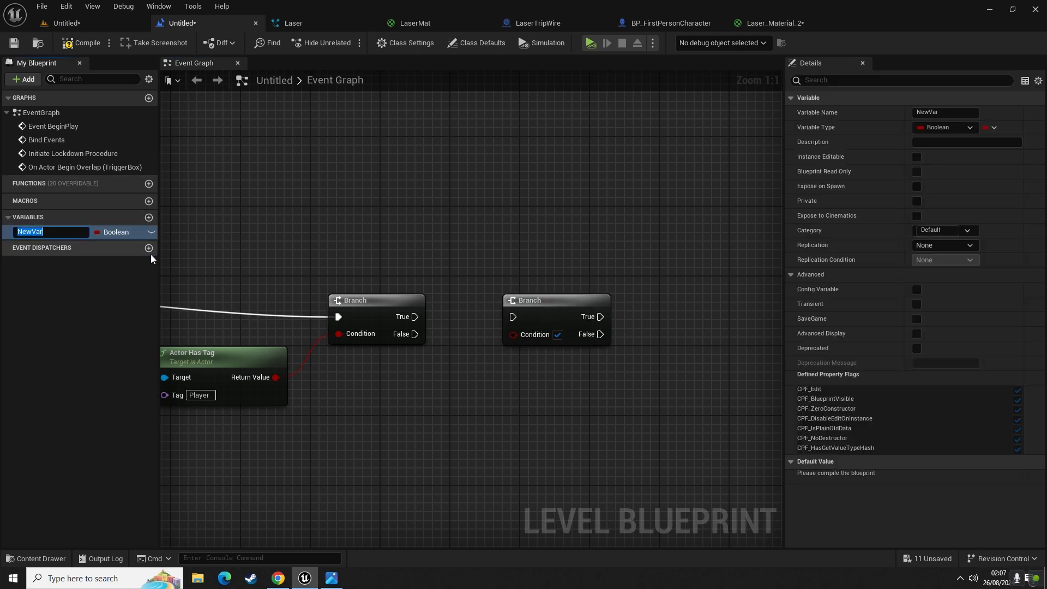
click(54, 234)
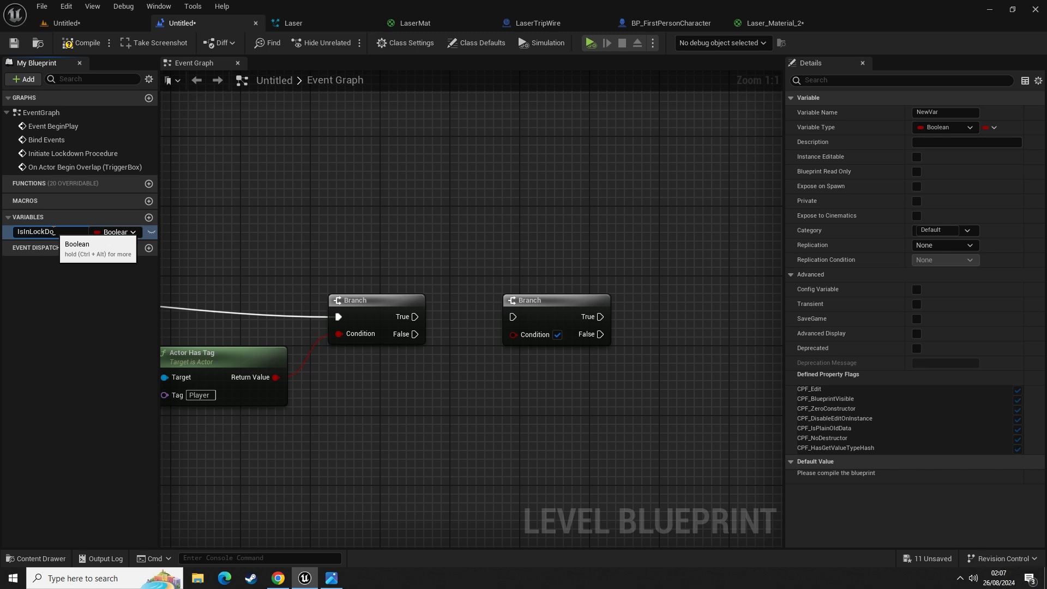
key(Return)
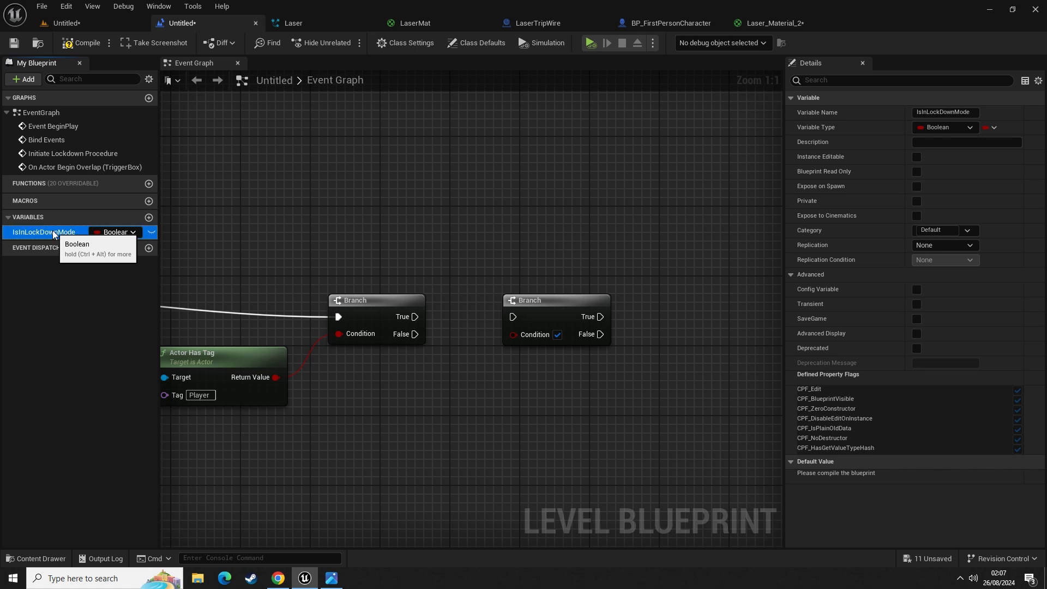
drag(53, 234, 459, 413)
click(486, 347)
- Add a SET node after the lockdown sequence's Play node that sets IsInLockDownMode to true
right_drag(341, 182, 395, 264)
right_drag(303, 188, 494, 303)
right_drag(632, 321, 587, 303)
drag(41, 237, 514, 231)
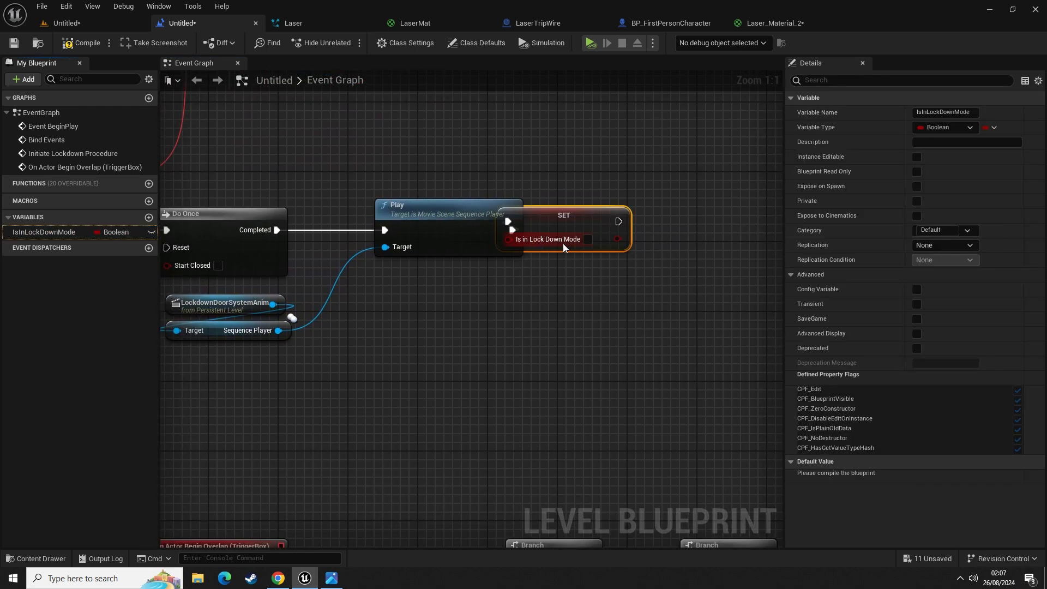
drag(588, 233, 673, 232)
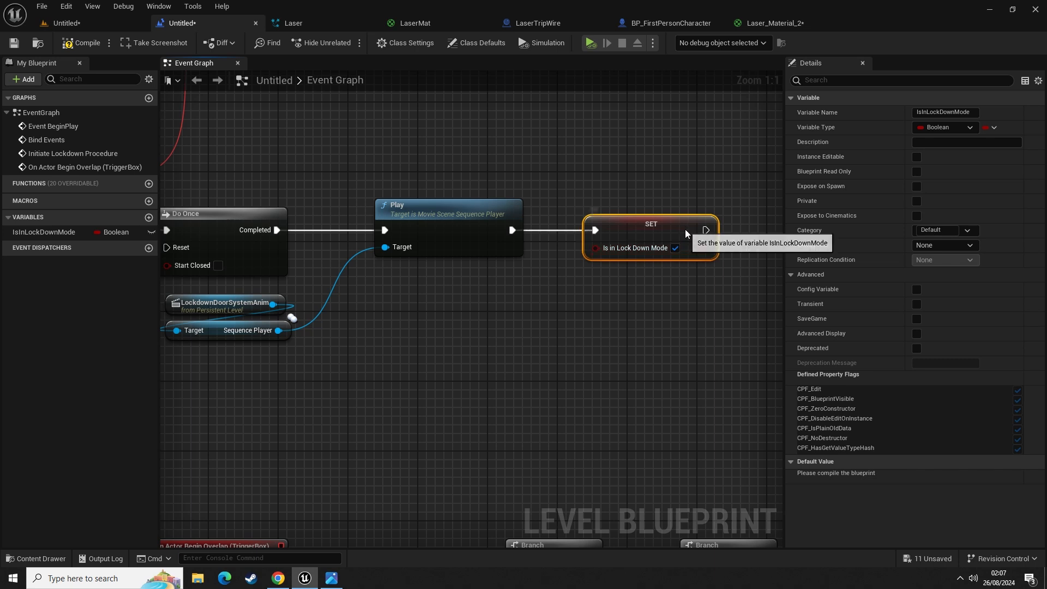
- Connect the first Branch's True output to the second Branch's execution input
right_drag(607, 382, 442, 145)
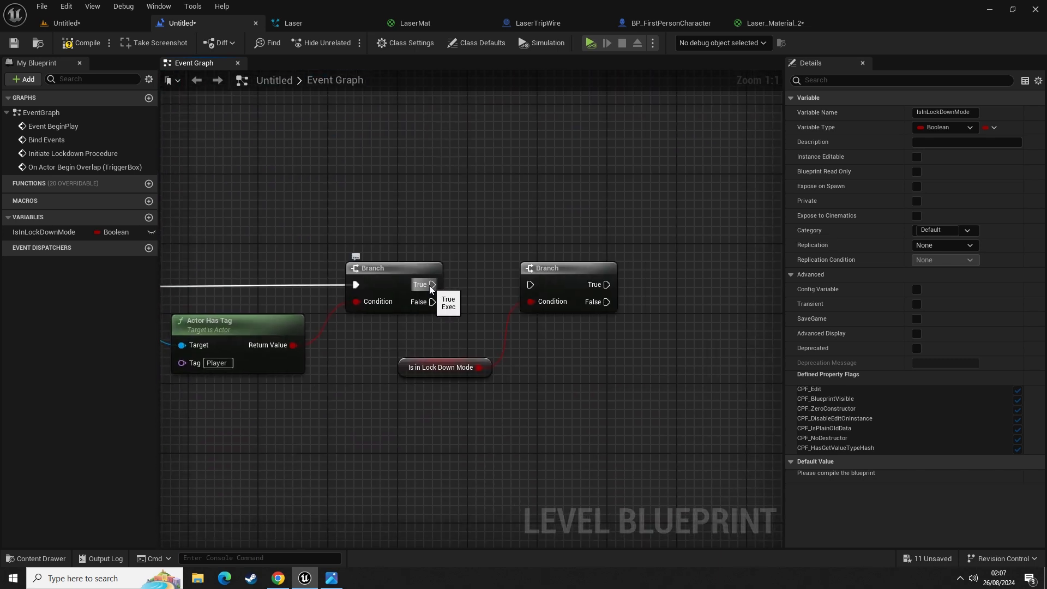
drag(439, 284, 530, 285)
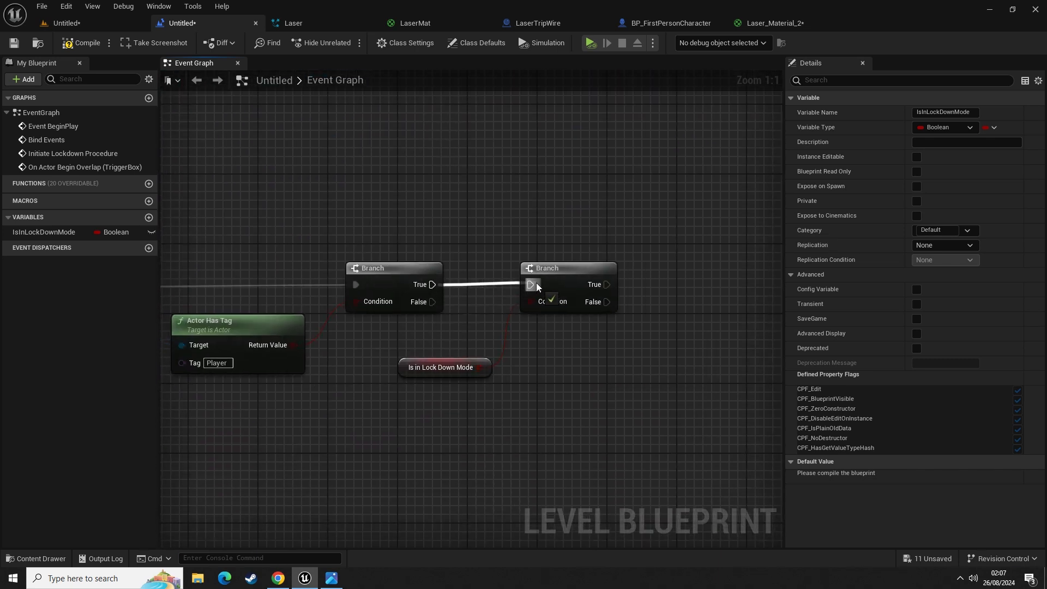
right_drag(485, 214, 309, 213)
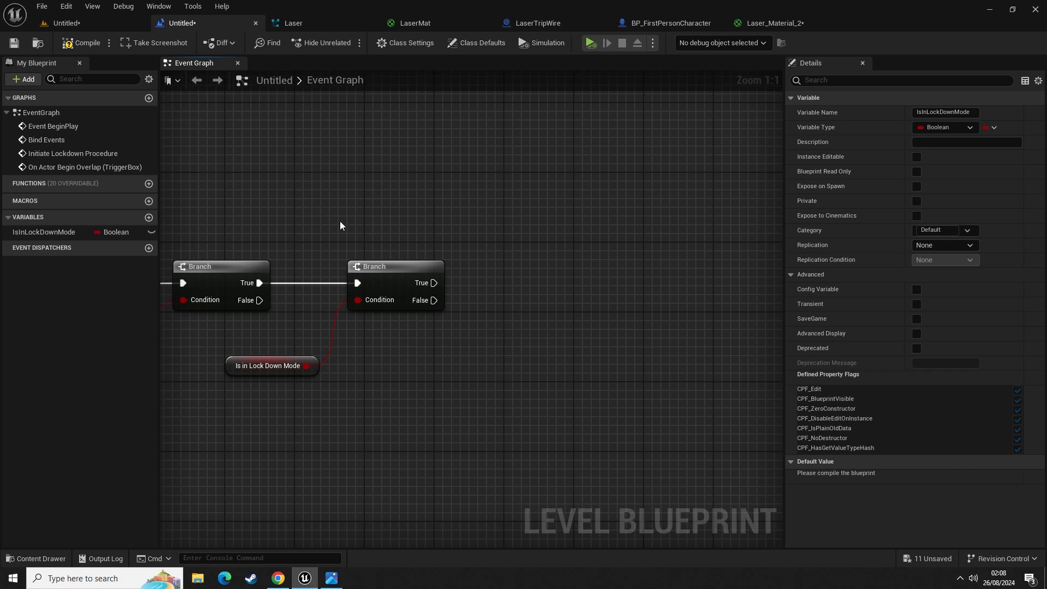
- Copy the LockdownDoorSystemAnim reference from the lockdown procedure and paste it above the second Branch
right_drag(363, 164, 728, 353)
scroll(332, 273, down, 2)
click(256, 225)
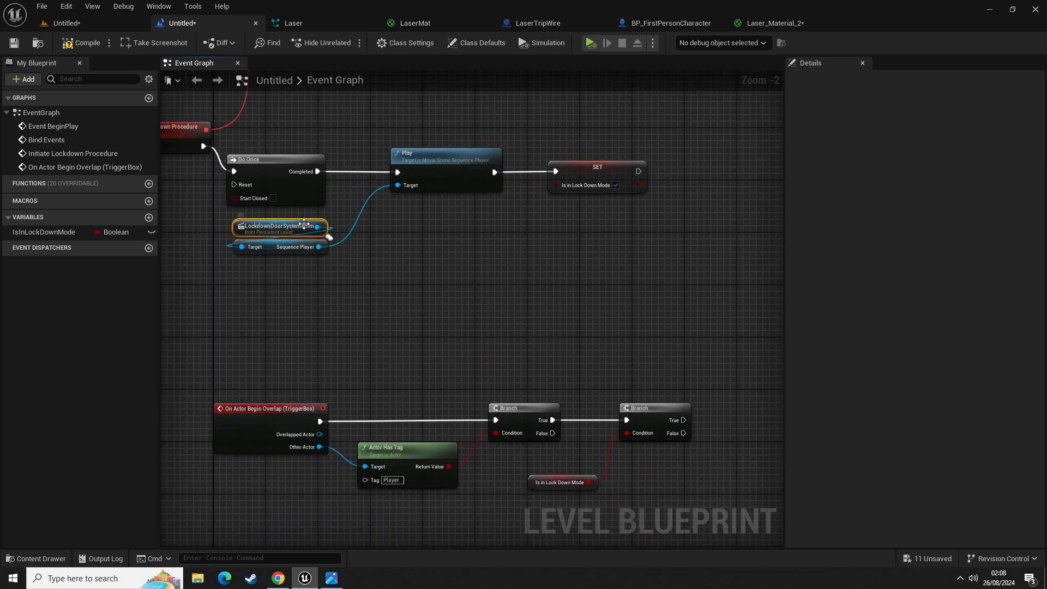
right_drag(579, 356, 430, 256)
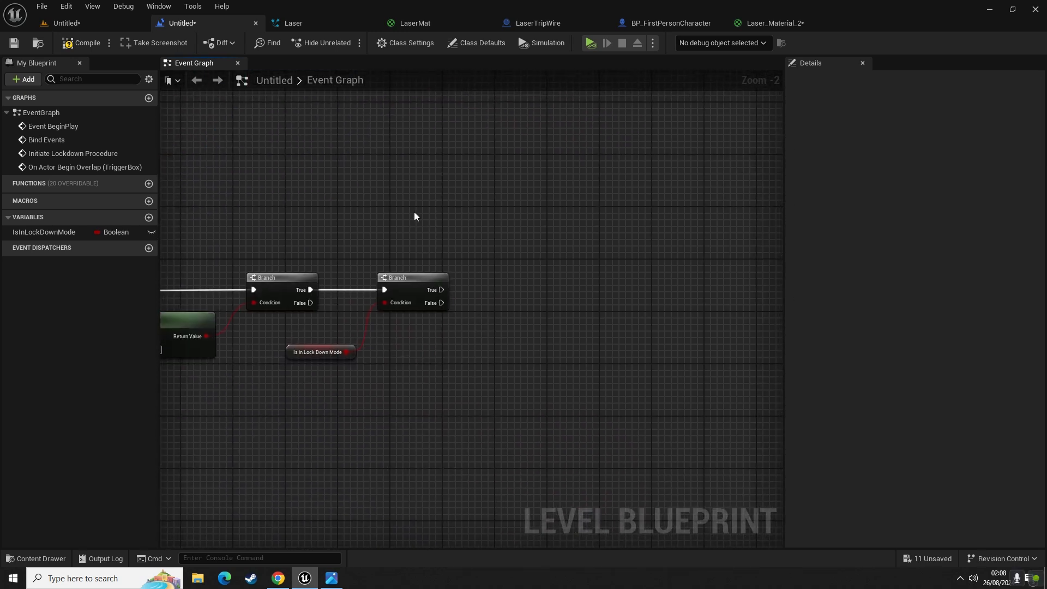
key(ctrl+v)
key(ctrl+v)
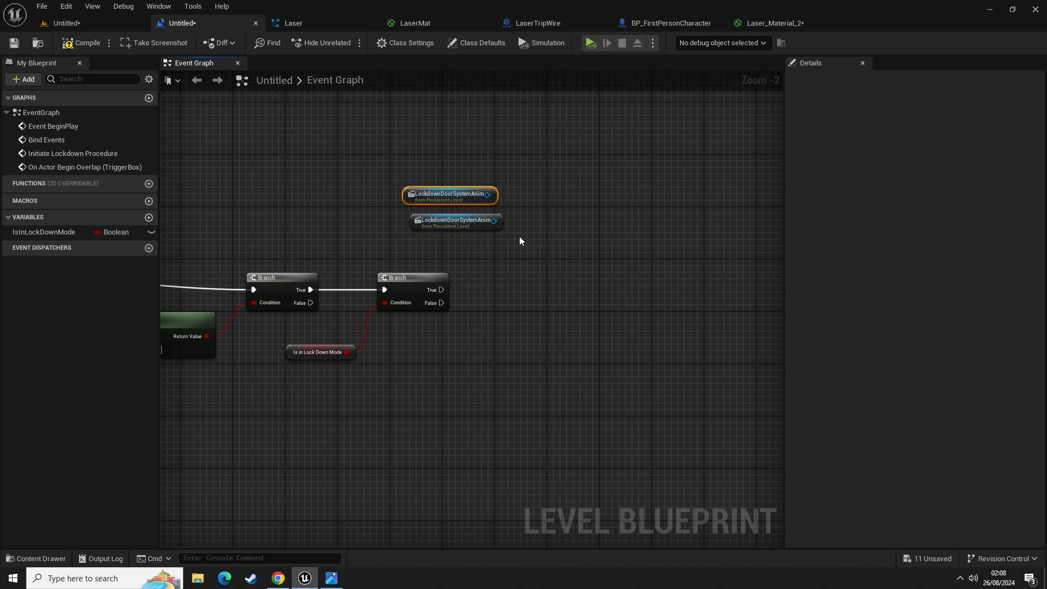
click(456, 224)
- Add a Play Reverse (SequencePlayer) node from the pasted LockdownDoorSystemAnim reference and arrange its nodes beside the second Branch
right_drag(509, 247, 450, 251)
drag(404, 224, 458, 245)
text(reverse)
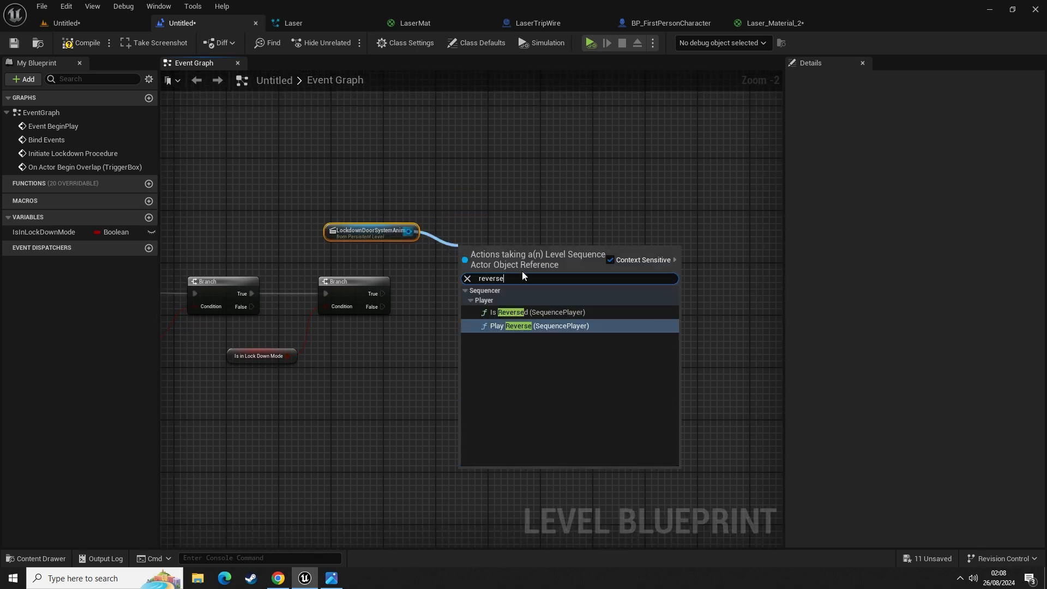
click(525, 326)
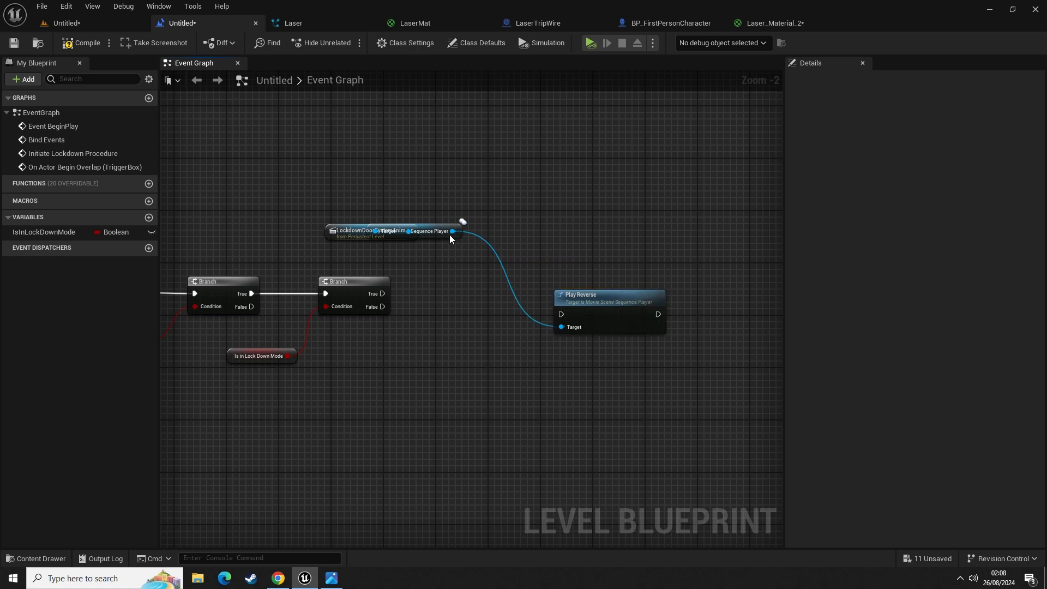
mouse_move(490, 243)
mouse_down()
mouse_move(445, 221)
mouse_move(408, 244)
mouse_up()
click(463, 277)
drag(596, 310, 513, 295)
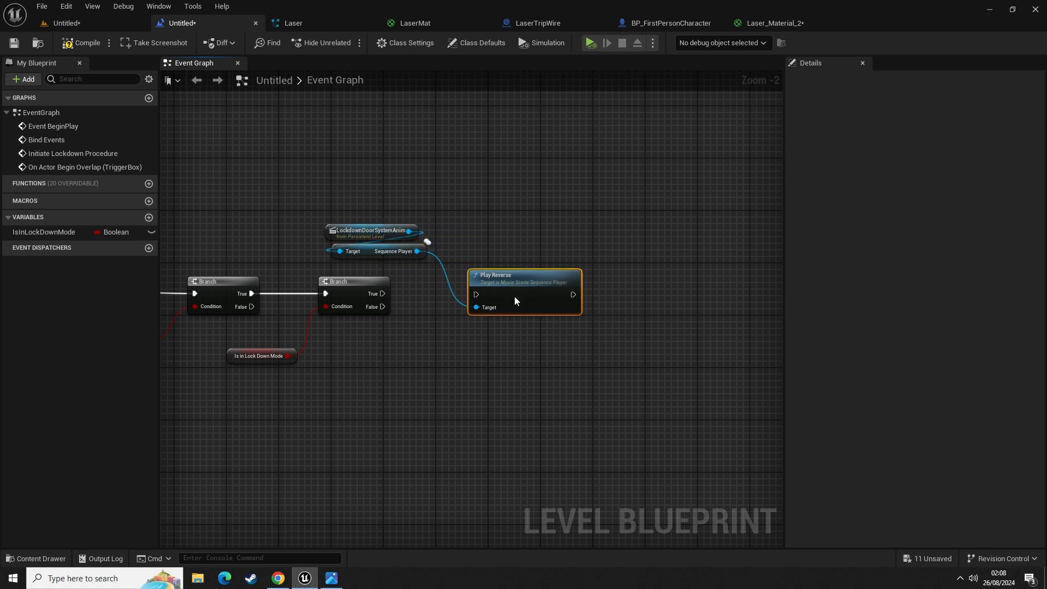
- Connect the second Branch's True output to the Play Reverse node
click(418, 310)
right_drag(393, 336, 466, 331)
drag(285, 329, 417, 416)
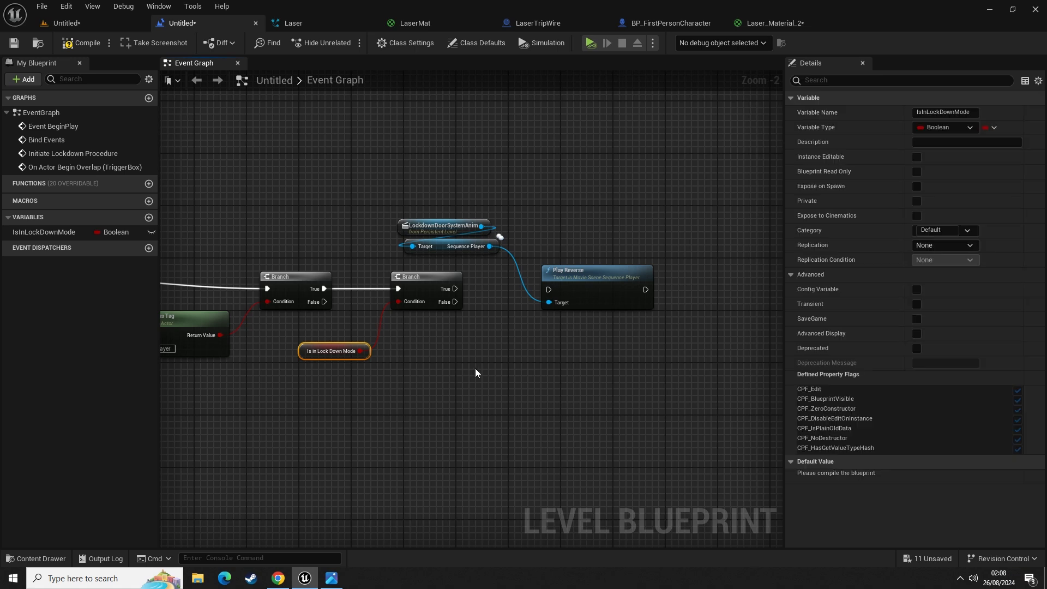
right_drag(466, 358, 380, 365)
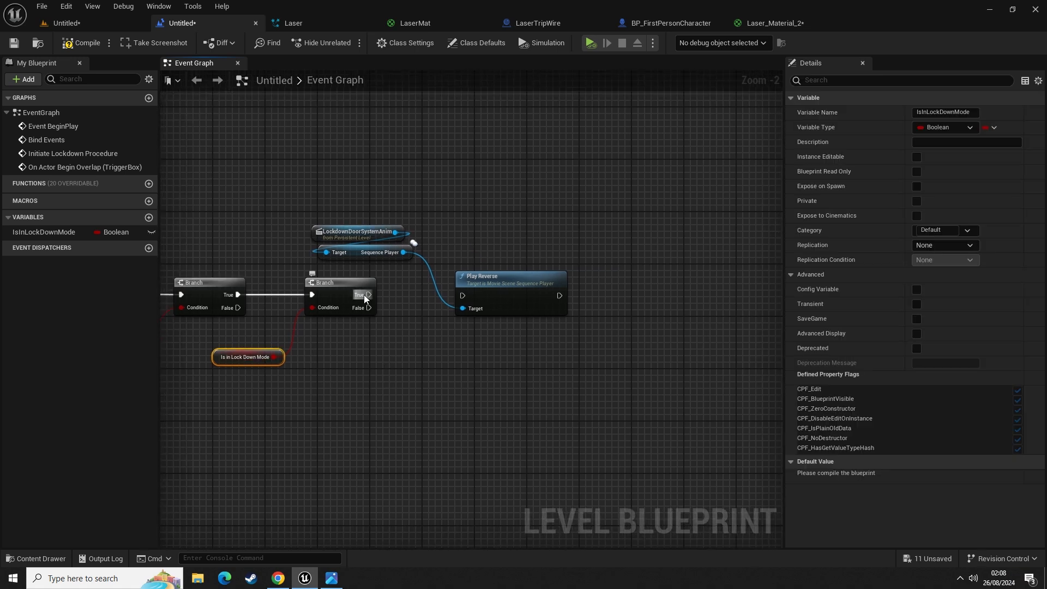
drag(365, 295, 464, 296)
click(513, 365)
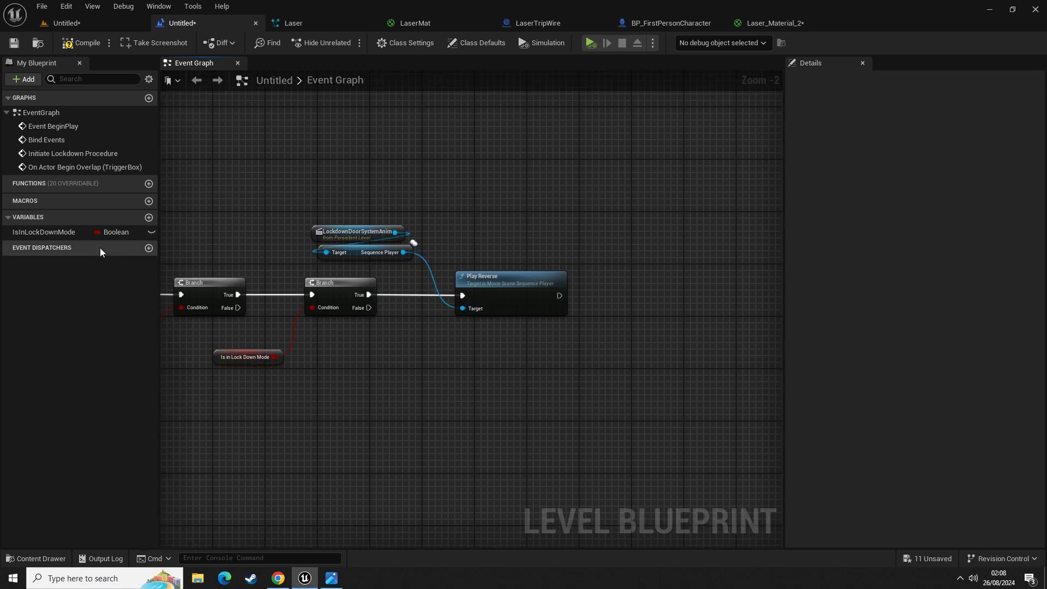
- Add a SET node after Play Reverse that sets IsInLockDownMode to false
drag(76, 232, 519, 324)
drag(561, 297, 672, 325)
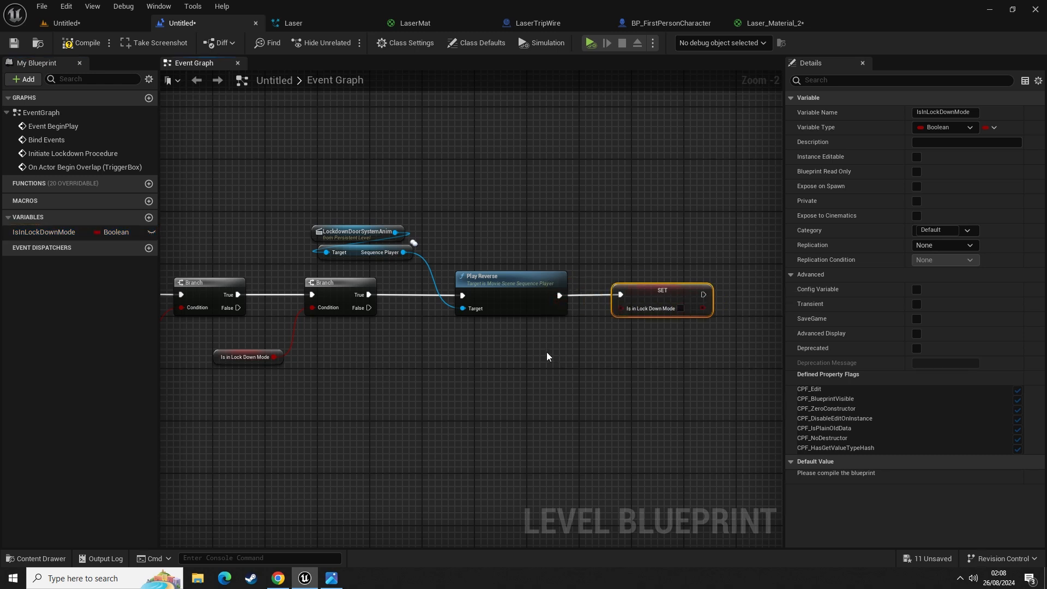
right_drag(548, 358, 469, 351)
right_drag(301, 287, 622, 281)
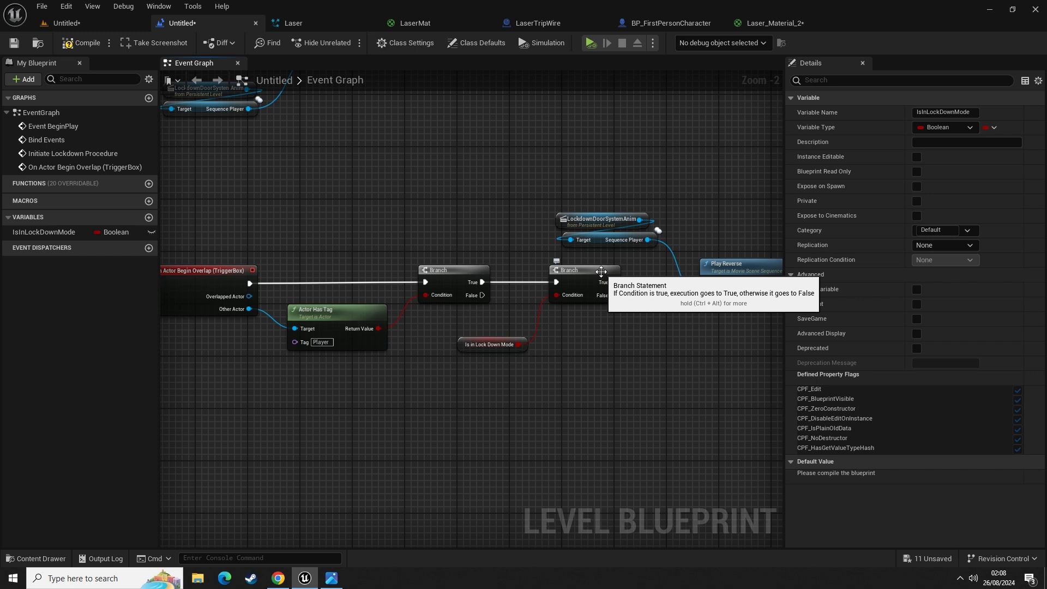
right_drag(600, 273, 506, 304)
- Shift the SET, Play Reverse and LockdownDoorSystemAnim nodes to the right, leaving a gap after the second Branch
drag(573, 282, 632, 282)
click(568, 320)
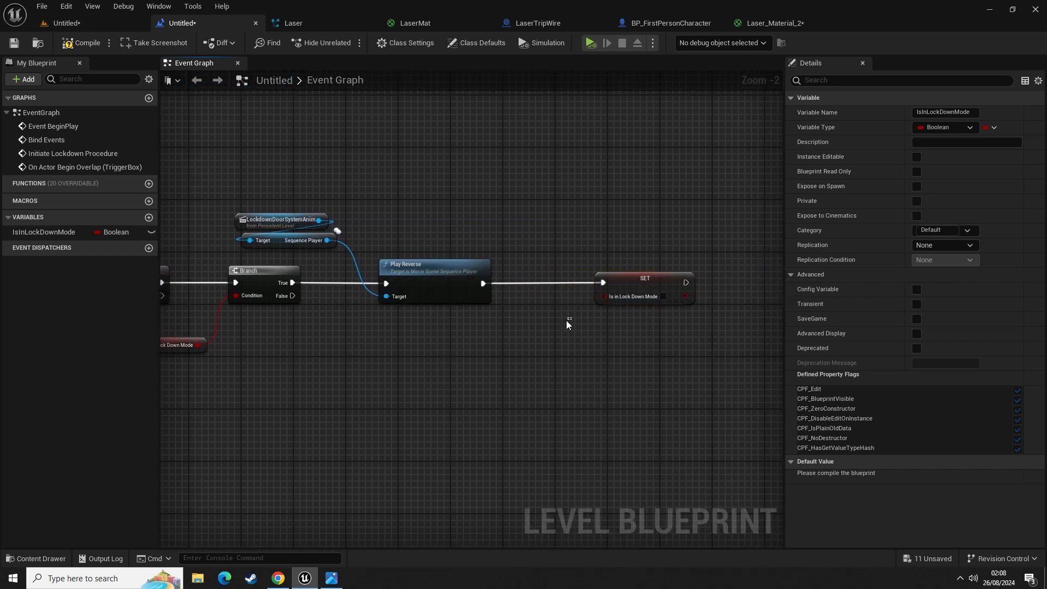
right_drag(568, 321, 357, 319)
drag(417, 277, 450, 279)
click(328, 325)
right_drag(328, 322, 487, 324)
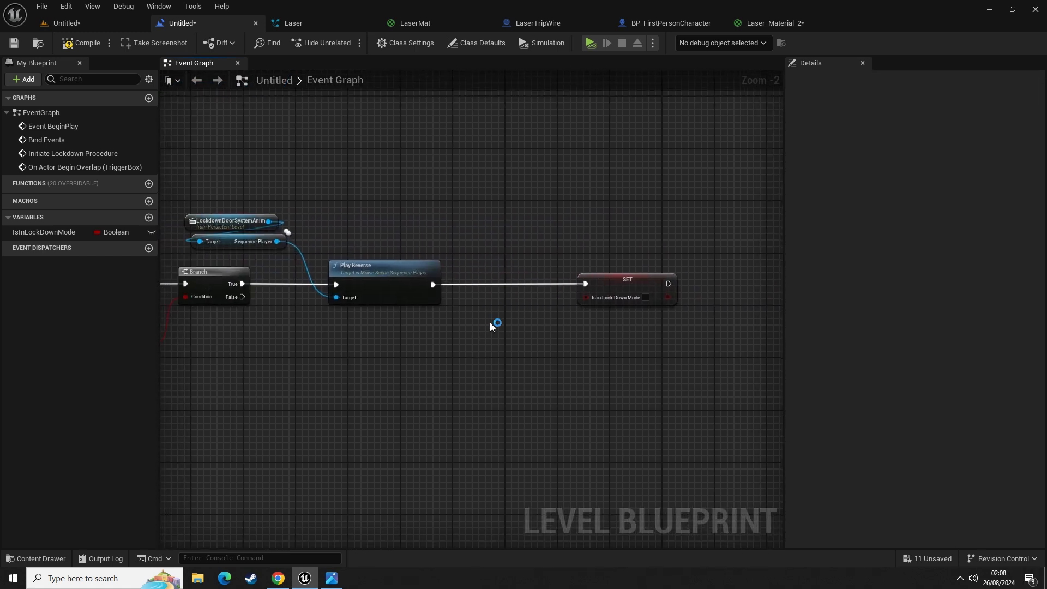
right_drag(386, 323, 476, 301)
drag(302, 160, 572, 248)
drag(373, 168, 596, 225)
right_drag(389, 299, 449, 299)
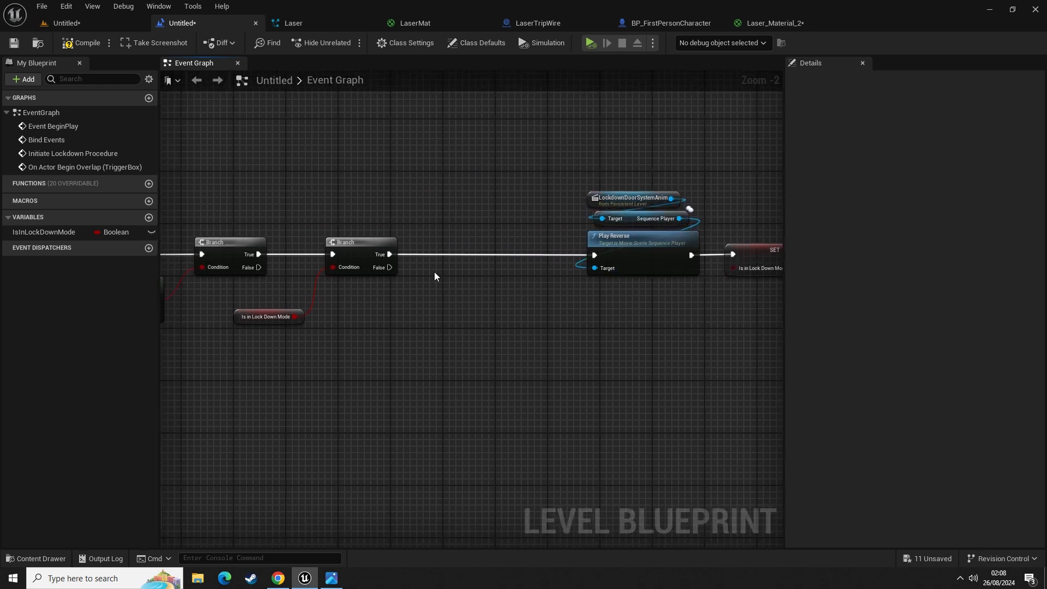
- Insert a Do Once node between the second Branch's True output and Play Reverse
key(o)
click(434, 272)
drag(442, 289, 456, 250)
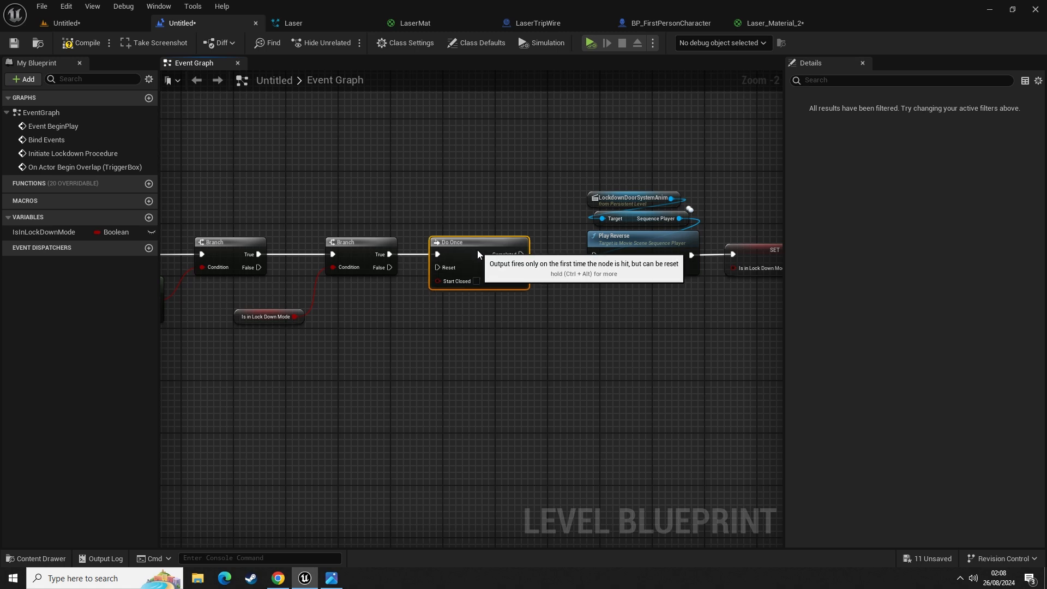
drag(521, 255, 594, 255)
click(564, 281)
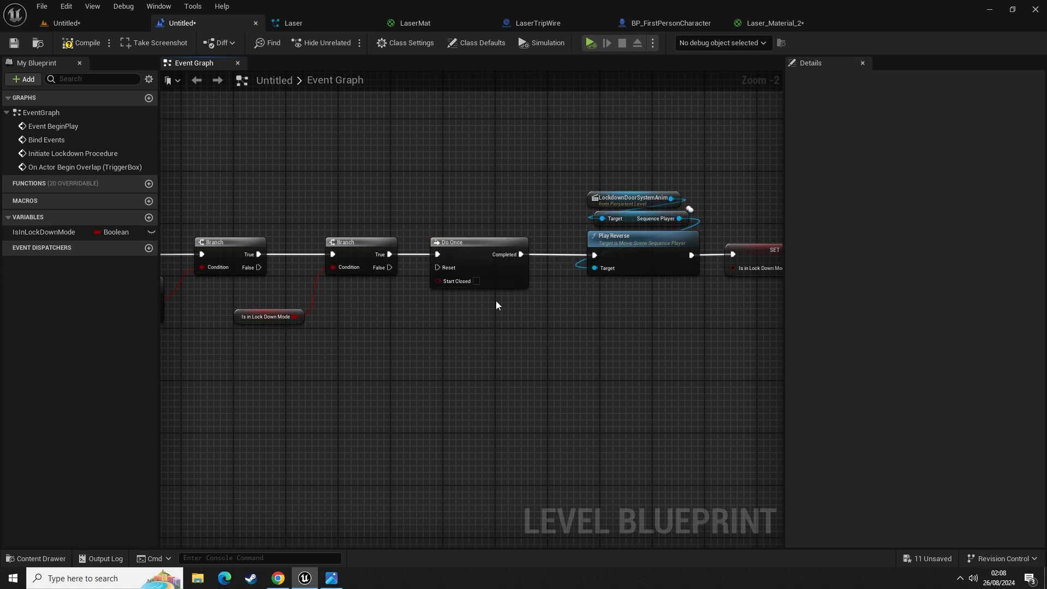
- Connect the output of the SET node after Play to the Reset input of the overlap sequence's Do Once
right_drag(393, 198, 536, 279)
drag(580, 393, 488, 131)
drag(604, 376, 624, 377)
click(536, 298)
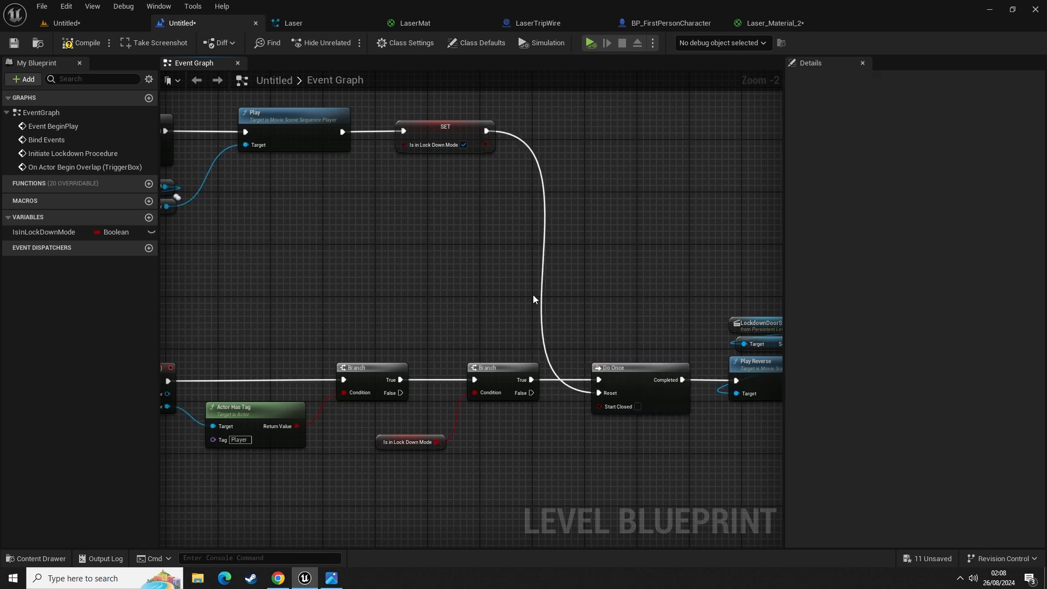
- Connect the output of the SET node after Play Reverse to the Reset input of the lockdown procedure's Do Once
right_drag(395, 244, 535, 276)
click(243, 150)
right_drag(688, 381, 257, 286)
drag(668, 318, 424, 346)
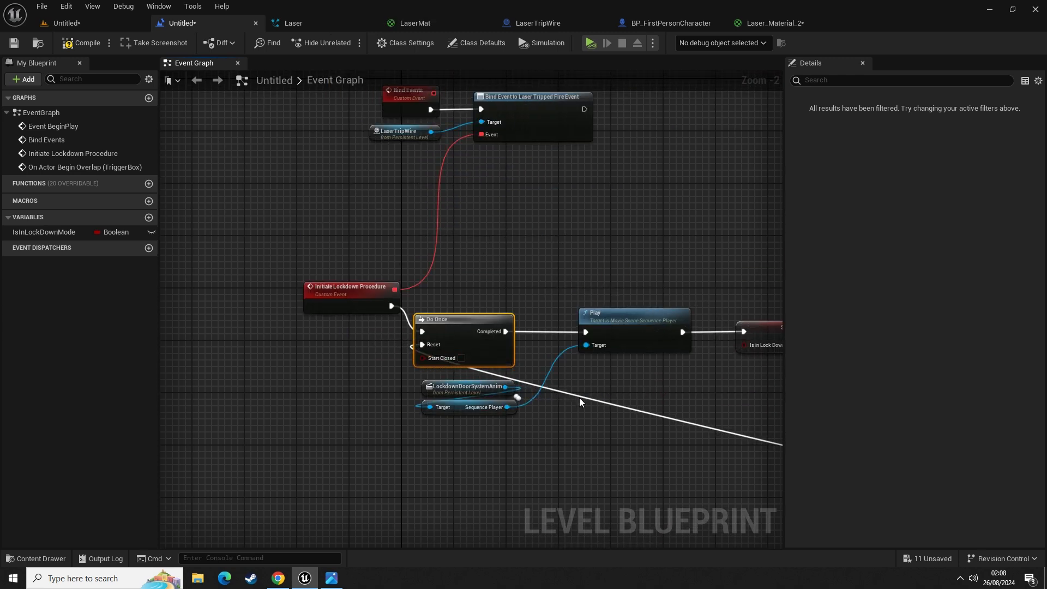
- Add two reroute points to the wire feeding the lockdown procedure's Do Once Reset and position them clear of the nodes
double_click(580, 397)
drag(579, 400, 438, 458)
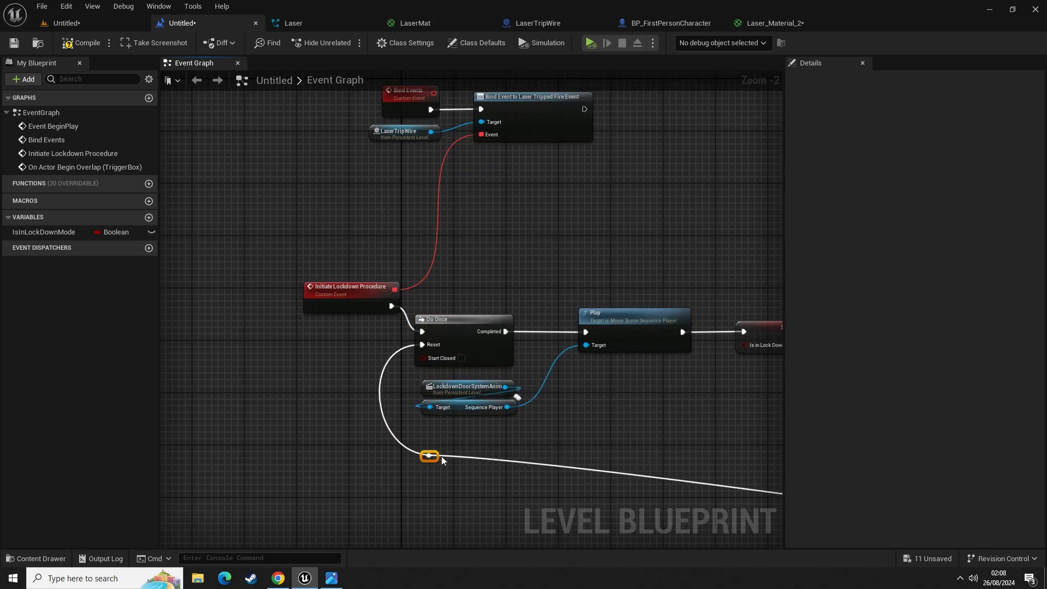
right_drag(720, 476, 189, 304)
double_click(443, 351)
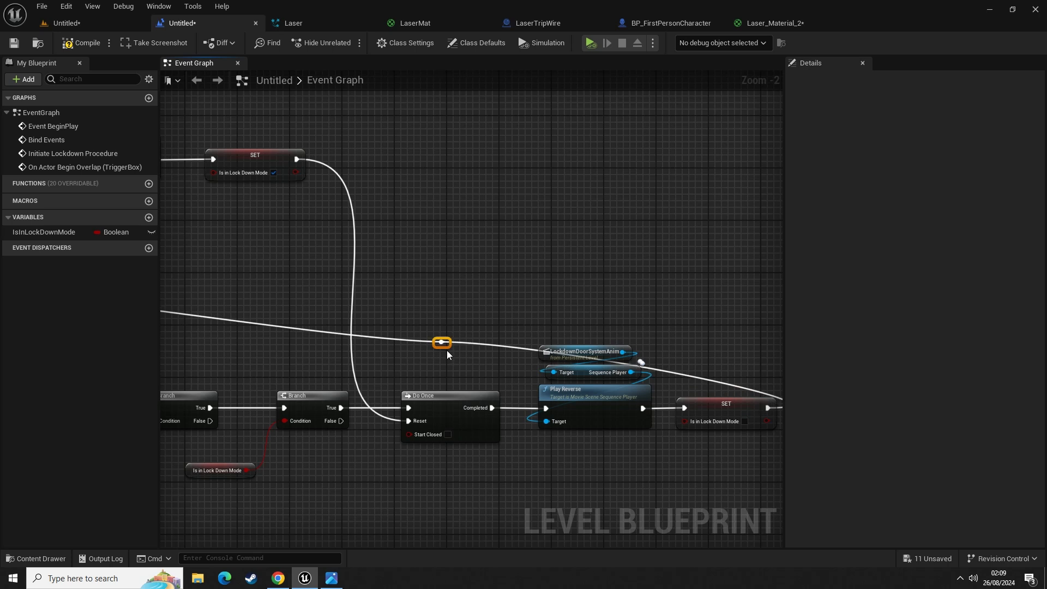
drag(443, 351, 731, 304)
right_drag(739, 334, 519, 285)
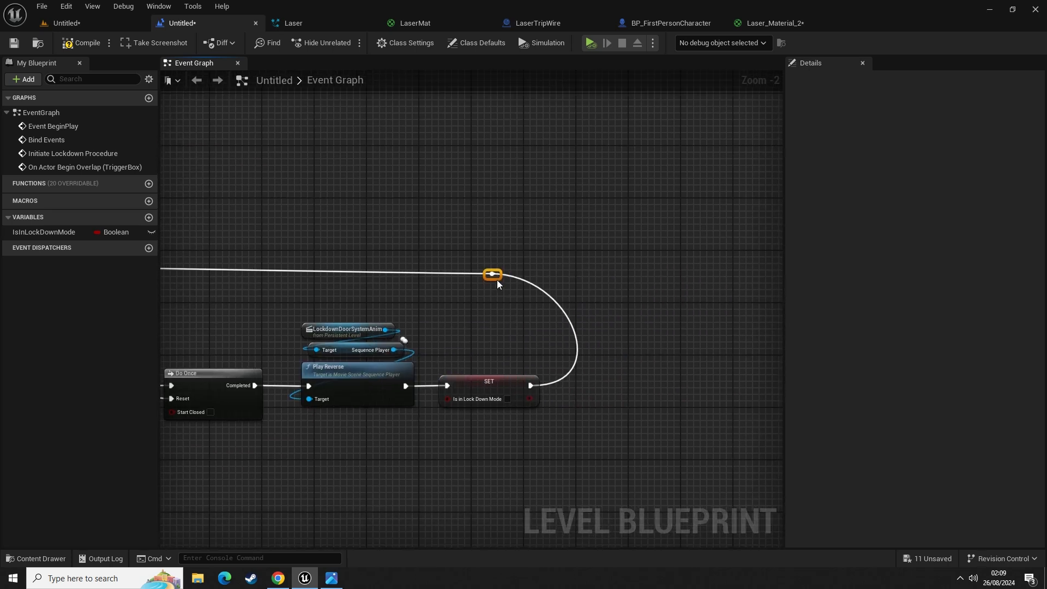
drag(498, 282, 535, 272)
click(506, 290)
- Examine how the SET nodes of the lockdown and trigger box overlap sequences reset each other's Do Once nodes
right_drag(480, 335, 722, 256)
drag(385, 250, 518, 391)
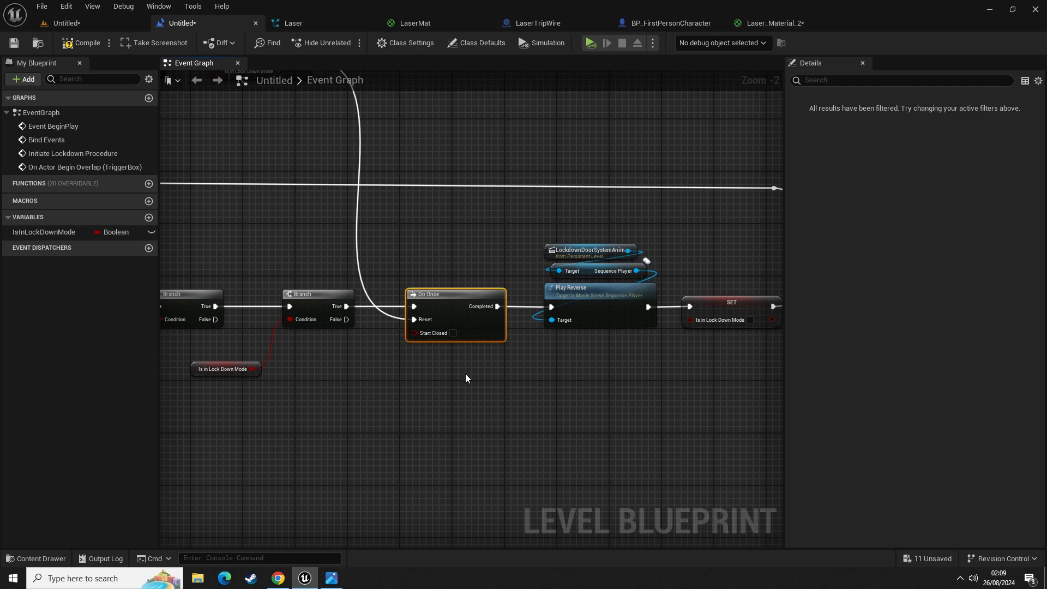
click(432, 362)
right_drag(432, 362, 819, 523)
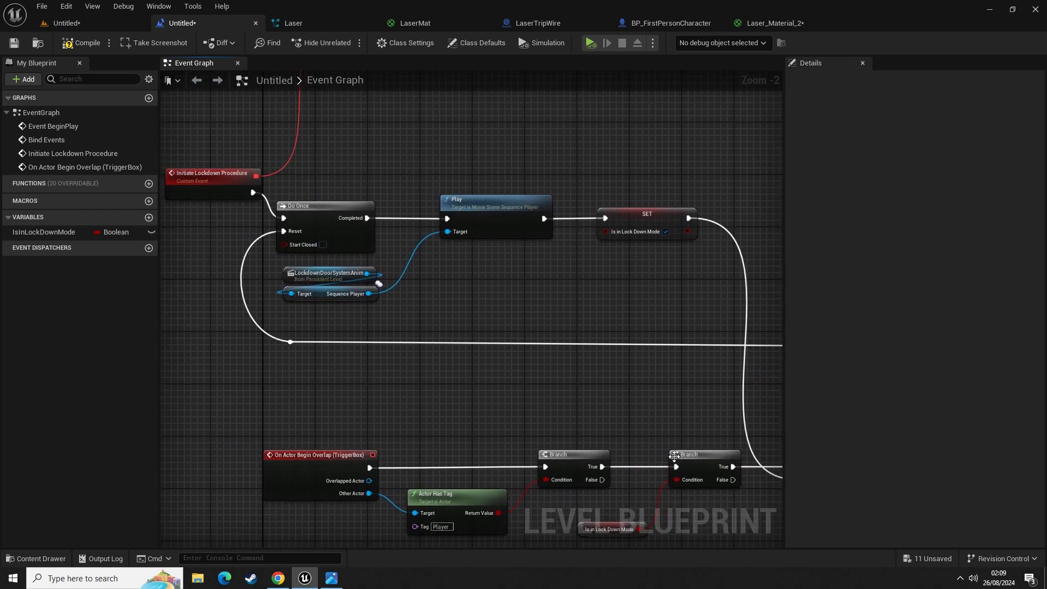
drag(186, 125, 761, 350)
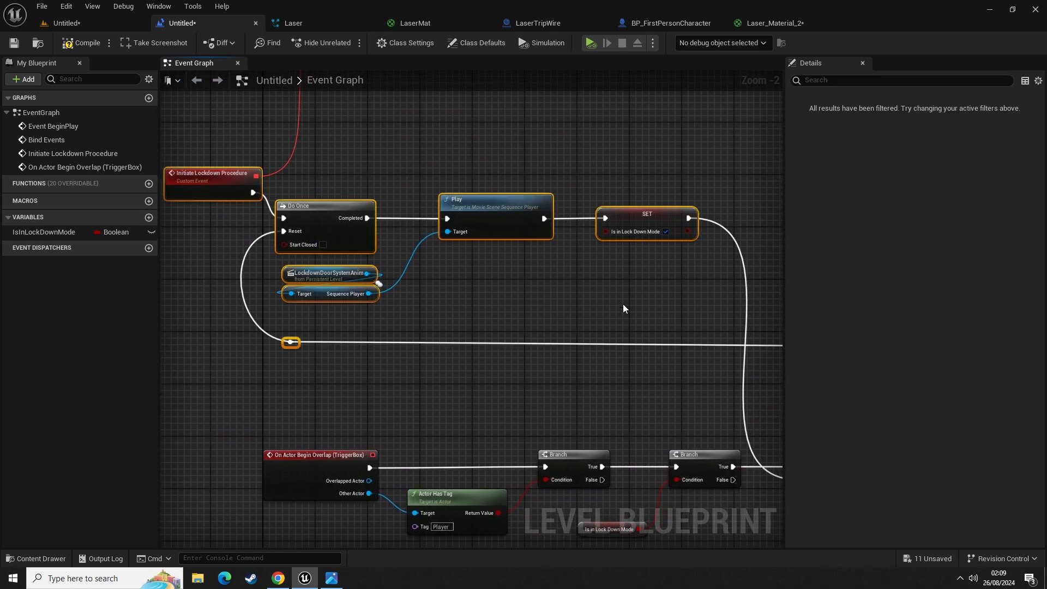
click(503, 312)
right_drag(560, 339, 16, 195)
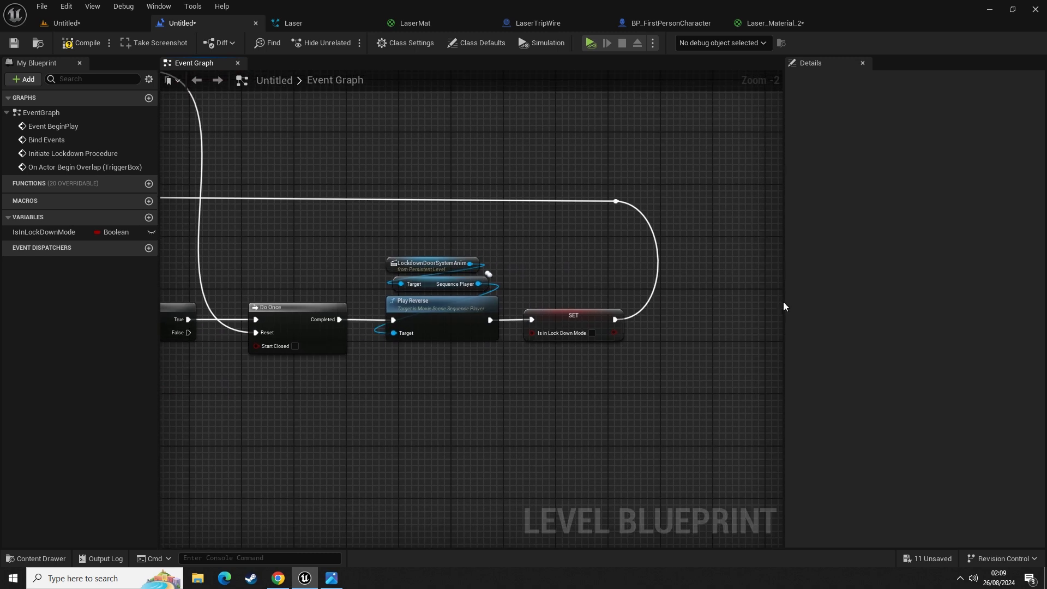
mouse_move(545, 265)
mouse_down()
mouse_move(634, 405)
mouse_move(592, 420)
mouse_up()
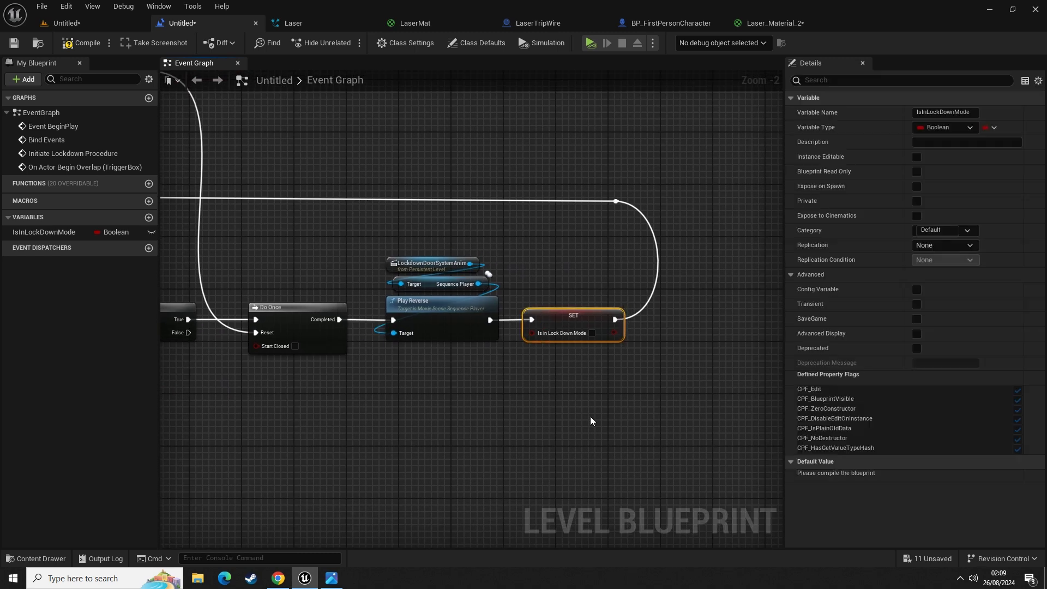
click(574, 376)
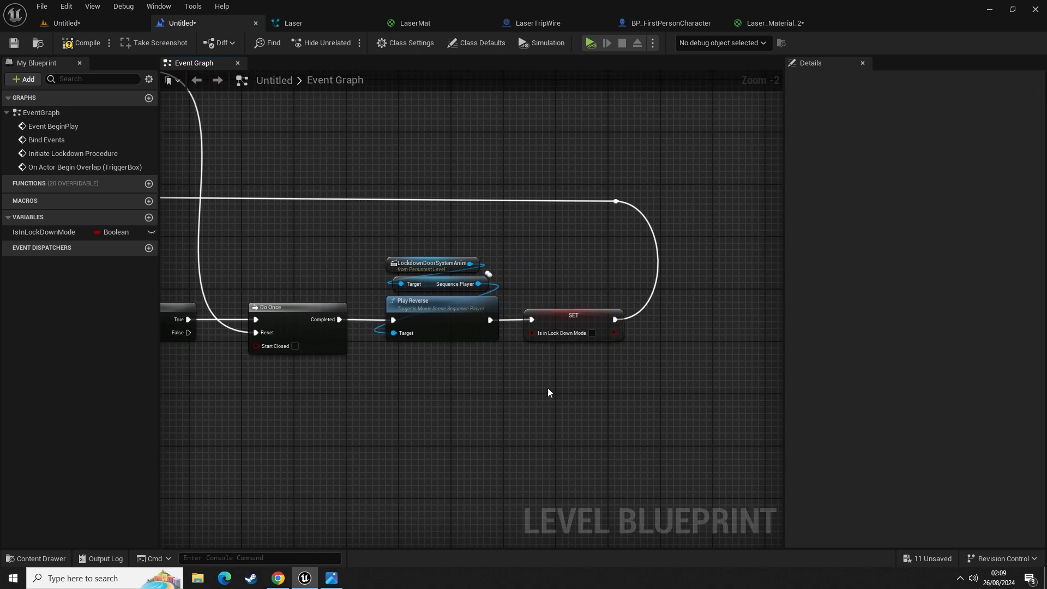
right_drag(281, 197, 727, 264)
right_drag(421, 280, 731, 367)
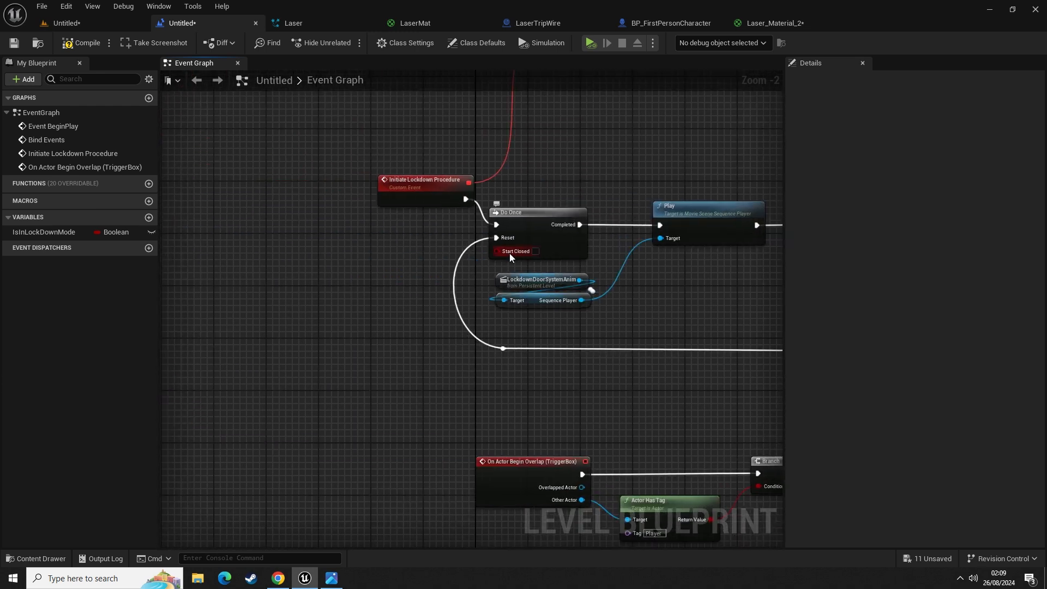
right_drag(497, 240, 376, 301)
drag(260, 202, 703, 315)
click(627, 375)
right_drag(520, 395, 378, 253)
scroll(378, 253, down, 1)
right_drag(506, 300, 290, 260)
- Compile the Level Blueprint and start playing the level from the corridor floor in front of the trigger box
key(ctrl+s)
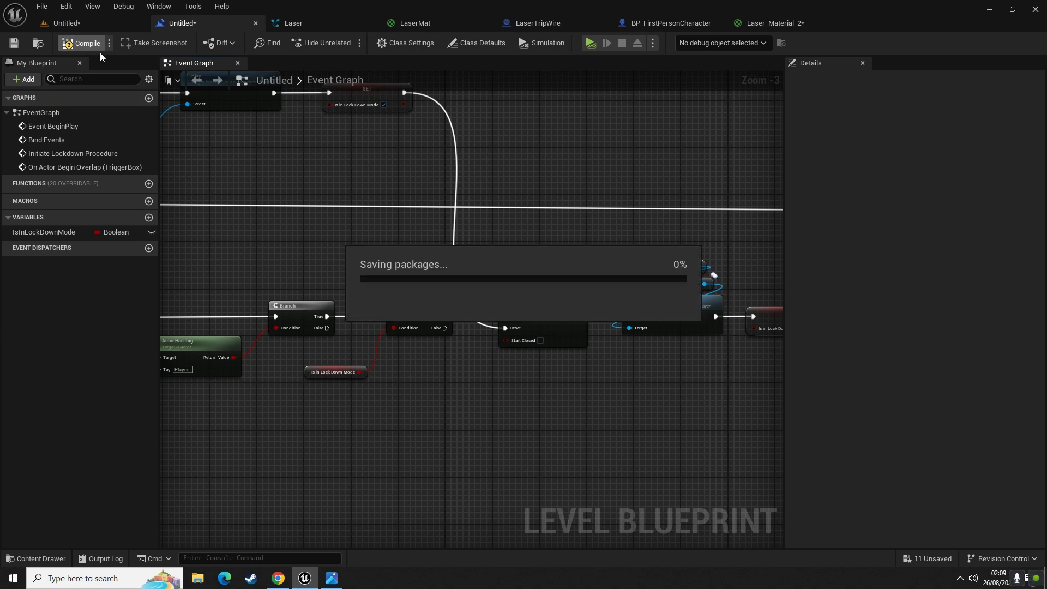
click(826, 107)
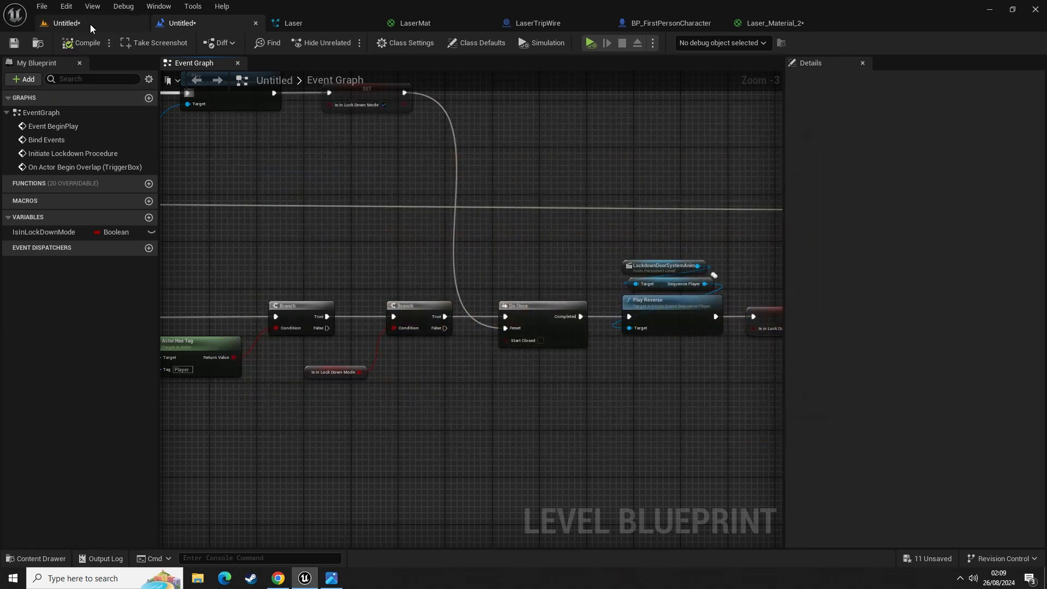
click(70, 22)
right_drag(426, 454, 436, 482)
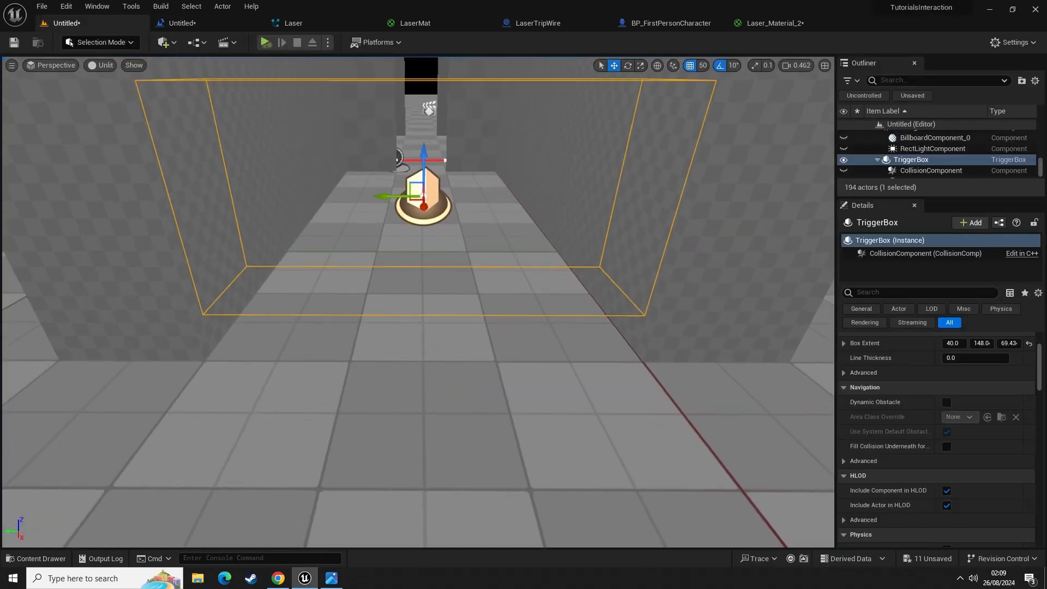
right_click(426, 454)
click(476, 442)
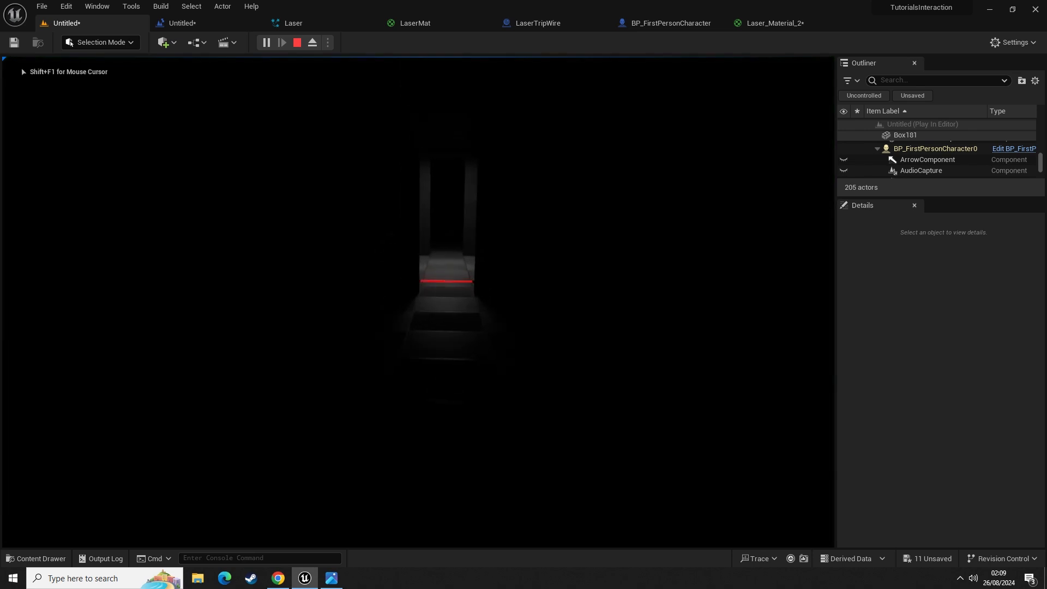
- Walk down the corridor and through the laser trip wire to test the lockdown door sequence
key(w)
key(d)
key(s)
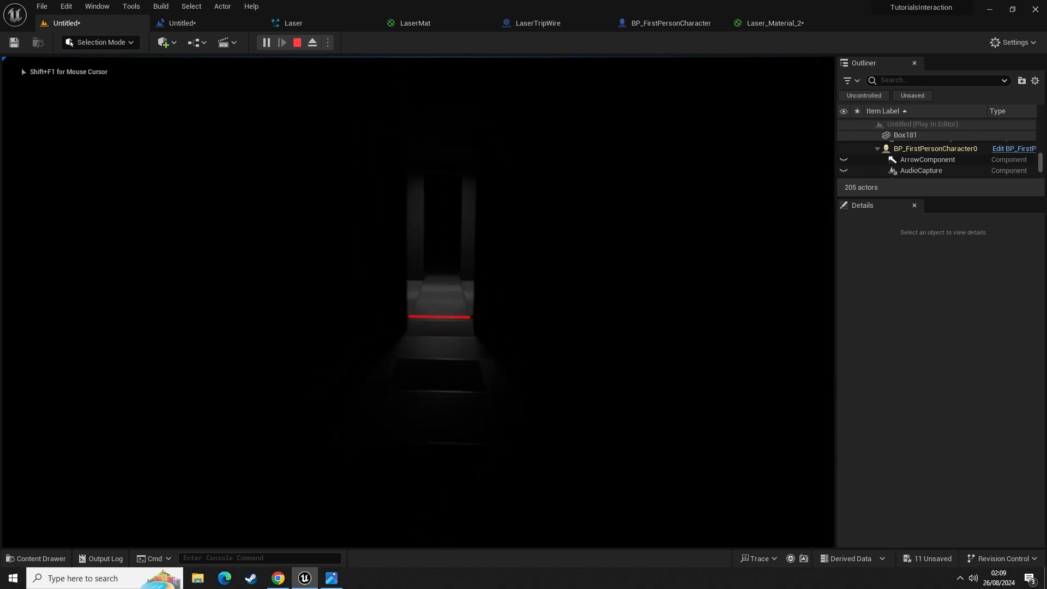
key(w)
key(w)
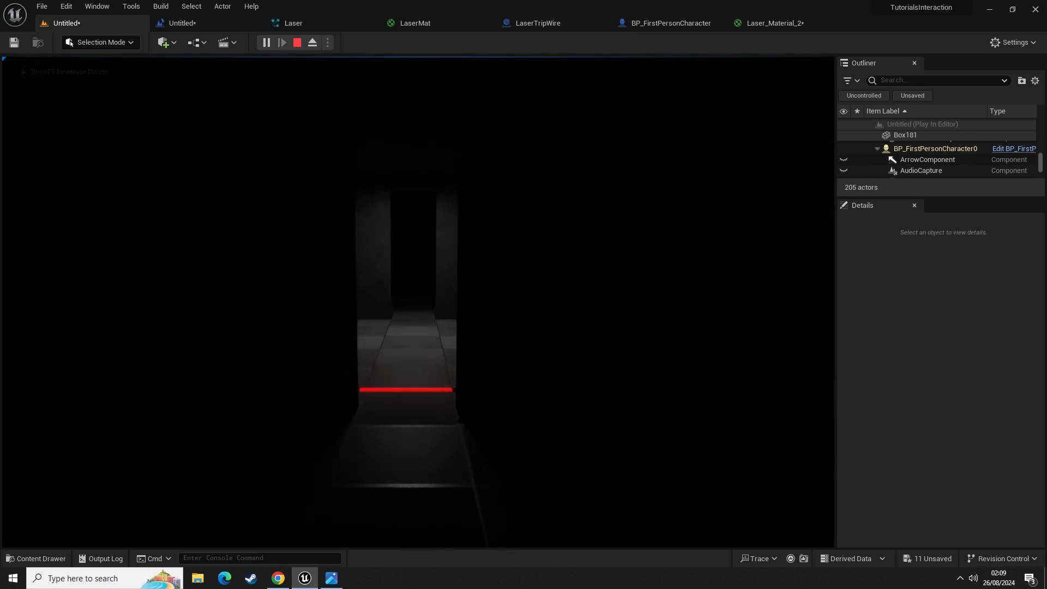
key(w)
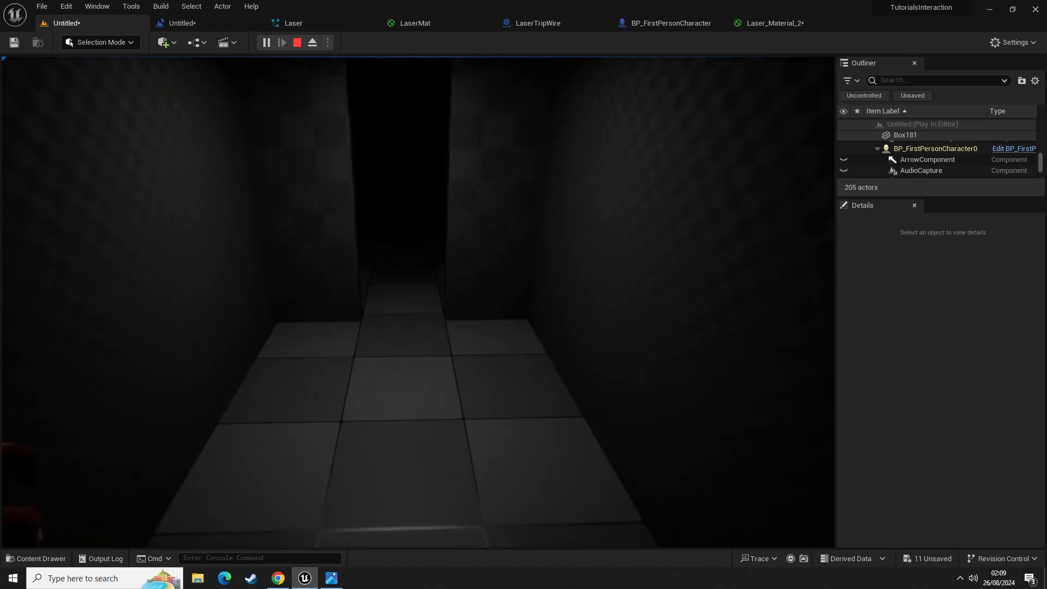
key(w)
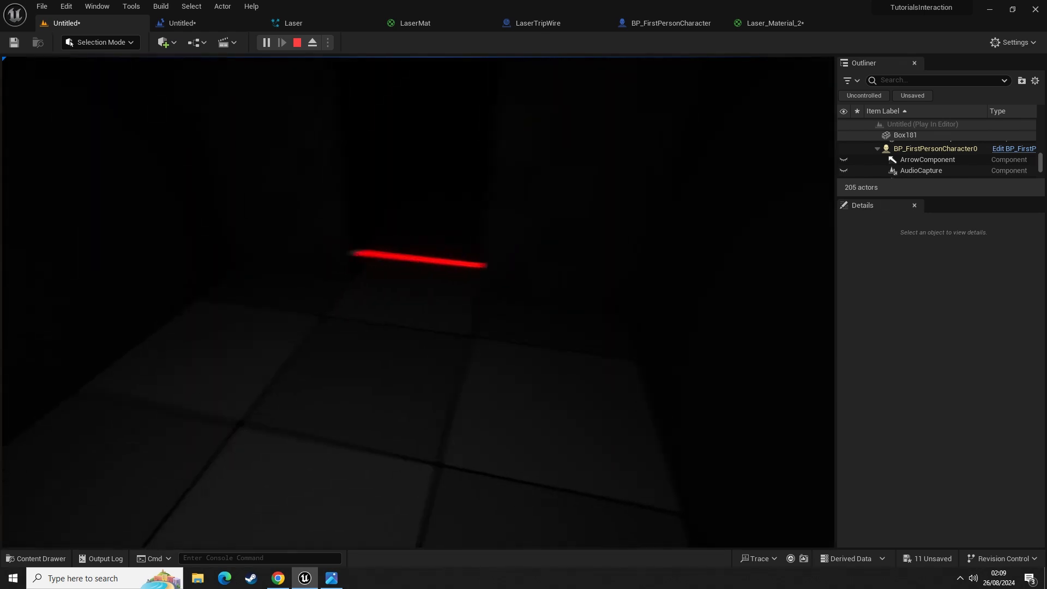
- Back away past the laser to the trigger box to test the reversed door sequence
key(s)
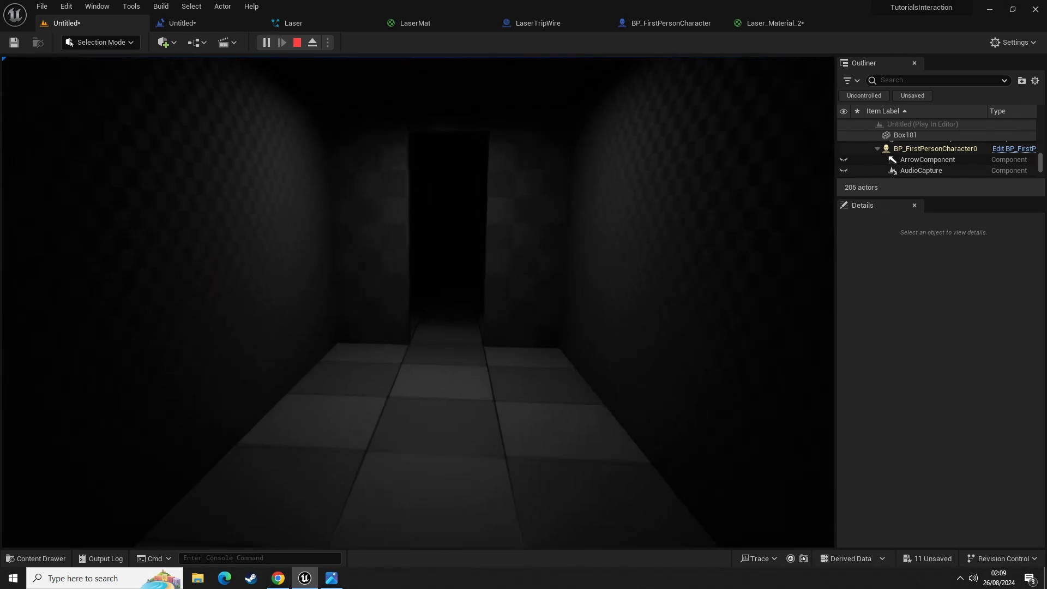
key(s)
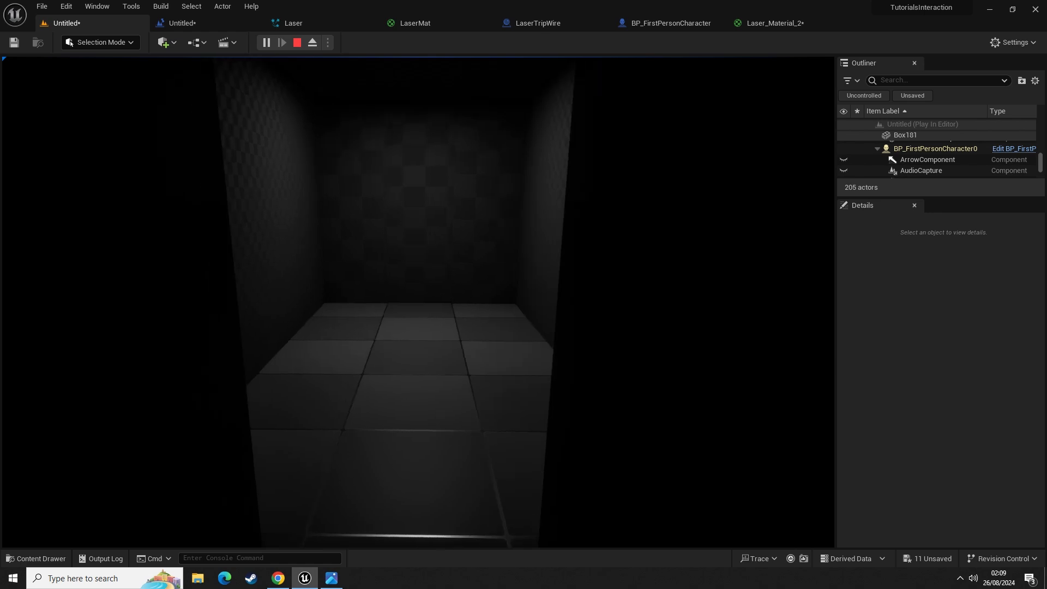
key(s)
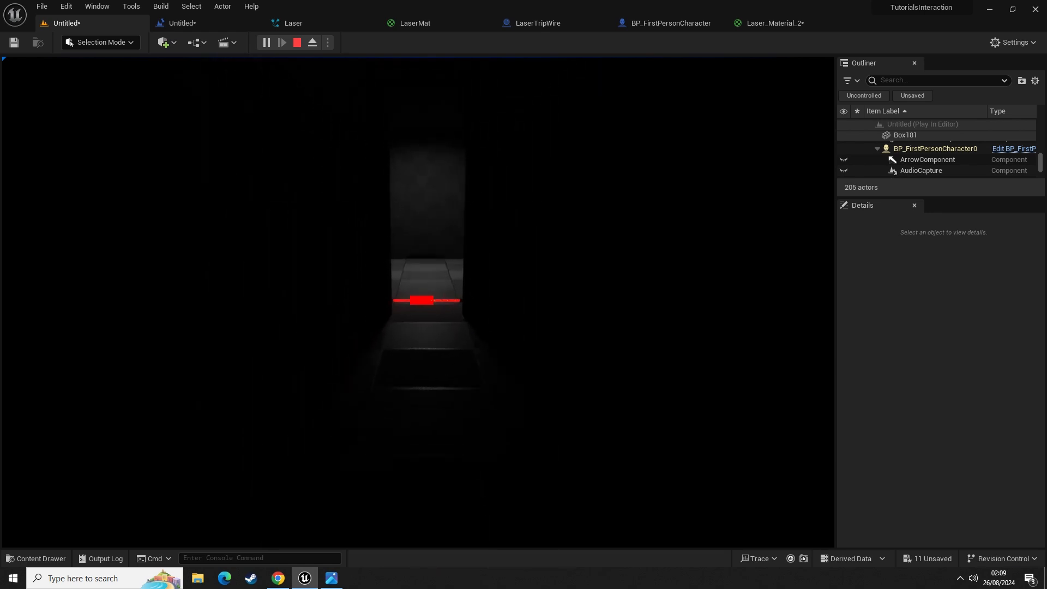
key(s)
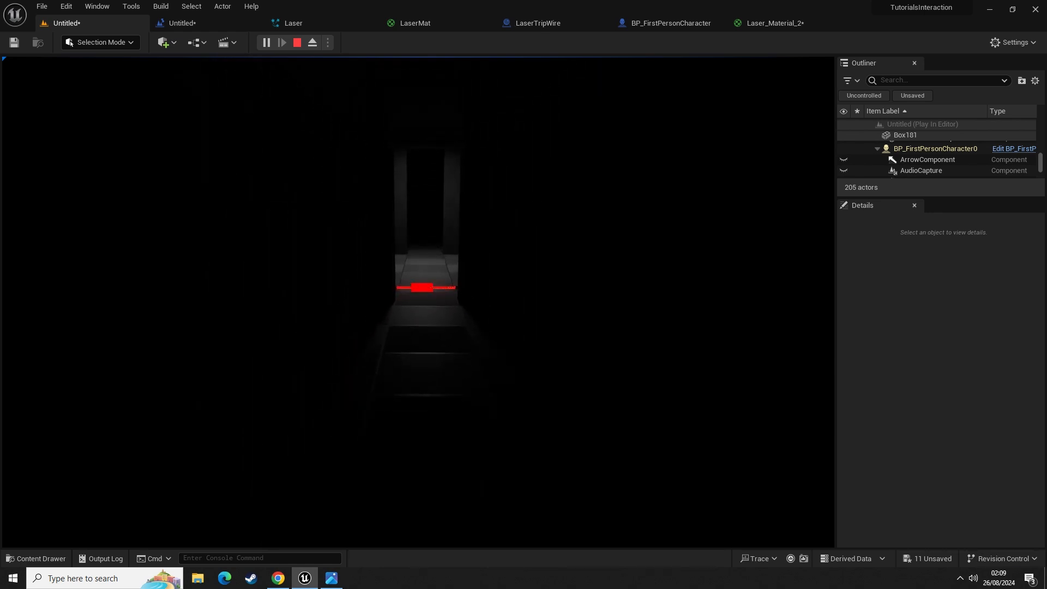
- Repeat crossing the laser and returning to the trigger box to test that both Do Once nodes reset
key(w)
key(w)
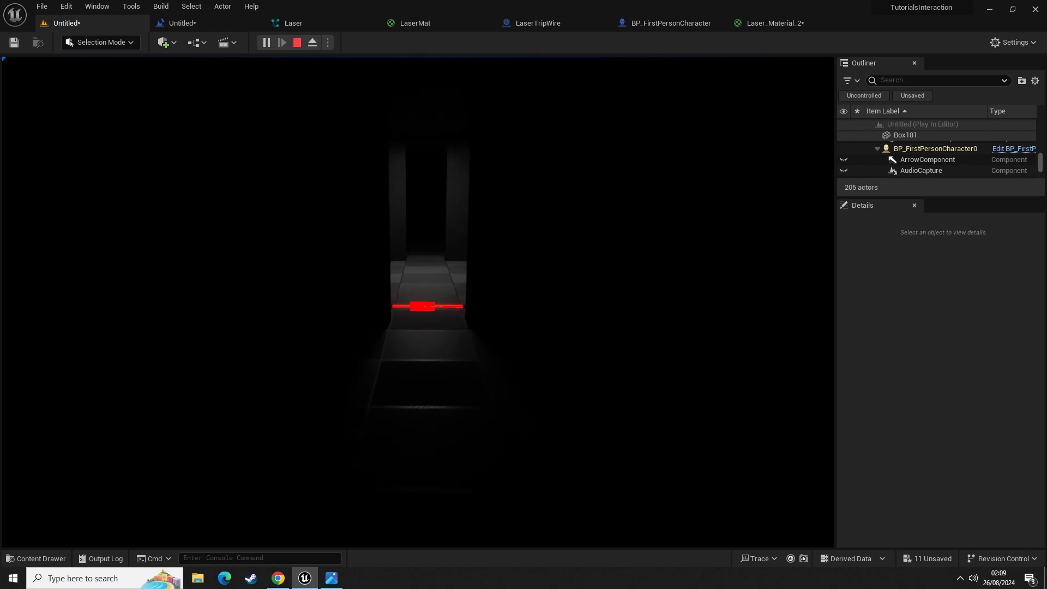
key(w)
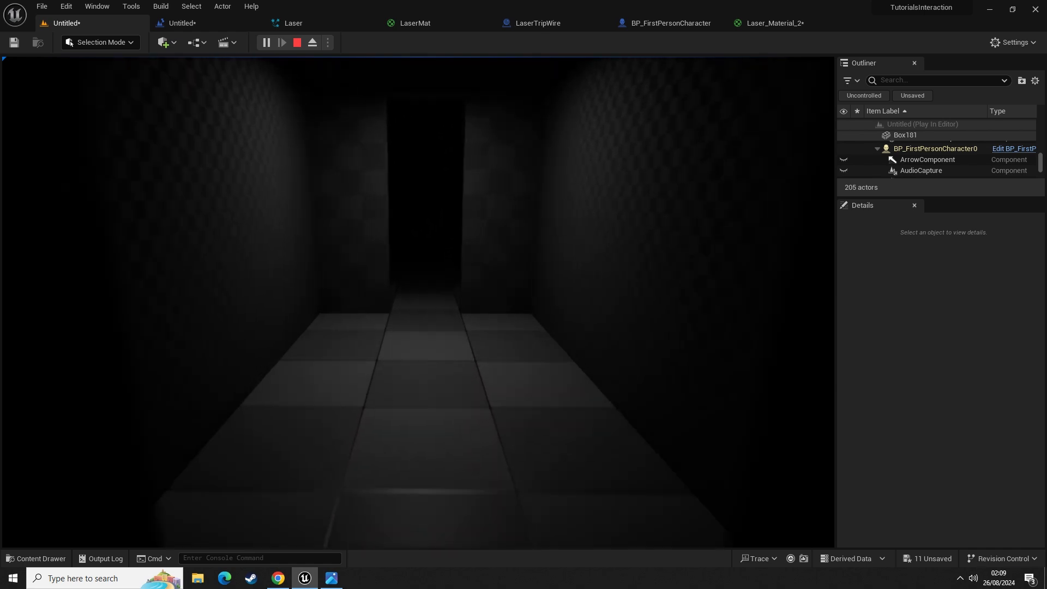
key(s)
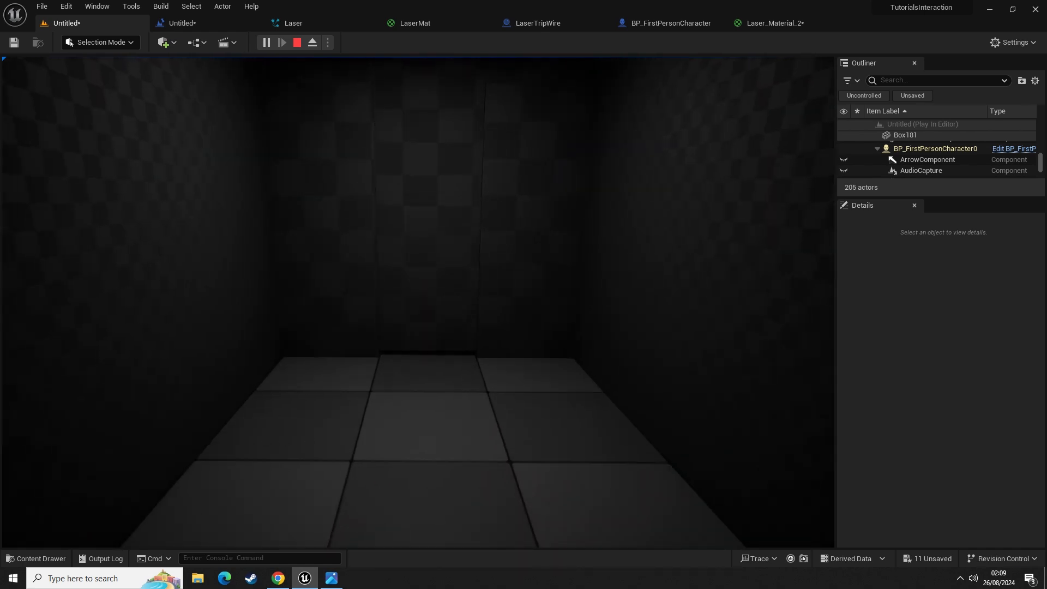
key(s)
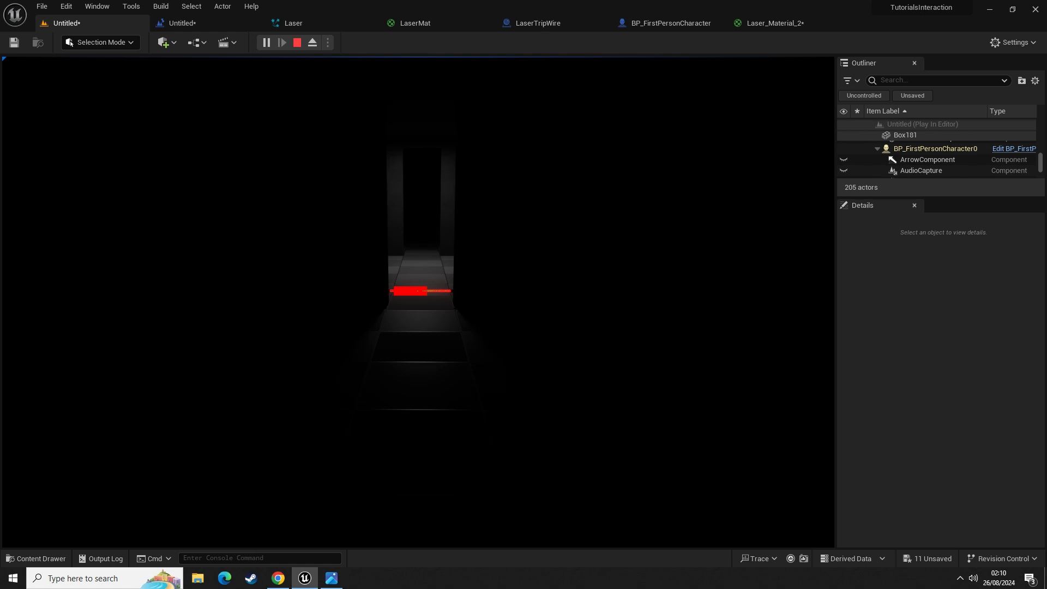
key(w)
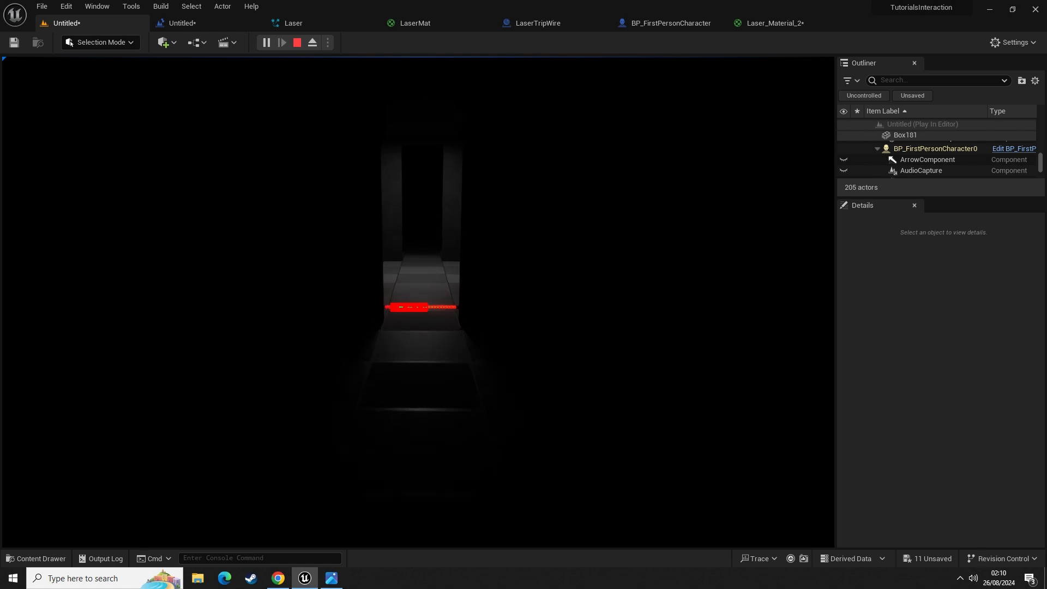
key(w)
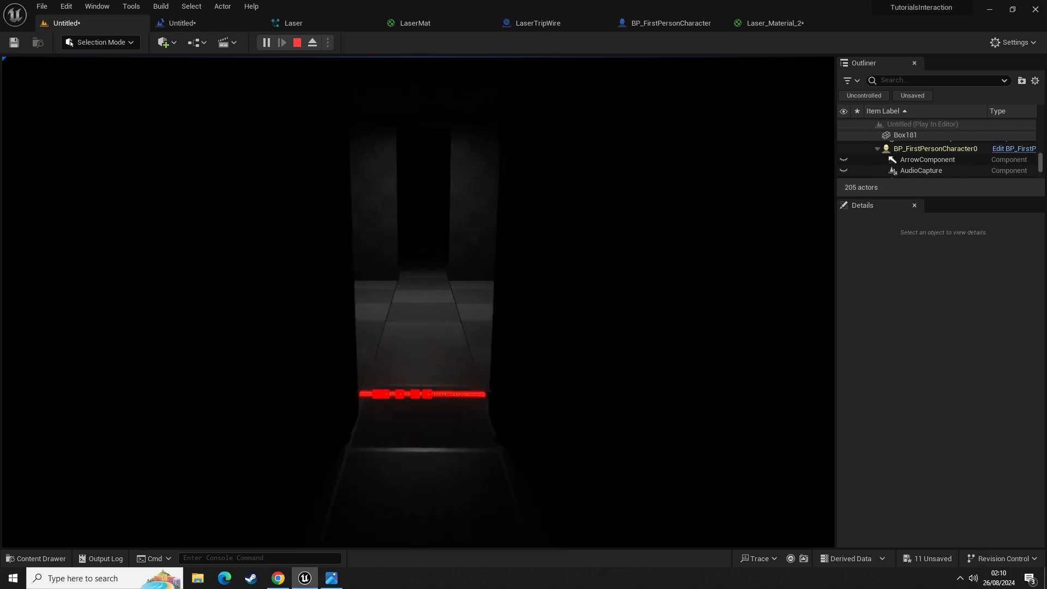